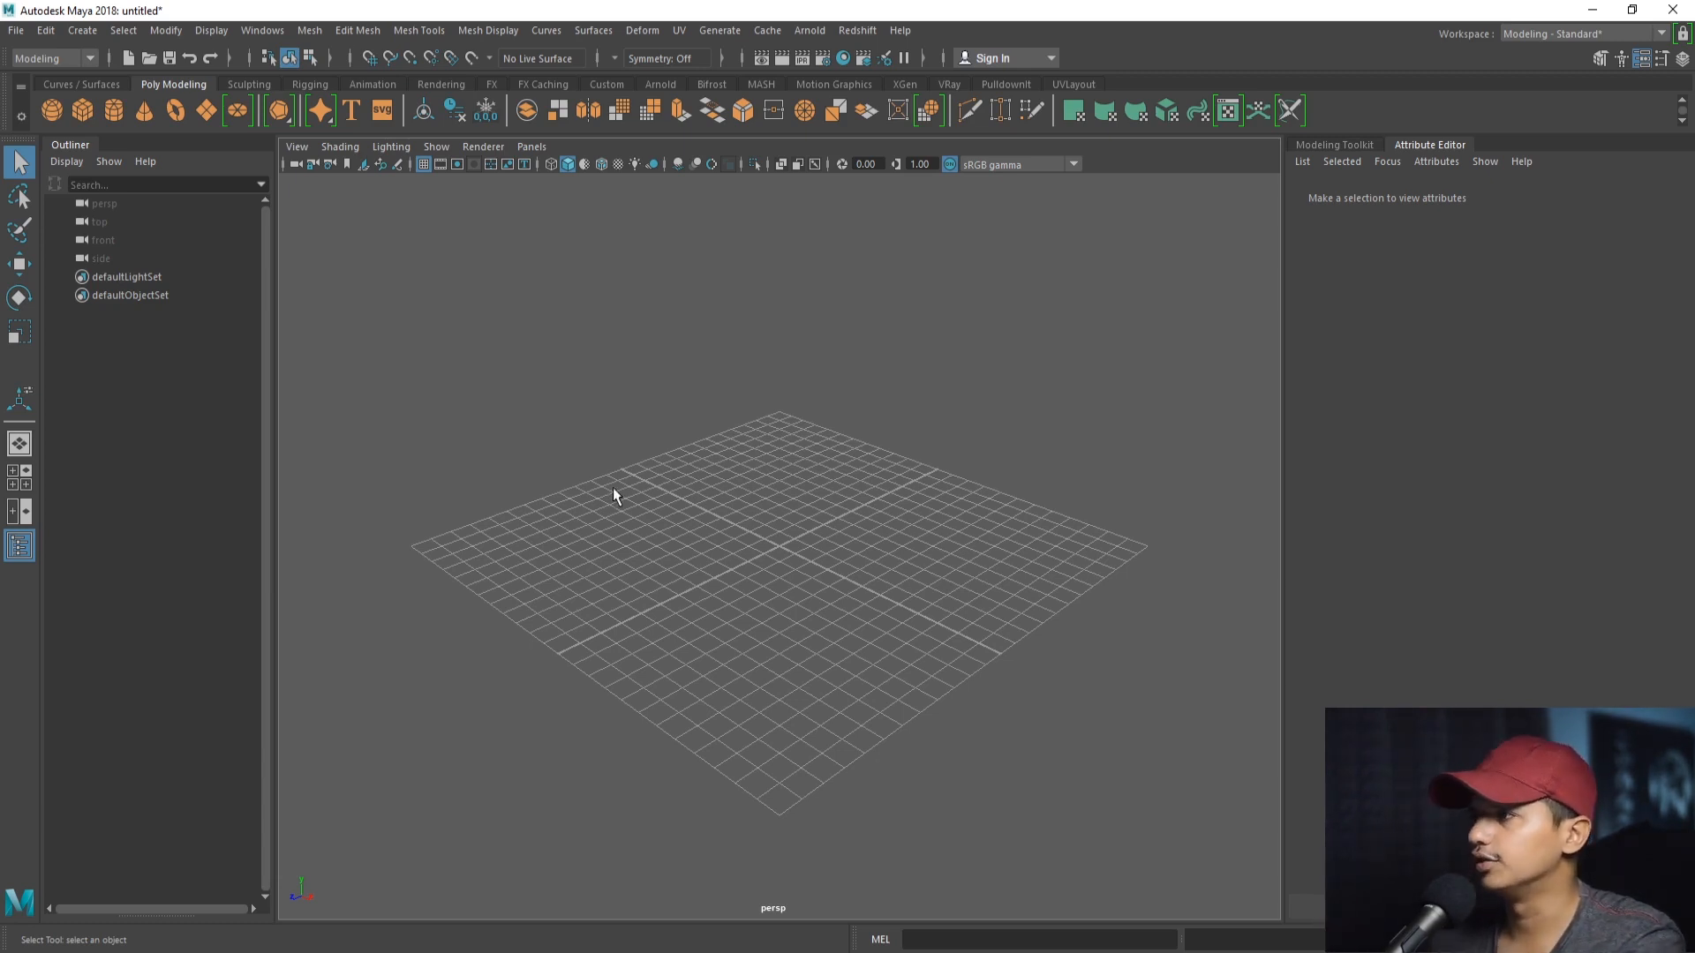
- Draw a polygon cylinder's circular base in the front view, snapped to the grid origin, with a radius of about 11 units
{"action": "right_click_drag", "start_coordinate": [277, 110], "coordinate": [350, 236]}
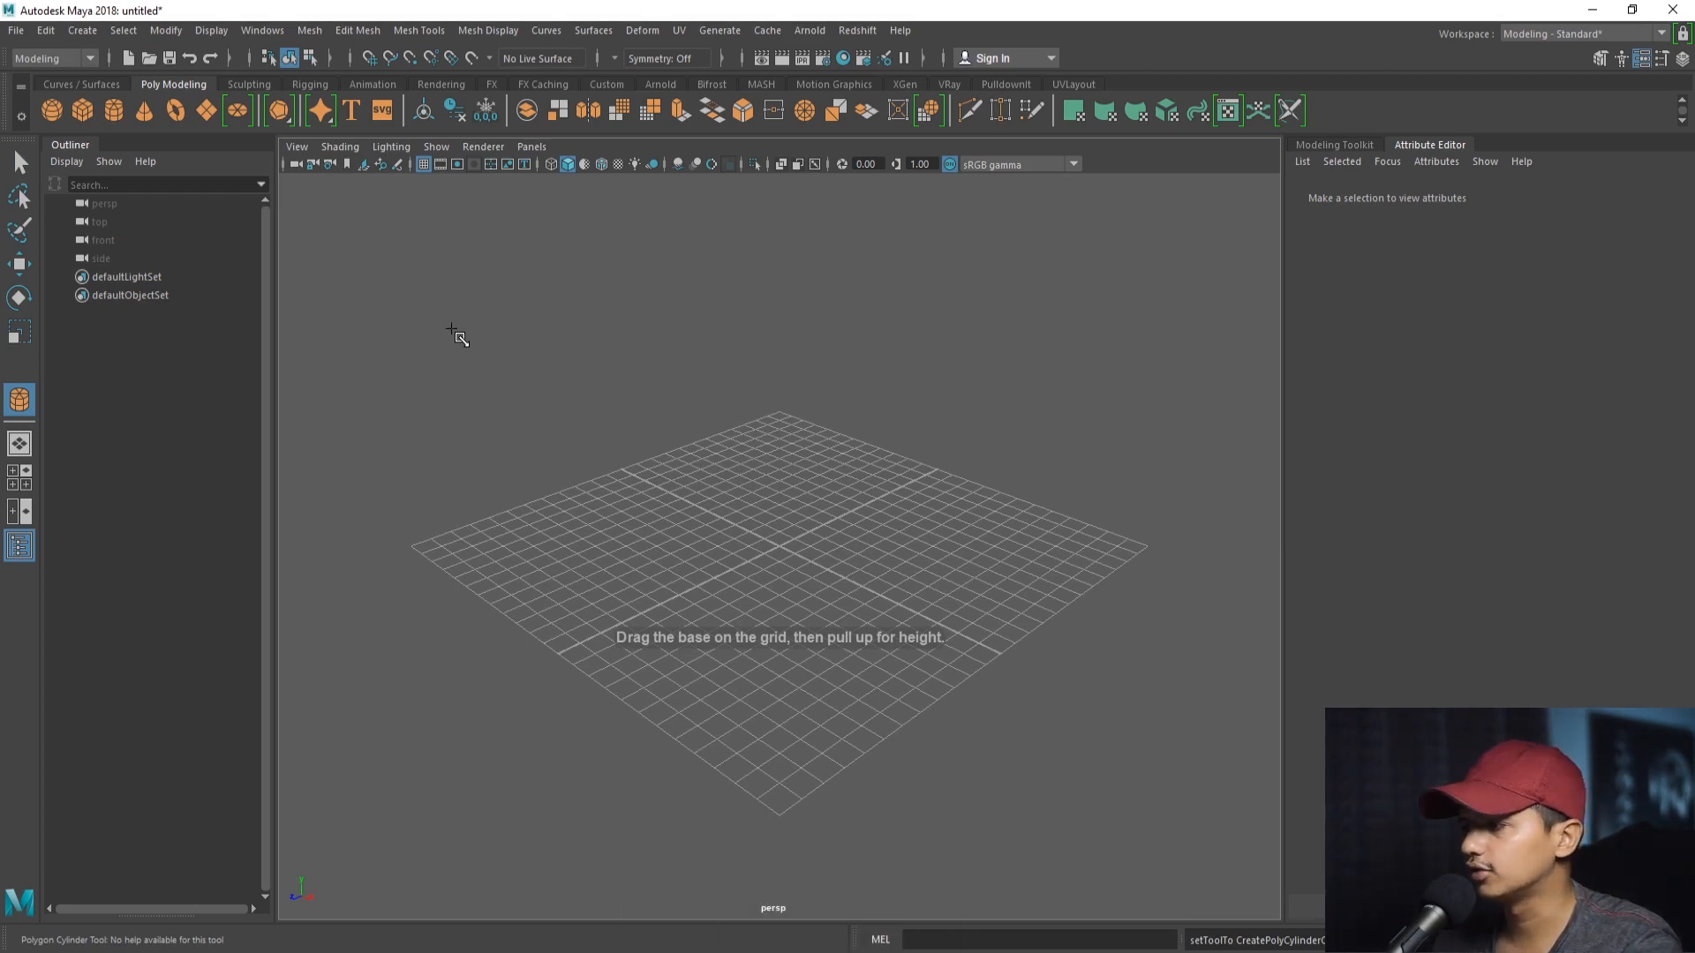
{"action": "left_click", "coordinate": [1346, 144]}
{"action": "key", "text": "space"}
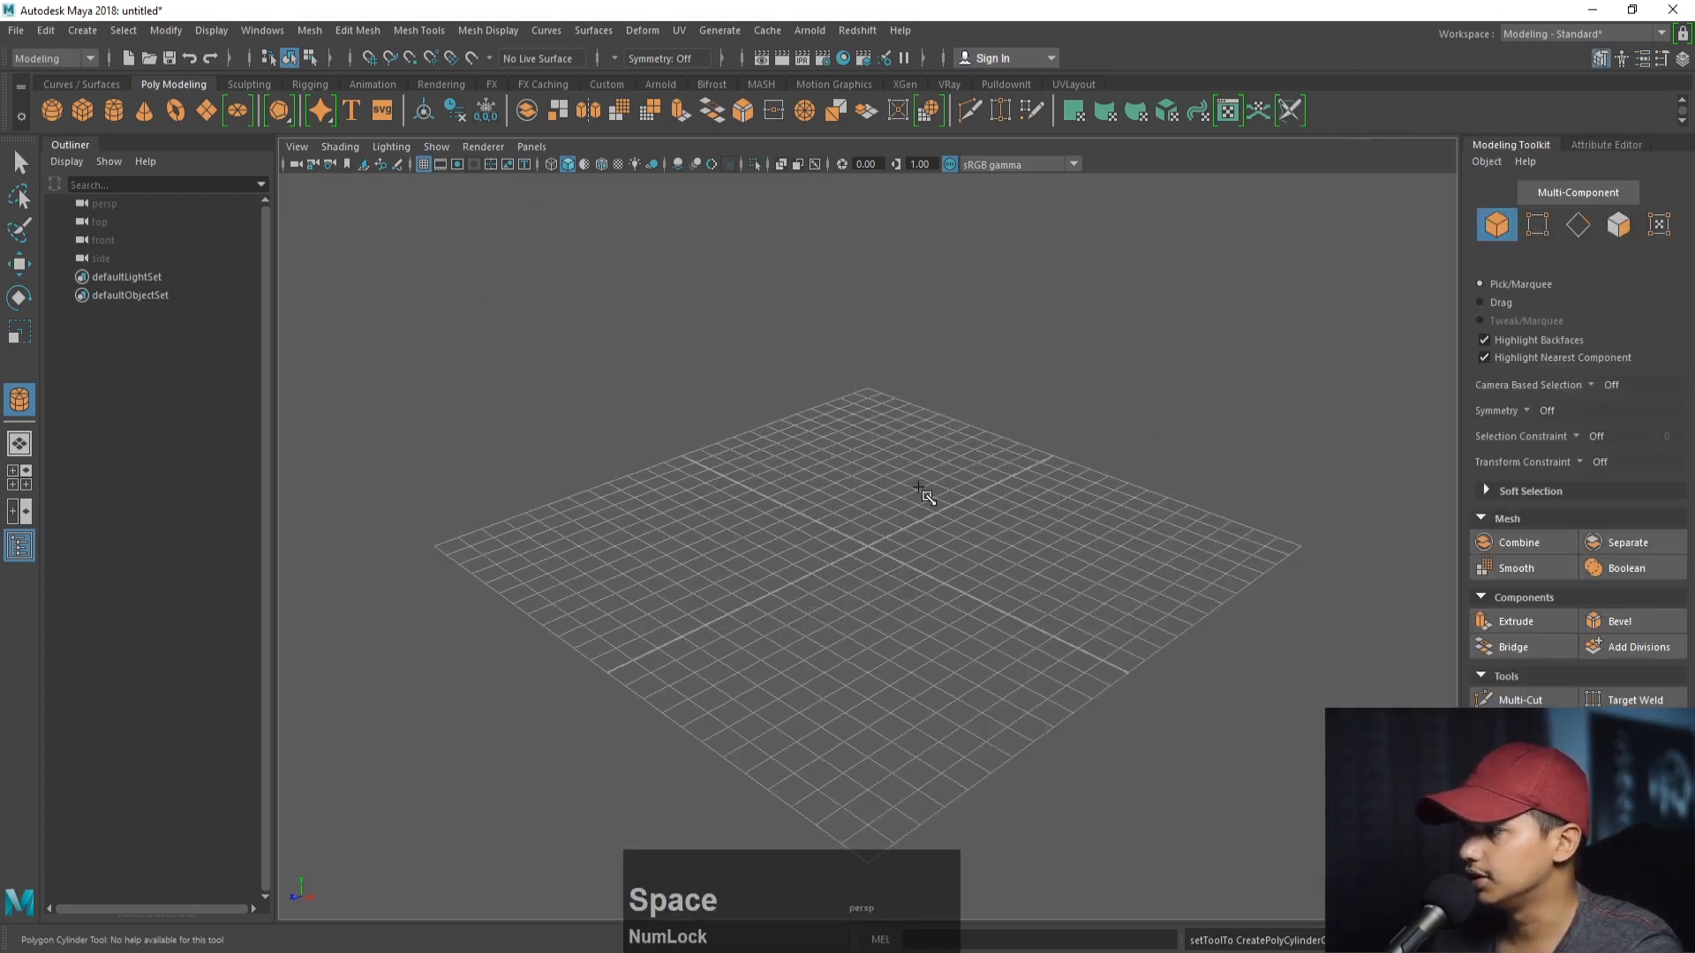
{"action": "key", "text": "space"}
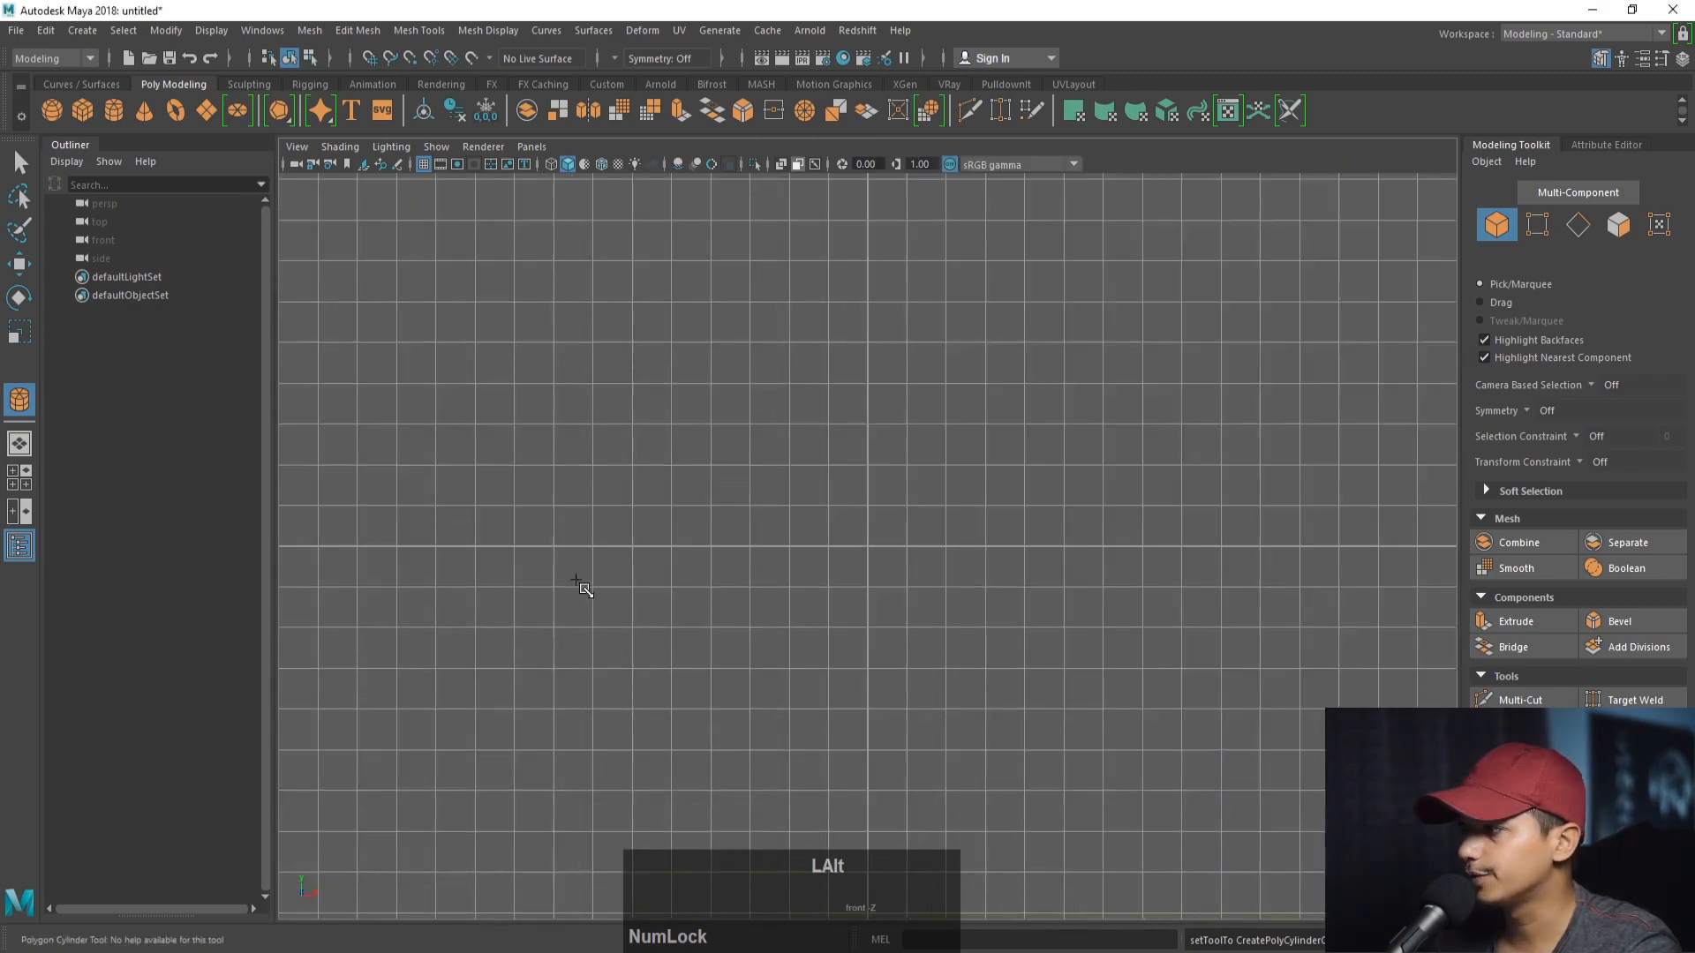
{"action": "middle_click_drag", "start_coordinate": [575, 583], "coordinate": [613, 572], "text": "alt"}
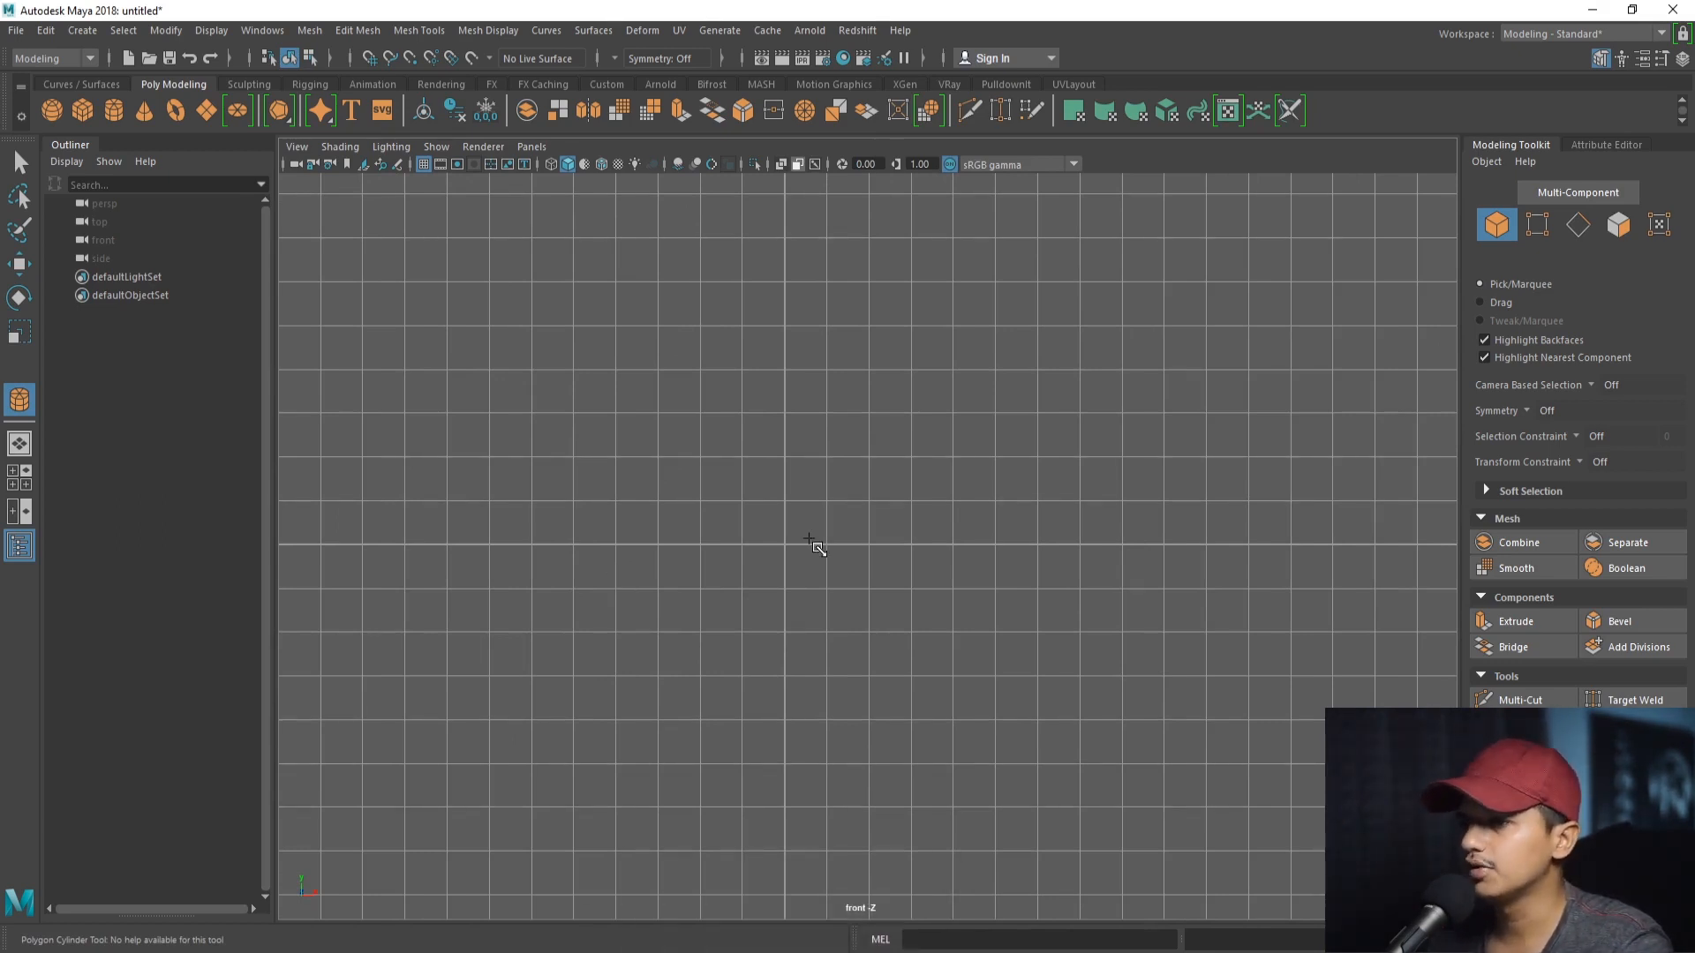
{"action": "key", "text": "x"}
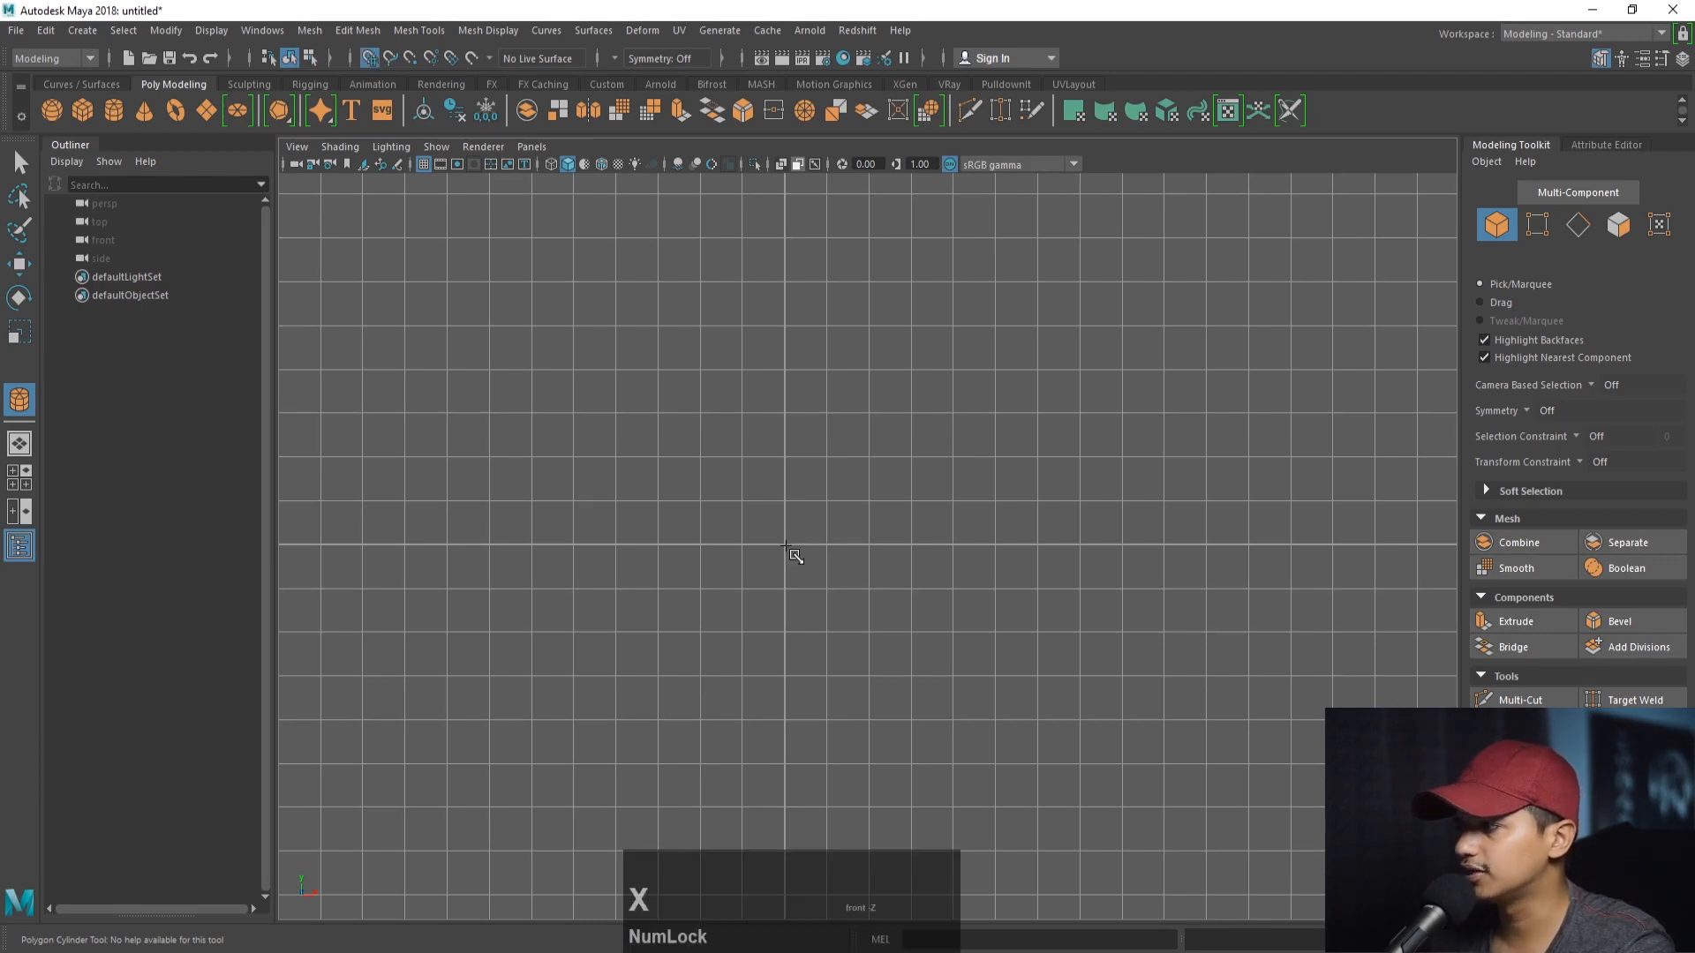
{"action": "left_click_drag", "start_coordinate": [784, 545], "coordinate": [1241, 609]}
{"action": "right_click_drag", "start_coordinate": [1156, 505], "coordinate": [707, 492], "text": "alt"}
{"action": "middle_click_drag", "start_coordinate": [803, 542], "coordinate": [793, 574], "text": "alt"}
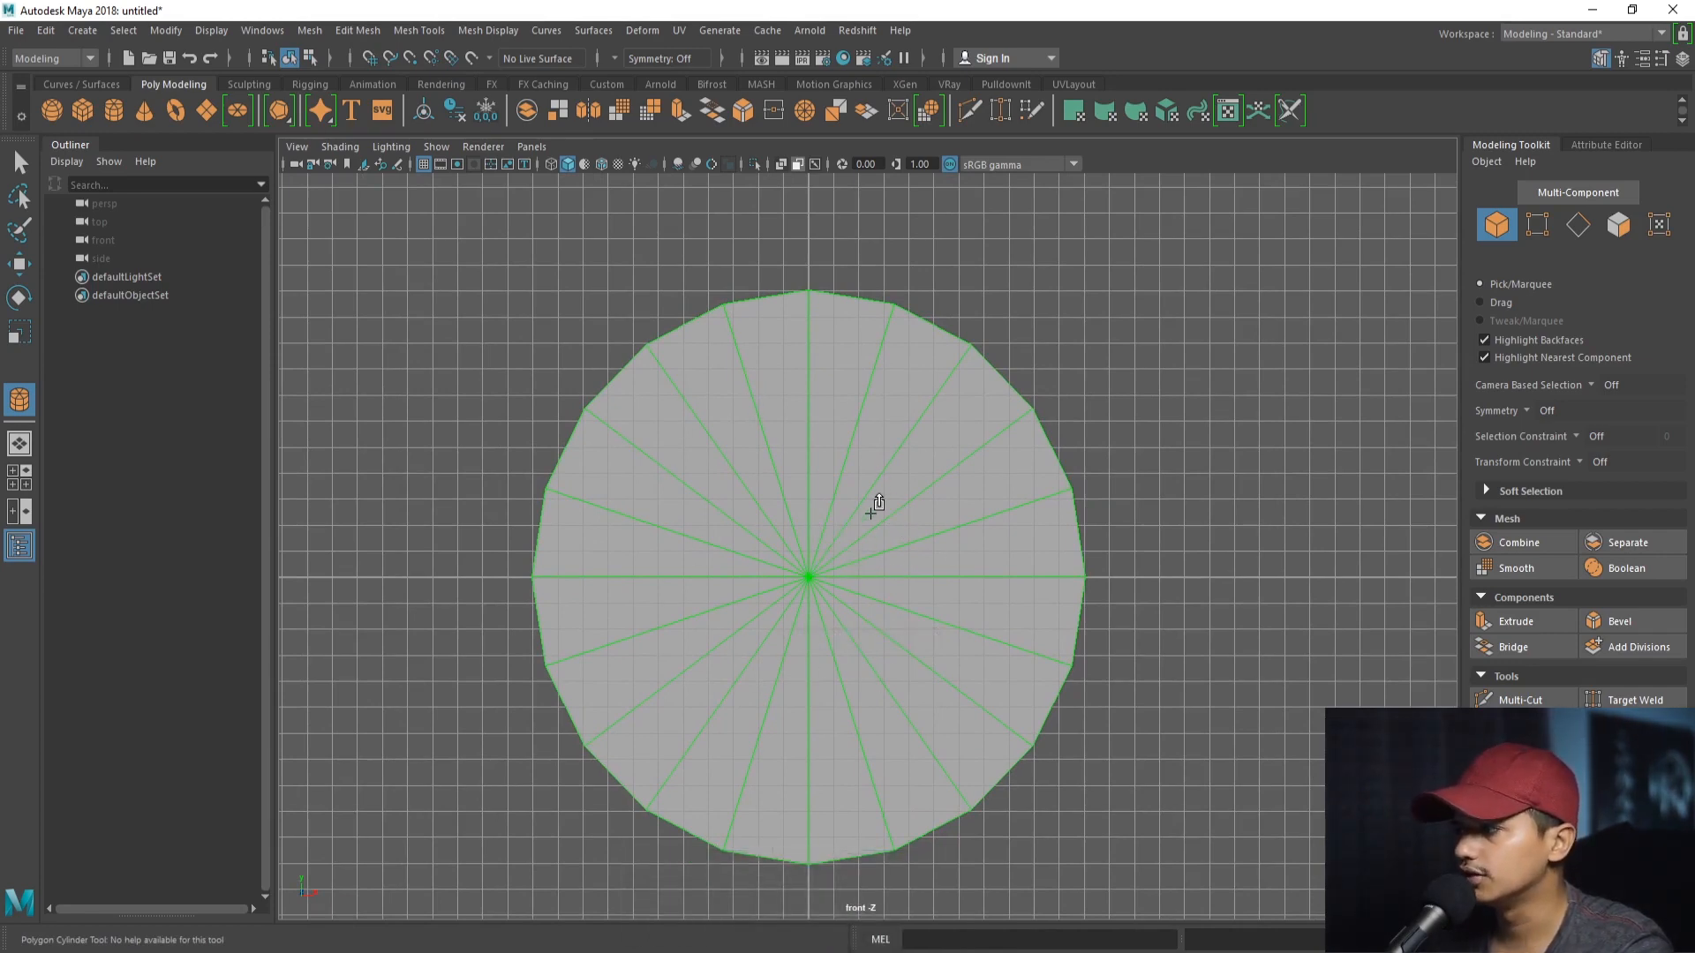
- In the perspective view, pull the circular base out into a cylinder about 7.1 units high
{"action": "key", "text": "space"}
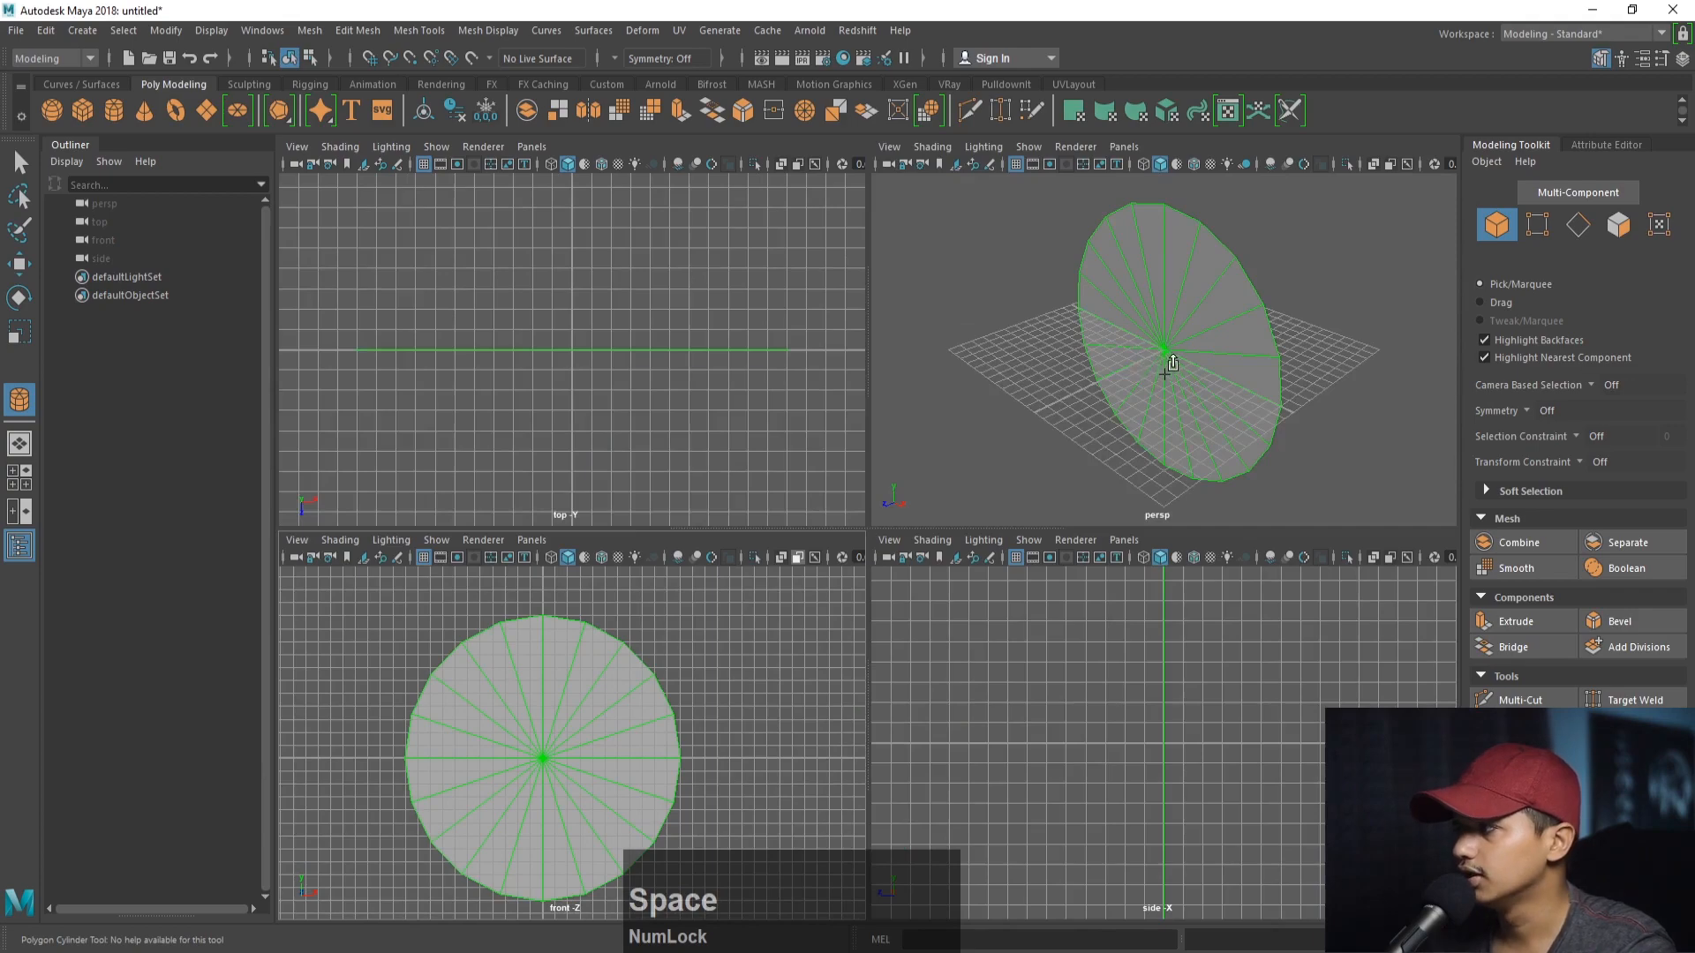
{"action": "key", "text": "space"}
{"action": "left_click_drag", "start_coordinate": [1078, 409], "coordinate": [798, 368], "text": "alt"}
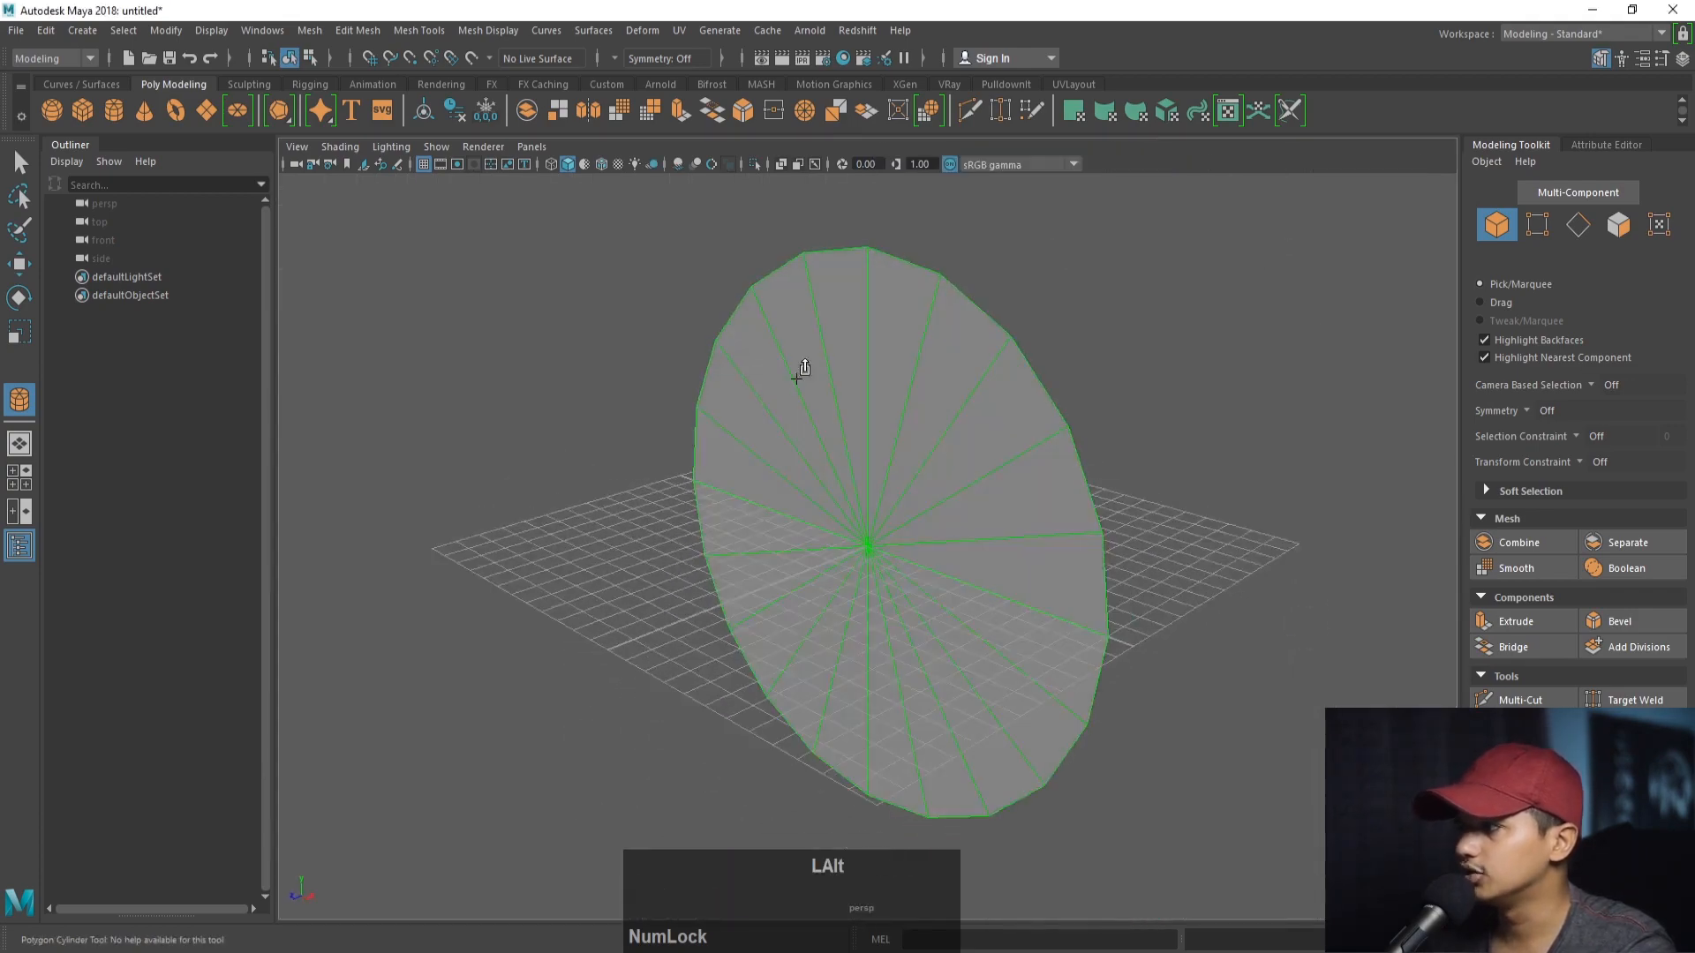
{"action": "left_click_drag", "start_coordinate": [916, 487], "coordinate": [949, 438]}
{"action": "right_click_drag", "start_coordinate": [950, 438], "coordinate": [1078, 580], "text": "alt"}
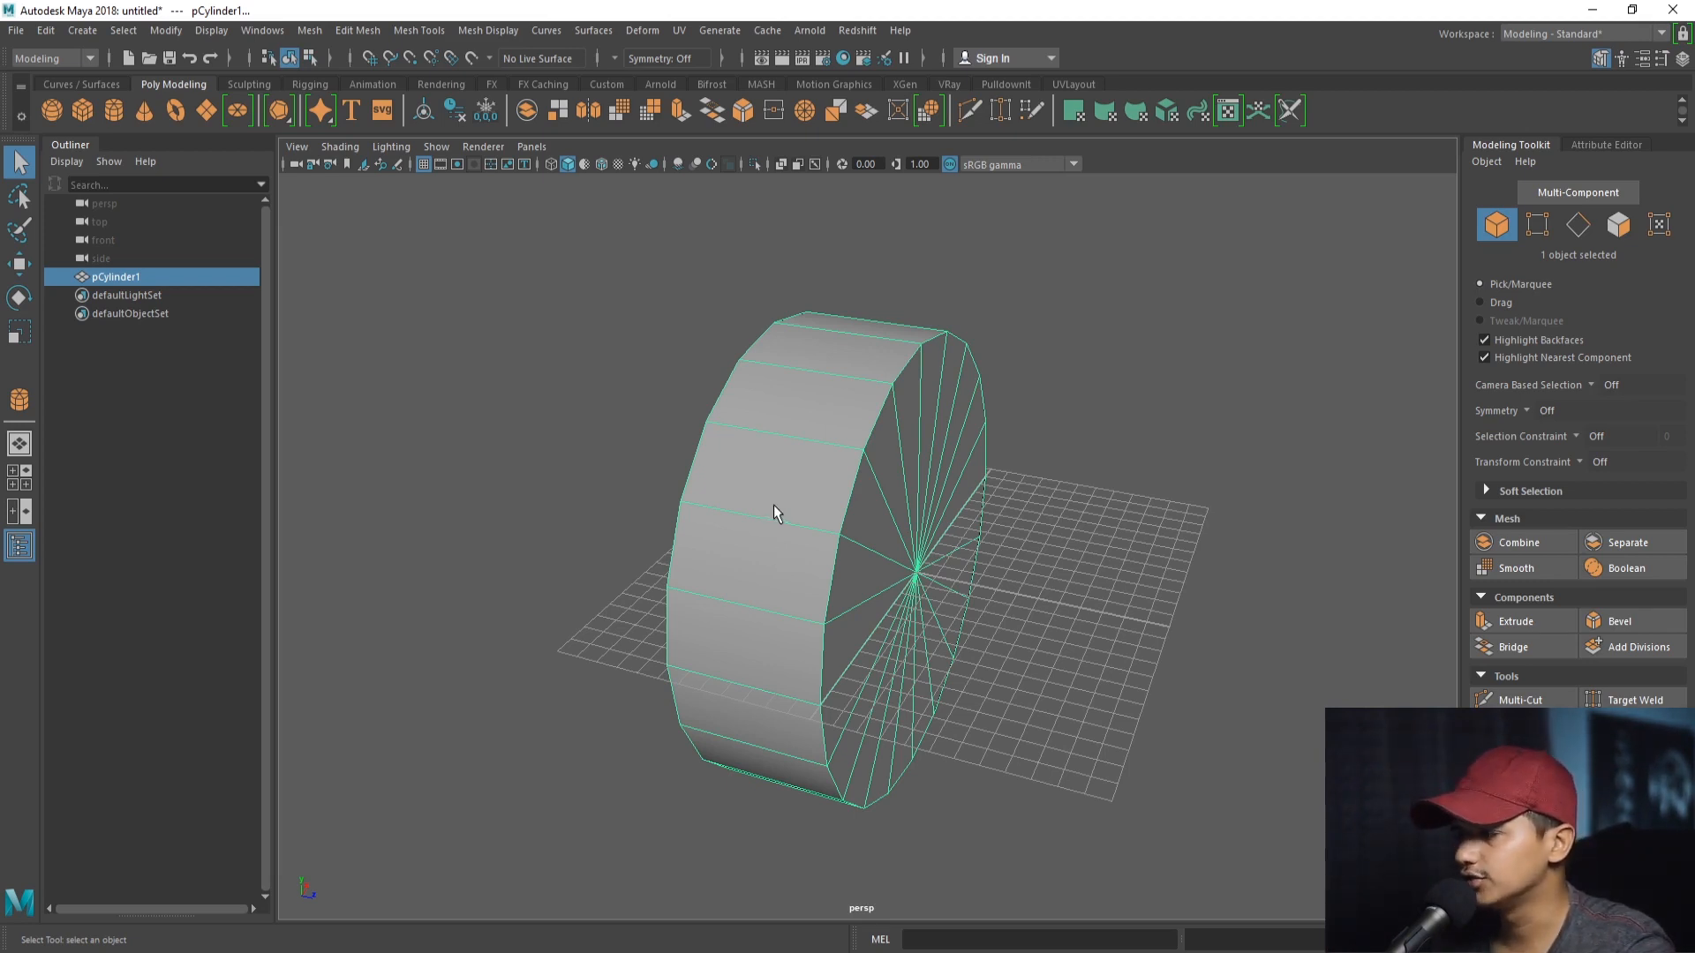
- Hide the grid in the perspective view to show the cylinder alone
{"action": "right_click_drag", "start_coordinate": [824, 485], "coordinate": [792, 479], "text": "alt"}
{"action": "left_click_drag", "start_coordinate": [793, 478], "coordinate": [753, 469], "text": "alt"}
{"action": "right_click_drag", "start_coordinate": [753, 469], "coordinate": [854, 534], "text": "alt"}
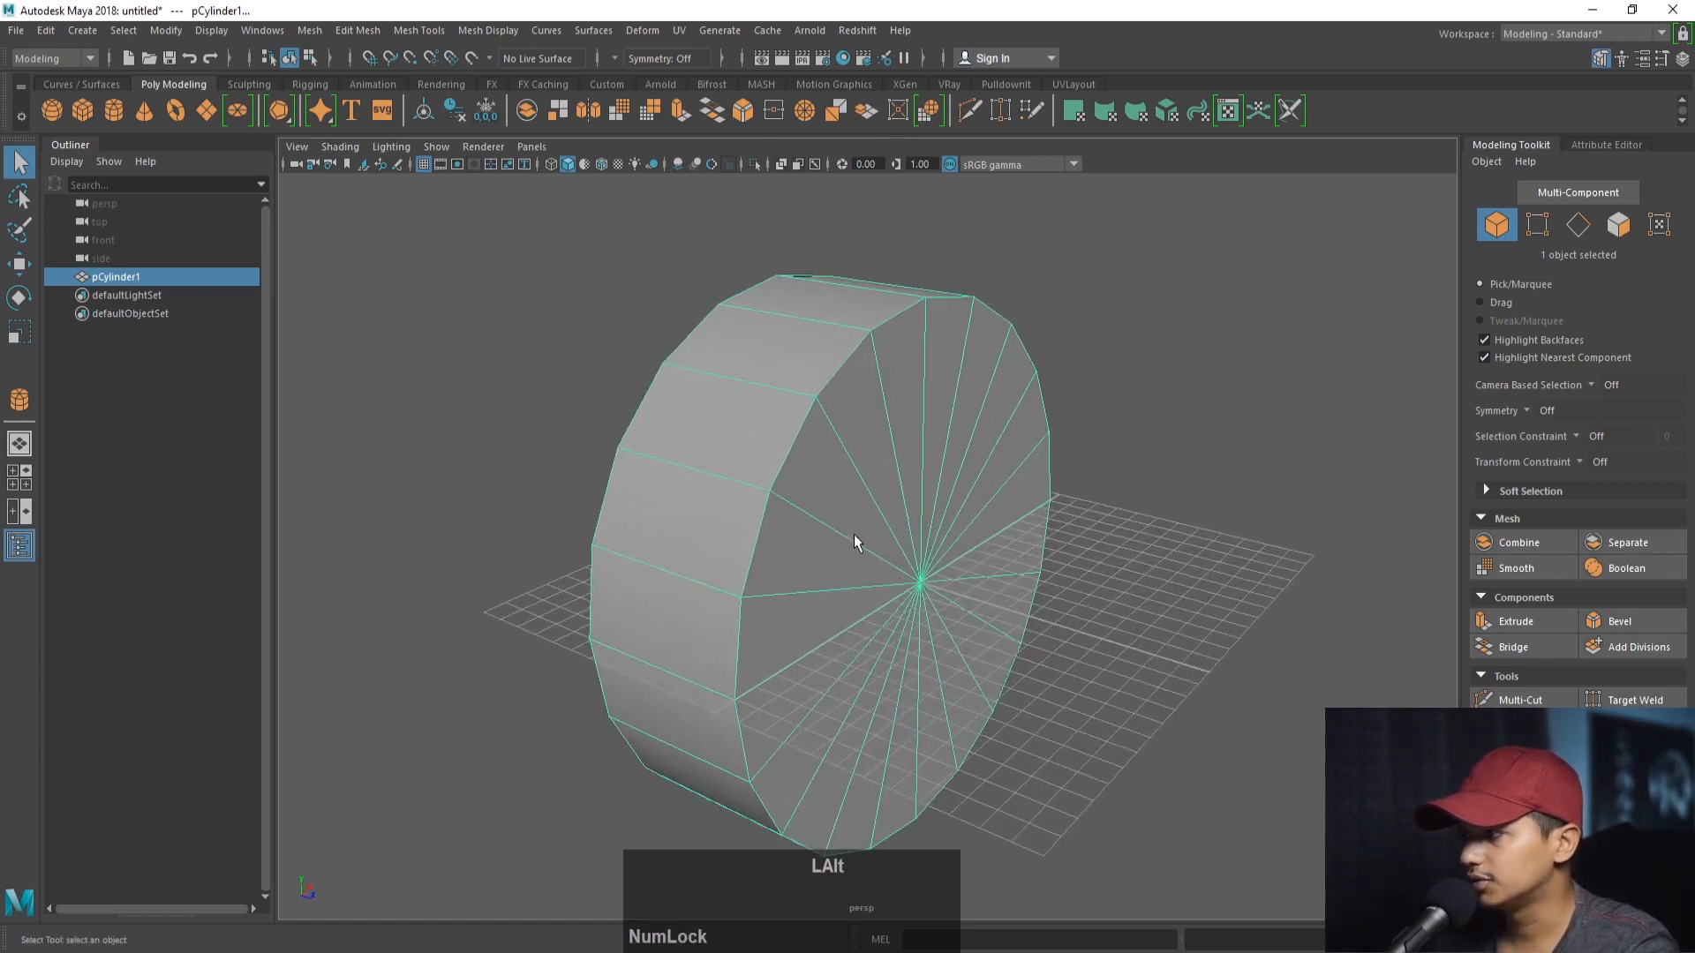
{"action": "left_click_drag", "start_coordinate": [854, 543], "coordinate": [776, 518], "text": "alt"}
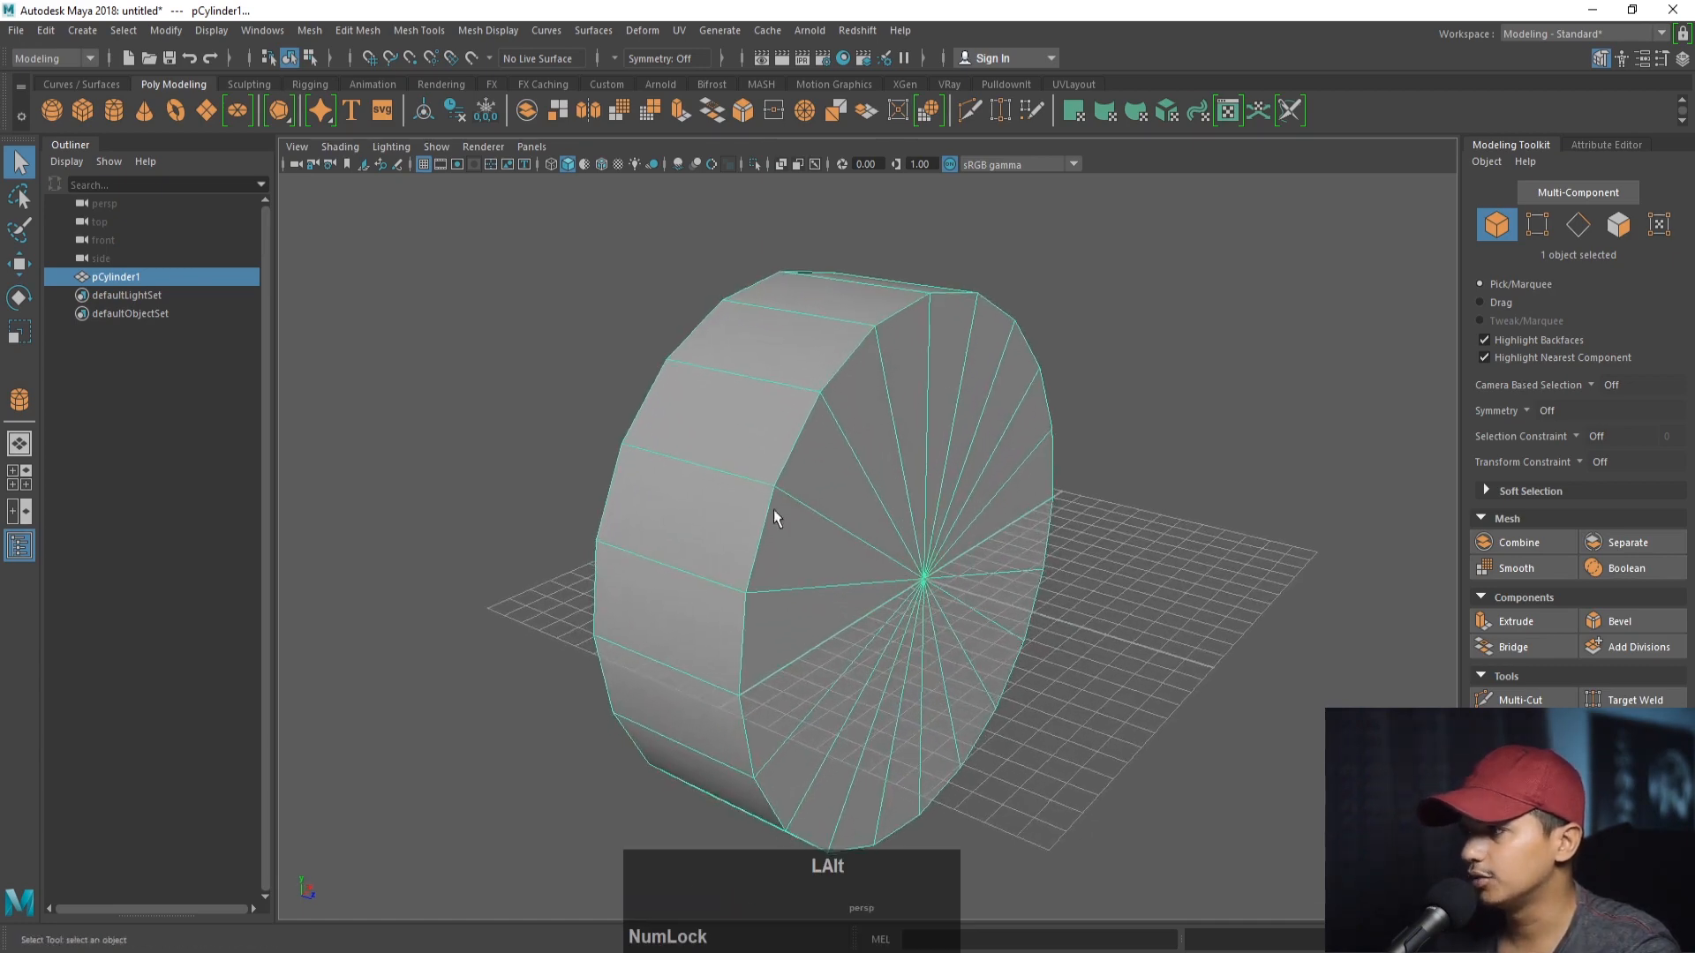
{"action": "left_click", "coordinate": [424, 164]}
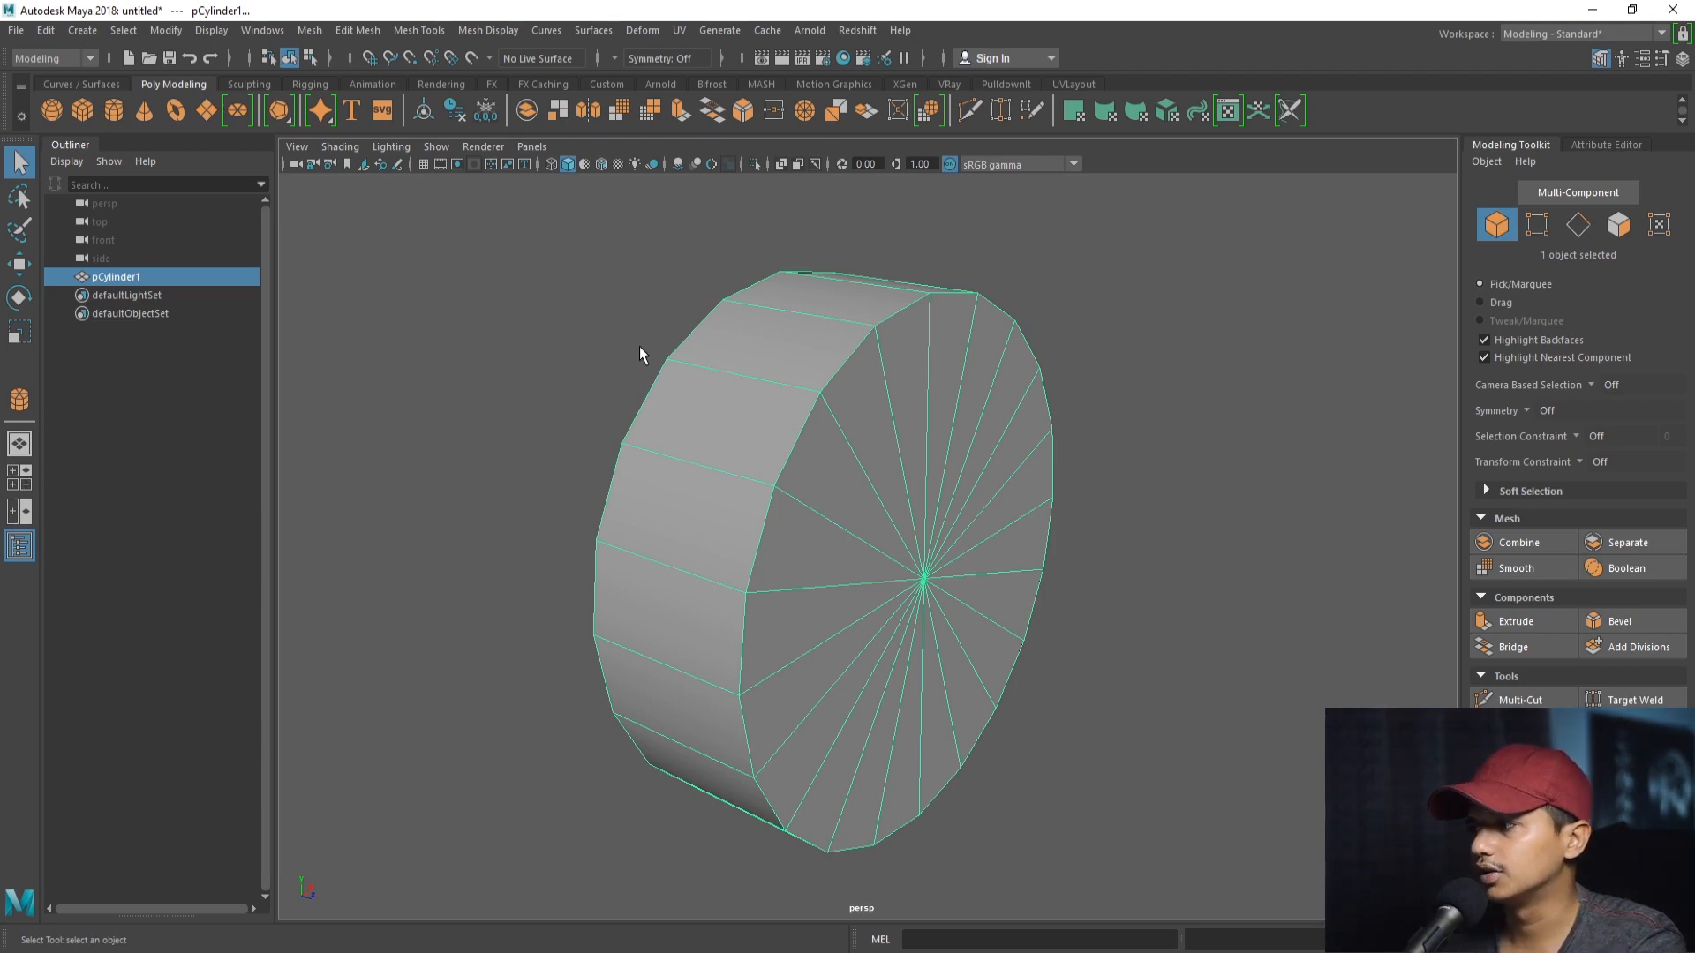
- Select the loop of side faces running around the cylinder, starting from one upper side face
{"action": "right_click_drag", "start_coordinate": [785, 325], "coordinate": [793, 360]}
{"action": "left_click", "coordinate": [793, 359]}
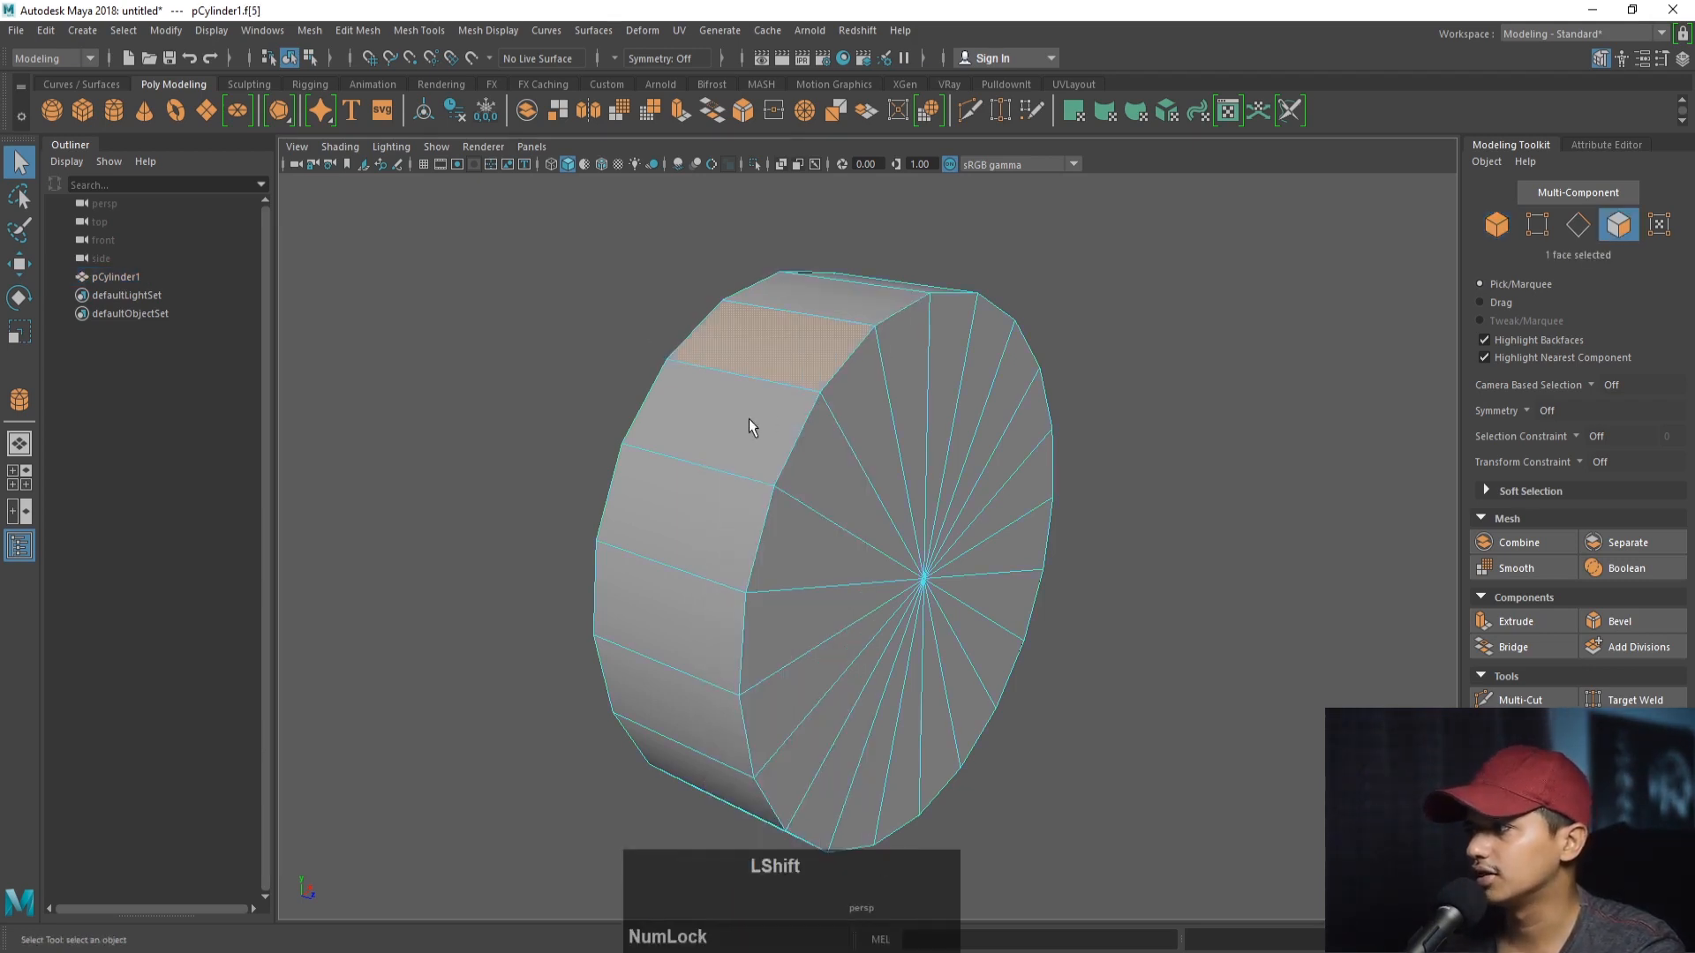
{"action": "double_click", "coordinate": [749, 418], "text": "shift"}
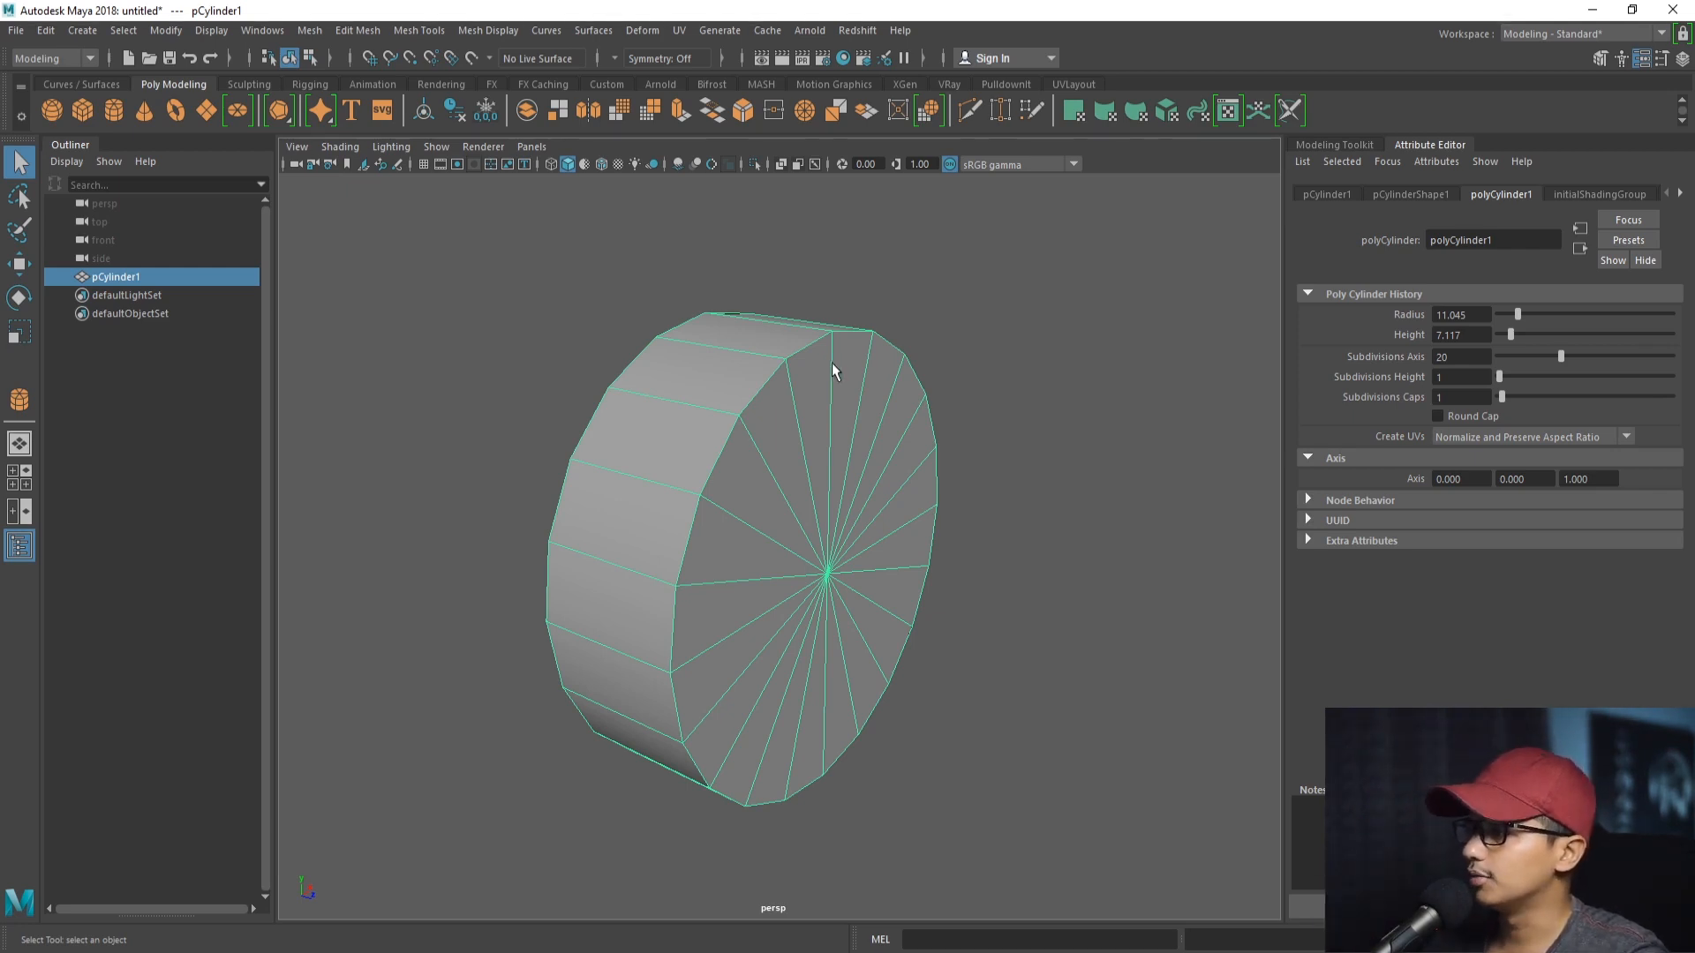
- Set the cylinder's axis subdivisions to 60
{"action": "left_click", "coordinate": [1473, 357]}
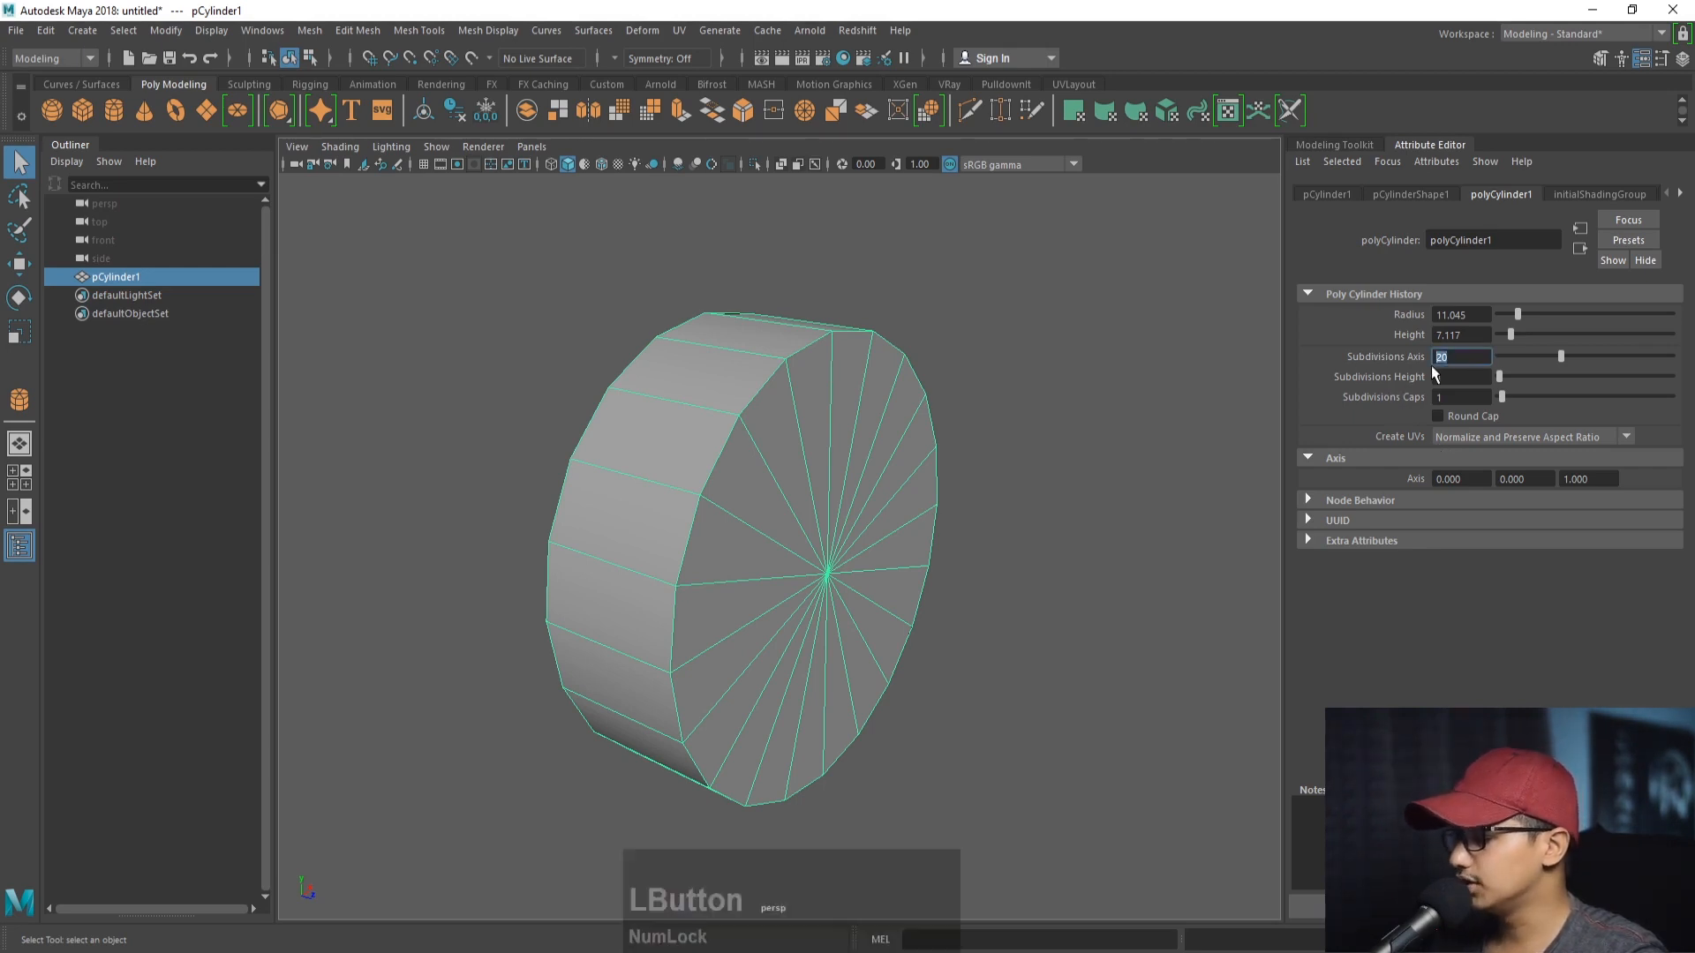
{"action": "type", "text": "60"}
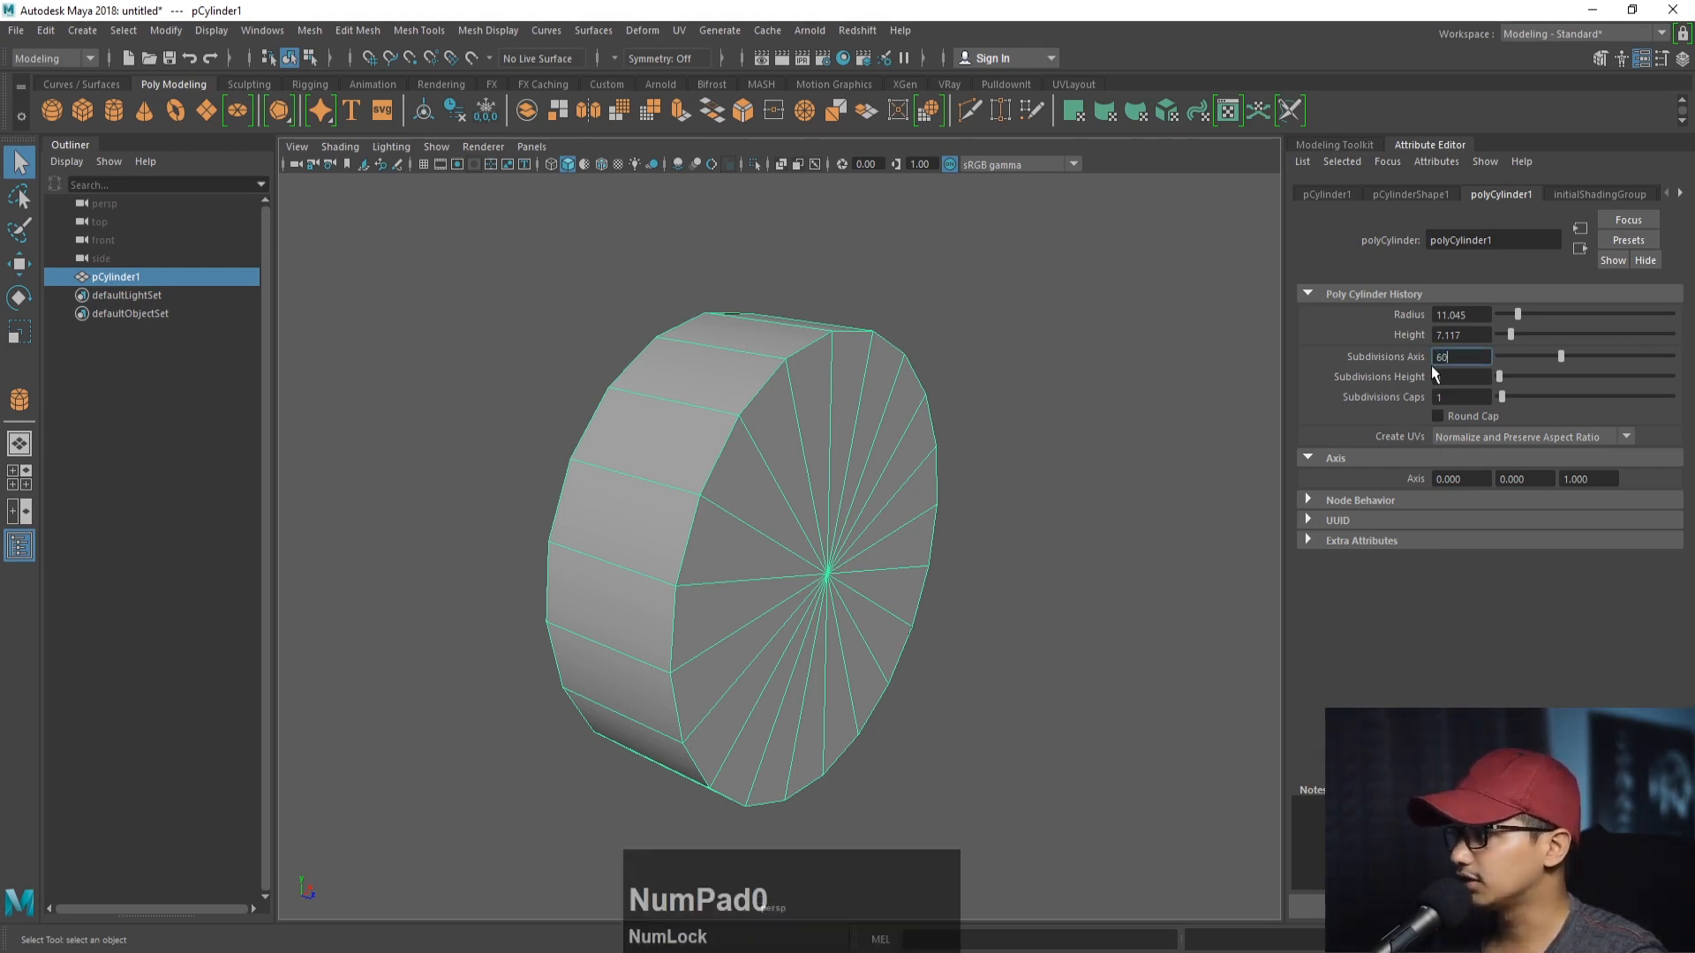
{"action": "key", "text": "Return"}
{"action": "left_click_drag", "start_coordinate": [726, 516], "coordinate": [670, 394], "text": "alt"}
{"action": "left_click_drag", "start_coordinate": [906, 392], "coordinate": [1233, 428], "text": "alt"}
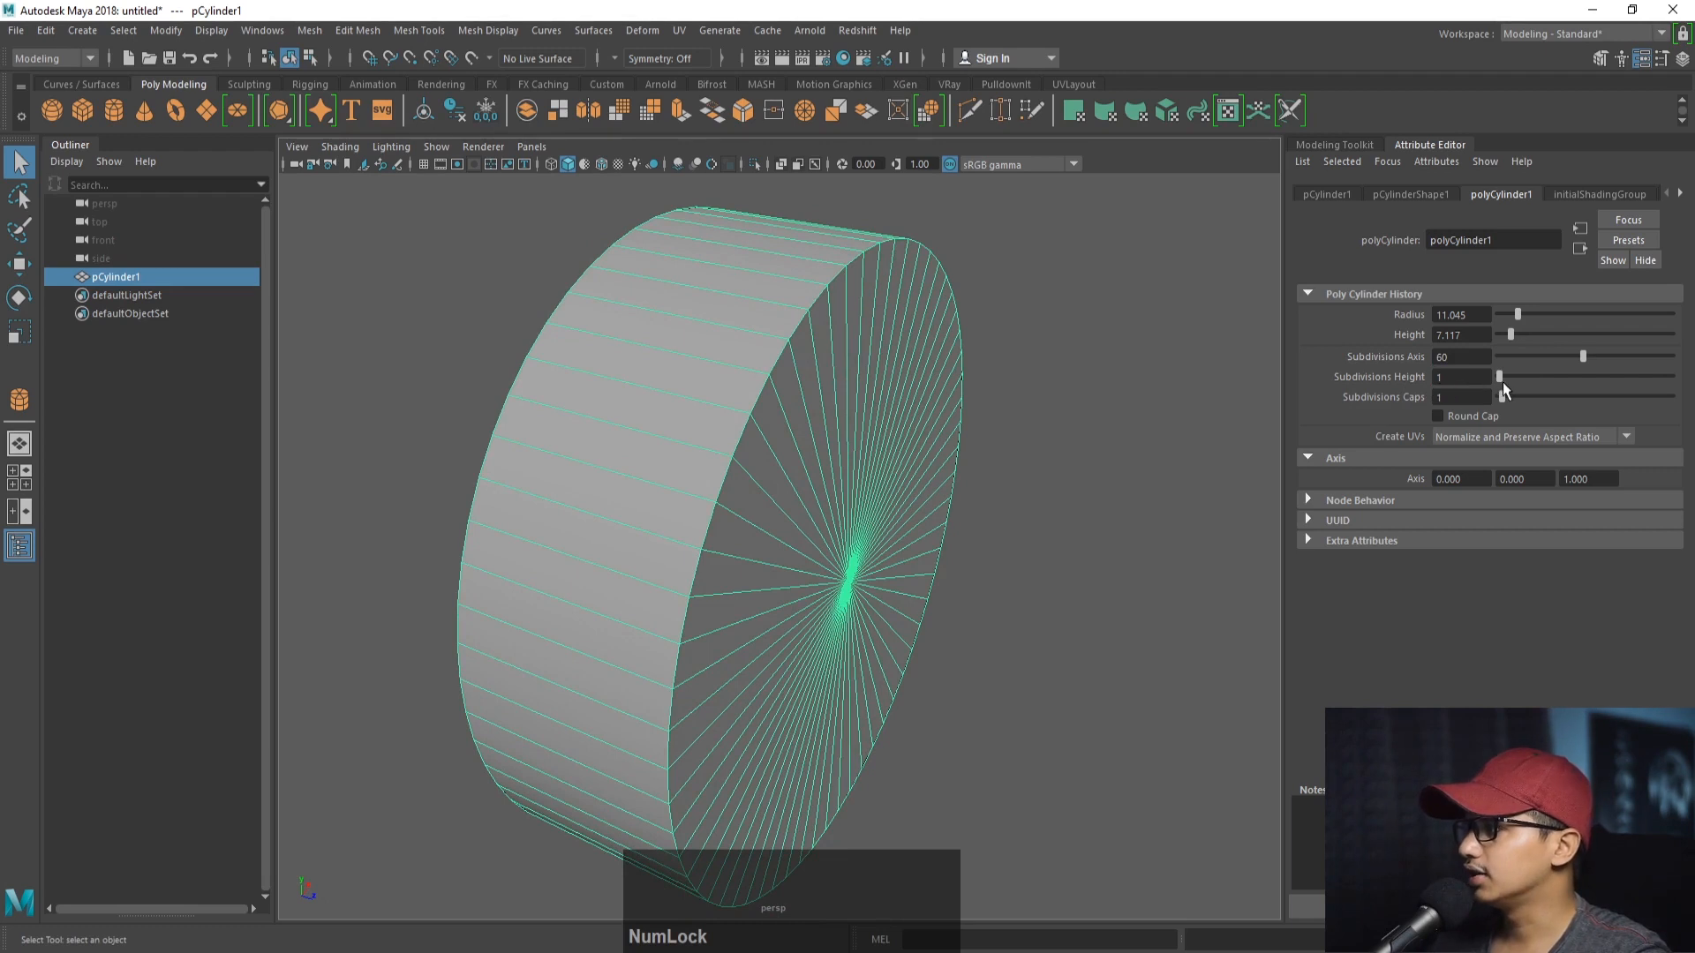
- Set the cylinder's height subdivisions to 9
{"action": "left_click_drag", "start_coordinate": [1504, 385], "coordinate": [1510, 378]}
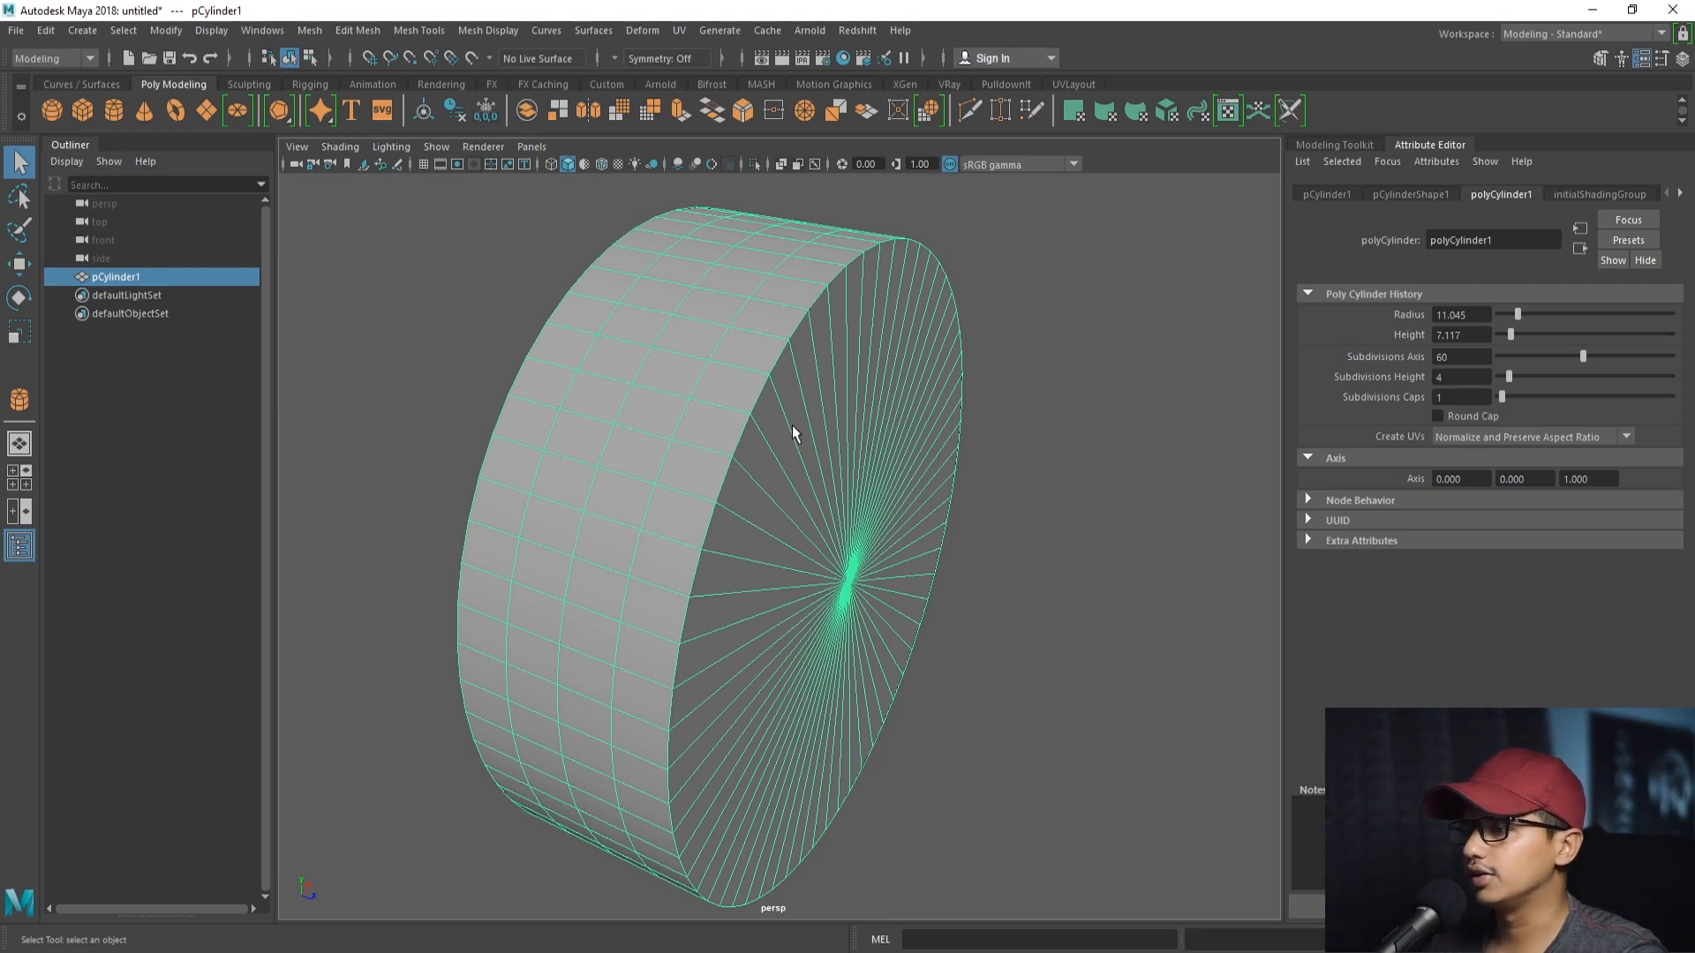
{"action": "left_click", "coordinate": [1447, 377]}
{"action": "type", "text": "9"}
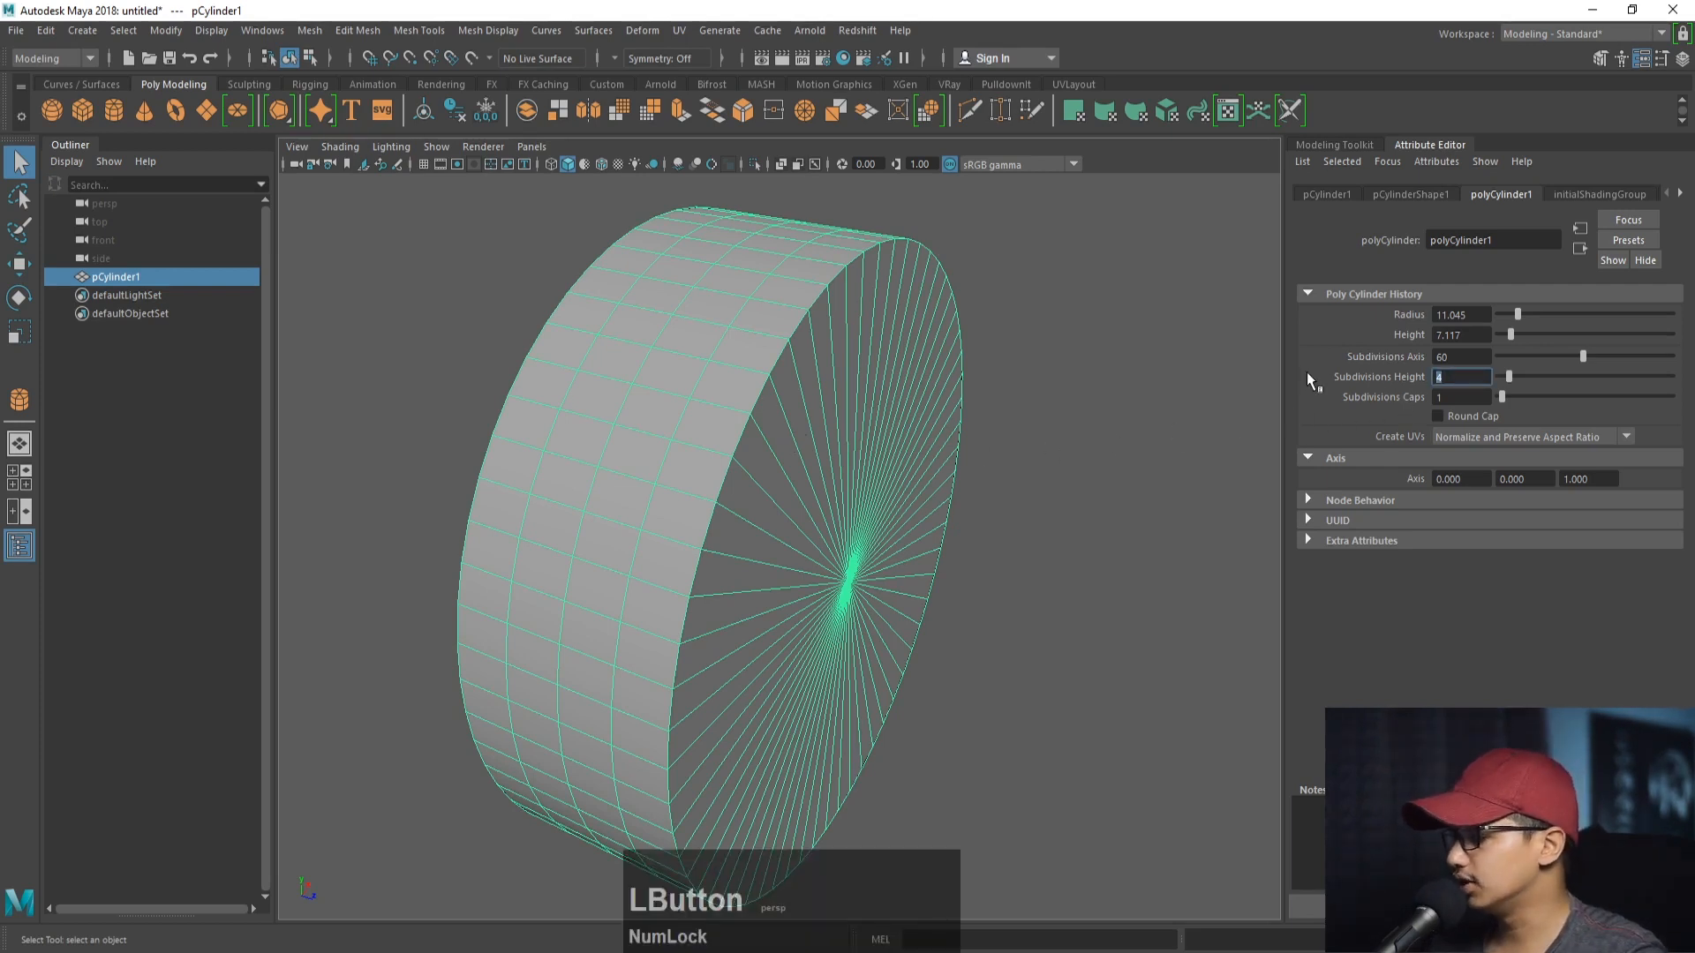
{"action": "key", "text": "Return"}
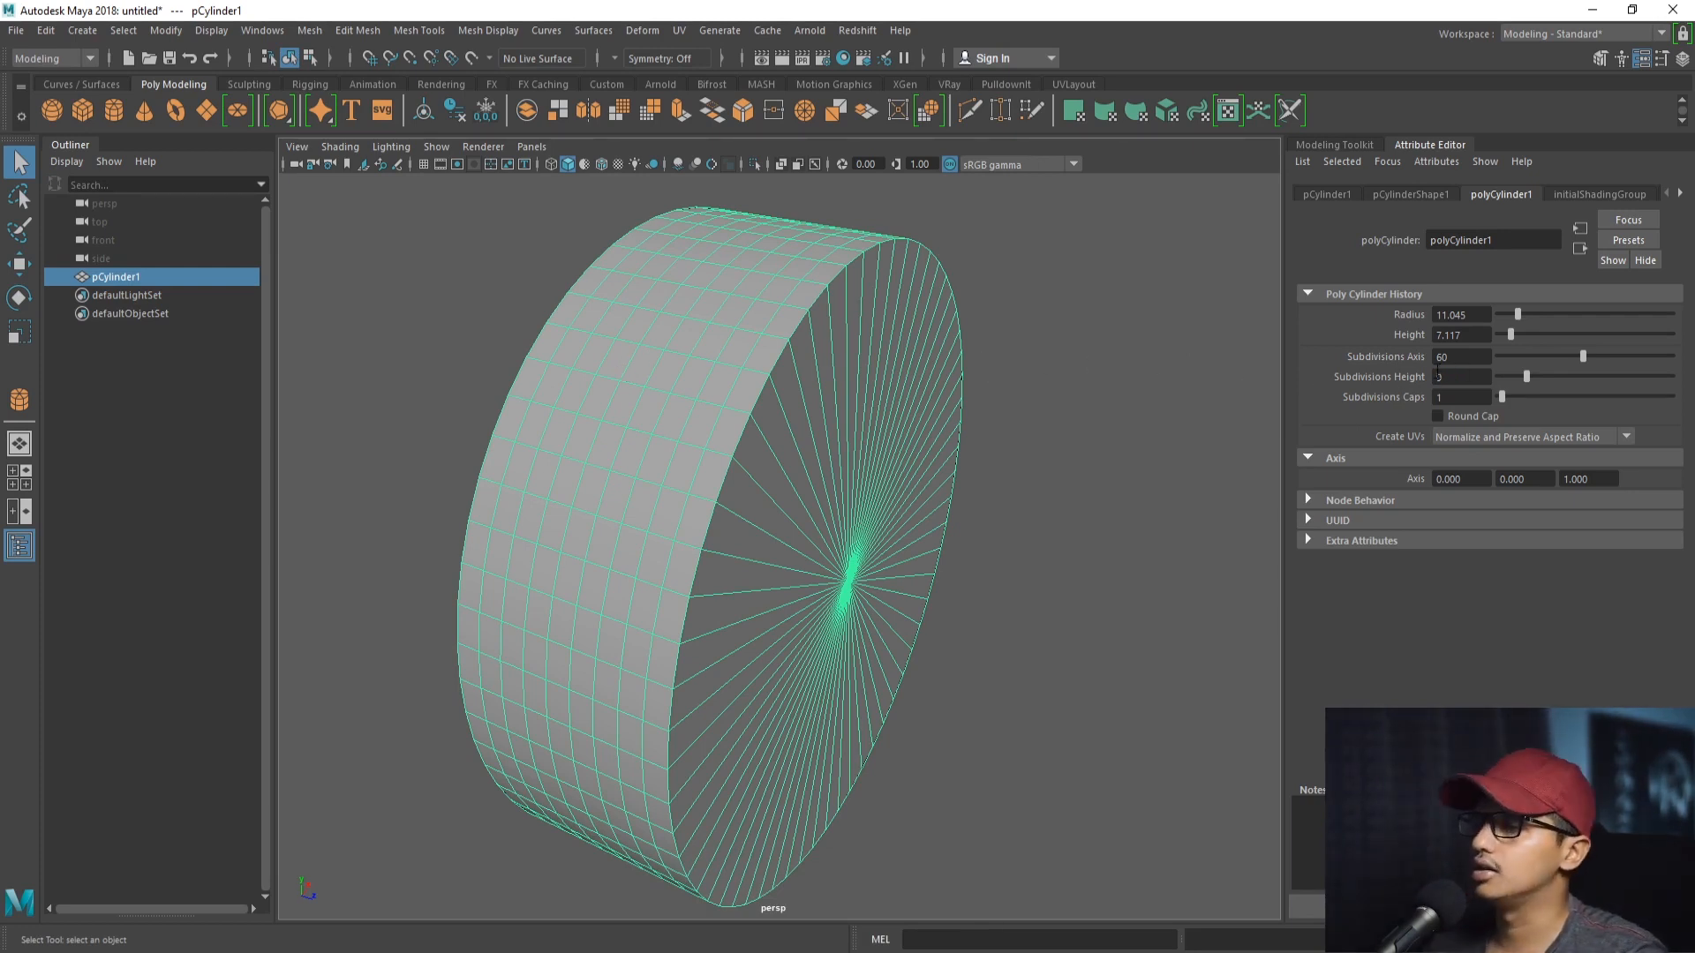
{"action": "key", "text": "alt"}
{"action": "left_click_drag", "start_coordinate": [701, 404], "coordinate": [752, 407], "text": "alt"}
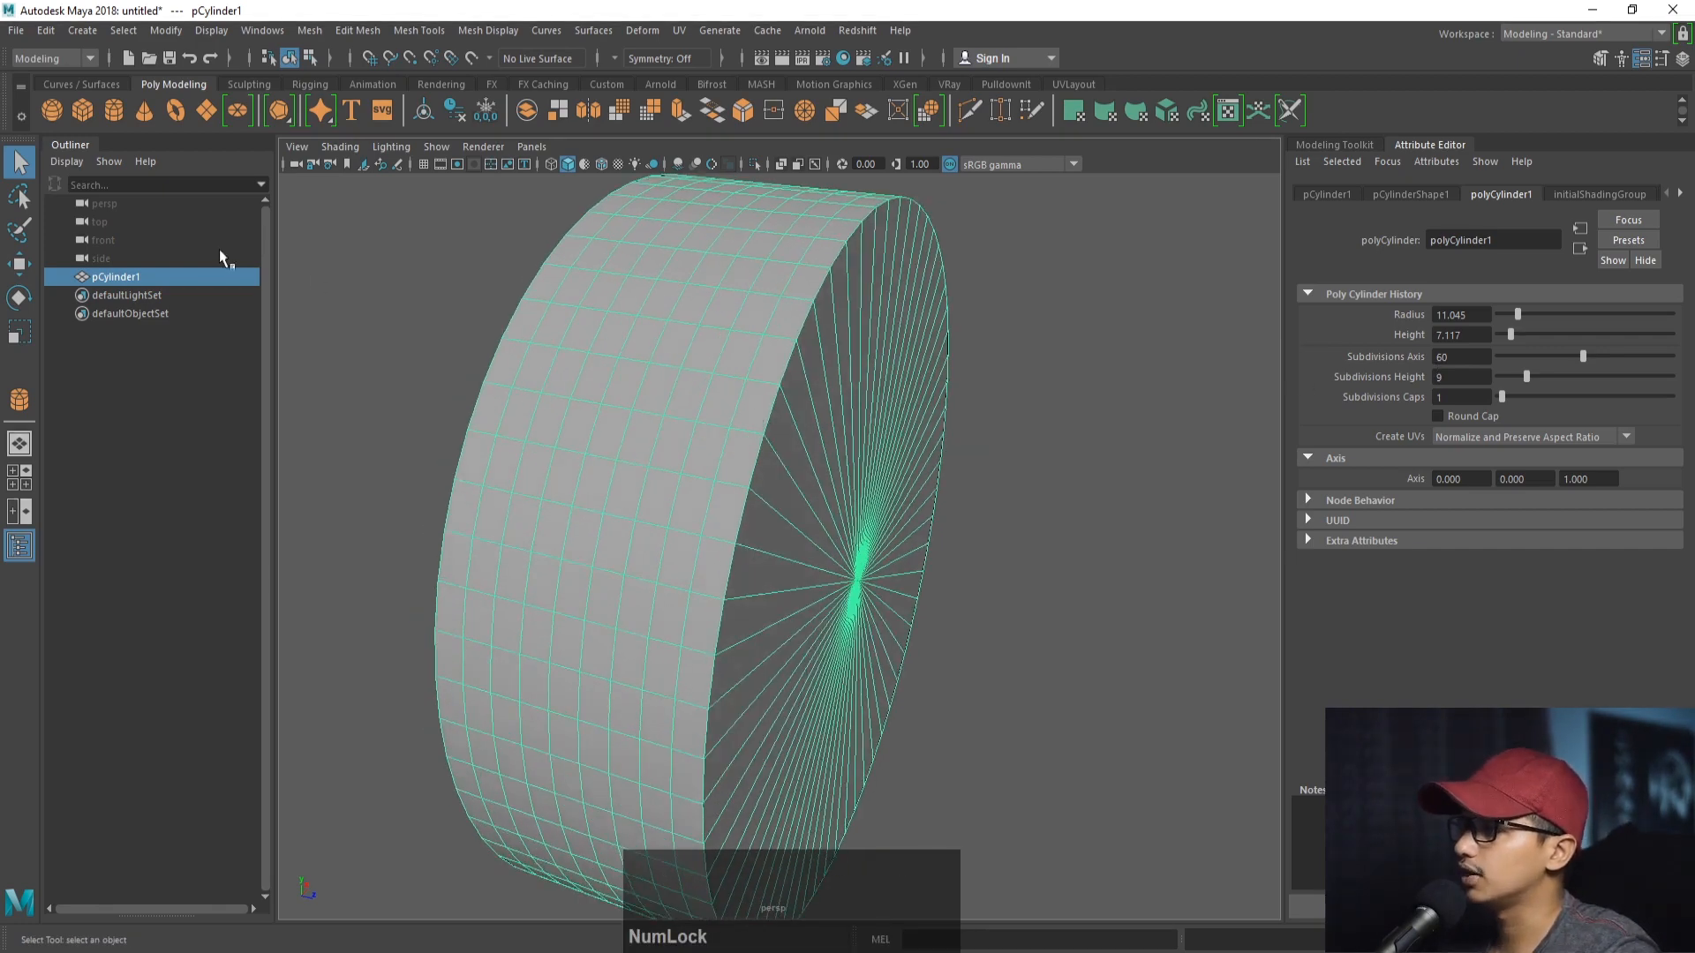
- Collapse the Outliner to enlarge the perspective view
{"action": "left_click", "coordinate": [69, 145]}
{"action": "right_click_drag", "start_coordinate": [506, 354], "coordinate": [549, 367], "text": "alt"}
{"action": "left_click_drag", "start_coordinate": [549, 367], "coordinate": [711, 406], "text": "alt"}
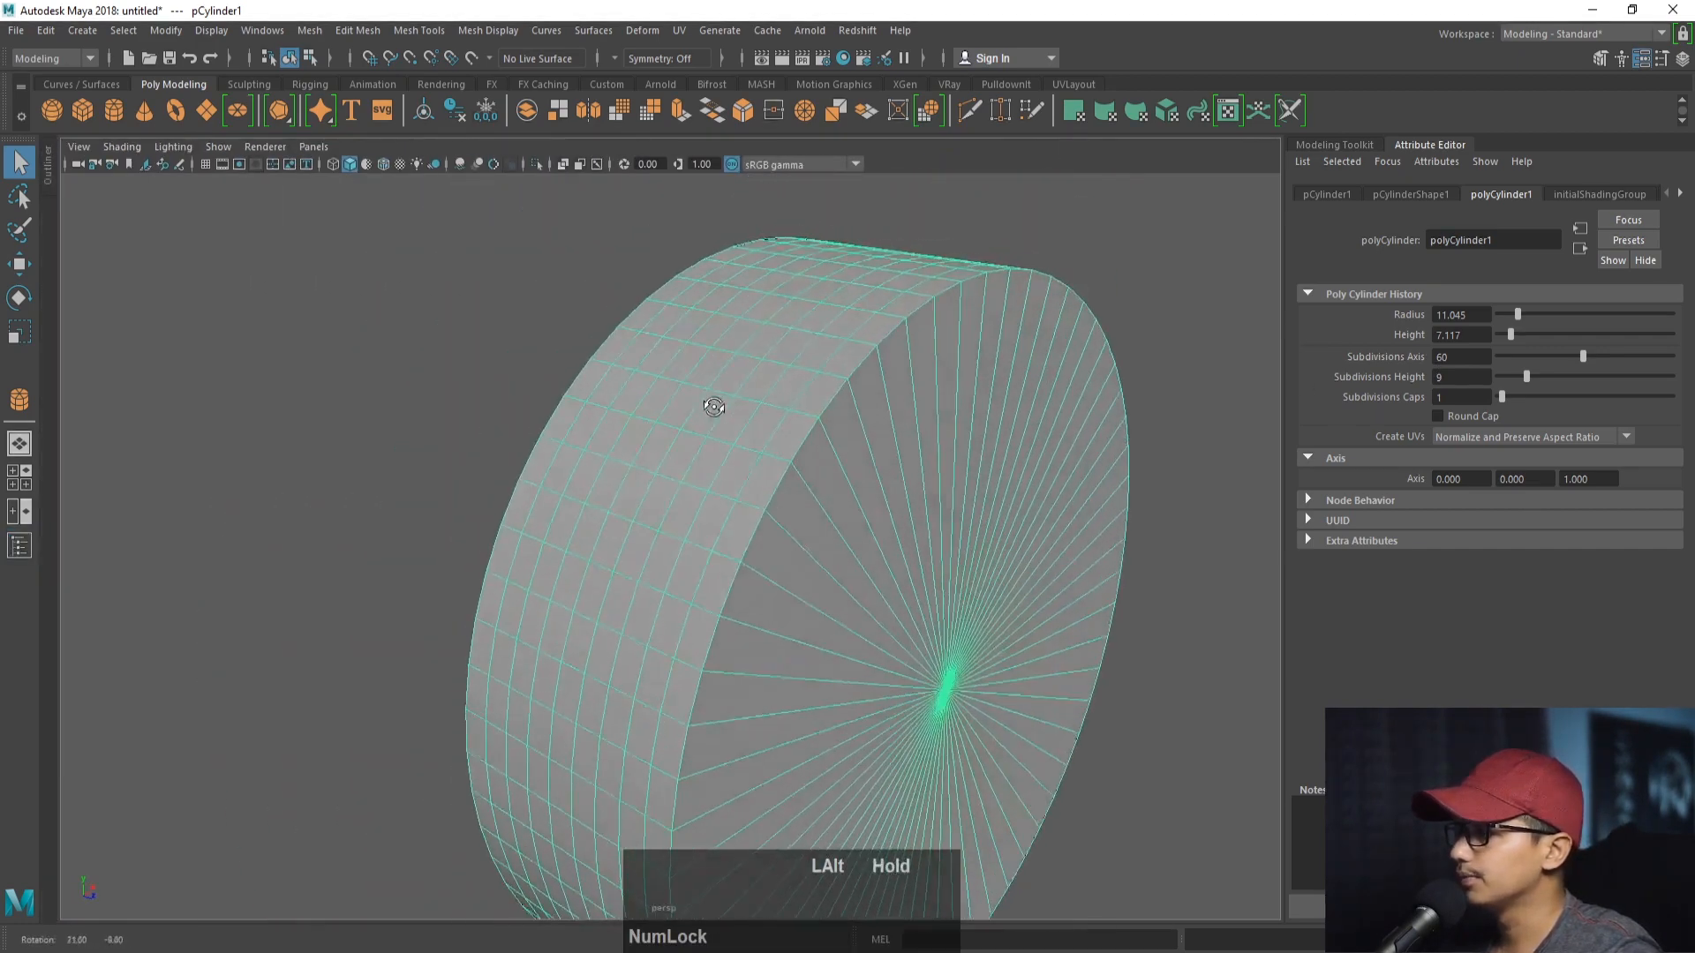
{"action": "left_click", "coordinate": [205, 165]}
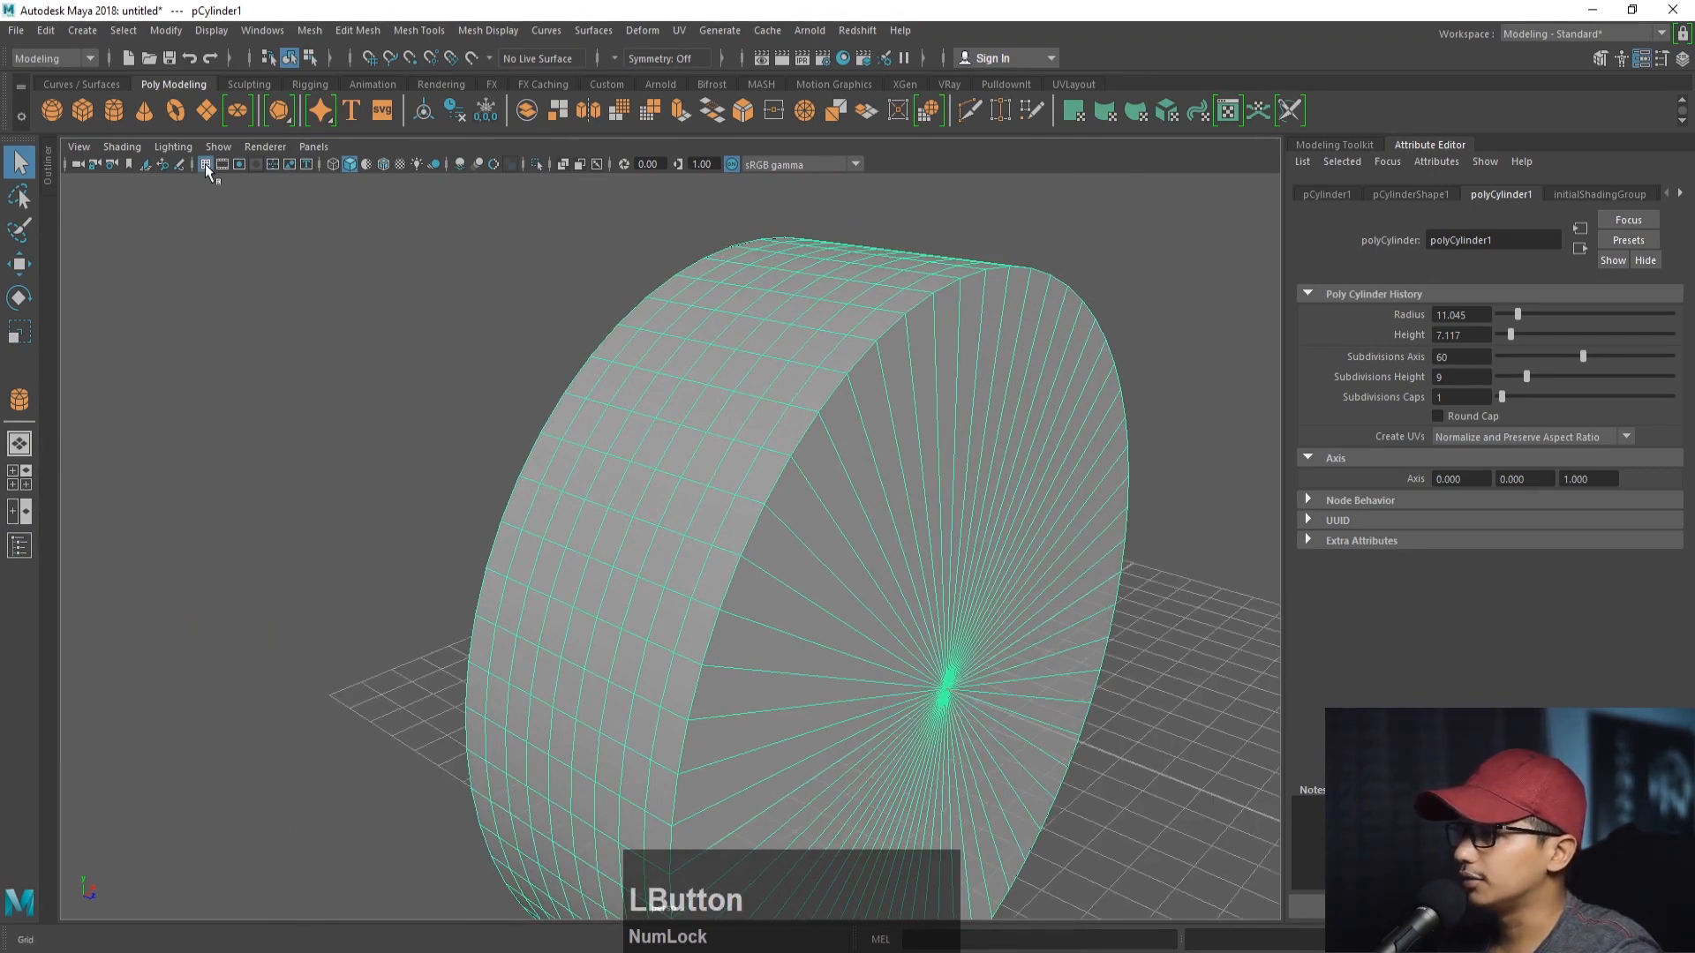
{"action": "left_click", "coordinate": [205, 164]}
- Reduce the cylinder's cap subdivisions to 0 so that each cap is a single face
{"action": "left_click_drag", "start_coordinate": [530, 291], "coordinate": [609, 386], "text": "alt"}
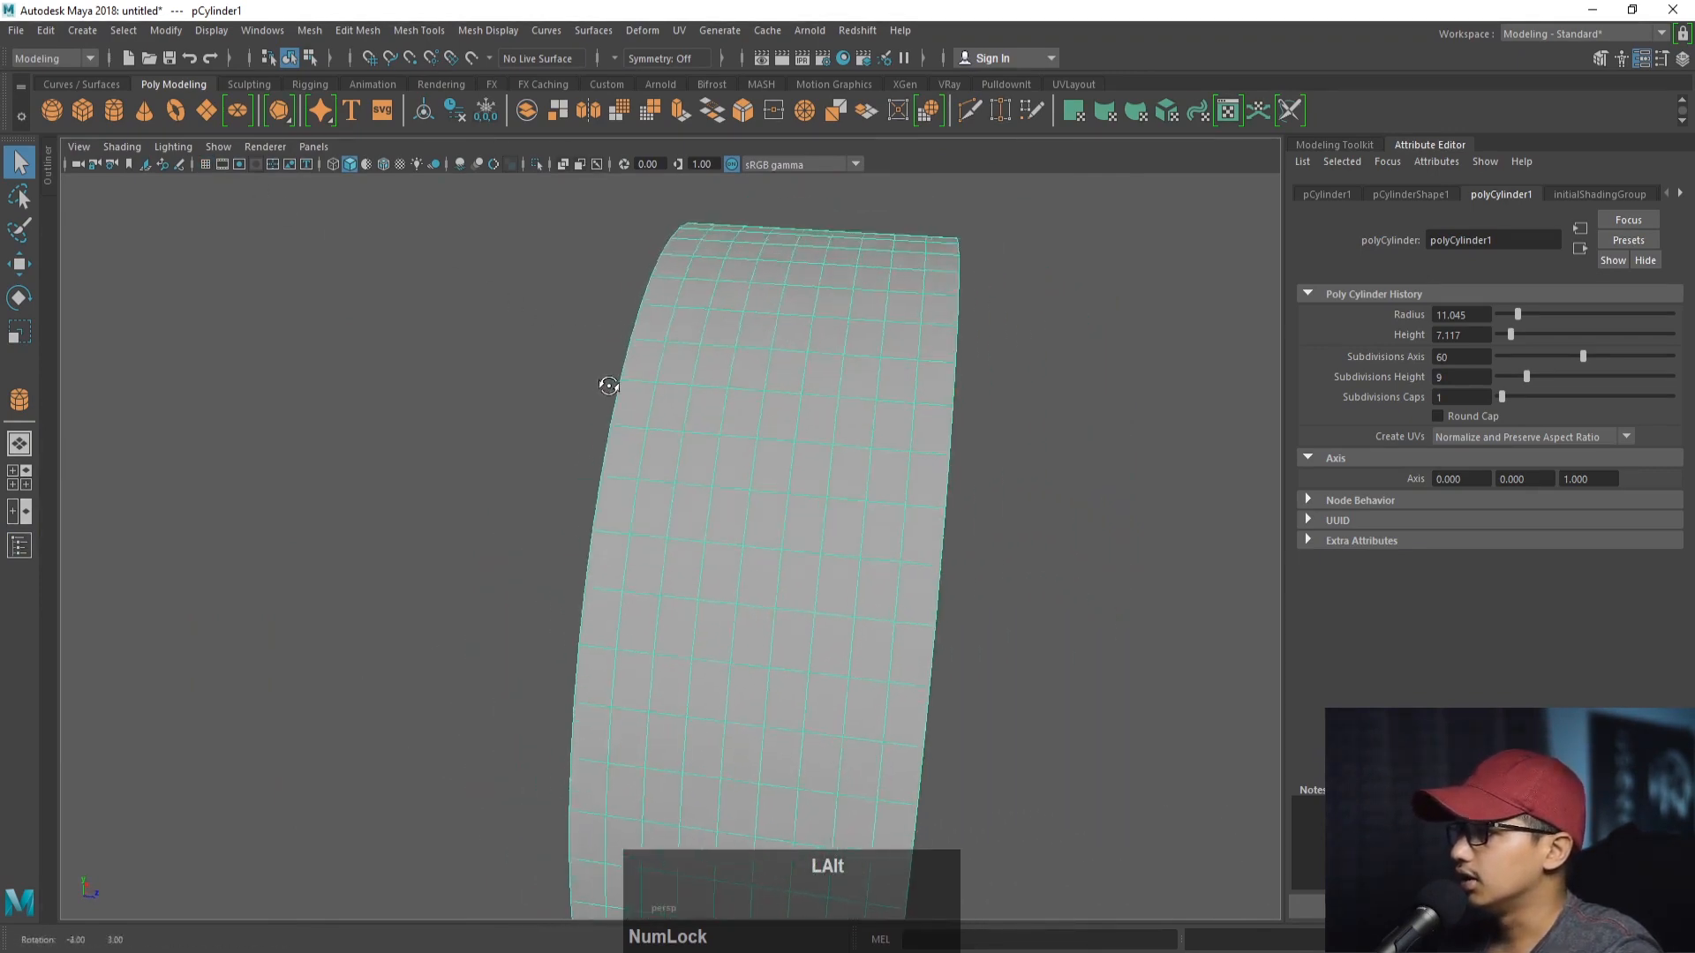
{"action": "right_click_drag", "start_coordinate": [609, 386], "coordinate": [799, 432], "text": "alt"}
{"action": "left_click_drag", "start_coordinate": [1119, 337], "coordinate": [1096, 345], "text": "alt"}
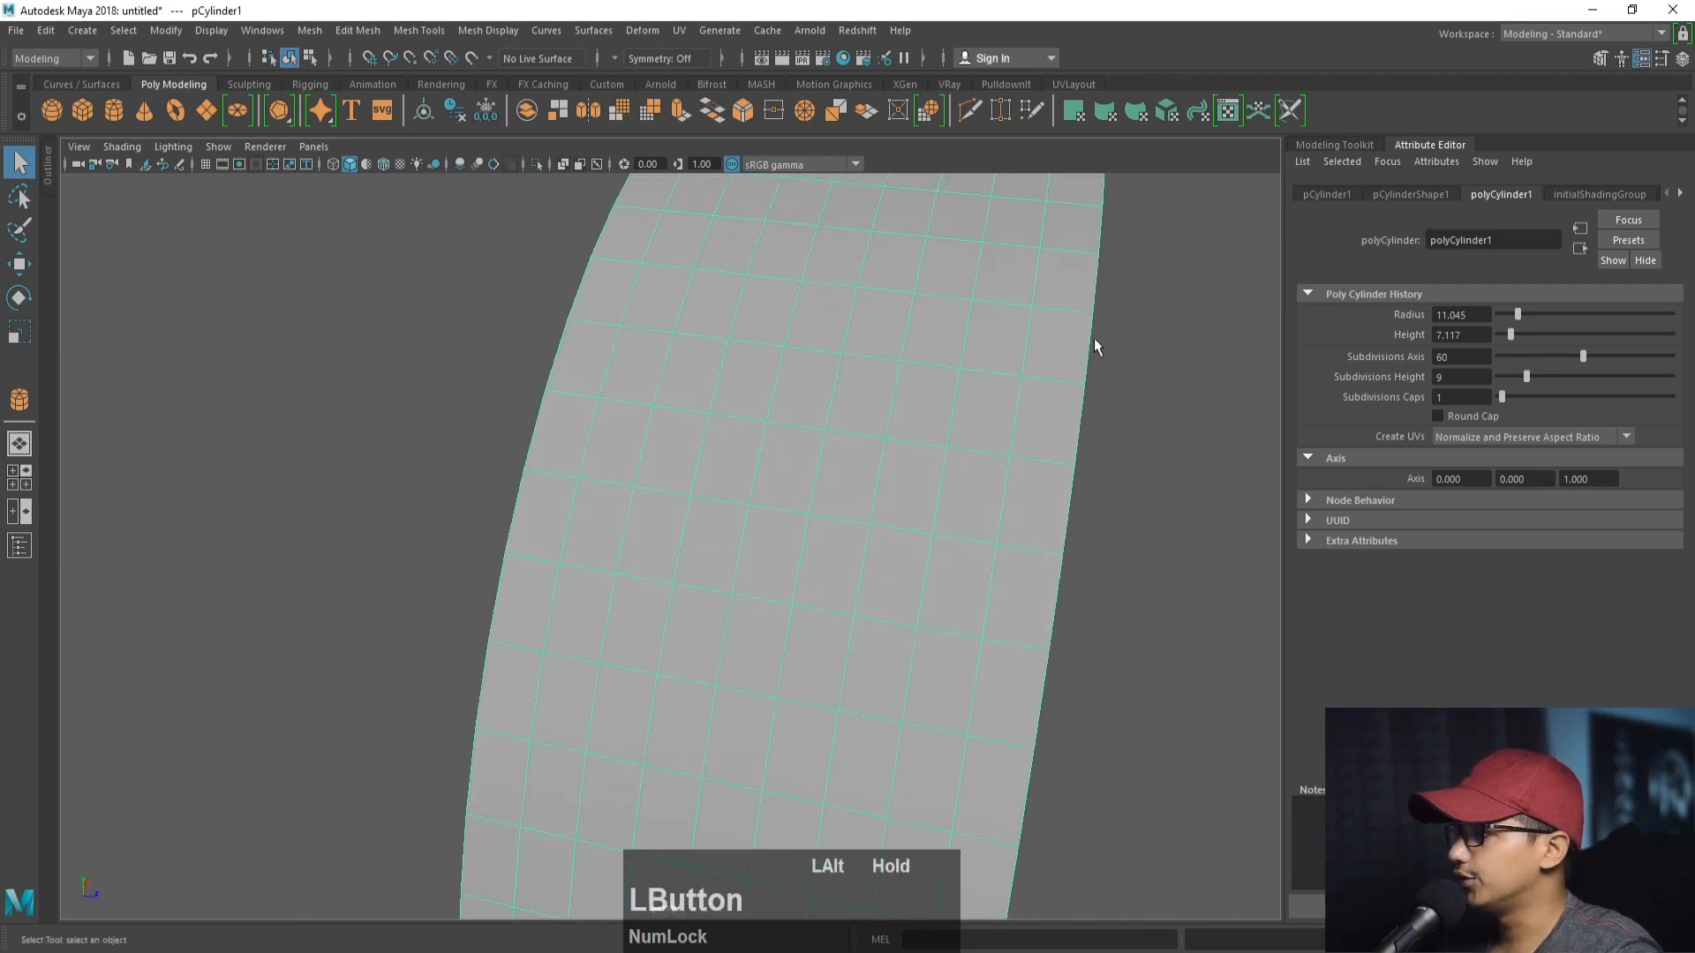
{"action": "right_click_drag", "start_coordinate": [1096, 344], "coordinate": [794, 314], "text": "alt"}
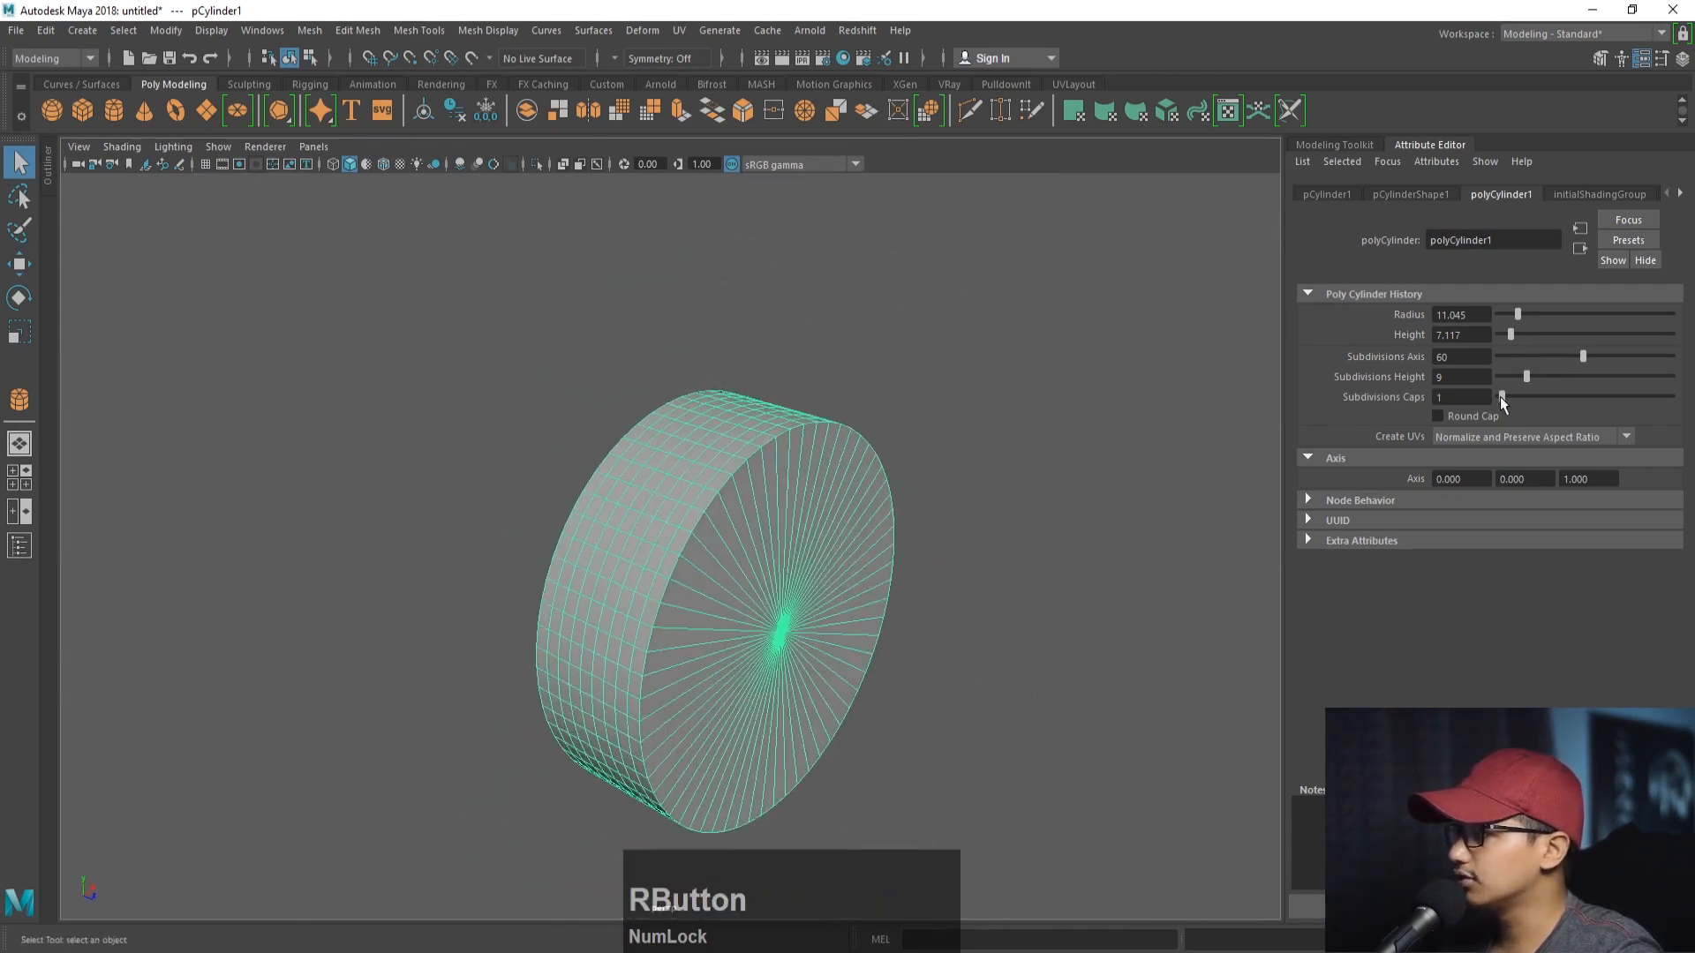
{"action": "left_click_drag", "start_coordinate": [1502, 396], "coordinate": [1490, 397]}
{"action": "left_click_drag", "start_coordinate": [1013, 444], "coordinate": [833, 394], "text": "alt"}
- Select the front and back cap faces of the cylinder and delete them, leaving an open ring
{"action": "right_click", "coordinate": [798, 407]}
{"action": "right_click_drag", "start_coordinate": [798, 407], "coordinate": [798, 457]}
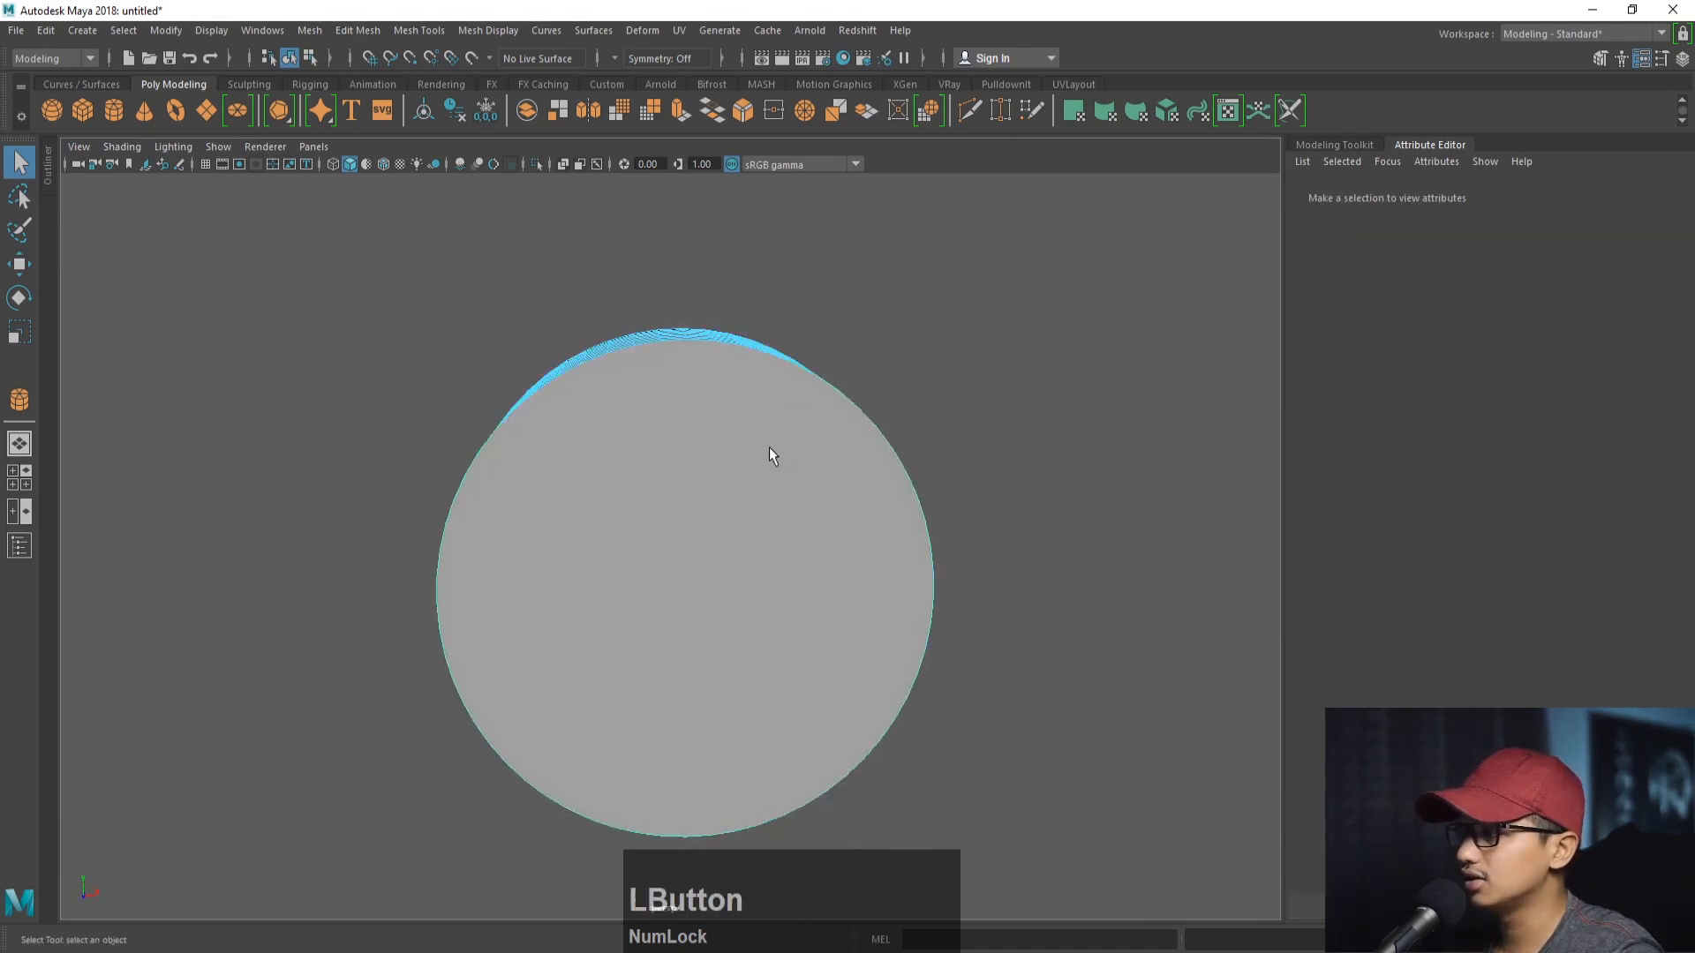
{"action": "left_click", "coordinate": [770, 449]}
{"action": "left_click_drag", "start_coordinate": [652, 482], "coordinate": [959, 498], "text": "alt"}
{"action": "left_click", "coordinate": [750, 495], "text": "shift"}
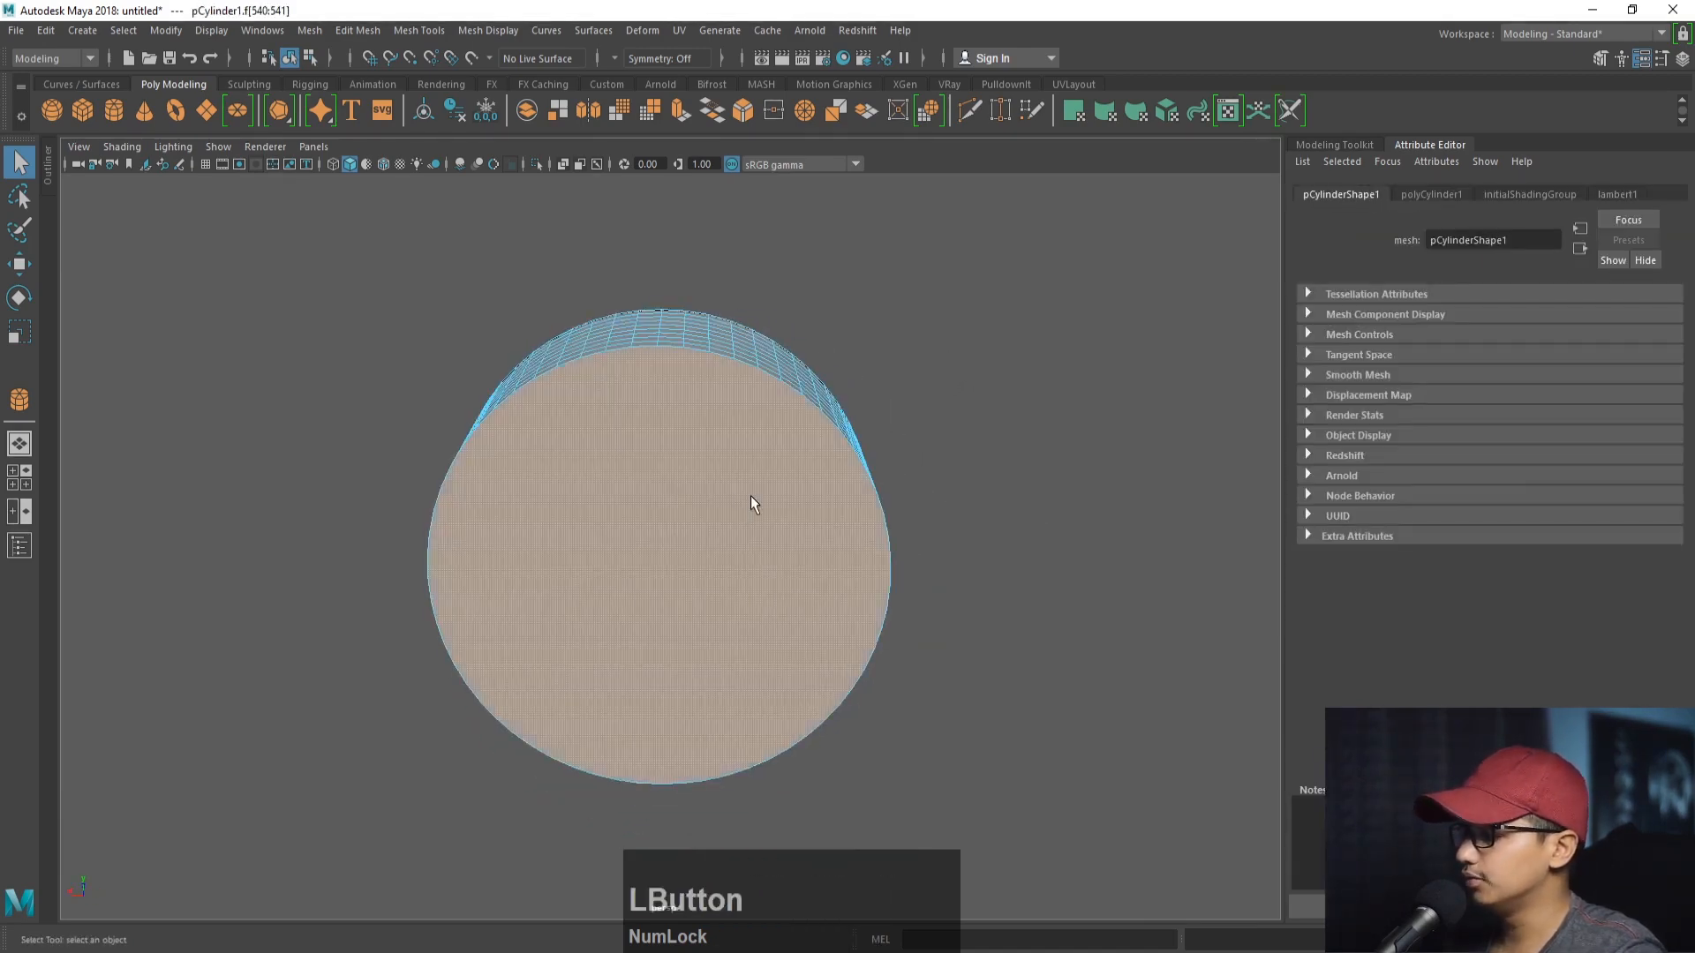
{"action": "key", "text": "Delete"}
- Examine the open ring's outer and inner face grid from several angles
{"action": "left_click_drag", "start_coordinate": [757, 495], "coordinate": [718, 545], "text": "alt"}
{"action": "scroll", "coordinate": [719, 546], "scroll_direction": "up", "scroll_amount": 4, "text": "alt"}
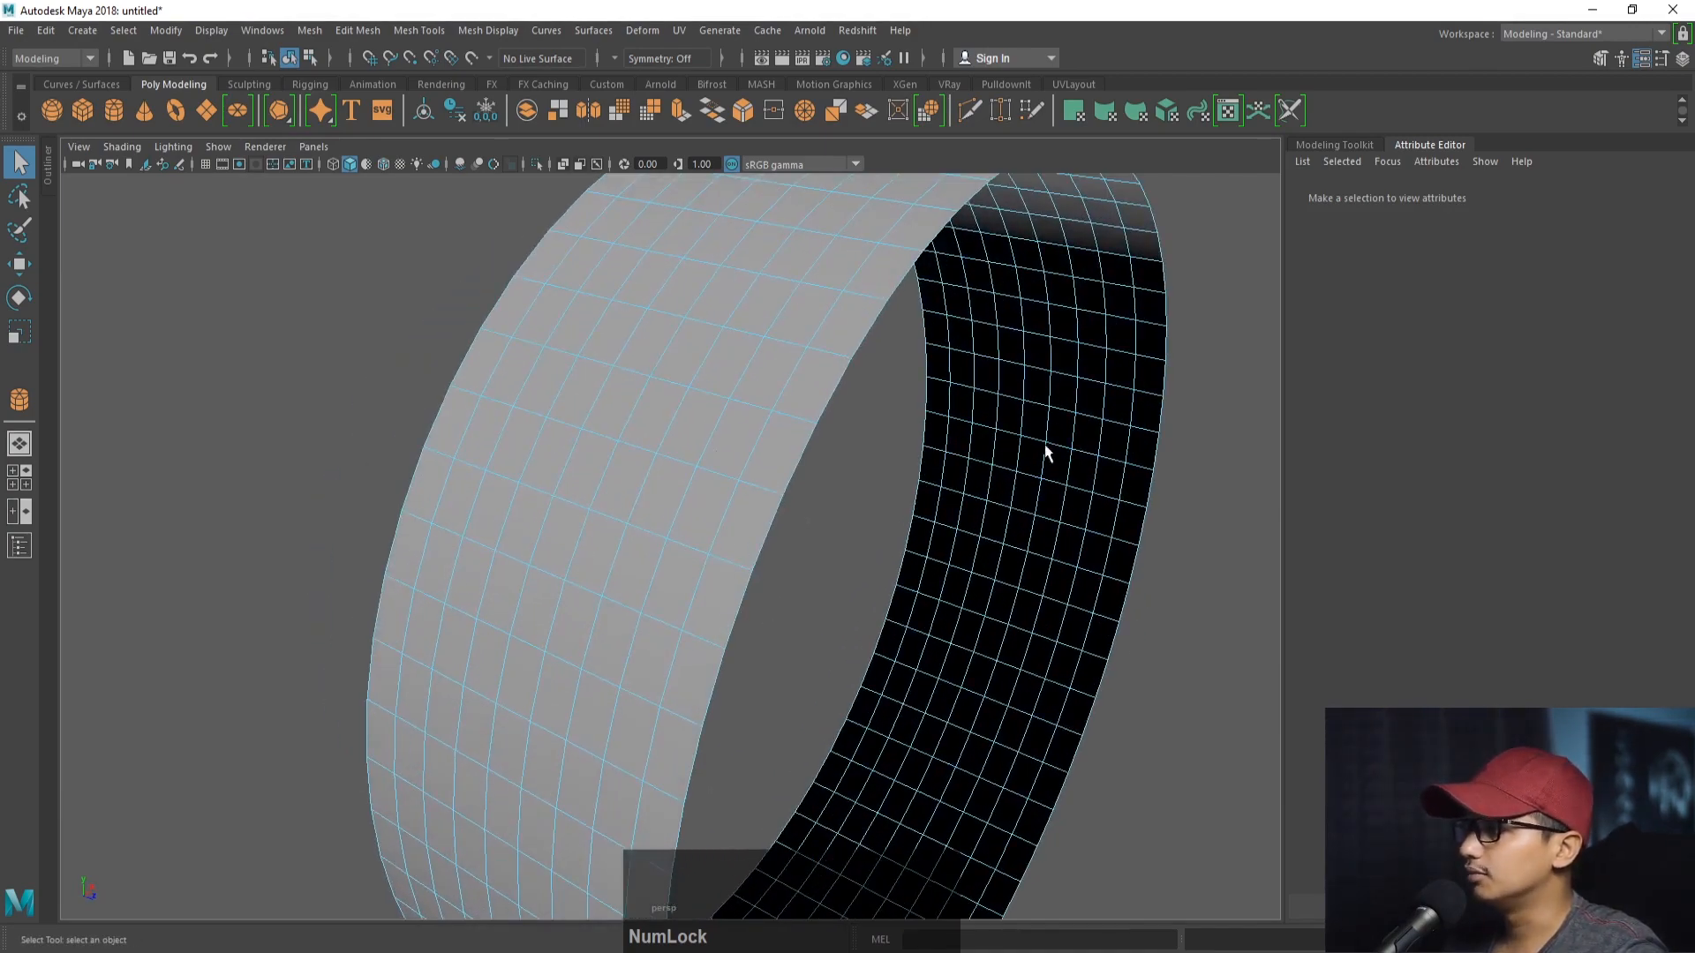
{"action": "right_click_drag", "start_coordinate": [1045, 446], "coordinate": [795, 397], "text": "alt"}
{"action": "left_click_drag", "start_coordinate": [794, 397], "coordinate": [738, 344], "text": "alt"}
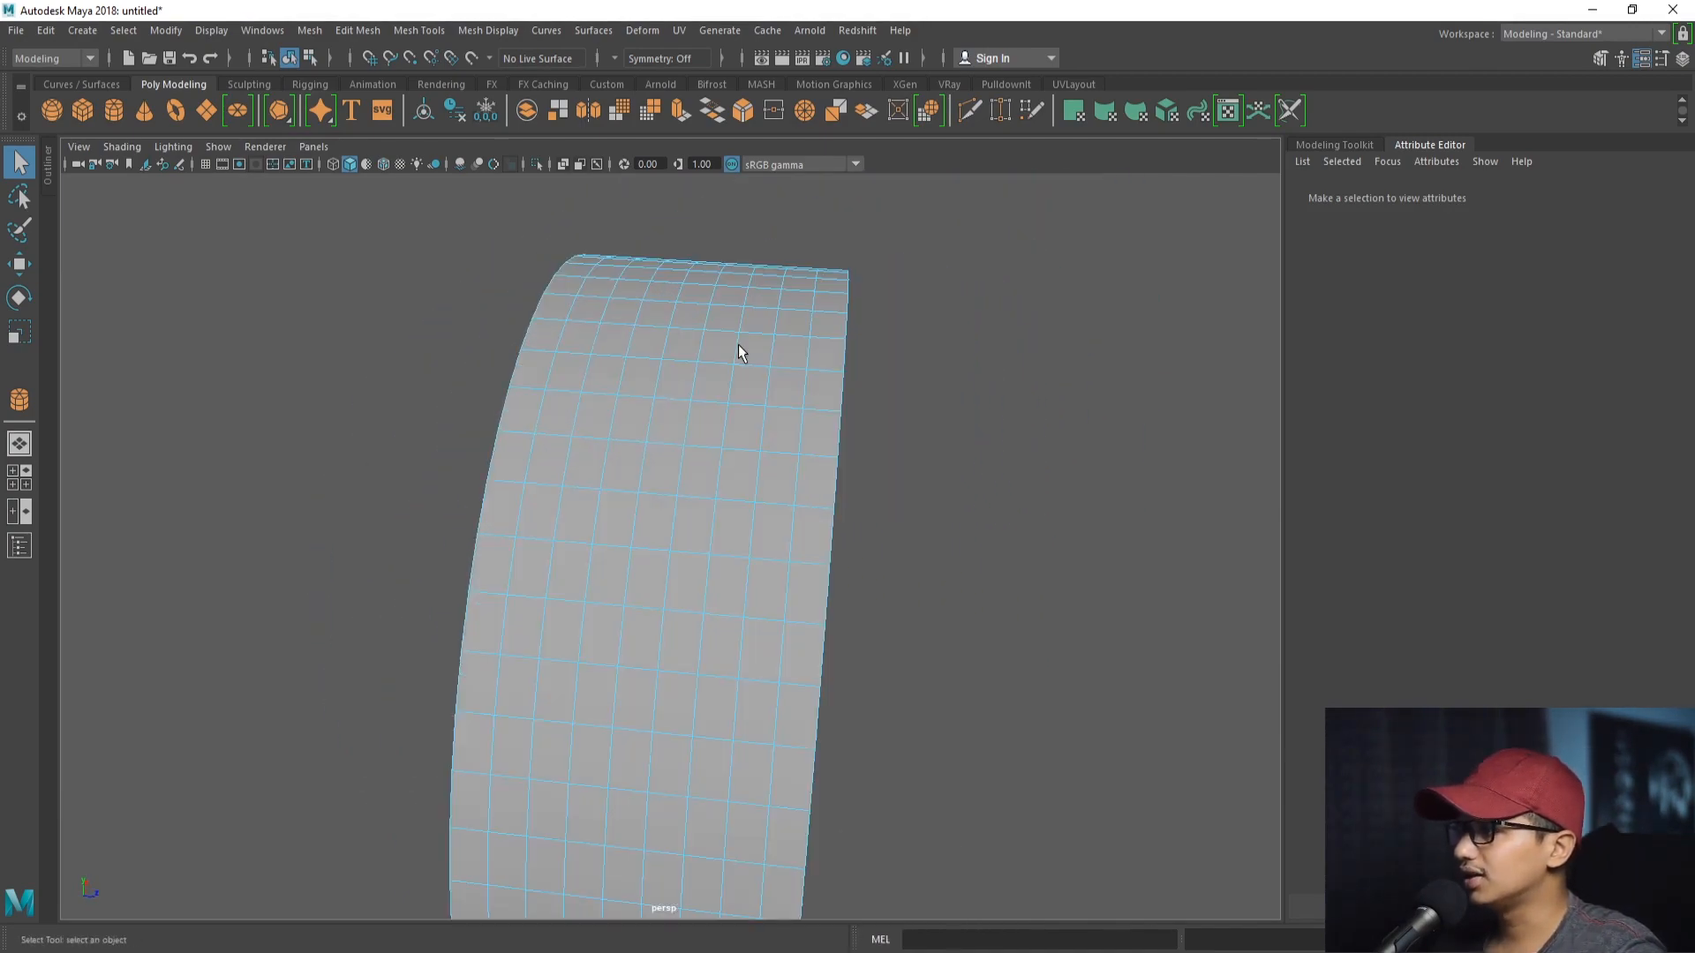
{"action": "right_click_drag", "start_coordinate": [738, 346], "coordinate": [745, 400], "text": "alt"}
{"action": "left_click_drag", "start_coordinate": [745, 401], "coordinate": [691, 427], "text": "alt"}
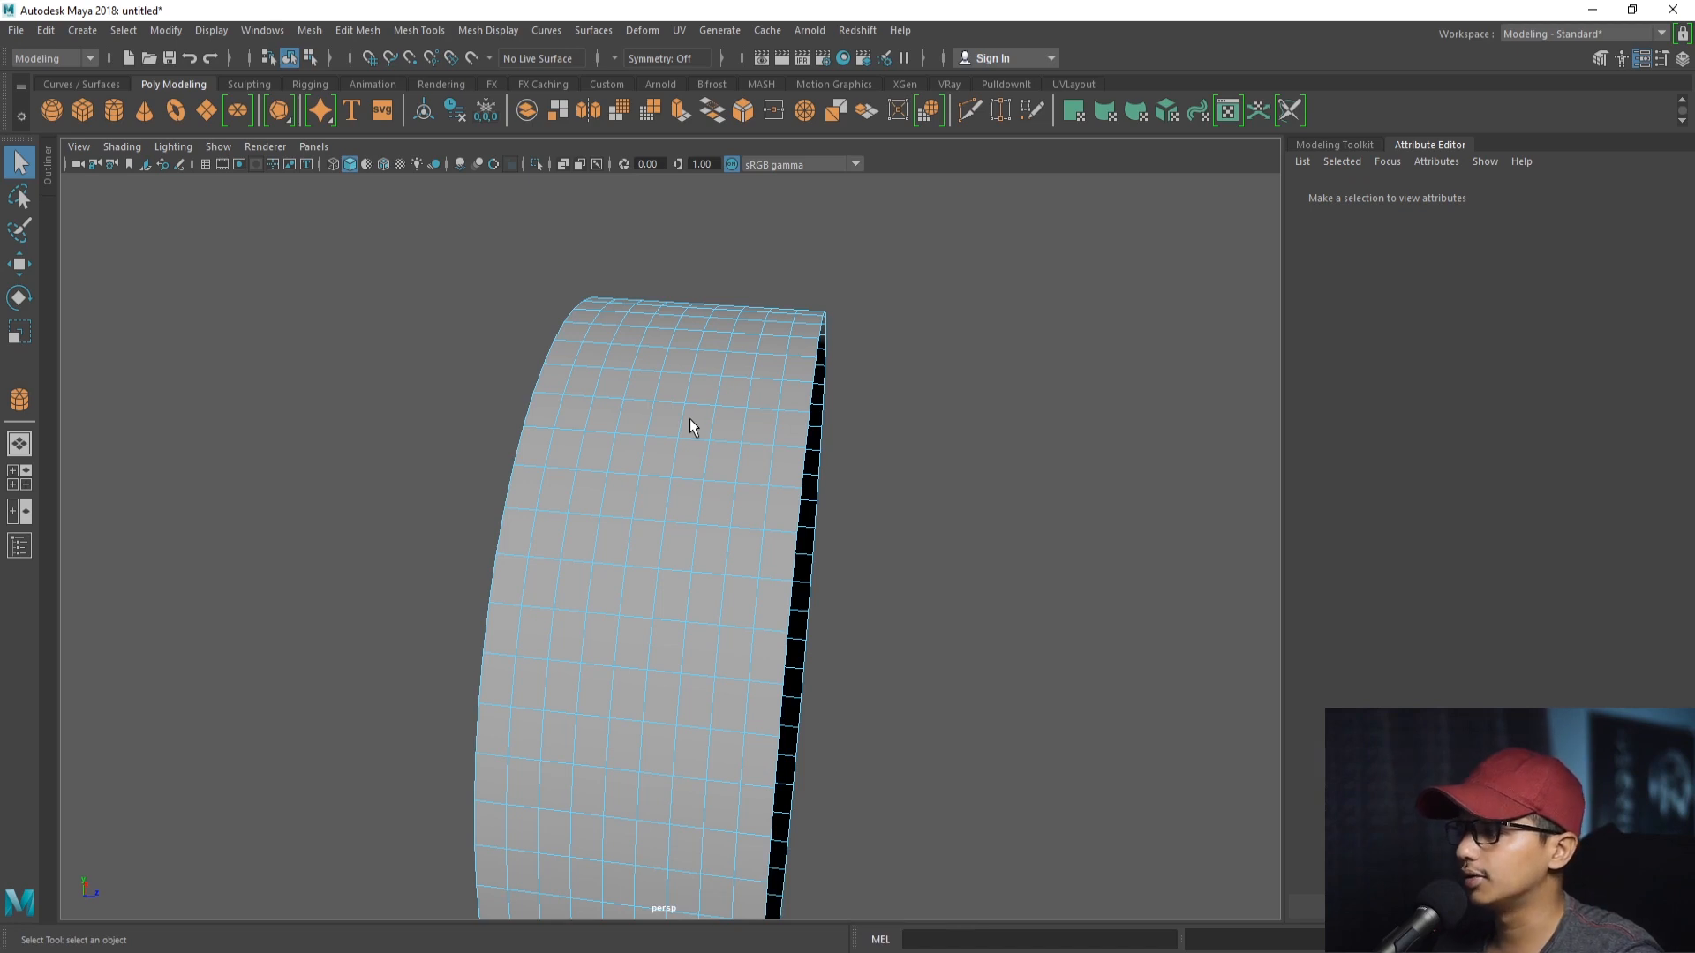
- Examine the ring's outer face grid from the side, both as a whole and up close
{"action": "key", "text": "alt"}
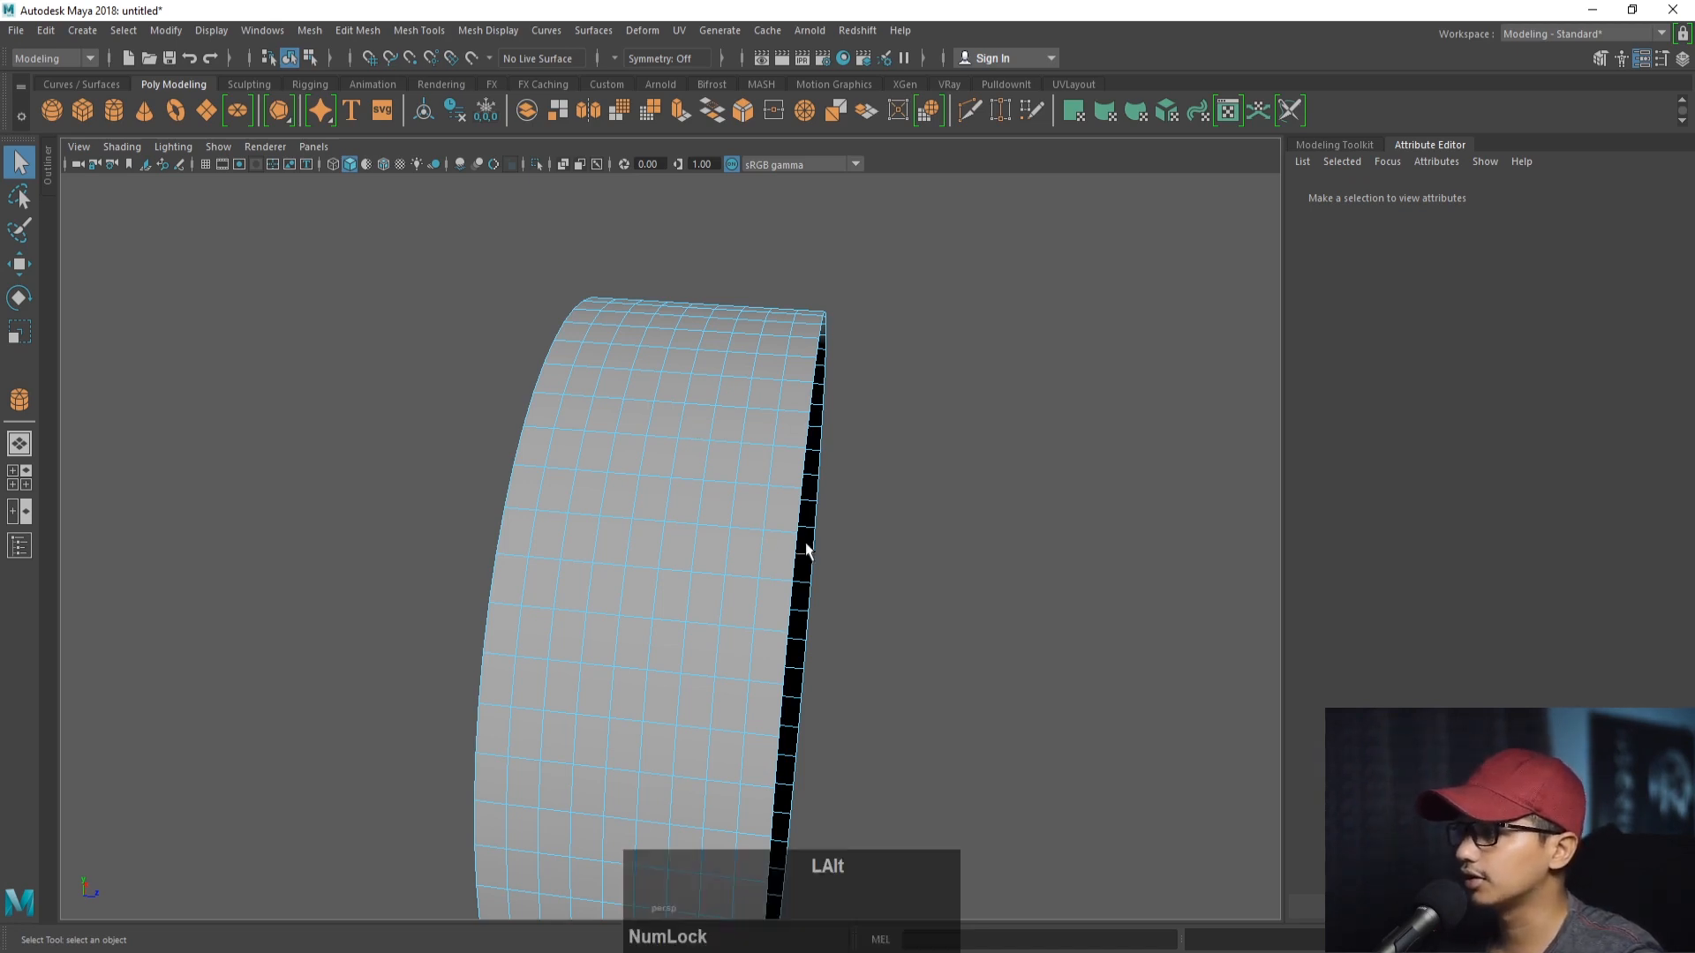
{"action": "right_click_drag", "start_coordinate": [806, 544], "coordinate": [576, 529], "text": "alt"}
{"action": "left_click_drag", "start_coordinate": [576, 529], "coordinate": [602, 525], "text": "alt"}
{"action": "left_click_drag", "start_coordinate": [669, 574], "coordinate": [643, 565], "text": "alt"}
{"action": "middle_click_drag", "start_coordinate": [643, 565], "coordinate": [655, 487], "text": "alt"}
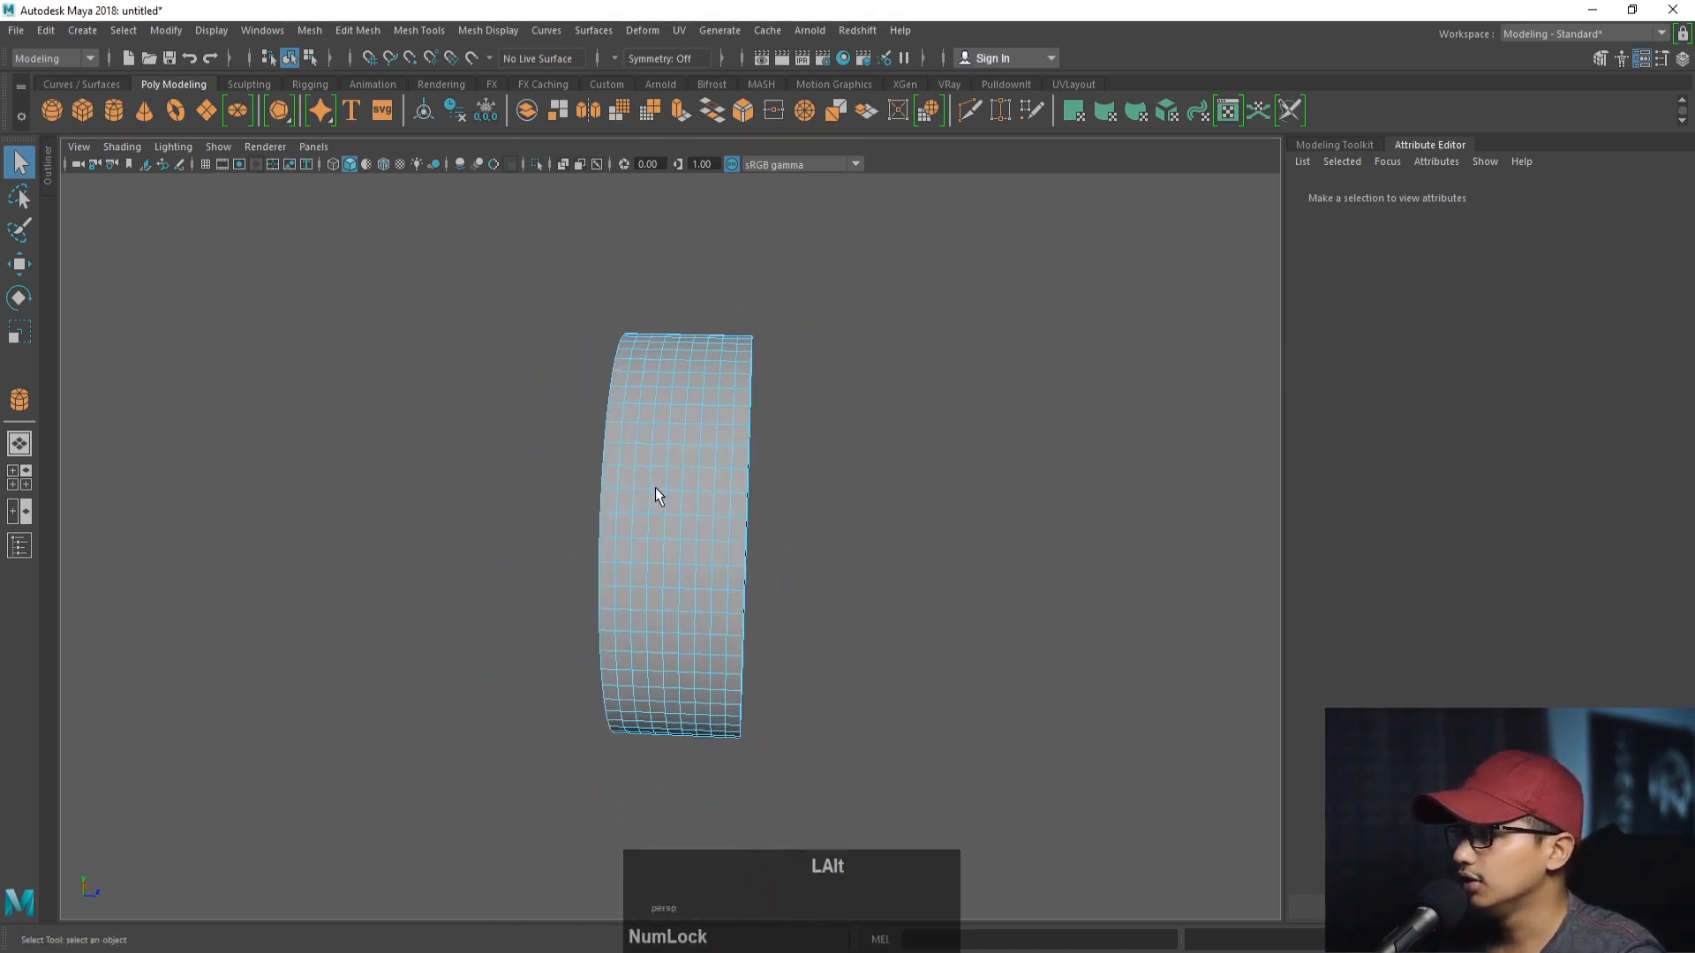
{"action": "right_click_drag", "start_coordinate": [655, 487], "coordinate": [772, 587], "text": "alt"}
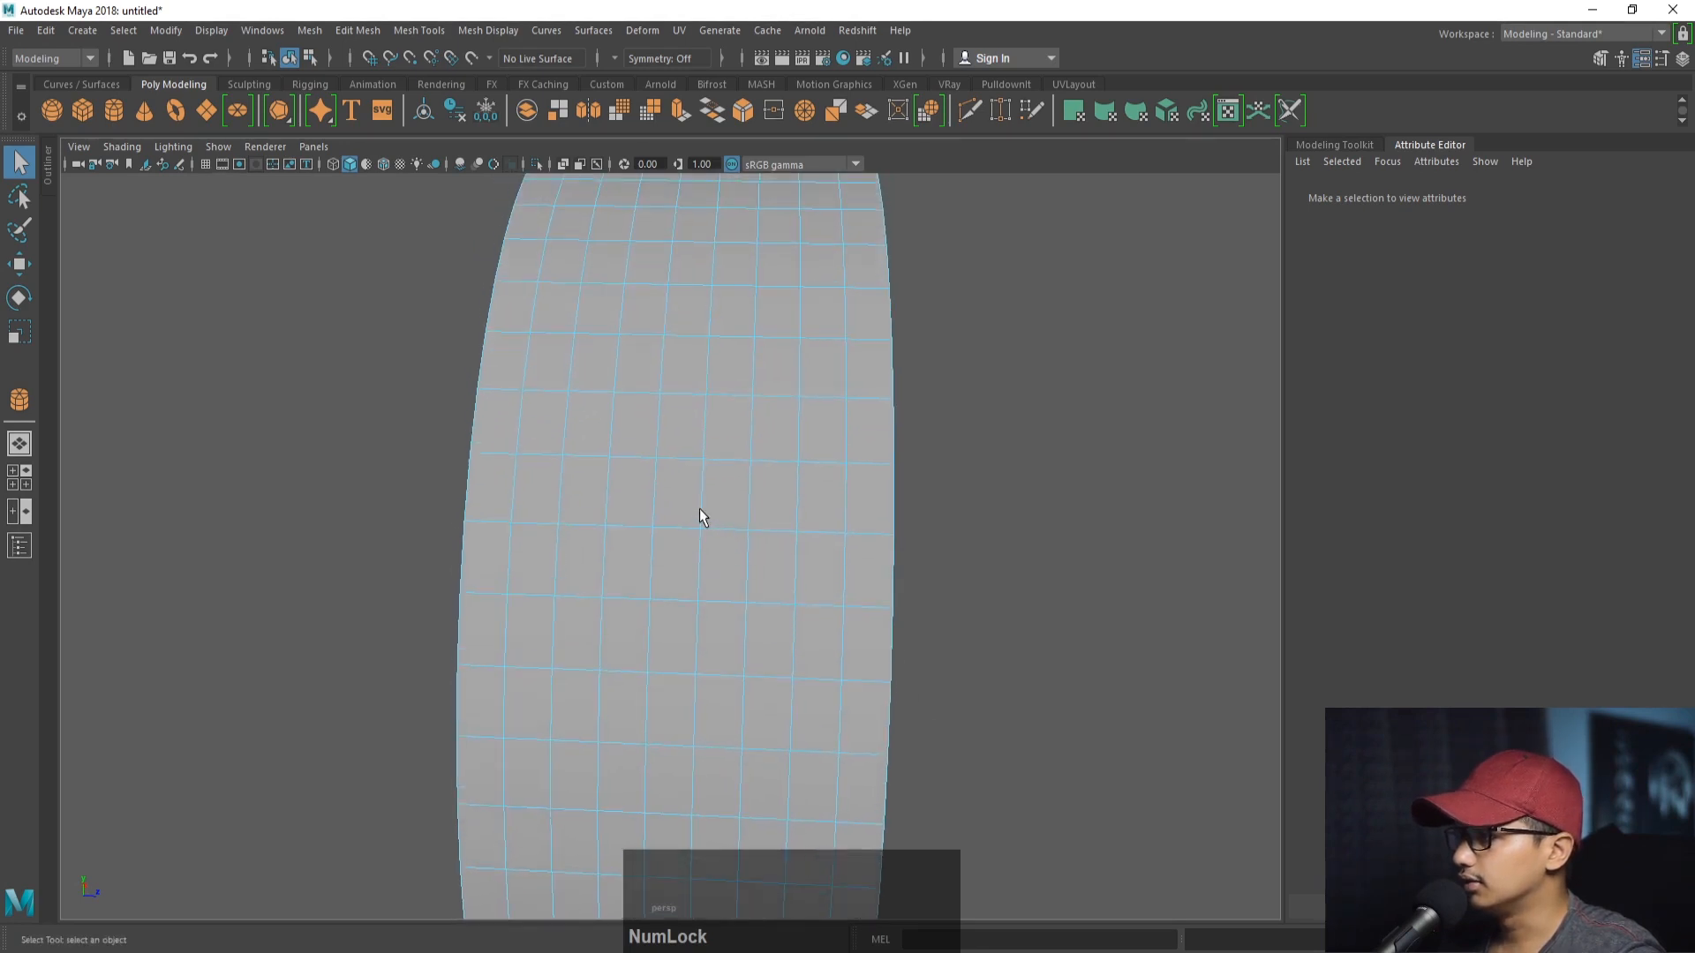
- In the top view, delete the lower four rows of faces around the ring and return to object mode
{"action": "right_click_drag", "start_coordinate": [700, 511], "coordinate": [694, 488]}
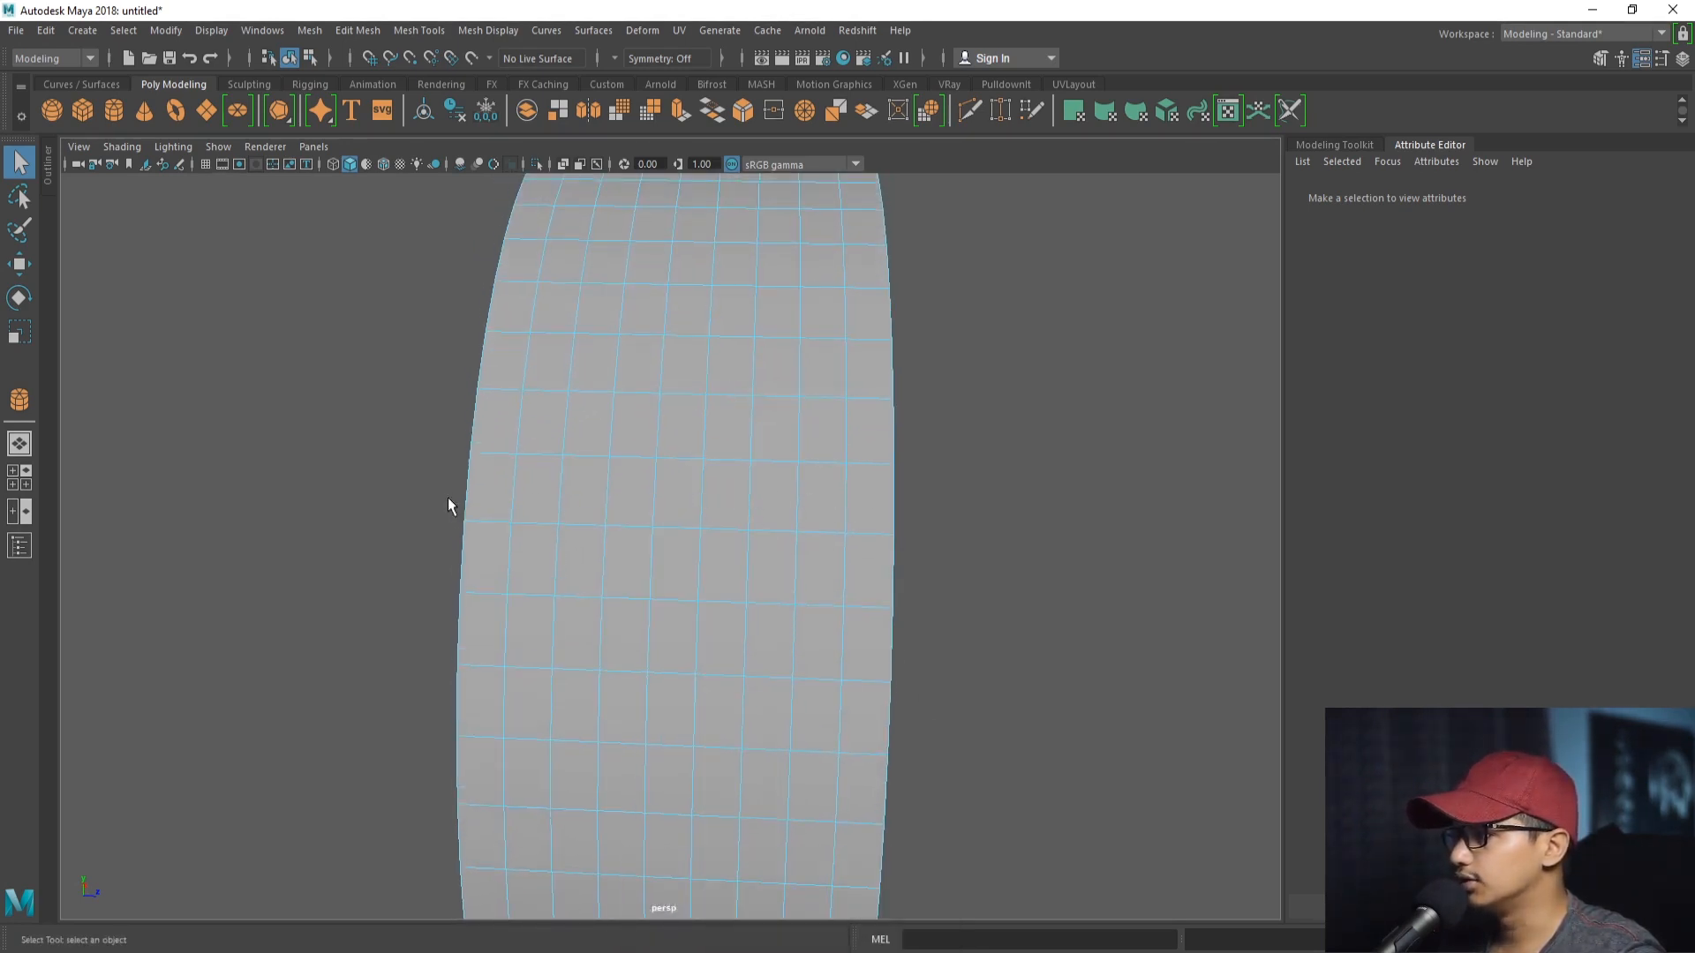
{"action": "right_click_drag", "start_coordinate": [448, 505], "coordinate": [657, 543], "text": "alt"}
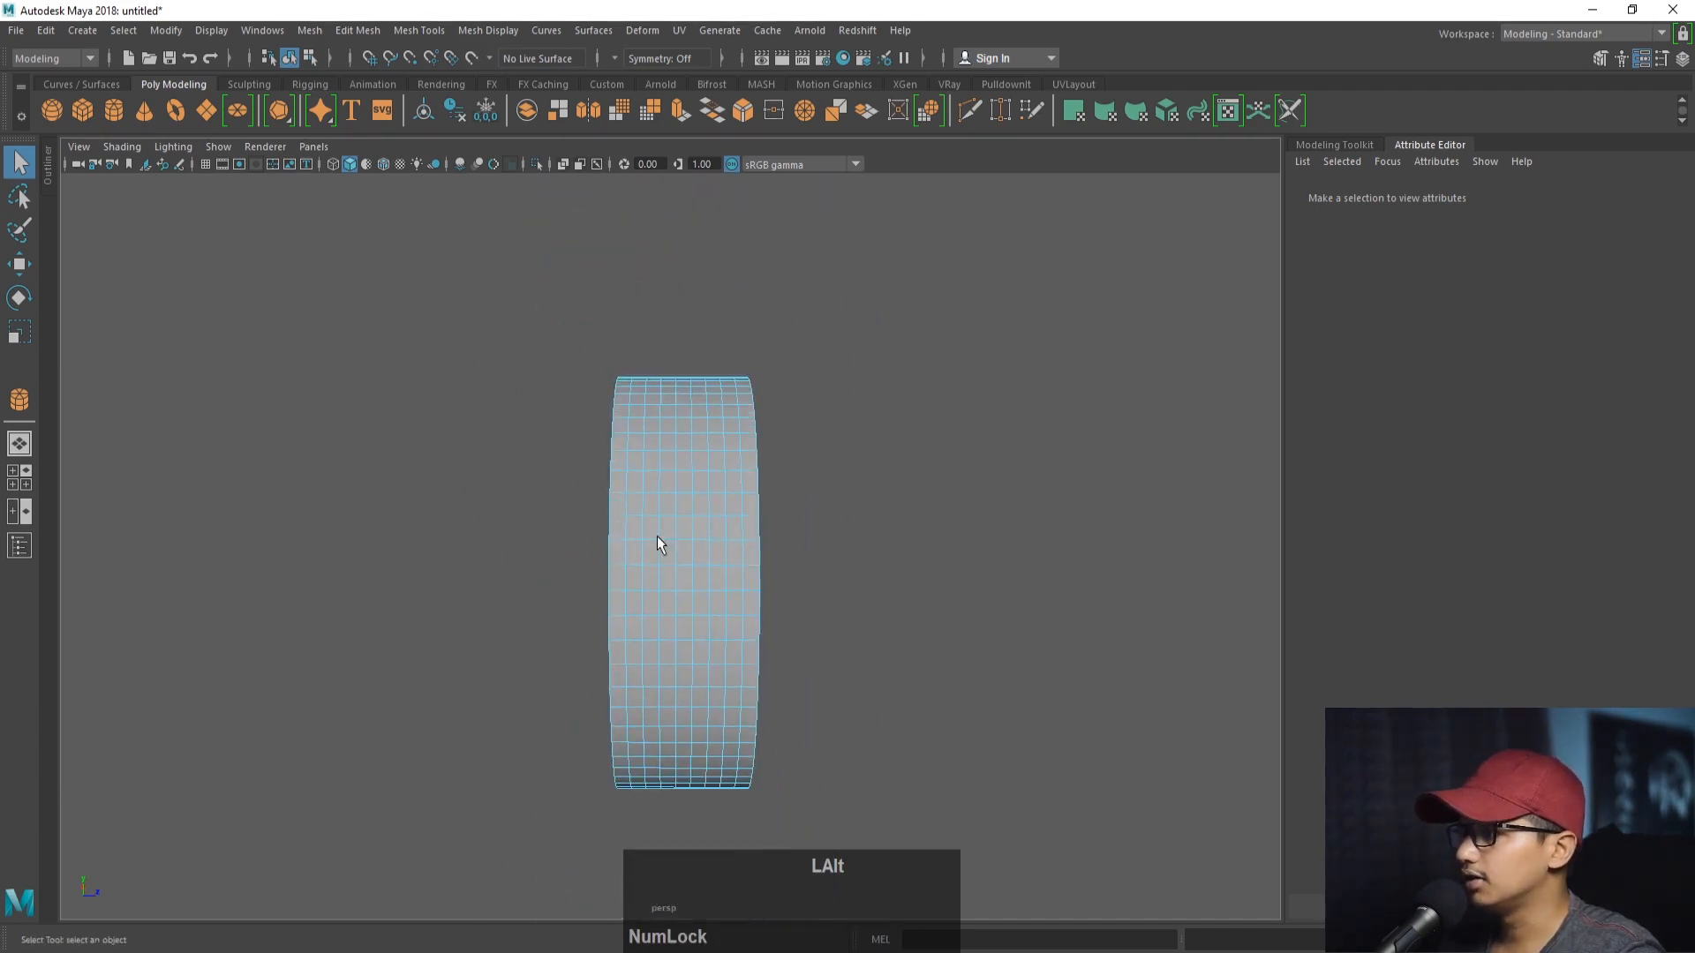
{"action": "left_click_drag", "start_coordinate": [621, 389], "coordinate": [625, 435], "text": "alt"}
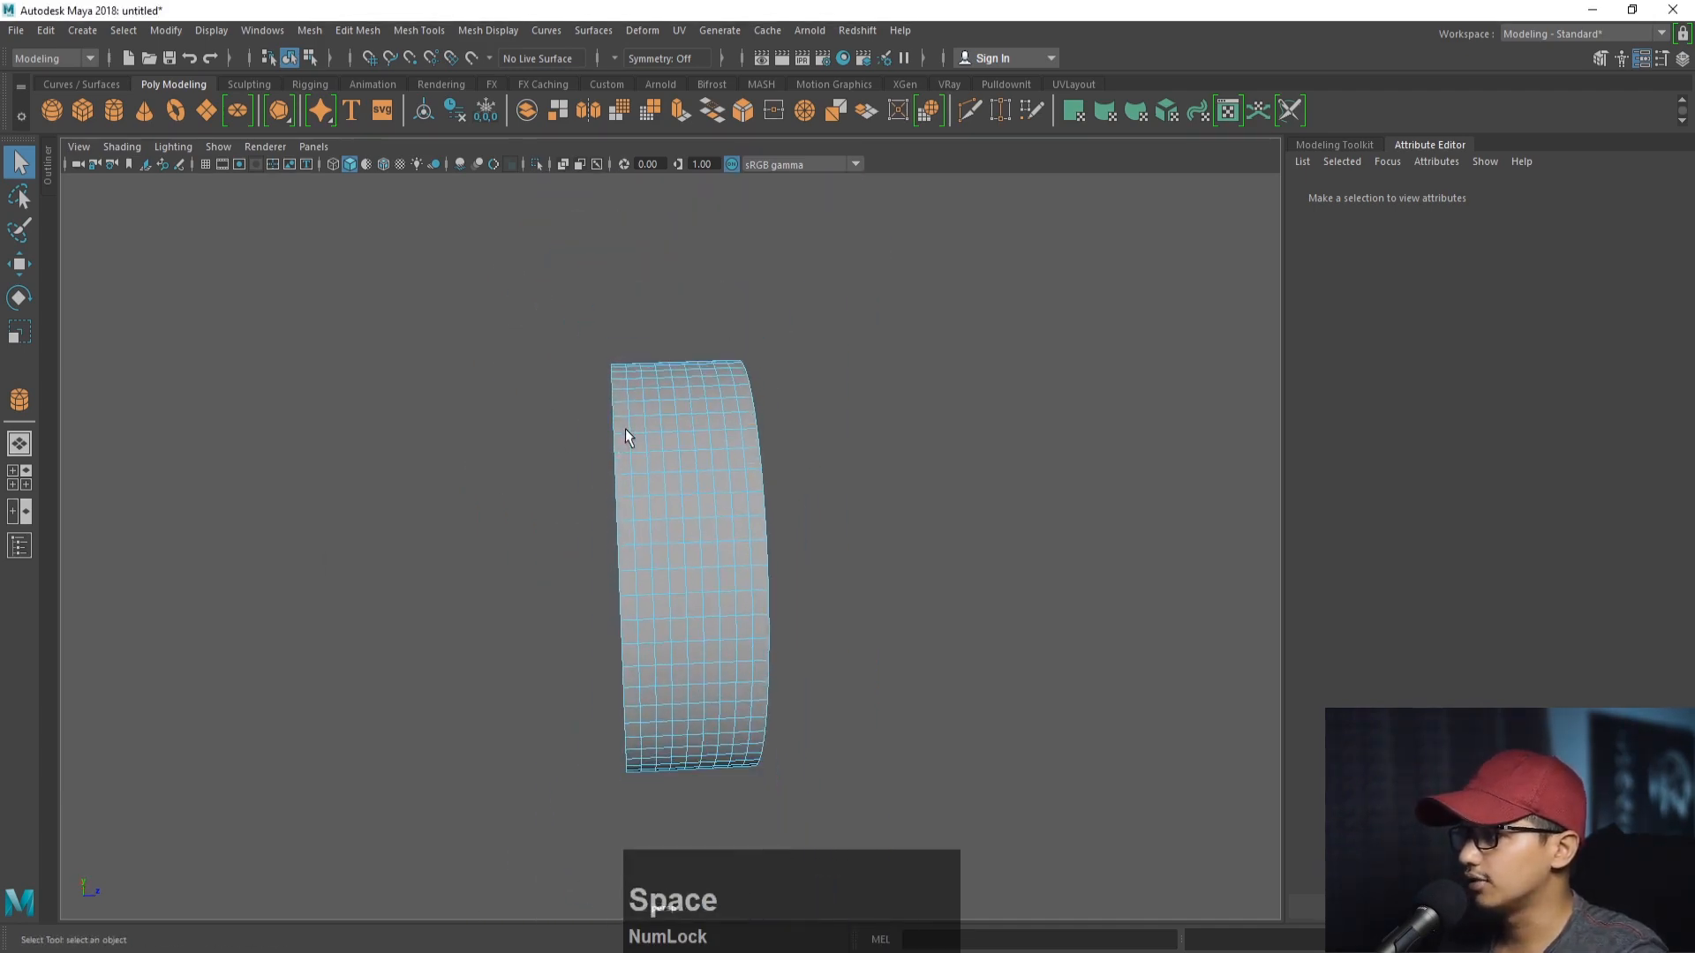
{"action": "key", "text": "space"}
{"action": "key", "text": "space"}
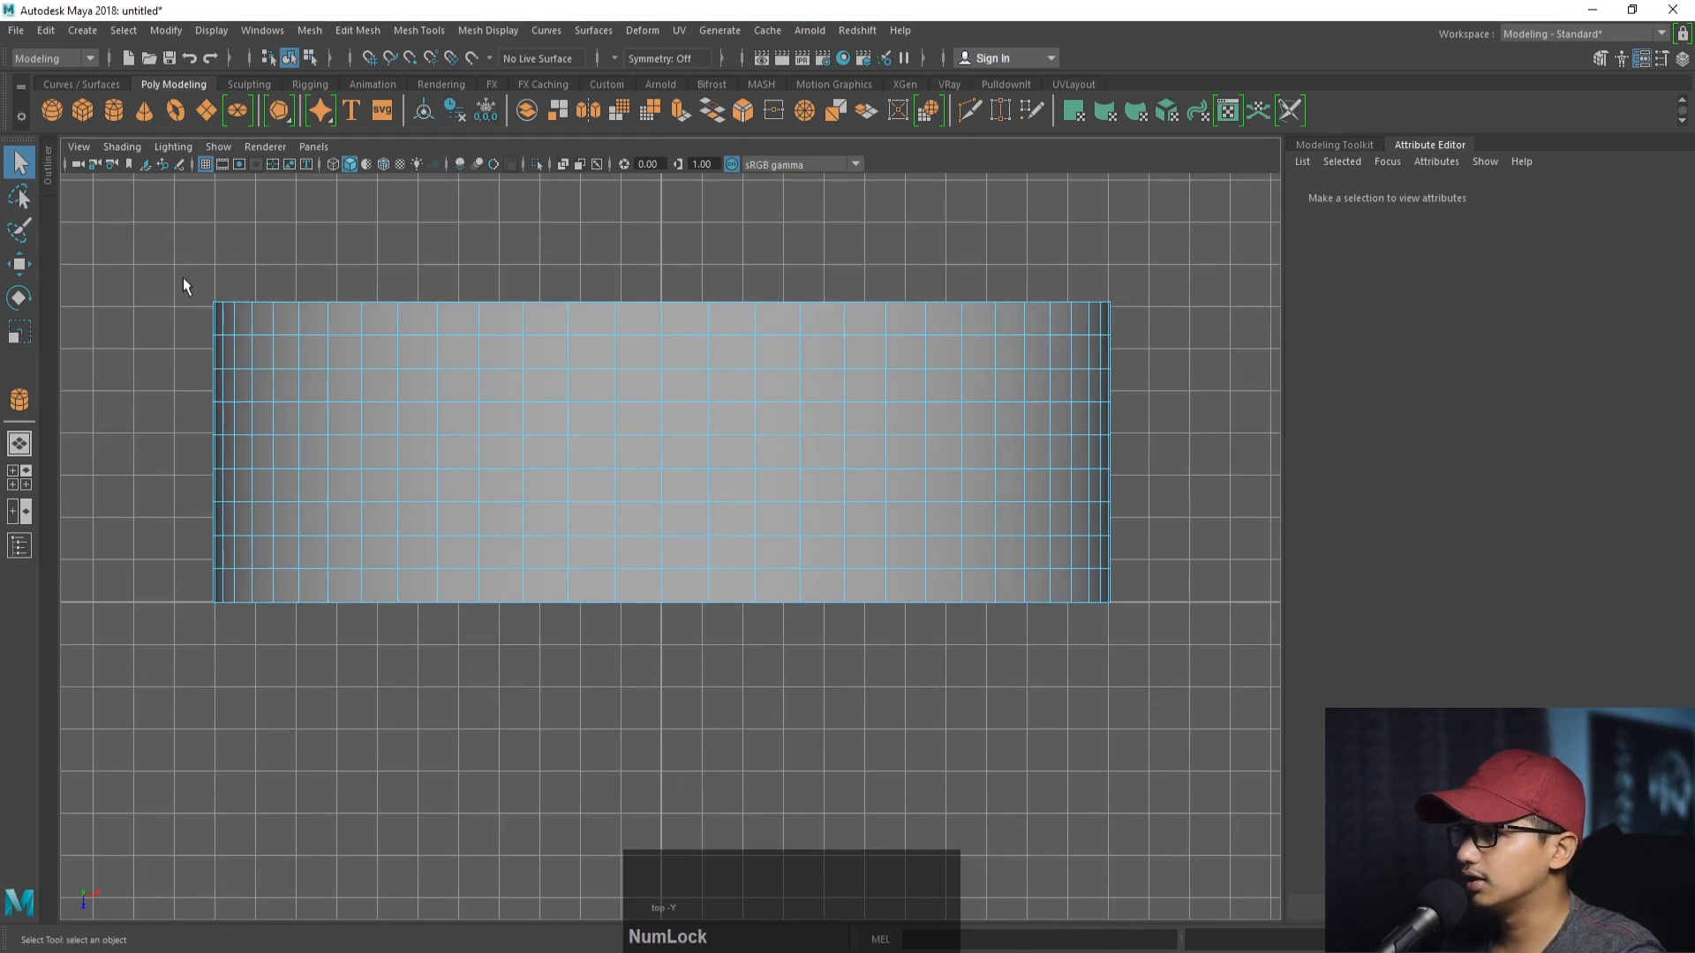
{"action": "left_click_drag", "start_coordinate": [256, 642], "coordinate": [1128, 482]}
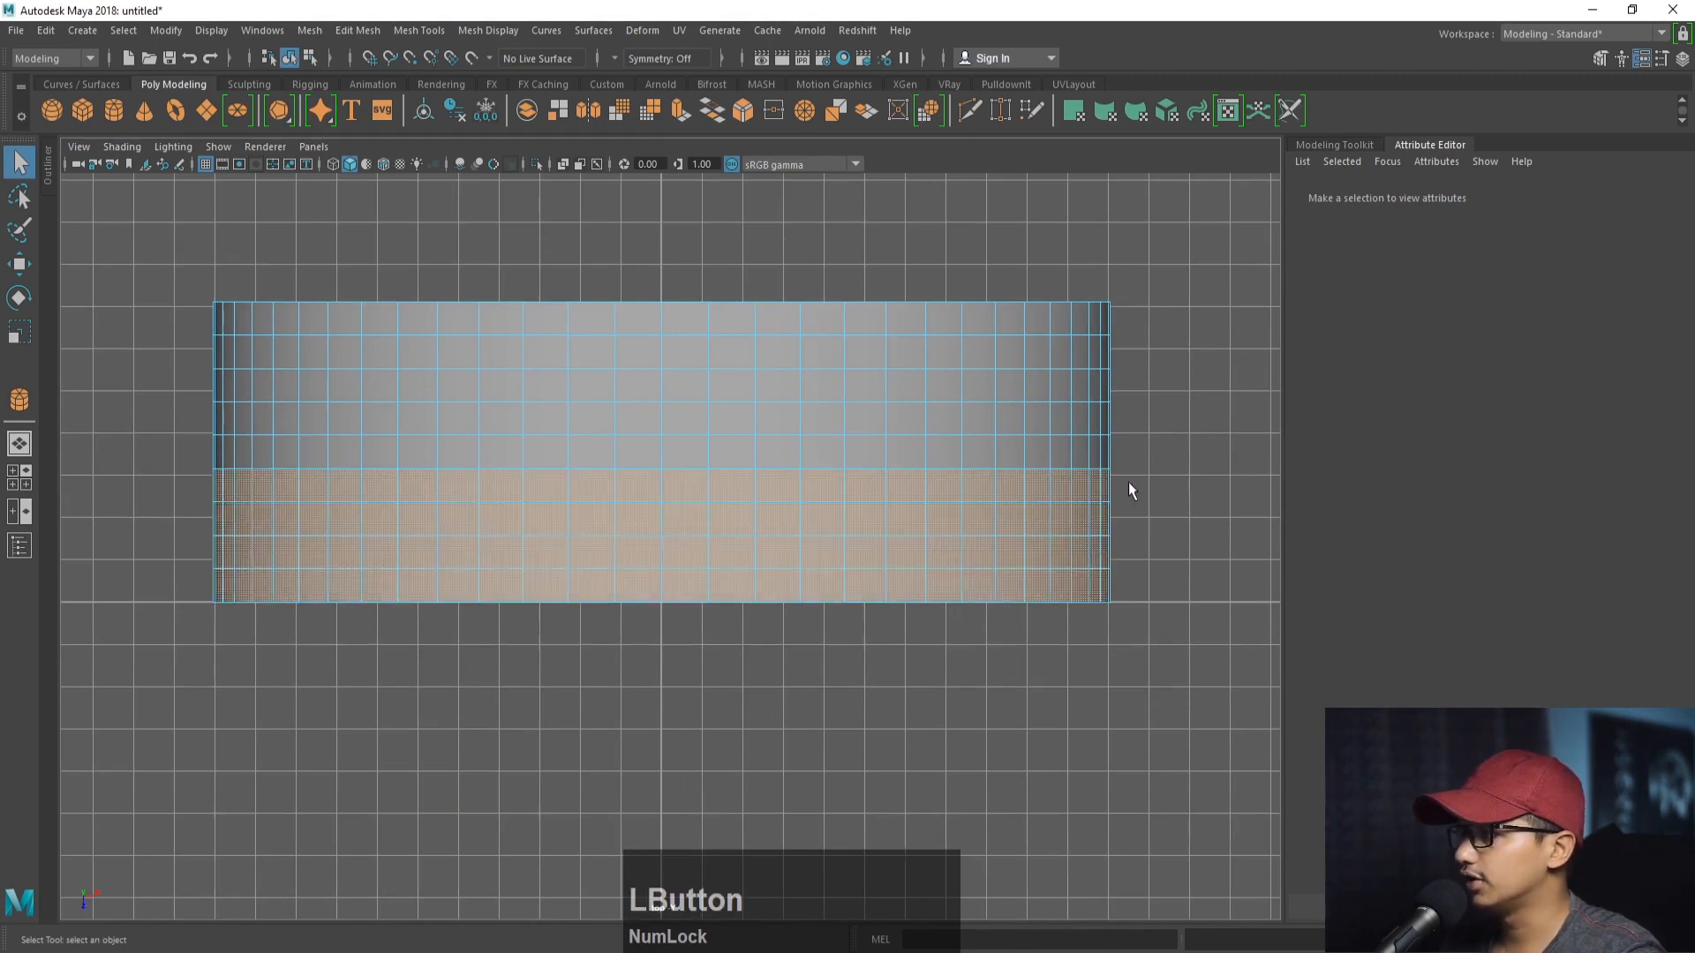
{"action": "key", "text": "Delete"}
{"action": "right_click", "coordinate": [571, 378]}
{"action": "left_click", "coordinate": [670, 348]}
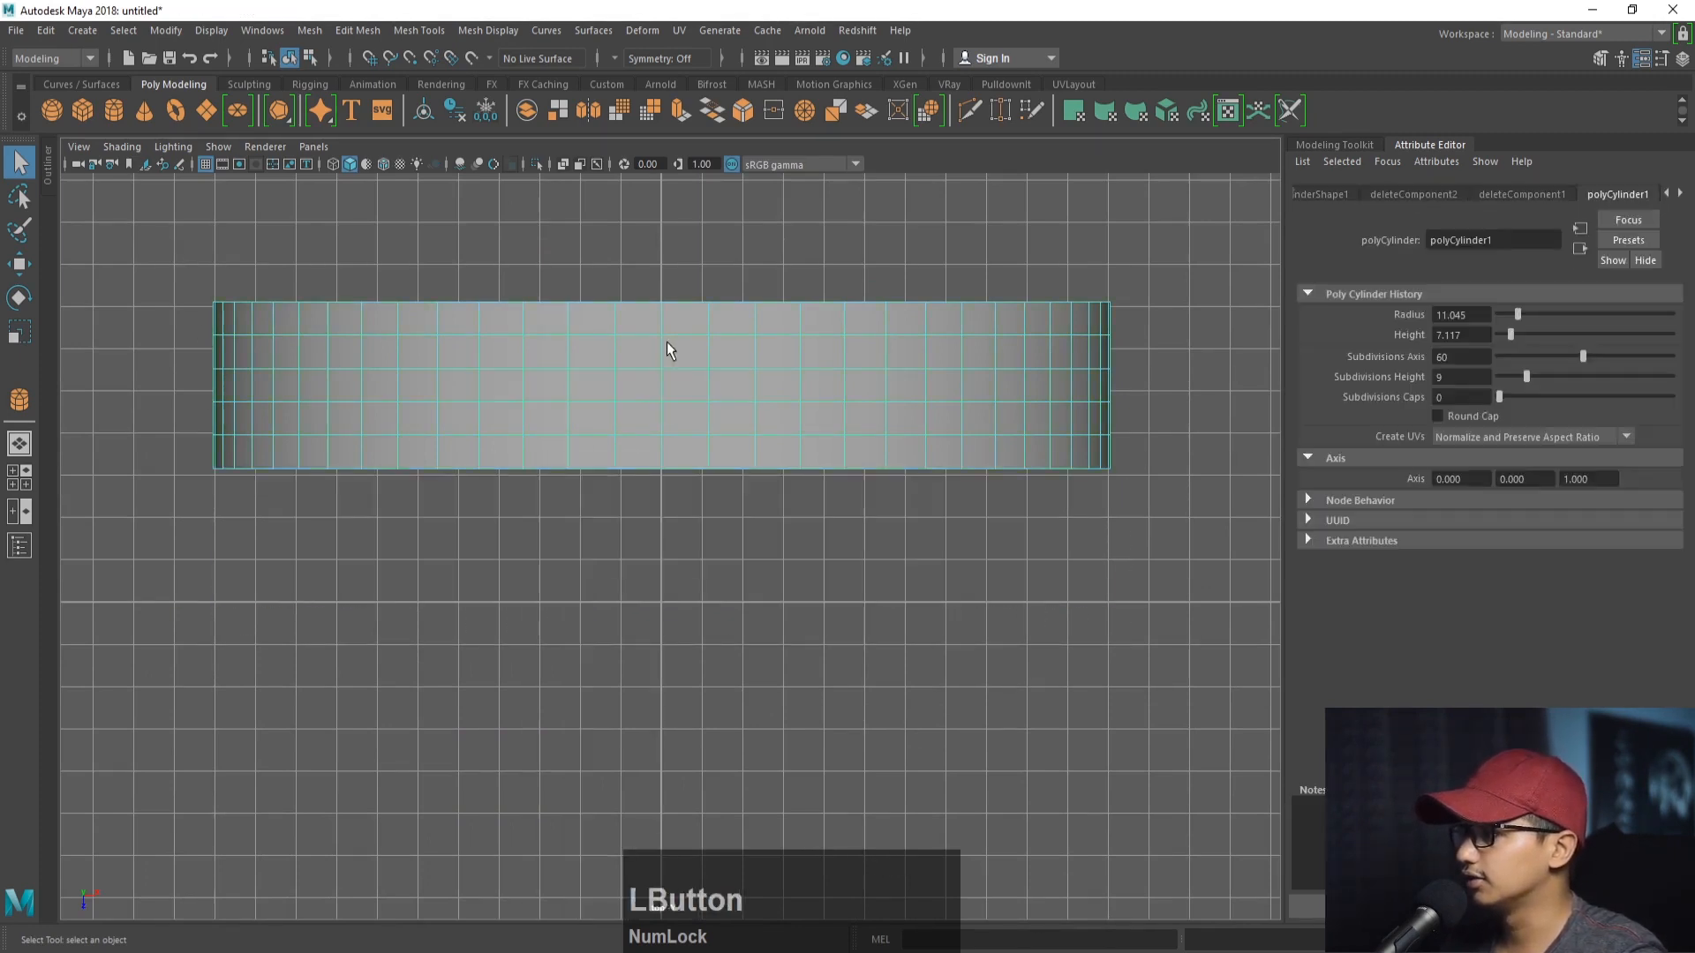
- Select the edge loop nearest the ring's outer border and move it closer to the border, narrowing the outermost face row
{"action": "key", "text": "space"}
{"action": "key", "text": "space"}
{"action": "right_click_drag", "start_coordinate": [869, 352], "coordinate": [909, 371], "text": "alt"}
{"action": "left_click_drag", "start_coordinate": [909, 371], "coordinate": [698, 439], "text": "alt"}
{"action": "right_click_drag", "start_coordinate": [697, 439], "coordinate": [752, 439], "text": "alt"}
{"action": "left_click_drag", "start_coordinate": [752, 447], "coordinate": [783, 488], "text": "alt"}
{"action": "mouse_move", "coordinate": [701, 349]}
{"action": "right_mouse_down"}
{"action": "mouse_move", "coordinate": [711, 306]}
{"action": "mouse_move", "coordinate": [722, 369]}
{"action": "right_mouse_up"}
{"action": "double_click", "coordinate": [700, 337]}
{"action": "middle_click_drag", "start_coordinate": [722, 369], "coordinate": [770, 469], "text": "alt"}
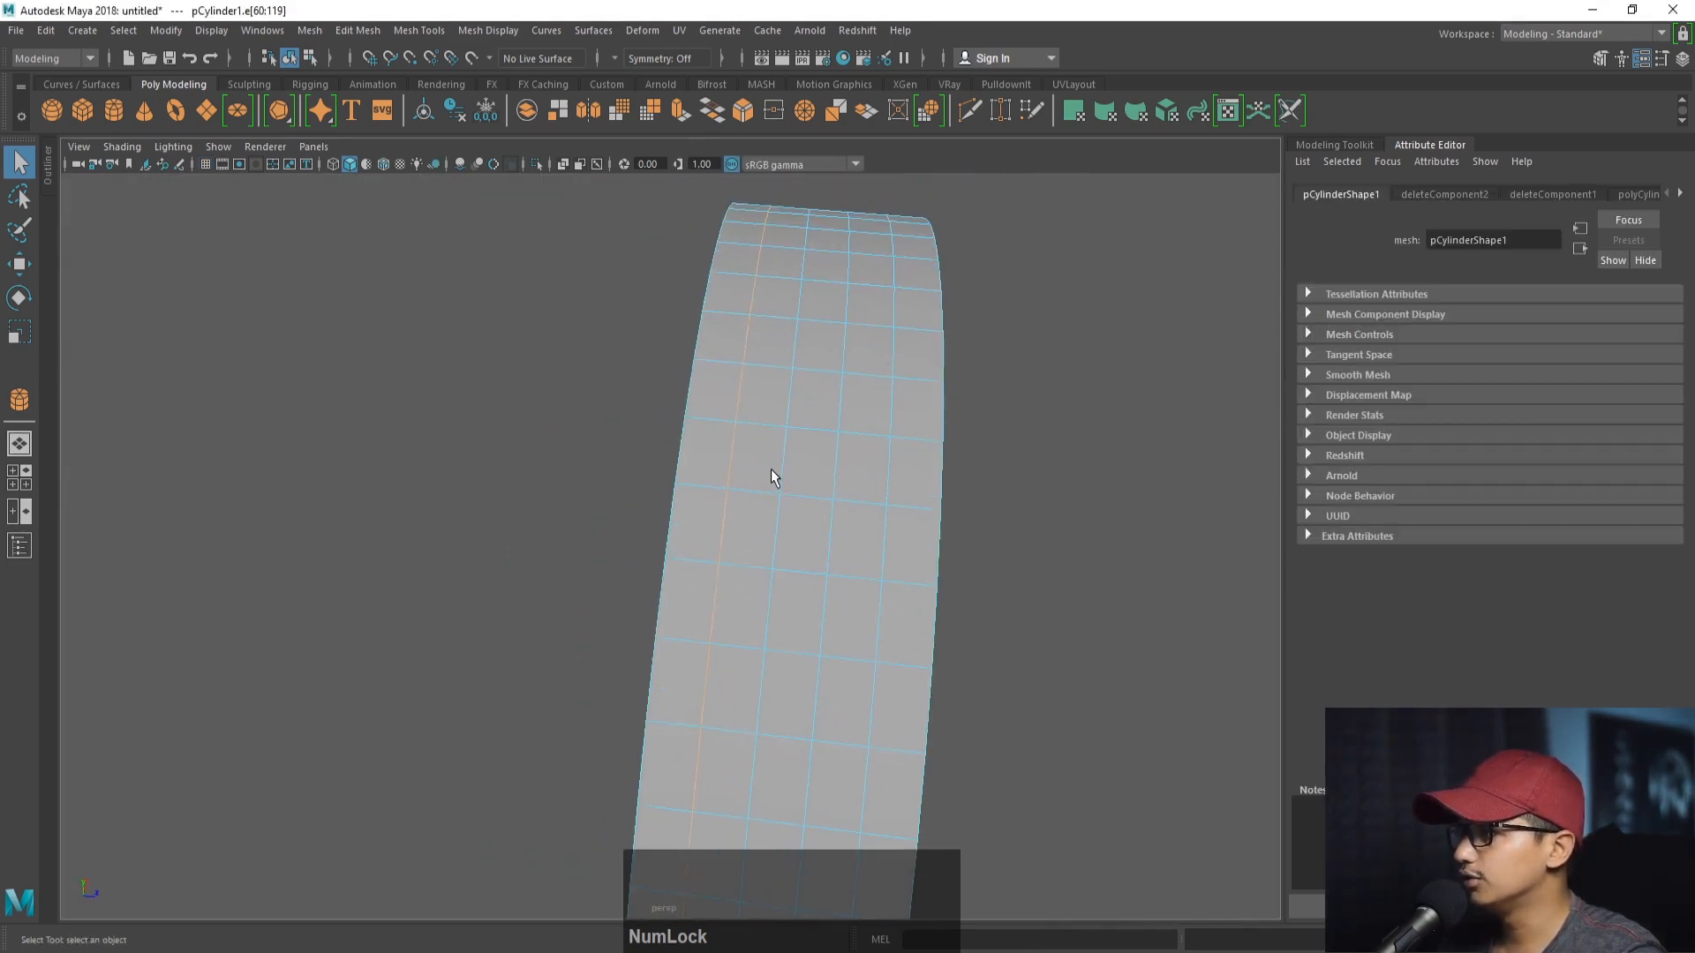
{"action": "key", "text": "w"}
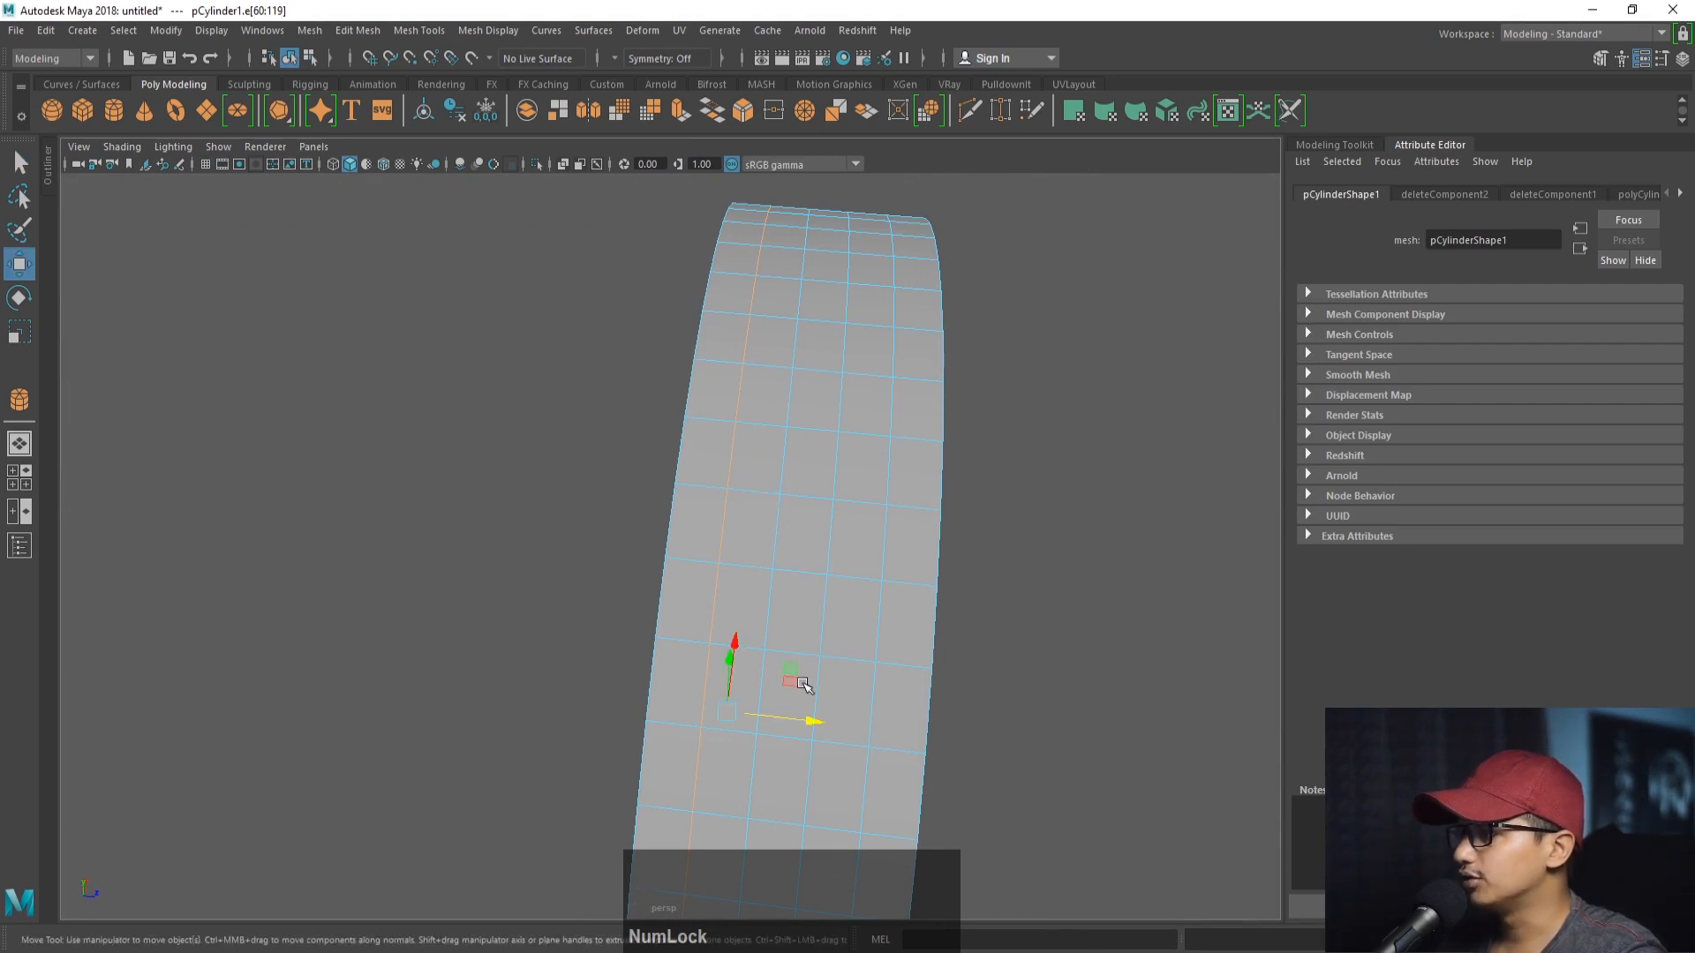
{"action": "left_click_drag", "start_coordinate": [808, 716], "coordinate": [794, 717]}
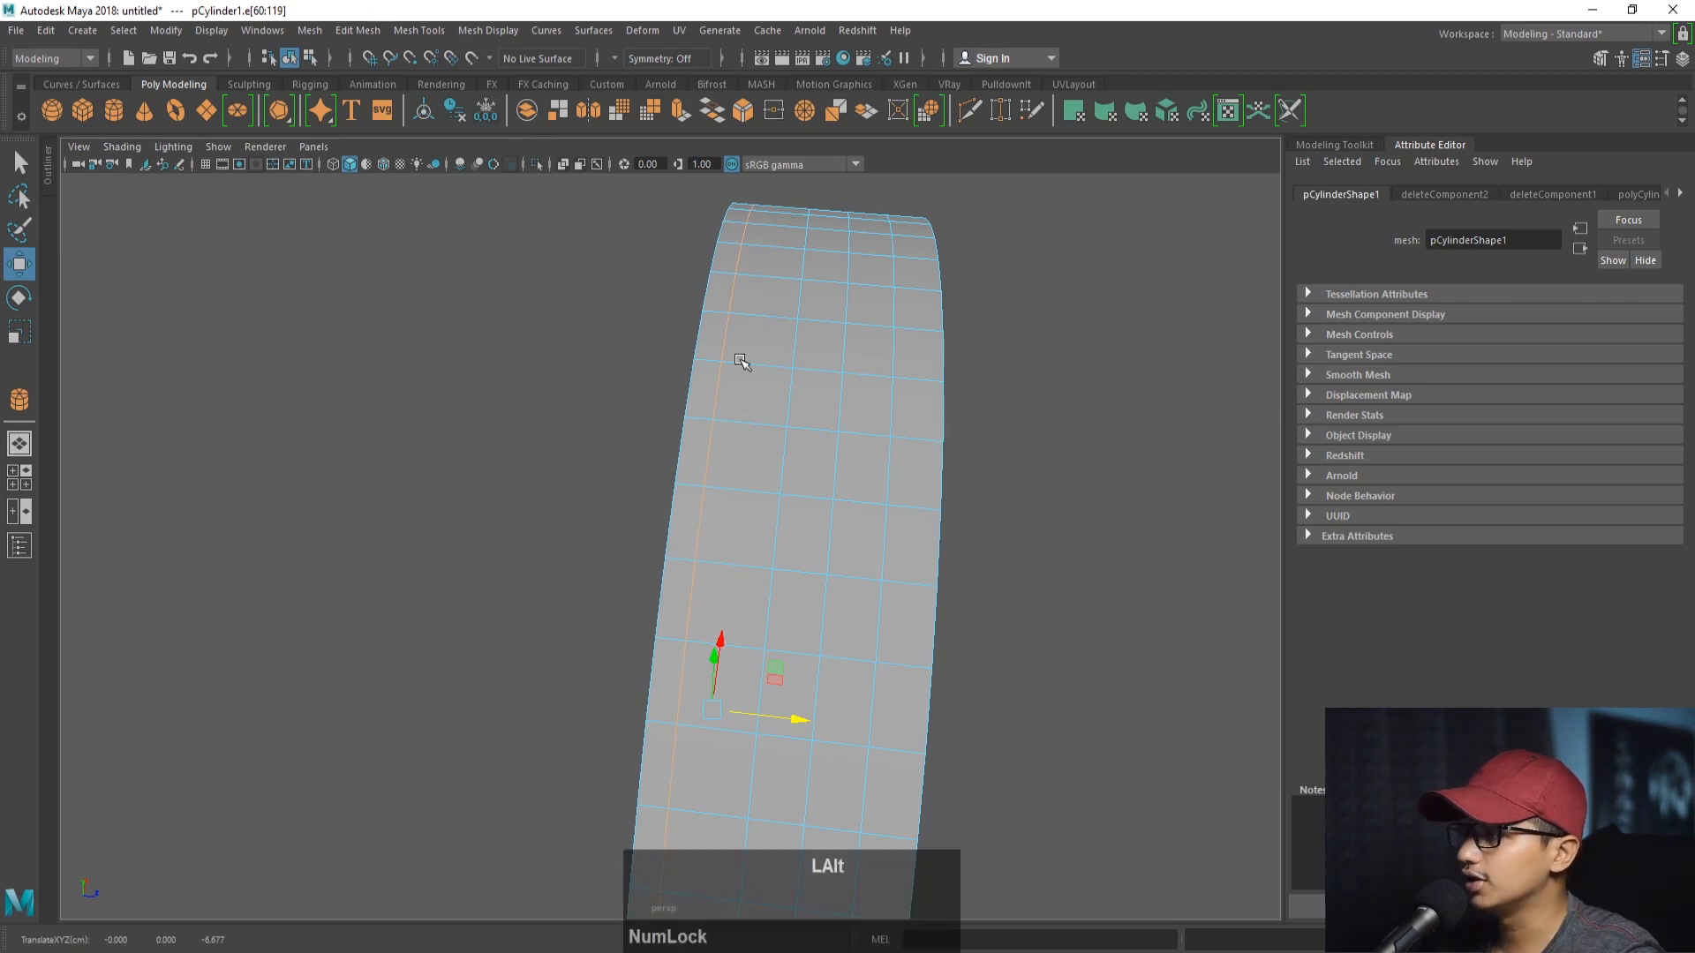
- Select the whole narrow face loop along the ring's border and apply Extrude to it
{"action": "left_click_drag", "start_coordinate": [741, 363], "coordinate": [728, 488], "text": "alt"}
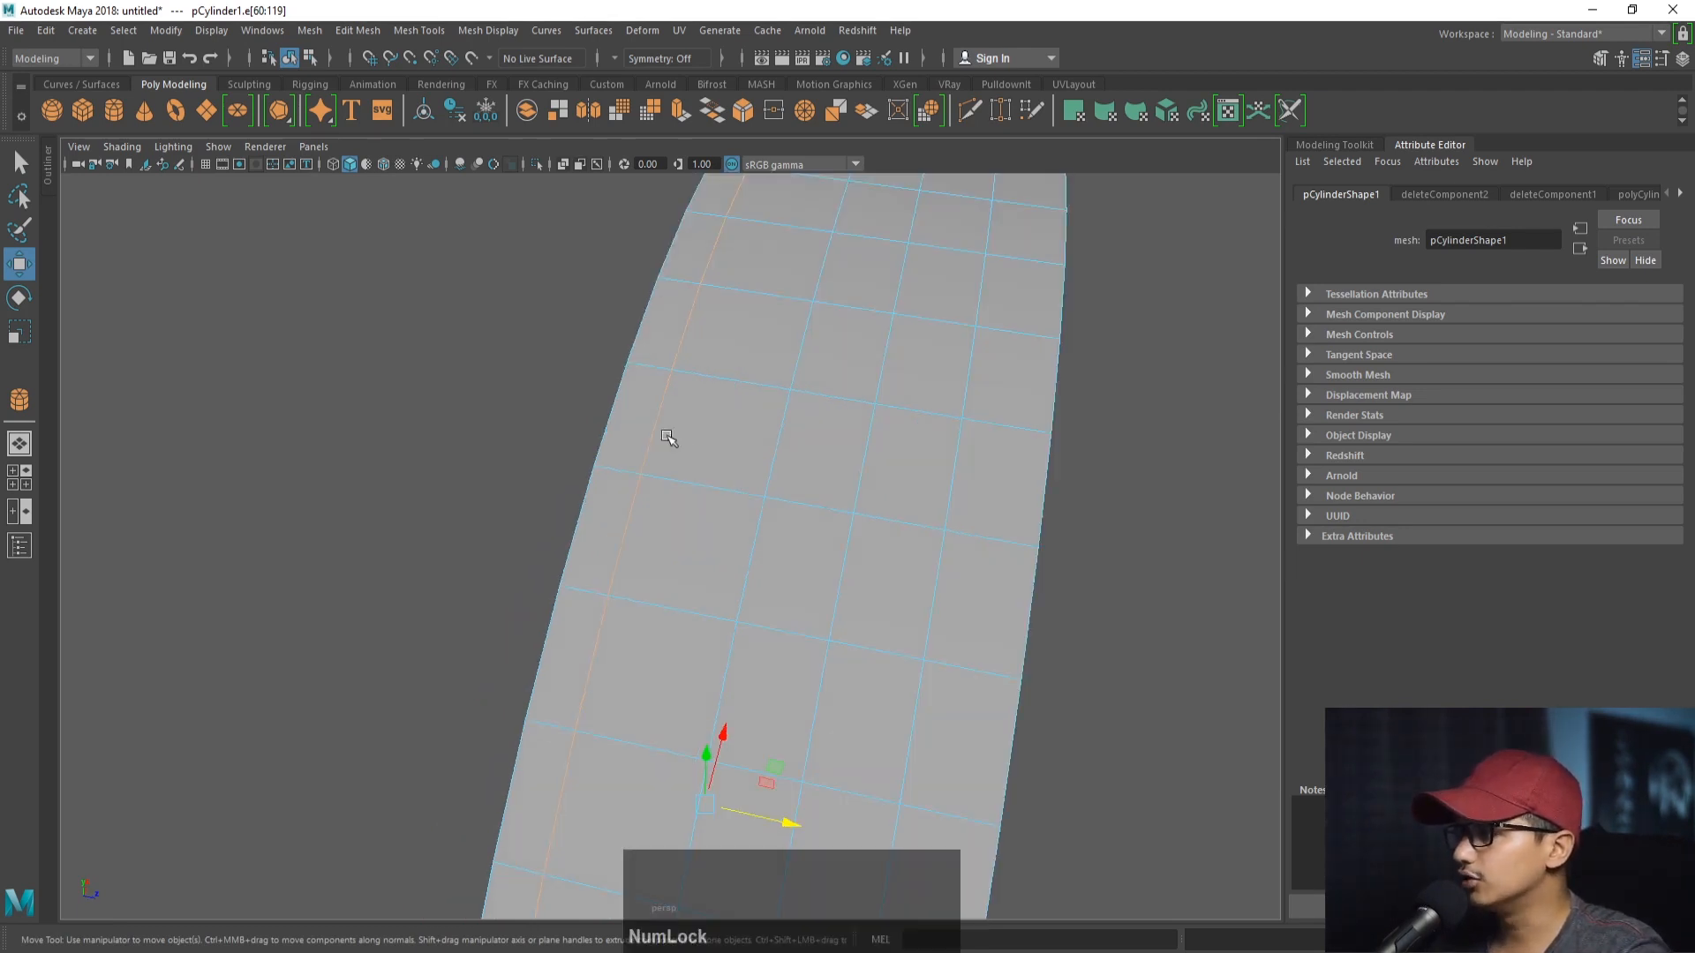
{"action": "left_click_drag", "start_coordinate": [681, 442], "coordinate": [739, 510], "text": "alt"}
{"action": "right_click_drag", "start_coordinate": [703, 427], "coordinate": [703, 470]}
{"action": "left_click", "coordinate": [700, 433]}
{"action": "double_click", "coordinate": [686, 534], "text": "shift"}
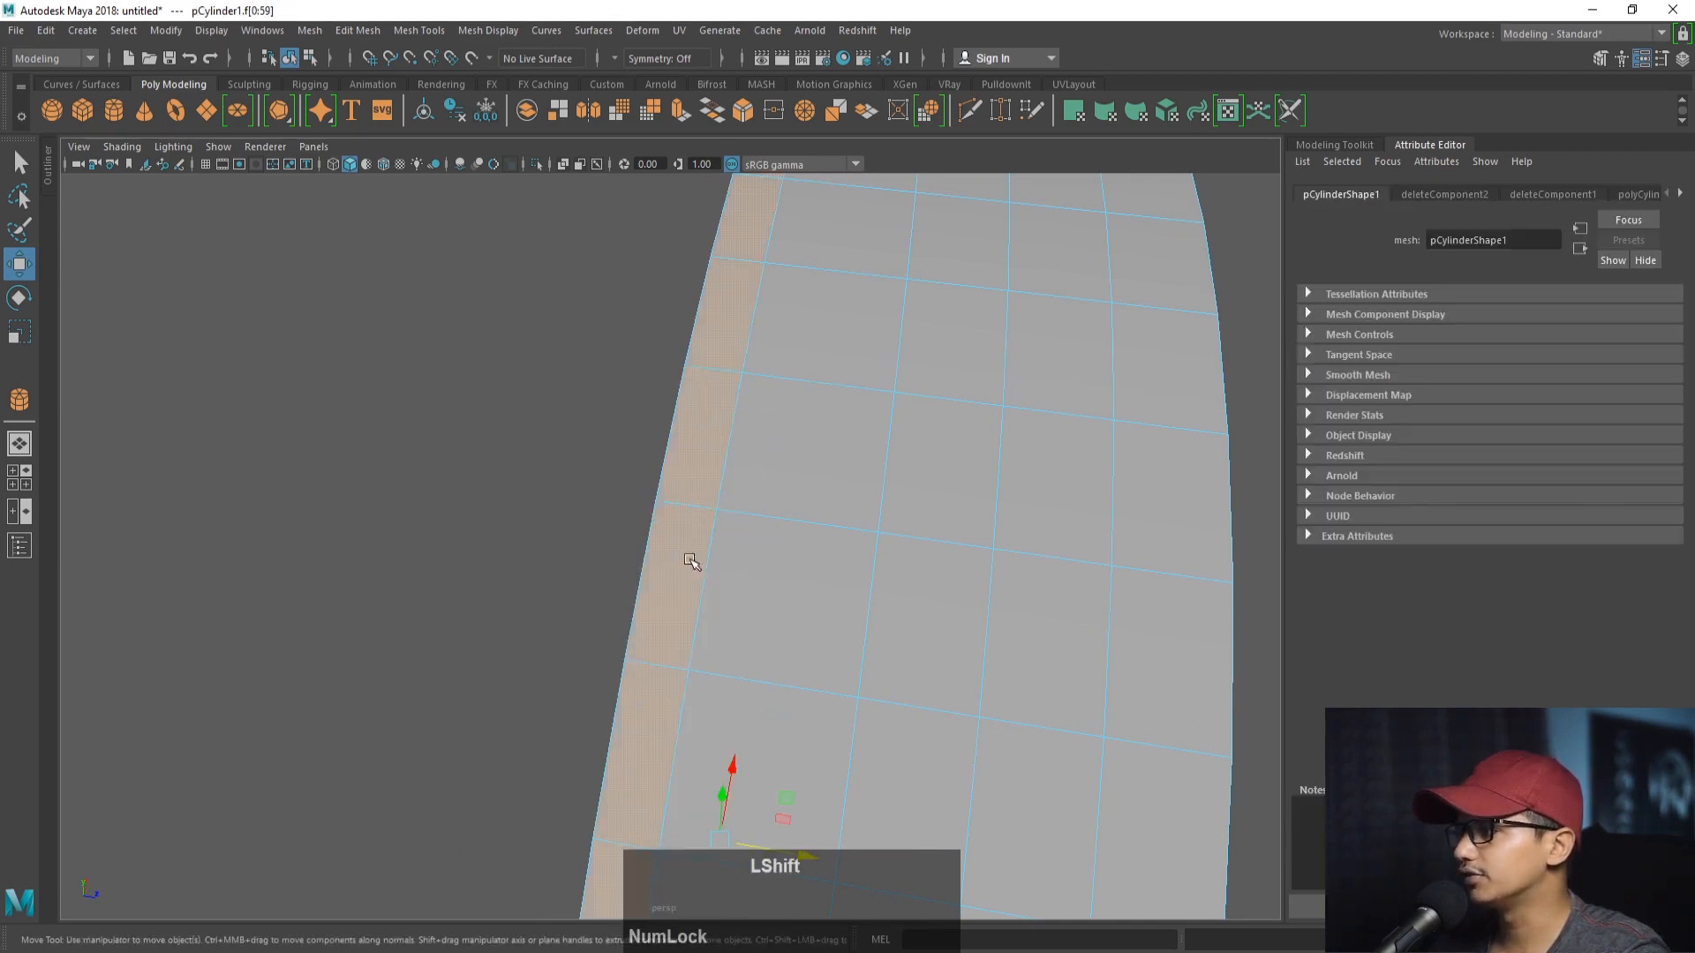
{"action": "right_click_drag", "start_coordinate": [689, 560], "coordinate": [586, 458], "text": "alt"}
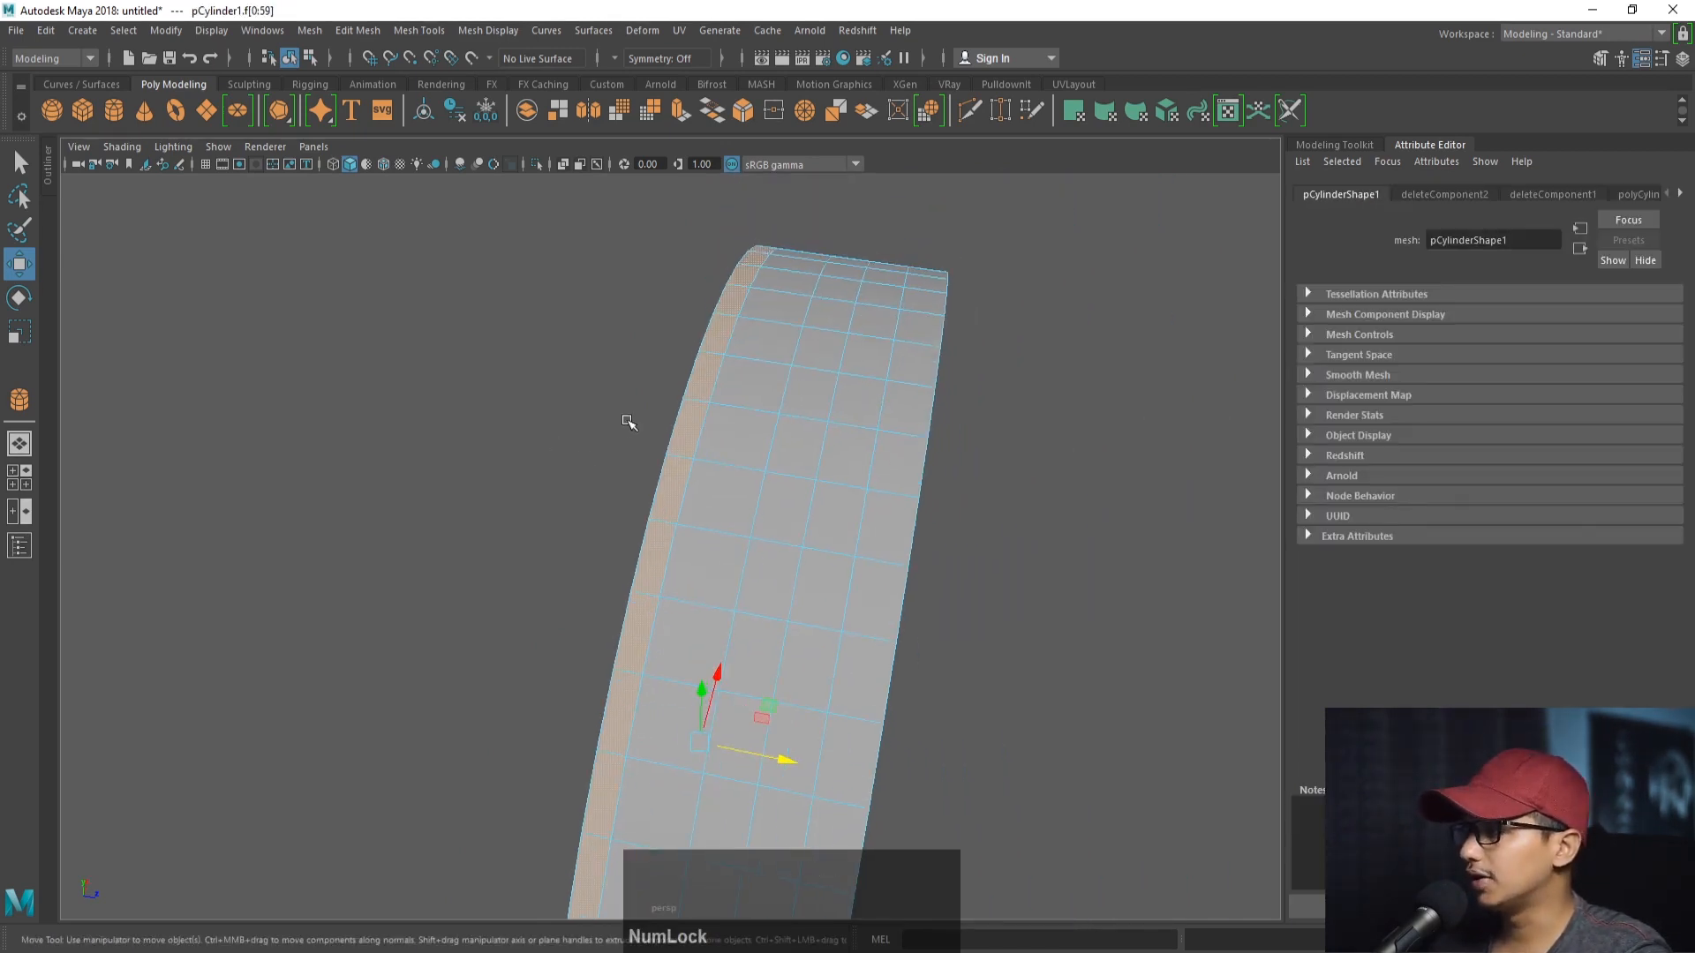
{"action": "left_click", "coordinate": [371, 35]}
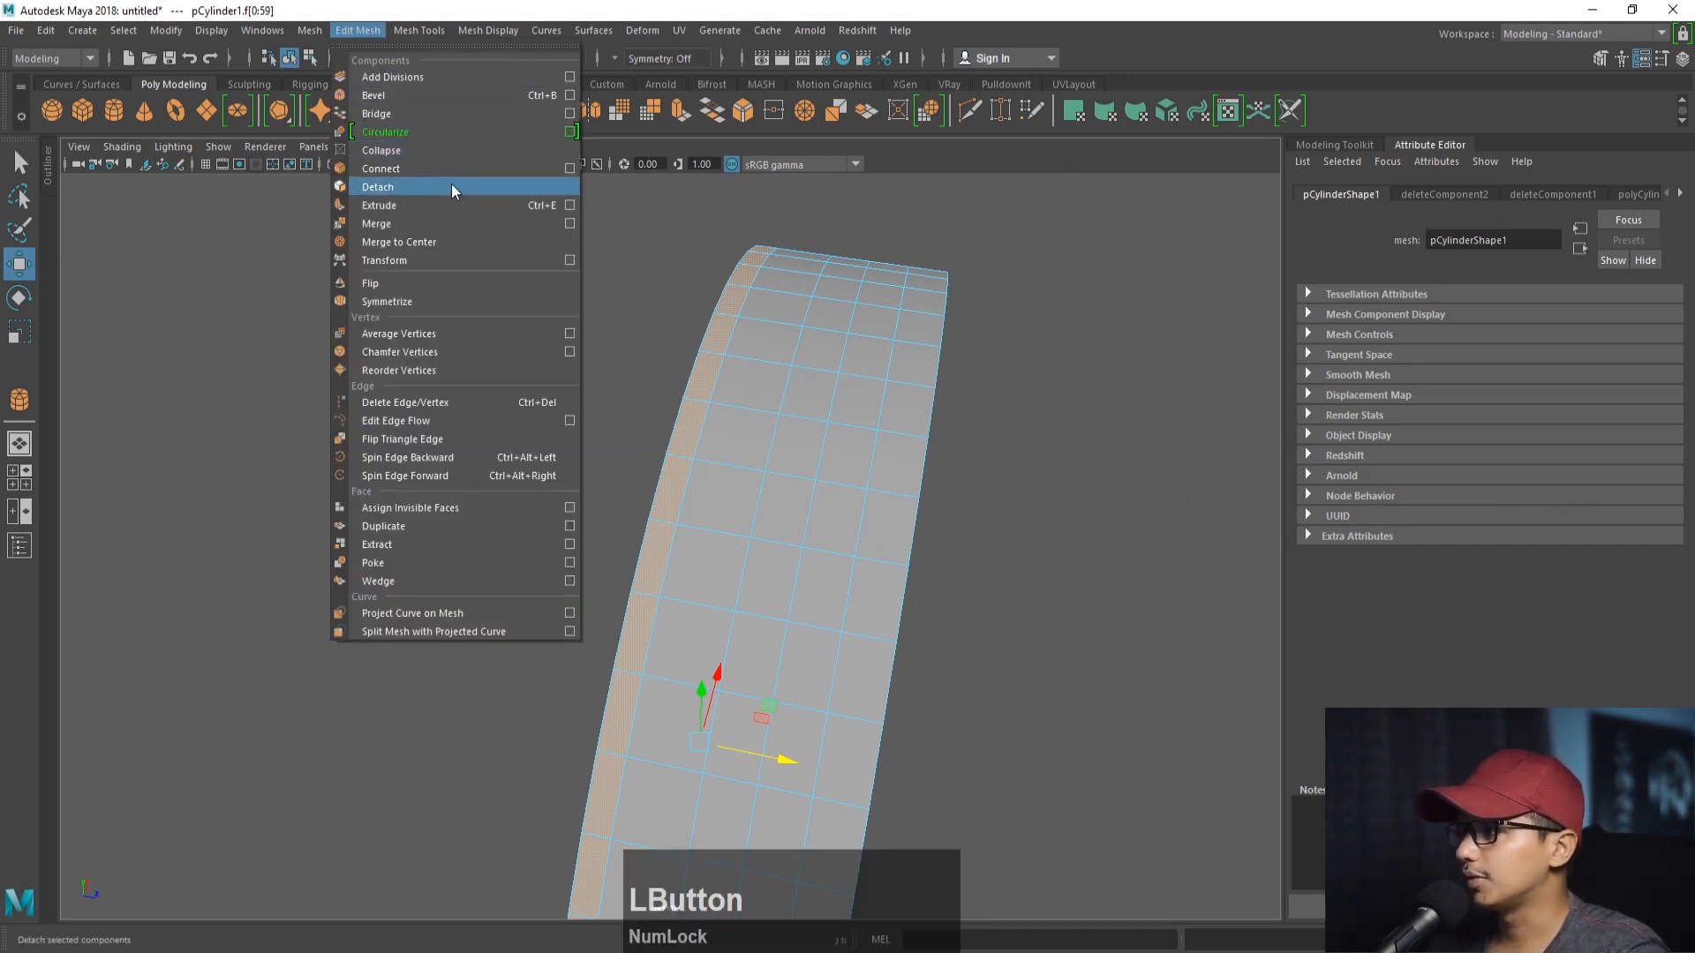
{"action": "left_click", "coordinate": [521, 205]}
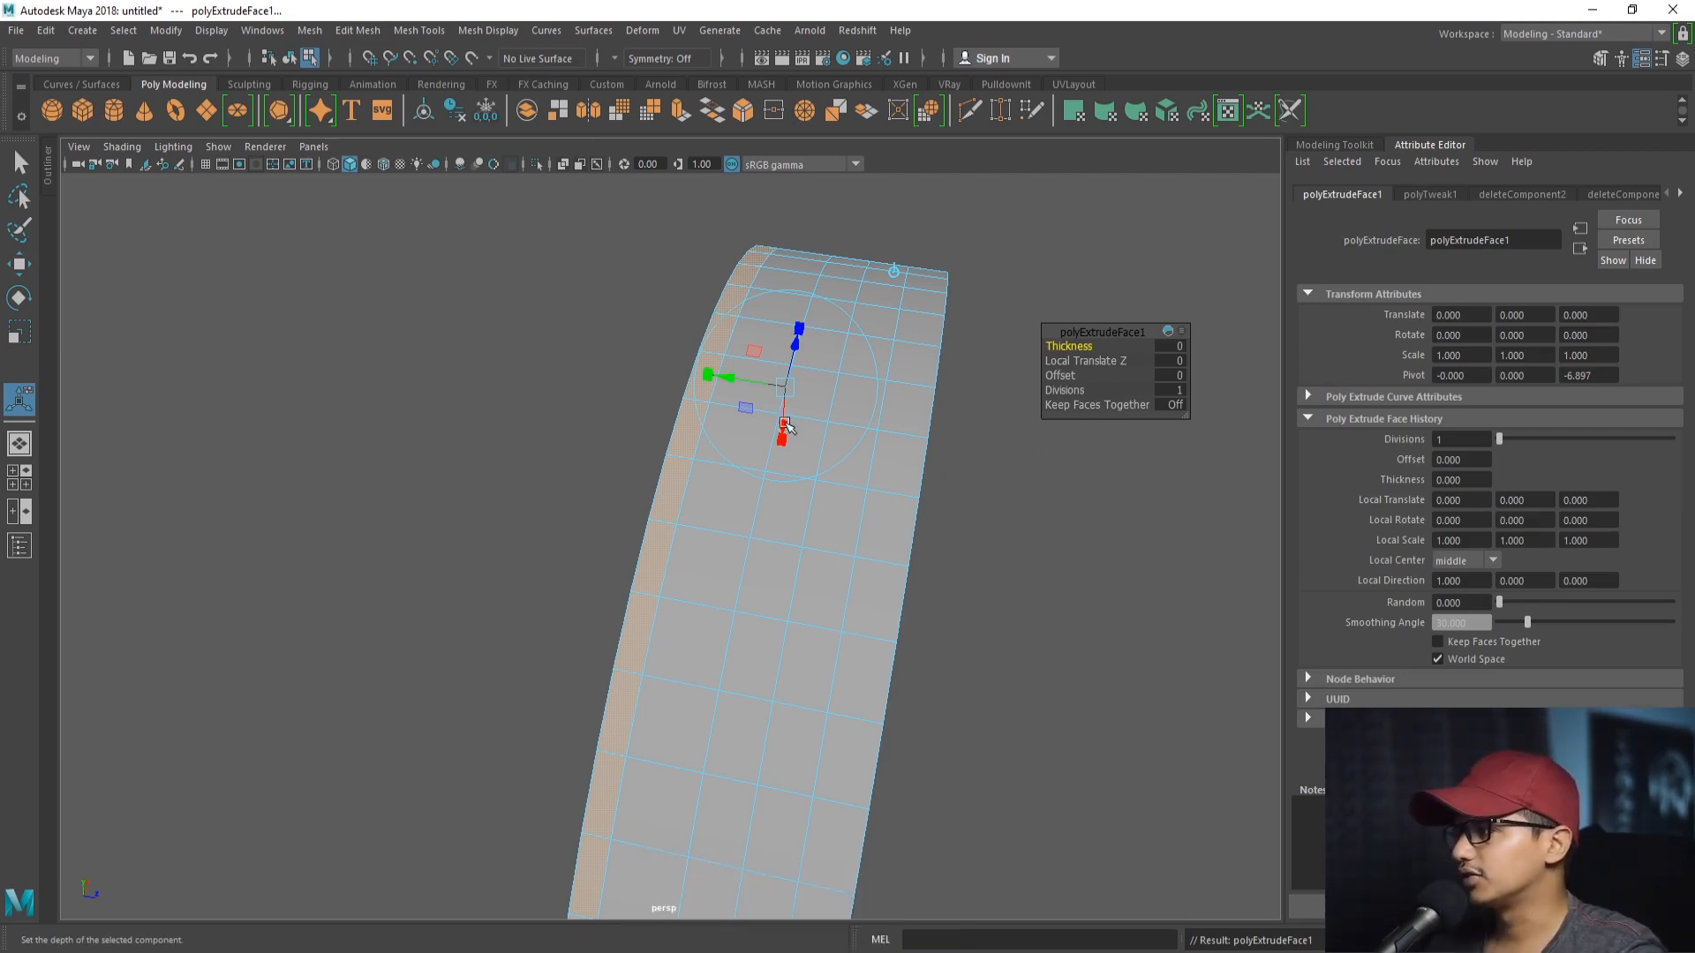
{"action": "right_click_drag", "start_coordinate": [789, 427], "coordinate": [722, 465], "text": "alt"}
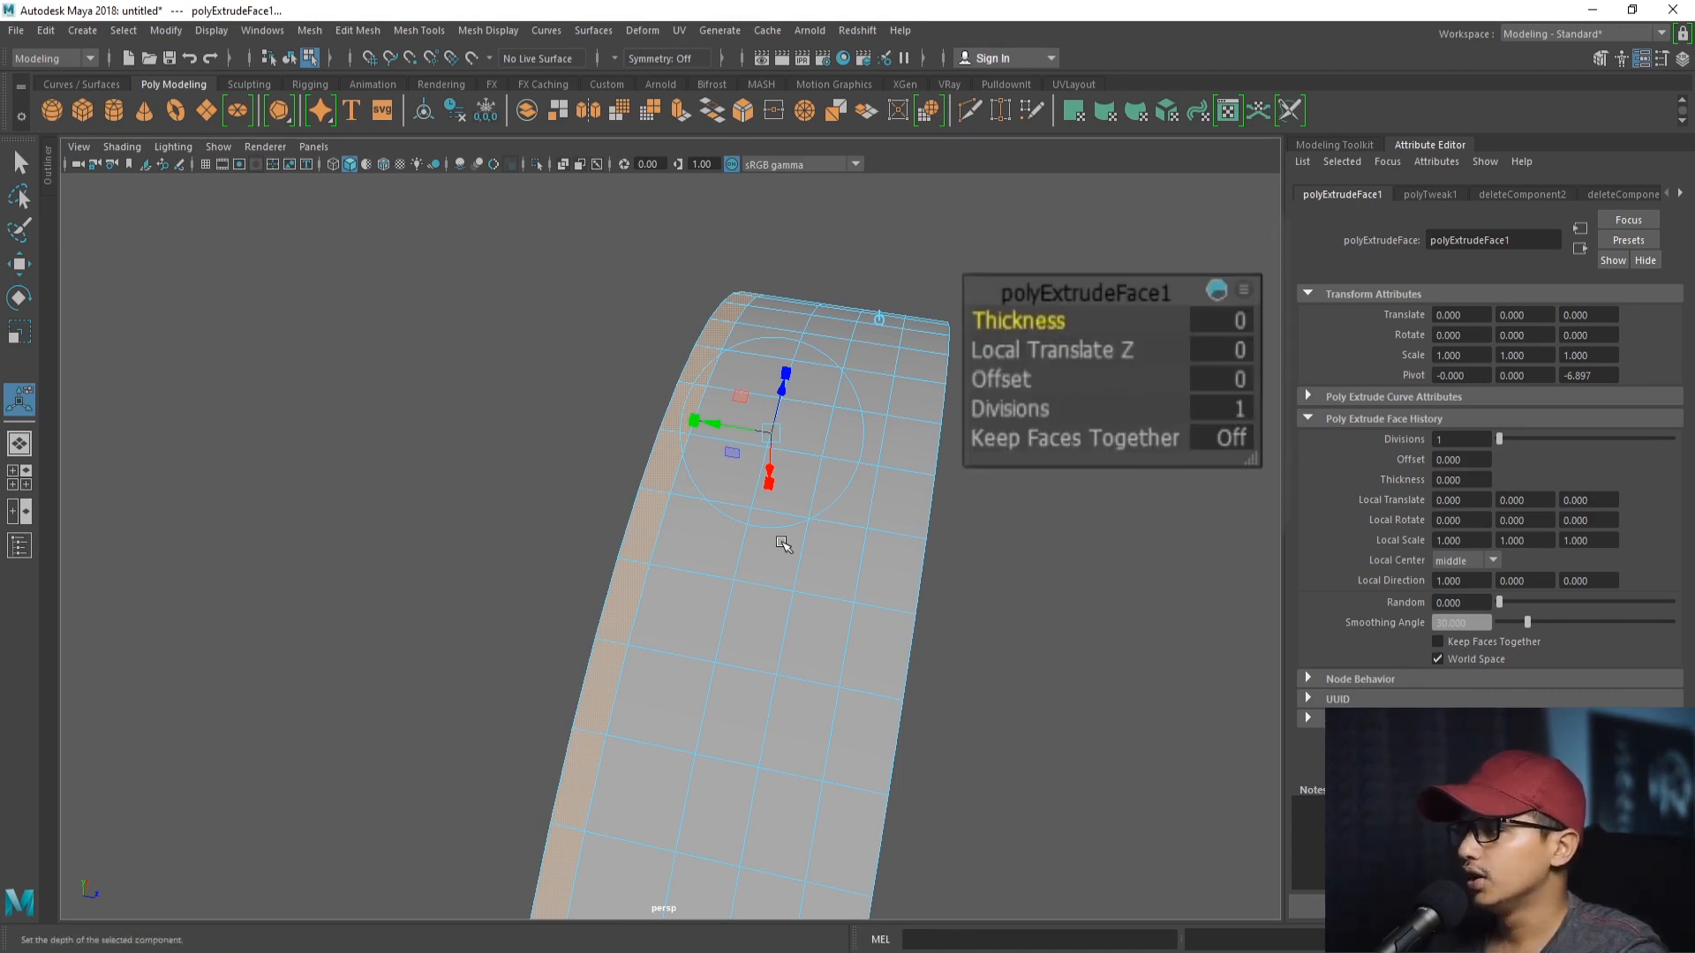
{"action": "left_click_drag", "start_coordinate": [927, 558], "coordinate": [709, 493], "text": "alt"}
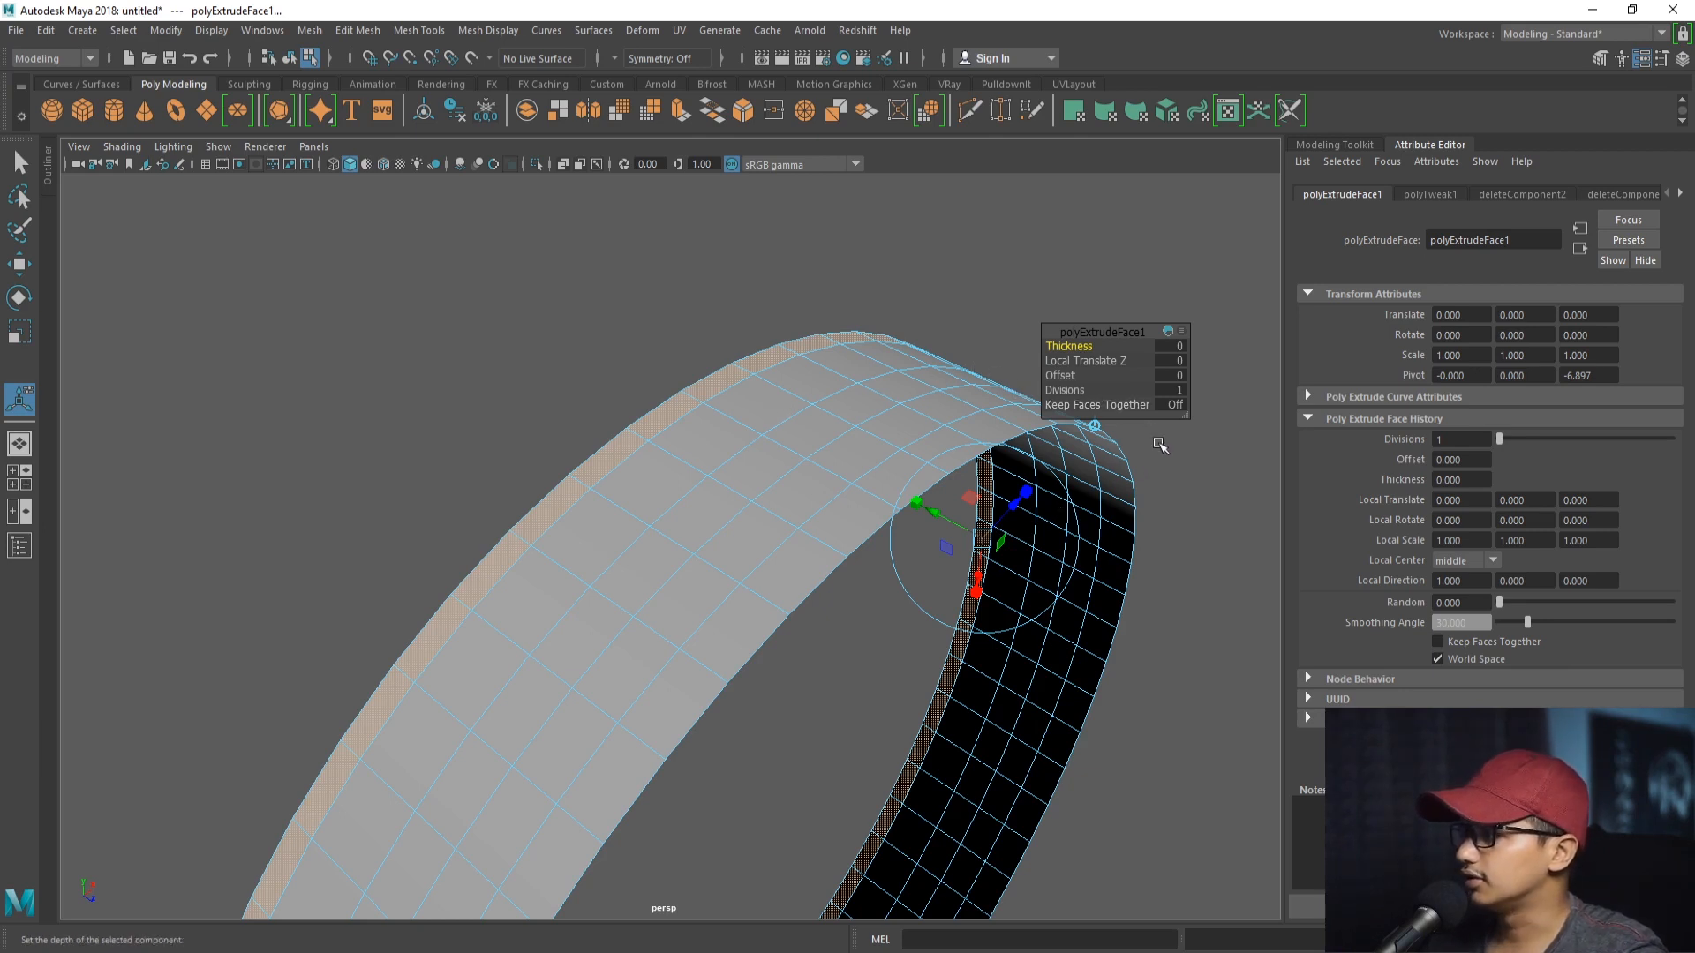
- Try the extrusion with Keep Faces Together on and Local Translate Z at 0.2, and undo the offset
{"action": "left_click", "coordinate": [1174, 404]}
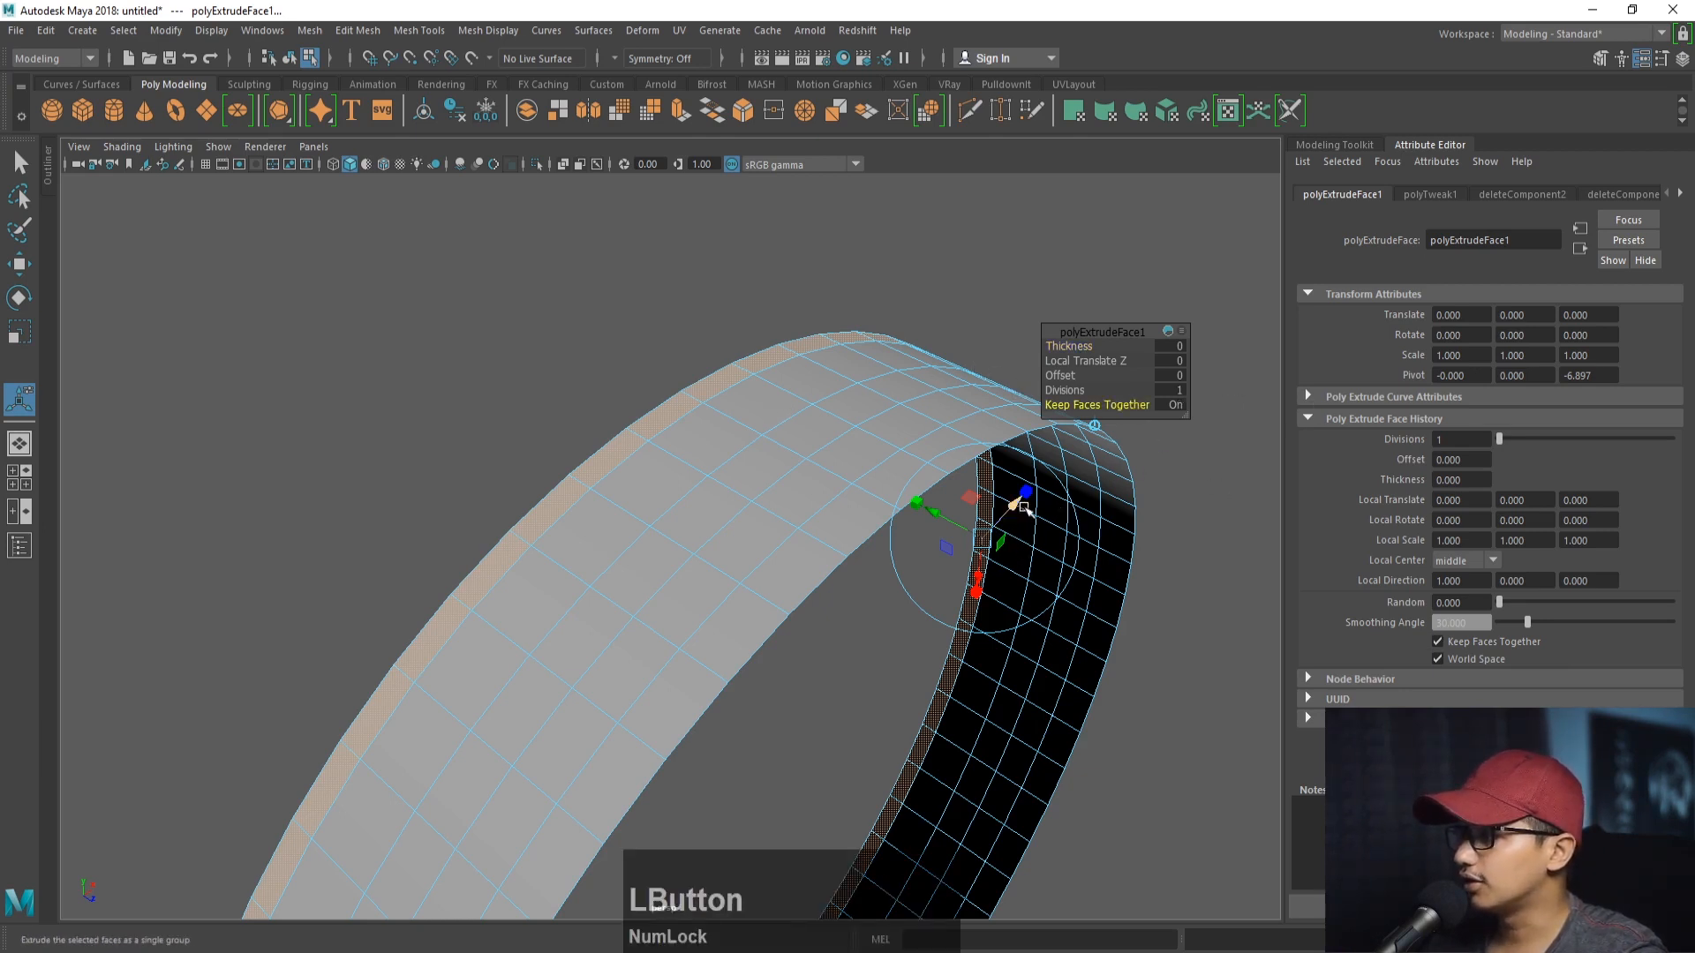
{"action": "left_click", "coordinate": [1170, 361]}
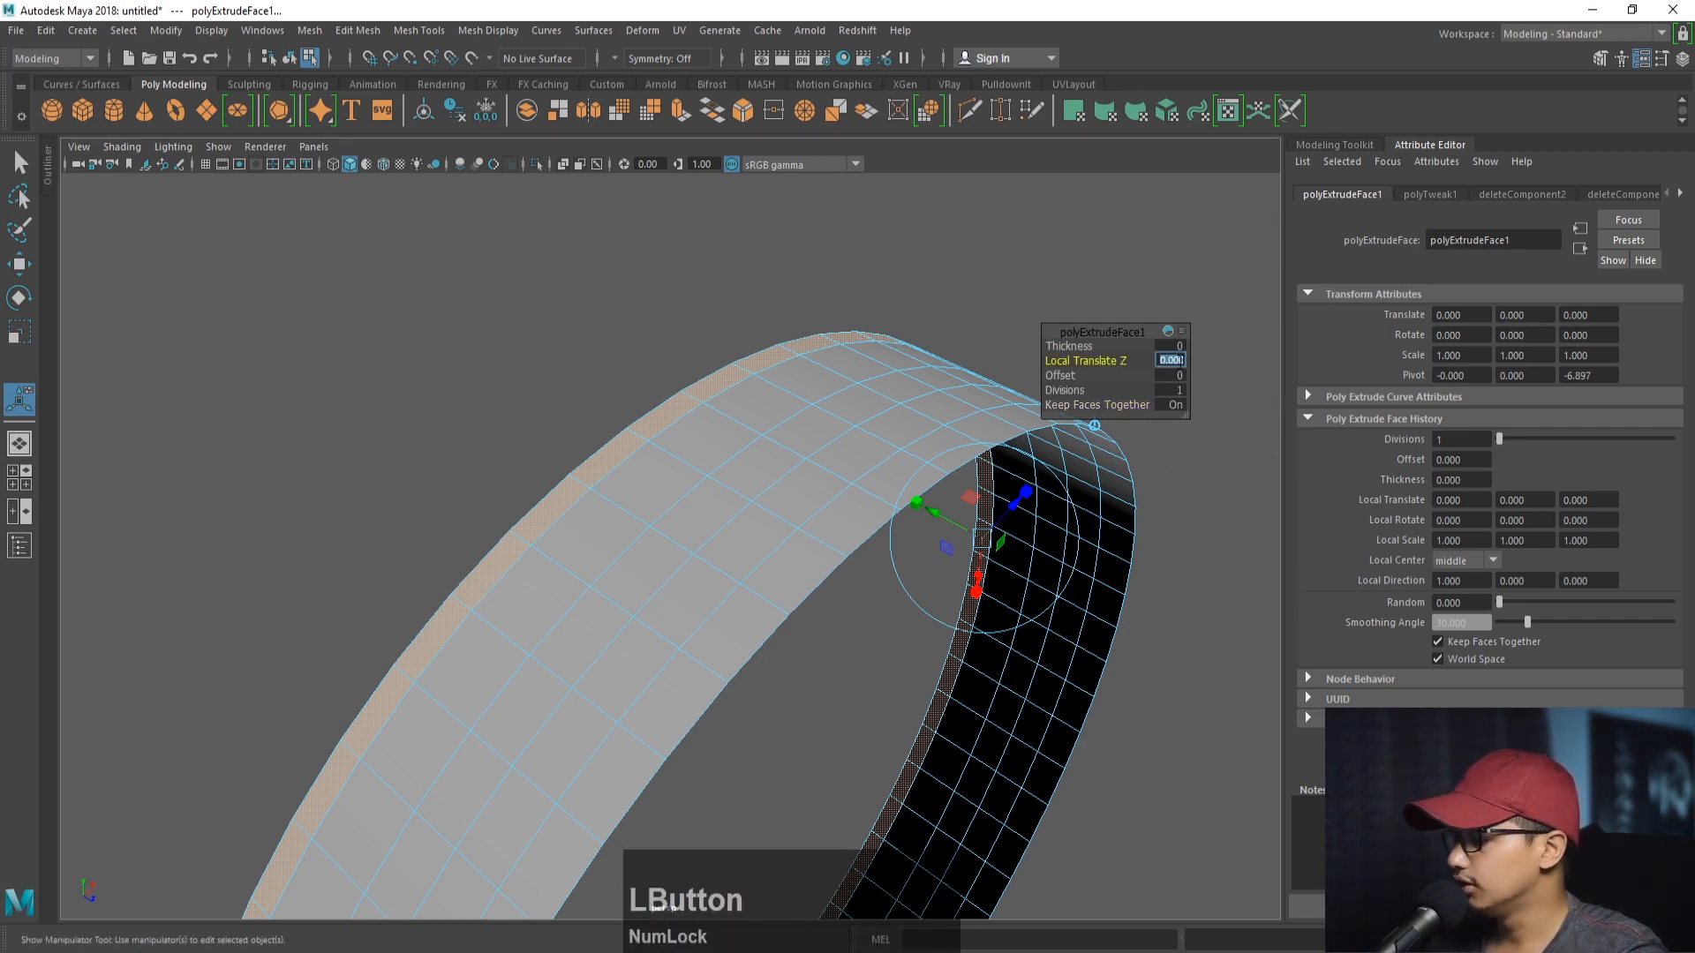
{"action": "type", "text": "0.2"}
{"action": "key", "text": "Return"}
{"action": "right_click_drag", "start_coordinate": [579, 450], "coordinate": [688, 562], "text": "alt"}
{"action": "right_click_drag", "start_coordinate": [485, 283], "coordinate": [844, 442], "text": "alt"}
{"action": "key", "text": "ctrl+z"}
- Turn Keep Faces Together off for the extrusion and set its Local Translate Z to 0.2
{"action": "left_click", "coordinate": [1120, 406]}
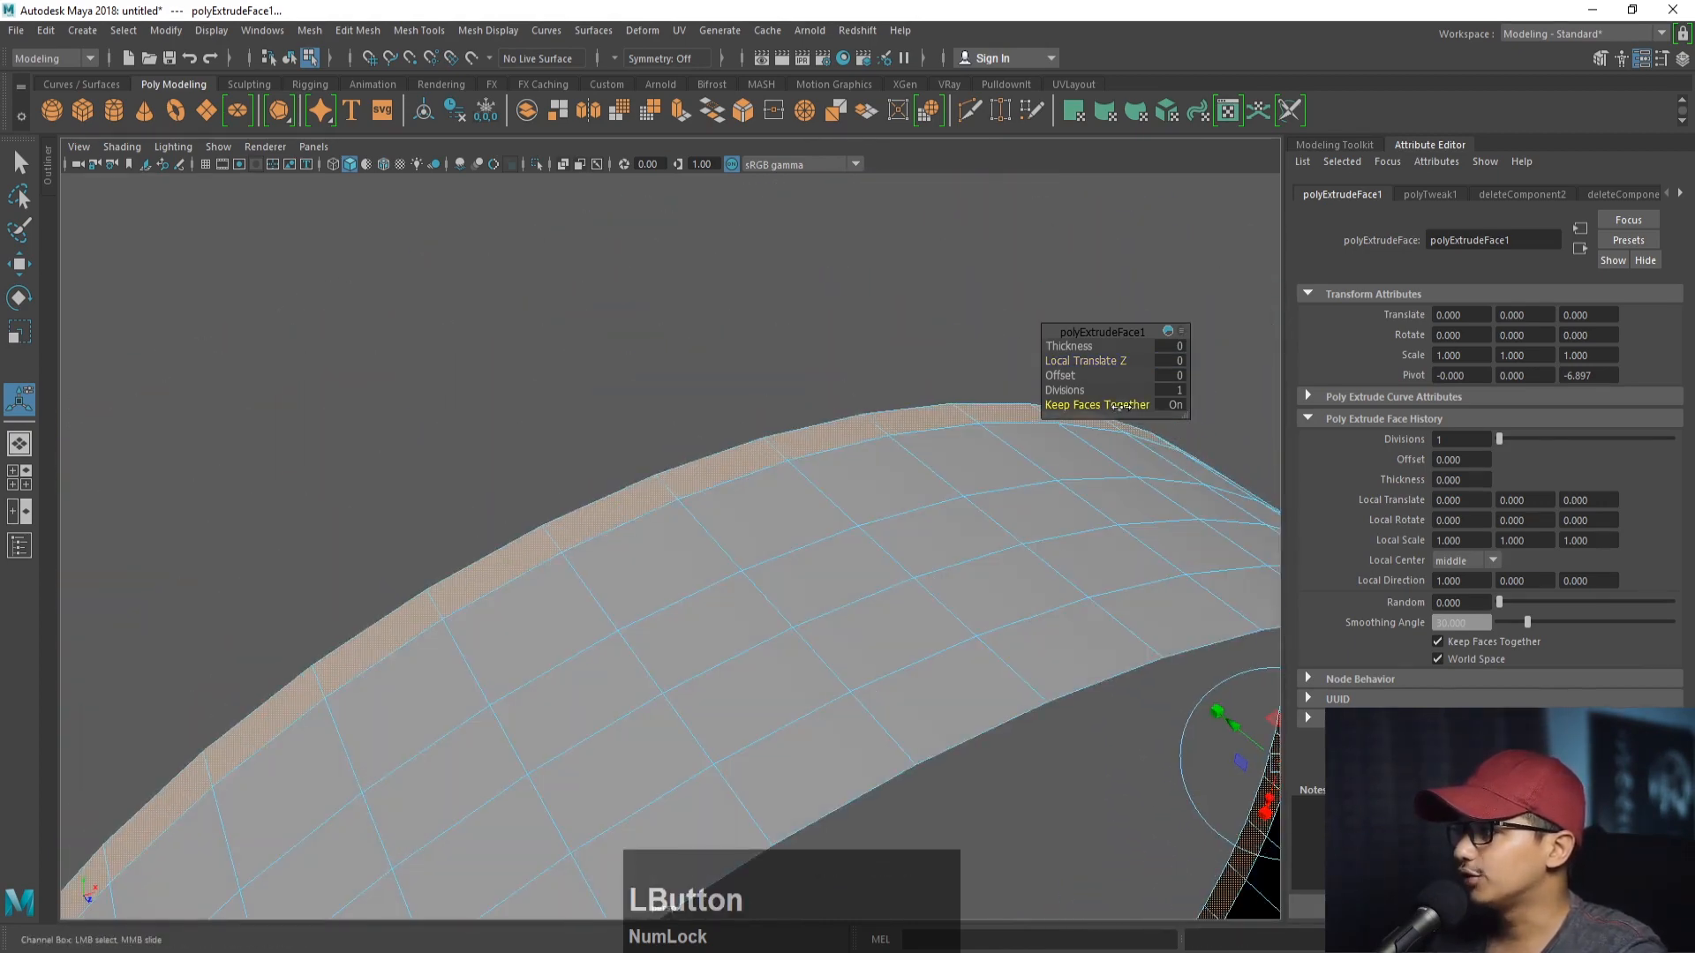
{"action": "left_click_drag", "start_coordinate": [1279, 416], "coordinate": [1085, 362]}
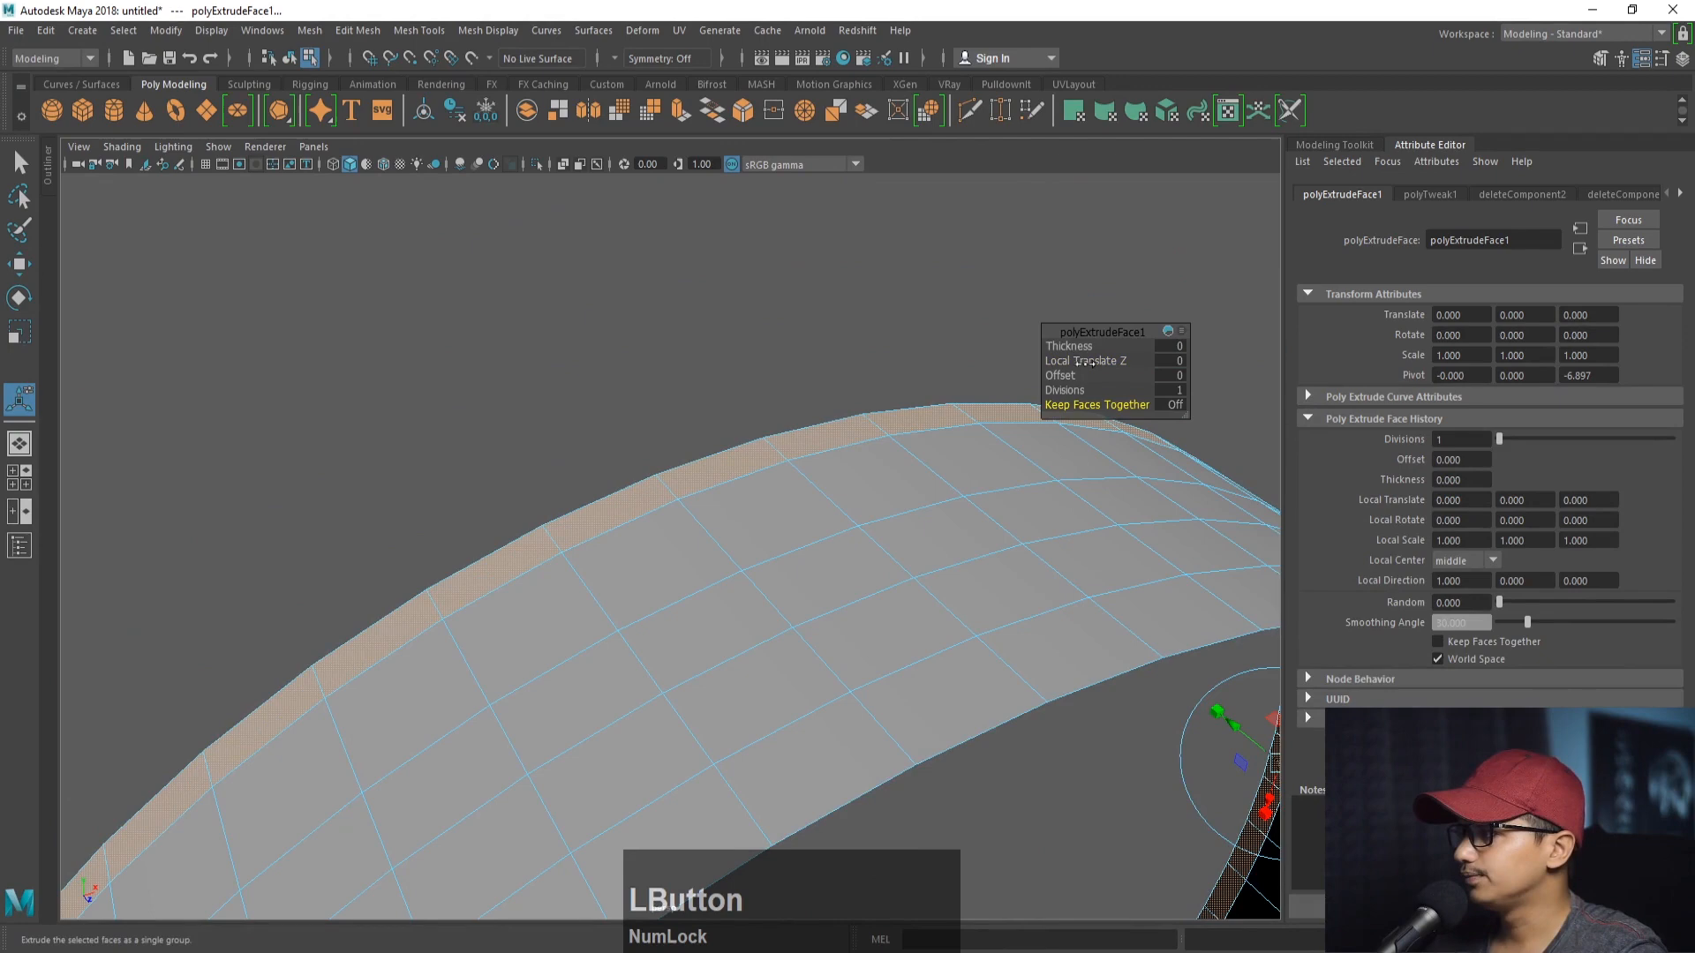
{"action": "left_click", "coordinate": [1178, 361]}
{"action": "type", "text": "0.2"}
{"action": "key", "text": "Return"}
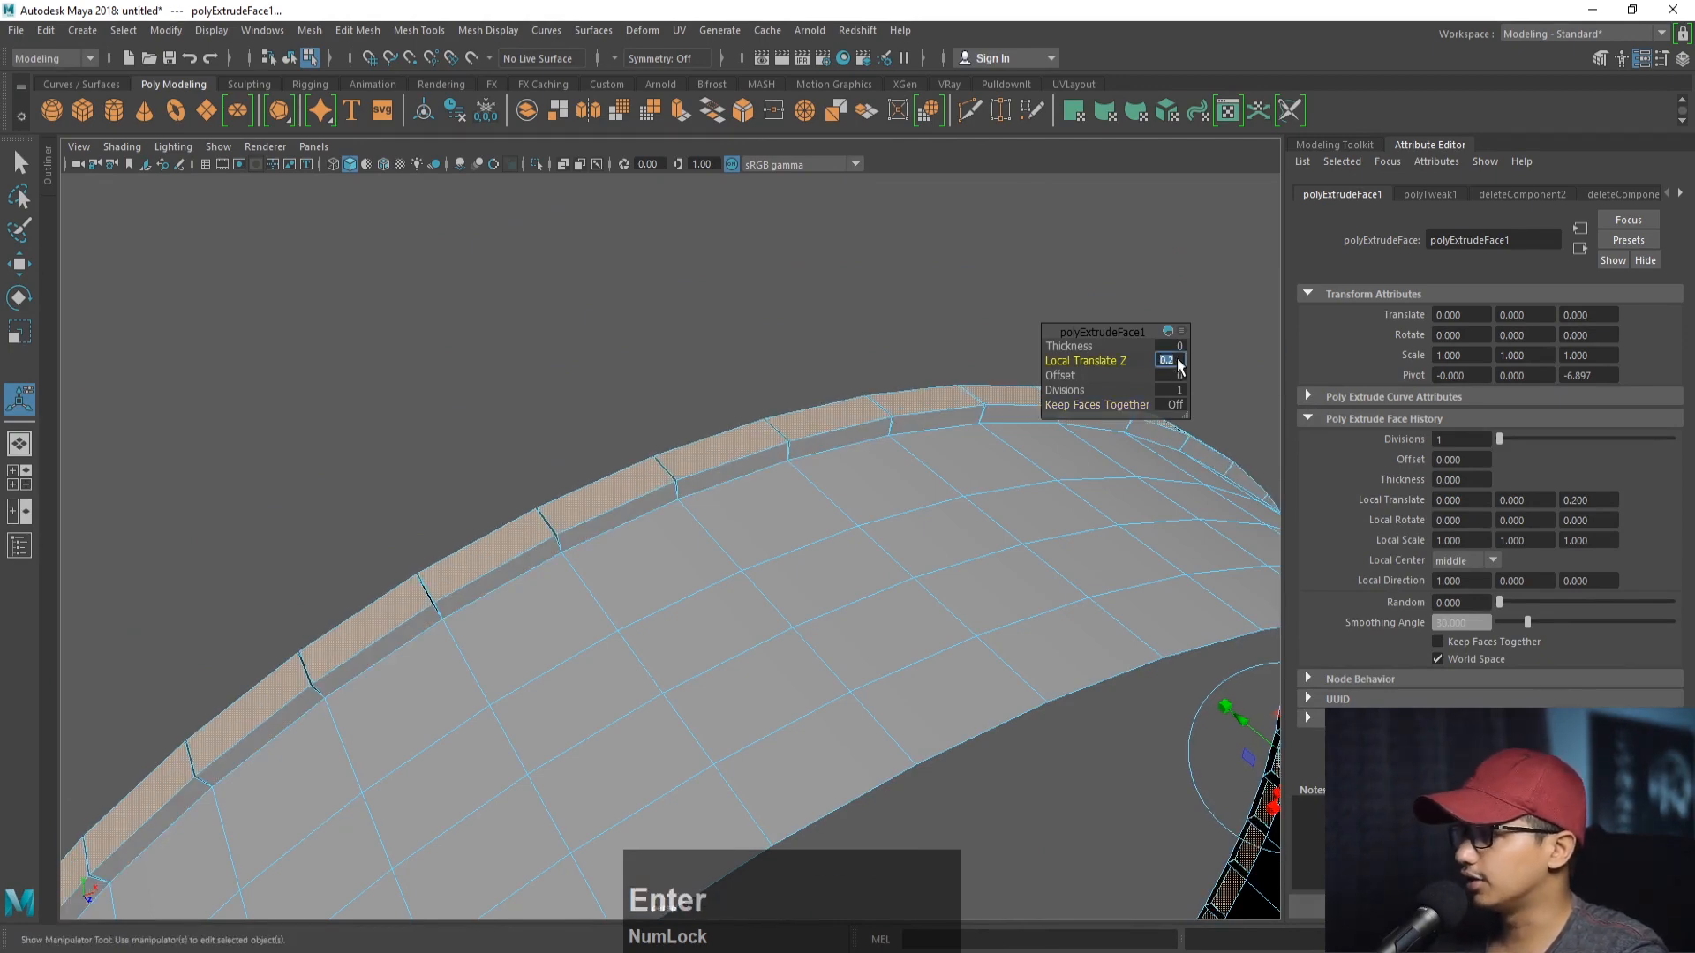
- Examine the individually extruded faces along the rim and the joints between them from close up and further away
{"action": "left_click_drag", "start_coordinate": [882, 415], "coordinate": [724, 412], "text": "alt"}
{"action": "middle_click_drag", "start_coordinate": [662, 406], "coordinate": [887, 537], "text": "alt"}
{"action": "scroll", "coordinate": [887, 537], "scroll_direction": "up", "scroll_amount": 7, "text": "alt"}
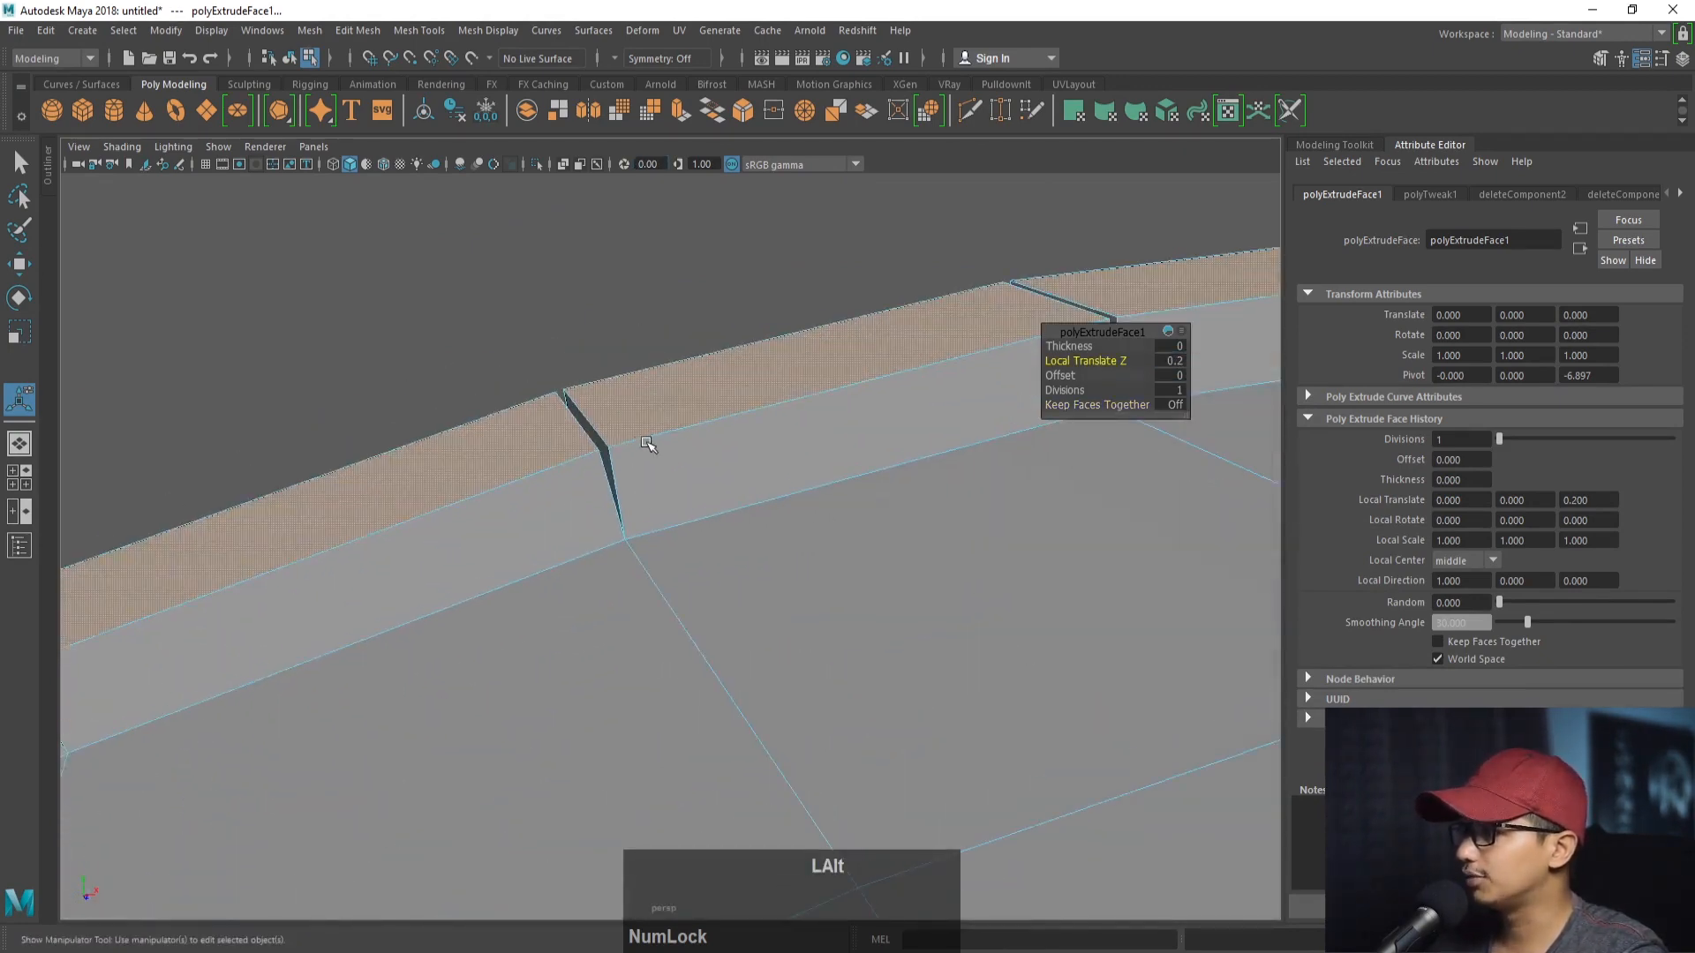
{"action": "middle_click_drag", "start_coordinate": [637, 454], "coordinate": [662, 500], "text": "alt"}
{"action": "right_click_drag", "start_coordinate": [837, 499], "coordinate": [733, 553], "text": "alt"}
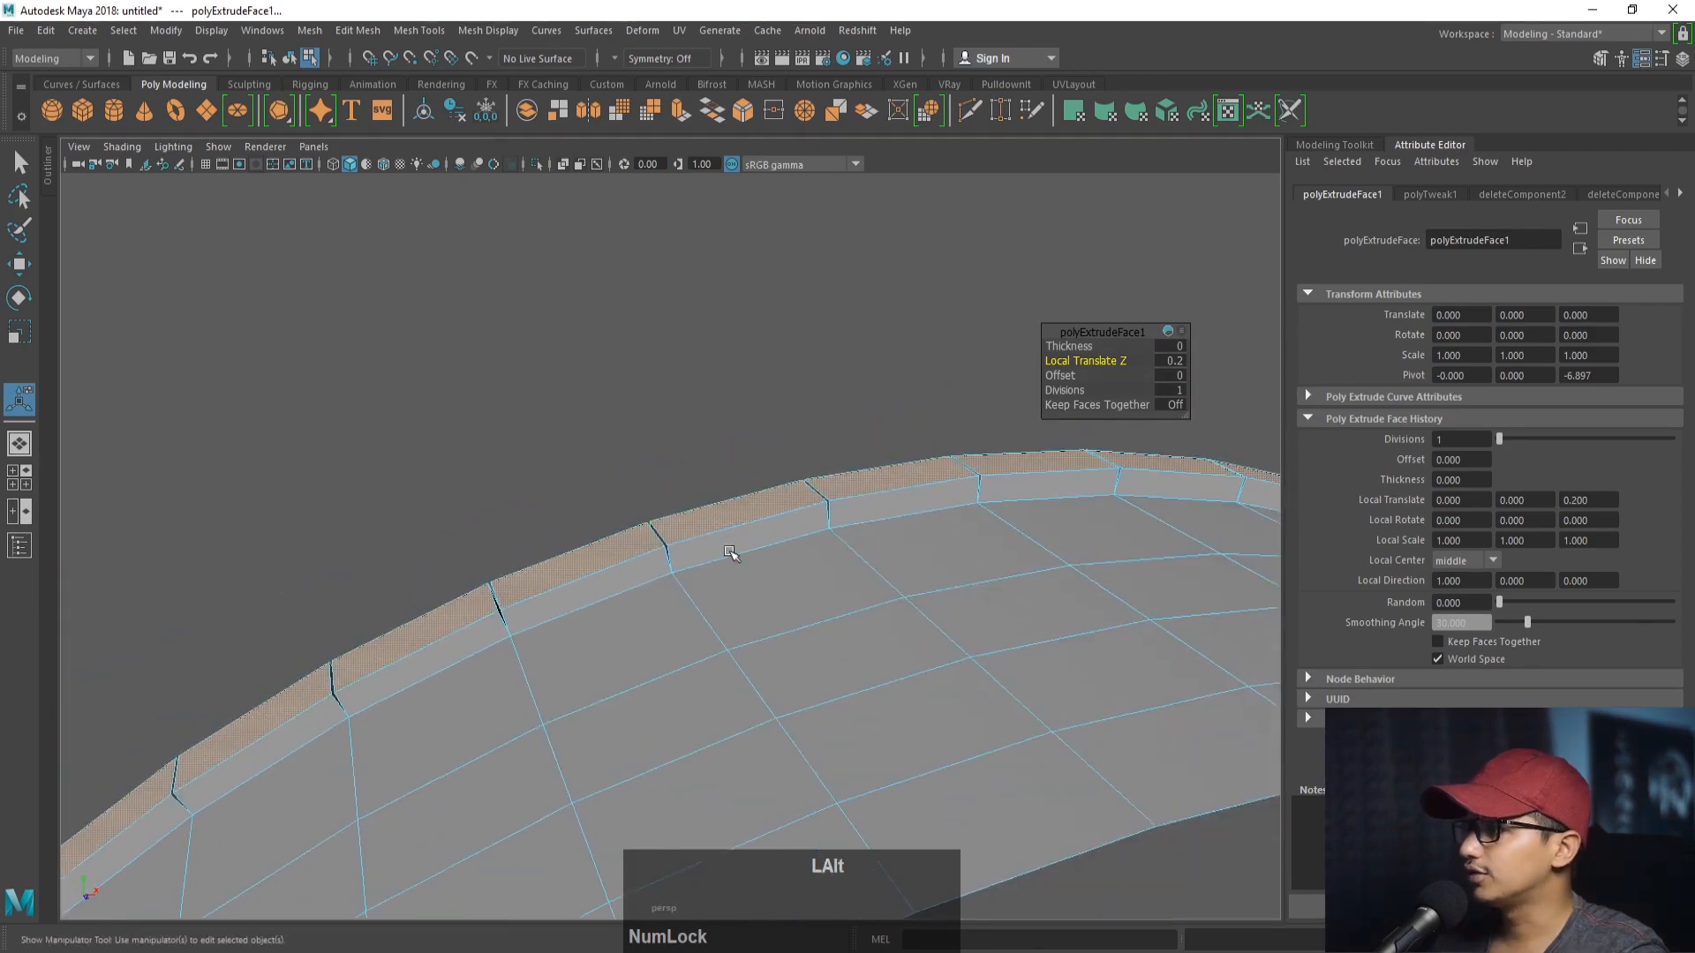
{"action": "left_click_drag", "start_coordinate": [733, 552], "coordinate": [590, 524], "text": "alt"}
{"action": "right_click_drag", "start_coordinate": [590, 523], "coordinate": [782, 609], "text": "alt"}
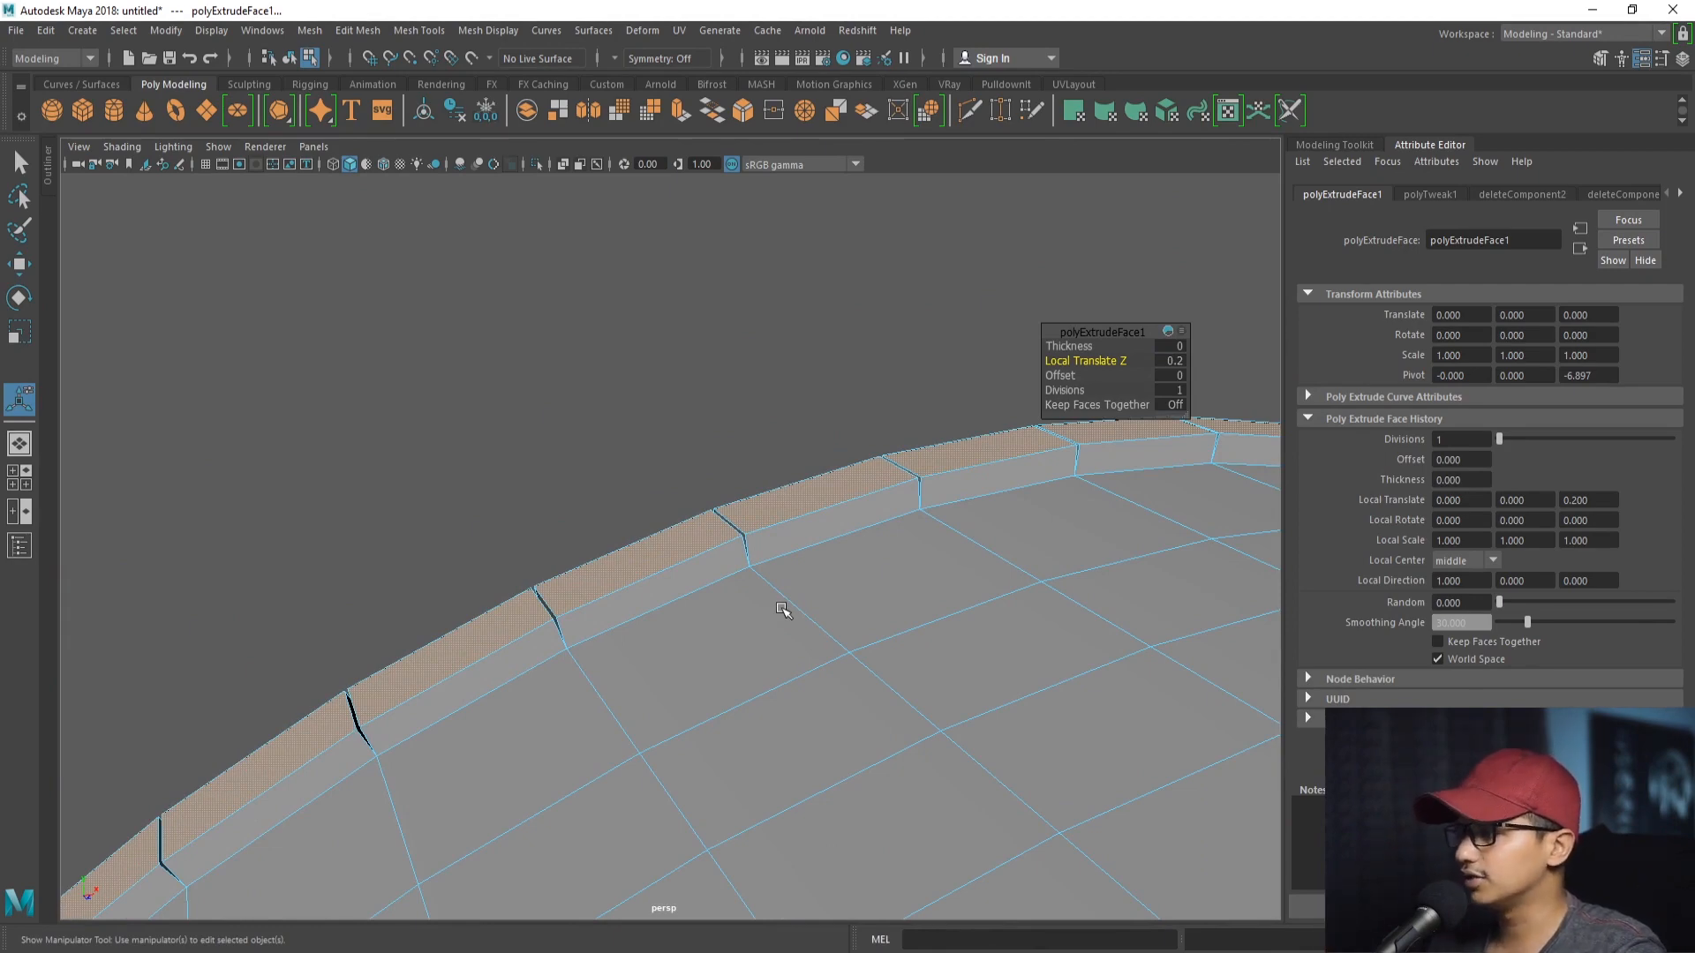
{"action": "right_click_drag", "start_coordinate": [768, 586], "coordinate": [586, 617], "text": "alt"}
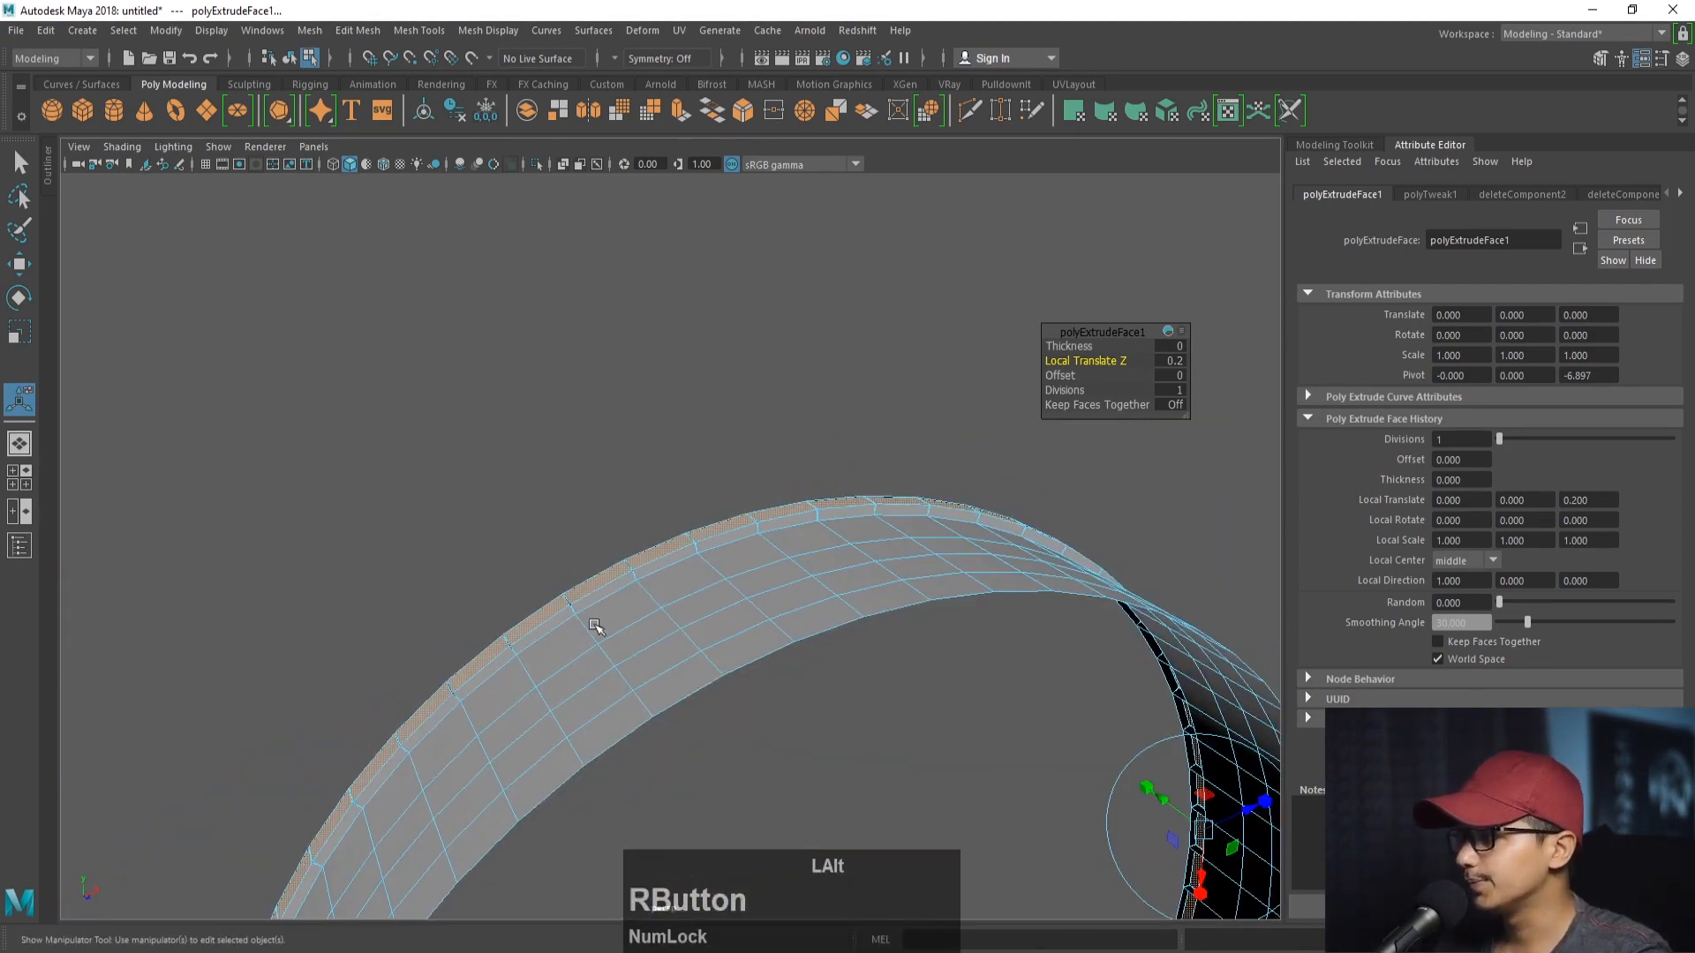
{"action": "left_click_drag", "start_coordinate": [586, 617], "coordinate": [700, 557], "text": "alt"}
- Return to object mode and create a small polygon cube beside the ring, drawing its base below the ring in the top view
{"action": "right_click_drag", "start_coordinate": [700, 443], "coordinate": [768, 422]}
{"action": "left_click", "coordinate": [729, 468]}
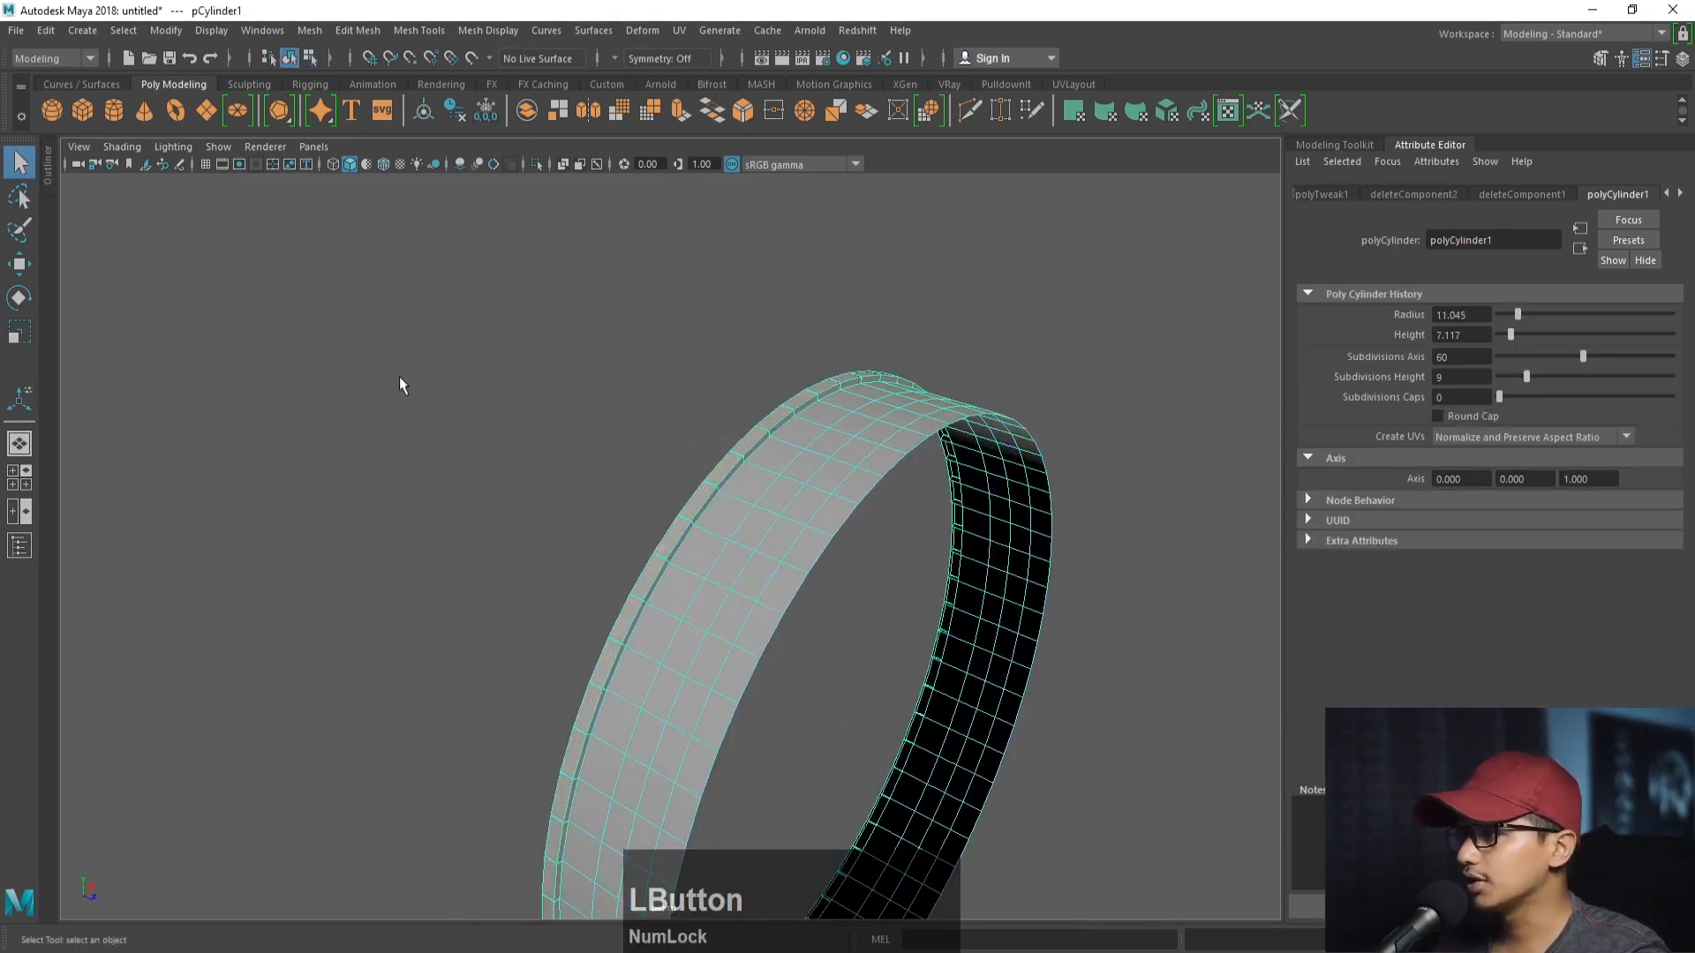
{"action": "key", "text": "space"}
{"action": "key", "text": "space"}
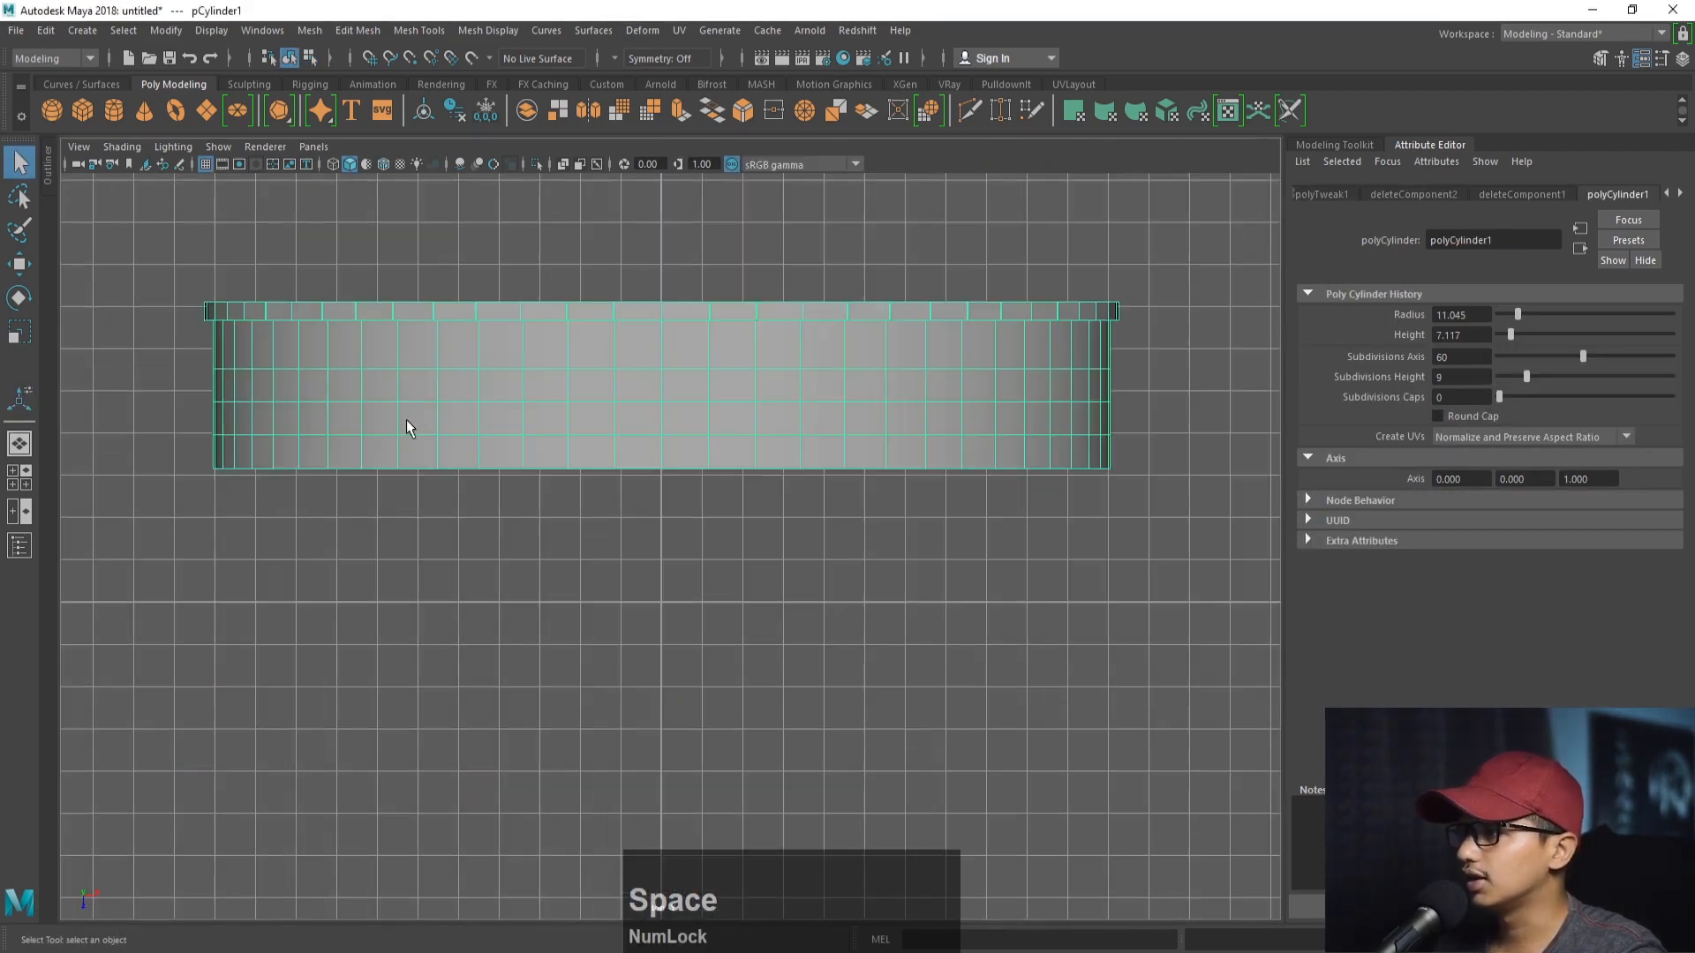
{"action": "left_click", "coordinate": [88, 110]}
{"action": "middle_click_drag", "start_coordinate": [270, 550], "coordinate": [317, 446], "text": "alt"}
{"action": "left_click_drag", "start_coordinate": [309, 434], "coordinate": [338, 465]}
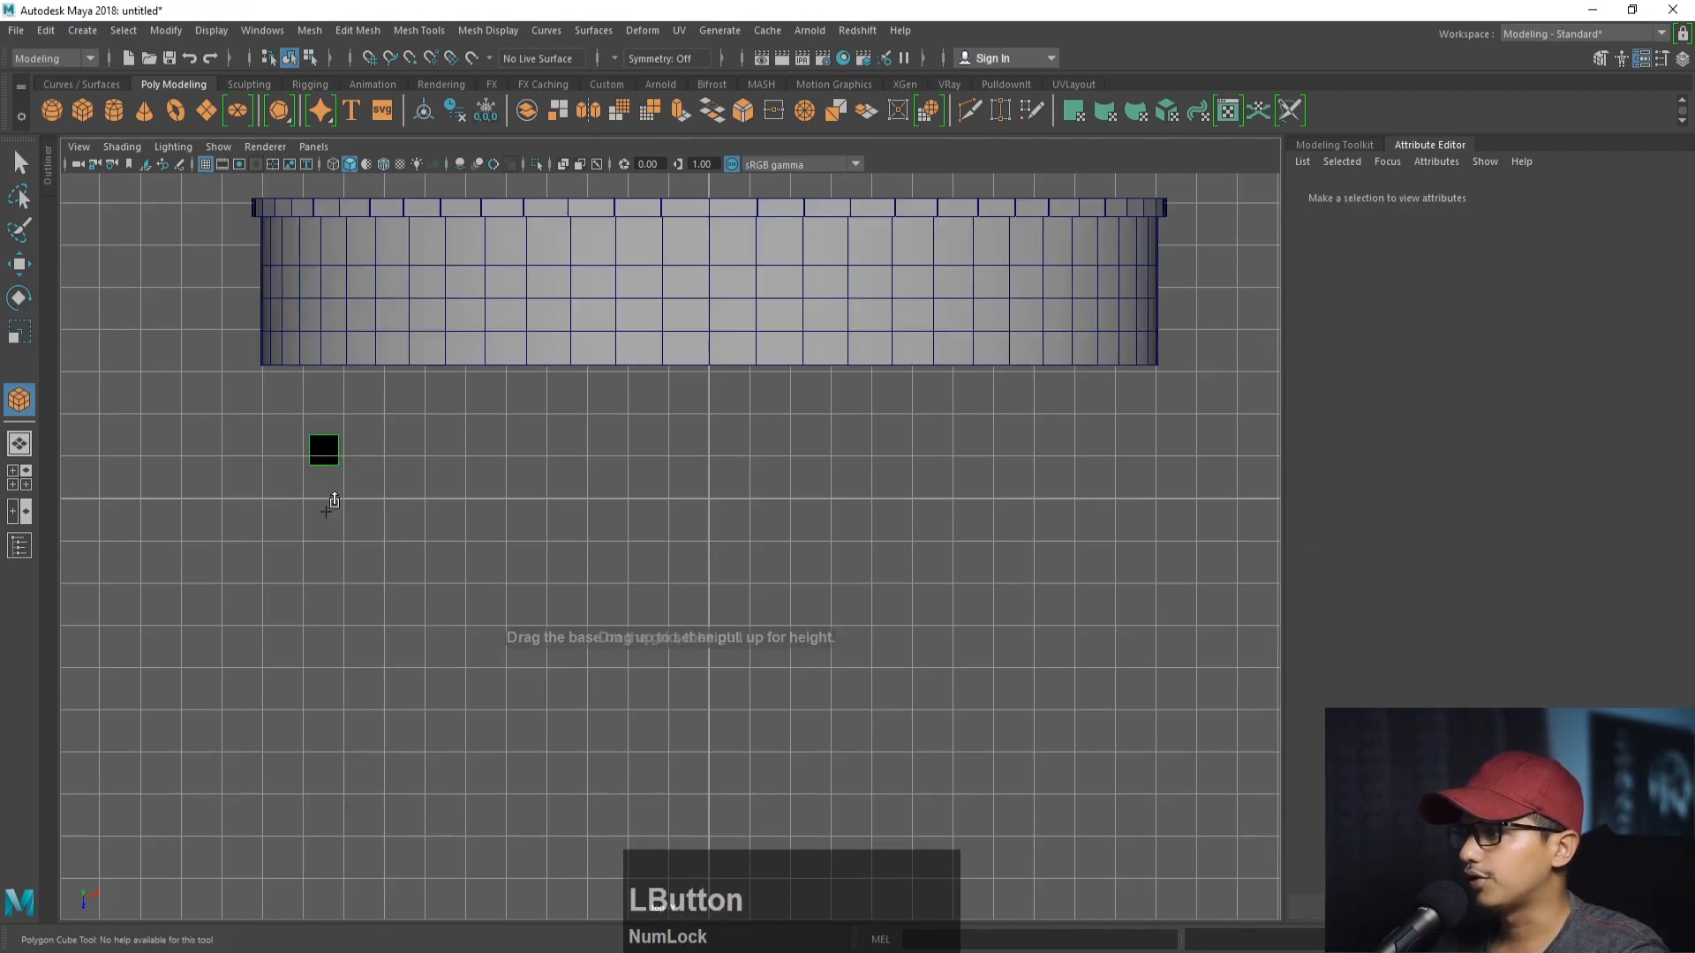
{"action": "key", "text": "space"}
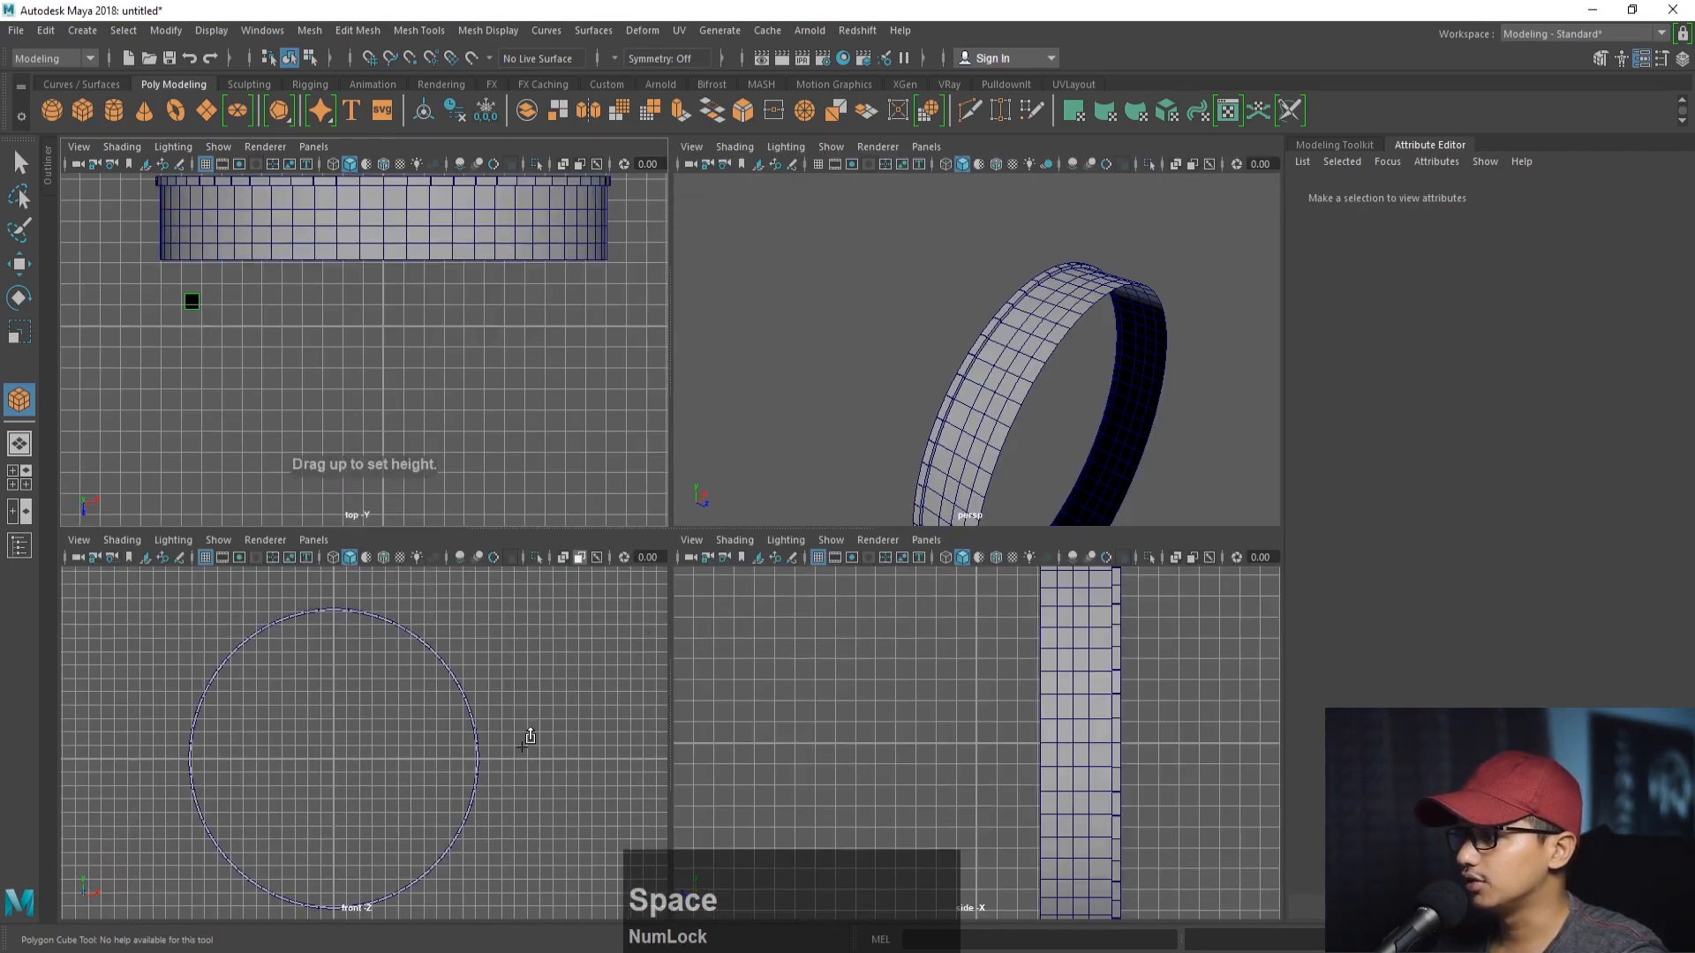
{"action": "left_click_drag", "start_coordinate": [530, 737], "coordinate": [463, 599]}
- In the enlarged top view, scale the cube along Z to about 2.3 times to form an elongated block
{"action": "key", "text": "space"}
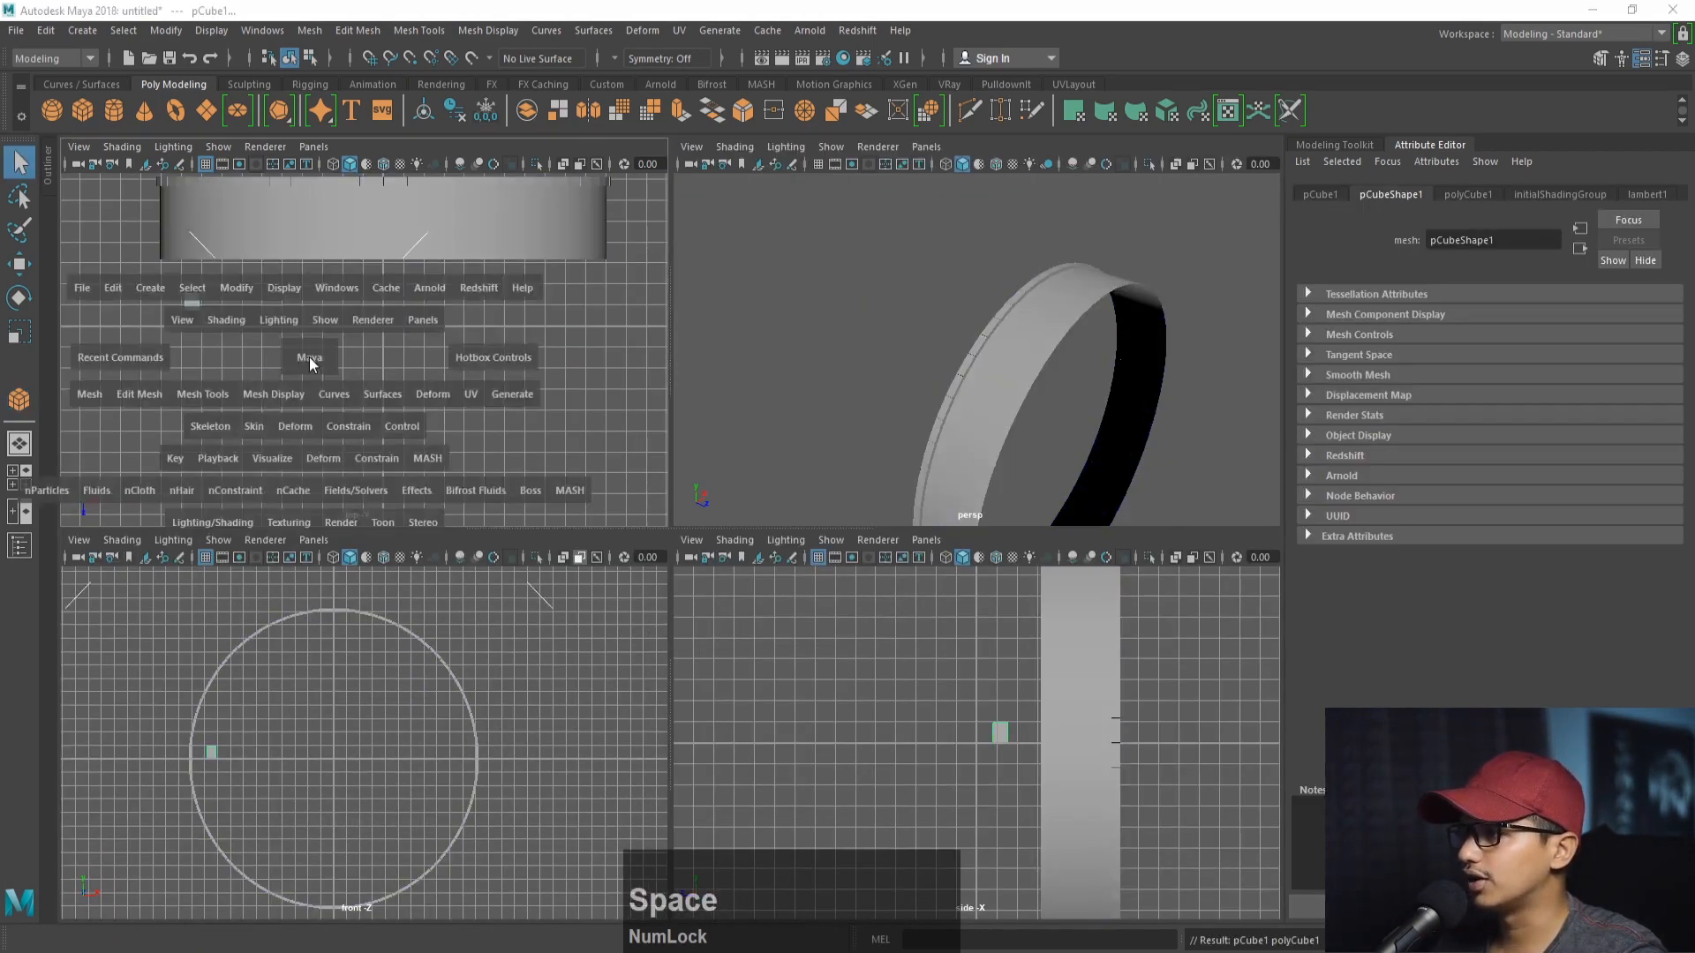
{"action": "middle_click_drag", "start_coordinate": [309, 358], "coordinate": [328, 361], "text": "alt"}
{"action": "scroll", "coordinate": [422, 491], "scroll_direction": "up", "scroll_amount": 2}
{"action": "key", "text": "r"}
{"action": "left_click_drag", "start_coordinate": [292, 521], "coordinate": [290, 626]}
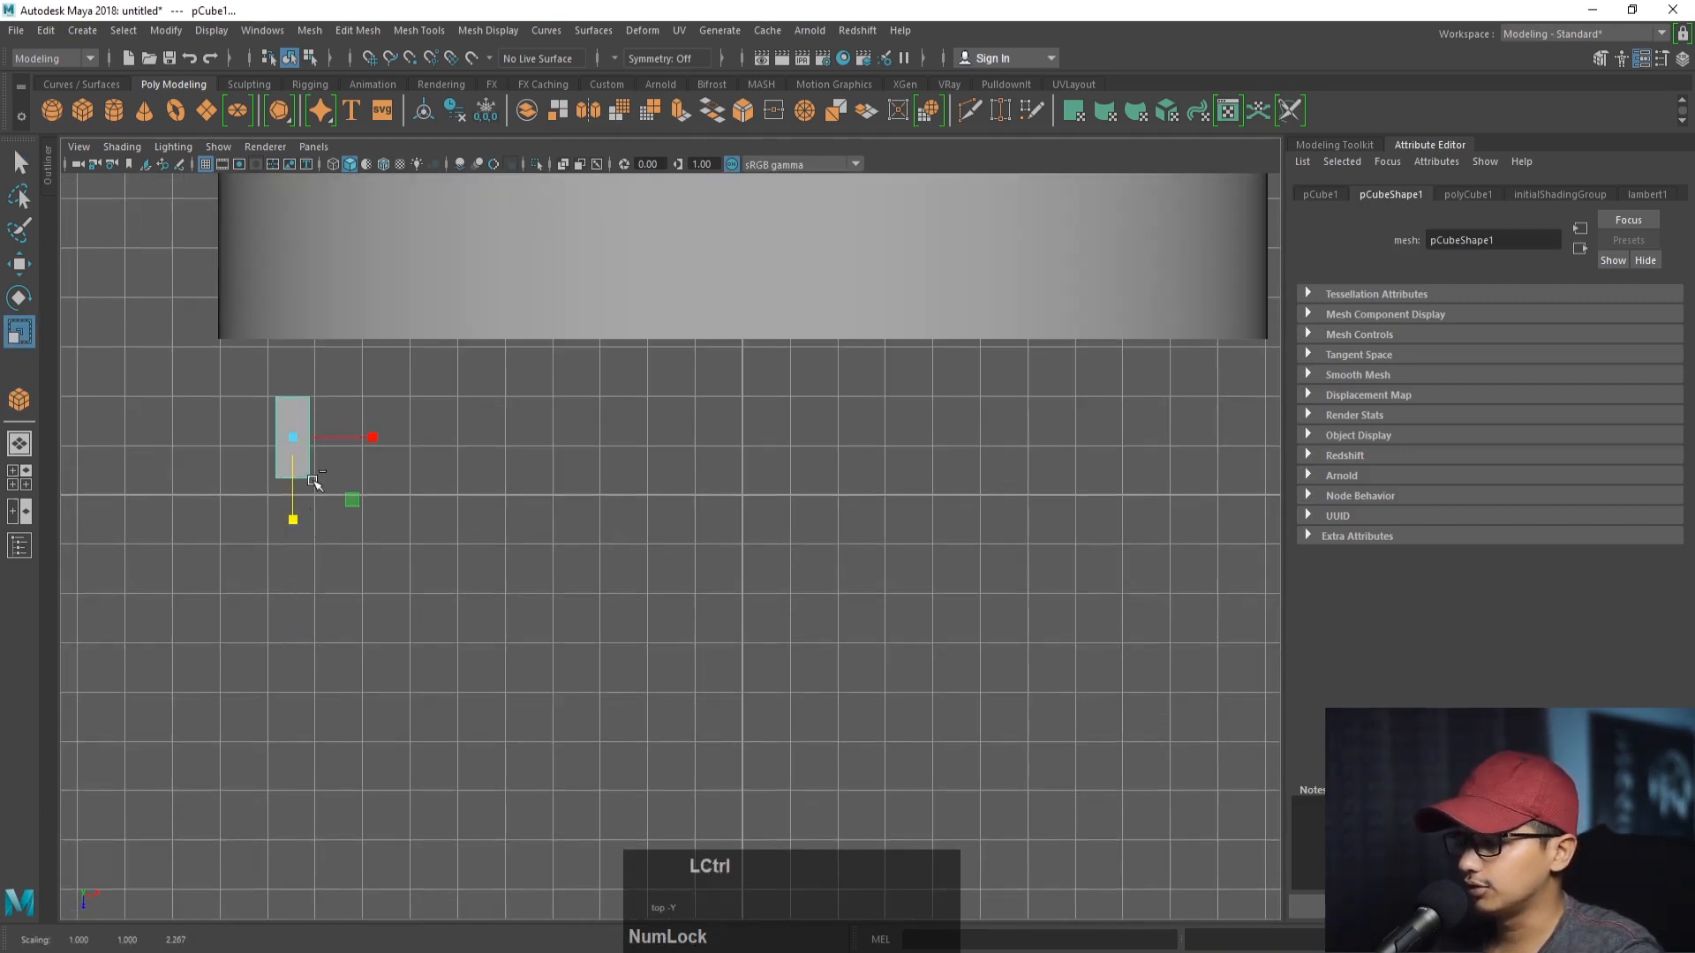
- Duplicate the elongated block and move the copy straight down along Z, leaving a gap below the original
{"action": "key", "text": "ctrl+d"}
{"action": "key", "text": "w"}
{"action": "left_click_drag", "start_coordinate": [293, 519], "coordinate": [295, 703]}
- Duplicate the elongated block, rotate the copy to a tilt, and place two tilted blocks between the upper and lower upright ones
{"action": "key", "text": "ctrl+d"}
{"action": "key", "text": "e"}
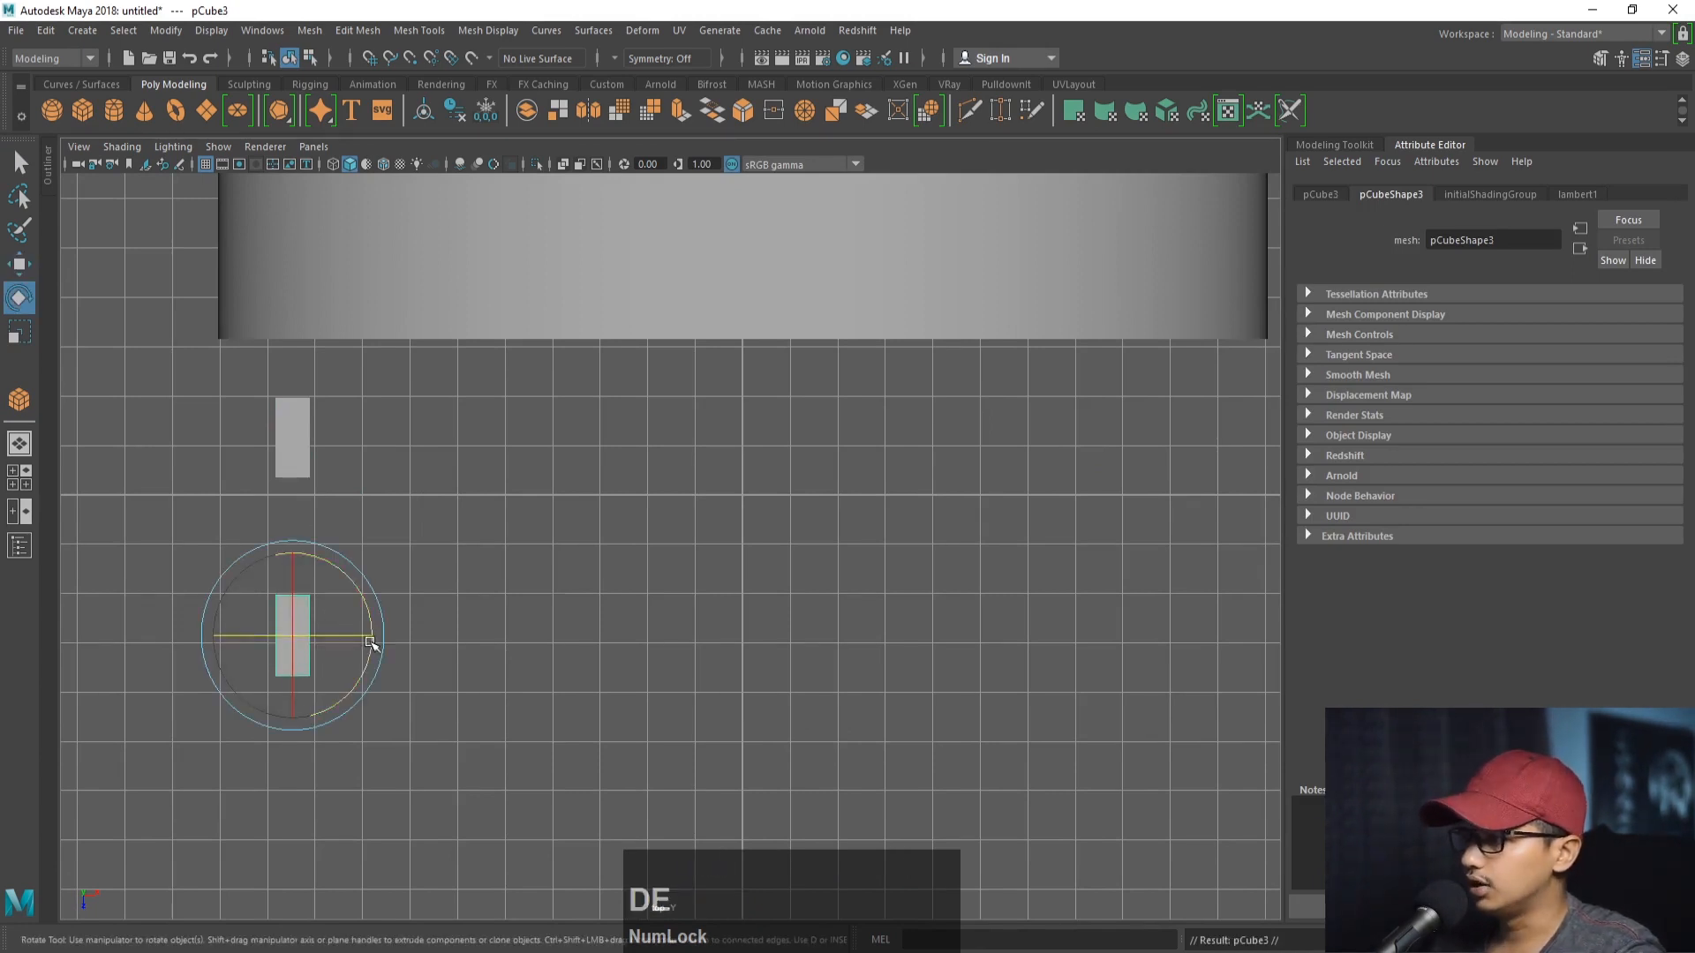
{"action": "left_click_drag", "start_coordinate": [370, 642], "coordinate": [352, 479]}
{"action": "key", "text": "w"}
{"action": "key", "text": "ctrl+d"}
{"action": "left_click_drag", "start_coordinate": [209, 459], "coordinate": [378, 600]}
{"action": "right_click_drag", "start_coordinate": [378, 601], "coordinate": [312, 584], "text": "alt"}
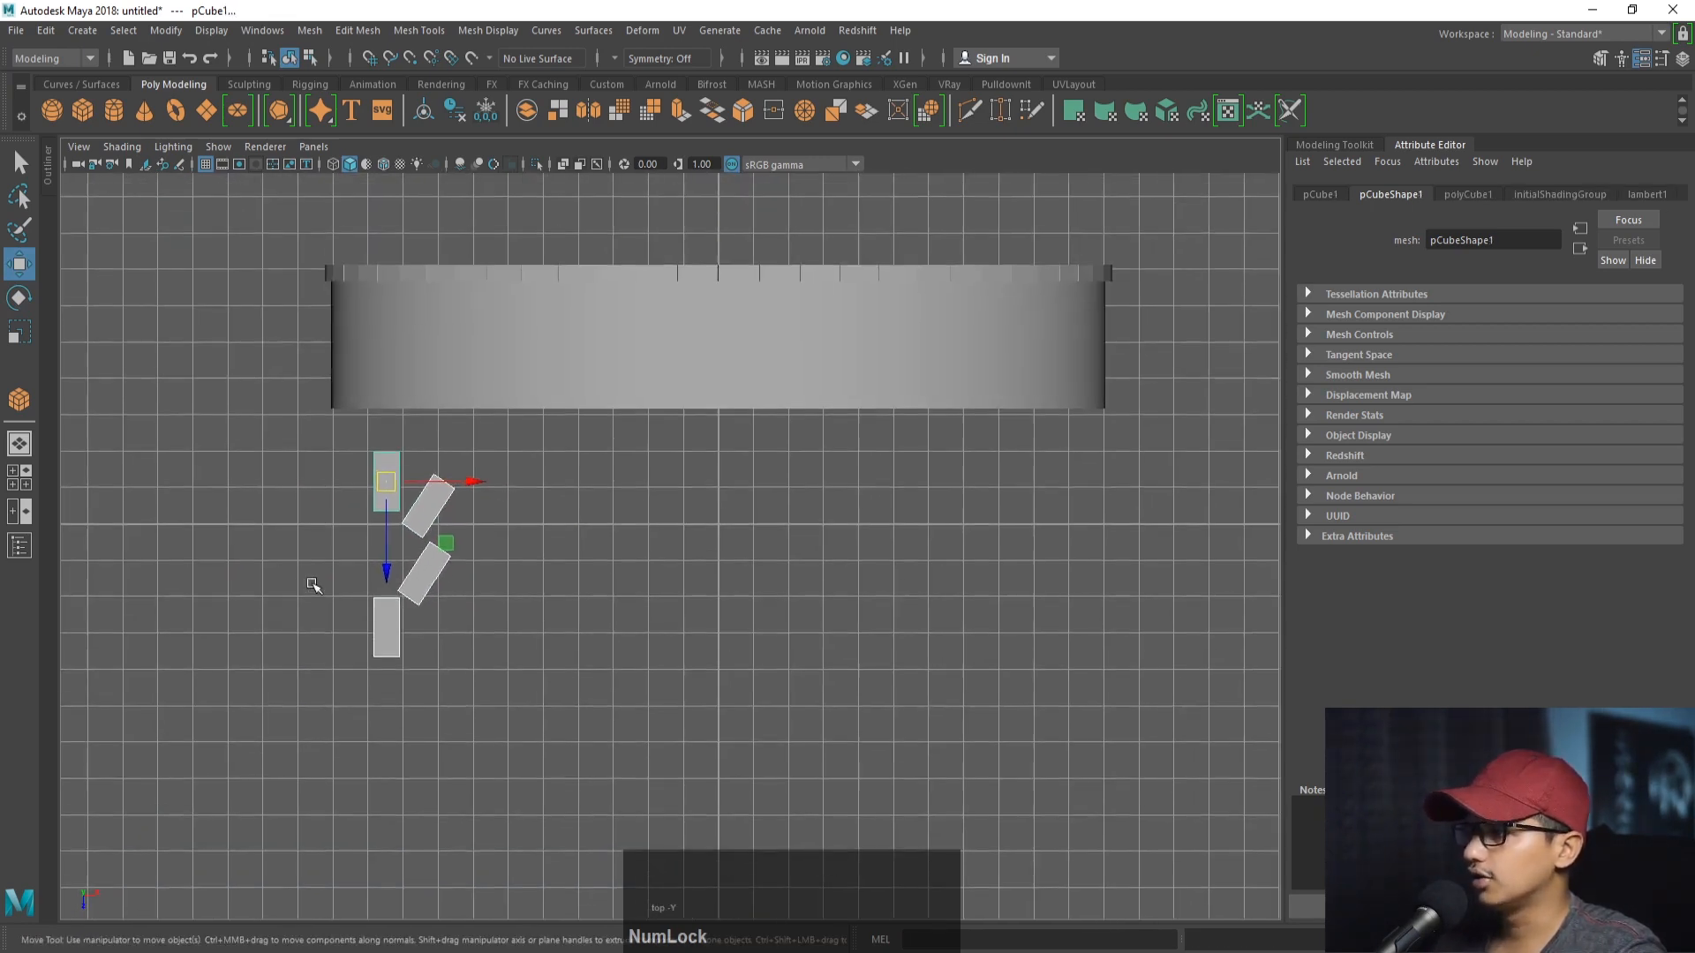
- Duplicate the group of four blocks and move the copies along X beside the originals
{"action": "key", "text": "ctrl+d"}
{"action": "left_click_drag", "start_coordinate": [441, 481], "coordinate": [529, 481]}
{"action": "right_click_drag", "start_coordinate": [883, 481], "coordinate": [510, 522], "text": "alt"}
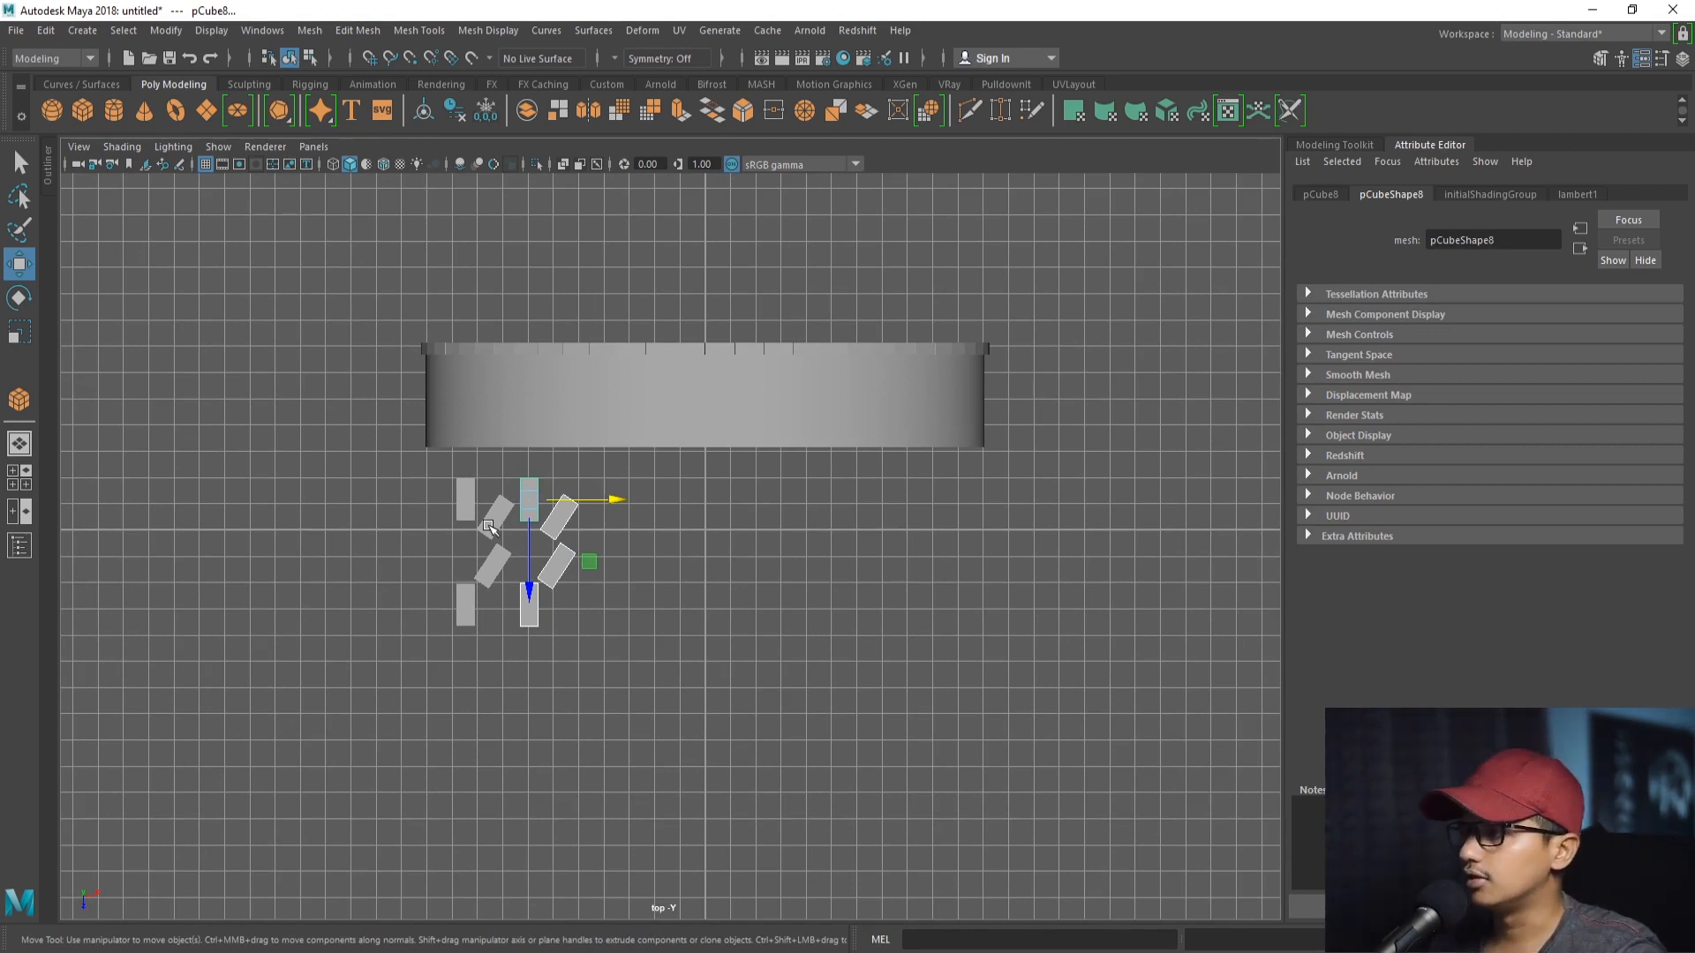
- Delete all the test blocks below the ring
{"action": "left_click", "coordinate": [465, 499]}
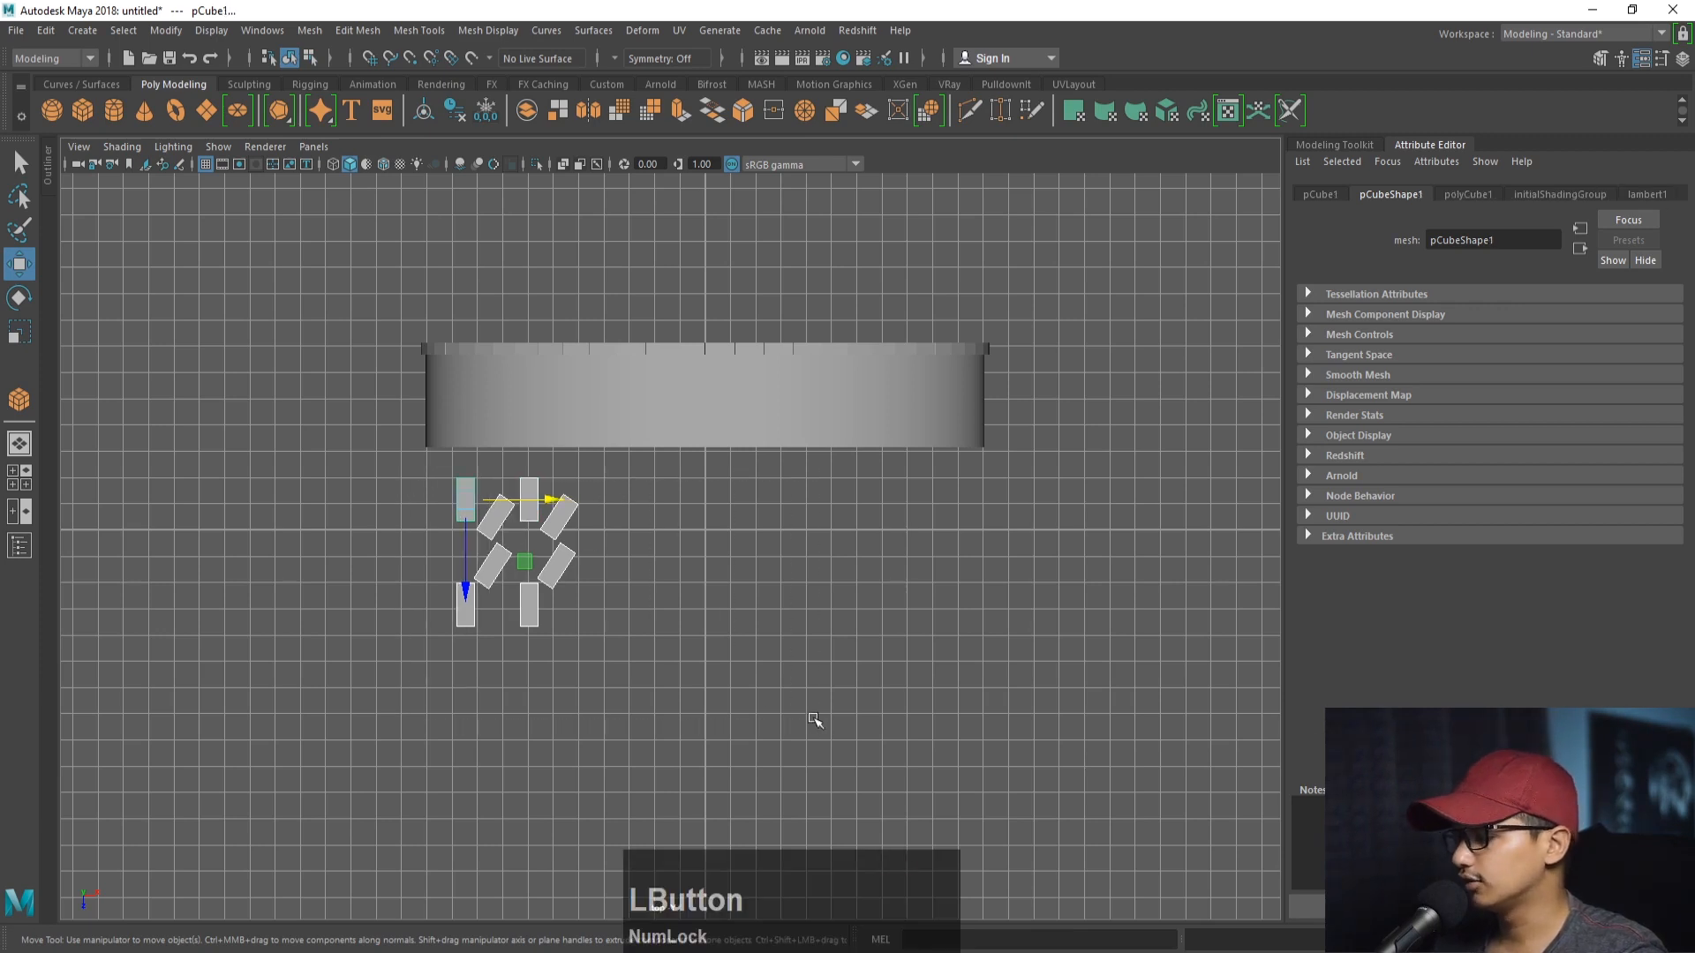
{"action": "key", "text": "Delete"}
{"action": "left_click", "coordinate": [823, 653]}
- In the enlarged perspective view, select the ring and examine its rim segments and face layout from several sides
{"action": "key", "text": "space"}
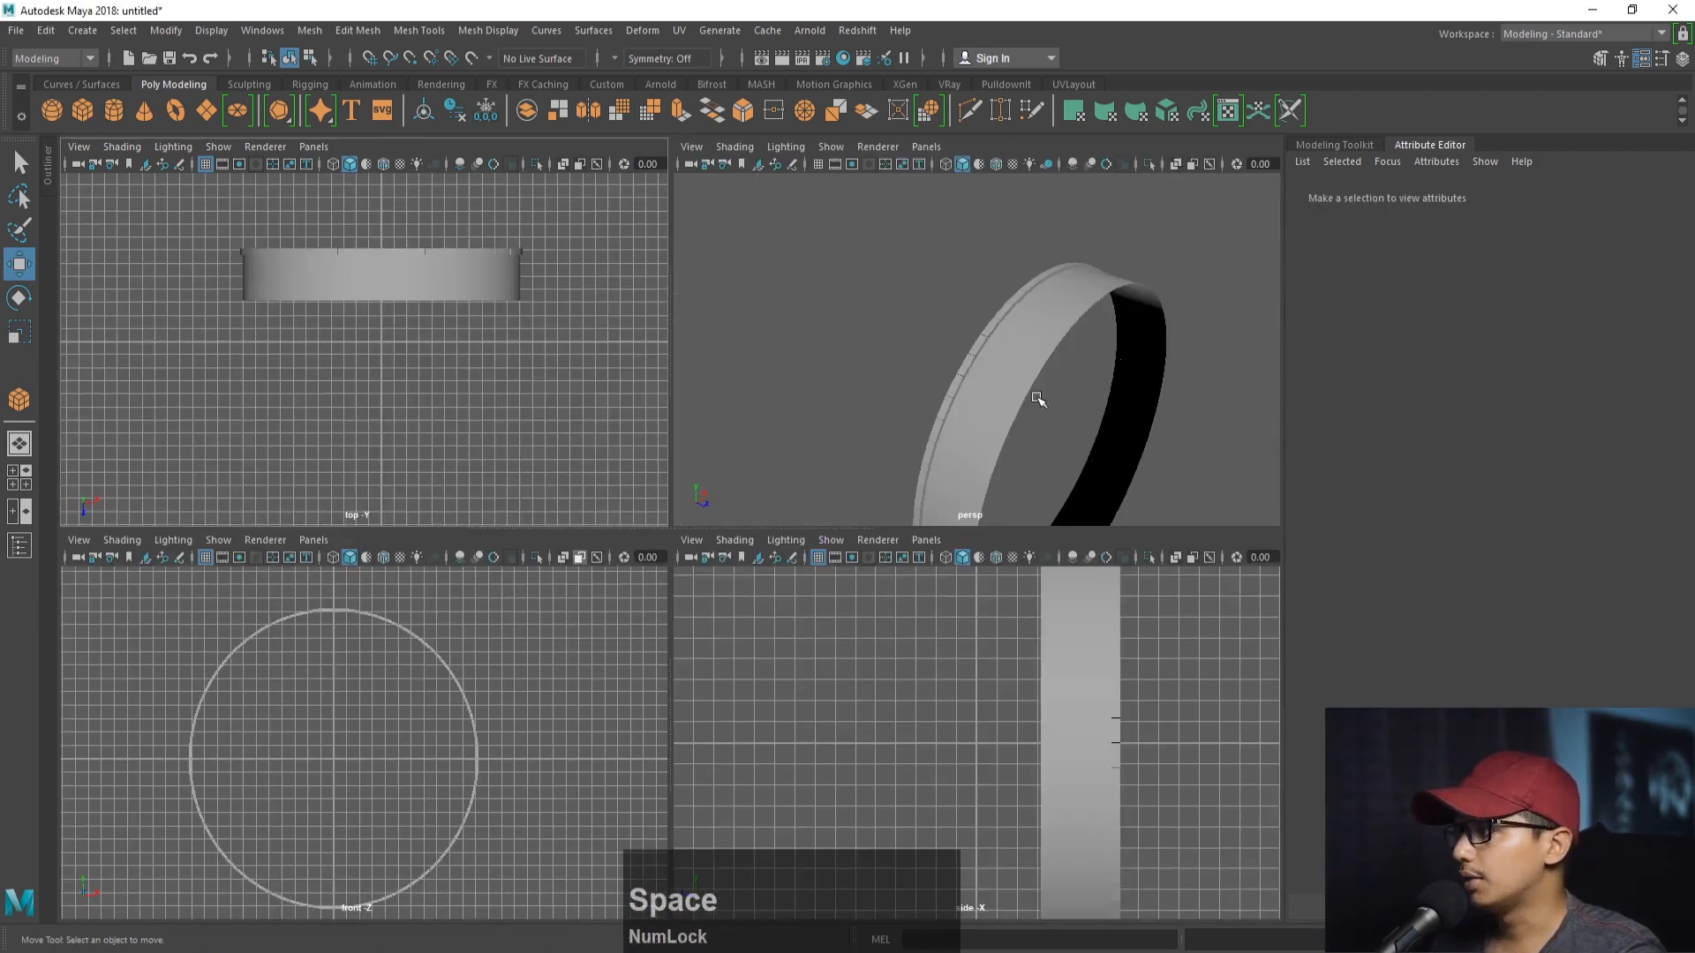
{"action": "key", "text": "space"}
{"action": "right_click_drag", "start_coordinate": [977, 424], "coordinate": [836, 591], "text": "alt"}
{"action": "middle_click_drag", "start_coordinate": [836, 591], "coordinate": [693, 559], "text": "alt"}
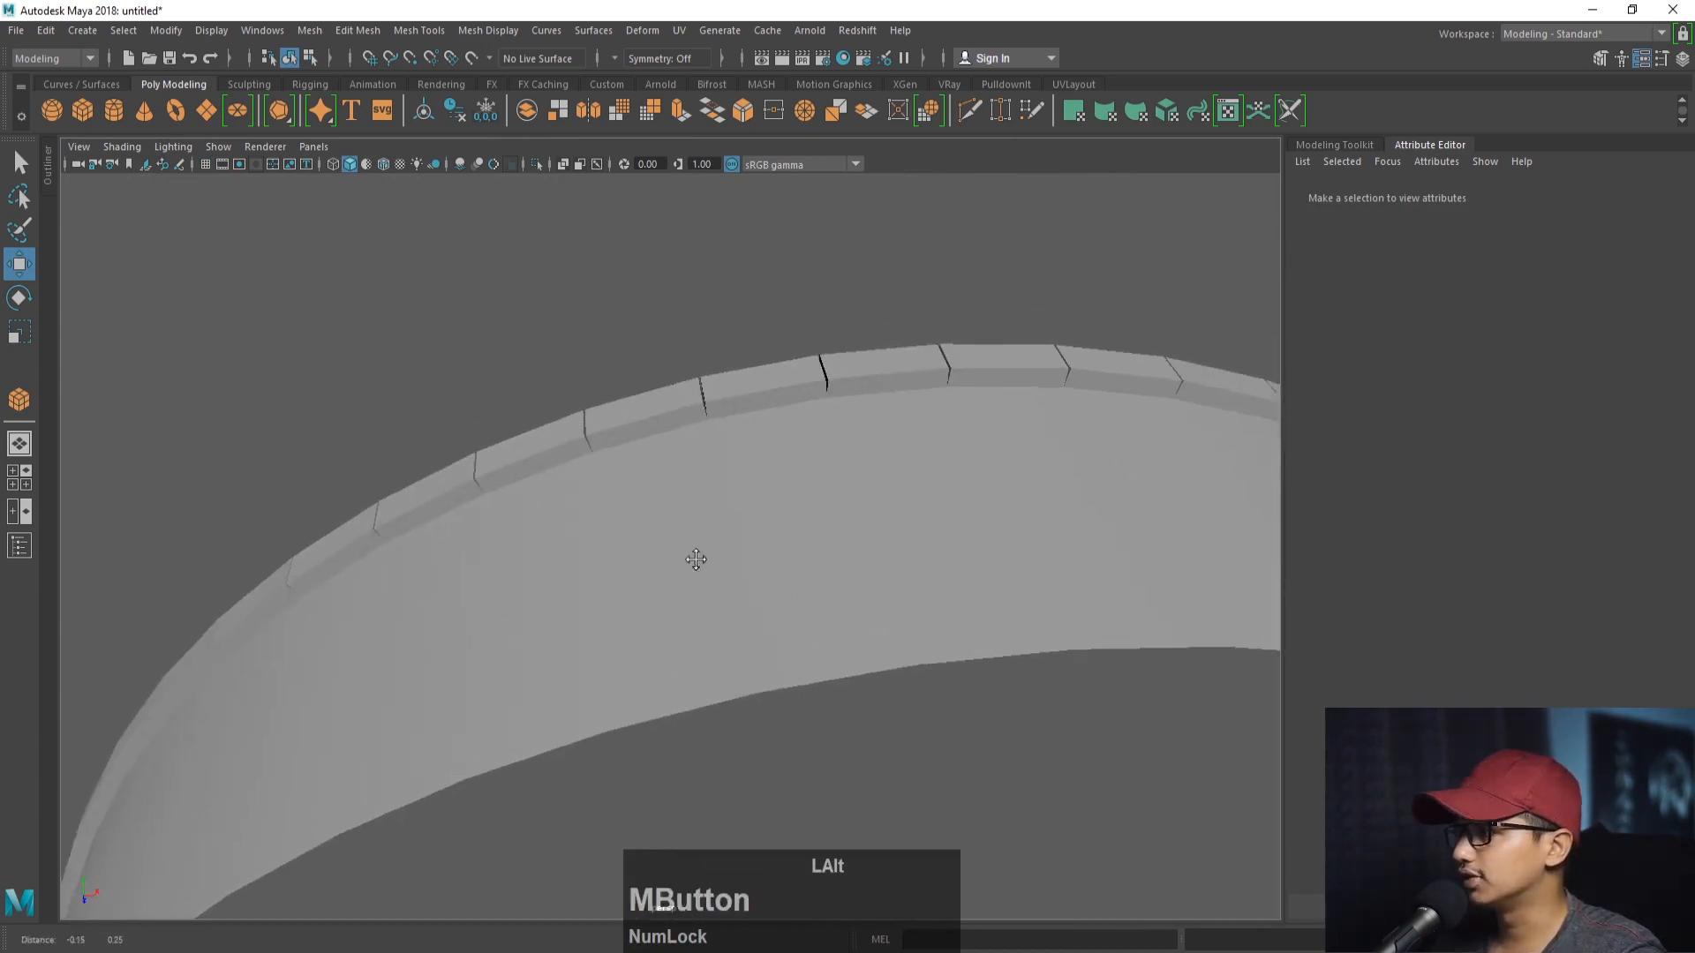
{"action": "right_click_drag", "start_coordinate": [692, 559], "coordinate": [820, 691], "text": "alt"}
{"action": "left_click_drag", "start_coordinate": [819, 692], "coordinate": [844, 711], "text": "alt"}
{"action": "left_click", "coordinate": [715, 382]}
{"action": "middle_click_drag", "start_coordinate": [717, 389], "coordinate": [722, 450], "text": "alt"}
{"action": "left_click_drag", "start_coordinate": [722, 450], "coordinate": [759, 508], "text": "alt"}
{"action": "middle_click_drag", "start_coordinate": [693, 515], "coordinate": [733, 507], "text": "alt"}
{"action": "left_click_drag", "start_coordinate": [732, 506], "coordinate": [791, 521], "text": "alt"}
{"action": "middle_click_drag", "start_coordinate": [791, 522], "coordinate": [439, 646], "text": "alt"}
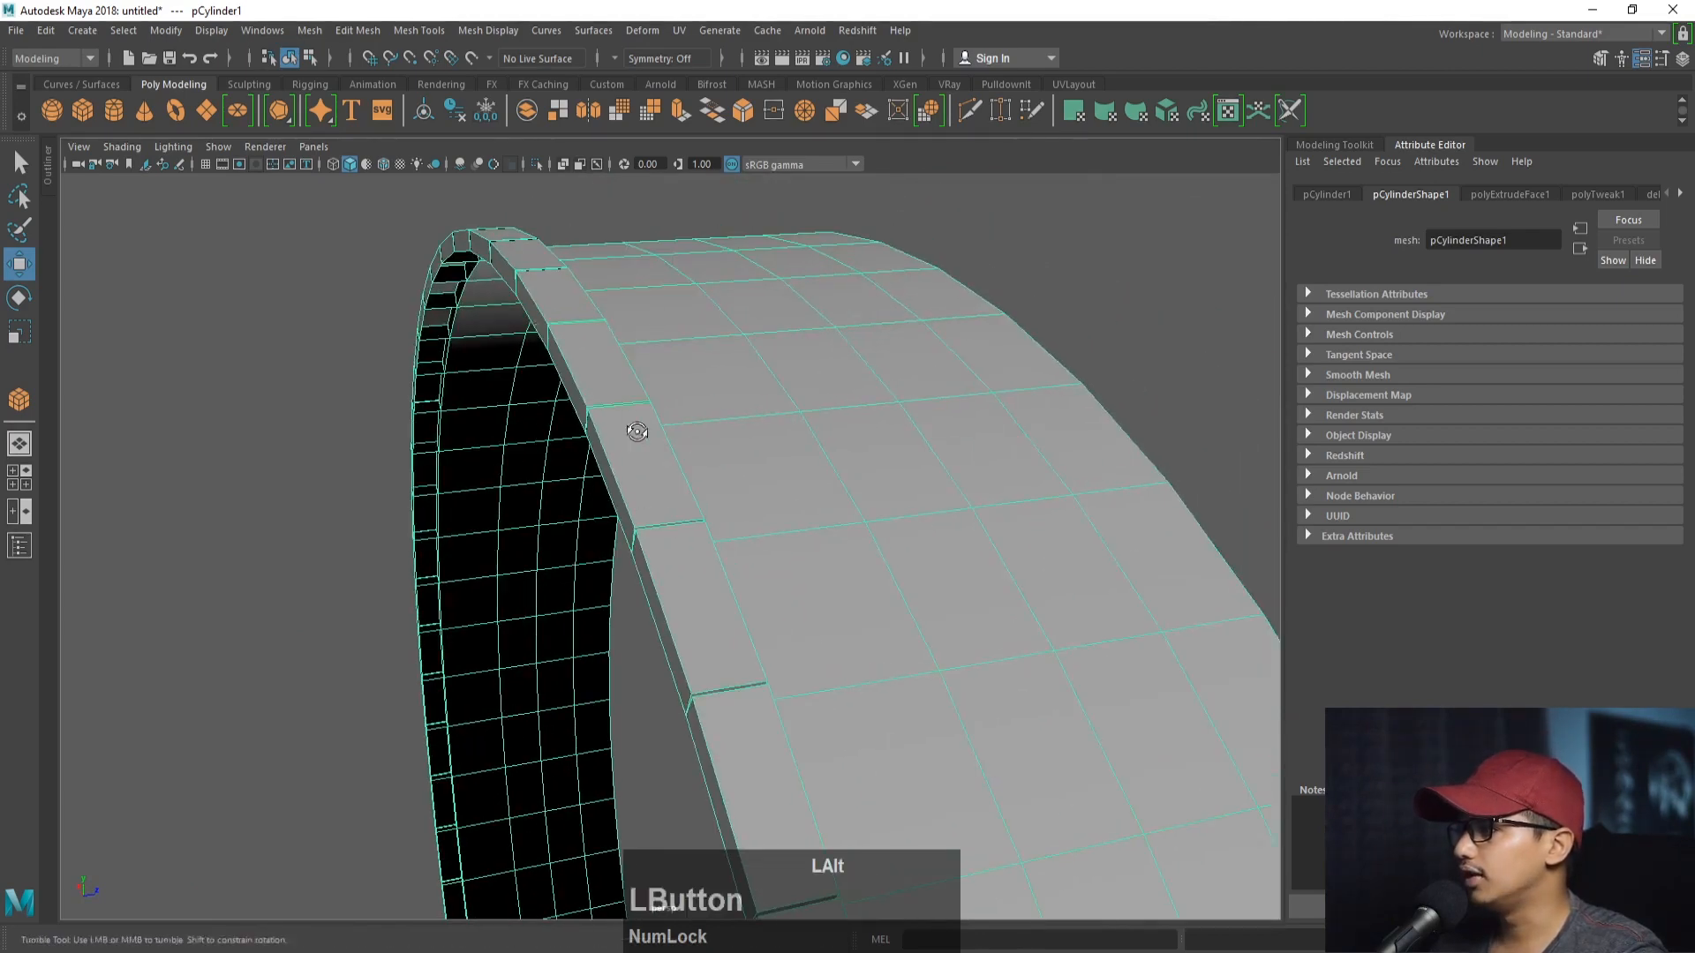
{"action": "left_click_drag", "start_coordinate": [636, 427], "coordinate": [624, 500], "text": "alt"}
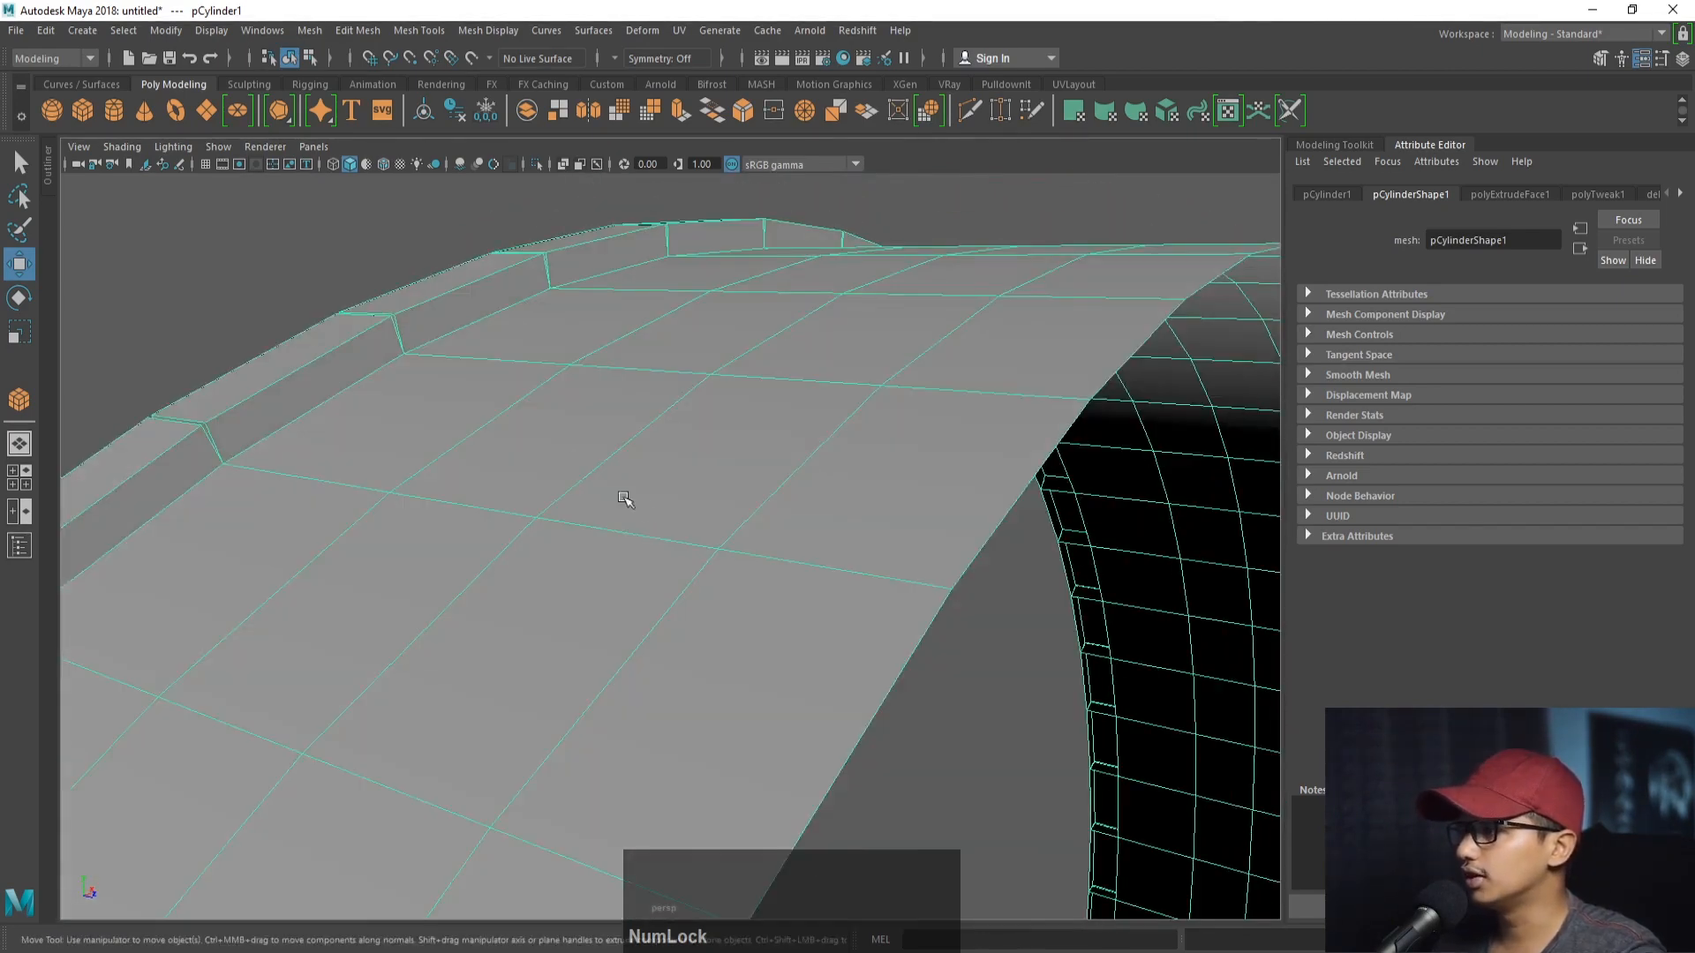
- Undo back through the block experiment and the rim extrusion settings, until the loop of rim faces is flat and selected again
{"action": "key", "text": "ctrl+z"}
{"action": "key", "text": "ctrl+z"}
{"action": "key", "text": "ctrl+z"}
{"action": "key", "text": "ctrl+z"}
{"action": "key", "text": "ctrl+z"}
{"action": "key", "text": "ctrl+z"}
{"action": "key", "text": "ctrl+z"}
{"action": "key", "text": "ctrl+z"}
{"action": "key", "text": "ctrl+z"}
{"action": "key", "text": "ctrl+z"}
{"action": "key", "text": "ctrl+z"}
{"action": "key", "text": "ctrl+z"}
{"action": "key", "text": "ctrl+z"}
{"action": "key", "text": "ctrl+z"}
{"action": "key", "text": "ctrl+z"}
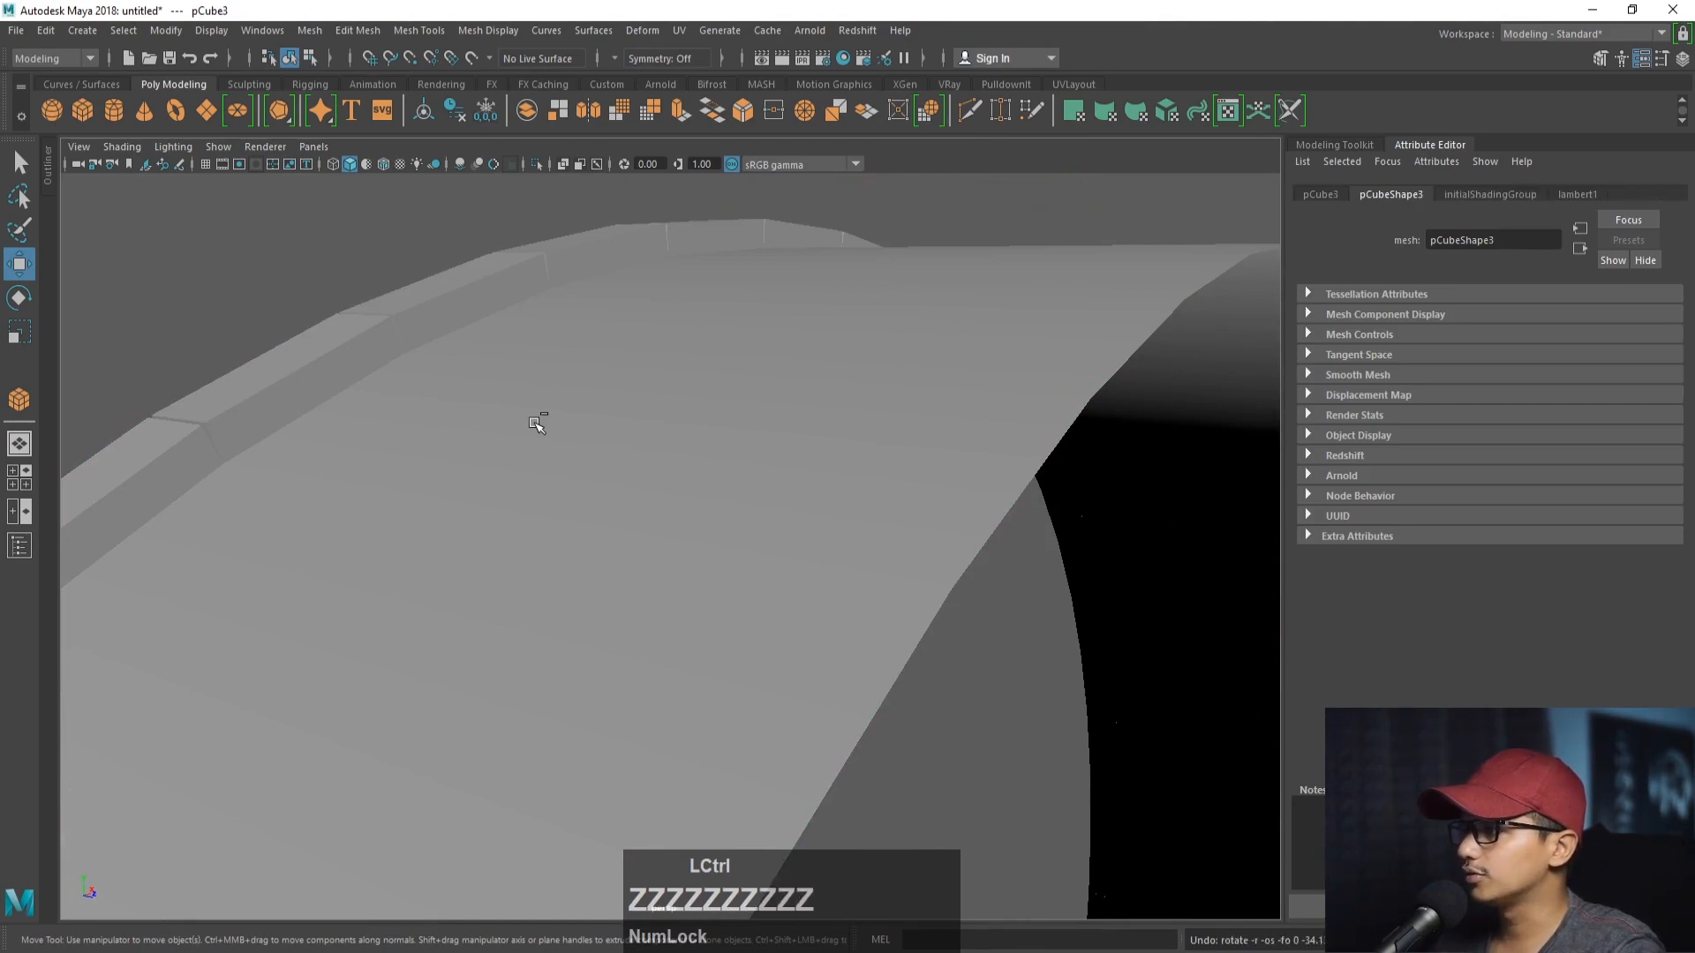
{"action": "key", "text": "ctrl+z"}
{"action": "key", "text": "ctrl+z"}
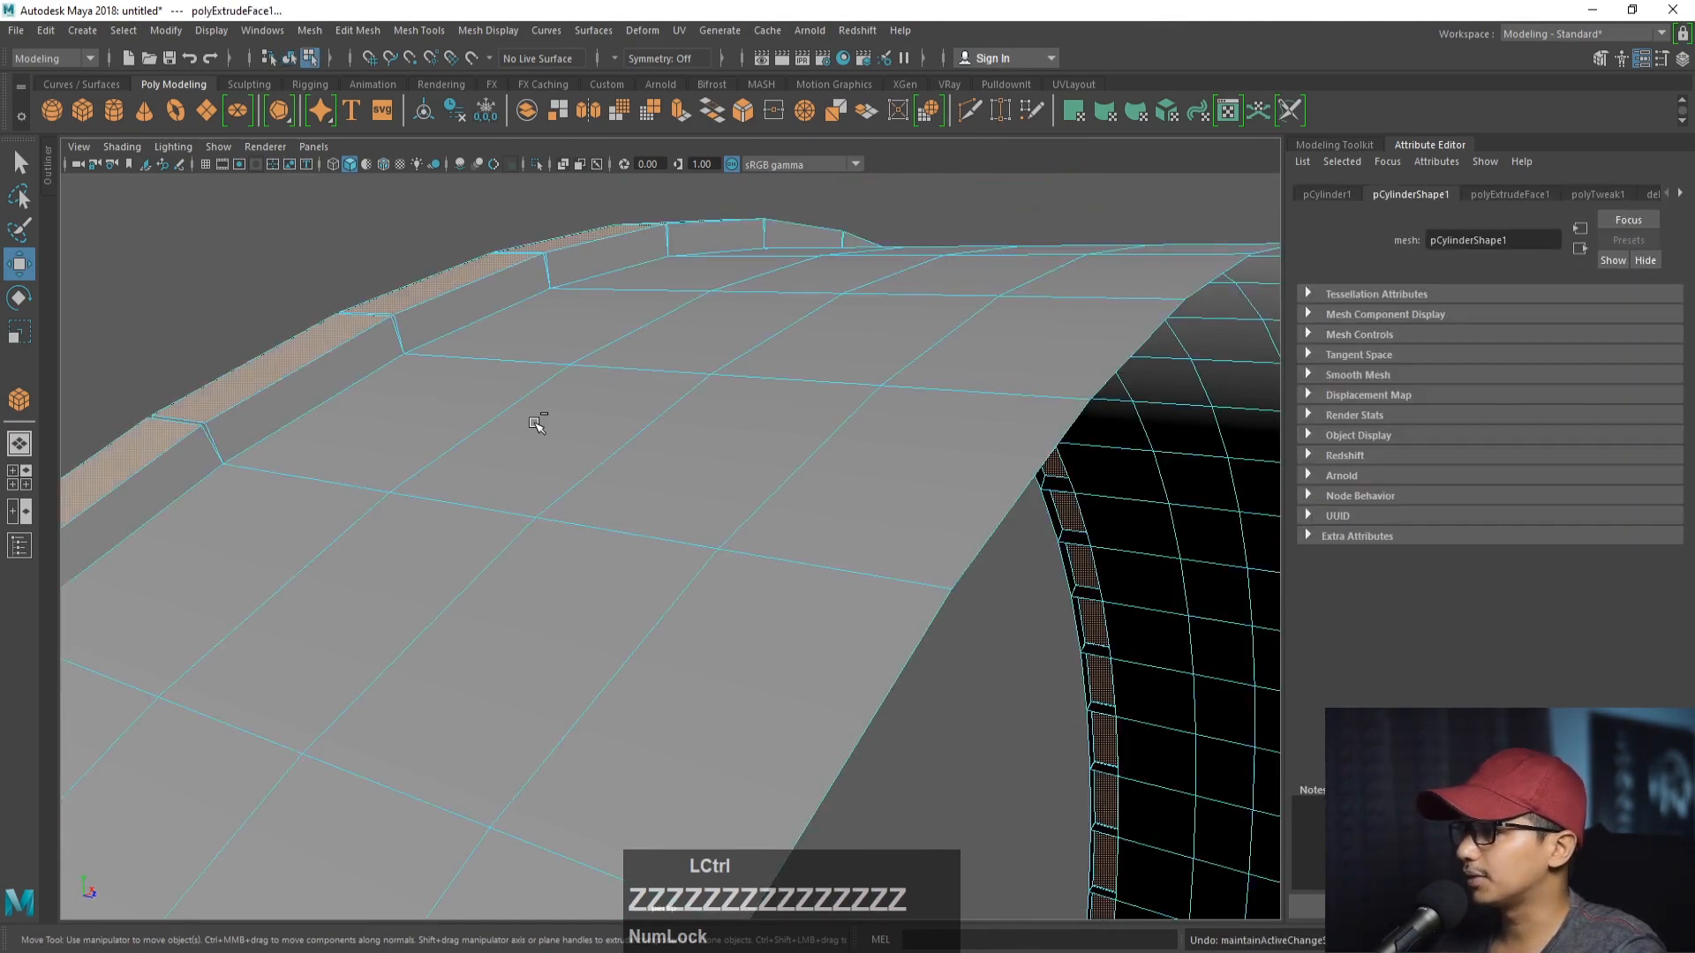
- Extrude the selected rim faces individually with a Local Translate Z of 0.2
{"action": "middle_click_drag", "start_coordinate": [532, 419], "coordinate": [594, 458], "text": "alt"}
{"action": "right_click_drag", "start_coordinate": [594, 458], "coordinate": [641, 520], "text": "alt"}
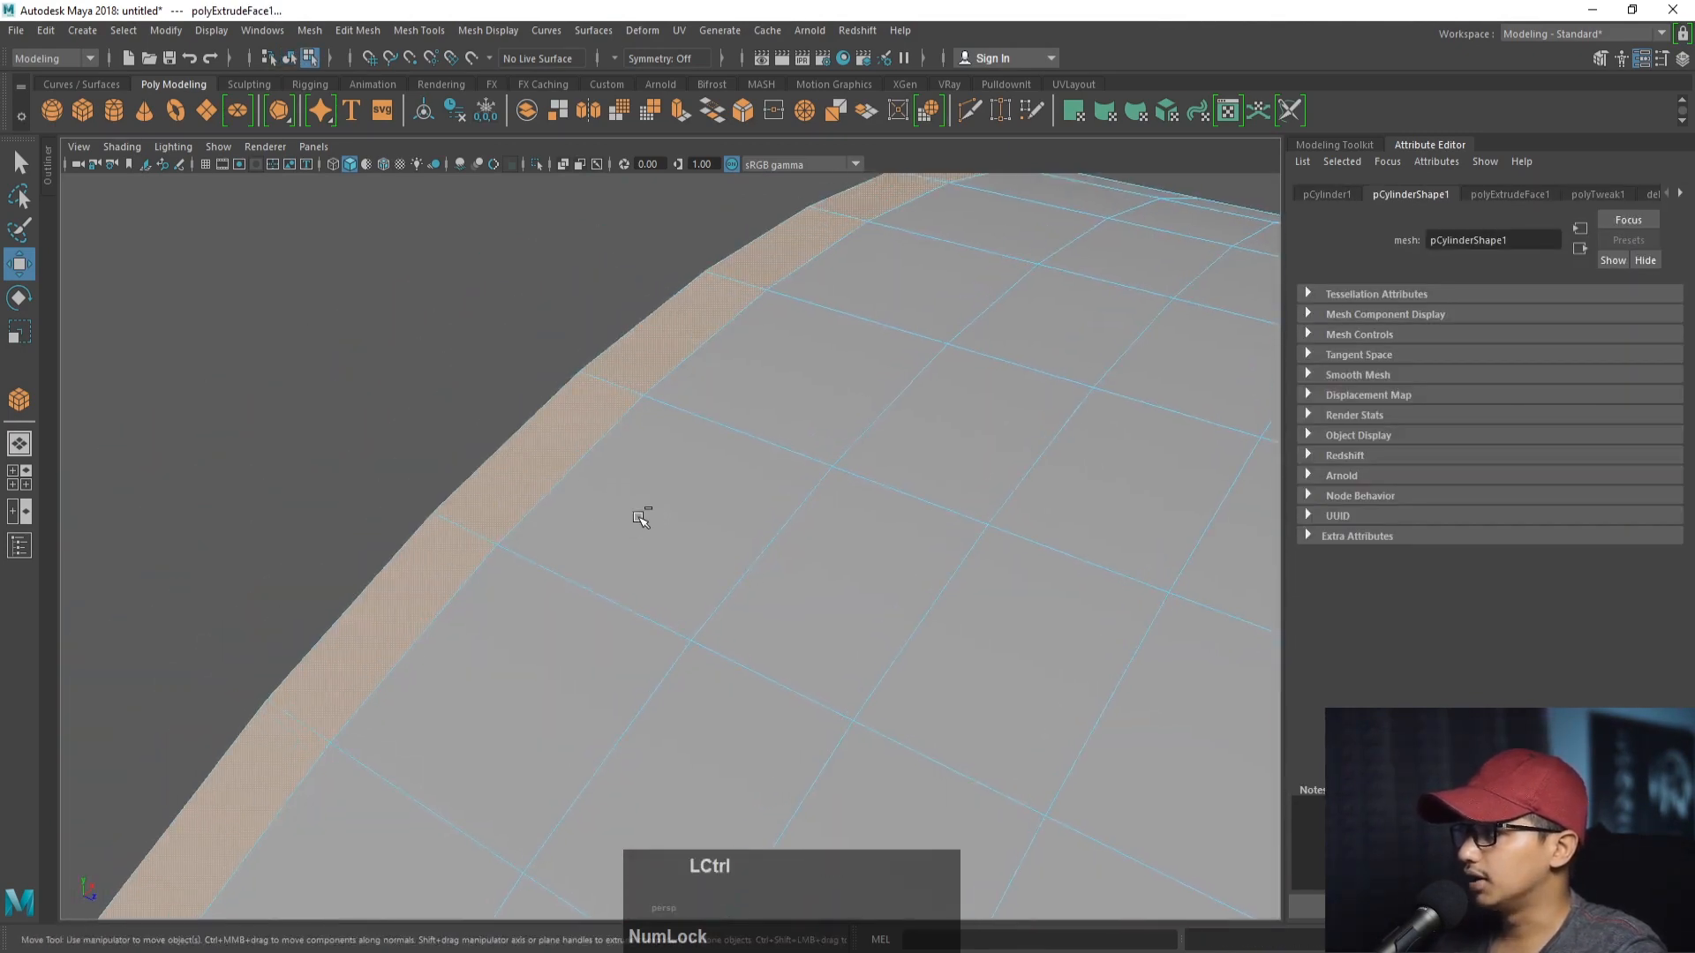
{"action": "key", "text": "ctrl+e"}
{"action": "left_click_drag", "start_coordinate": [681, 511], "coordinate": [1093, 462], "text": "alt"}
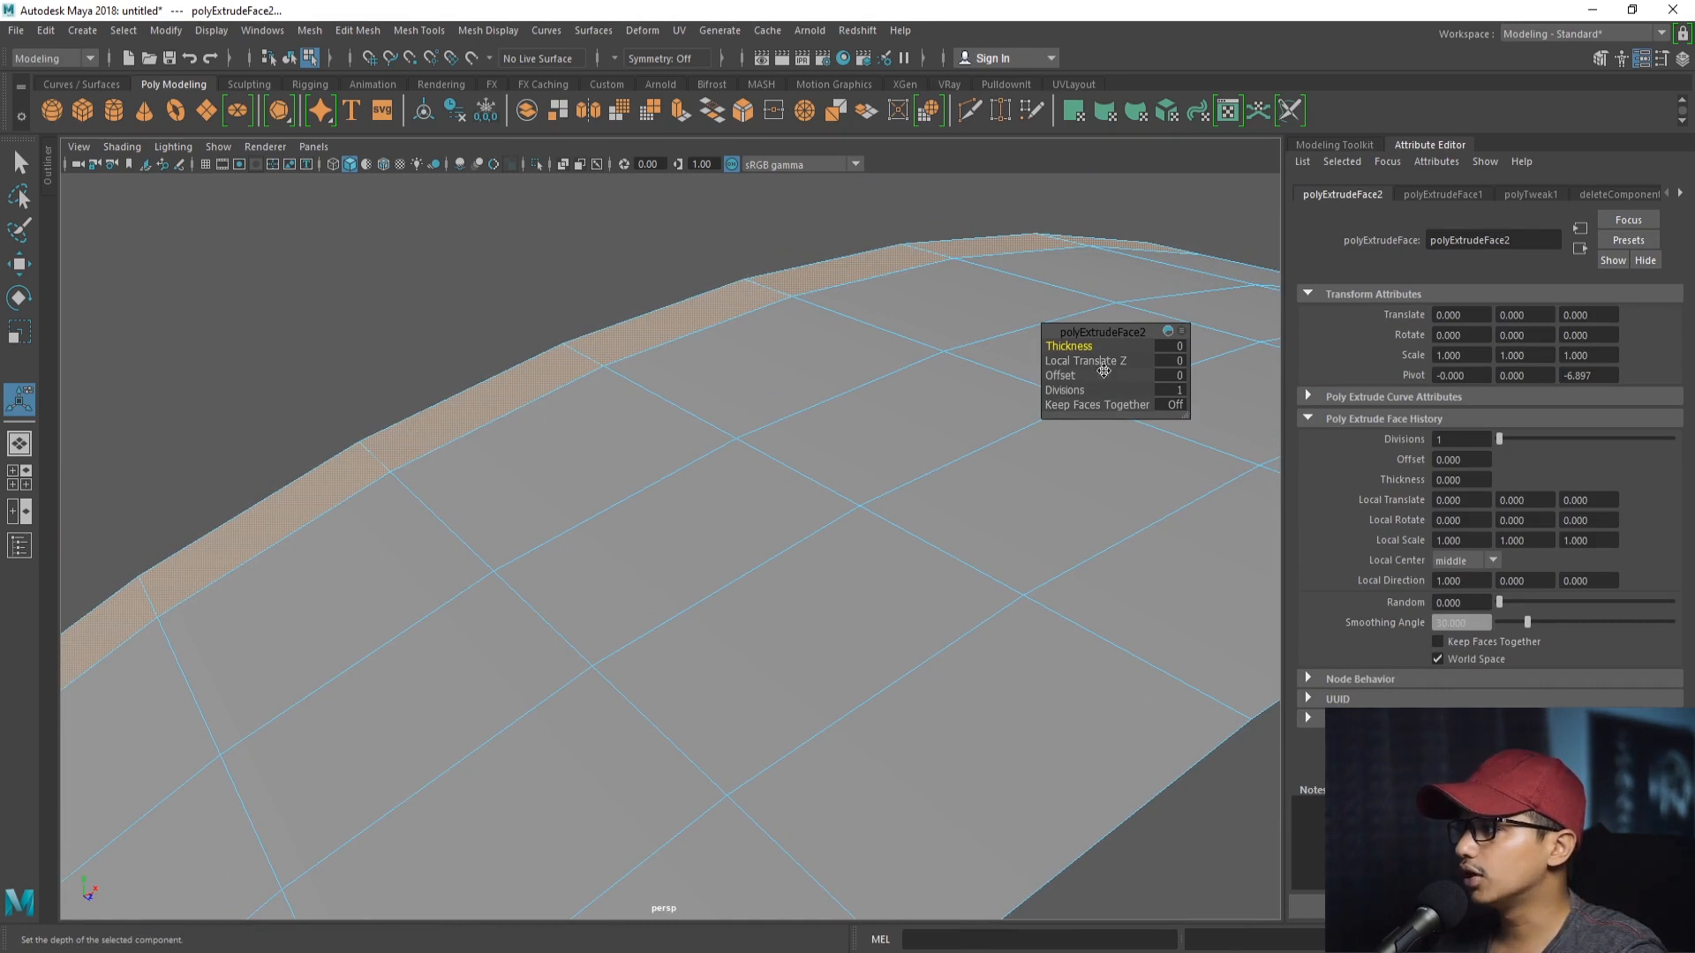
{"action": "left_click", "coordinate": [1174, 365]}
{"action": "type", "text": "0.2"}
{"action": "key", "text": "Return"}
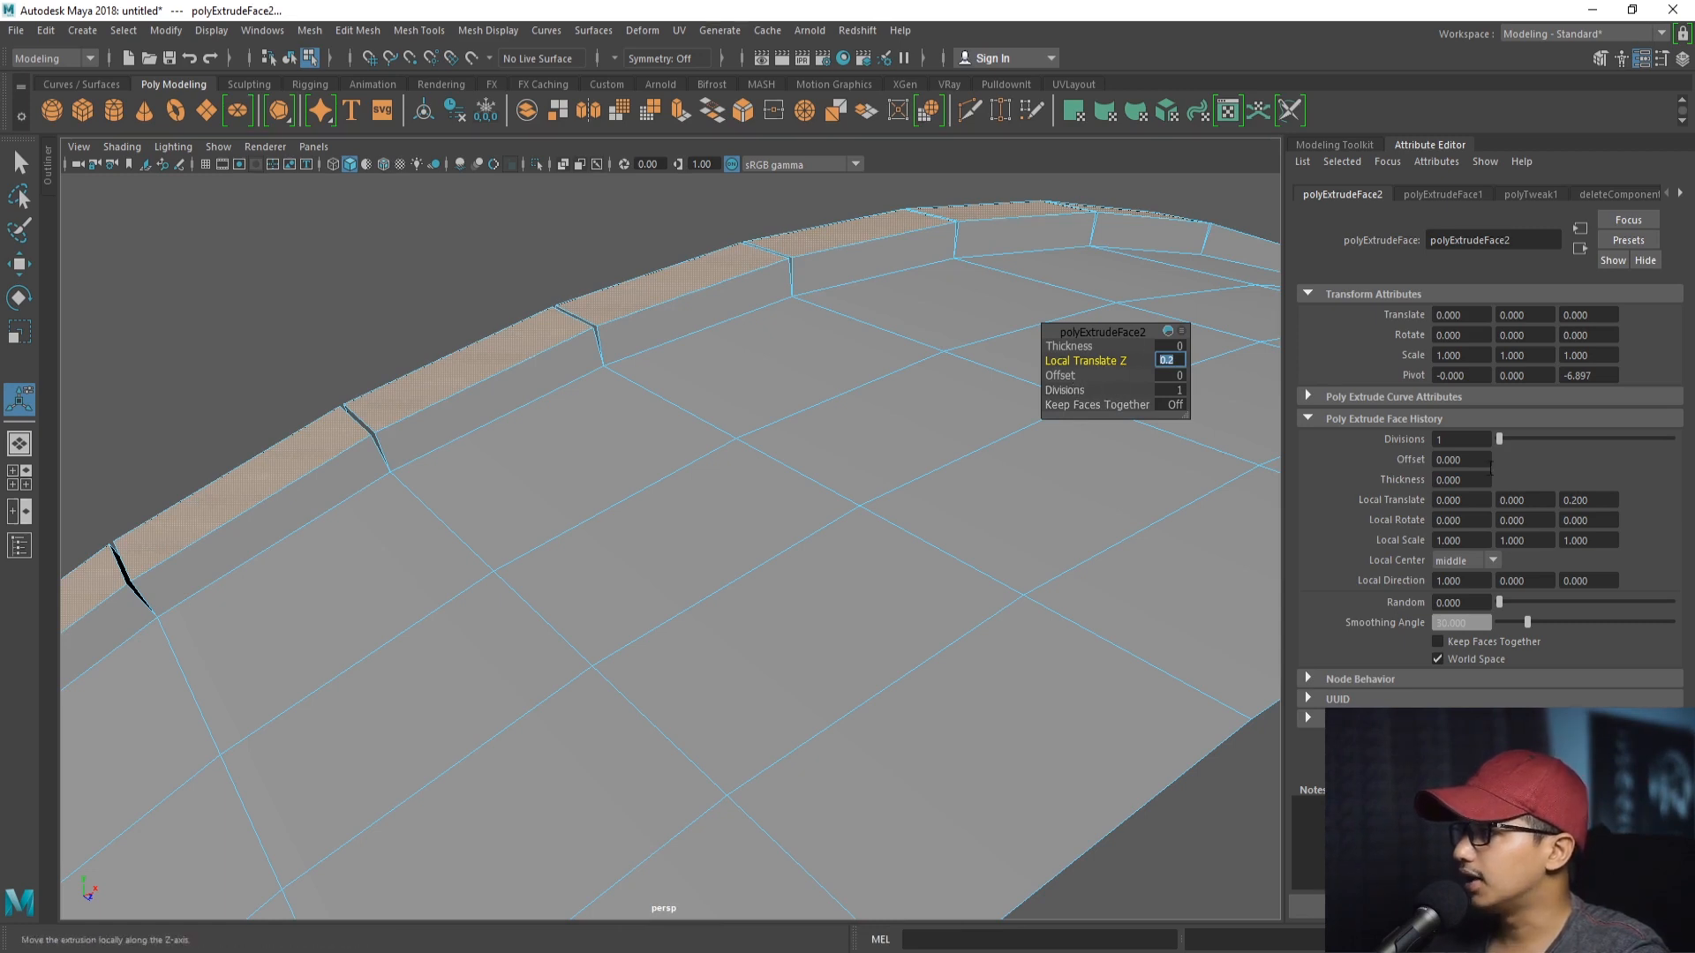
- Try an offset of 0.03 on the rim extrusion, undo it, and set the extrusion's divisions to 3
{"action": "left_click_drag", "start_coordinate": [1490, 467], "coordinate": [1475, 463], "text": "ctrl"}
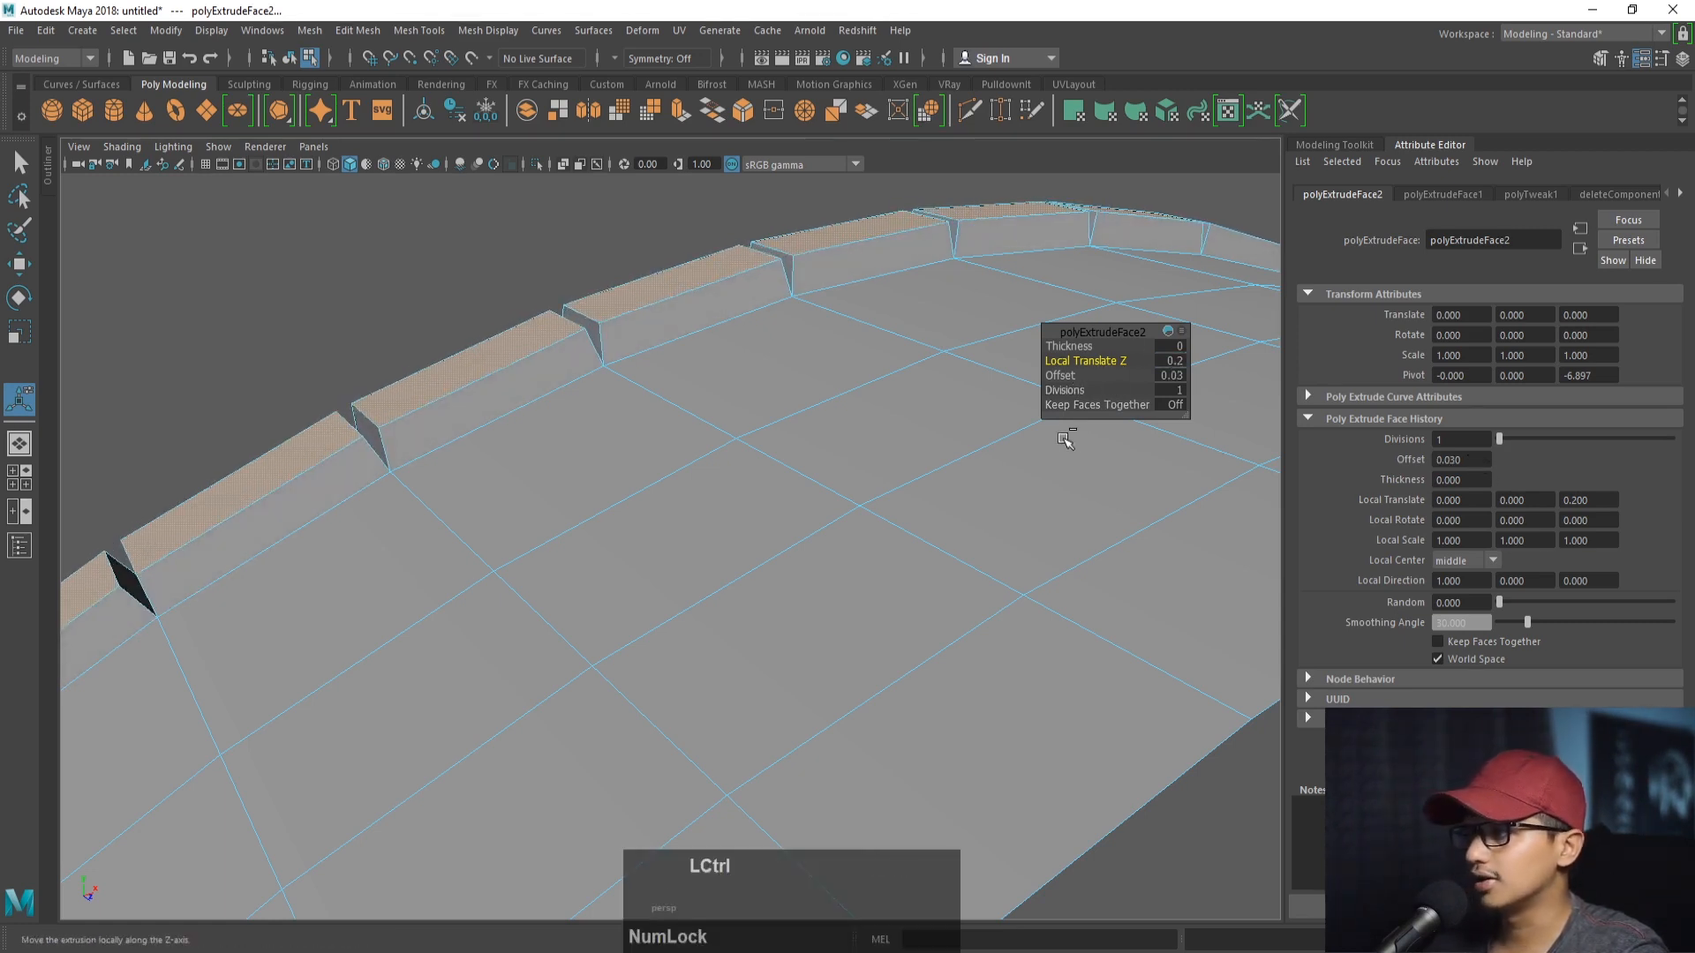
{"action": "key", "text": "ctrl+z"}
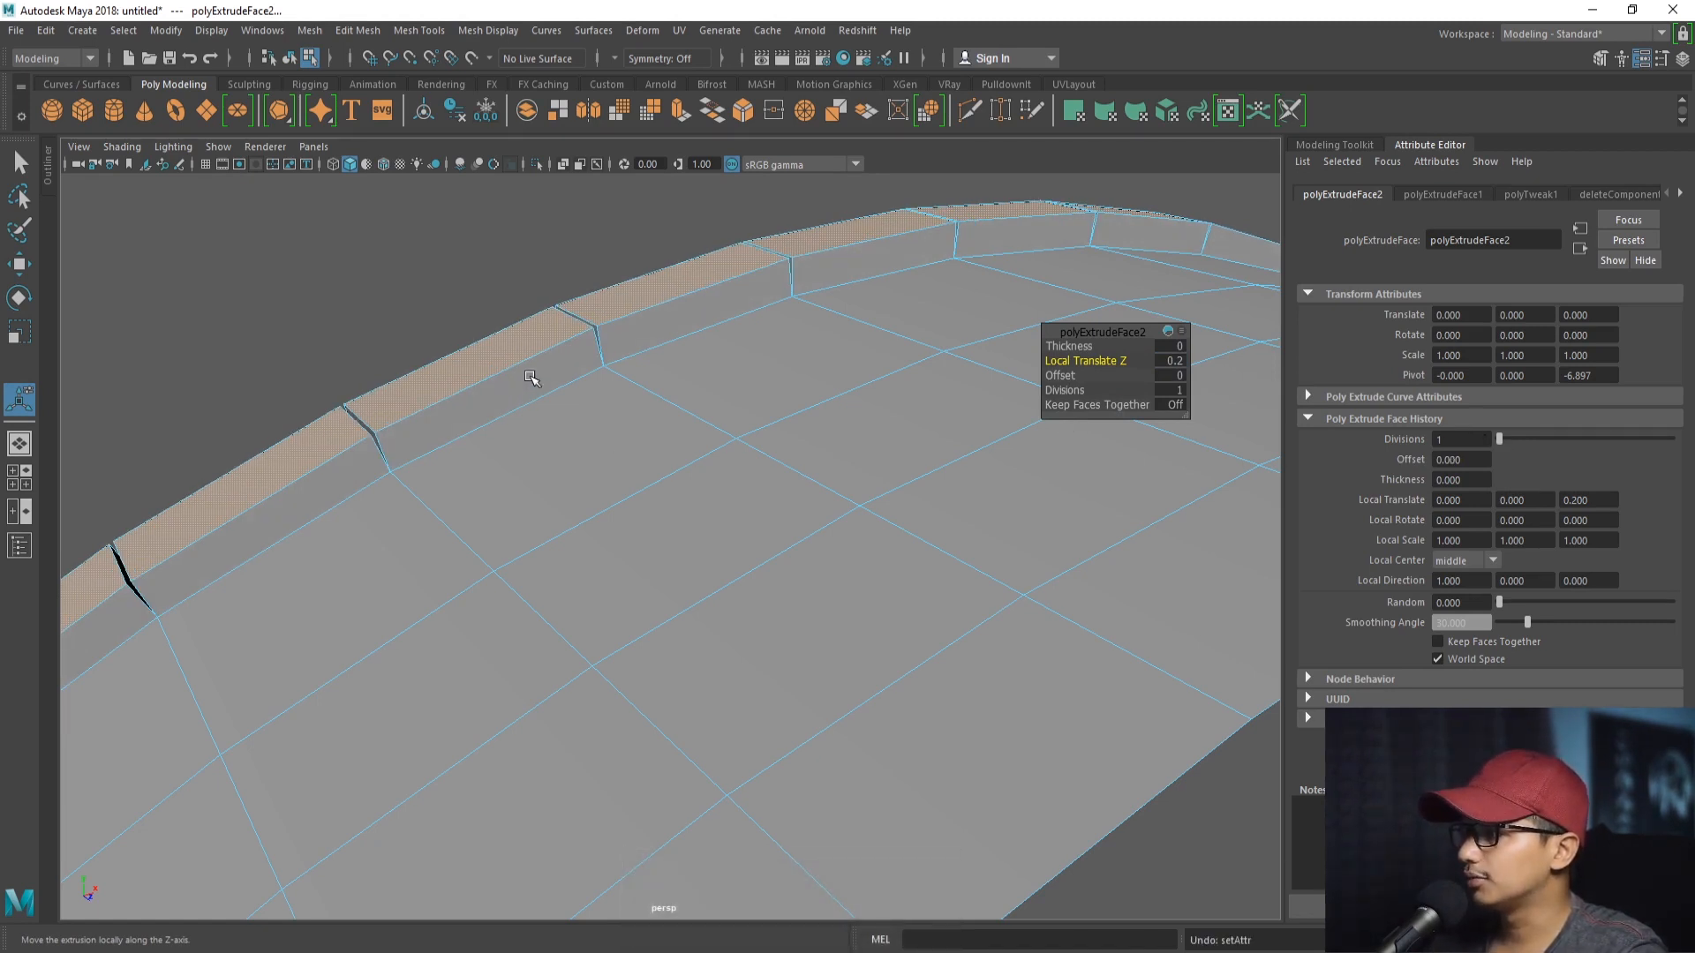
{"action": "left_click_drag", "start_coordinate": [1500, 440], "coordinate": [1514, 446]}
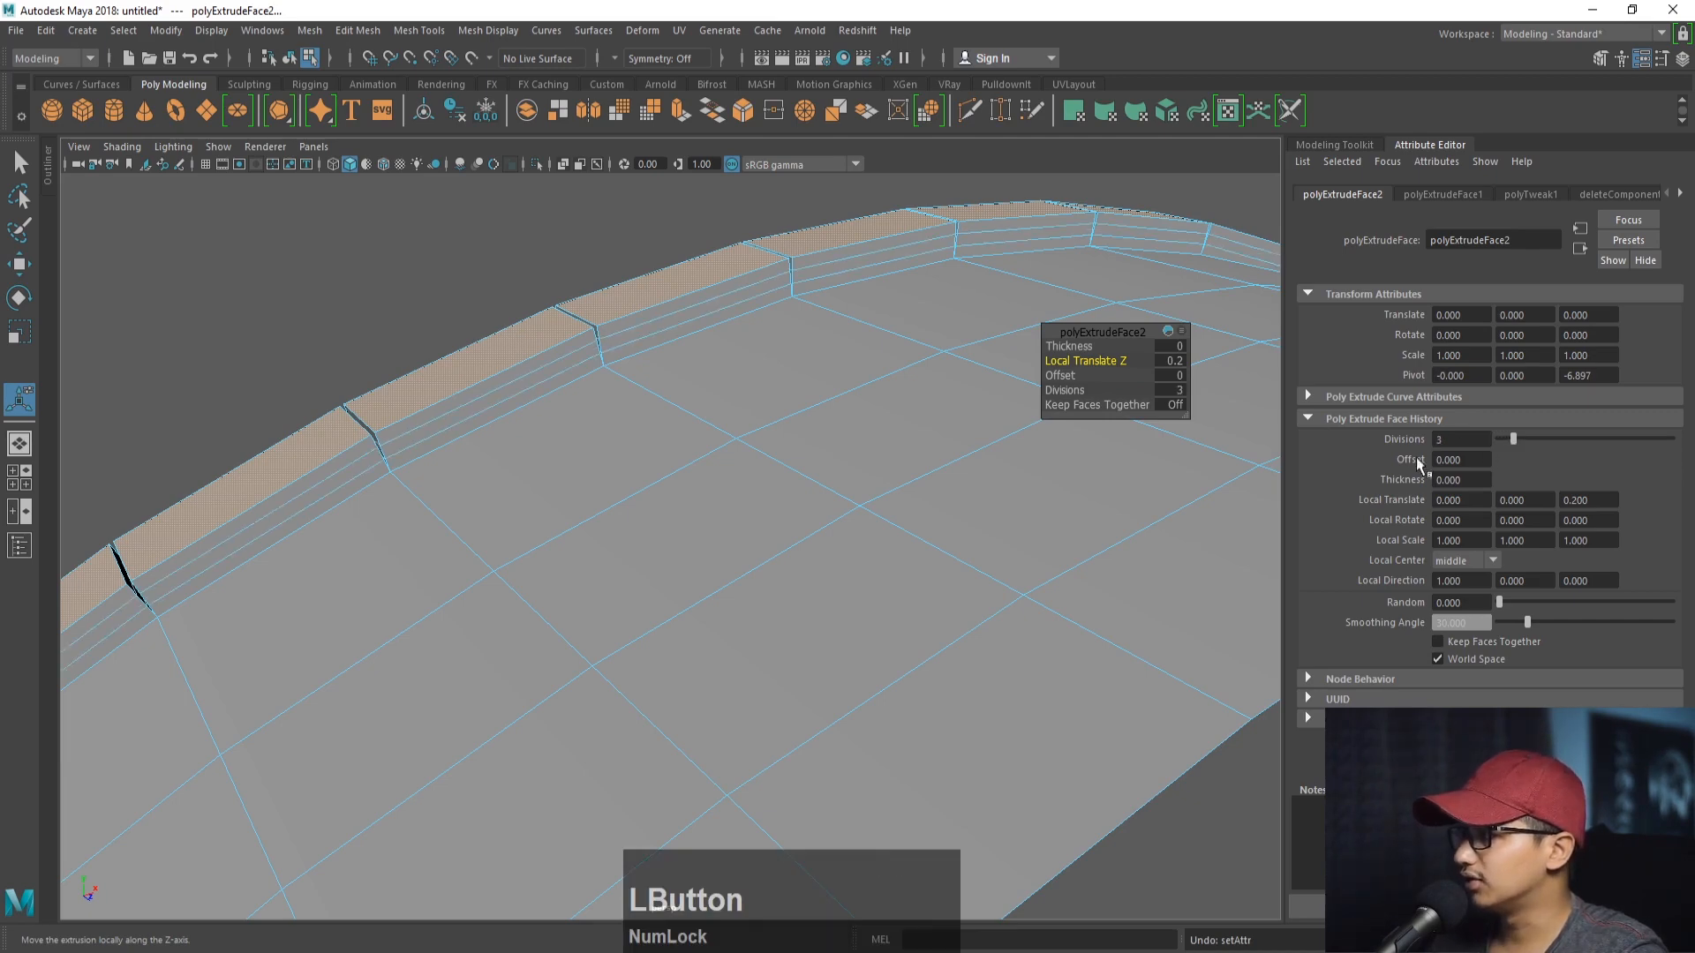
- Preview the ring smoothed, return to the unsmoothed display, and examine the gaps and divisions of the extruded rim segments
{"action": "left_click_drag", "start_coordinate": [700, 394], "coordinate": [776, 358], "text": "alt"}
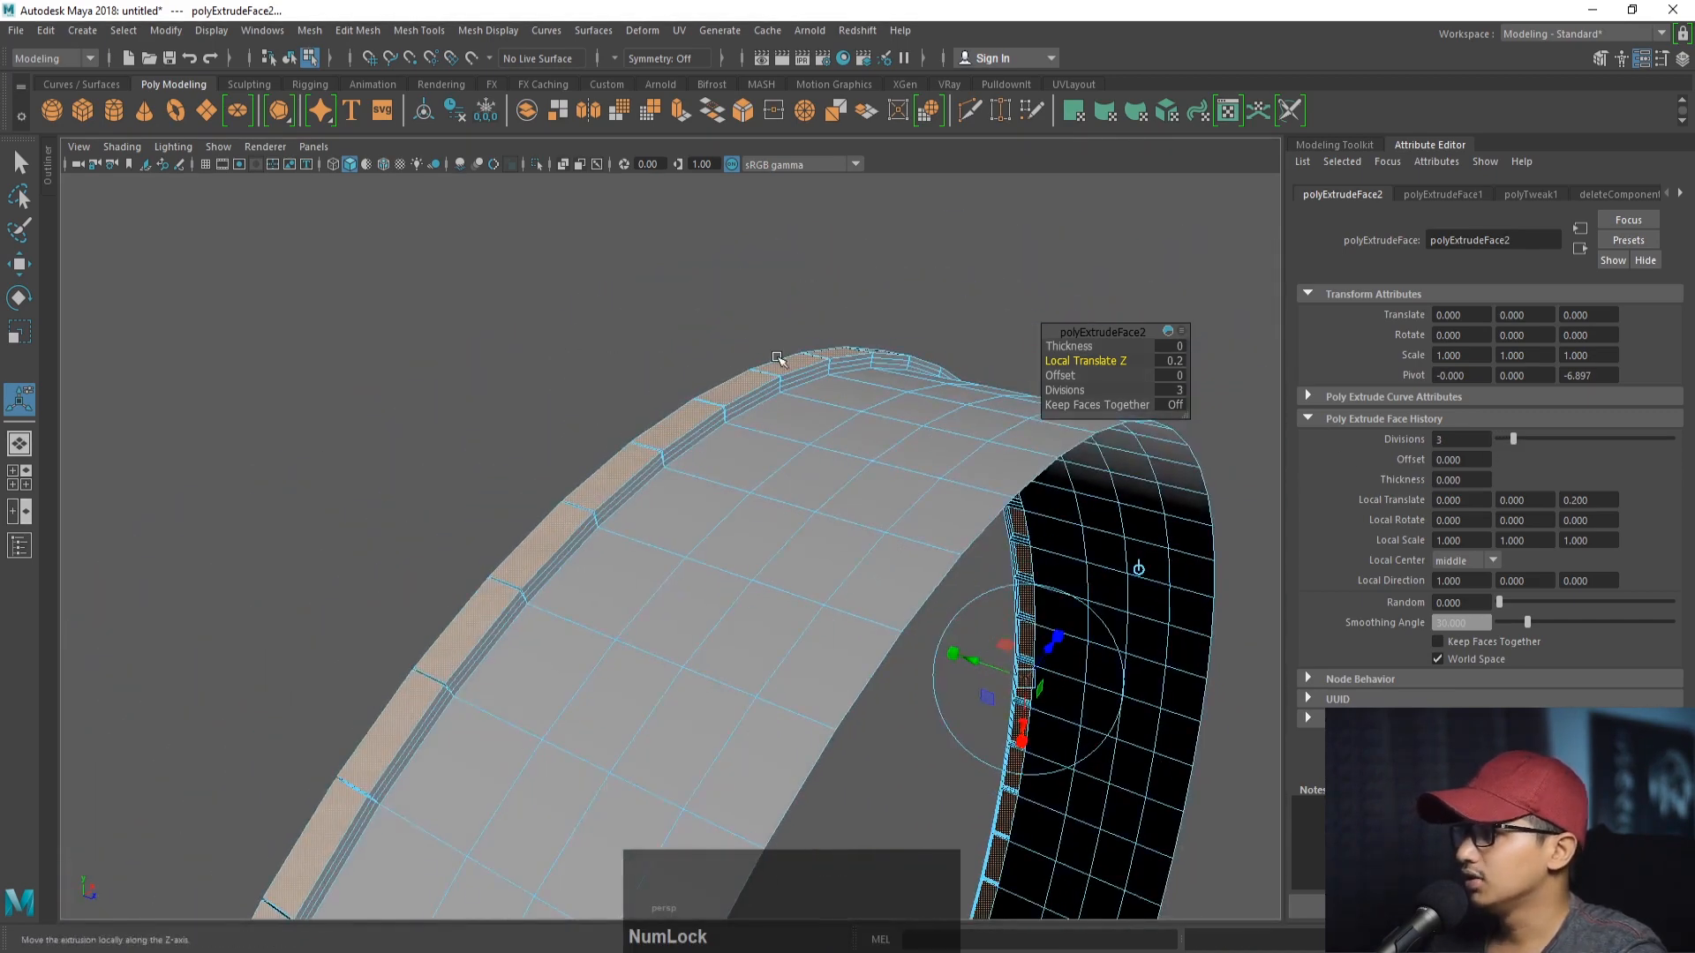
{"action": "key", "text": "3"}
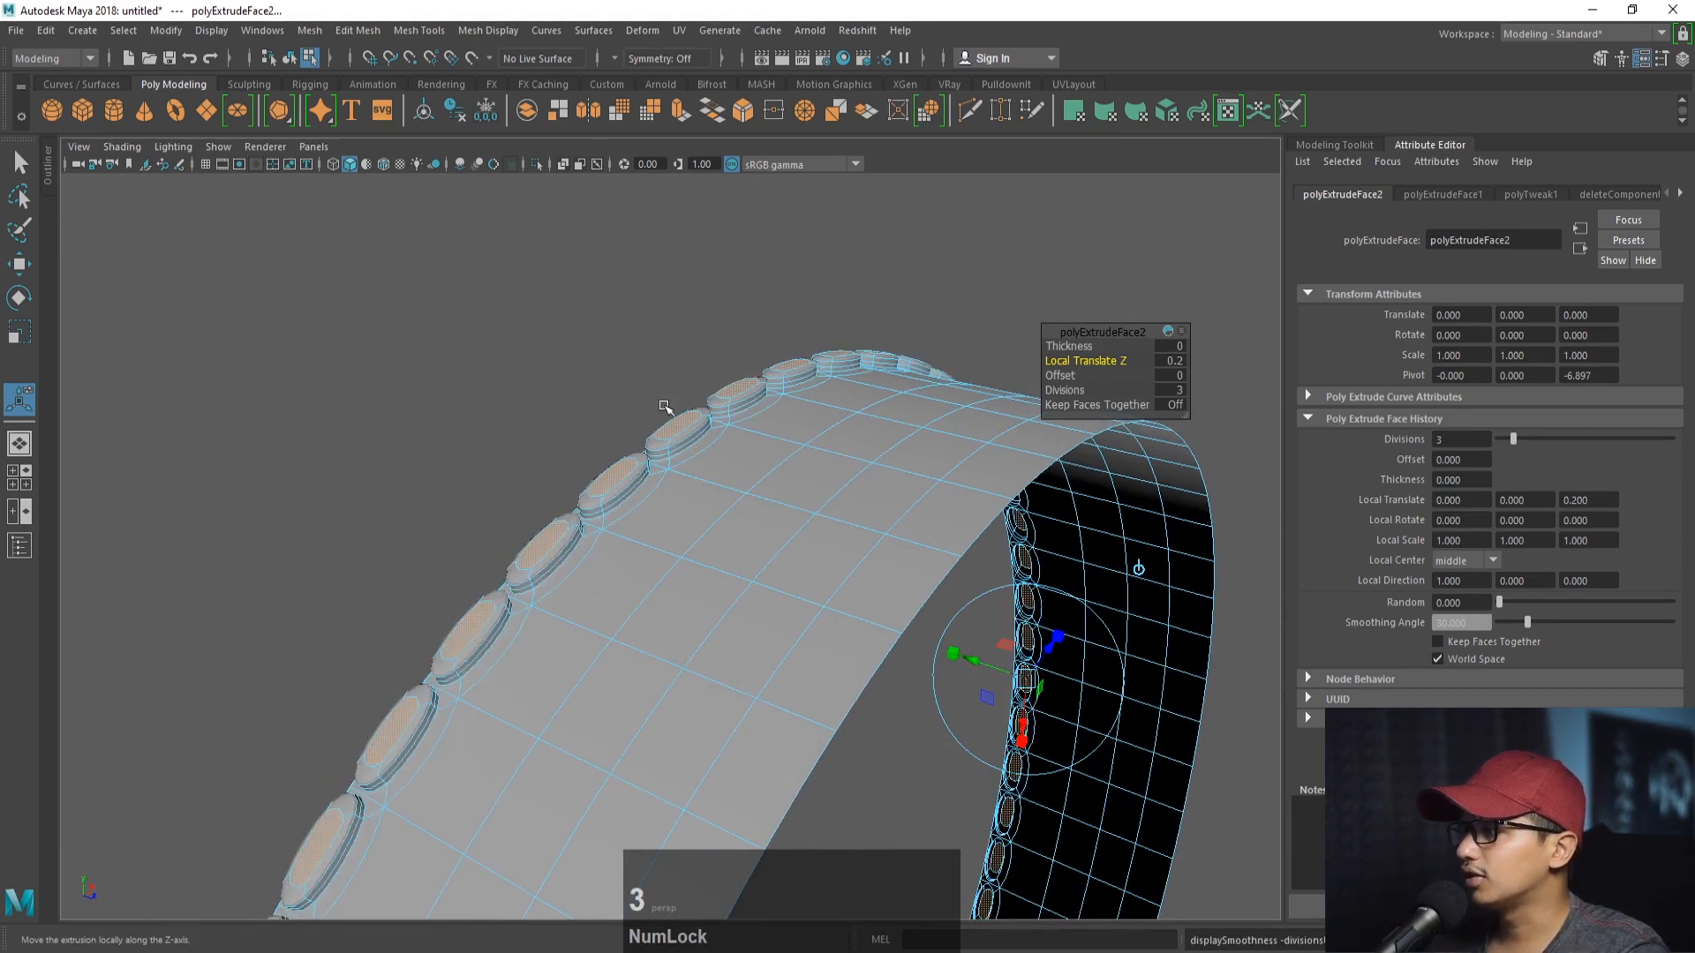
{"action": "left_click_drag", "start_coordinate": [756, 473], "coordinate": [632, 465], "text": "alt"}
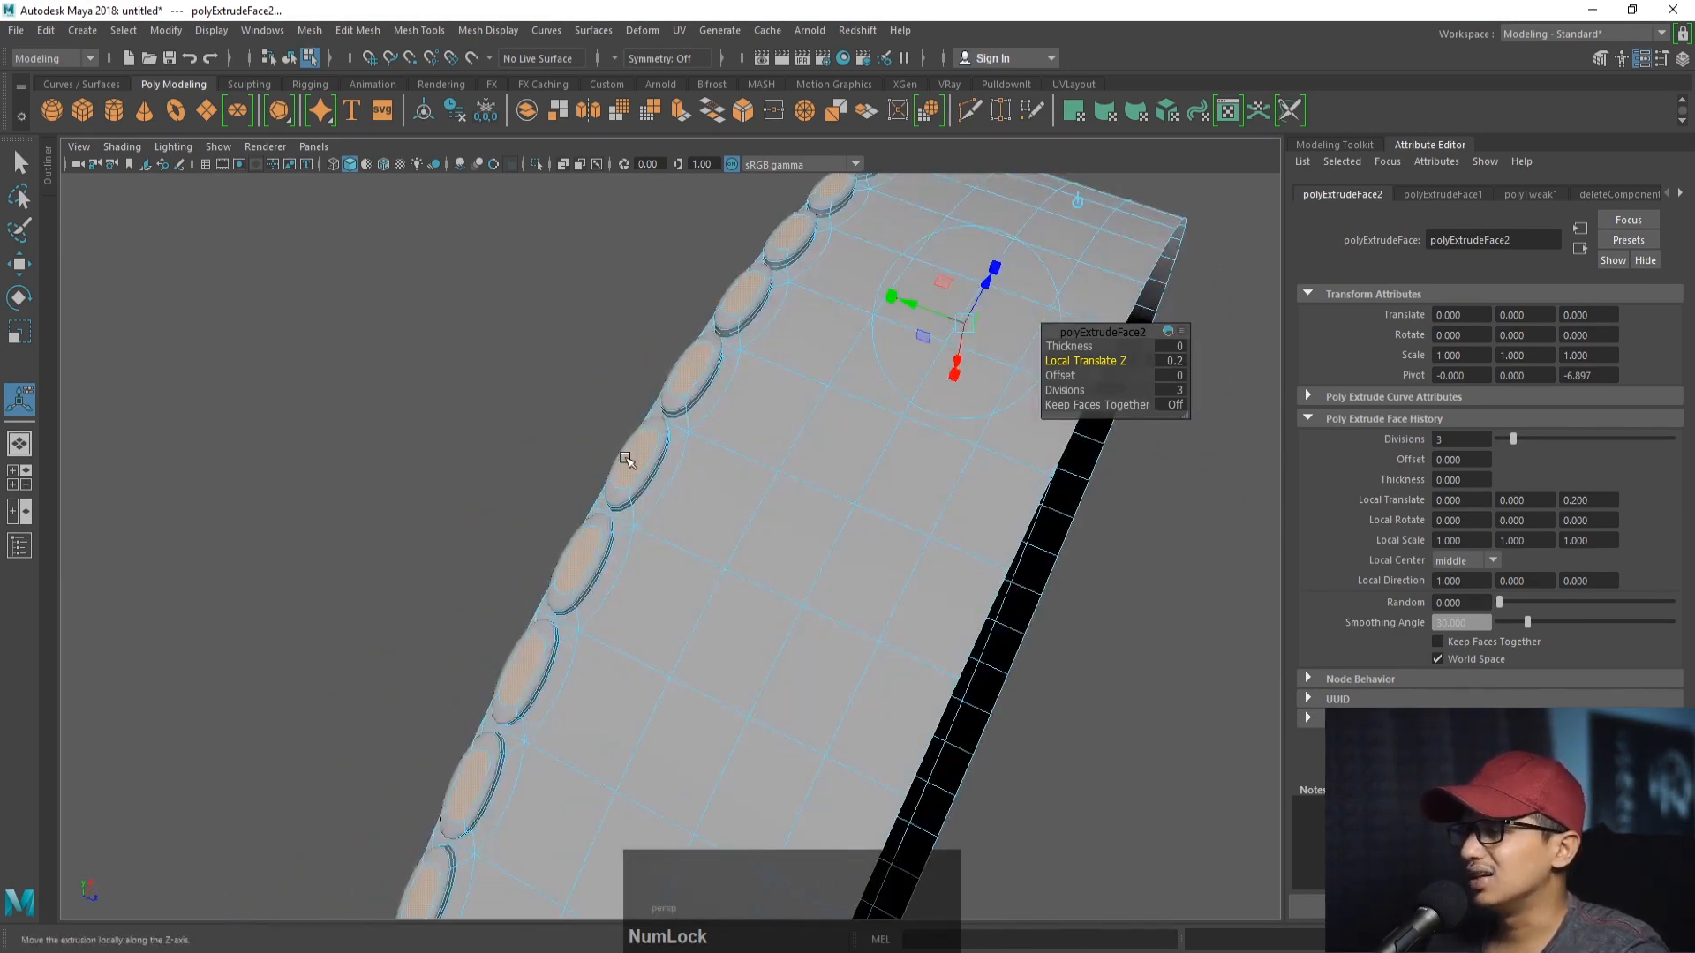
{"action": "key", "text": "1"}
{"action": "right_click_drag", "start_coordinate": [605, 444], "coordinate": [760, 545], "text": "alt"}
{"action": "left_click_drag", "start_coordinate": [760, 544], "coordinate": [663, 451], "text": "alt"}
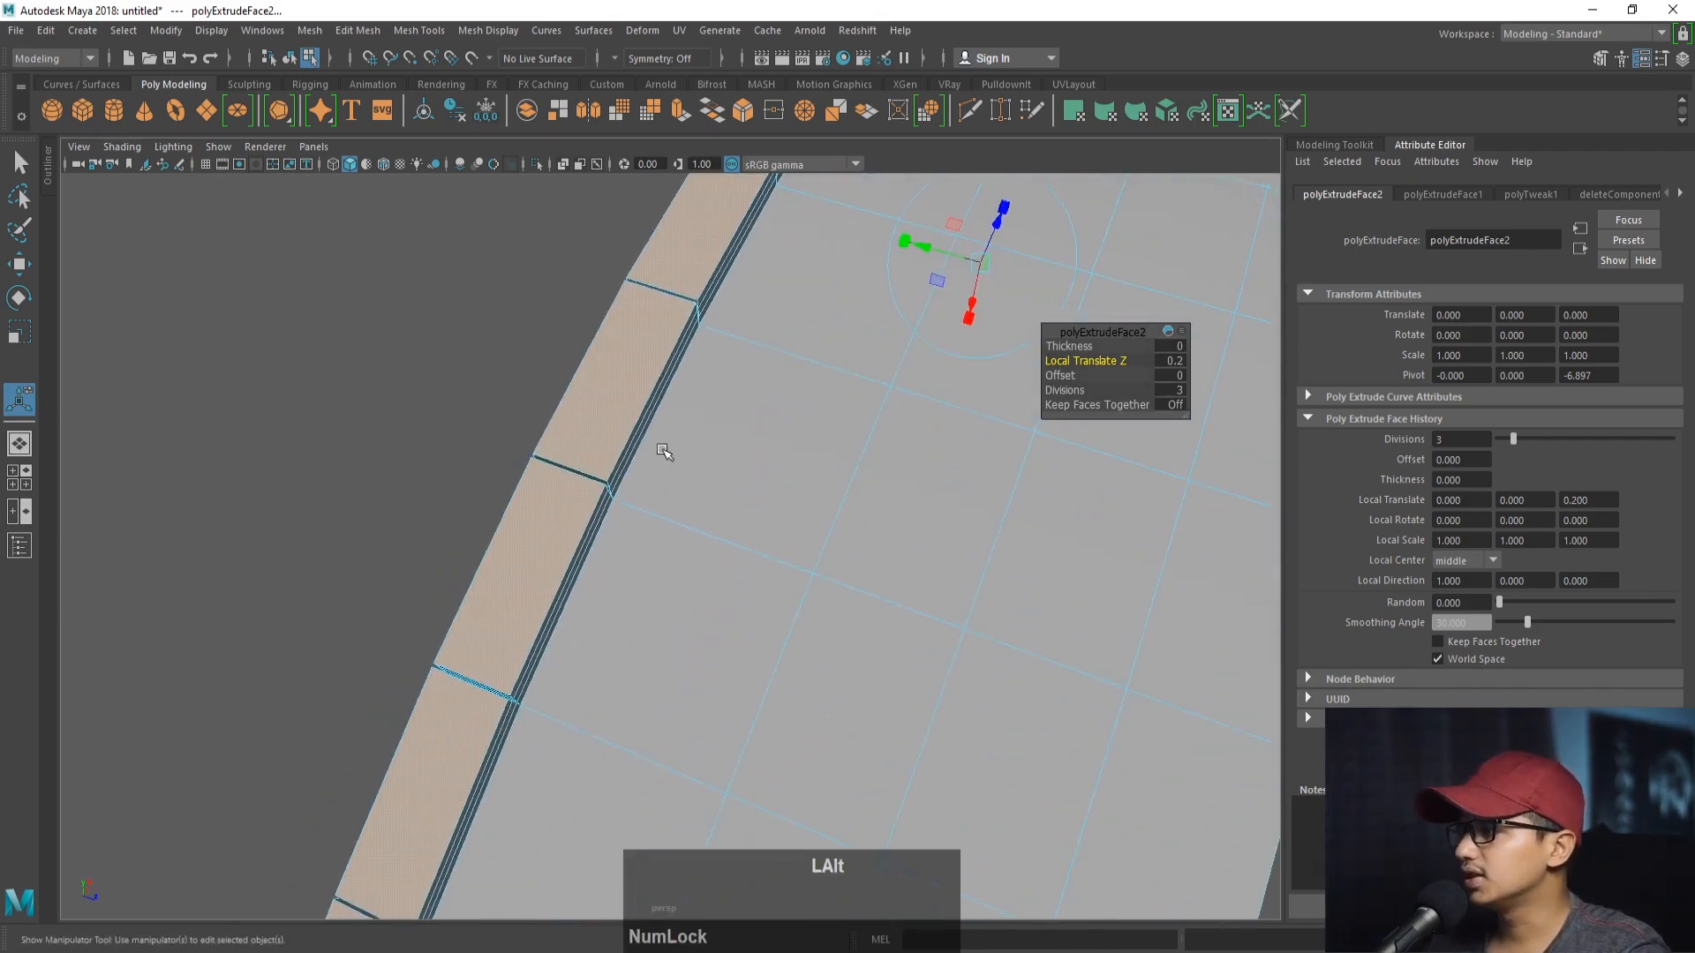
{"action": "right_click_drag", "start_coordinate": [663, 450], "coordinate": [859, 636], "text": "alt"}
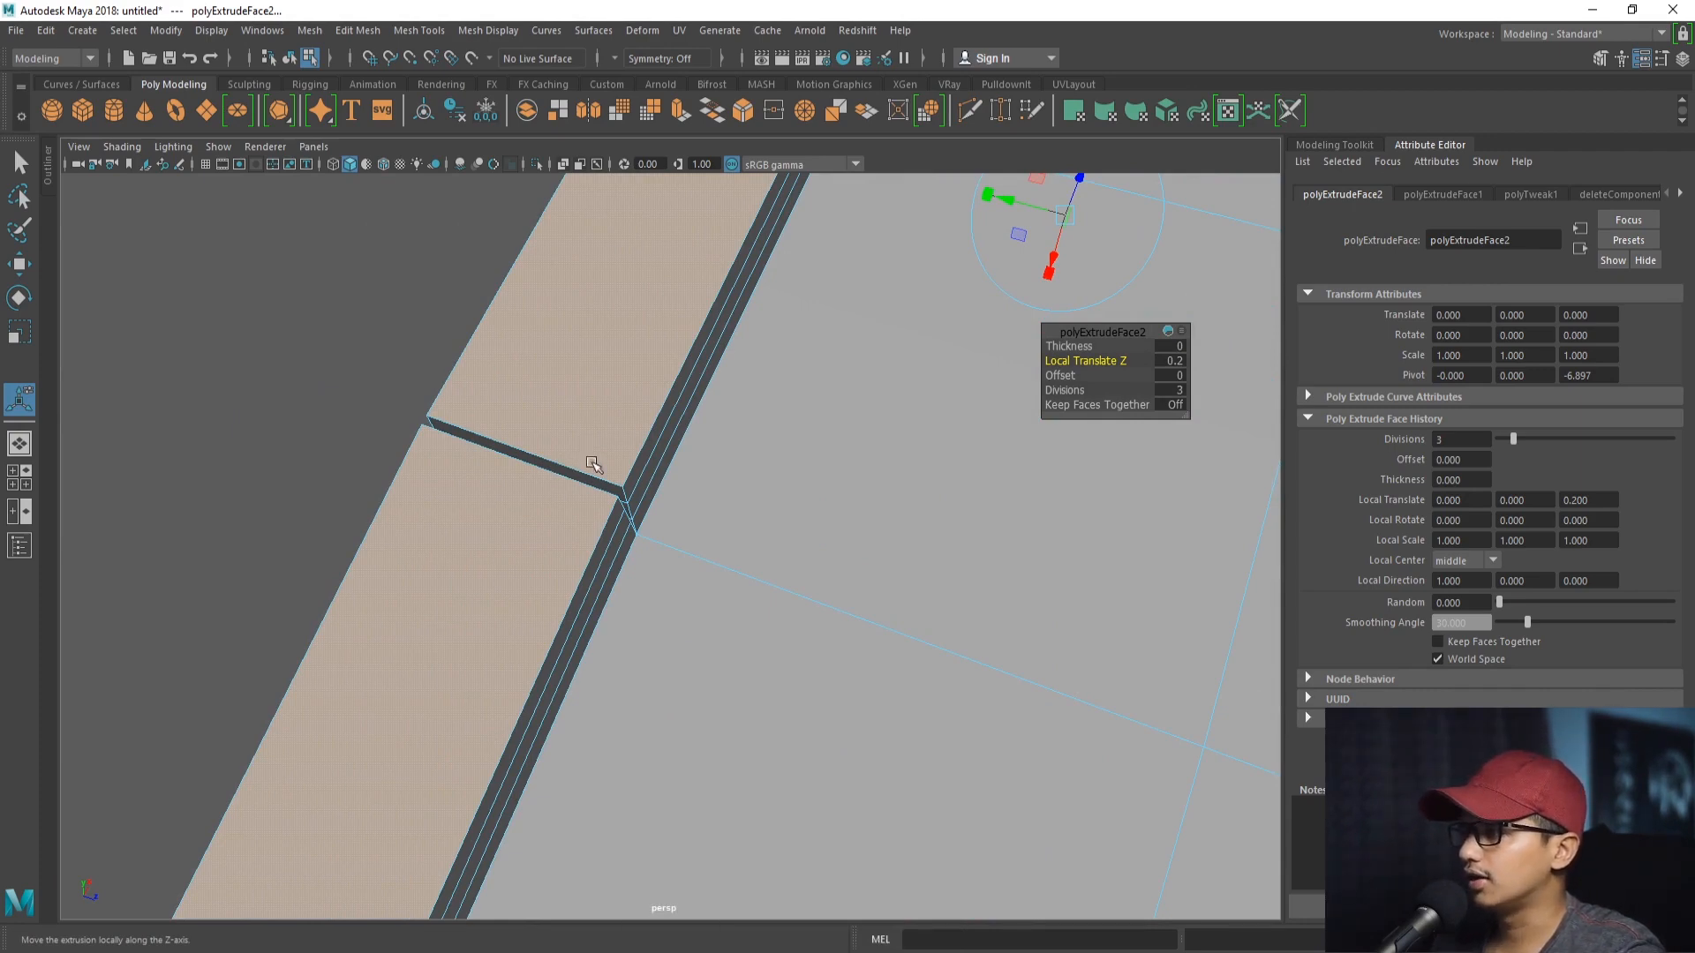
{"action": "right_click_drag", "start_coordinate": [741, 545], "coordinate": [586, 506], "text": "alt"}
{"action": "left_click_drag", "start_coordinate": [586, 507], "coordinate": [772, 545], "text": "alt"}
{"action": "right_click_drag", "start_coordinate": [772, 545], "coordinate": [541, 480], "text": "alt"}
{"action": "left_click_drag", "start_coordinate": [541, 480], "coordinate": [549, 478], "text": "alt"}
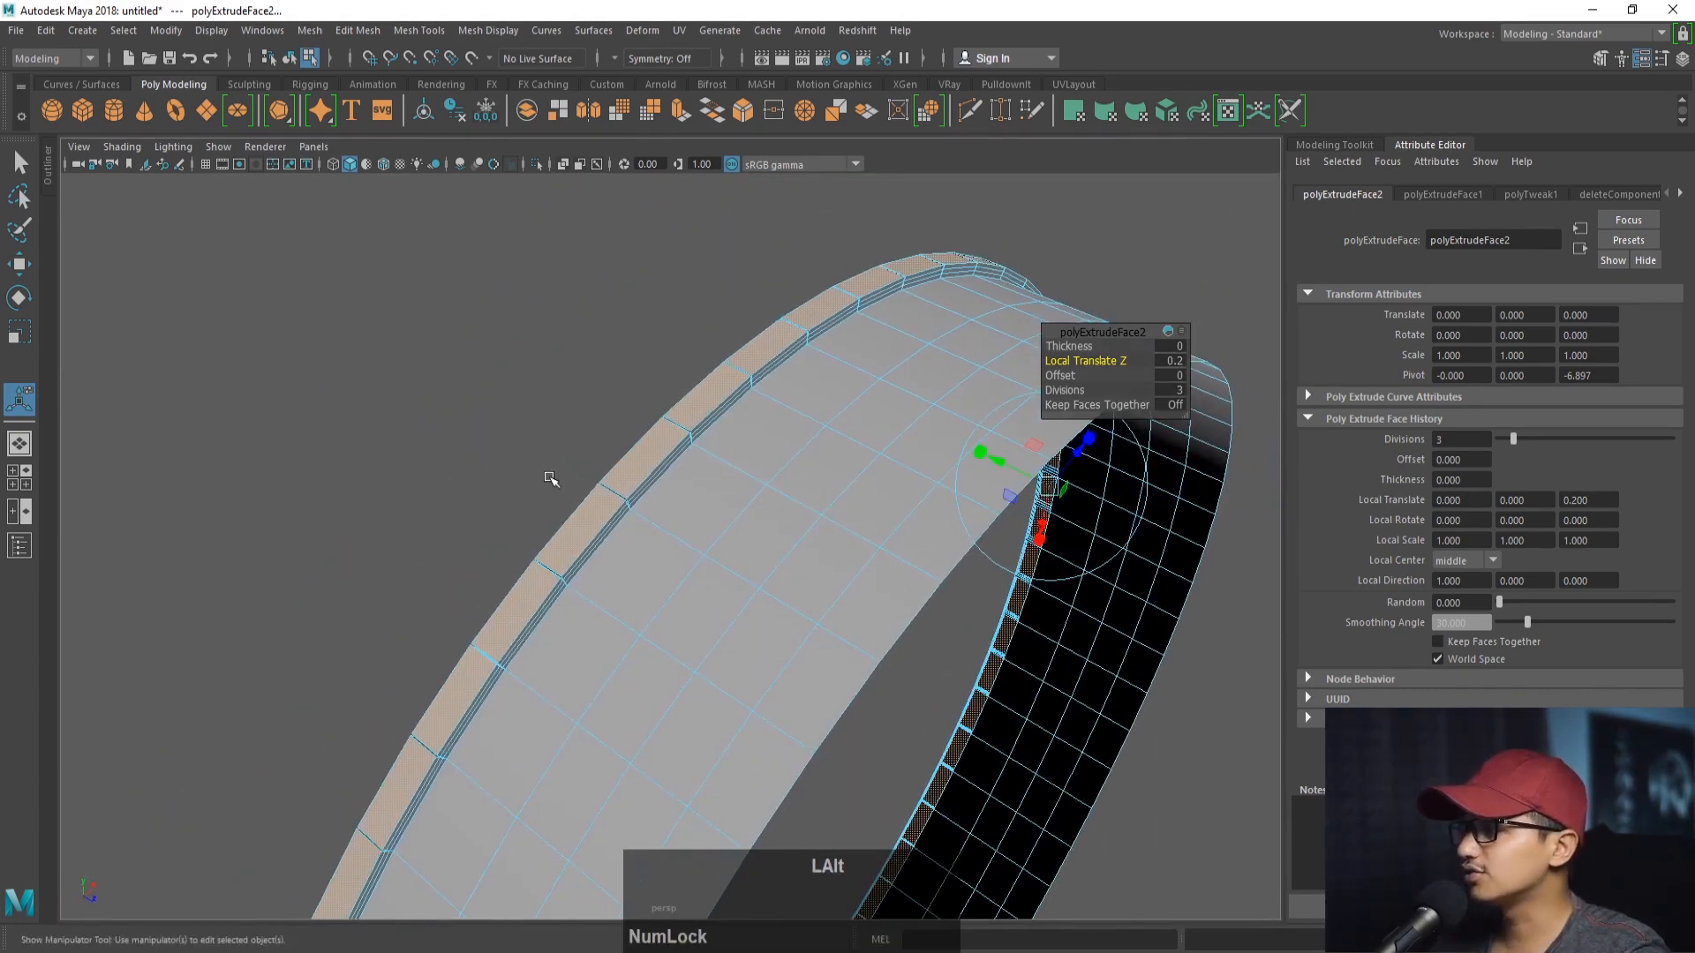
{"action": "right_click_drag", "start_coordinate": [551, 478], "coordinate": [624, 491], "text": "alt"}
{"action": "left_click_drag", "start_coordinate": [624, 492], "coordinate": [725, 426], "text": "alt"}
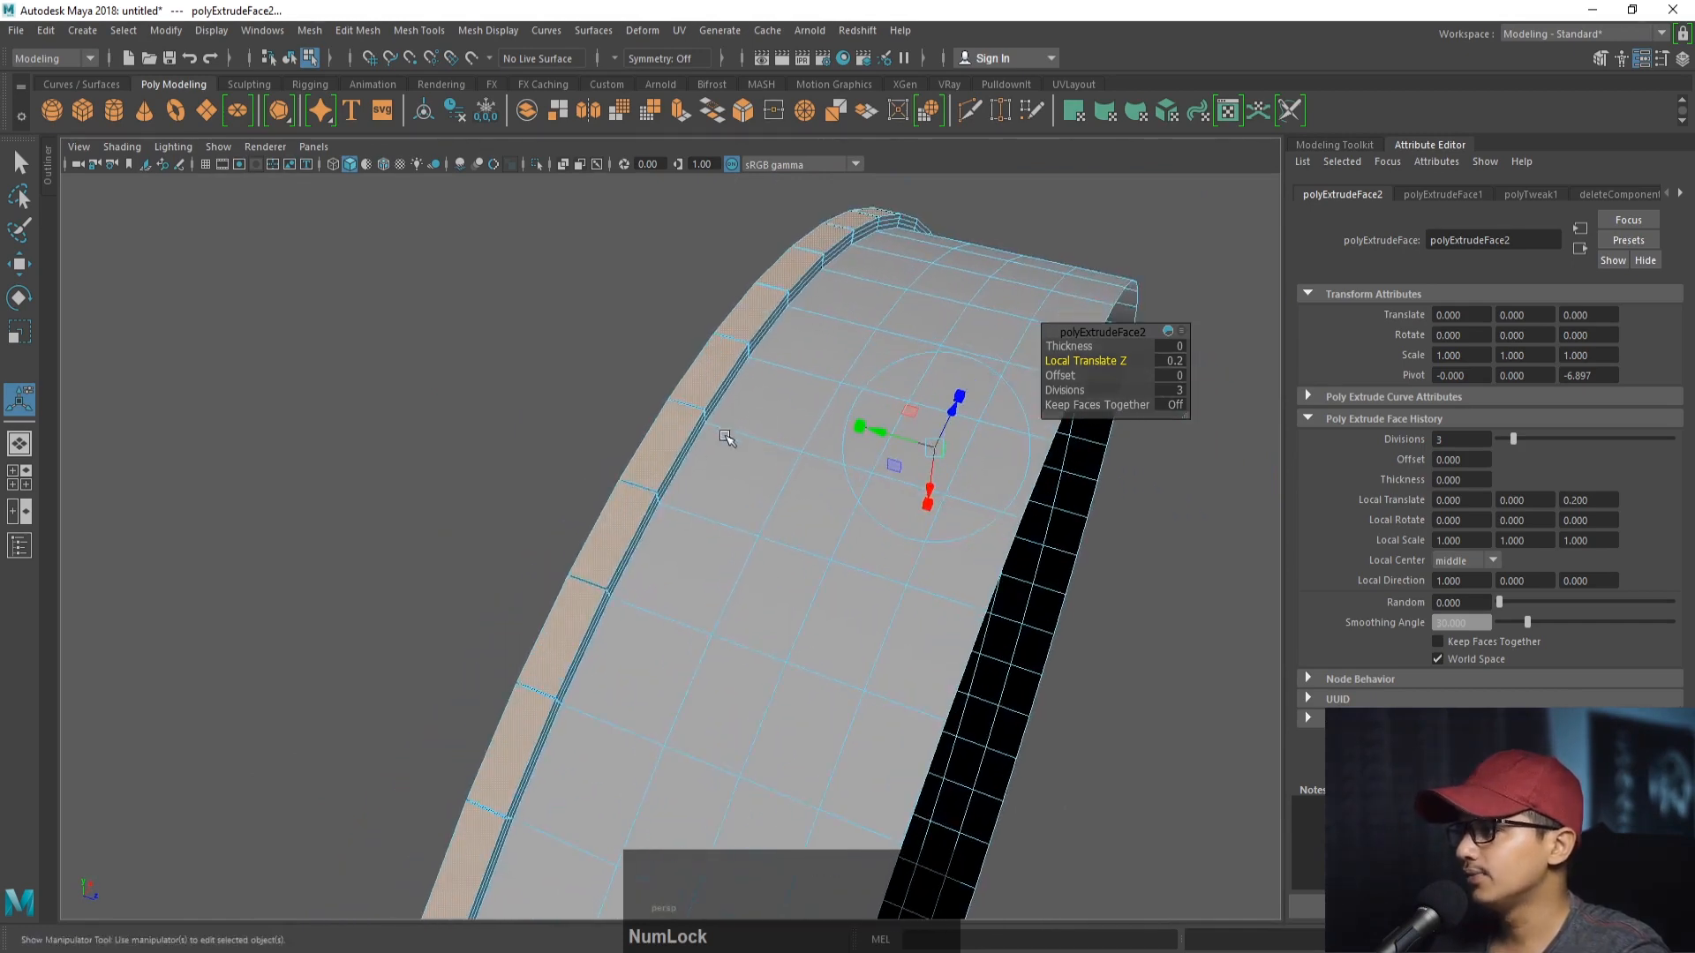
- In edge mode, select the first full edge loop beside the extruded rim and move it along Z close to the rim
{"action": "right_click_drag", "start_coordinate": [725, 427], "coordinate": [749, 377]}
{"action": "middle_click_drag", "start_coordinate": [702, 449], "coordinate": [785, 438], "text": "alt"}
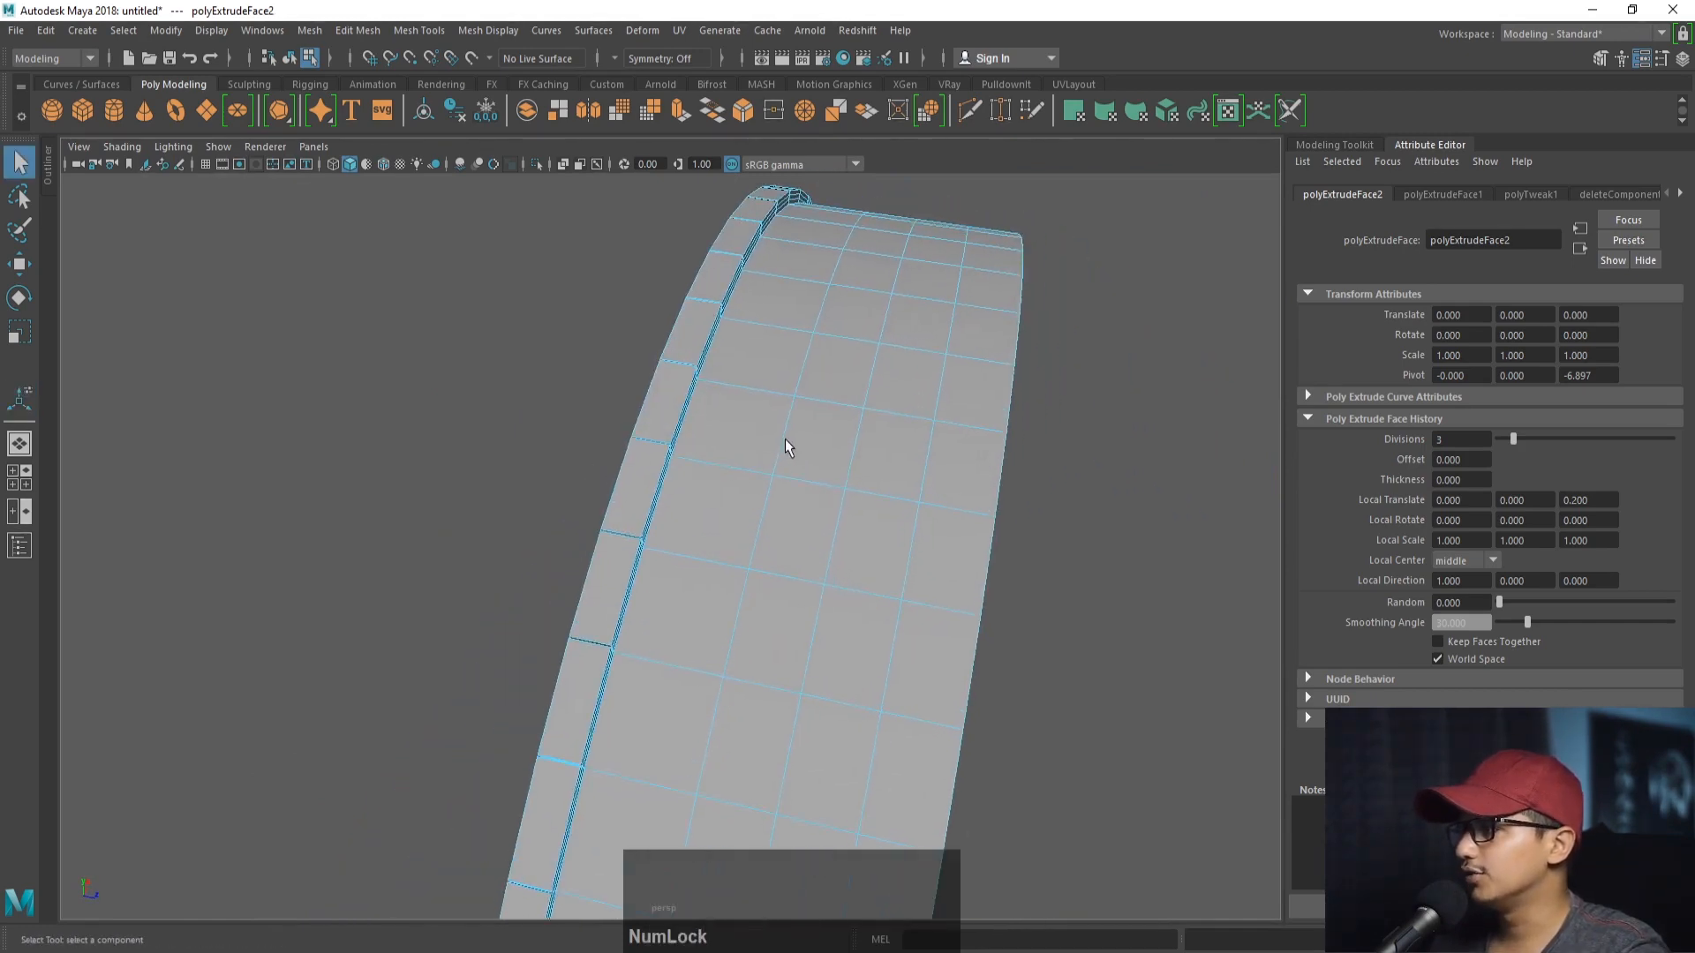
{"action": "left_click", "coordinate": [783, 438]}
{"action": "key", "text": "w"}
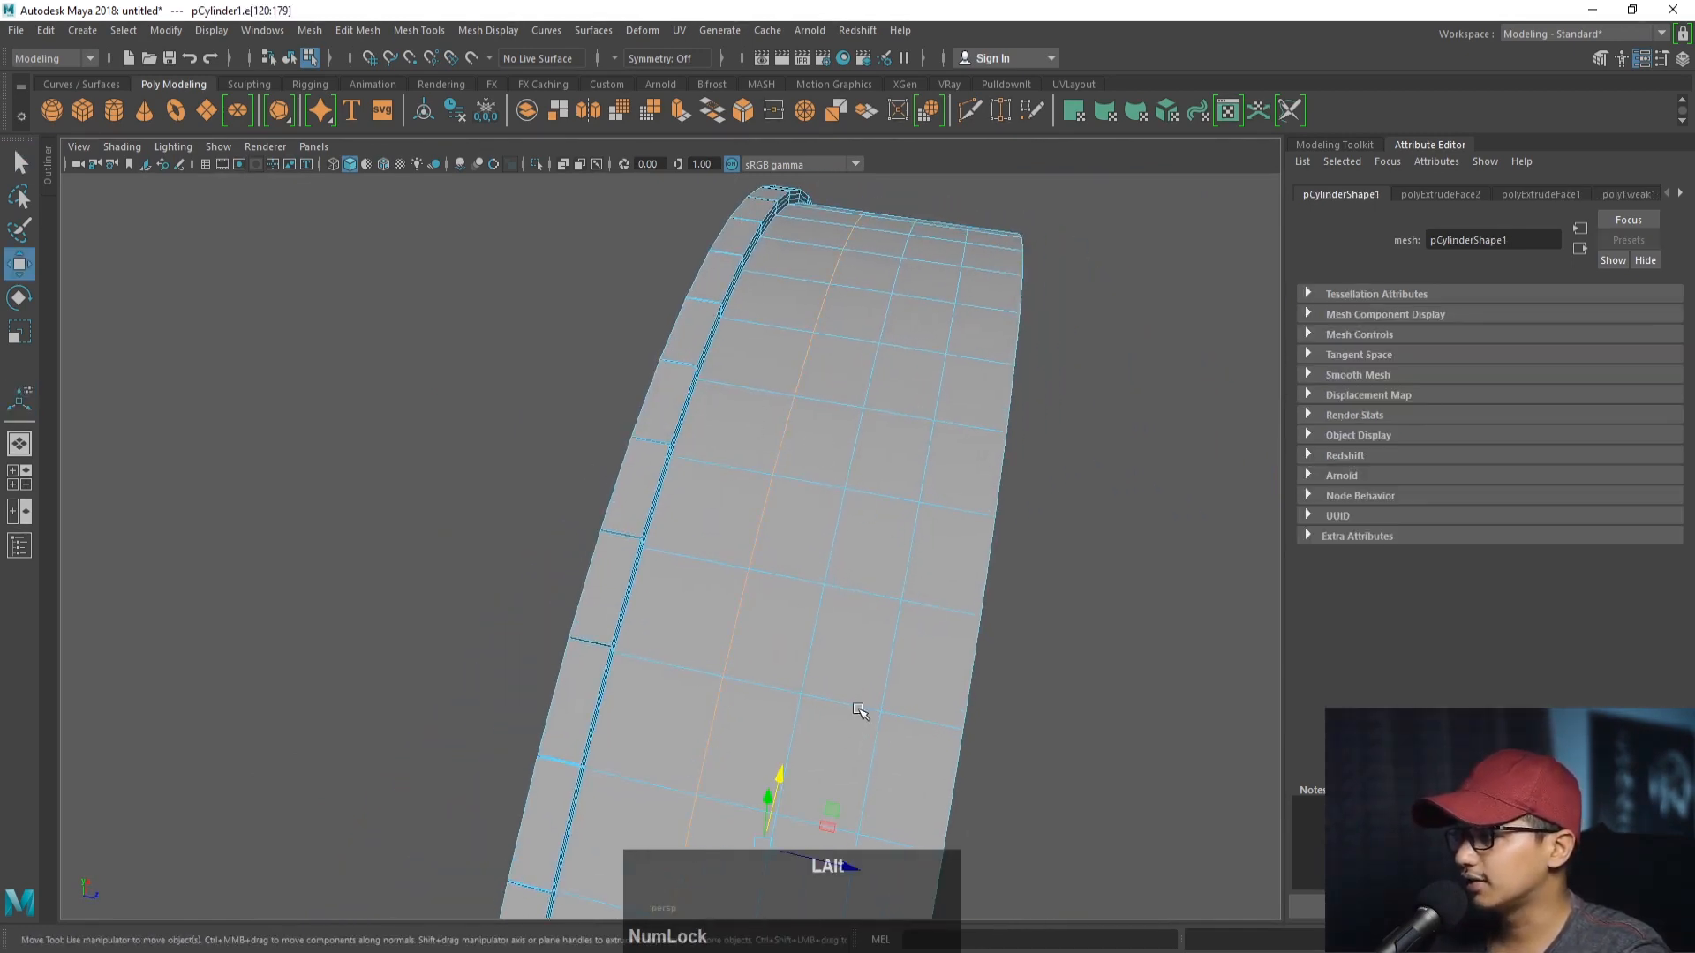
{"action": "middle_click_drag", "start_coordinate": [863, 712], "coordinate": [834, 776], "text": "alt"}
{"action": "left_click", "coordinate": [837, 798]}
{"action": "left_click_drag", "start_coordinate": [839, 801], "coordinate": [792, 771]}
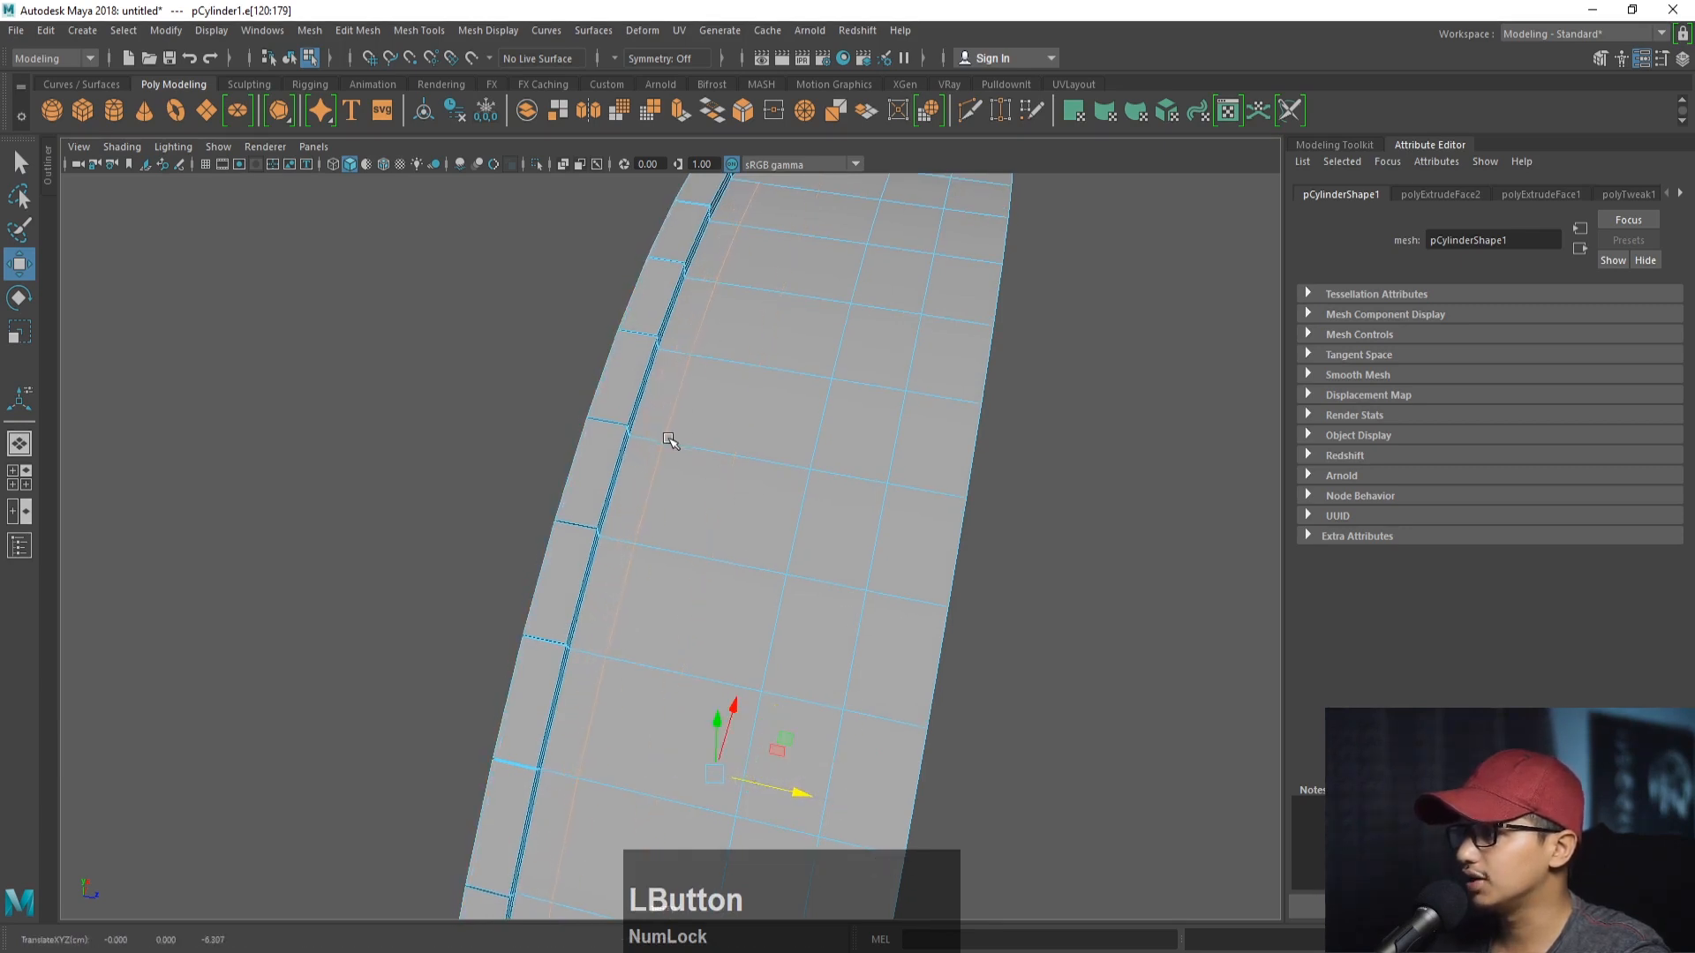
- Select the next full edge loop across the band and move it along Z slightly towards the rim
{"action": "right_click_drag", "start_coordinate": [721, 420], "coordinate": [765, 447], "text": "alt"}
{"action": "mouse_move", "coordinate": [764, 447]}
{"action": "left_mouse_down", "text": "alt"}
{"action": "mouse_move", "coordinate": [786, 432]}
{"action": "mouse_move", "coordinate": [782, 446]}
{"action": "left_mouse_up", "text": "alt"}
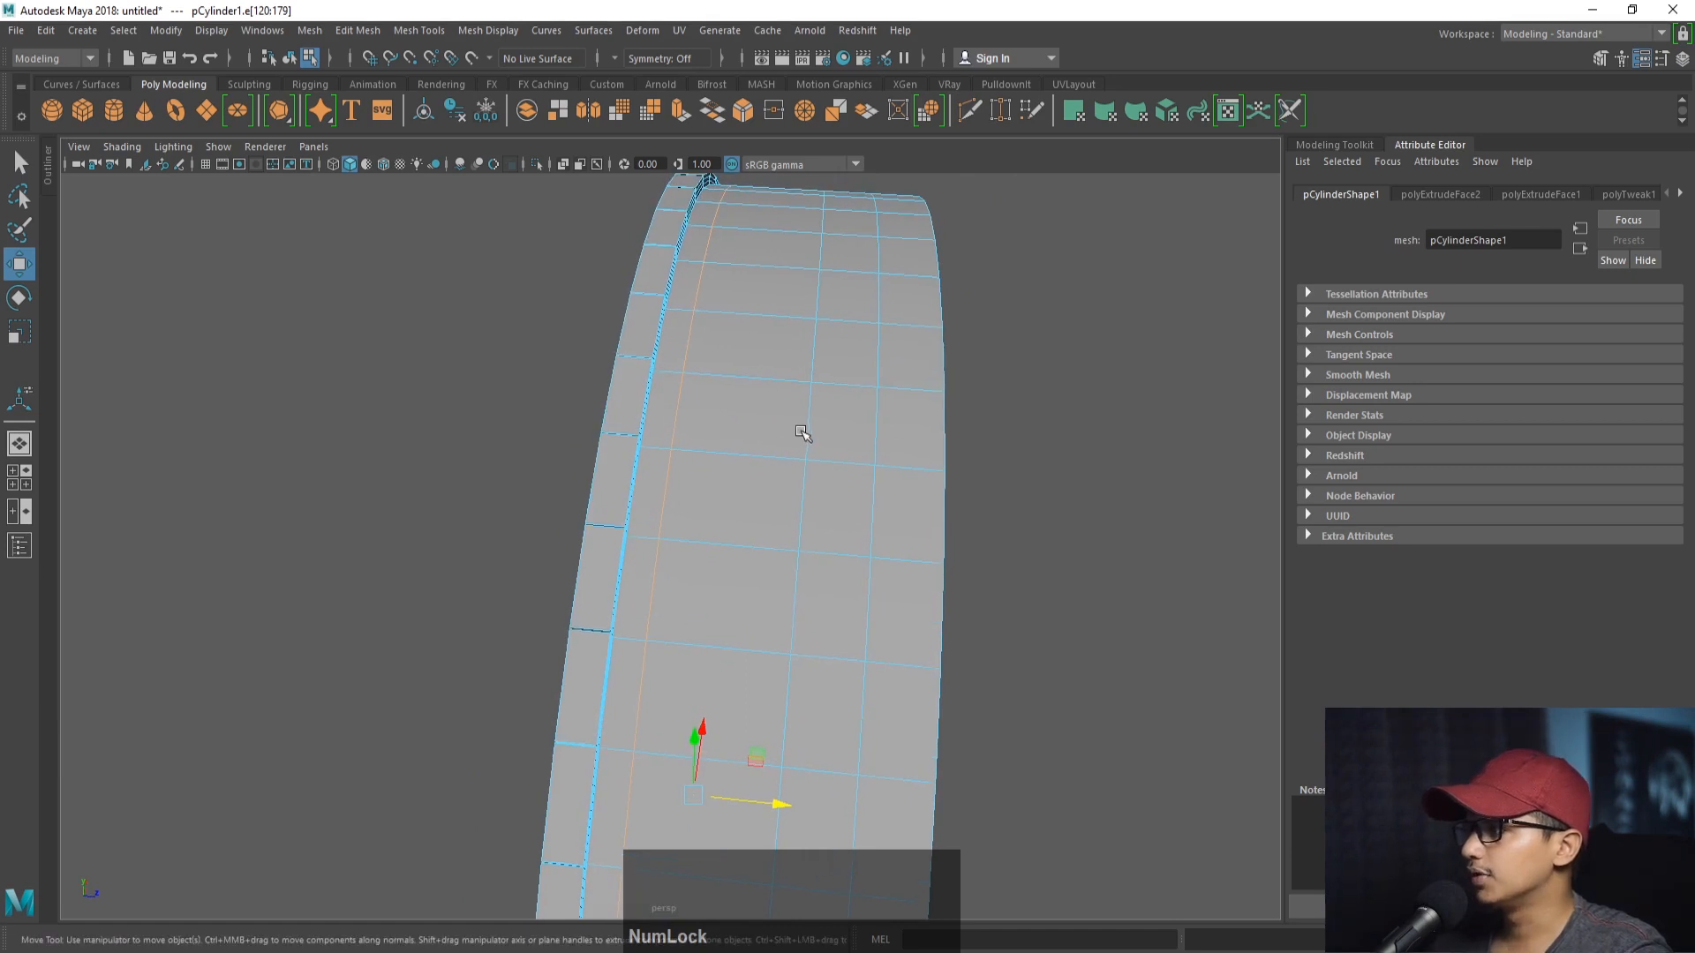
{"action": "double_click", "coordinate": [804, 434]}
{"action": "left_click_drag", "start_coordinate": [861, 812], "coordinate": [845, 808]}
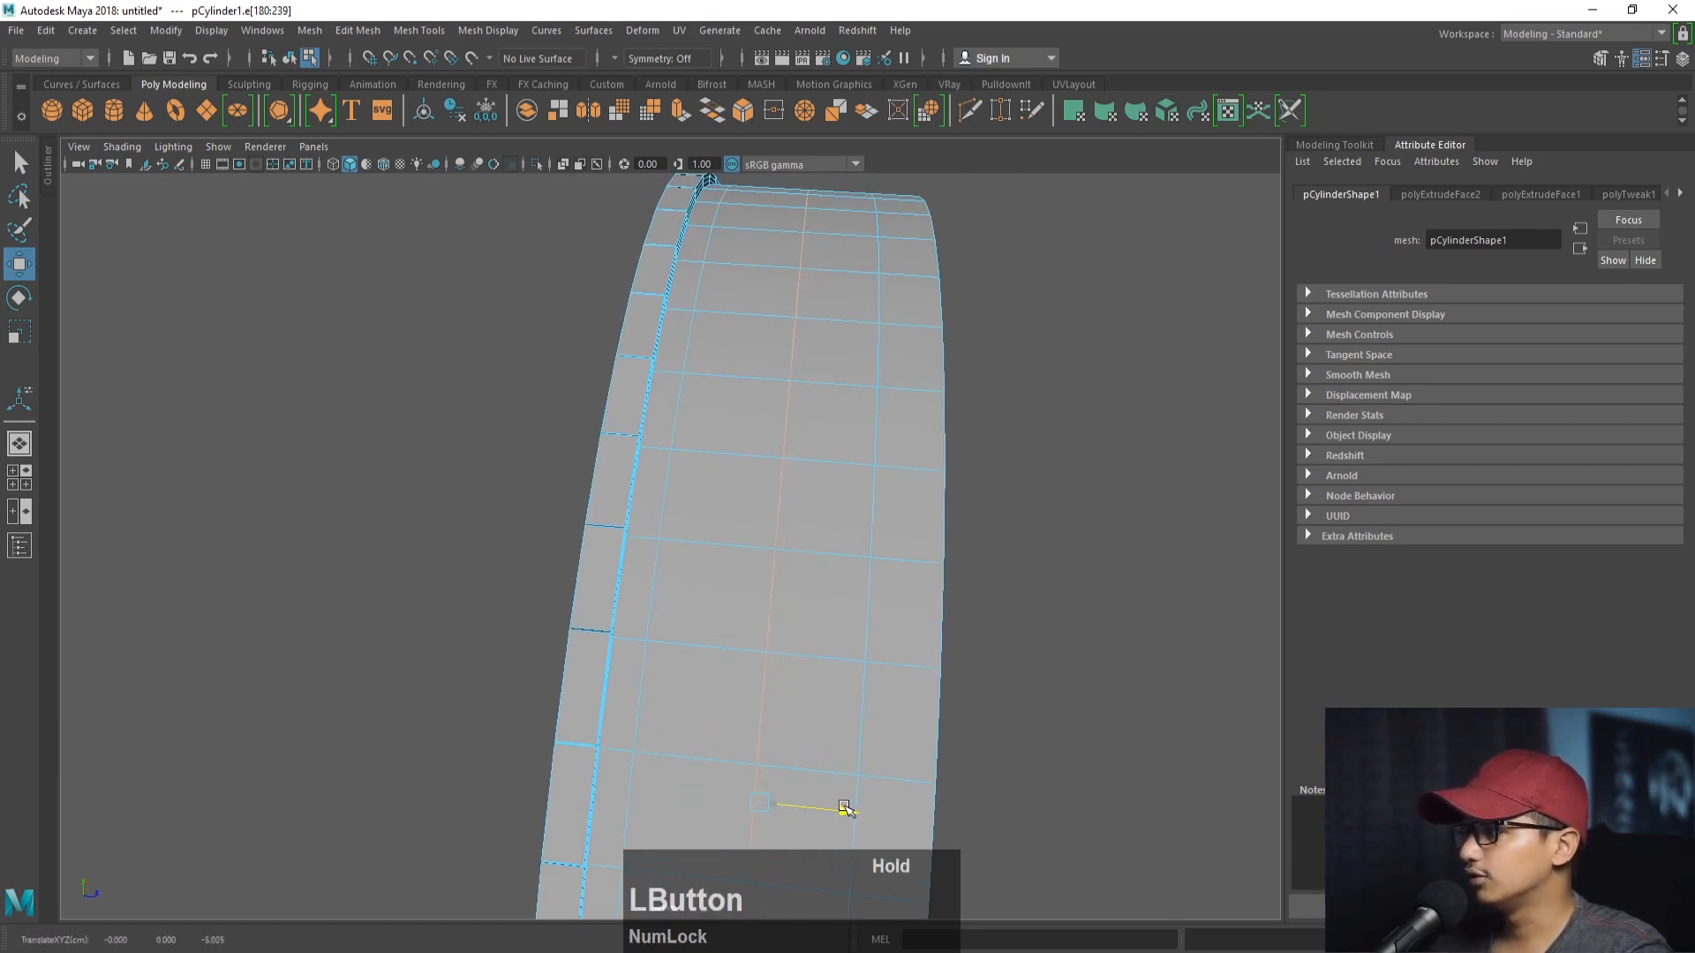
{"action": "left_click_drag", "start_coordinate": [757, 430], "coordinate": [752, 457], "text": "alt"}
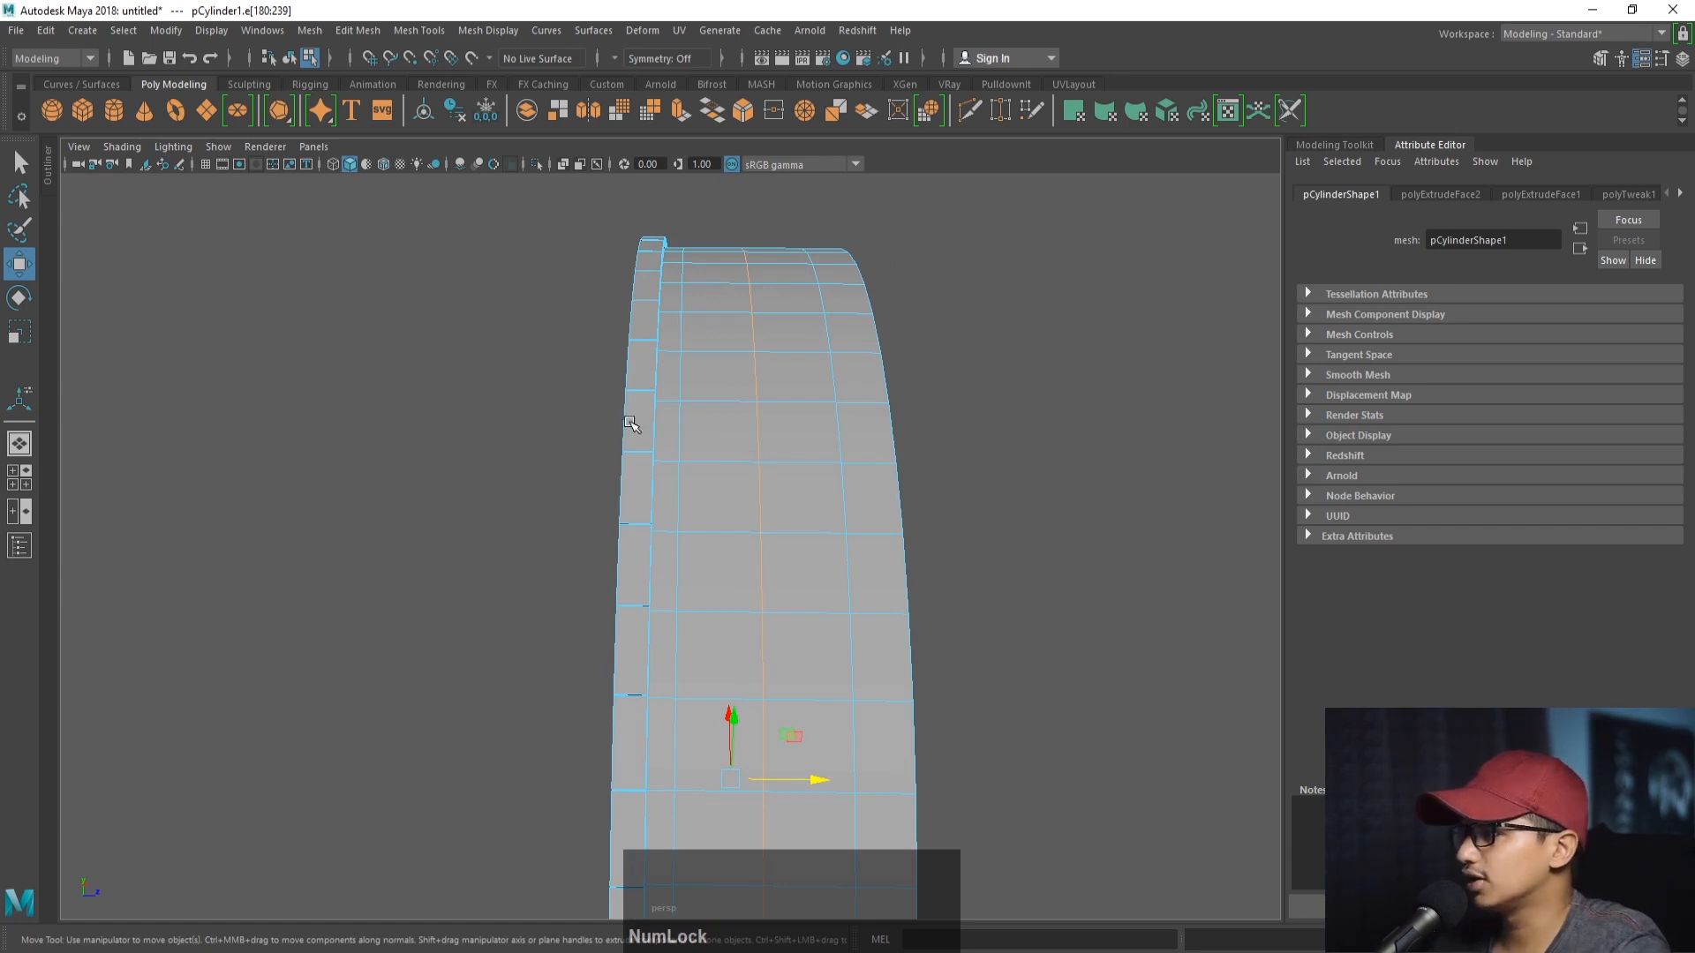
- Extrude the full loop of faces between the two moved edge loops individually with a Local Translate Z of 0.2
{"action": "right_click_drag", "start_coordinate": [710, 427], "coordinate": [717, 454]}
{"action": "left_click", "coordinate": [718, 446]}
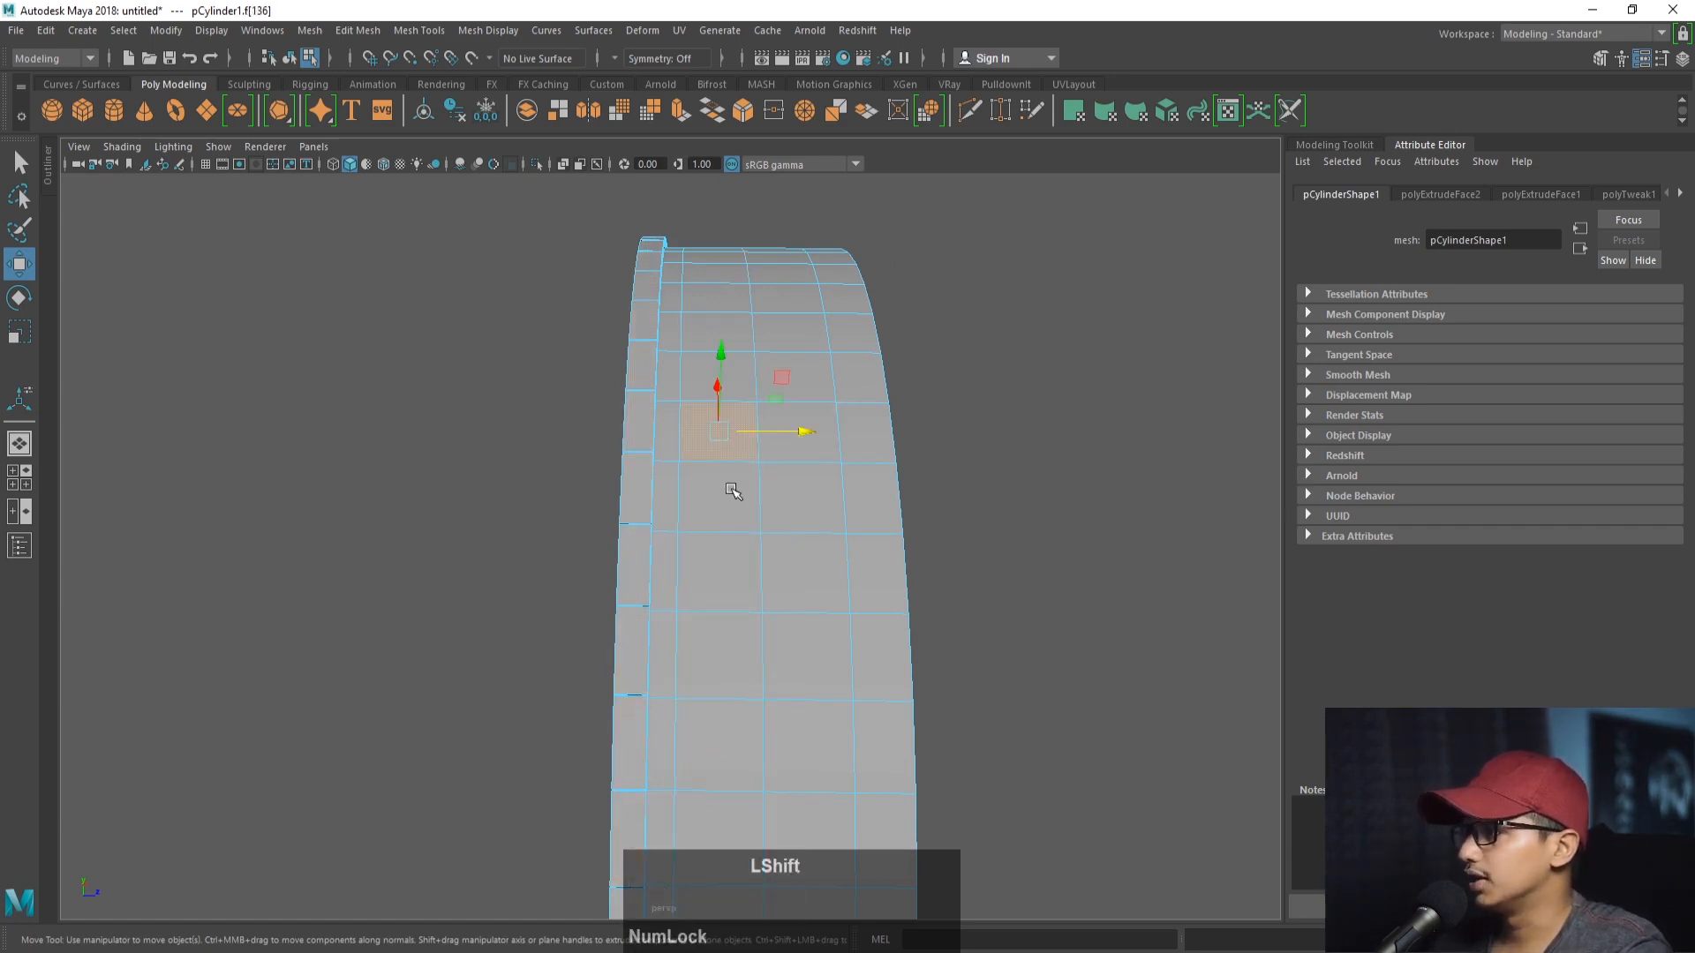
{"action": "double_click", "coordinate": [731, 489], "text": "shift"}
{"action": "left_click_drag", "start_coordinate": [733, 491], "coordinate": [791, 517], "text": "alt"}
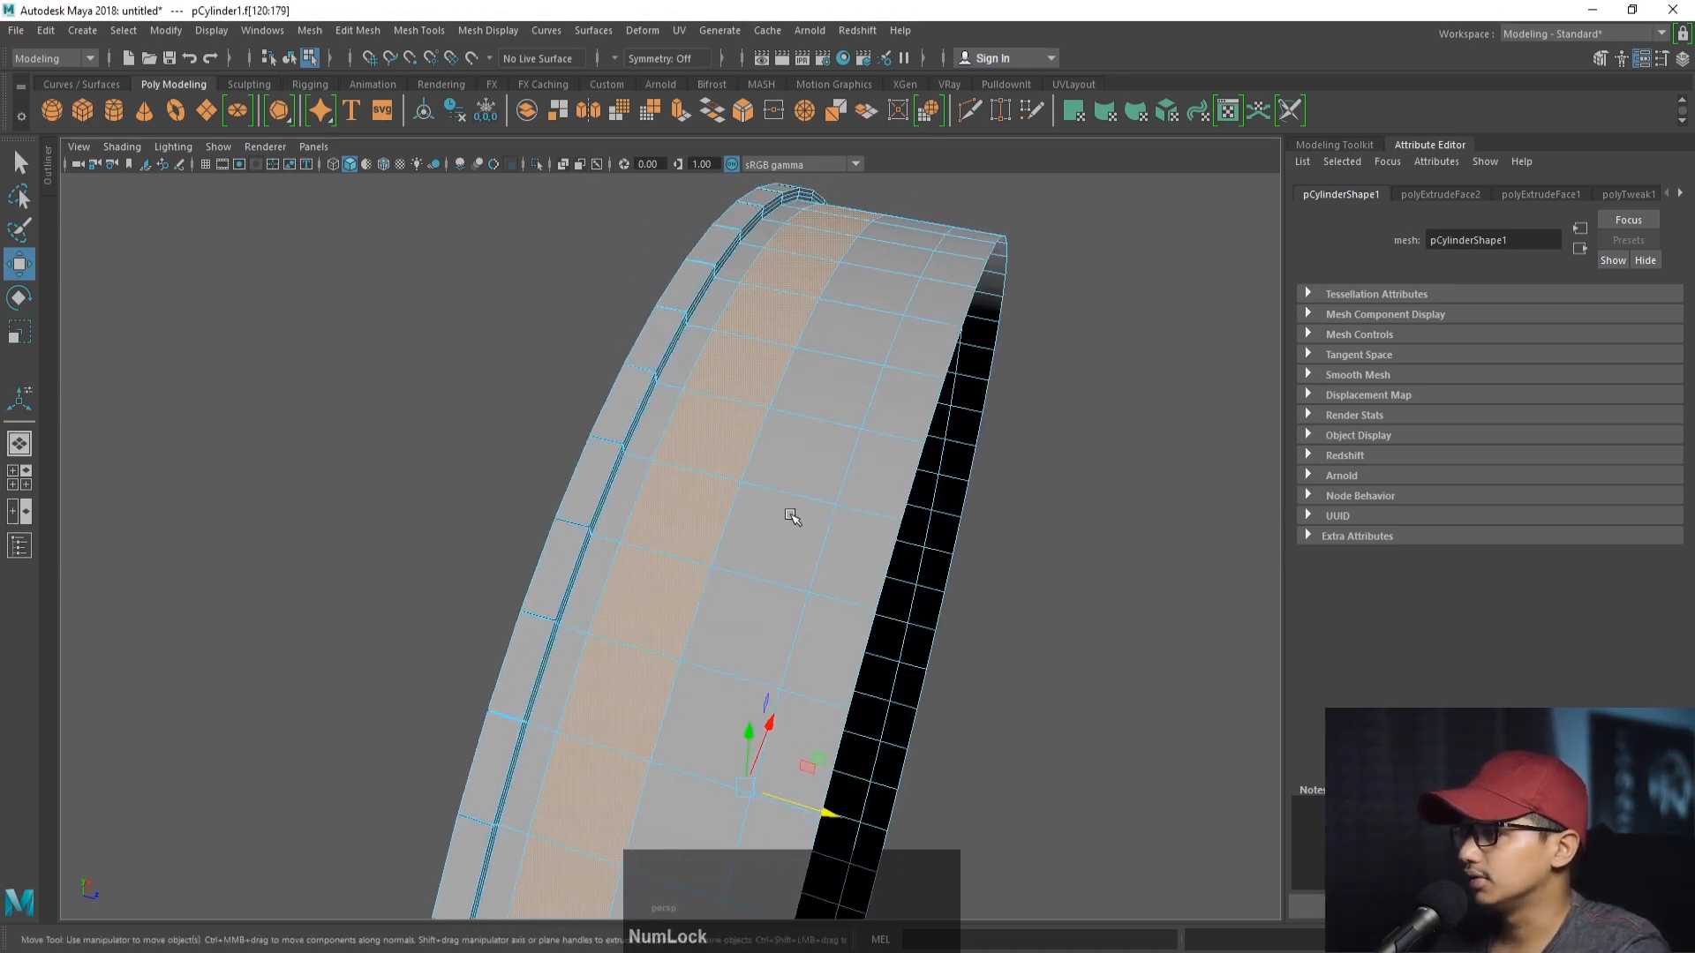
{"action": "key", "text": "ctrl+e"}
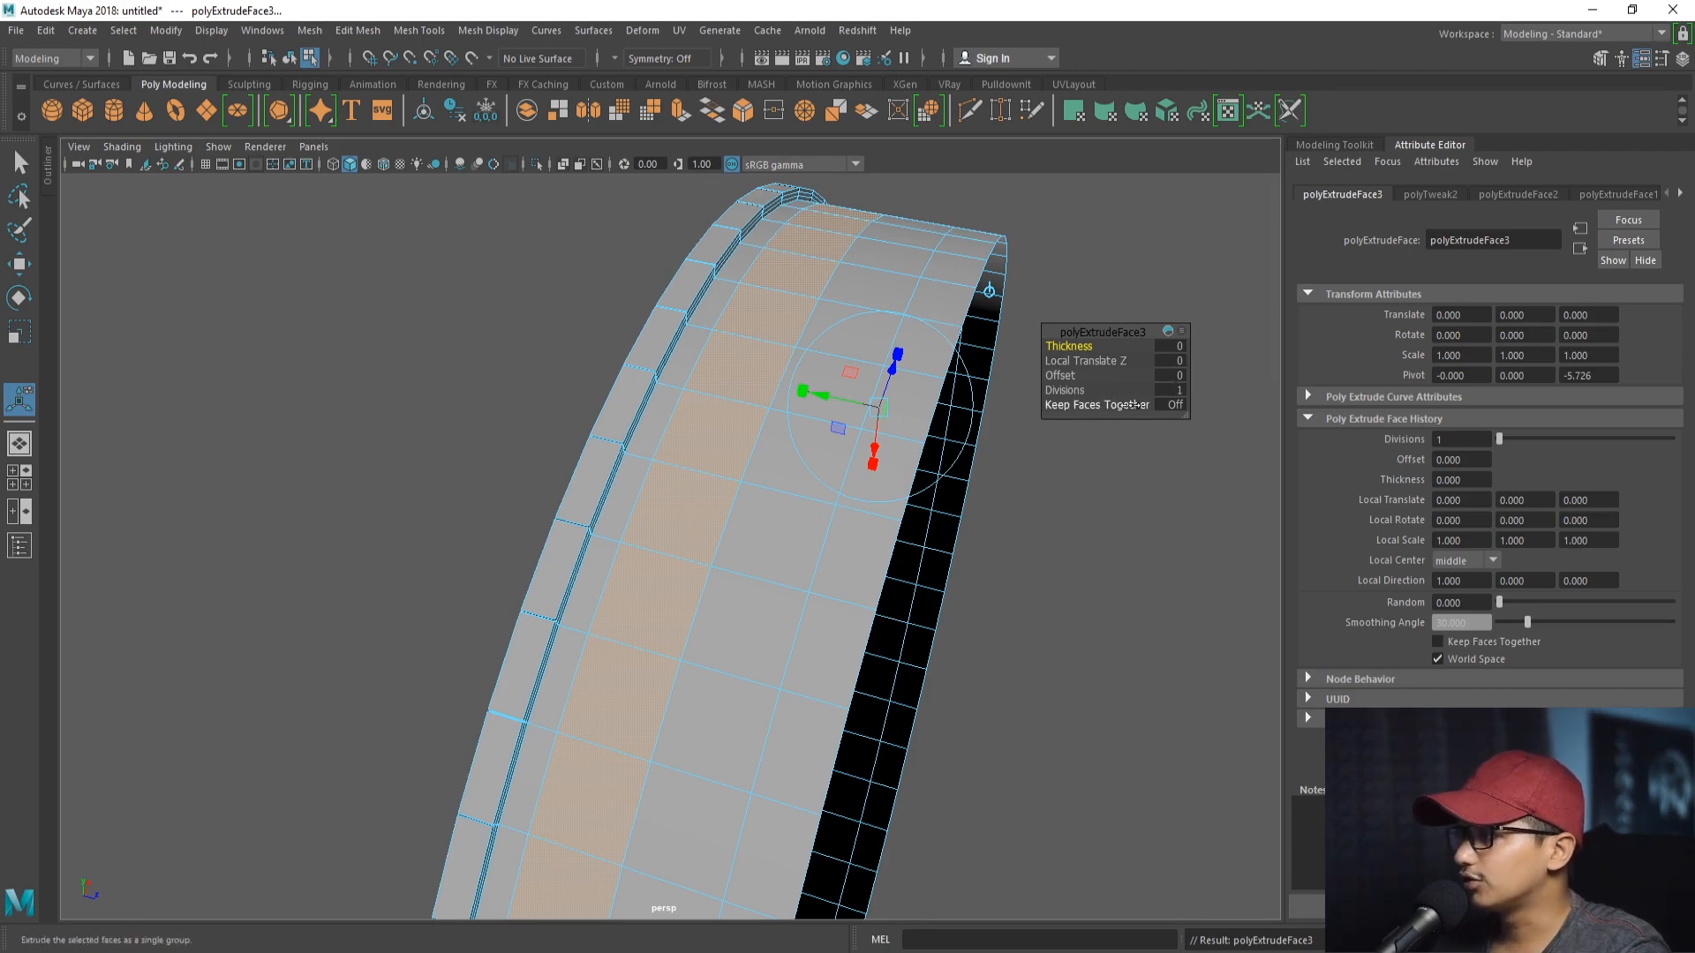
{"action": "left_click", "coordinate": [1170, 361]}
{"action": "type", "text": "0.2"}
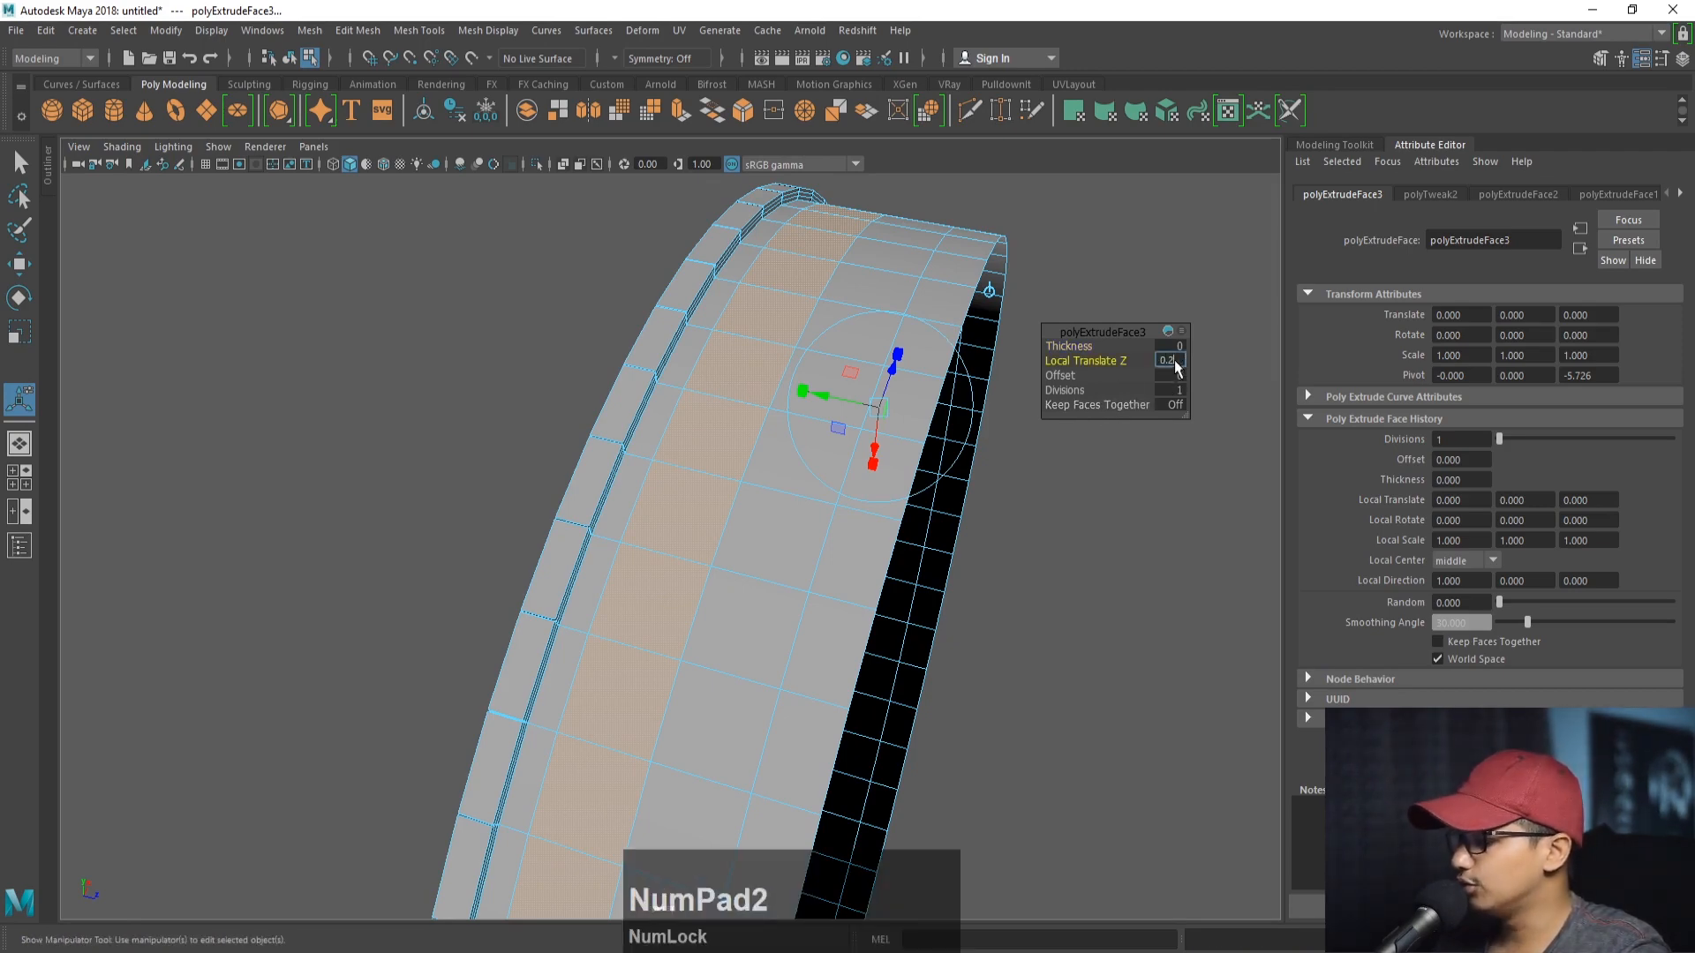
{"action": "key", "text": "Return"}
{"action": "left_click_drag", "start_coordinate": [984, 394], "coordinate": [753, 492], "text": "alt"}
{"action": "middle_click_drag", "start_coordinate": [753, 492], "coordinate": [703, 489], "text": "alt"}
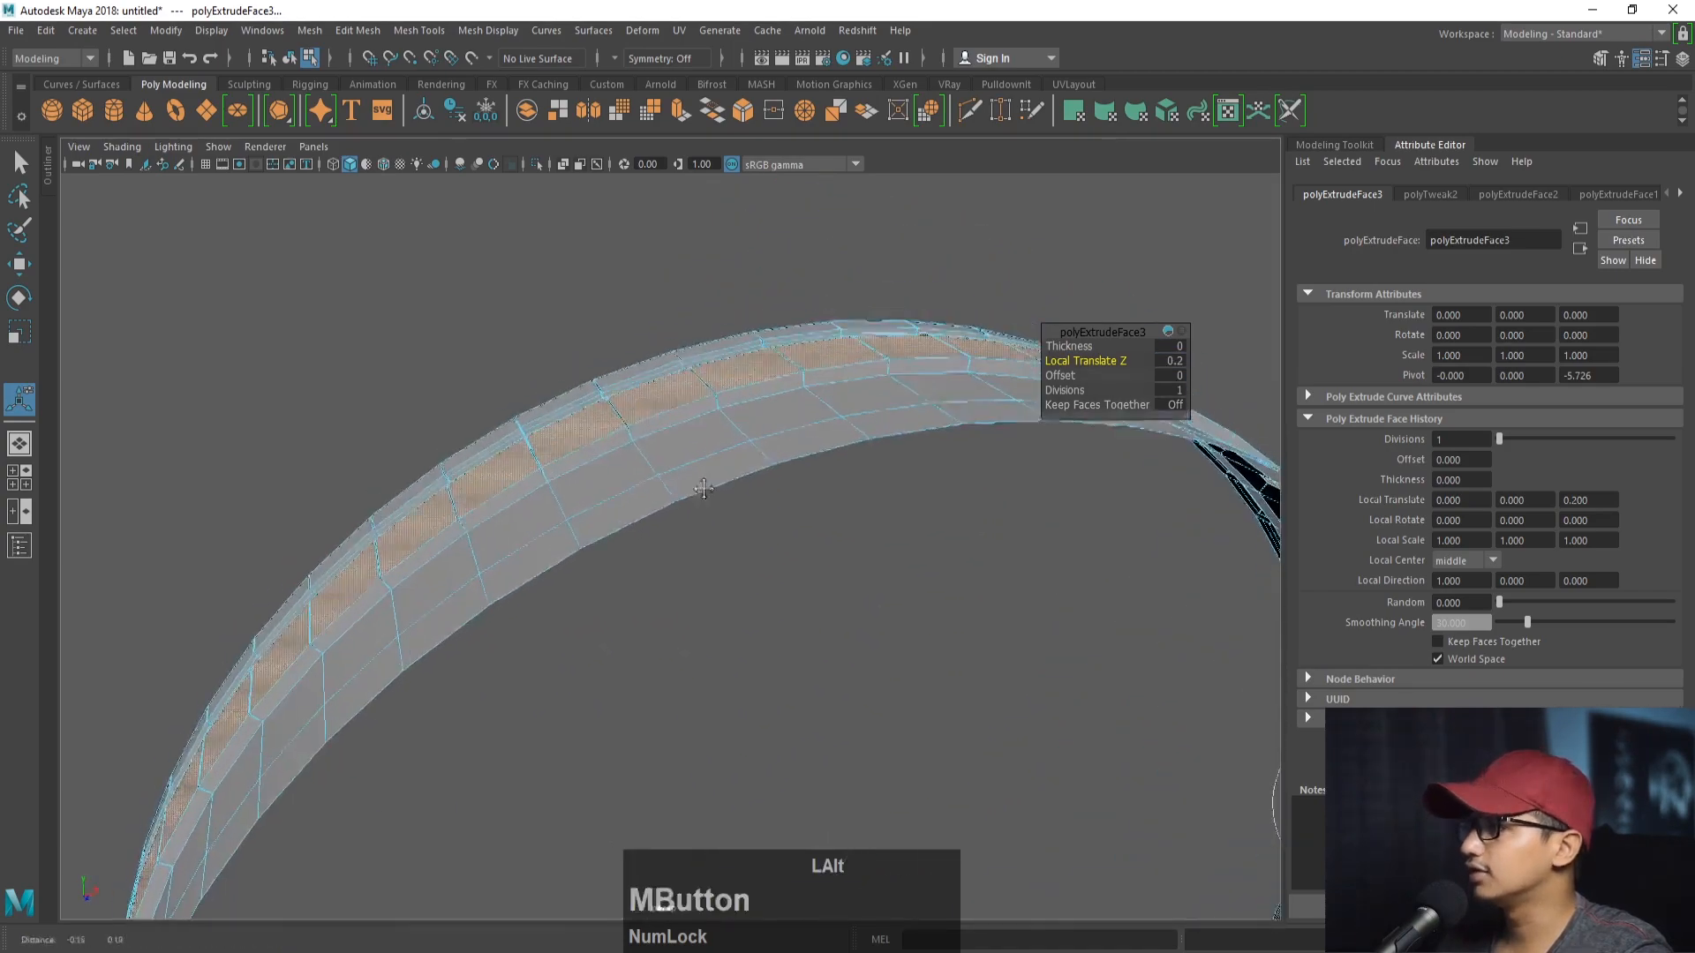
{"action": "right_click_drag", "start_coordinate": [704, 489], "coordinate": [926, 491], "text": "alt"}
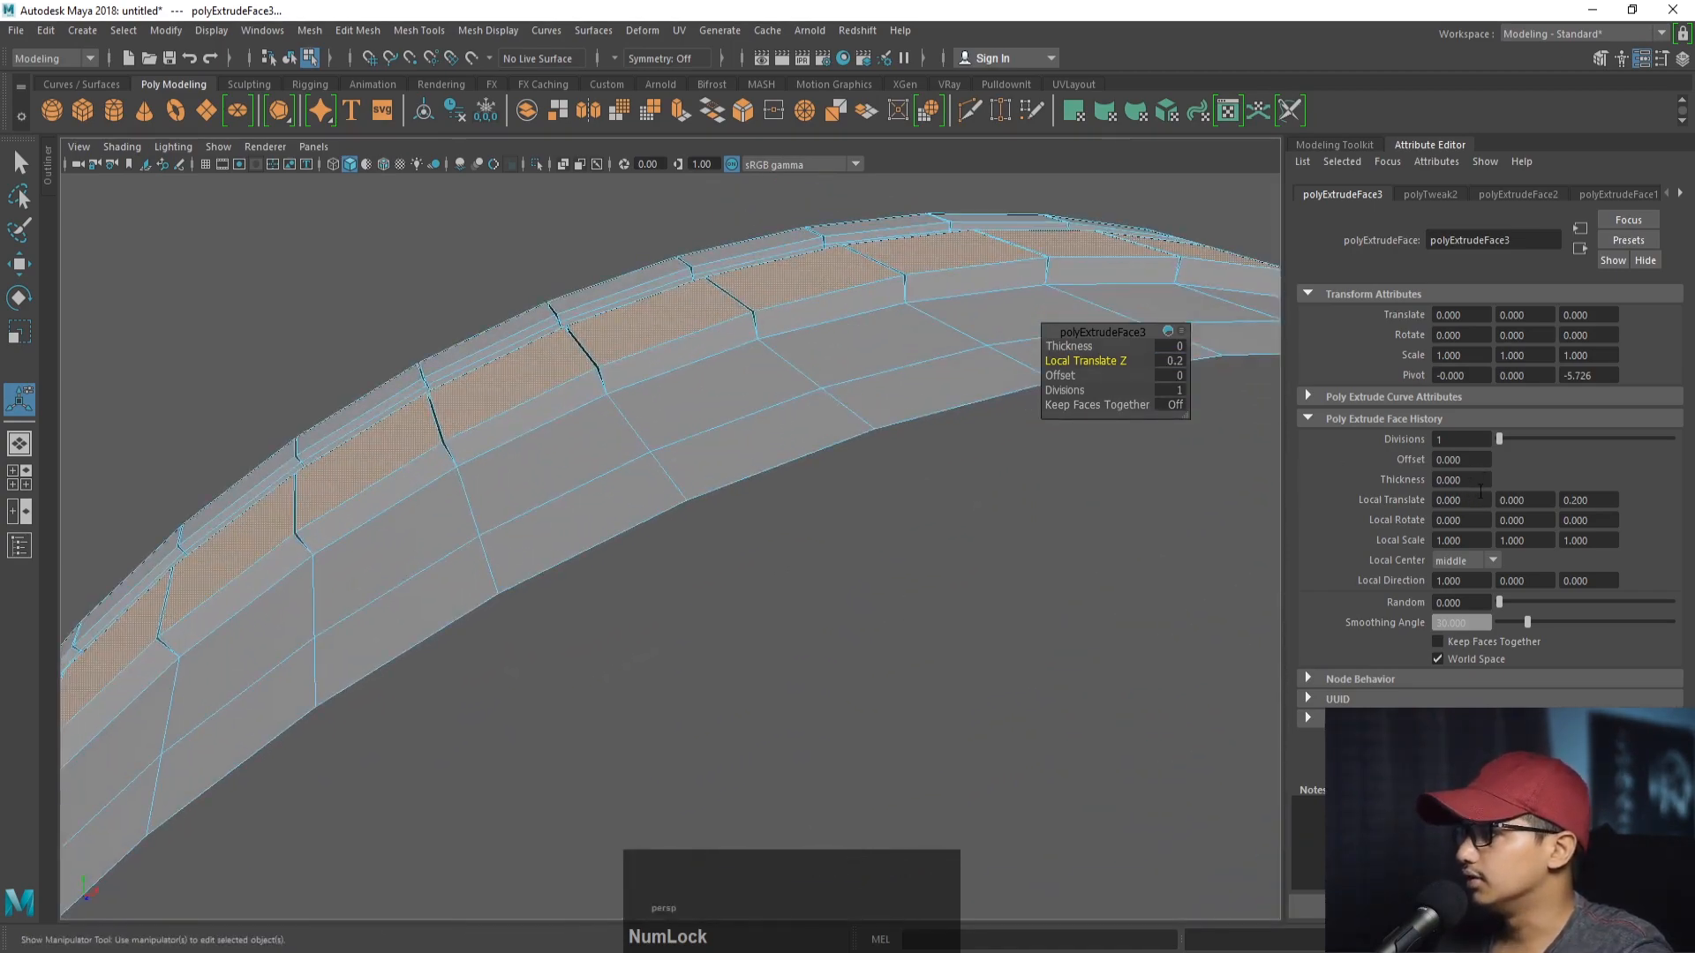
- Set the Divisions of the second band's face extrusion to 3
{"action": "left_click", "coordinate": [1458, 440]}
{"action": "type", "text": "3"}
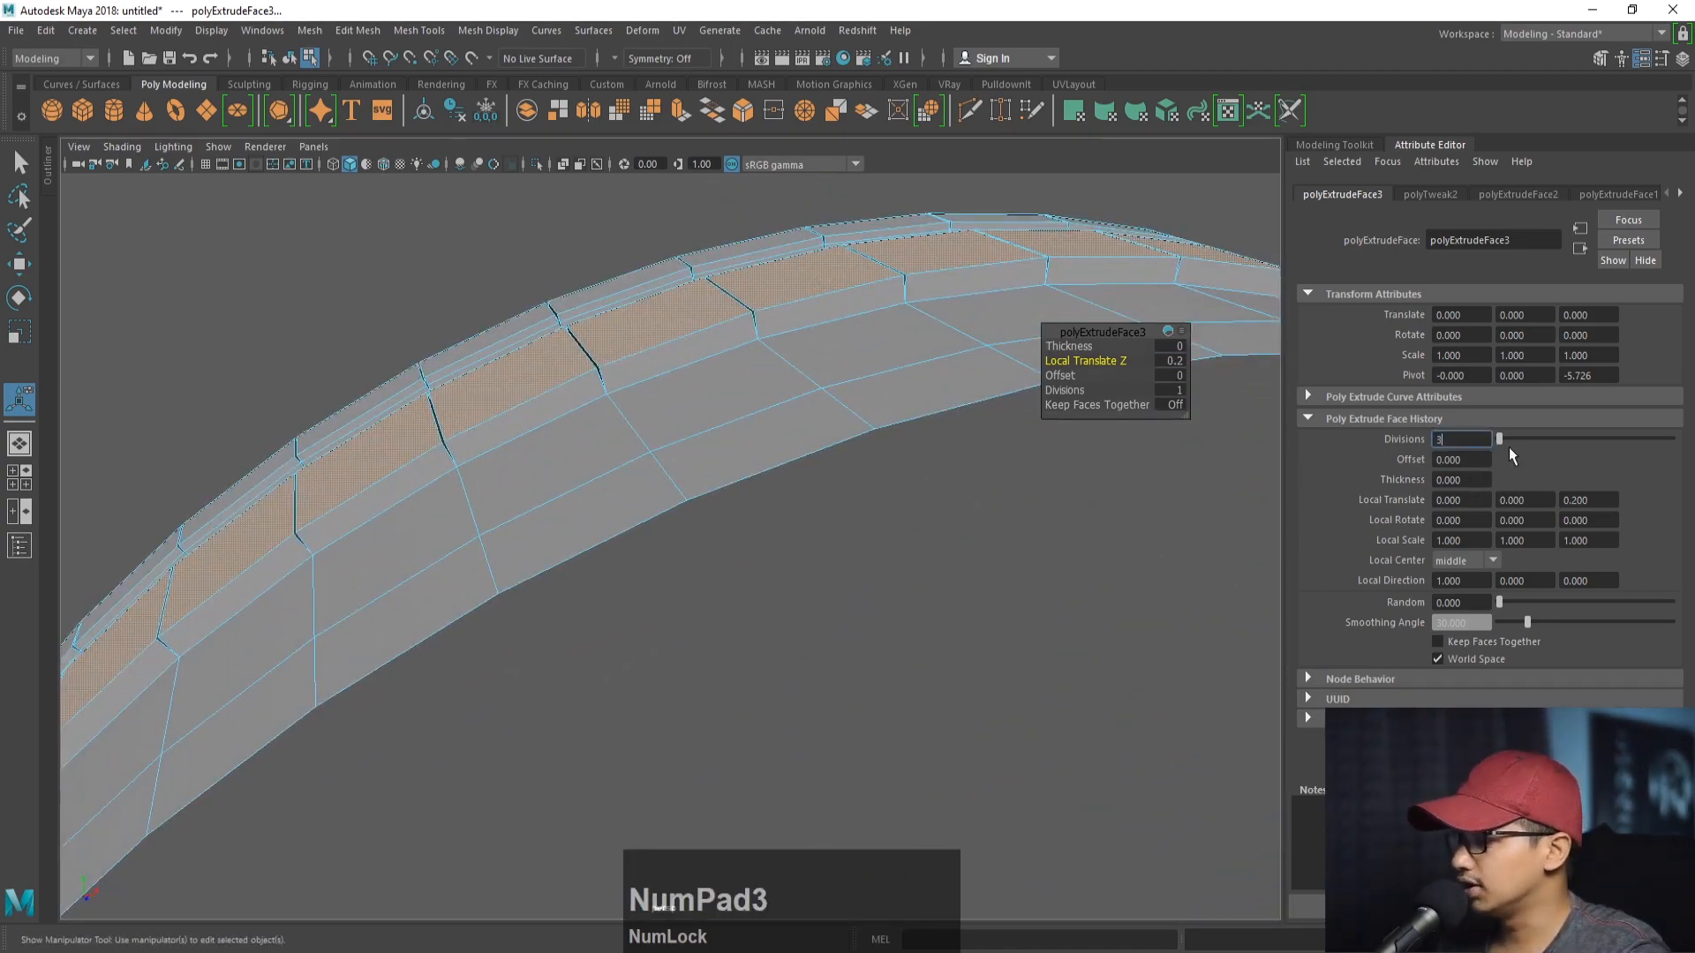
{"action": "key", "text": "Return"}
- In edge mode, select the full edge loop across the remaining wide band and move it along Z close to the second extruded band
{"action": "mouse_move", "coordinate": [949, 411]}
{"action": "left_mouse_down", "text": "alt"}
{"action": "mouse_move", "coordinate": [800, 382]}
{"action": "mouse_move", "coordinate": [957, 422]}
{"action": "left_mouse_up", "text": "alt"}
{"action": "right_click", "coordinate": [984, 345]}
{"action": "right_click_drag", "start_coordinate": [984, 345], "coordinate": [1006, 319]}
{"action": "double_click", "coordinate": [1006, 327]}
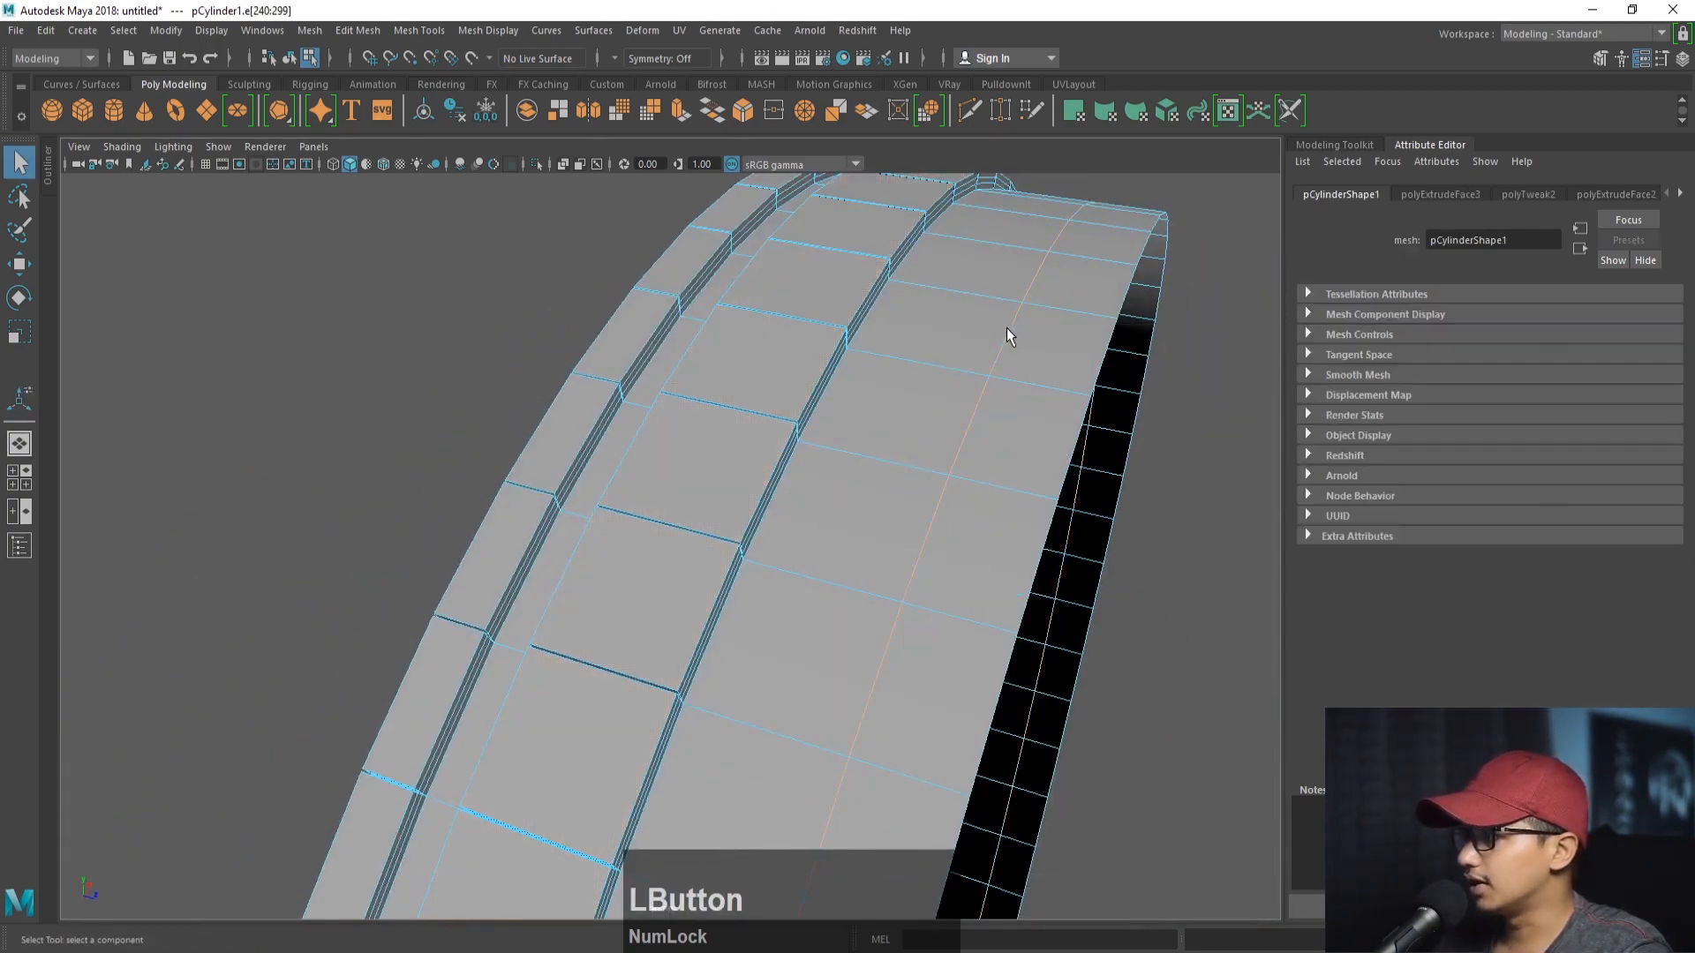
{"action": "left_click_drag", "start_coordinate": [1006, 326], "coordinate": [1000, 532], "text": "alt"}
{"action": "key", "text": "w"}
{"action": "middle_click_drag", "start_coordinate": [1000, 532], "coordinate": [965, 799], "text": "alt"}
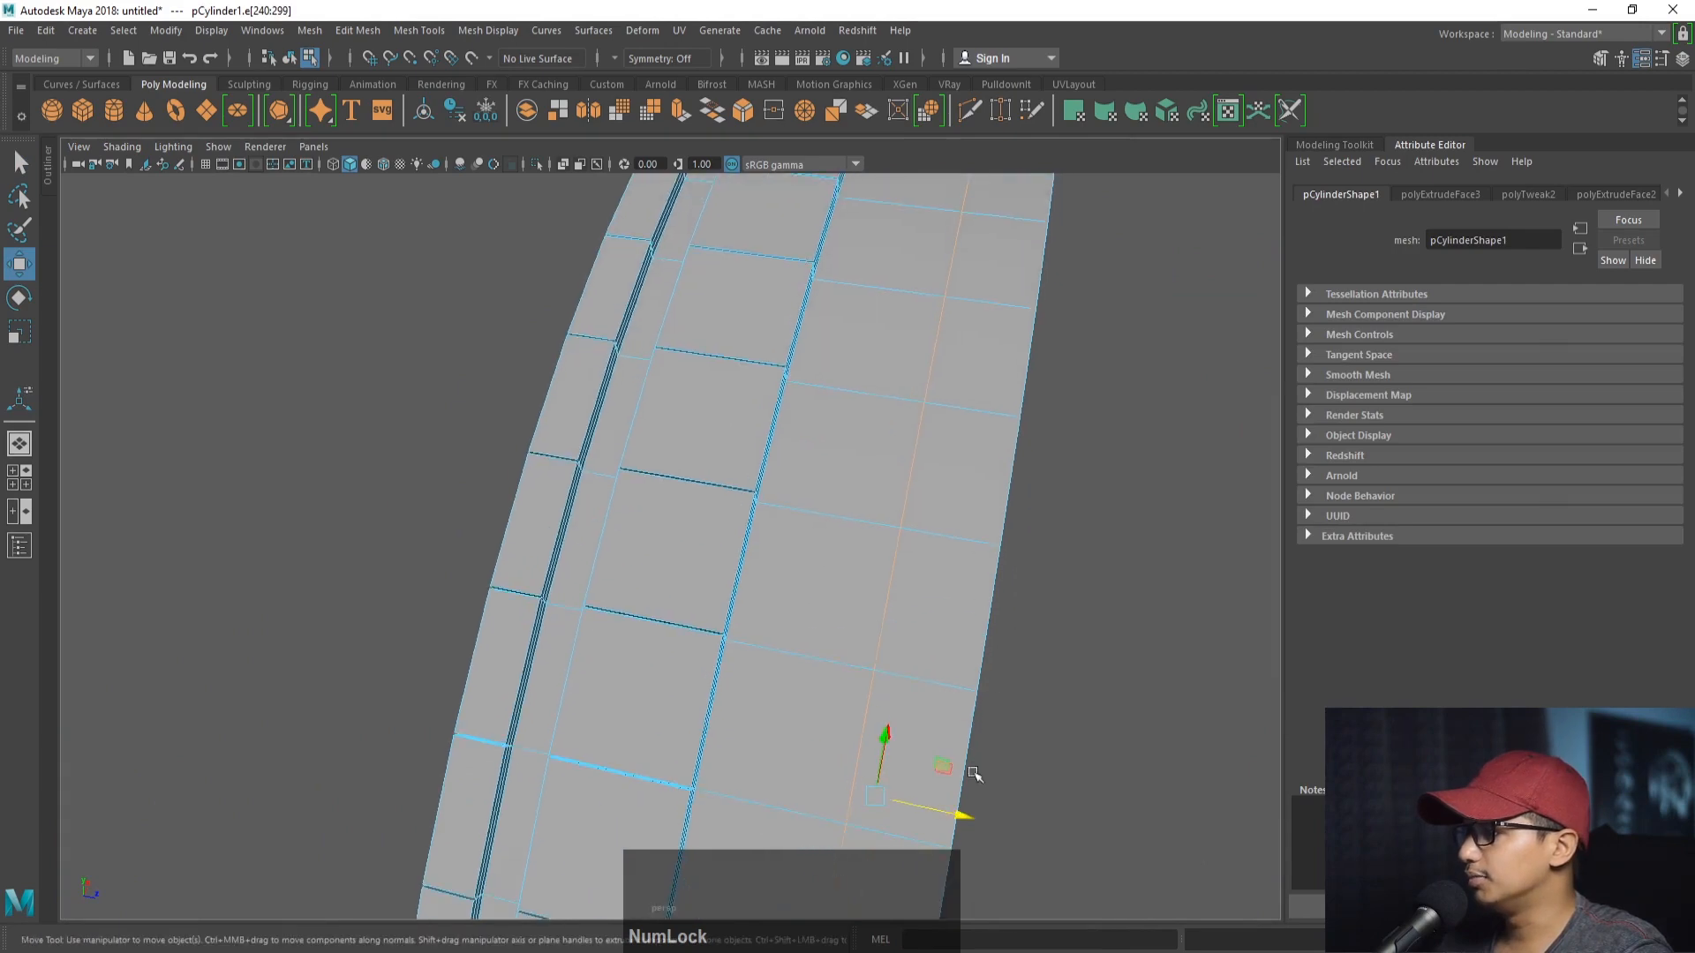
{"action": "left_click_drag", "start_coordinate": [965, 799], "coordinate": [700, 491]}
{"action": "right_click_drag", "start_coordinate": [726, 463], "coordinate": [648, 469], "text": "alt"}
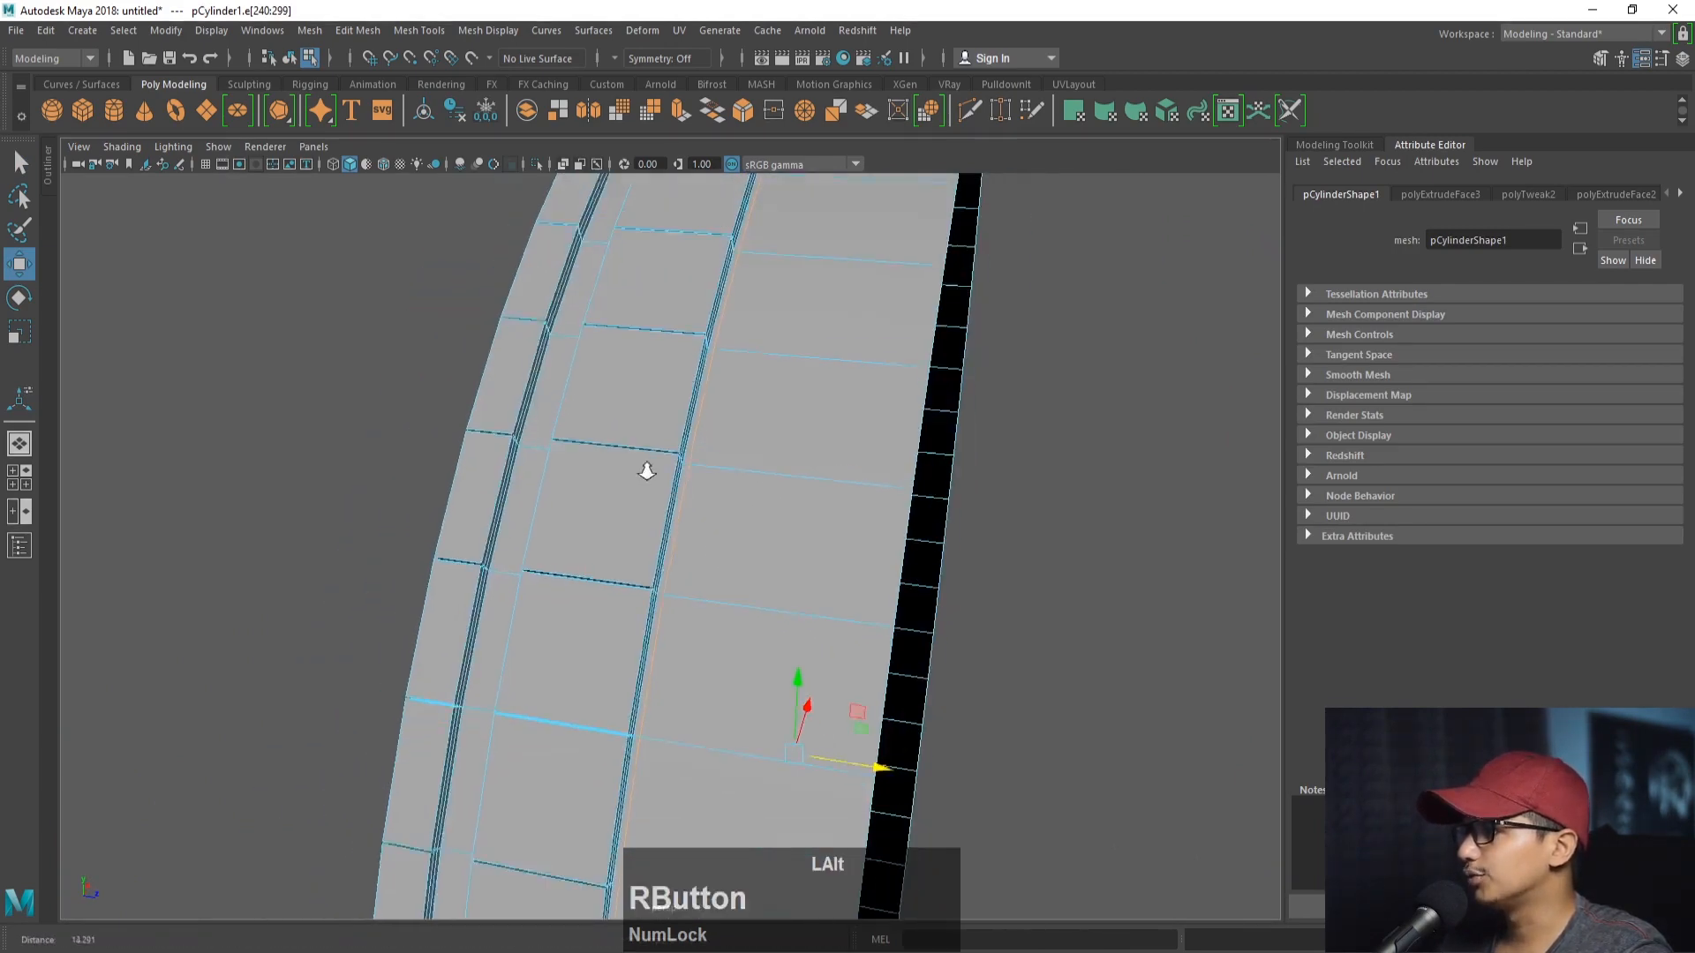
{"action": "middle_click_drag", "start_coordinate": [647, 469], "coordinate": [850, 632], "text": "alt"}
{"action": "left_click_drag", "start_coordinate": [850, 632], "coordinate": [777, 404], "text": "alt"}
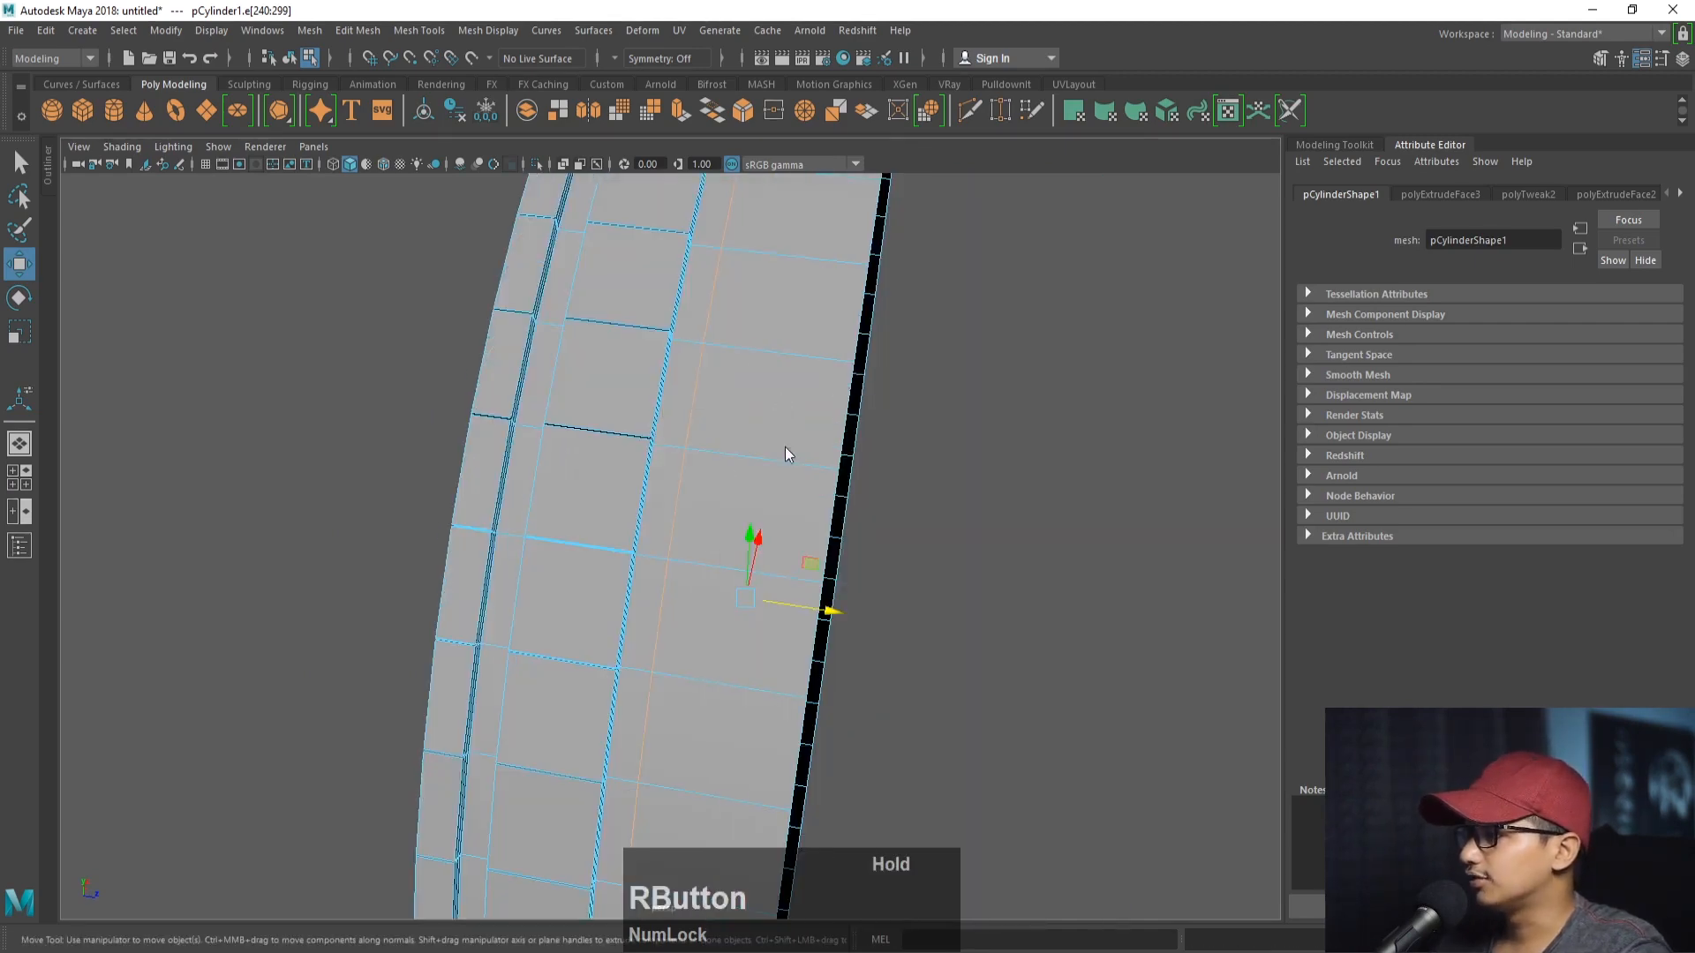
- In the top view, select the vertices along the ring's open border and move them slightly outward along Z, then return to object mode in perspective
{"action": "key", "text": "space"}
{"action": "key", "text": "space"}
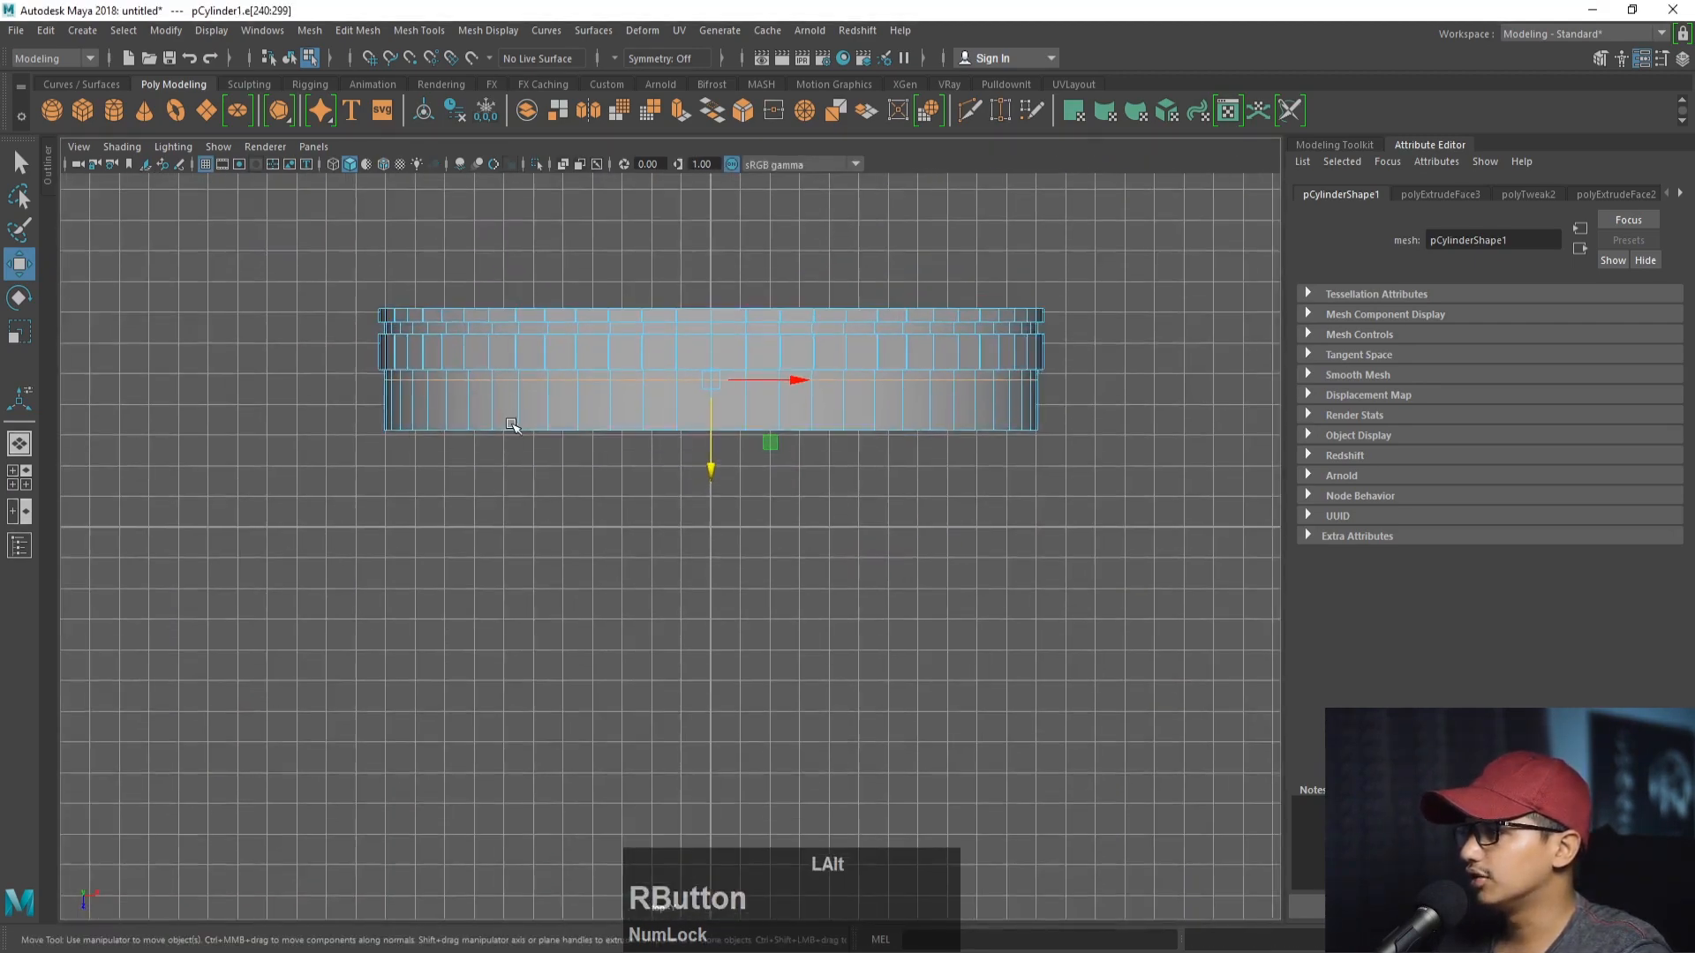
{"action": "right_click_drag", "start_coordinate": [518, 415], "coordinate": [426, 424]}
{"action": "left_click_drag", "start_coordinate": [324, 402], "coordinate": [1071, 492]}
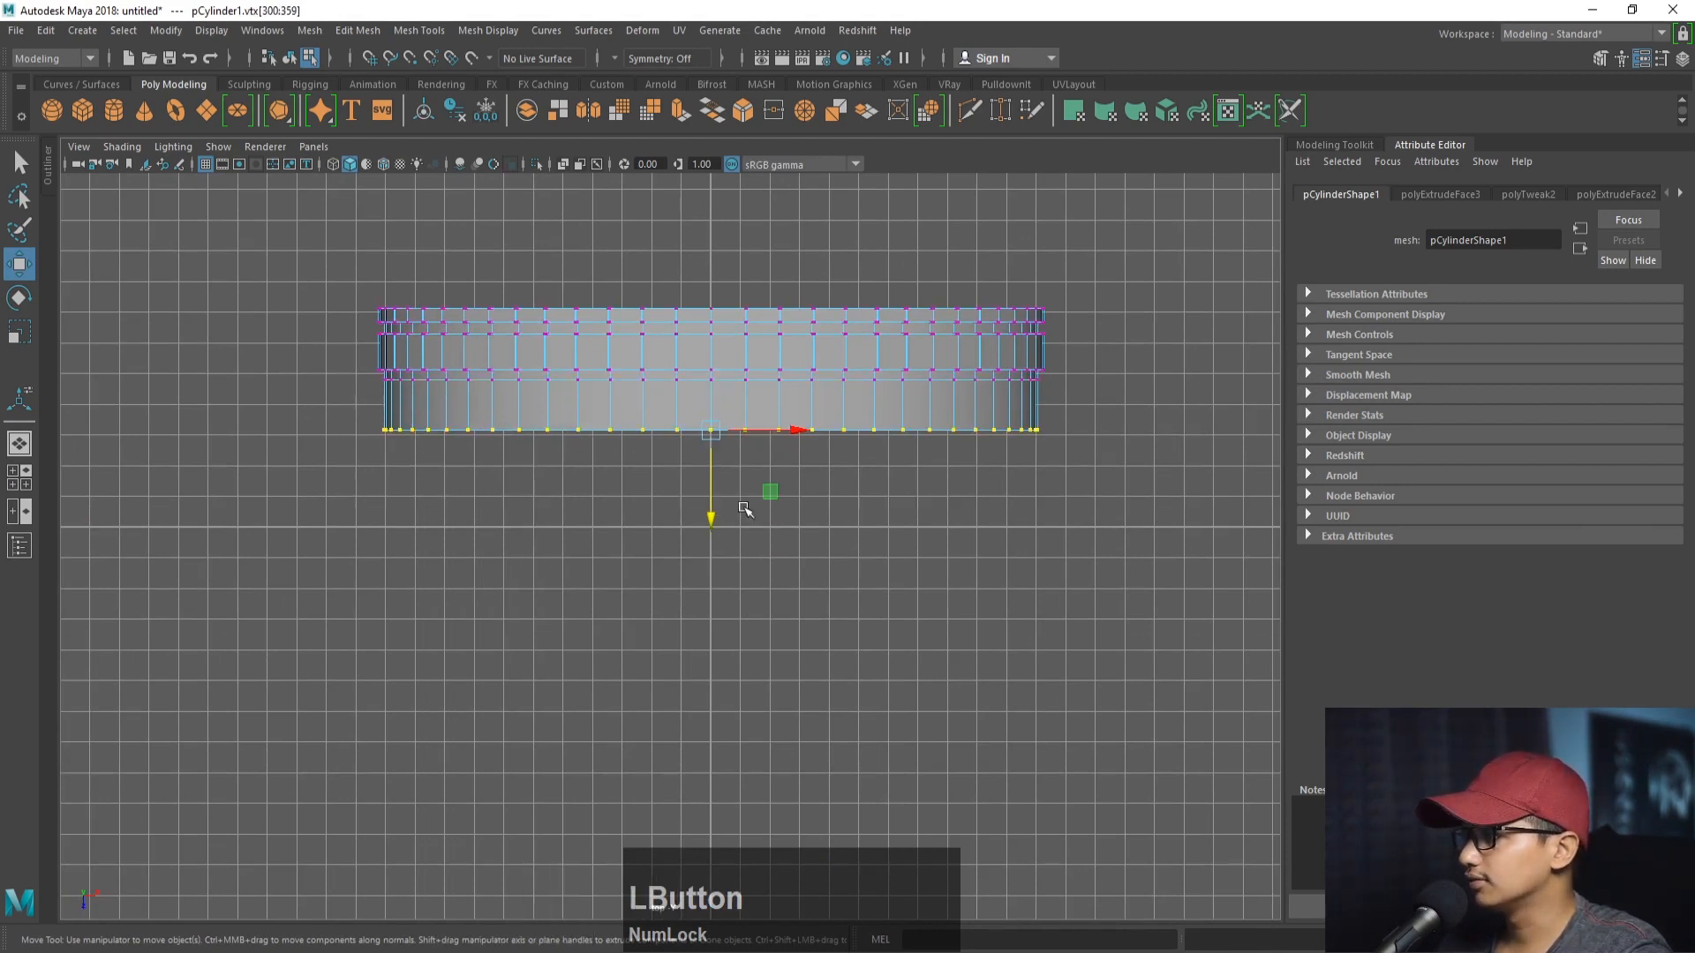
{"action": "left_click_drag", "start_coordinate": [708, 507], "coordinate": [709, 517]}
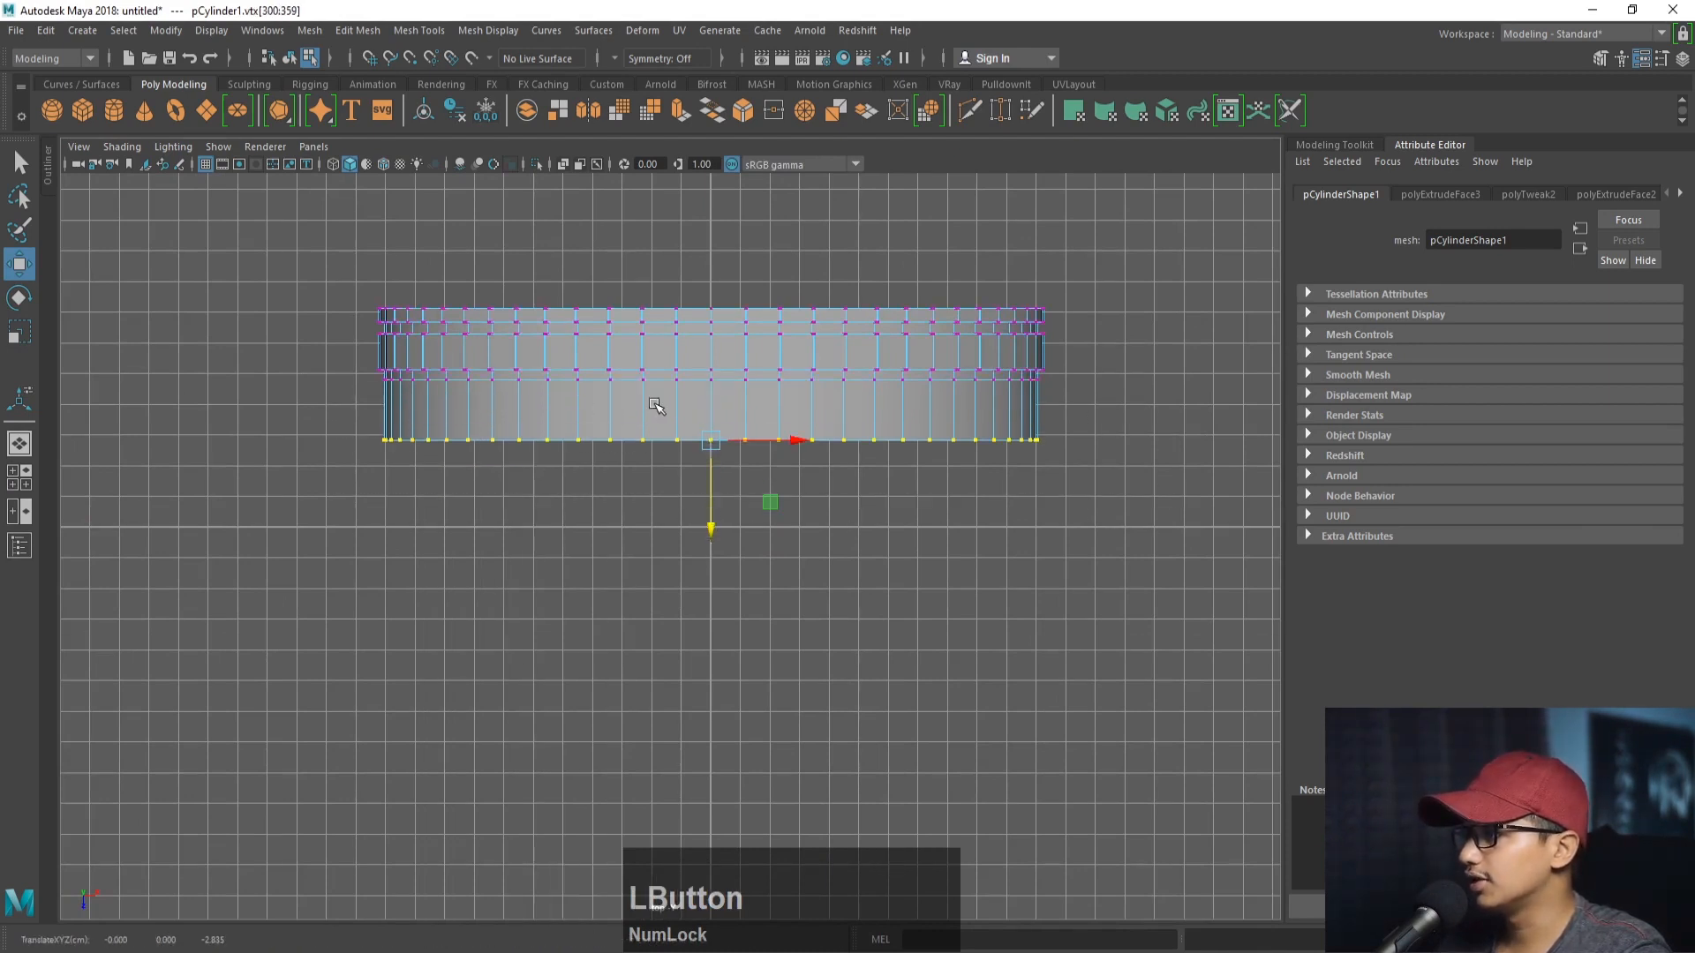
{"action": "right_click_drag", "start_coordinate": [656, 405], "coordinate": [700, 402]}
{"action": "key", "text": "space"}
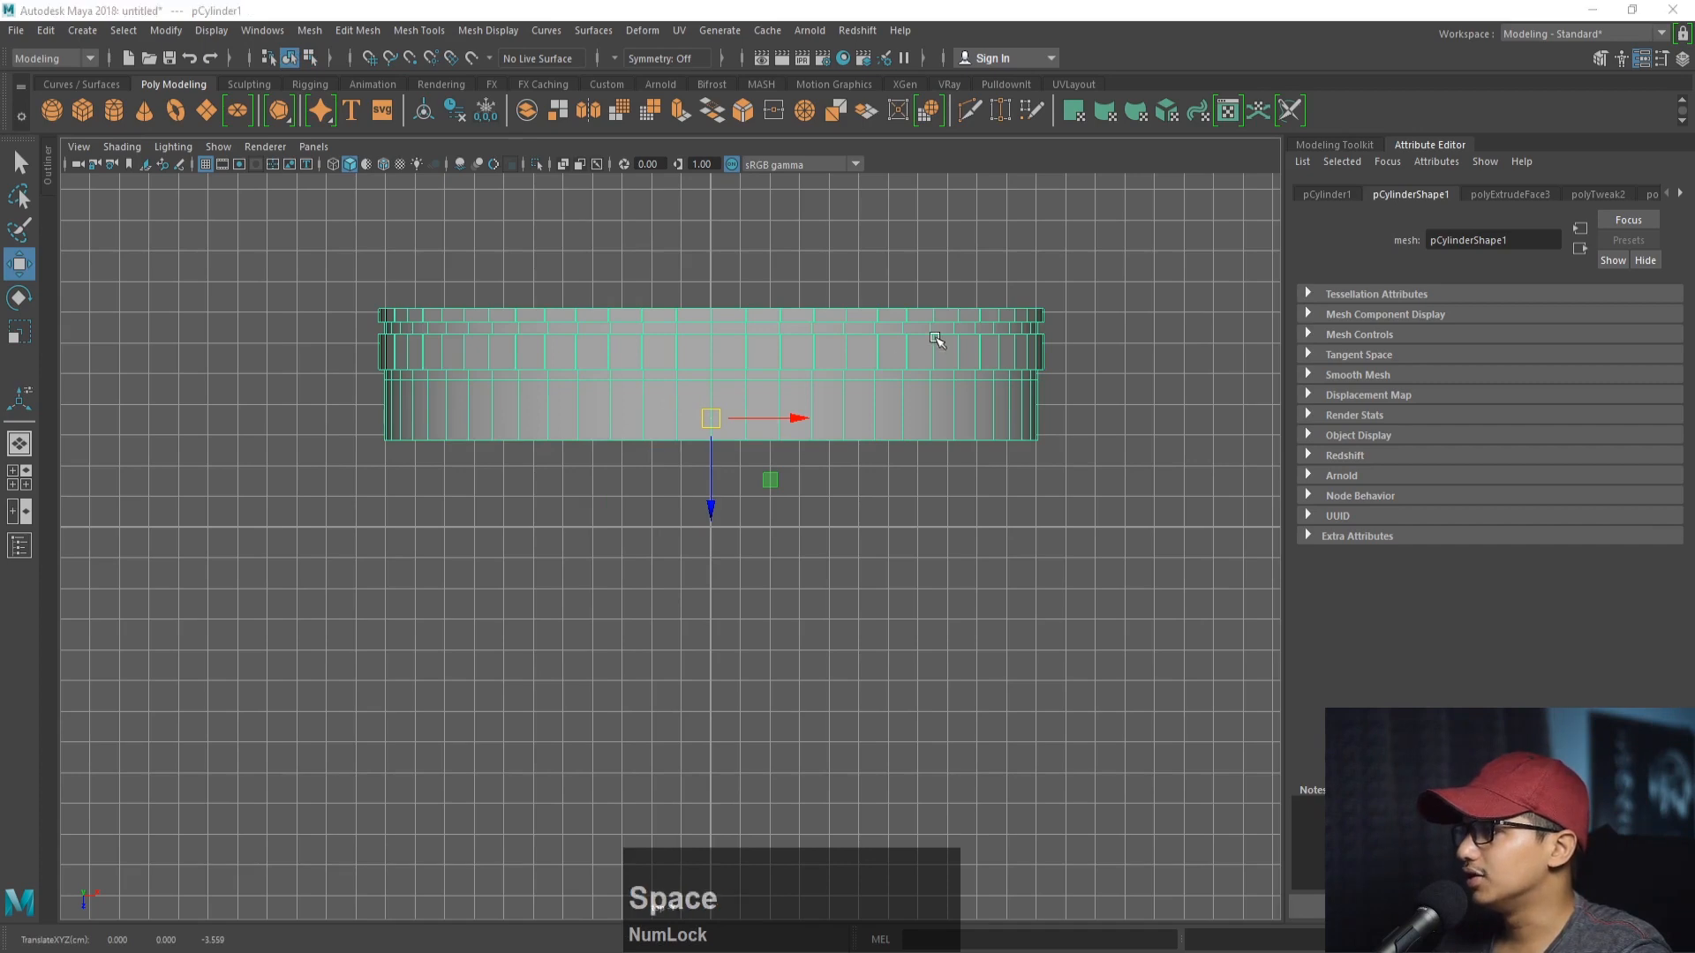
{"action": "key", "text": "space"}
- Insert an edge loop close to the ring's open border with the Insert Edge Loop tool and briefly preview the ring smoothed
{"action": "right_click_drag", "start_coordinate": [1109, 333], "coordinate": [909, 332], "text": "alt"}
{"action": "left_click_drag", "start_coordinate": [909, 332], "coordinate": [865, 344], "text": "alt"}
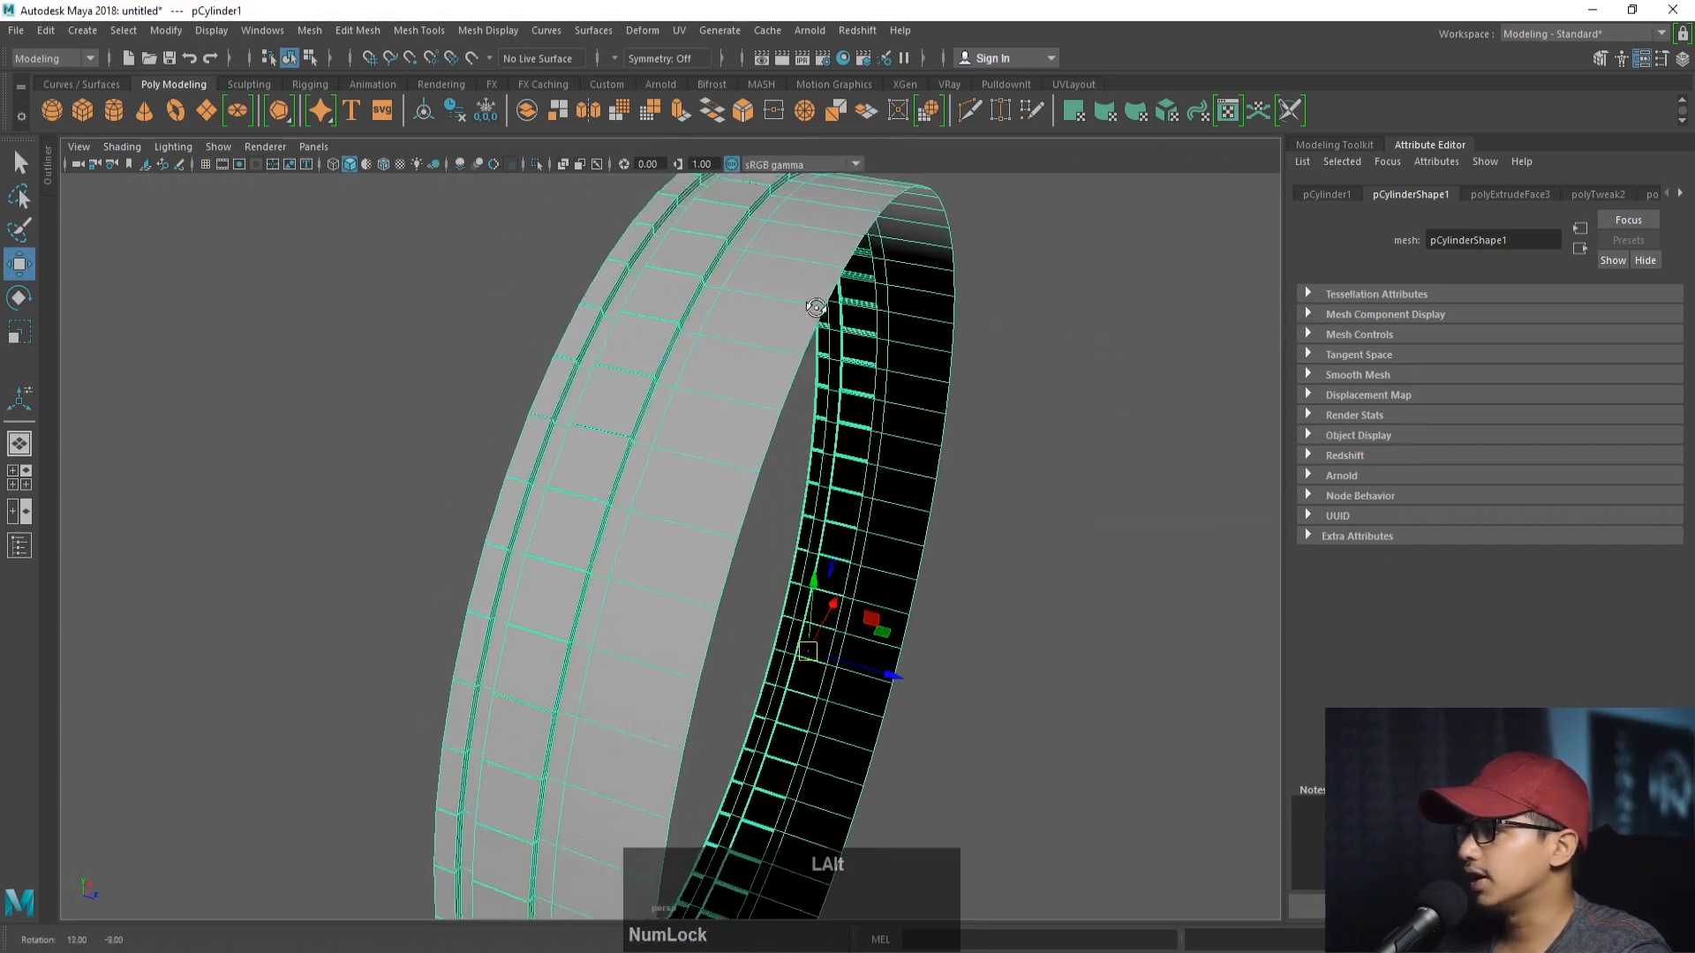
{"action": "right_click_drag", "start_coordinate": [865, 344], "coordinate": [905, 346], "text": "alt"}
{"action": "middle_click_drag", "start_coordinate": [905, 346], "coordinate": [887, 392], "text": "alt"}
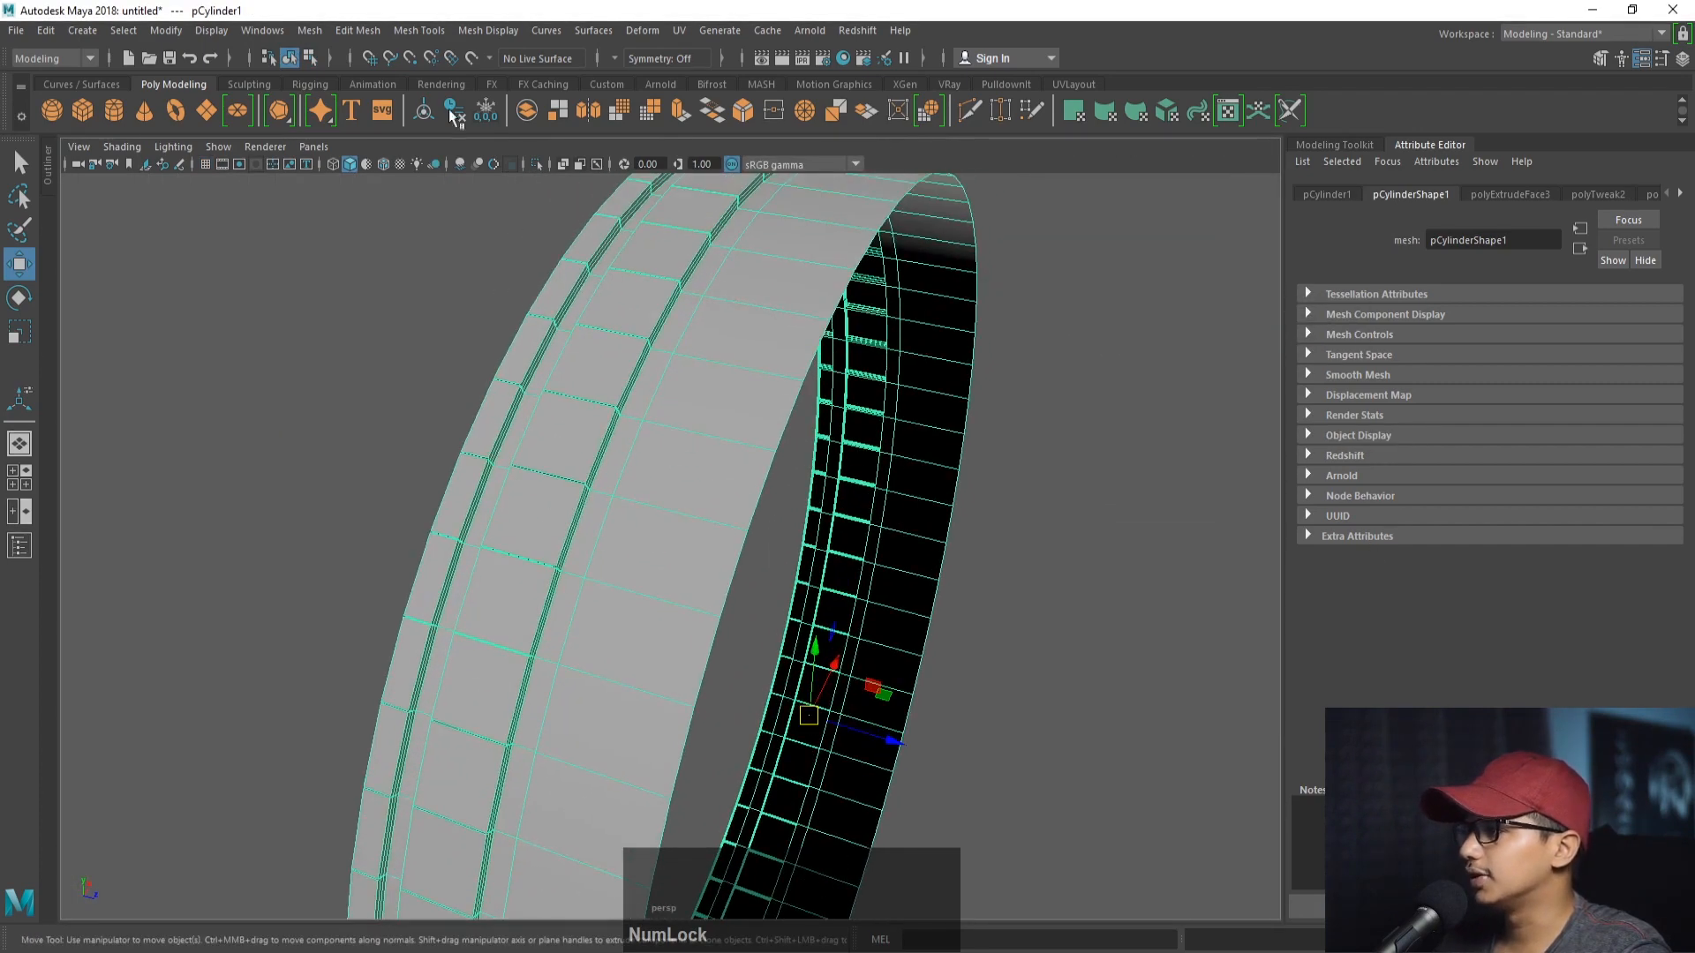
{"action": "left_click", "coordinate": [430, 32]}
{"action": "left_click", "coordinate": [475, 50]}
{"action": "left_click_drag", "start_coordinate": [476, 24], "coordinate": [177, 323]}
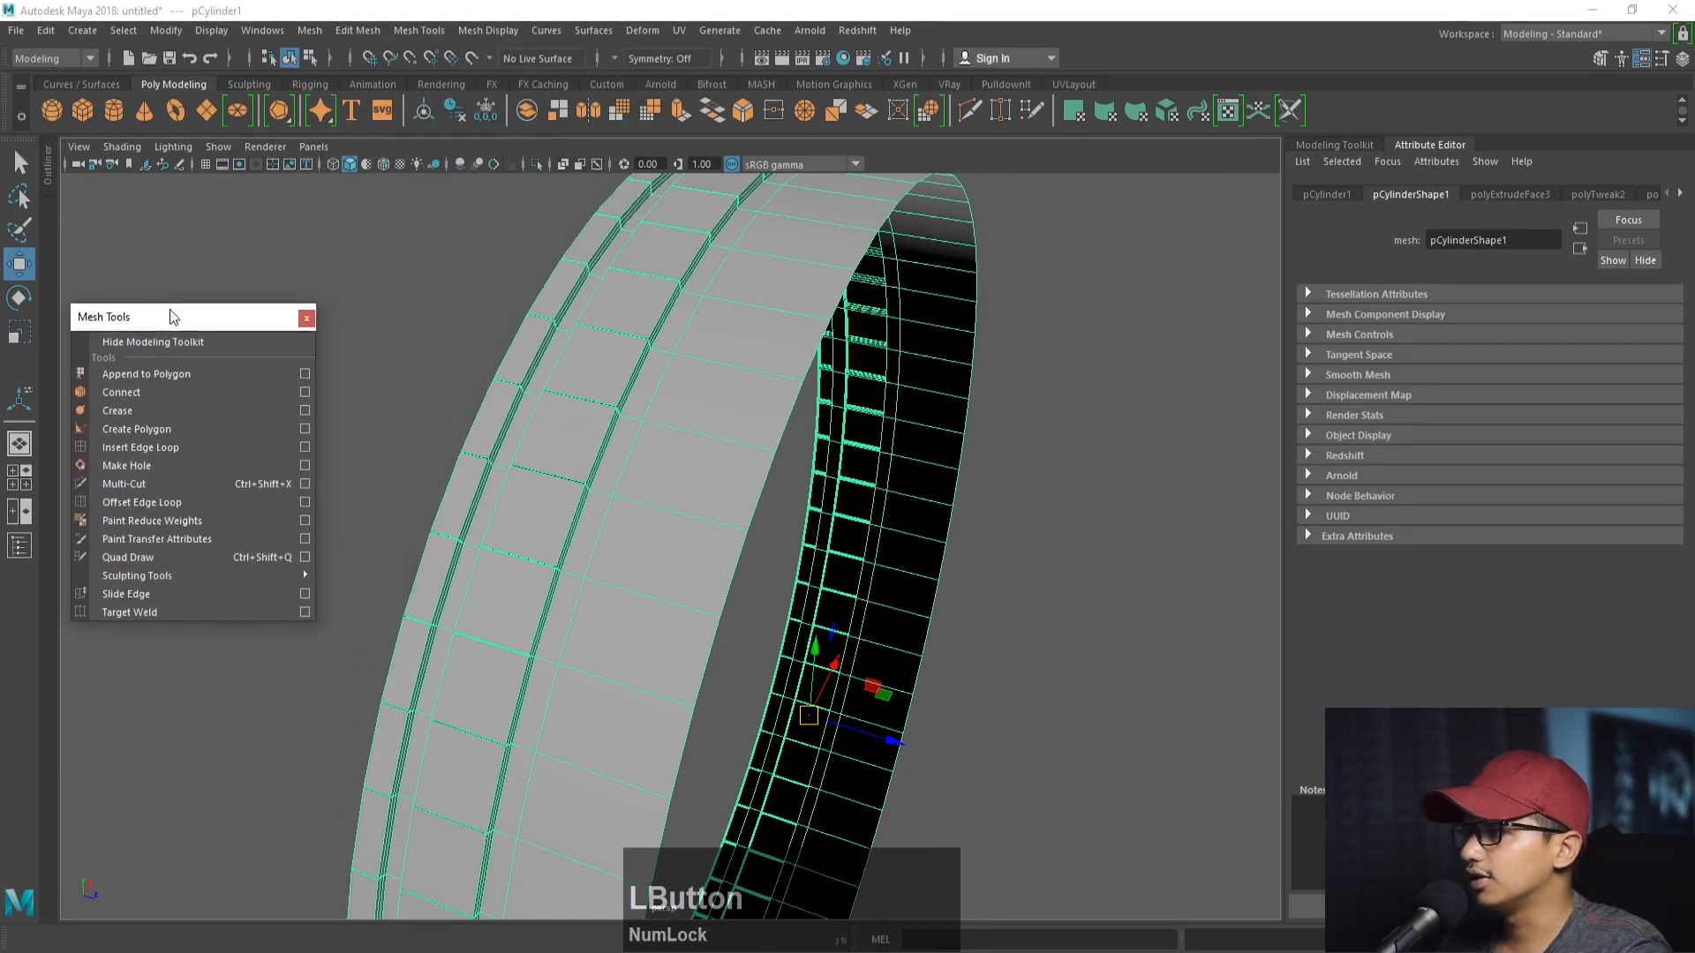
{"action": "left_click", "coordinate": [163, 448]}
{"action": "left_click_drag", "start_coordinate": [711, 526], "coordinate": [766, 592], "text": "alt"}
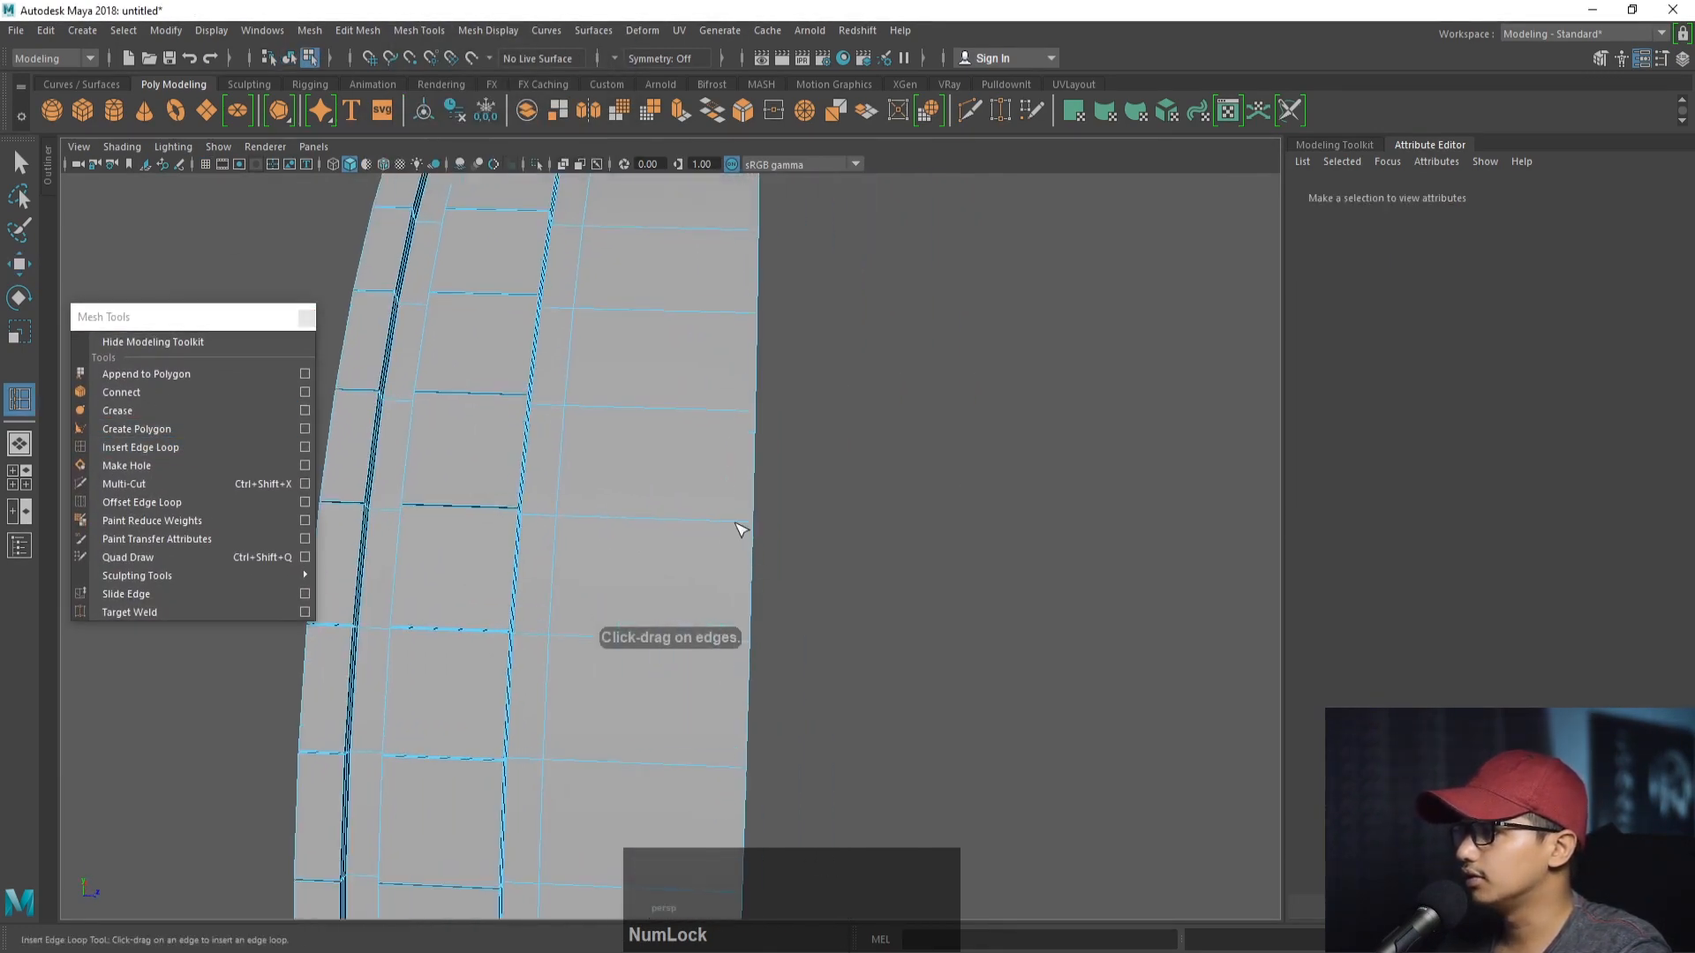
{"action": "left_click_drag", "start_coordinate": [740, 530], "coordinate": [479, 407]}
{"action": "key", "text": "q"}
{"action": "left_click", "coordinate": [492, 426]}
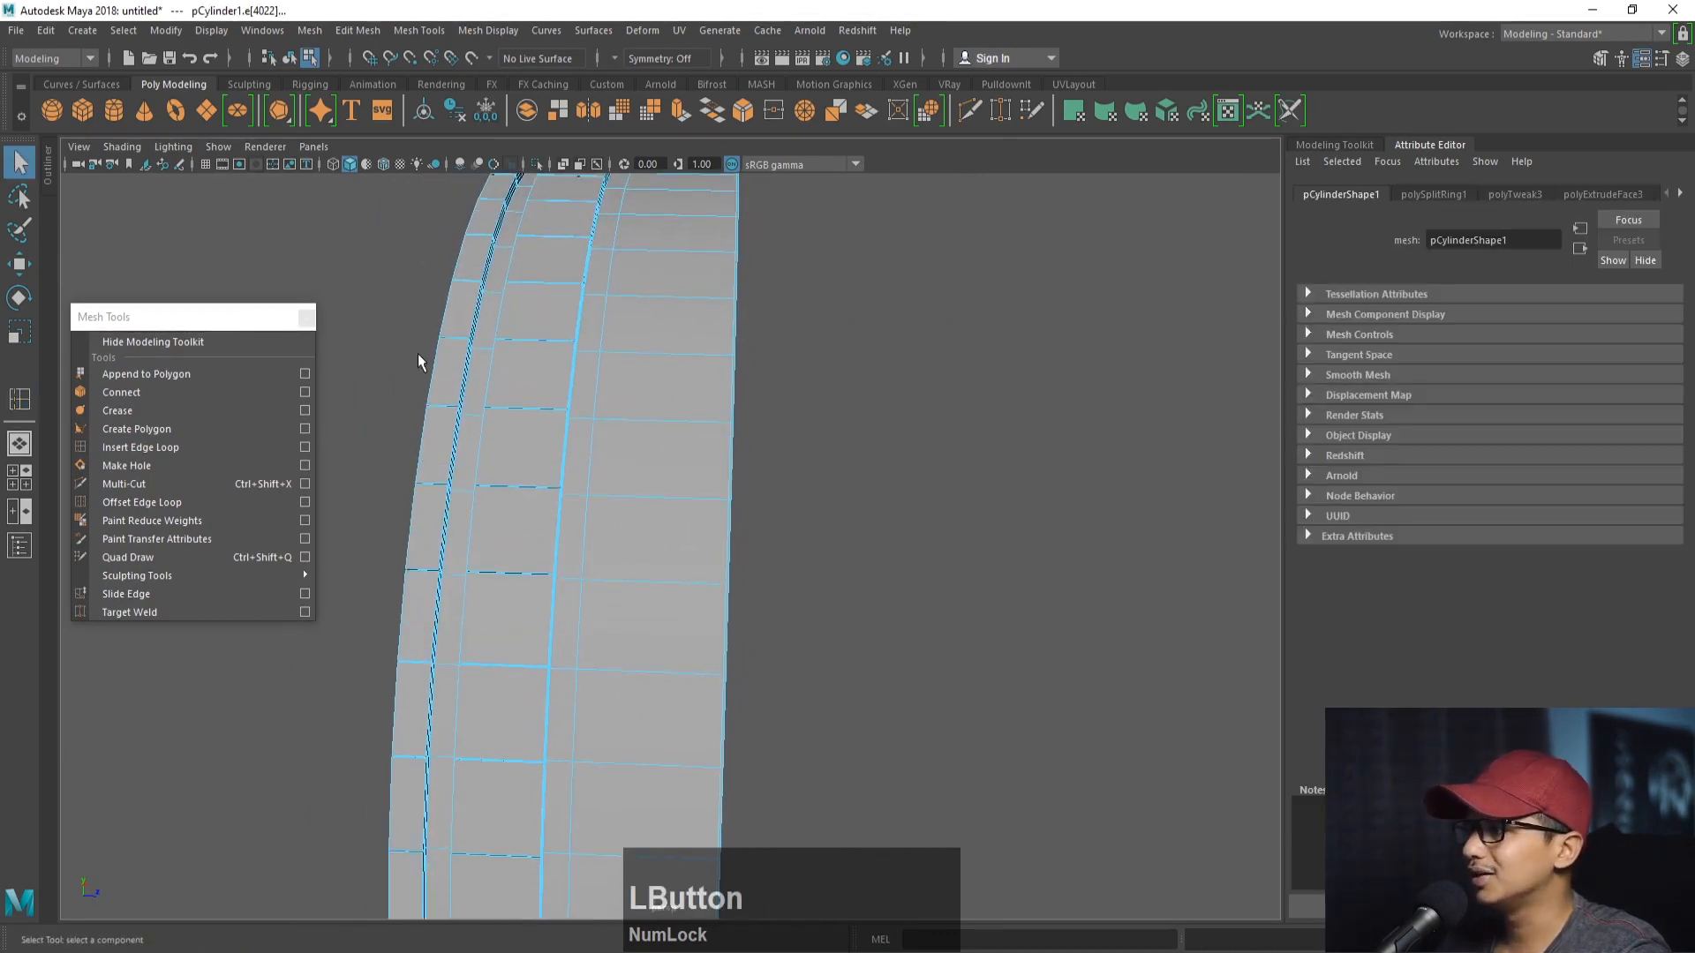
{"action": "key", "text": "3"}
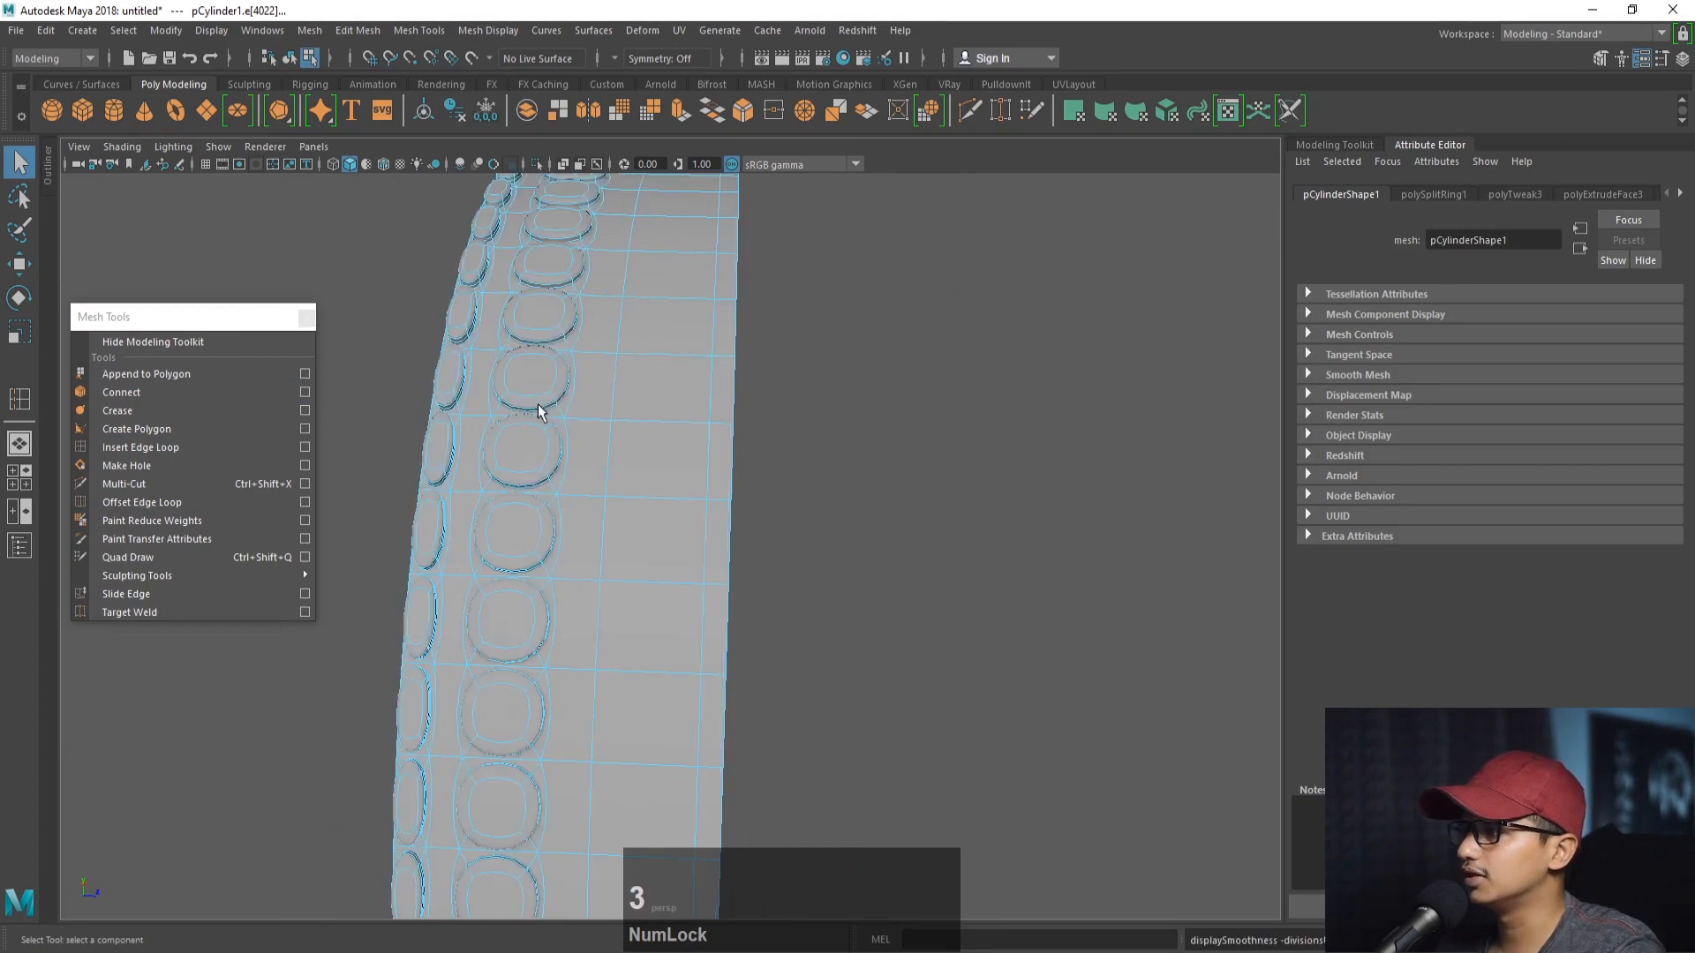
{"action": "key", "text": "1"}
- Select the full loop of wide faces near the open border and extrude them individually with a Local Translate Z of 0.2
{"action": "mouse_move", "coordinate": [634, 501]}
{"action": "right_mouse_down"}
{"action": "mouse_move", "coordinate": [648, 446]}
{"action": "mouse_move", "coordinate": [651, 477]}
{"action": "right_mouse_up"}
{"action": "left_click", "coordinate": [652, 477]}
{"action": "double_click", "coordinate": [655, 543], "text": "shift"}
{"action": "left_click_drag", "start_coordinate": [677, 537], "coordinate": [617, 521], "text": "alt"}
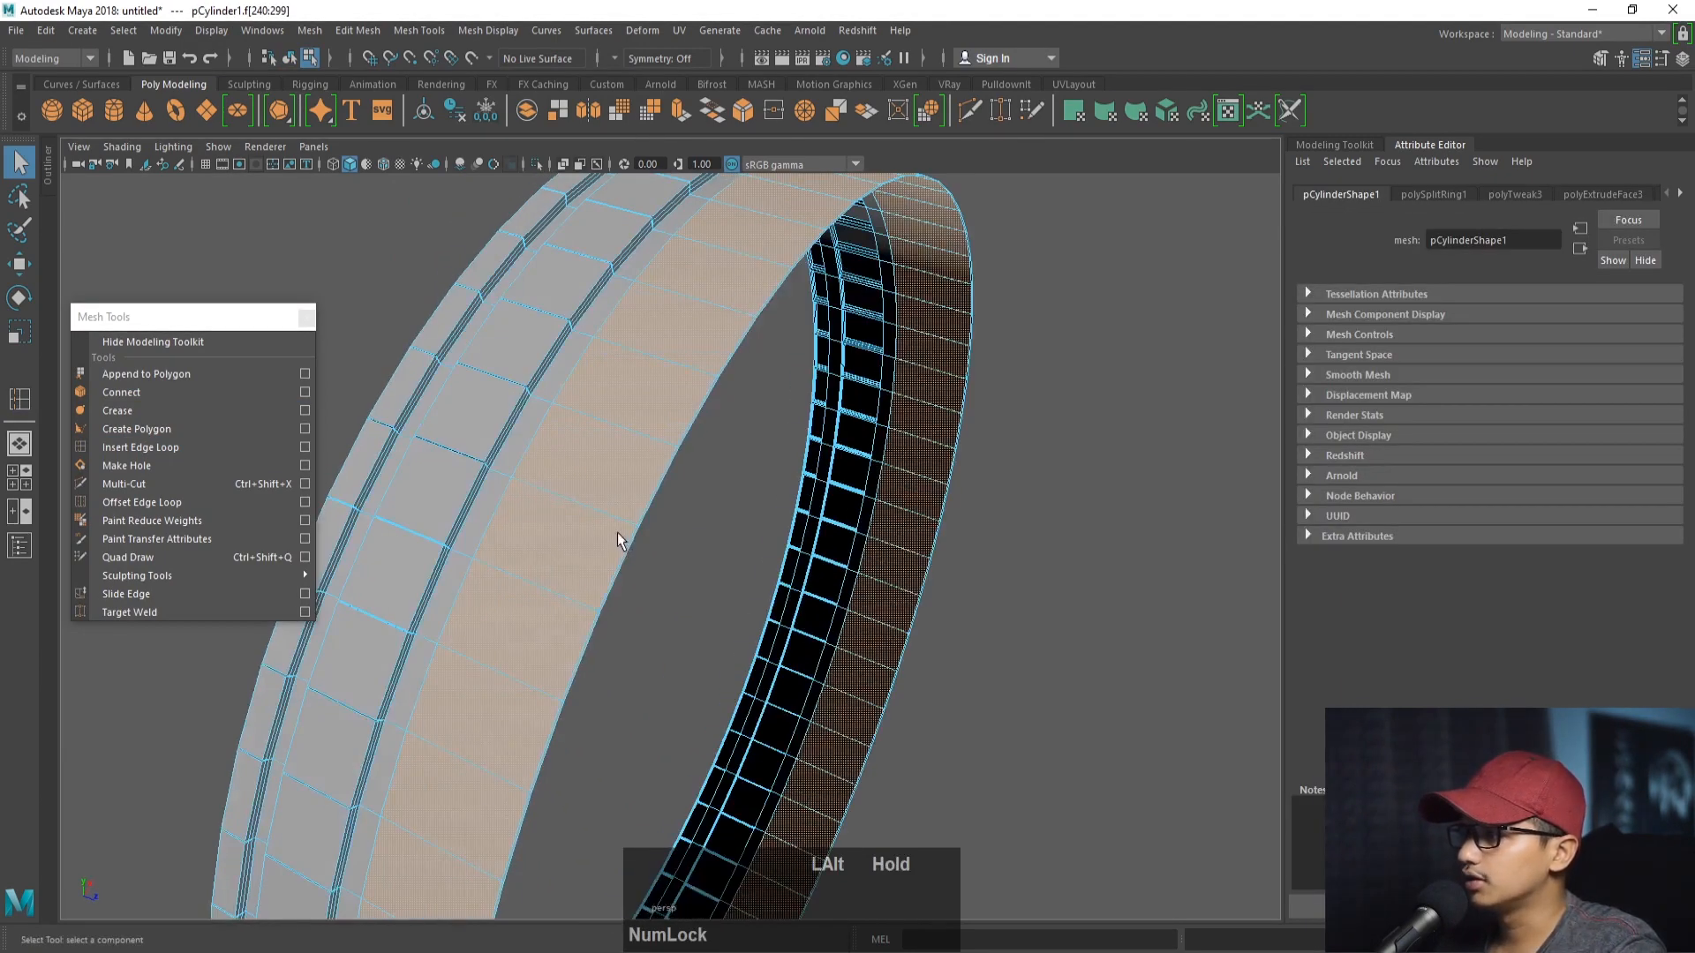
{"action": "key", "text": "ctrl+e"}
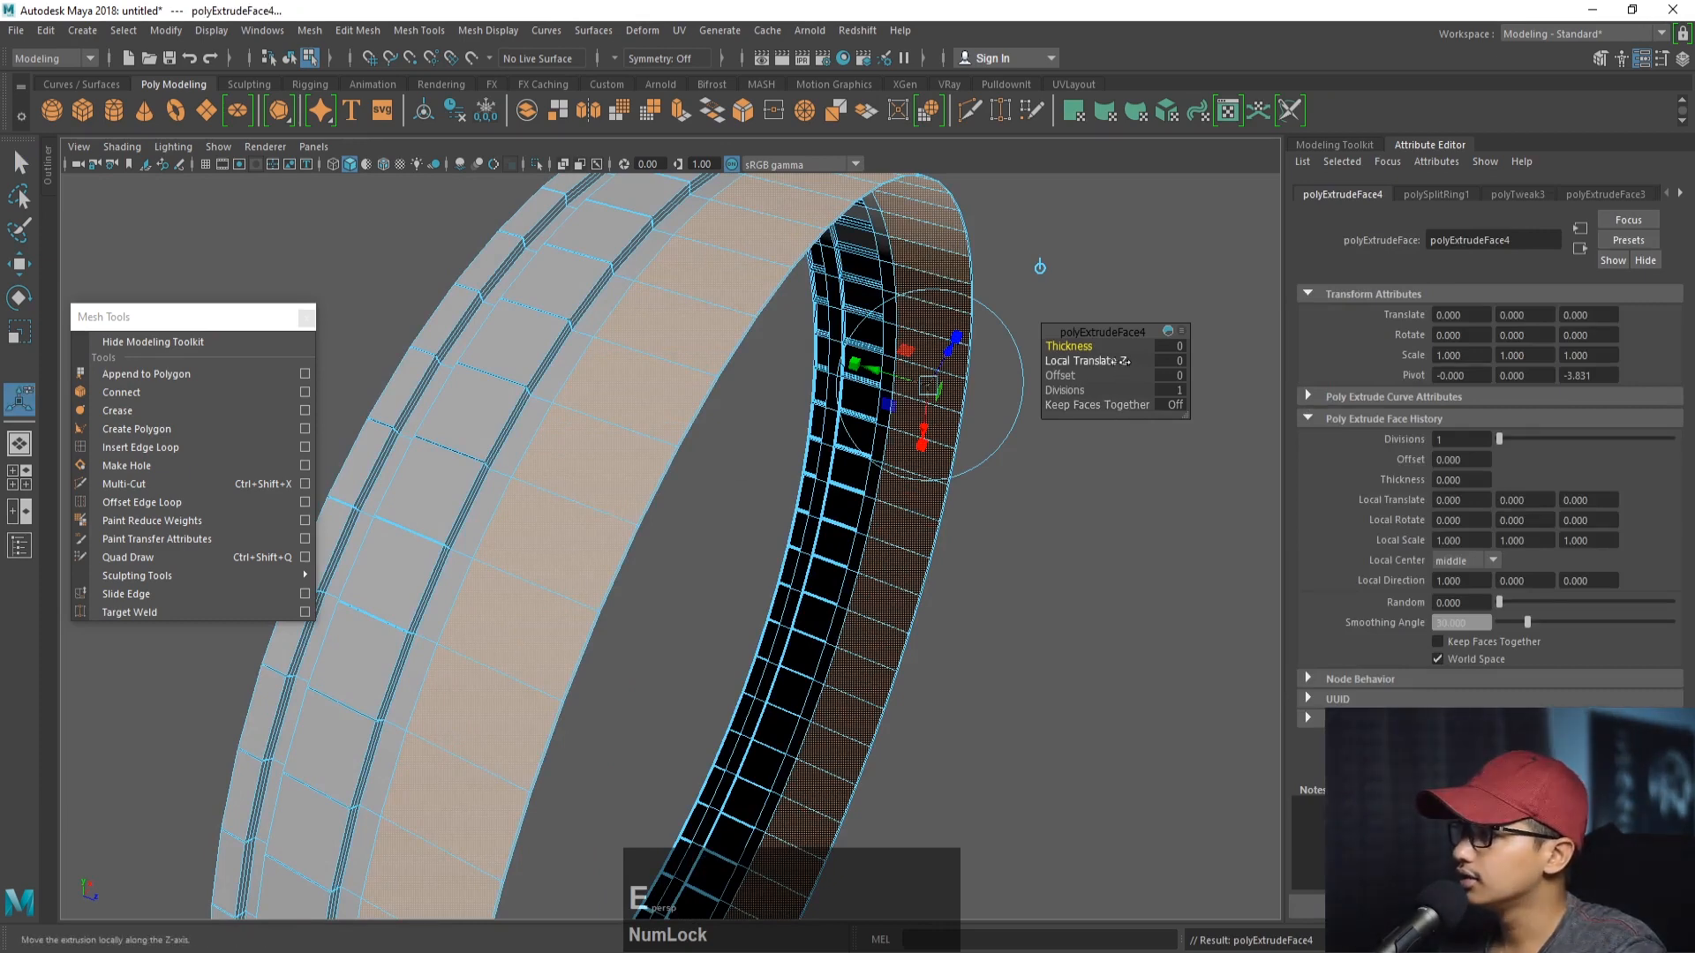
{"action": "left_click", "coordinate": [1174, 364]}
{"action": "type", "text": "0.2"}
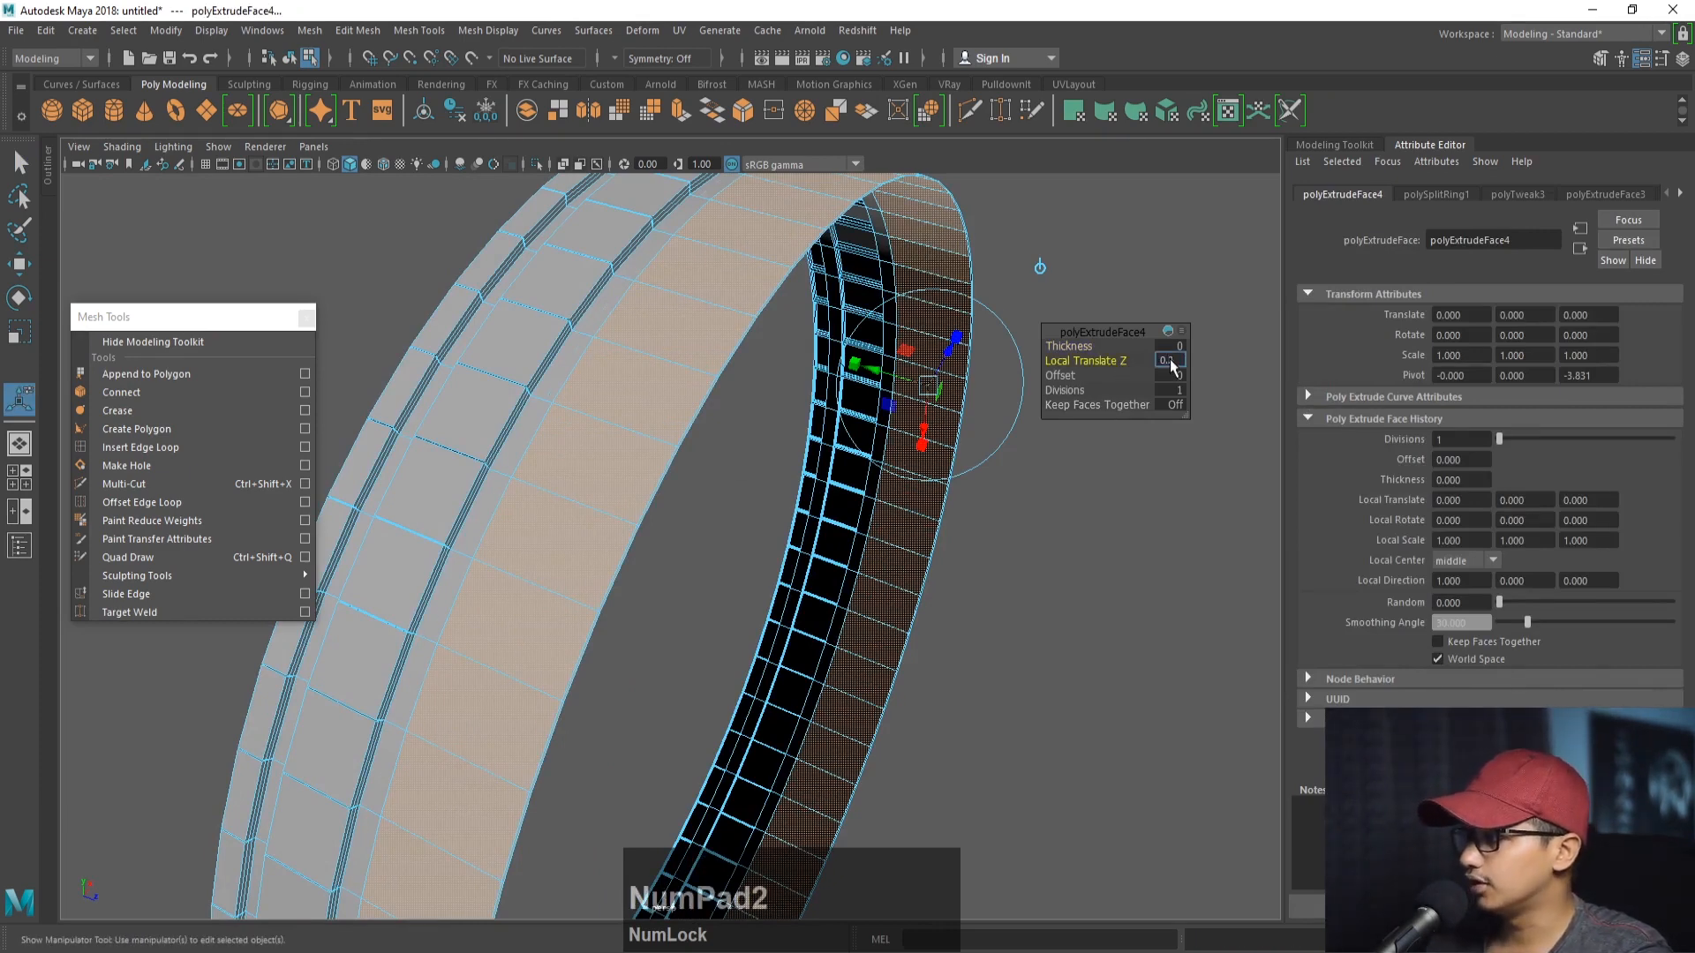
{"action": "key", "text": "Return"}
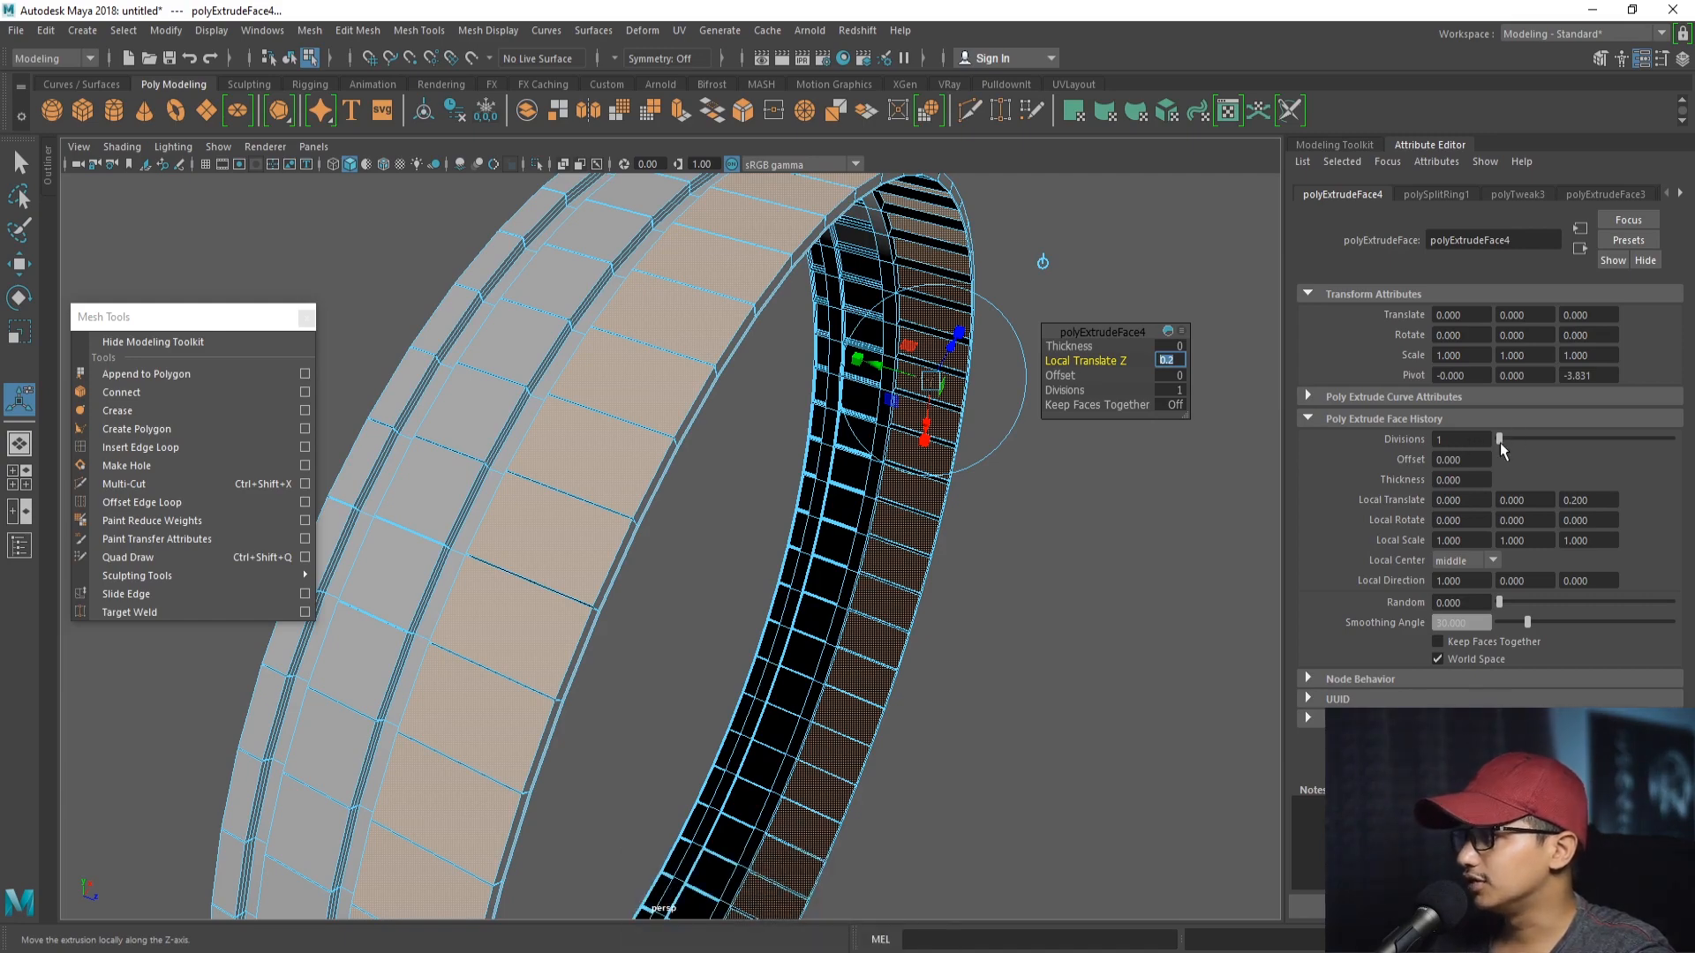
- Set the wide band extrusion's Divisions to 3 and return to object mode
{"action": "left_click", "coordinate": [1461, 439]}
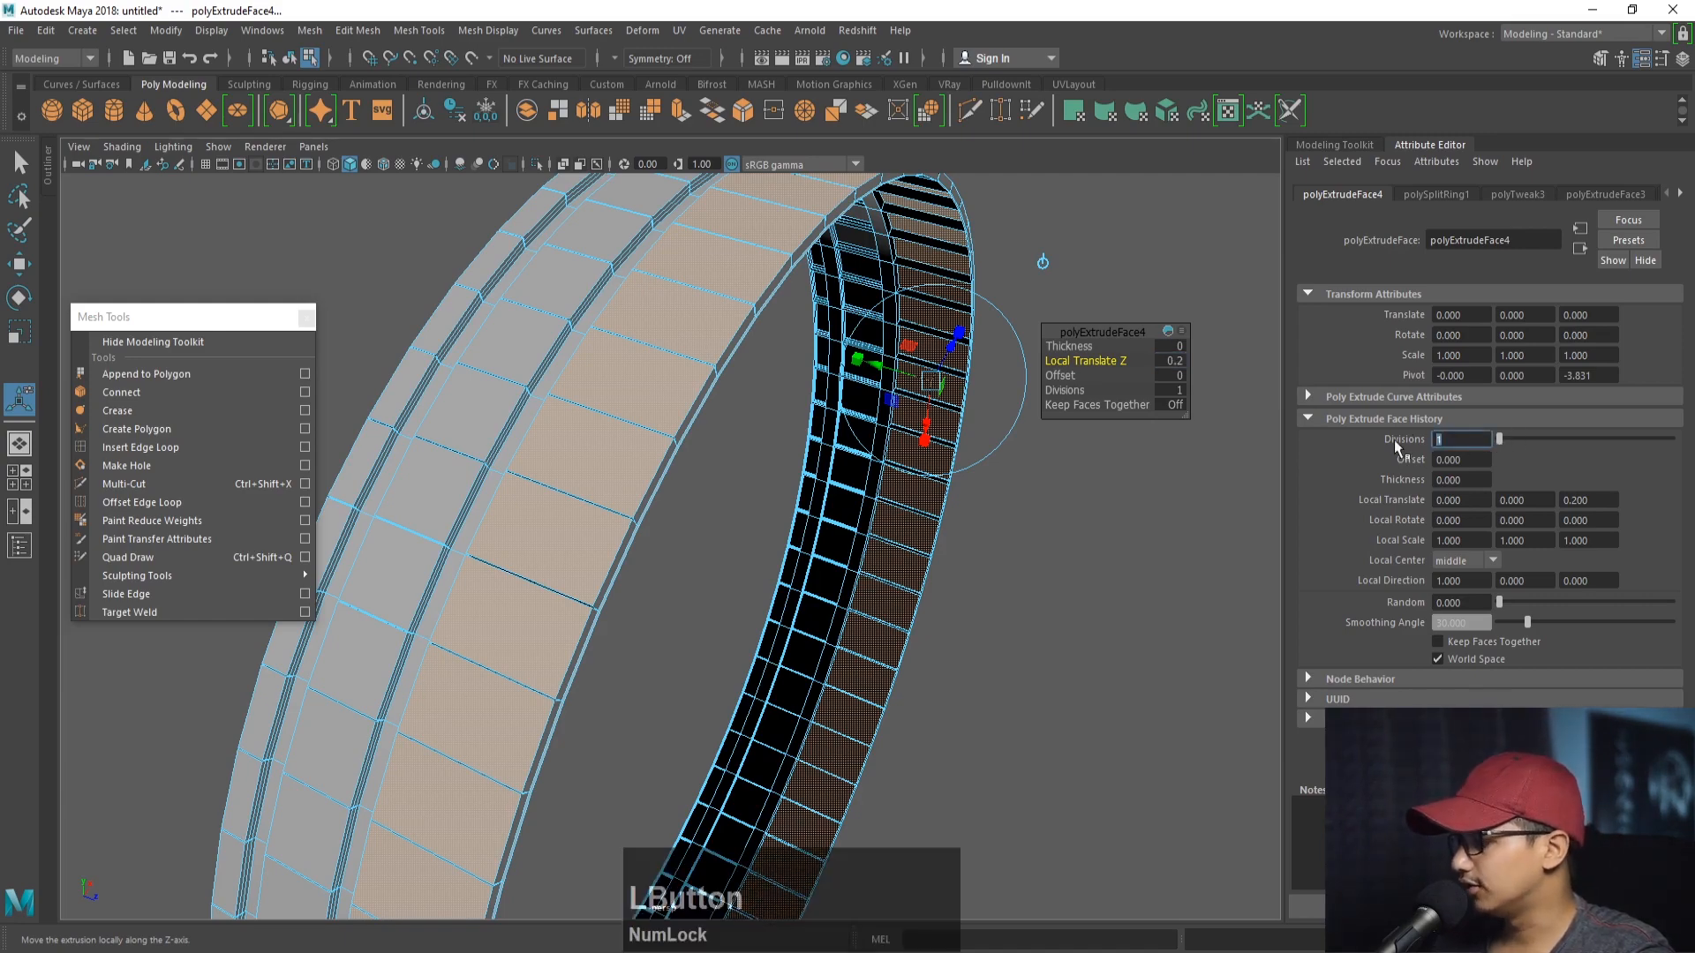
{"action": "type", "text": "3"}
{"action": "key", "text": "Return"}
{"action": "left_click_drag", "start_coordinate": [1015, 443], "coordinate": [927, 404], "text": "alt"}
{"action": "right_click_drag", "start_coordinate": [757, 370], "coordinate": [839, 344]}
- Preview the ring smoothed, deselect it, and examine the three extruded bands from several angles
{"action": "left_click_drag", "start_coordinate": [911, 280], "coordinate": [749, 490], "text": "alt"}
{"action": "right_click_drag", "start_coordinate": [750, 490], "coordinate": [806, 476], "text": "alt"}
{"action": "left_click_drag", "start_coordinate": [806, 476], "coordinate": [745, 484], "text": "alt"}
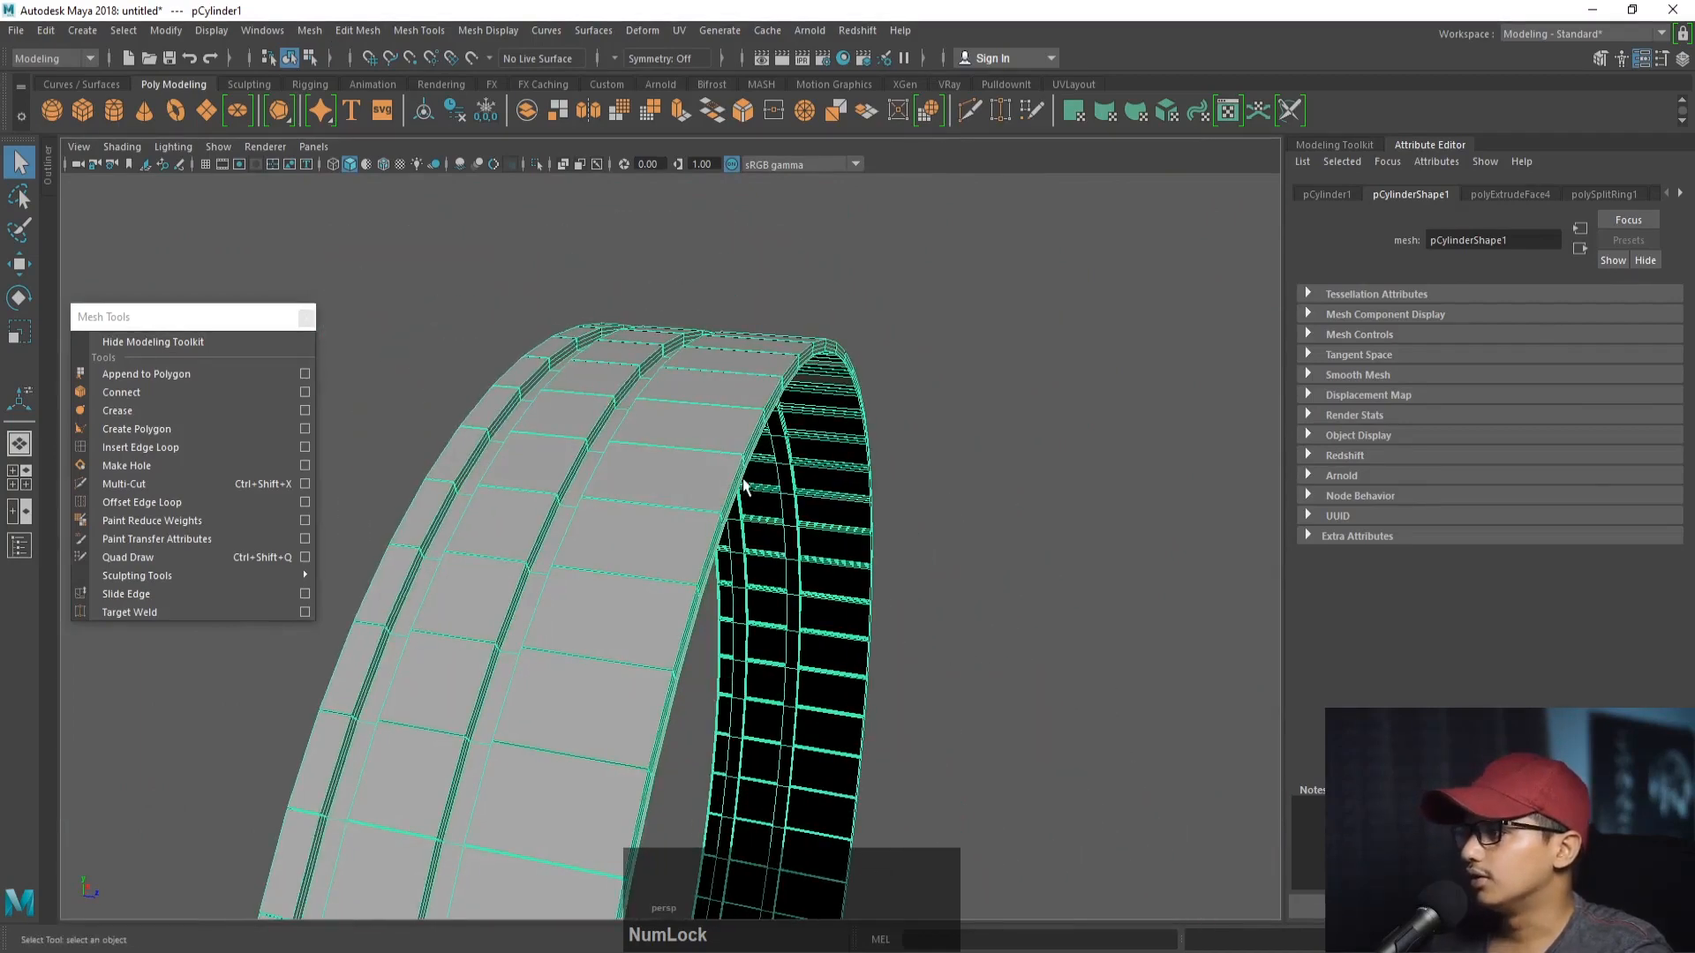
{"action": "key", "text": "3"}
{"action": "left_click", "coordinate": [978, 323]}
{"action": "right_click_drag", "start_coordinate": [927, 335], "coordinate": [658, 359], "text": "alt"}
{"action": "left_click_drag", "start_coordinate": [658, 359], "coordinate": [678, 486], "text": "alt"}
{"action": "middle_click_drag", "start_coordinate": [678, 486], "coordinate": [777, 397], "text": "alt"}
{"action": "left_click_drag", "start_coordinate": [777, 397], "coordinate": [853, 392], "text": "alt"}
{"action": "left_click", "coordinate": [857, 388]}
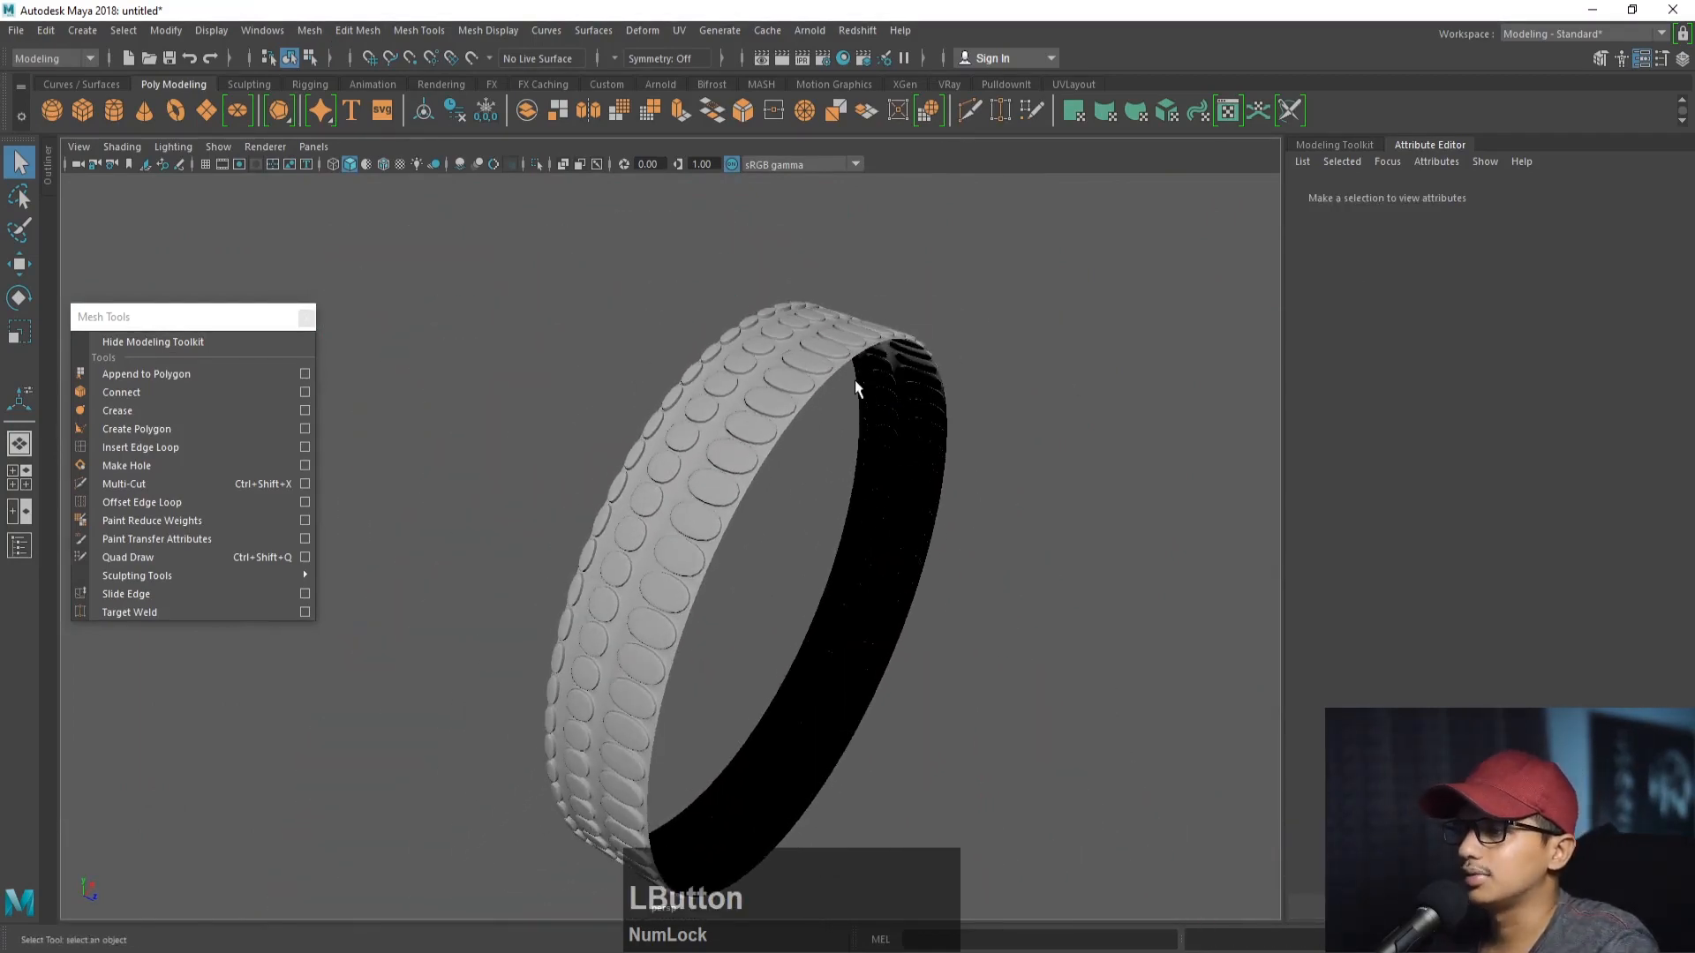
{"action": "left_click", "coordinate": [724, 415]}
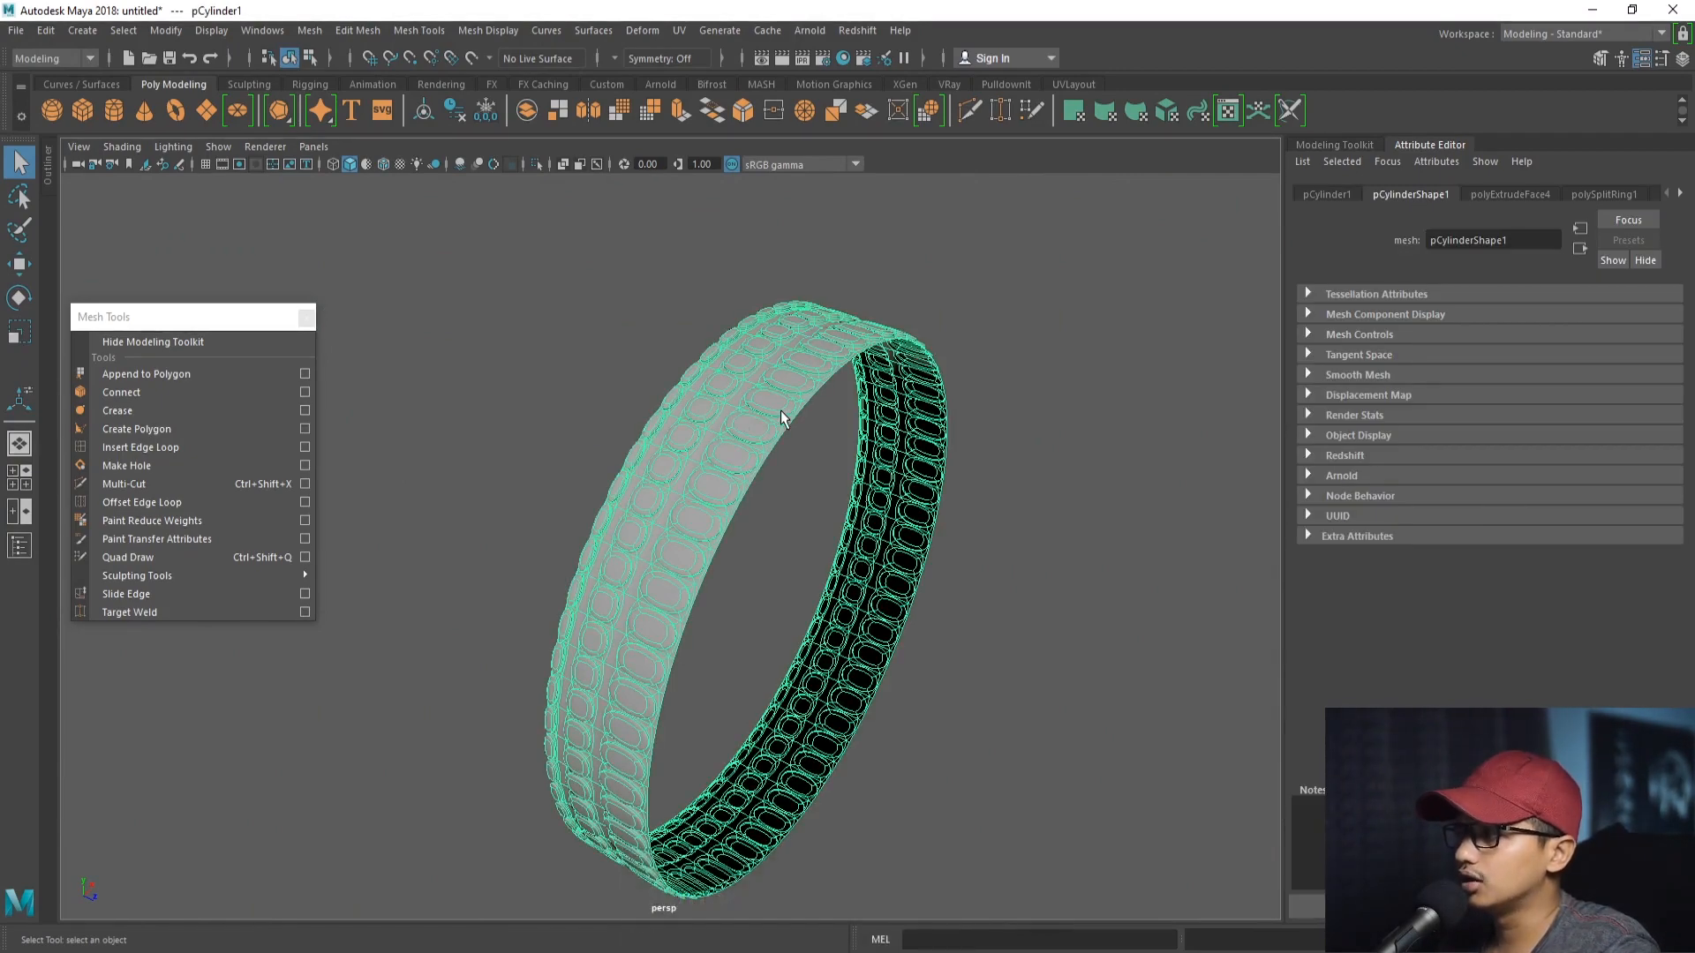
- In the unsmoothed display, examine the subdivided side faces of the extruded rim segments, selecting one of them
{"action": "right_click_drag", "start_coordinate": [701, 398], "coordinate": [841, 509], "text": "alt"}
{"action": "middle_click_drag", "start_coordinate": [839, 501], "coordinate": [807, 538], "text": "alt"}
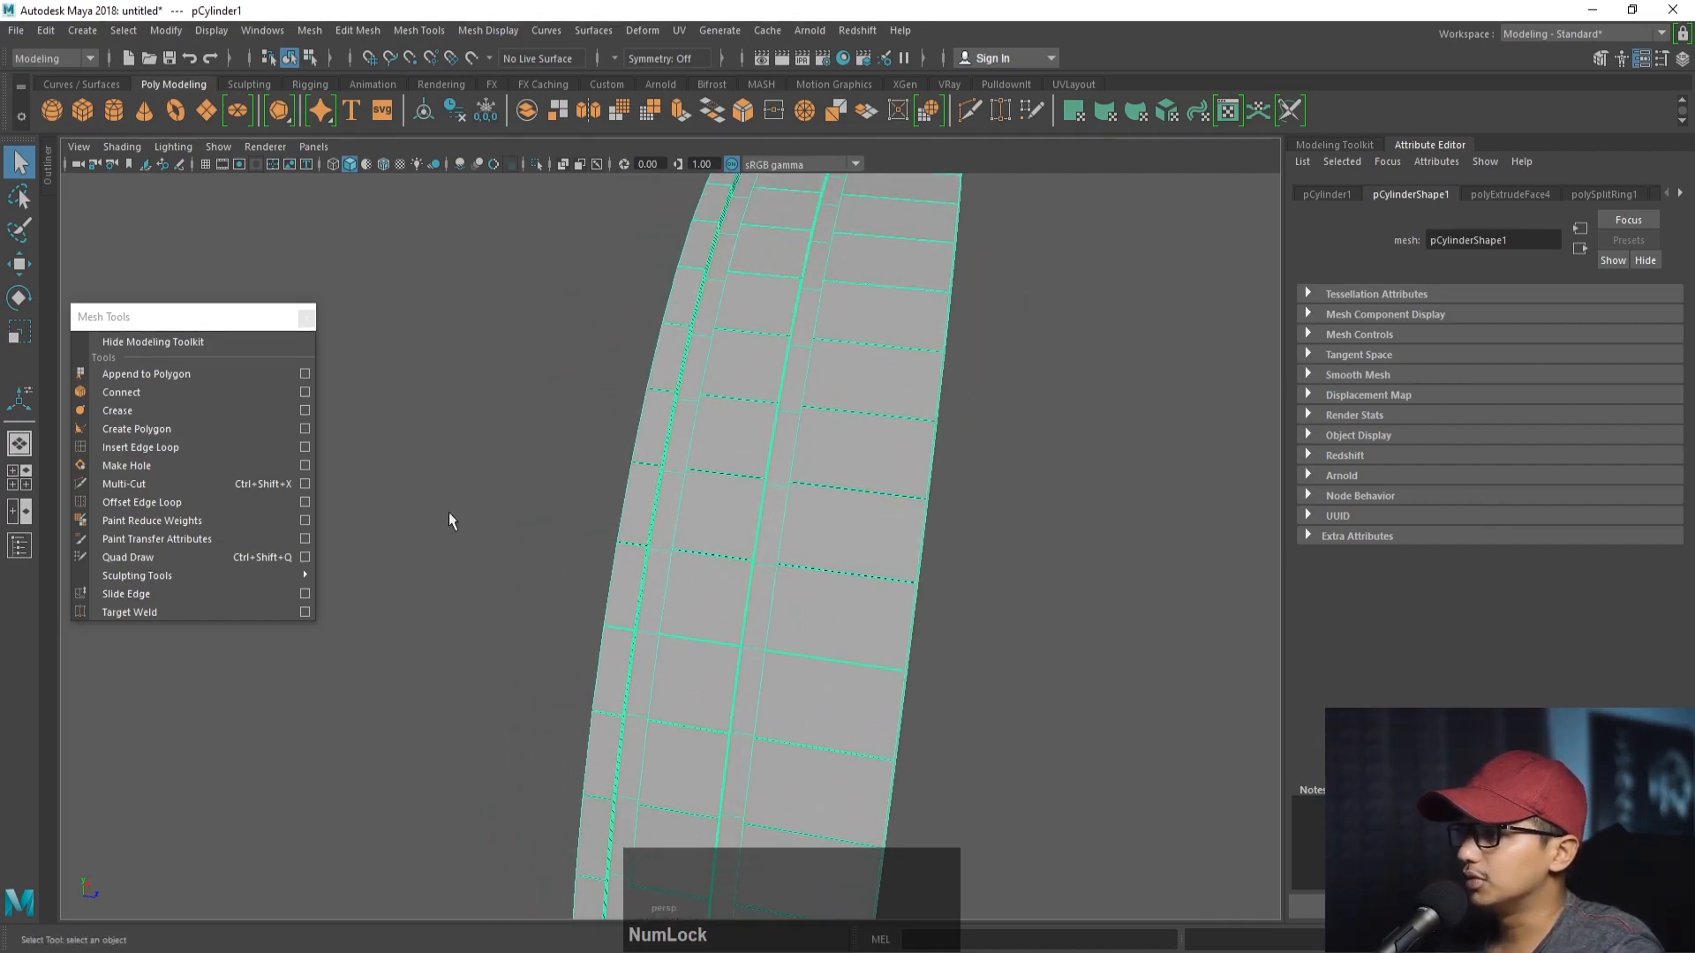
{"action": "left_click_drag", "start_coordinate": [590, 539], "coordinate": [856, 646], "text": "alt"}
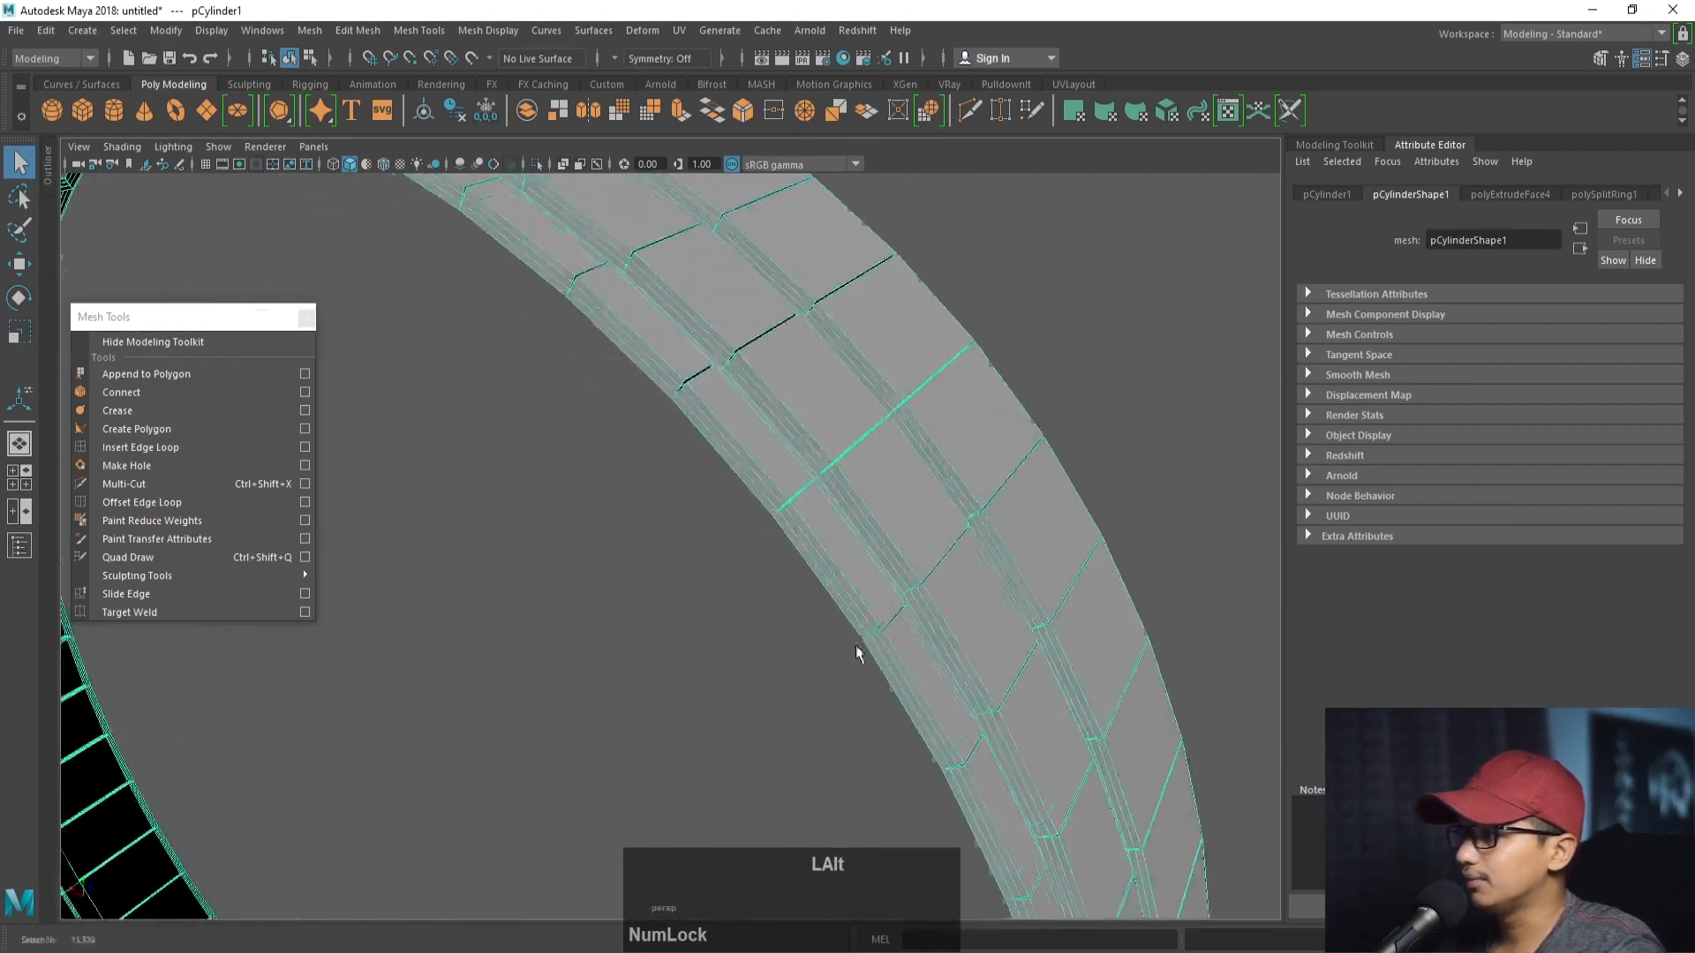
{"action": "middle_click_drag", "start_coordinate": [856, 645], "coordinate": [810, 680], "text": "alt"}
{"action": "right_click_drag", "start_coordinate": [578, 578], "coordinate": [673, 492], "text": "alt"}
{"action": "left_click", "coordinate": [672, 491]}
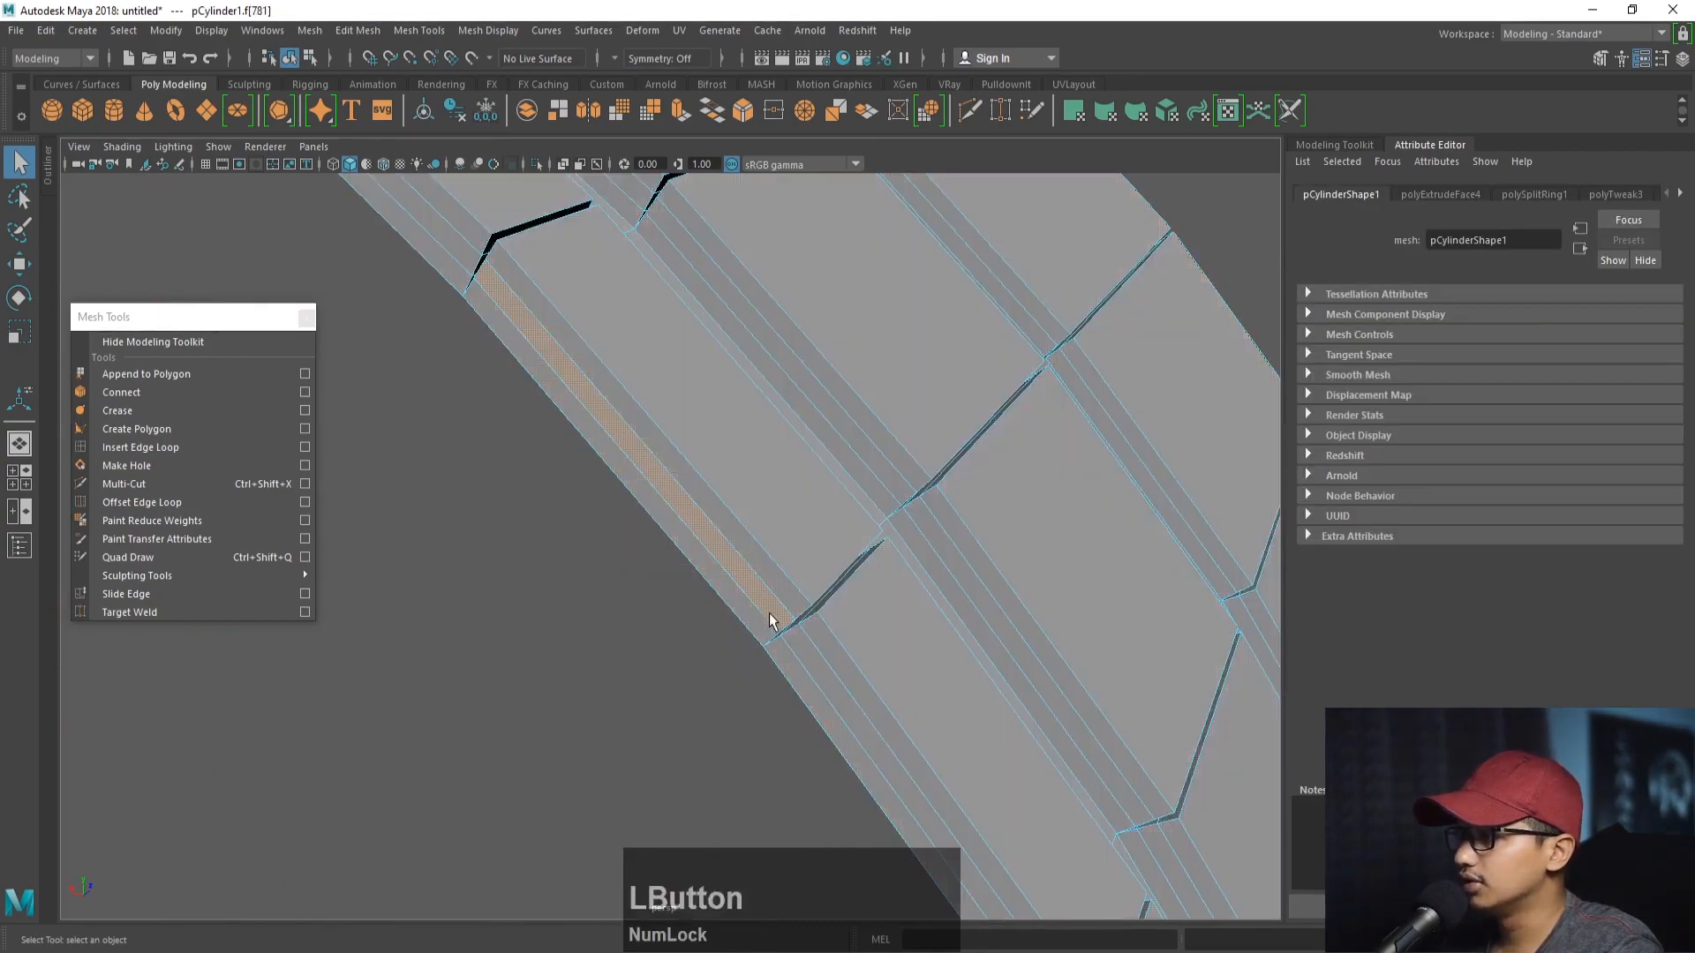
{"action": "left_click_drag", "start_coordinate": [769, 620], "coordinate": [654, 522], "text": "alt"}
{"action": "middle_click_drag", "start_coordinate": [654, 522], "coordinate": [769, 561], "text": "alt"}
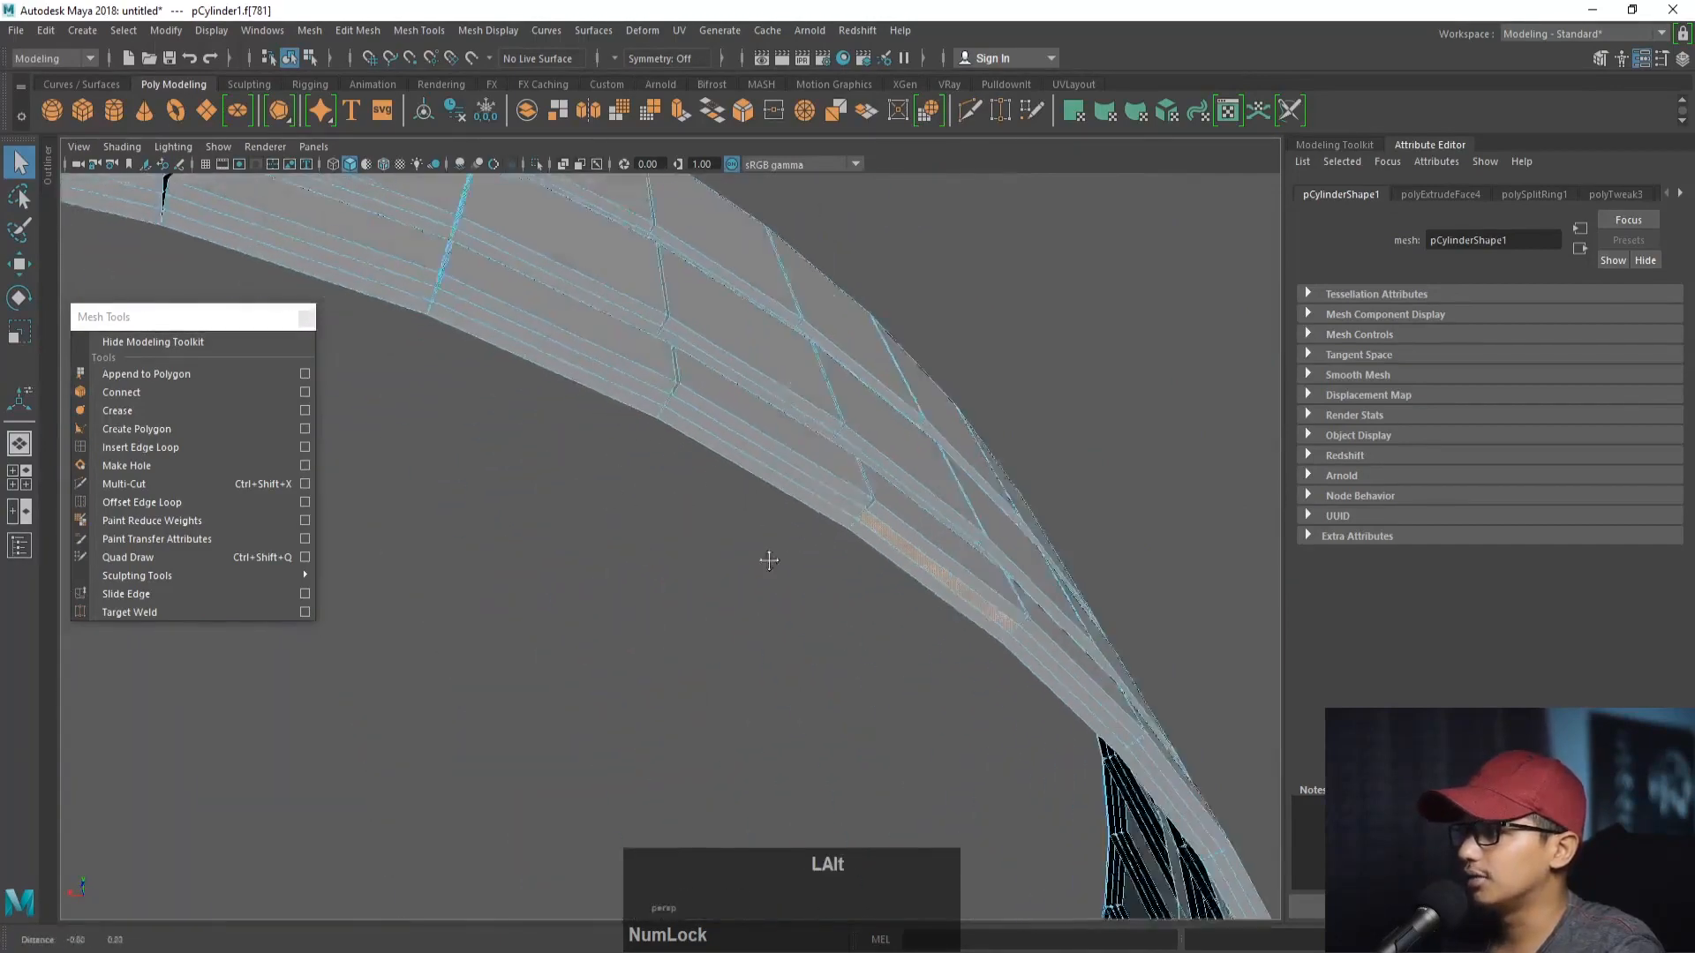
{"action": "right_click_drag", "start_coordinate": [769, 561], "coordinate": [553, 482], "text": "alt"}
{"action": "left_click_drag", "start_coordinate": [553, 482], "coordinate": [749, 503], "text": "alt"}
{"action": "right_click_drag", "start_coordinate": [749, 503], "coordinate": [844, 576], "text": "alt"}
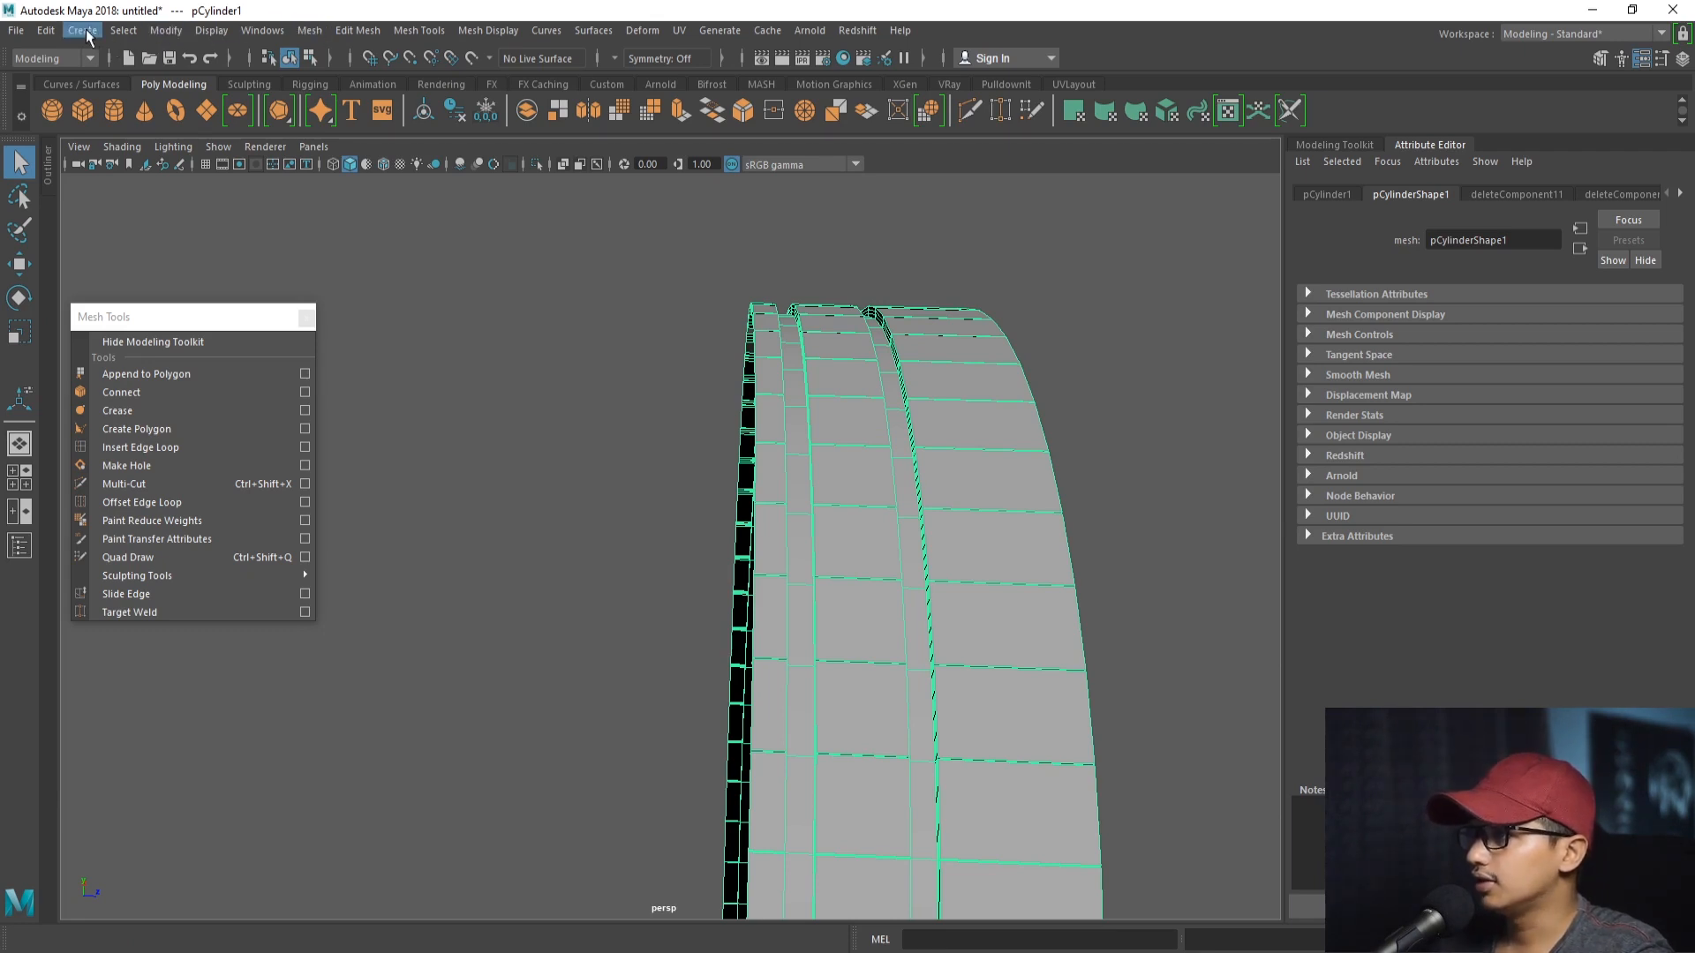
- Duplicate the ring with Duplicate Special as one instance under the same parent, mirrored with a Z scale of -1
{"action": "left_click", "coordinate": [47, 31]}
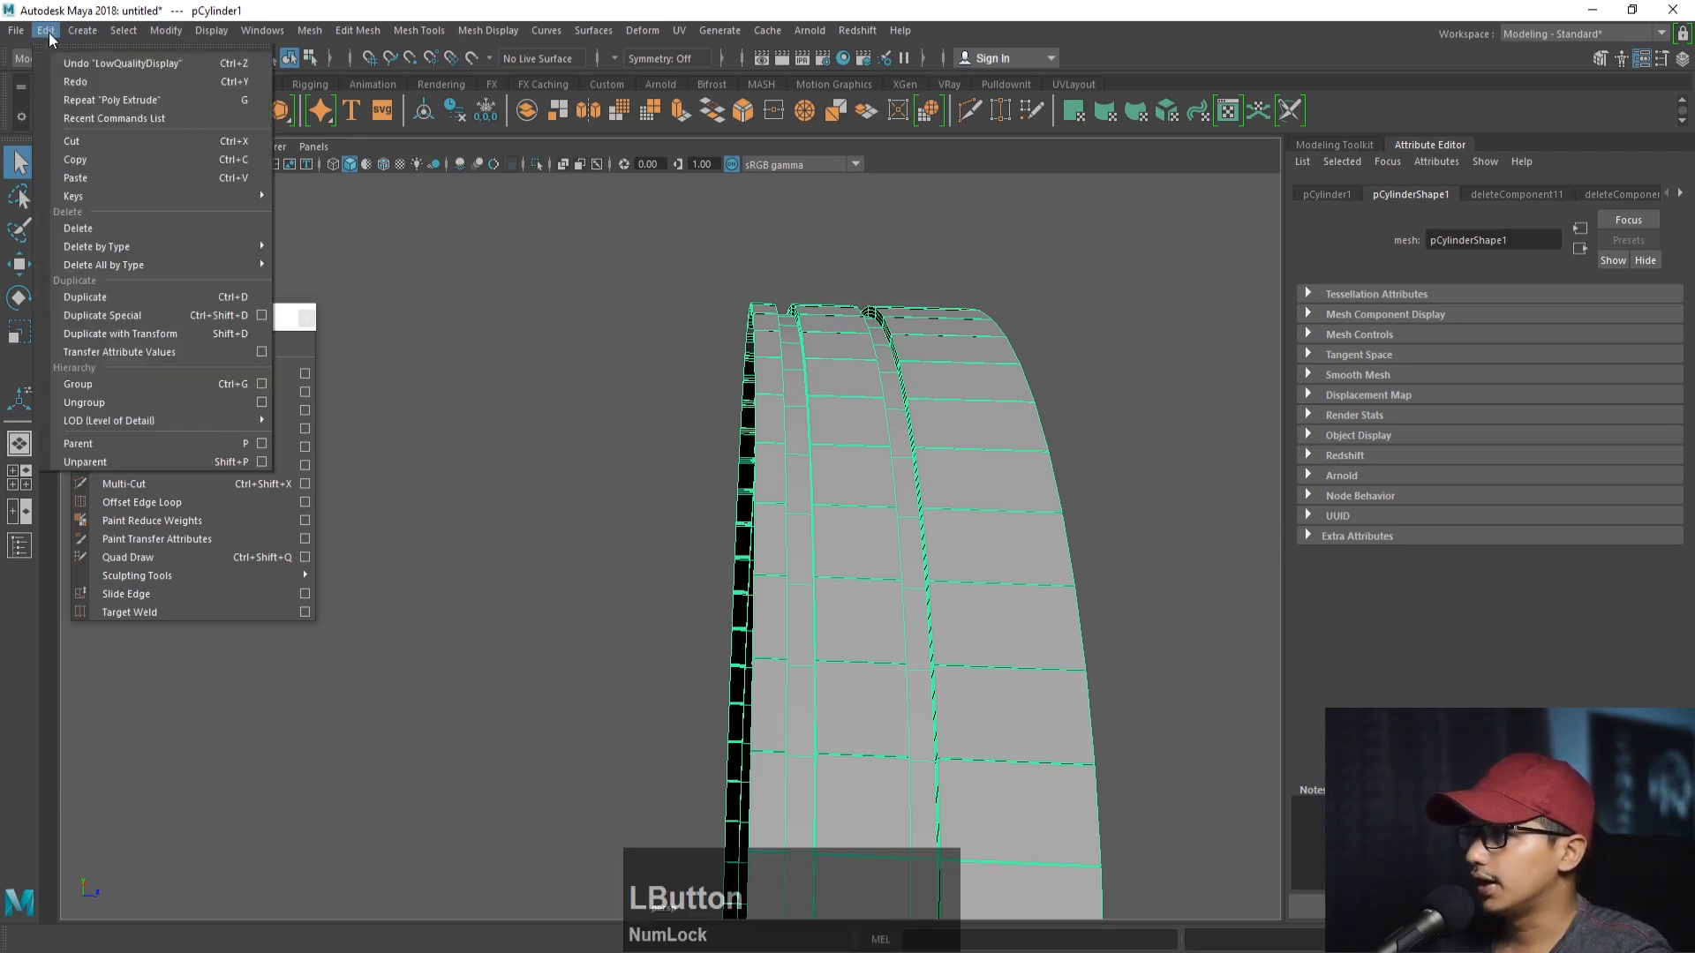
{"action": "left_click", "coordinate": [262, 316]}
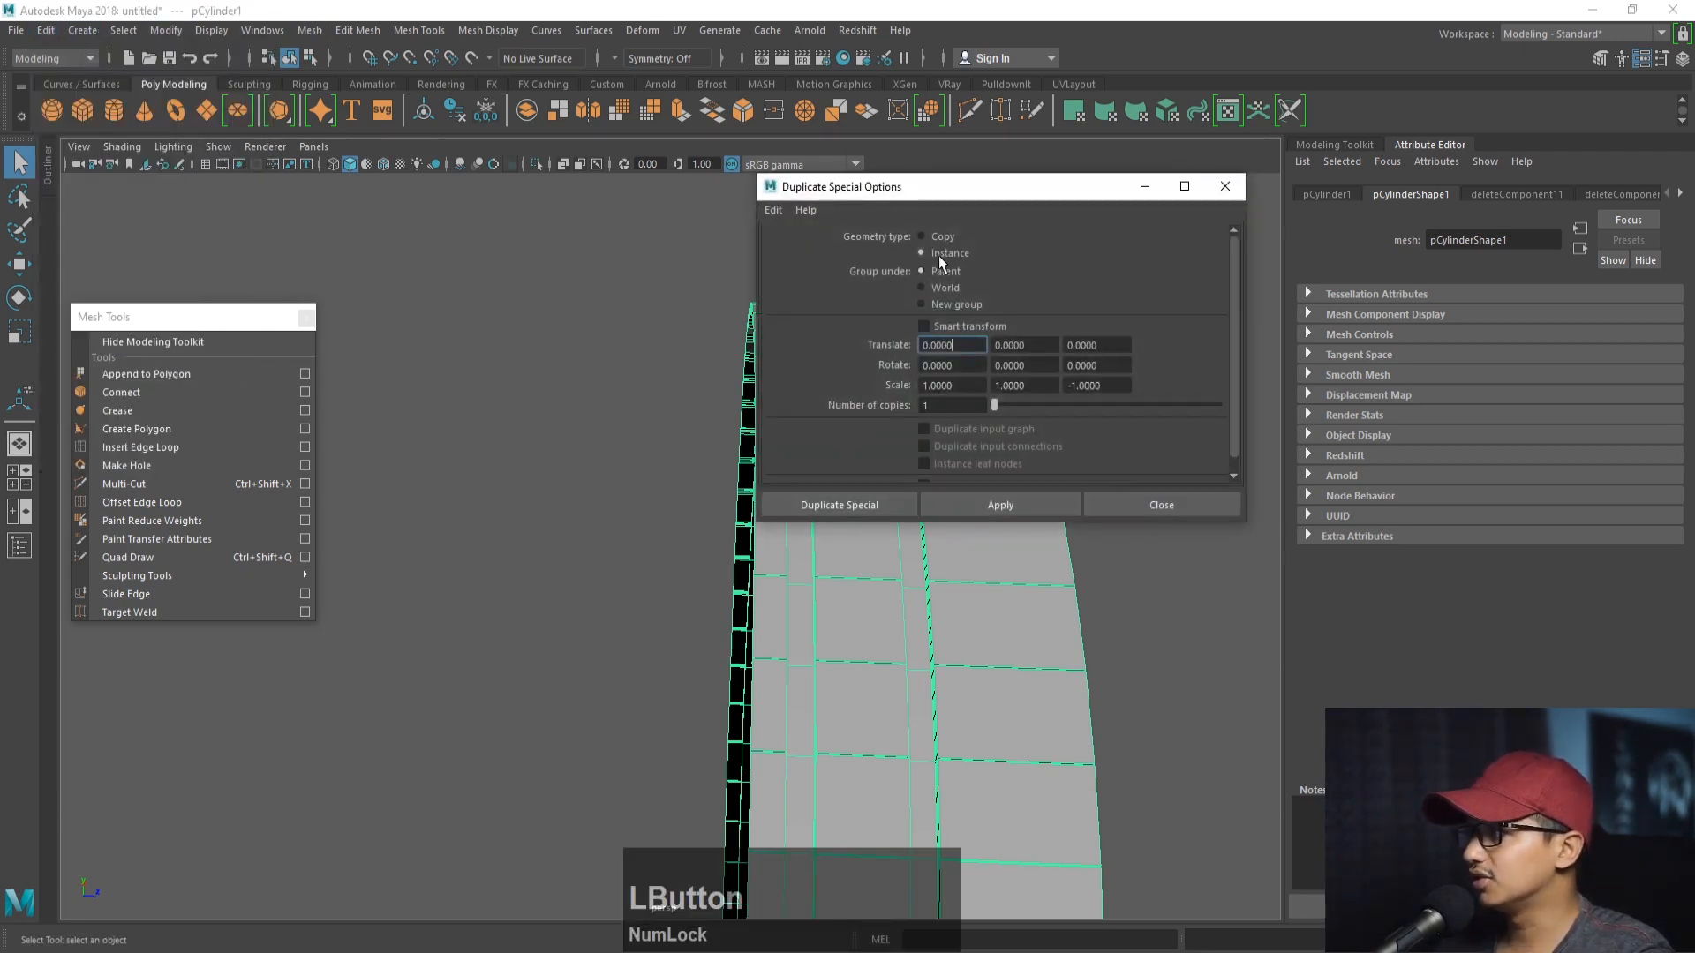
{"action": "right_click_drag", "start_coordinate": [899, 633], "coordinate": [723, 666], "text": "alt"}
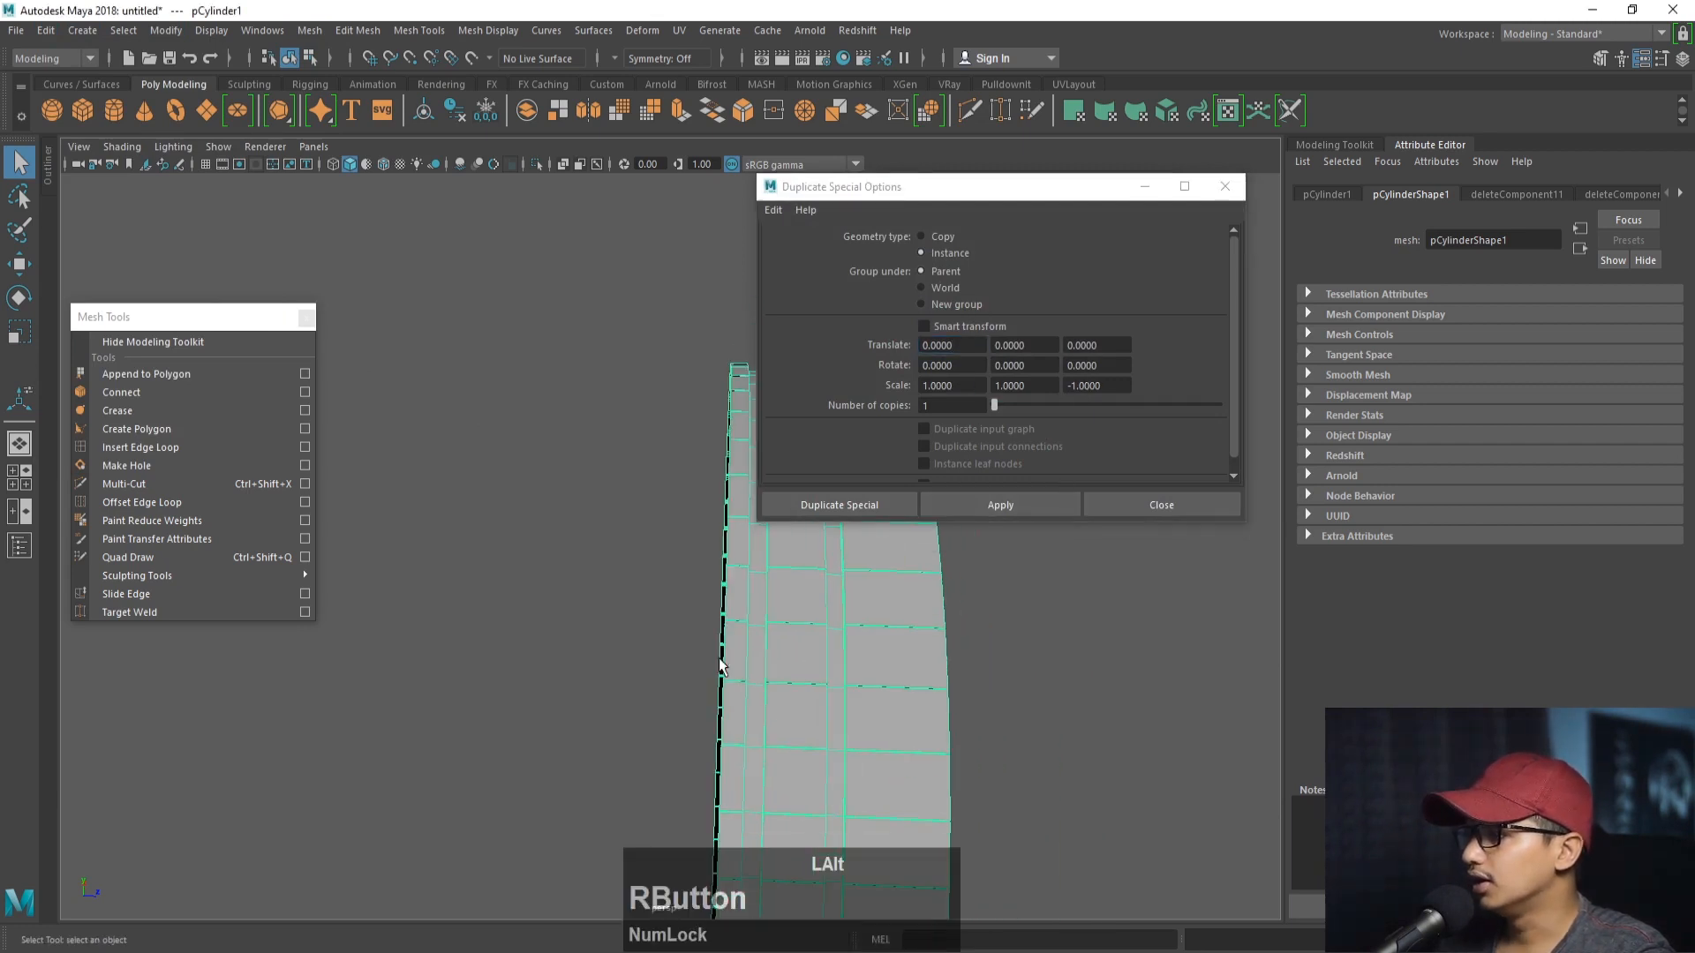
{"action": "left_click_drag", "start_coordinate": [89, 898], "coordinate": [112, 923], "text": "alt"}
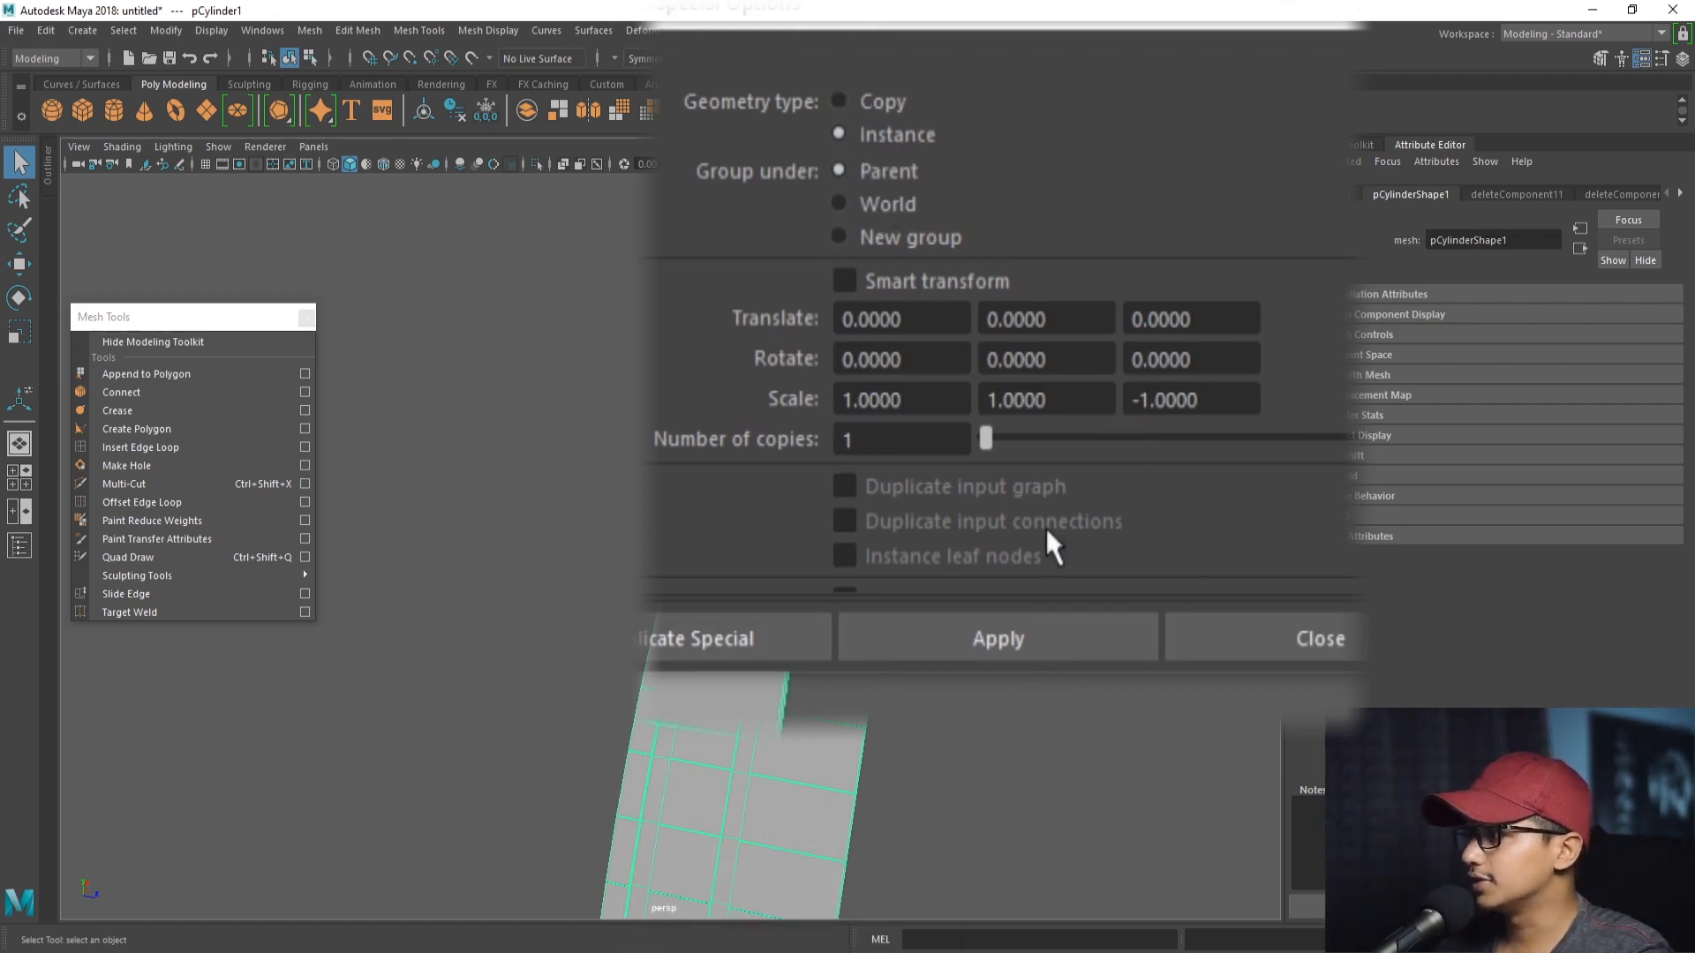
{"action": "left_click", "coordinate": [795, 638]}
{"action": "right_click_drag", "start_coordinate": [894, 539], "coordinate": [733, 525], "text": "alt"}
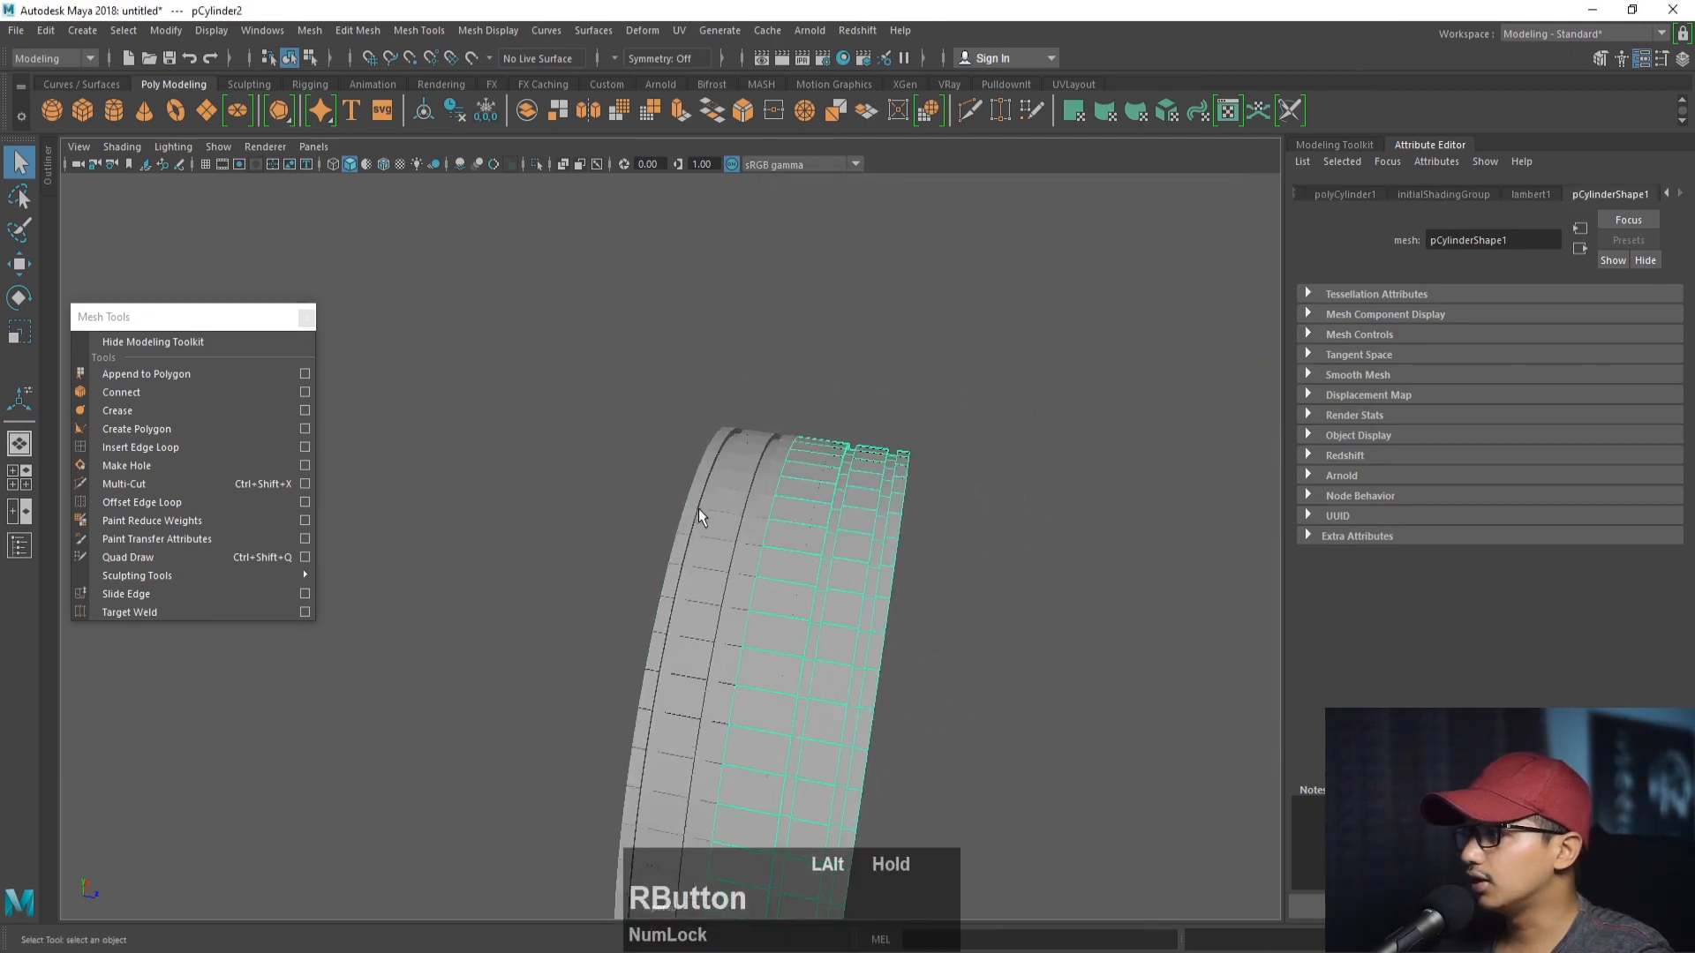
- Move the mirrored instance along Z to the original's opposite side so that the two narrow-segment rims meet
{"action": "key", "text": "w"}
{"action": "right_click_drag", "start_coordinate": [901, 607], "coordinate": [777, 549], "text": "alt"}
{"action": "left_click_drag", "start_coordinate": [850, 692], "coordinate": [720, 666]}
{"action": "right_click_drag", "start_coordinate": [632, 527], "coordinate": [897, 555], "text": "alt"}
{"action": "left_click_drag", "start_coordinate": [897, 555], "coordinate": [889, 564], "text": "alt"}
{"action": "left_click_drag", "start_coordinate": [671, 591], "coordinate": [673, 588]}
{"action": "left_click_drag", "start_coordinate": [799, 472], "coordinate": [684, 459], "text": "alt"}
{"action": "middle_click_drag", "start_coordinate": [685, 459], "coordinate": [671, 524], "text": "alt"}
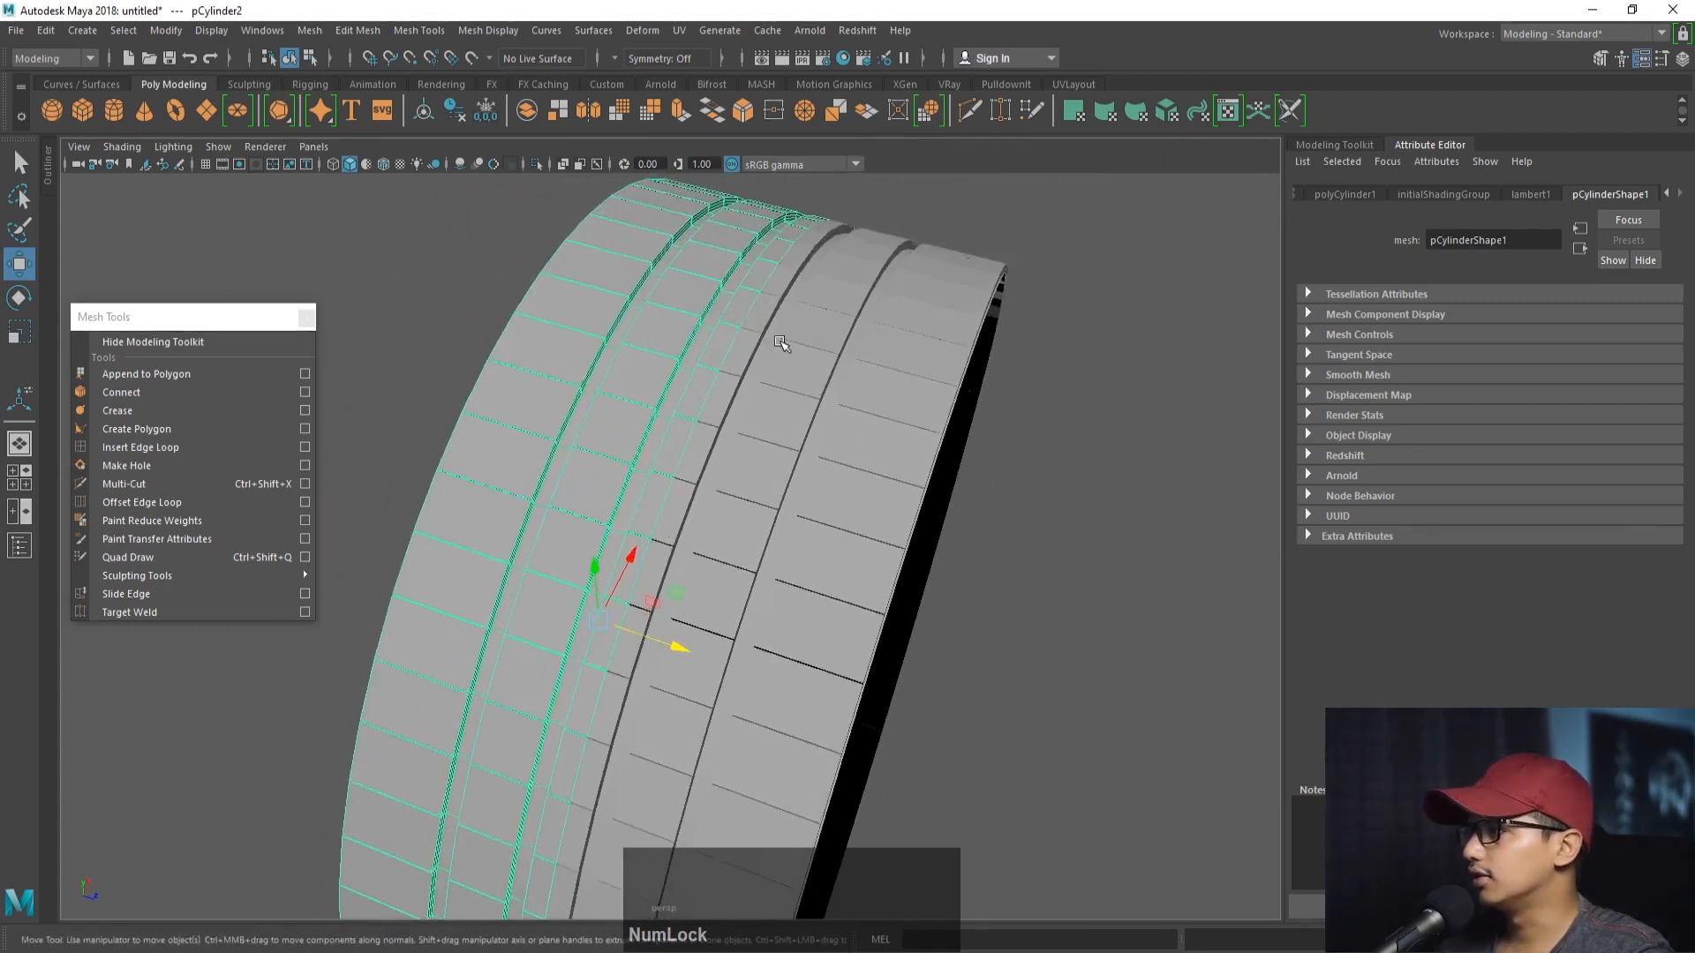
{"action": "left_click_drag", "start_coordinate": [788, 391], "coordinate": [805, 394], "text": "alt"}
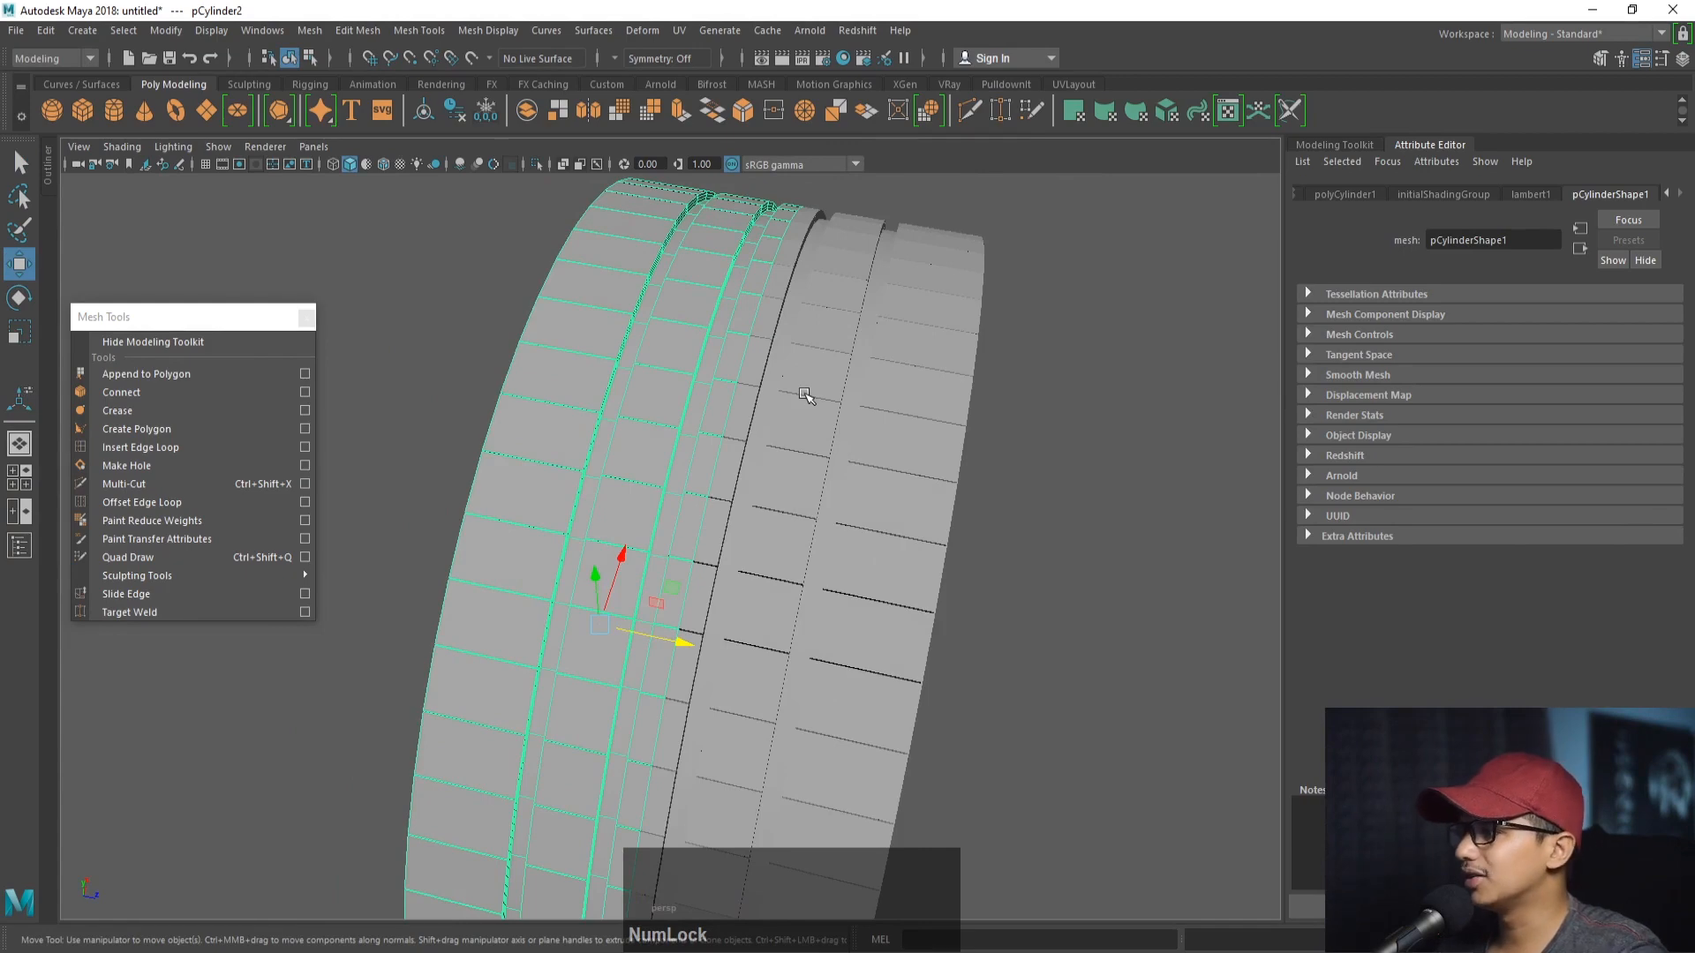
- Preview the original ring smoothed with nothing selected and examine the tread segments on both mirrored halves
{"action": "right_click_drag", "start_coordinate": [805, 395], "coordinate": [625, 341], "text": "alt"}
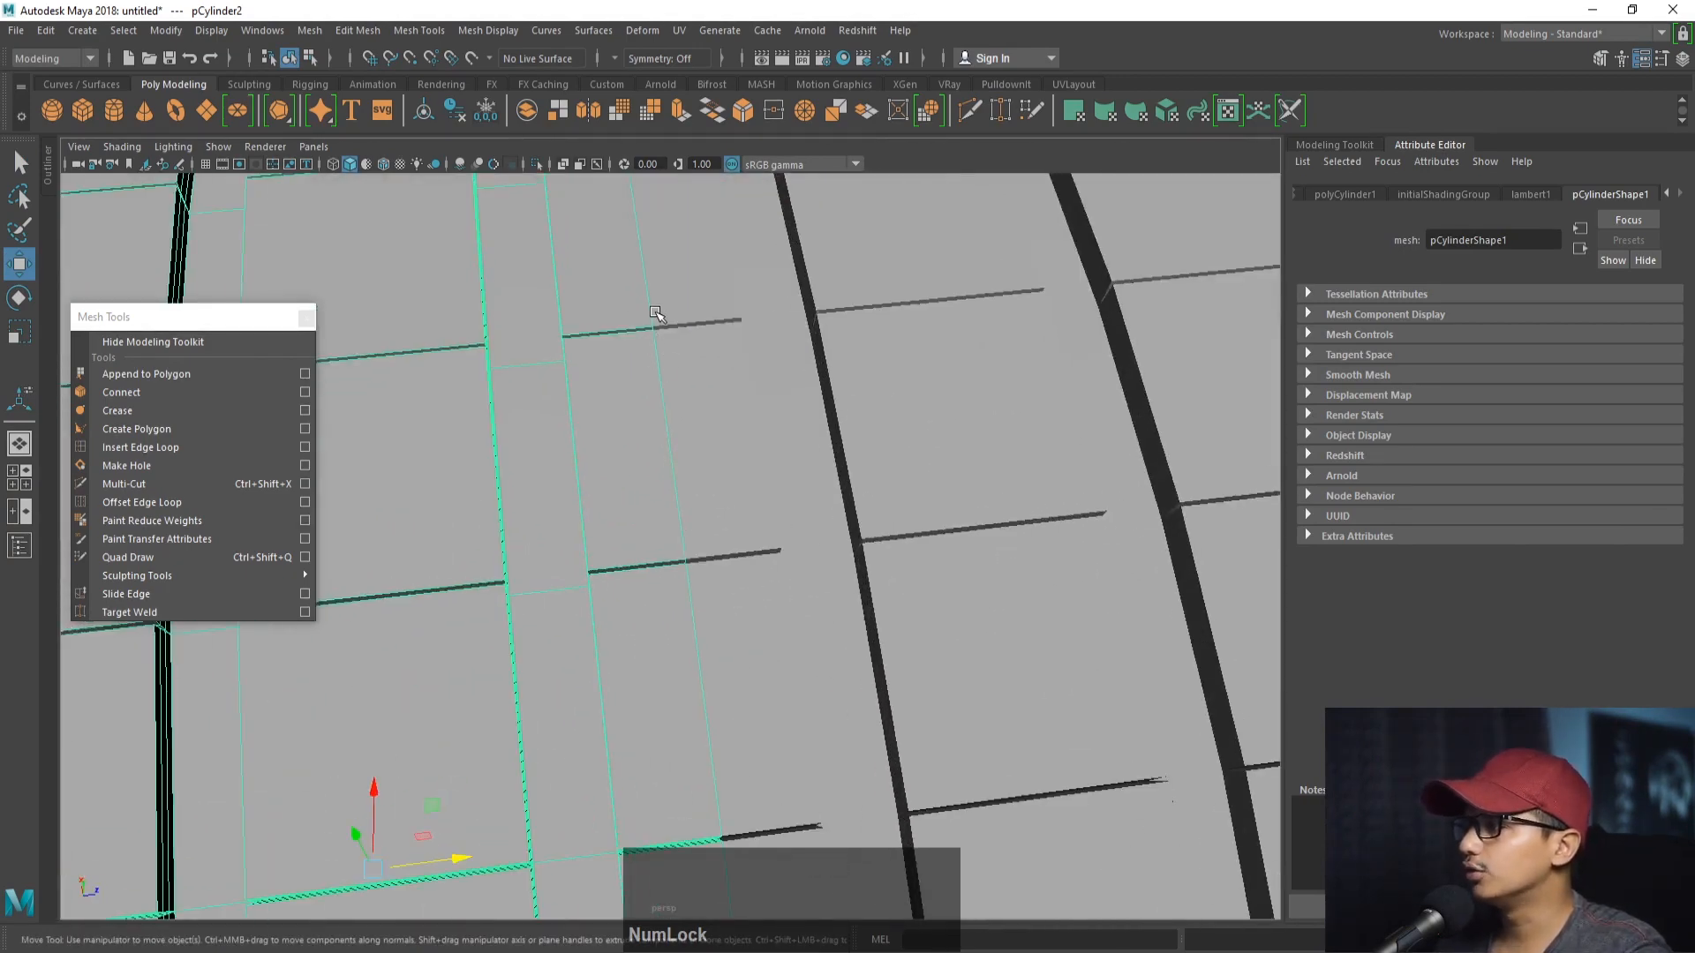
{"action": "right_click_drag", "start_coordinate": [659, 282], "coordinate": [639, 378], "text": "alt"}
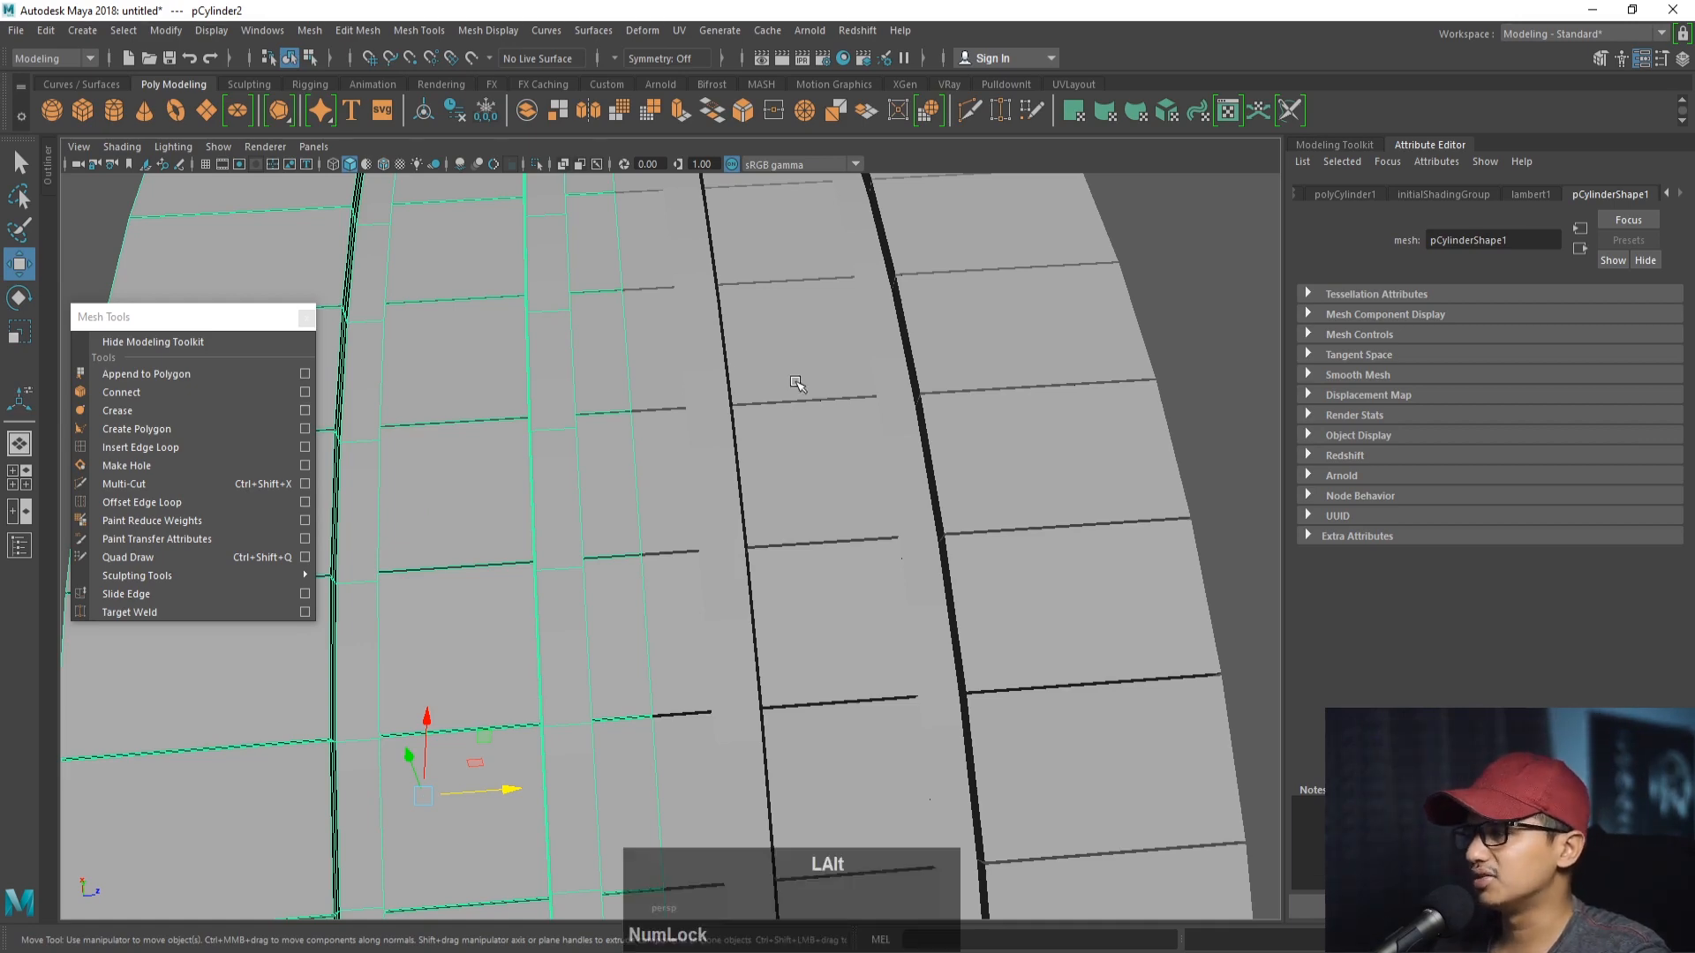
{"action": "left_click_drag", "start_coordinate": [794, 379], "coordinate": [740, 438], "text": "alt"}
{"action": "key", "text": "3"}
{"action": "right_click_drag", "start_coordinate": [740, 437], "coordinate": [685, 401], "text": "alt"}
{"action": "left_click", "coordinate": [997, 408]}
{"action": "right_click_drag", "start_coordinate": [996, 408], "coordinate": [622, 384], "text": "alt"}
{"action": "left_click_drag", "start_coordinate": [623, 384], "coordinate": [654, 461], "text": "alt"}
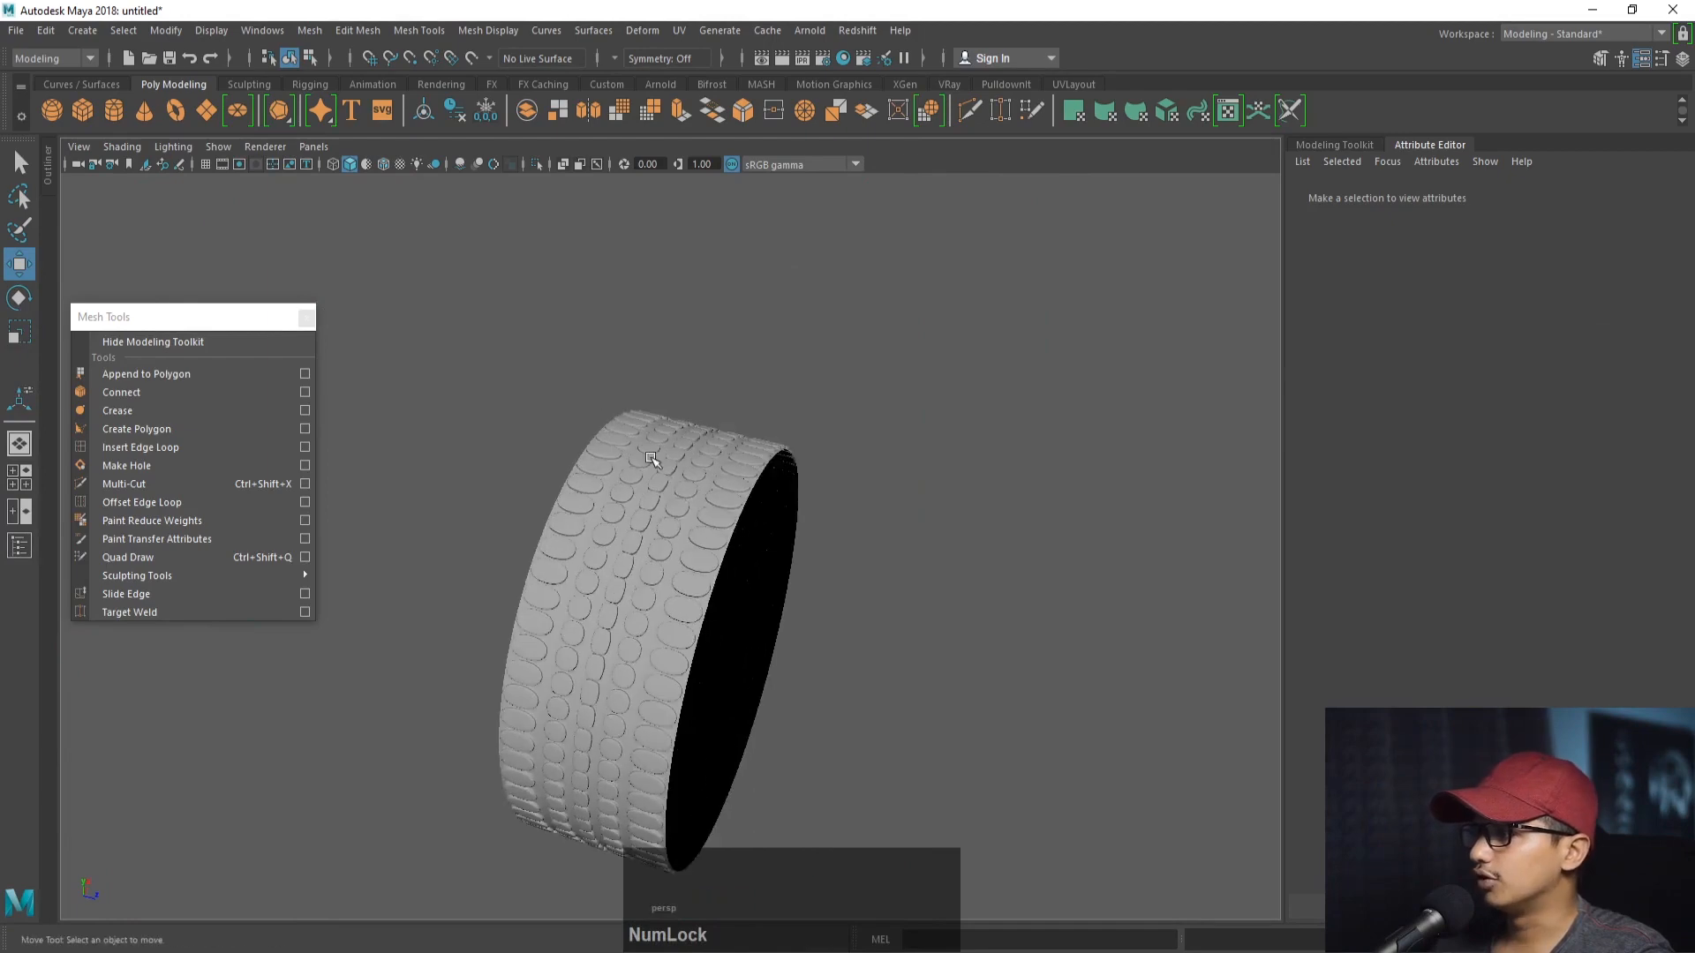
- In the unsmoothed display, insert supporting edge loops near both edges of the ring's narrow segment band
{"action": "left_click", "coordinate": [617, 429]}
{"action": "key", "text": "1"}
{"action": "right_click_drag", "start_coordinate": [617, 429], "coordinate": [768, 530], "text": "alt"}
{"action": "left_click_drag", "start_coordinate": [769, 530], "coordinate": [799, 525], "text": "alt"}
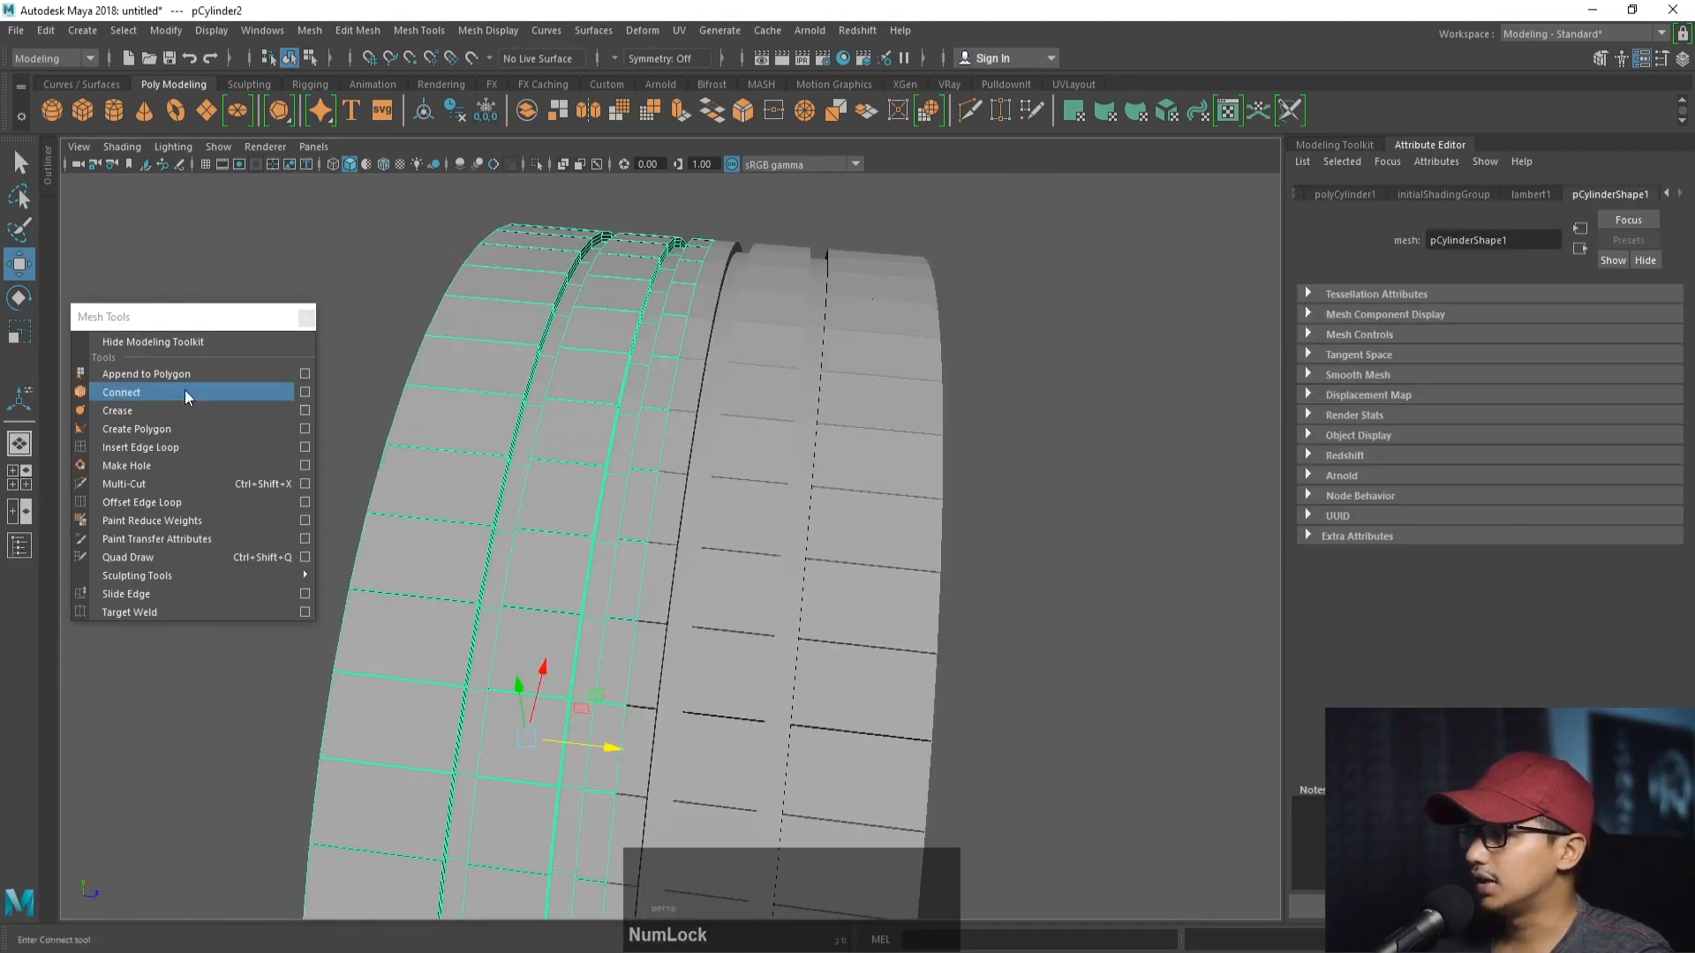
{"action": "left_click", "coordinate": [156, 449]}
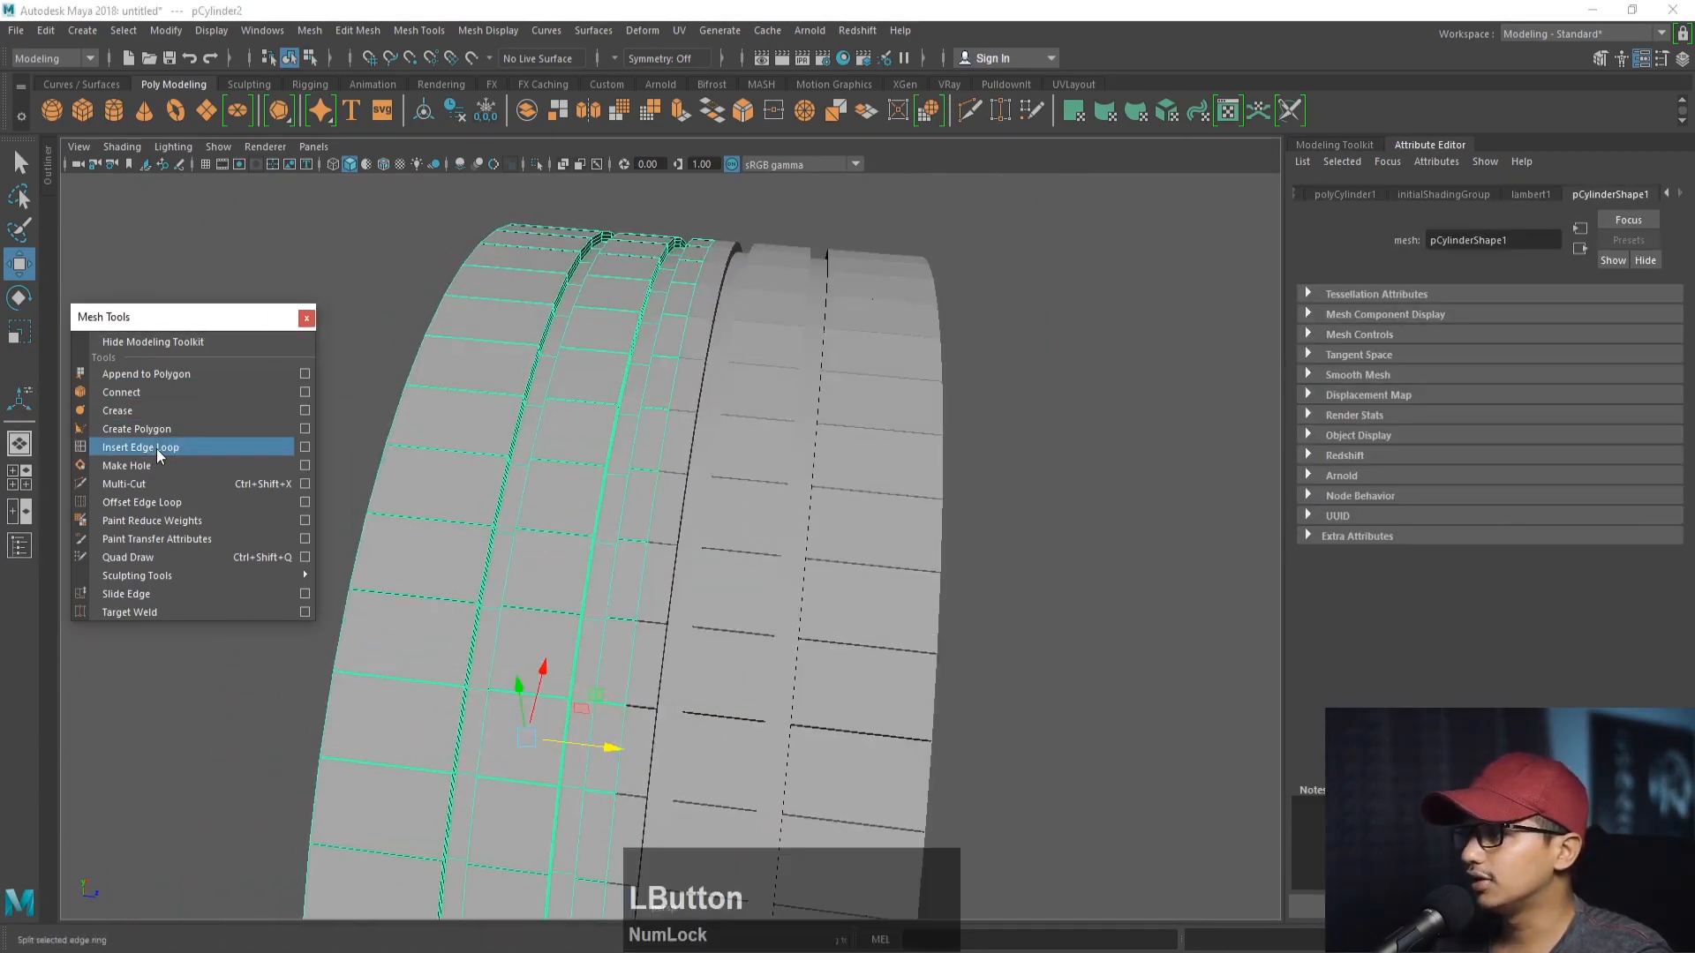
{"action": "right_click_drag", "start_coordinate": [353, 494], "coordinate": [680, 565], "text": "alt"}
{"action": "left_click_drag", "start_coordinate": [687, 565], "coordinate": [711, 477]}
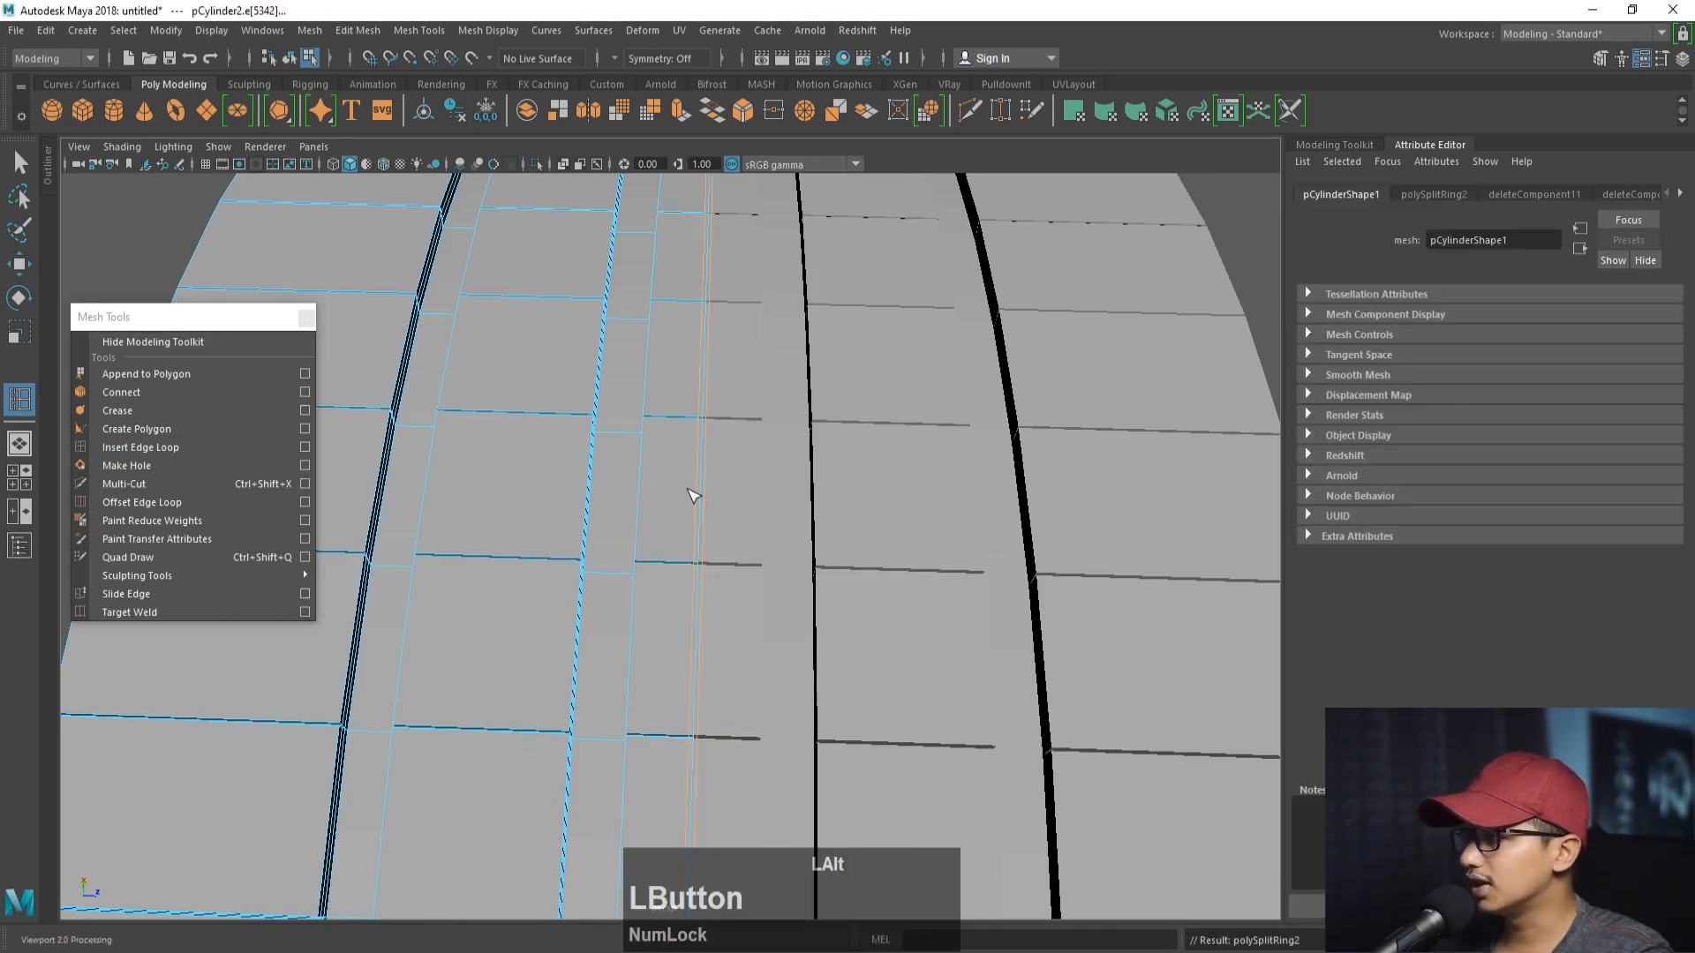
{"action": "left_click_drag", "start_coordinate": [656, 572], "coordinate": [761, 525]}
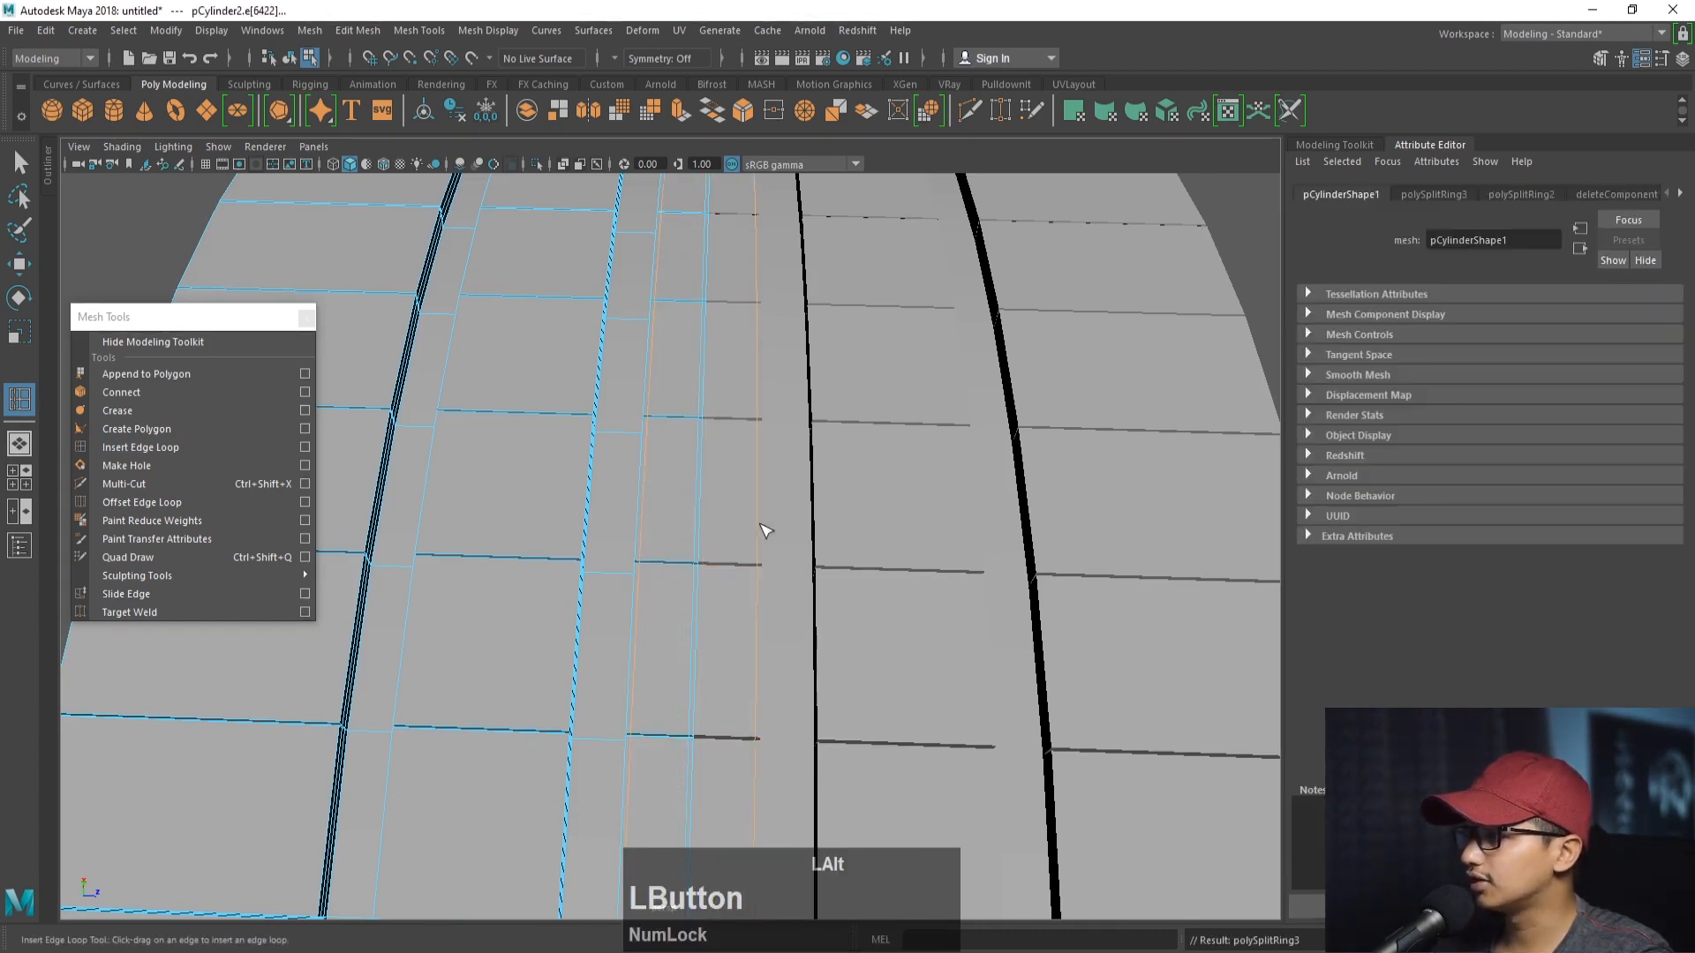
- Insert supporting edge loops near both edges of the middle segment band and of the wide outer band
{"action": "right_click_drag", "start_coordinate": [754, 490], "coordinate": [798, 526], "text": "alt"}
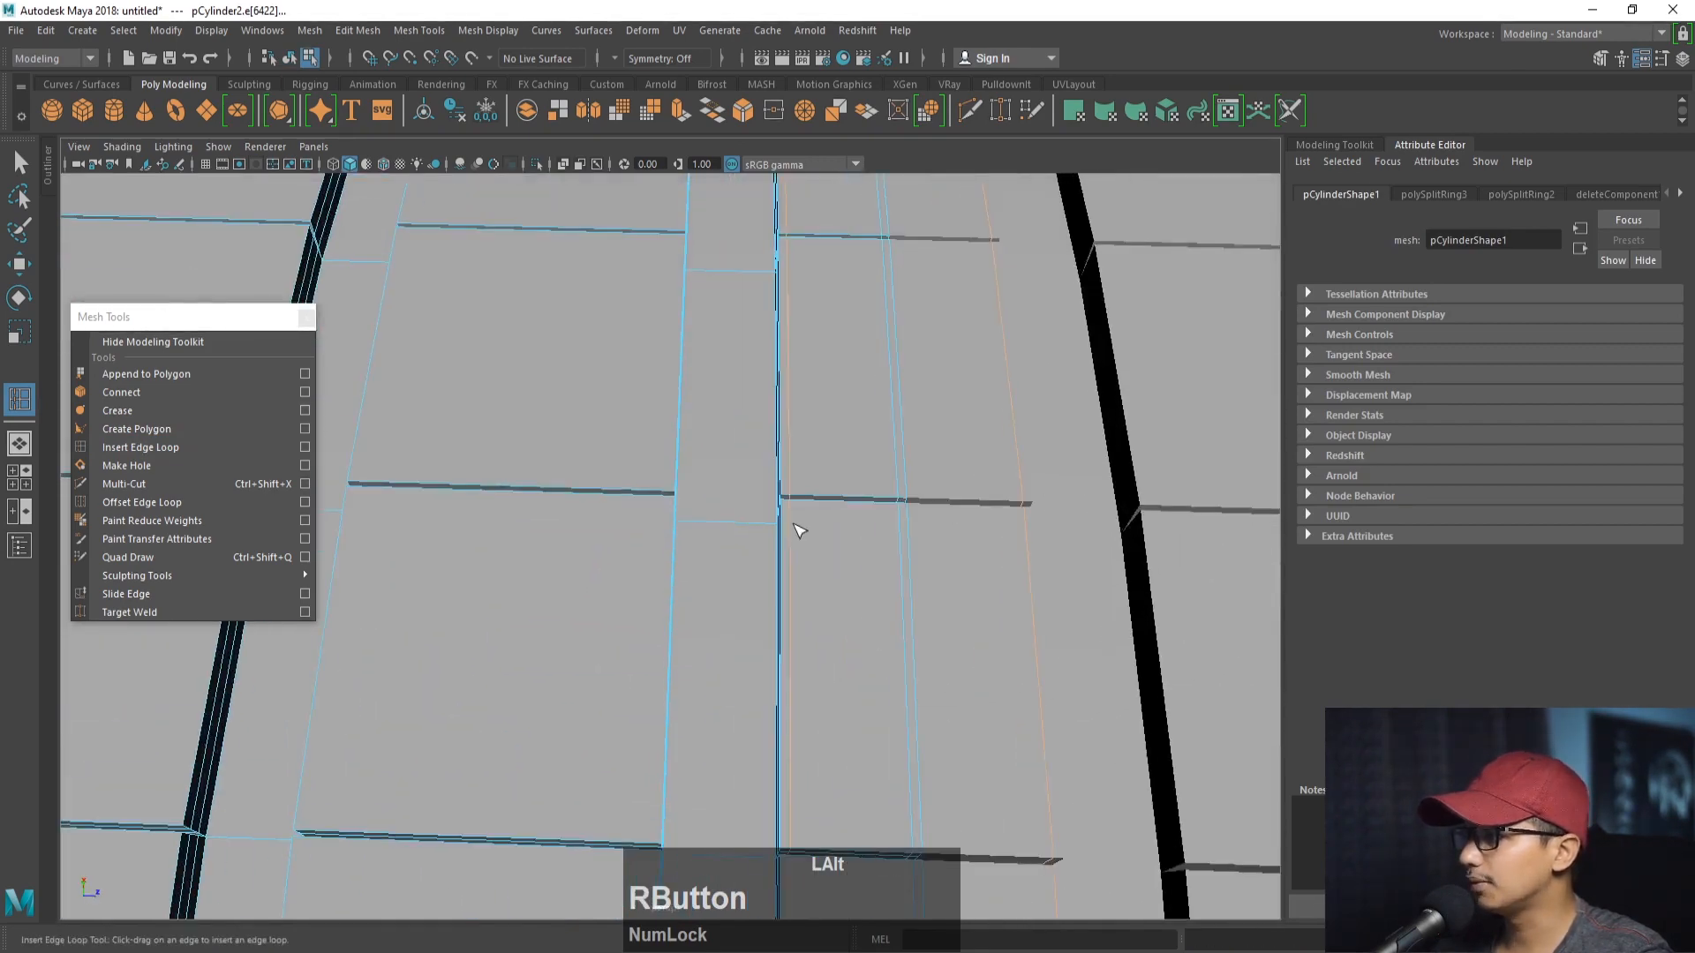
{"action": "middle_click_drag", "start_coordinate": [798, 527], "coordinate": [771, 557], "text": "alt"}
{"action": "left_click_drag", "start_coordinate": [724, 554], "coordinate": [739, 550]}
{"action": "left_click_drag", "start_coordinate": [460, 547], "coordinate": [420, 553]}
{"action": "middle_click_drag", "start_coordinate": [420, 554], "coordinate": [976, 556], "text": "alt"}
{"action": "left_click_drag", "start_coordinate": [1040, 561], "coordinate": [1049, 563]}
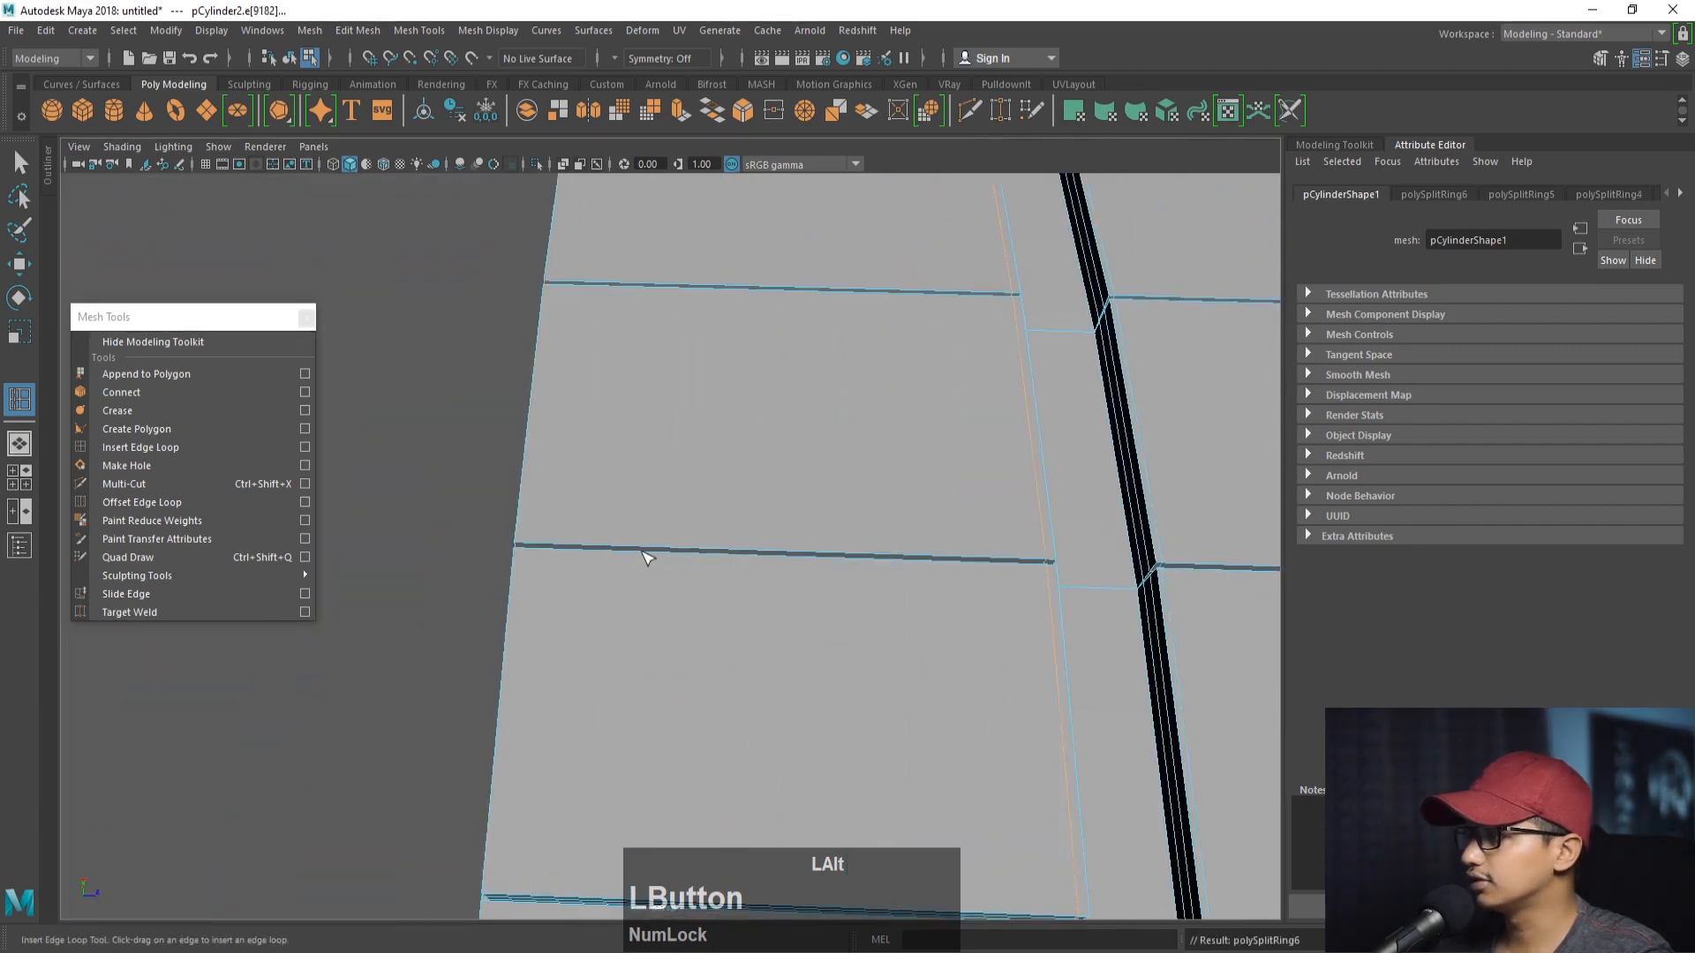
{"action": "left_click_drag", "start_coordinate": [523, 552], "coordinate": [524, 553]}
{"action": "right_click_drag", "start_coordinate": [757, 560], "coordinate": [721, 576], "text": "alt"}
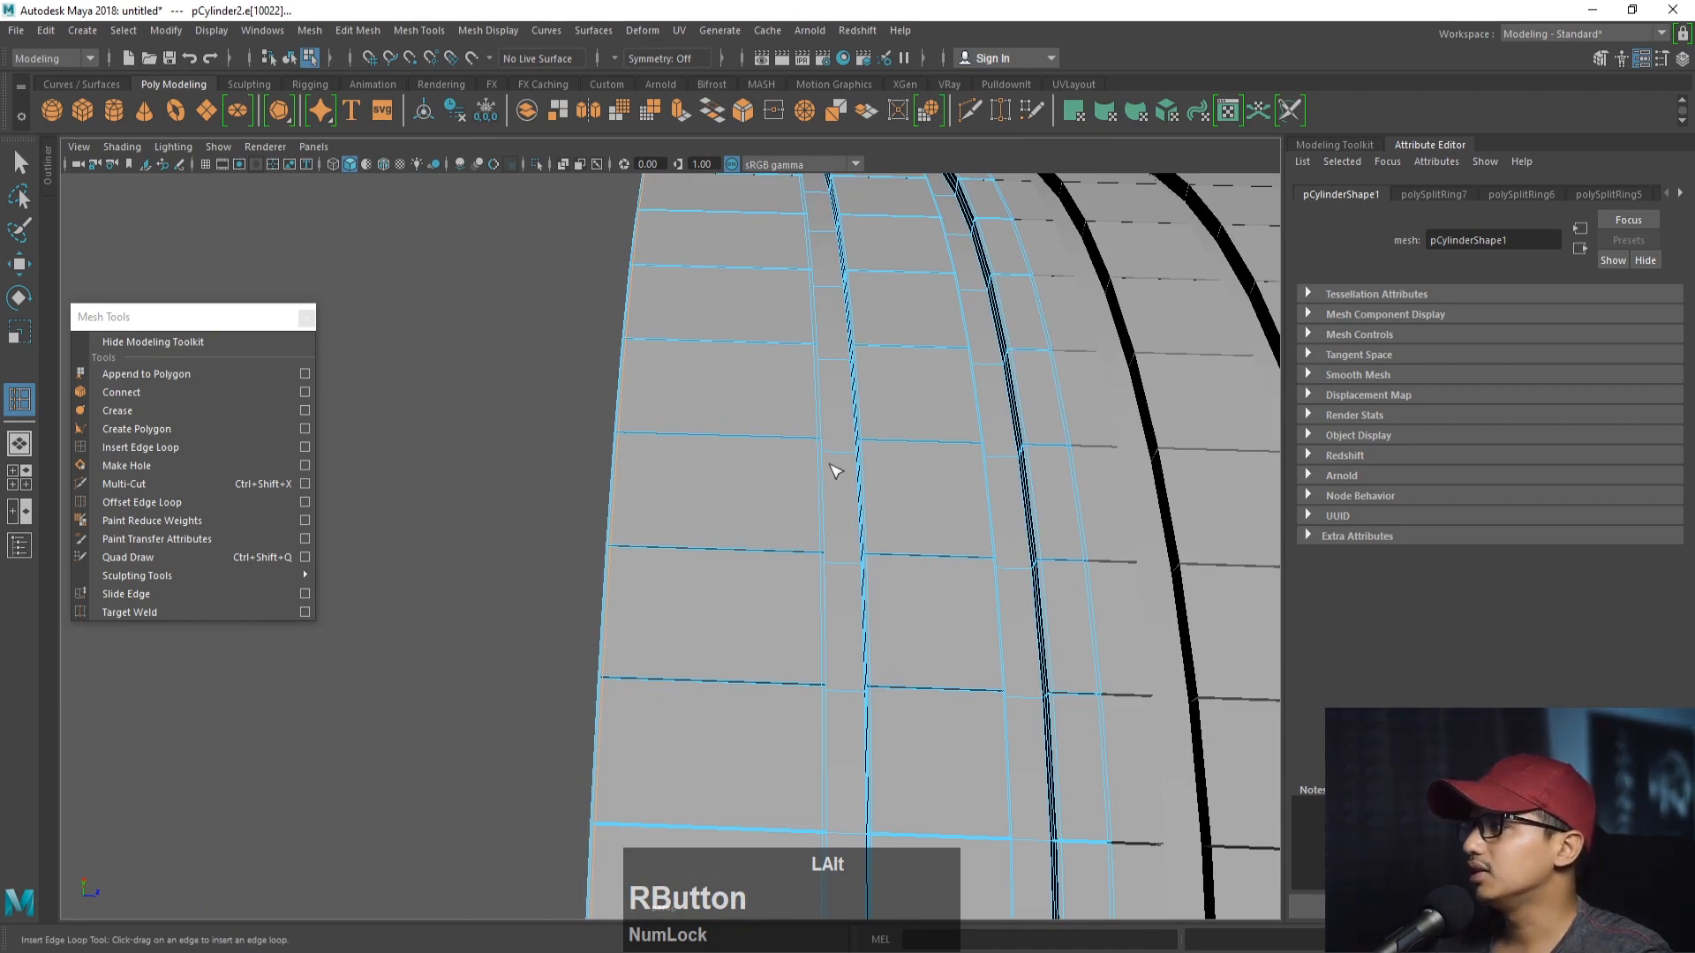
- Insert two more edge loops through the interior of the middle band and two through the wide outer band
{"action": "right_click_drag", "start_coordinate": [915, 435], "coordinate": [877, 427], "text": "alt"}
{"action": "left_click_drag", "start_coordinate": [878, 427], "coordinate": [890, 496], "text": "alt"}
{"action": "middle_click_drag", "start_coordinate": [776, 477], "coordinate": [650, 423], "text": "alt"}
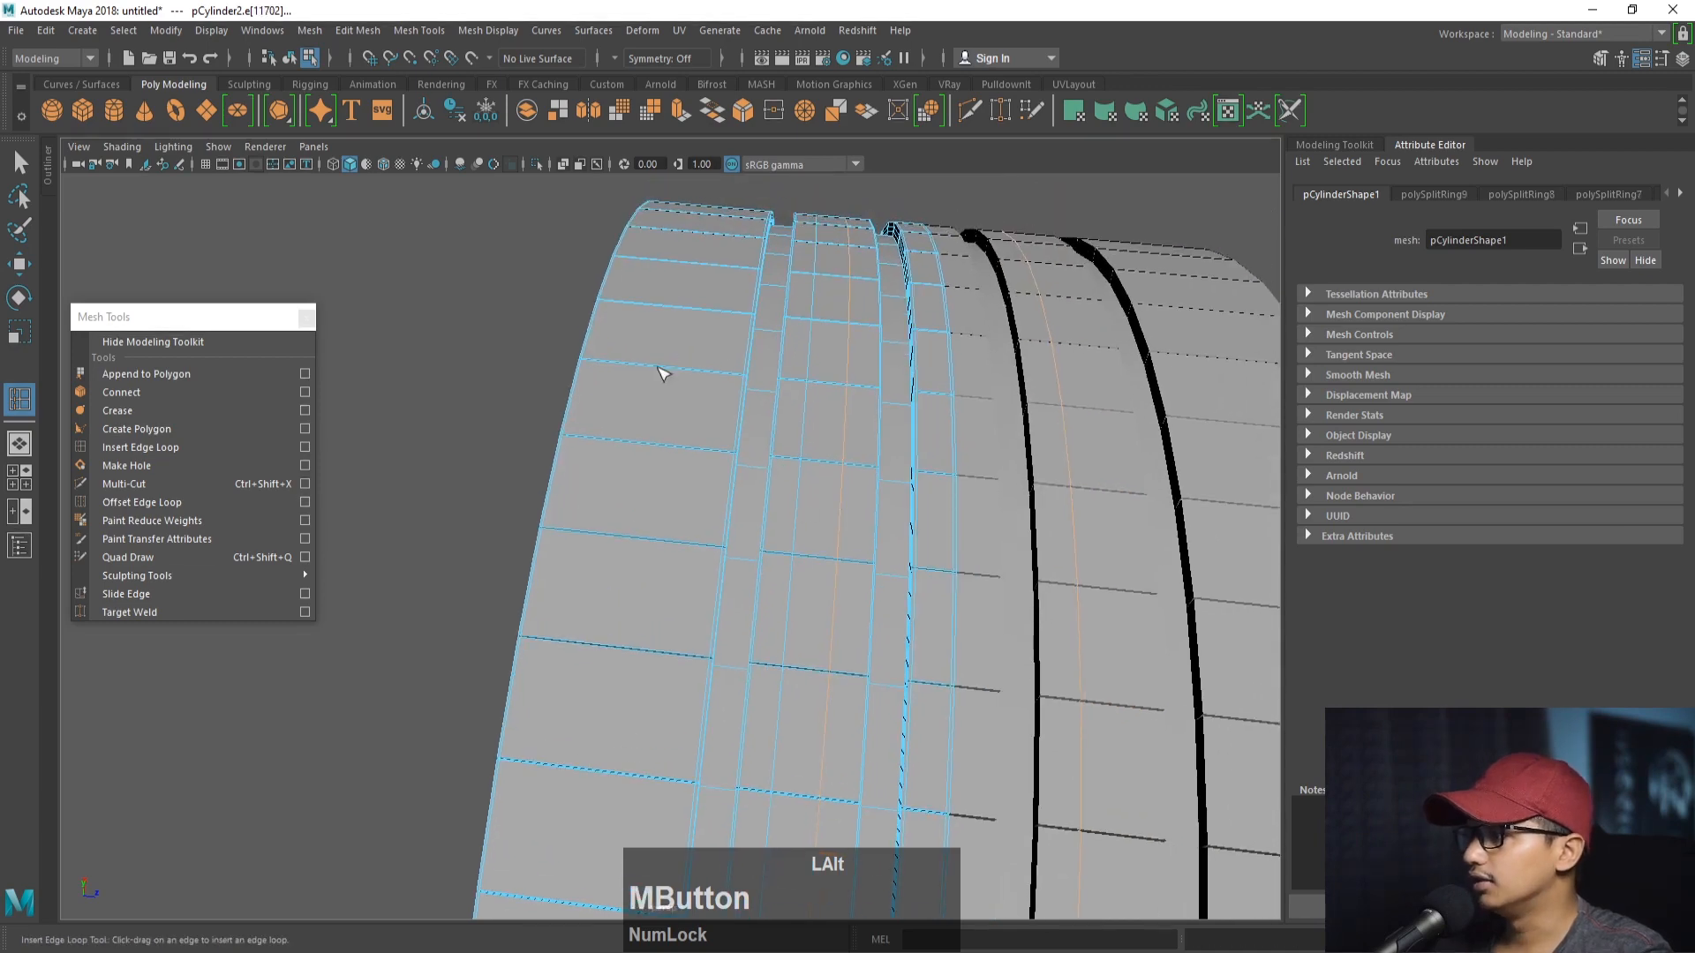
{"action": "left_click_drag", "start_coordinate": [594, 537], "coordinate": [663, 545]}
{"action": "right_click_drag", "start_coordinate": [664, 545], "coordinate": [718, 541], "text": "alt"}
{"action": "left_click_drag", "start_coordinate": [719, 541], "coordinate": [847, 559], "text": "alt"}
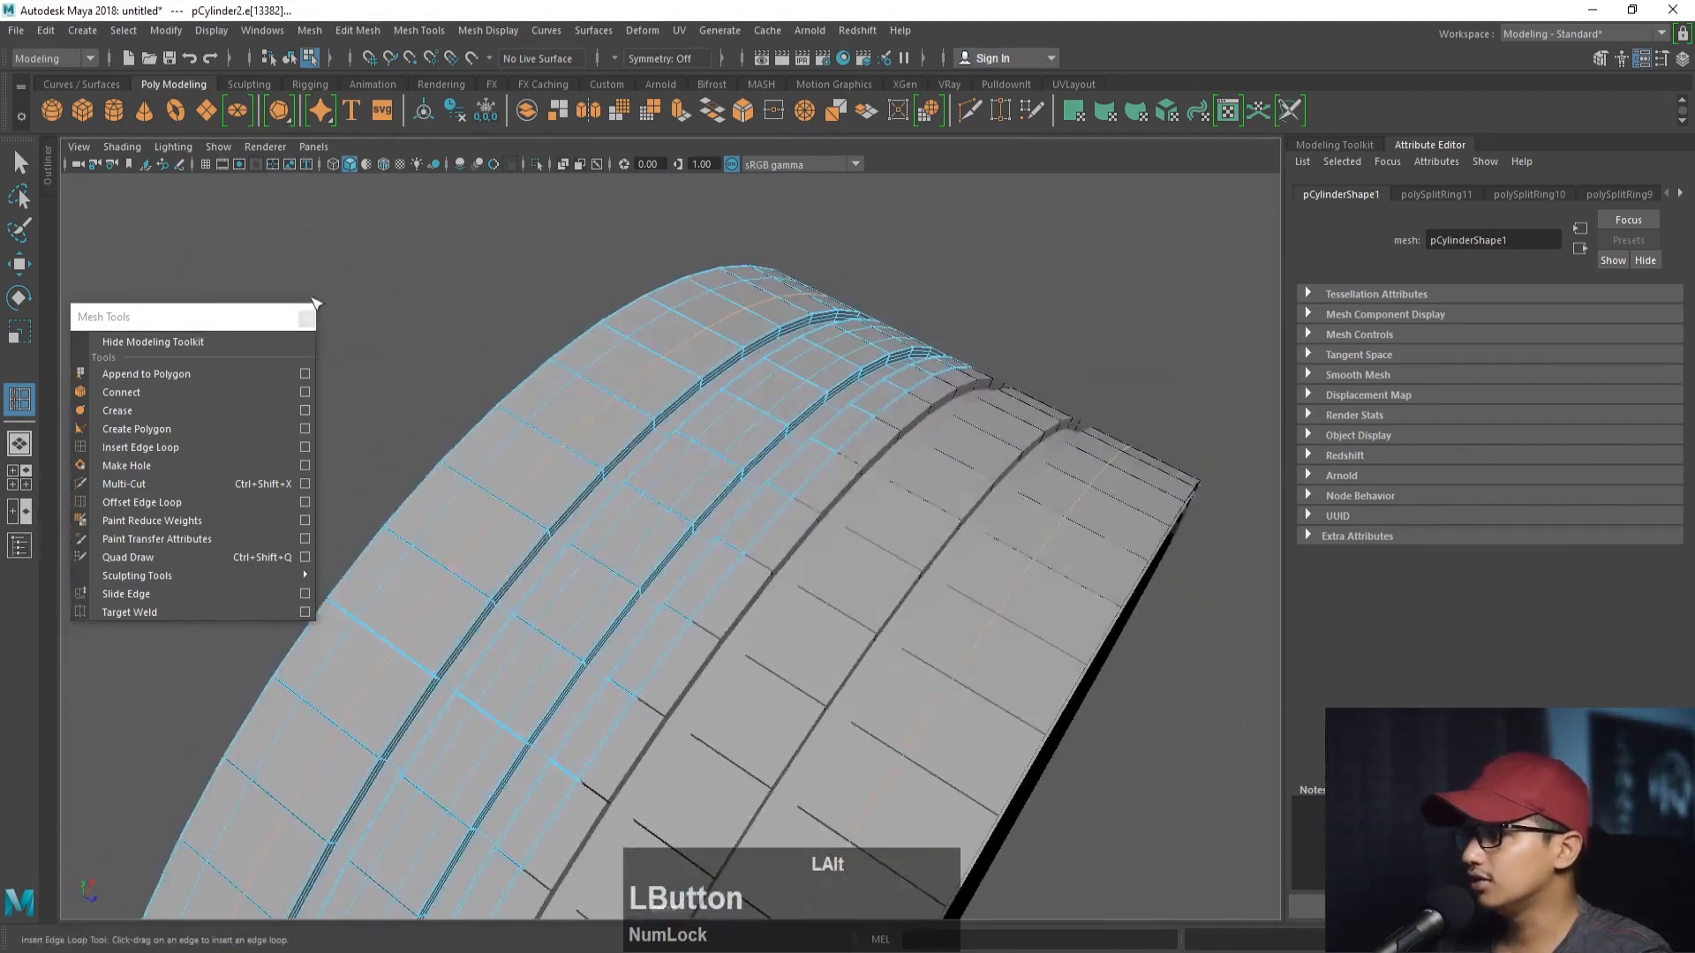
- Leave edge loop insertion, preview the ring smoothed and examine its sharper segments from several angles
{"action": "left_click", "coordinate": [20, 161]}
{"action": "right_click_drag", "start_coordinate": [749, 407], "coordinate": [761, 358]}
{"action": "left_click_drag", "start_coordinate": [707, 459], "coordinate": [765, 447], "text": "alt"}
{"action": "middle_click_drag", "start_coordinate": [765, 446], "coordinate": [761, 418], "text": "alt"}
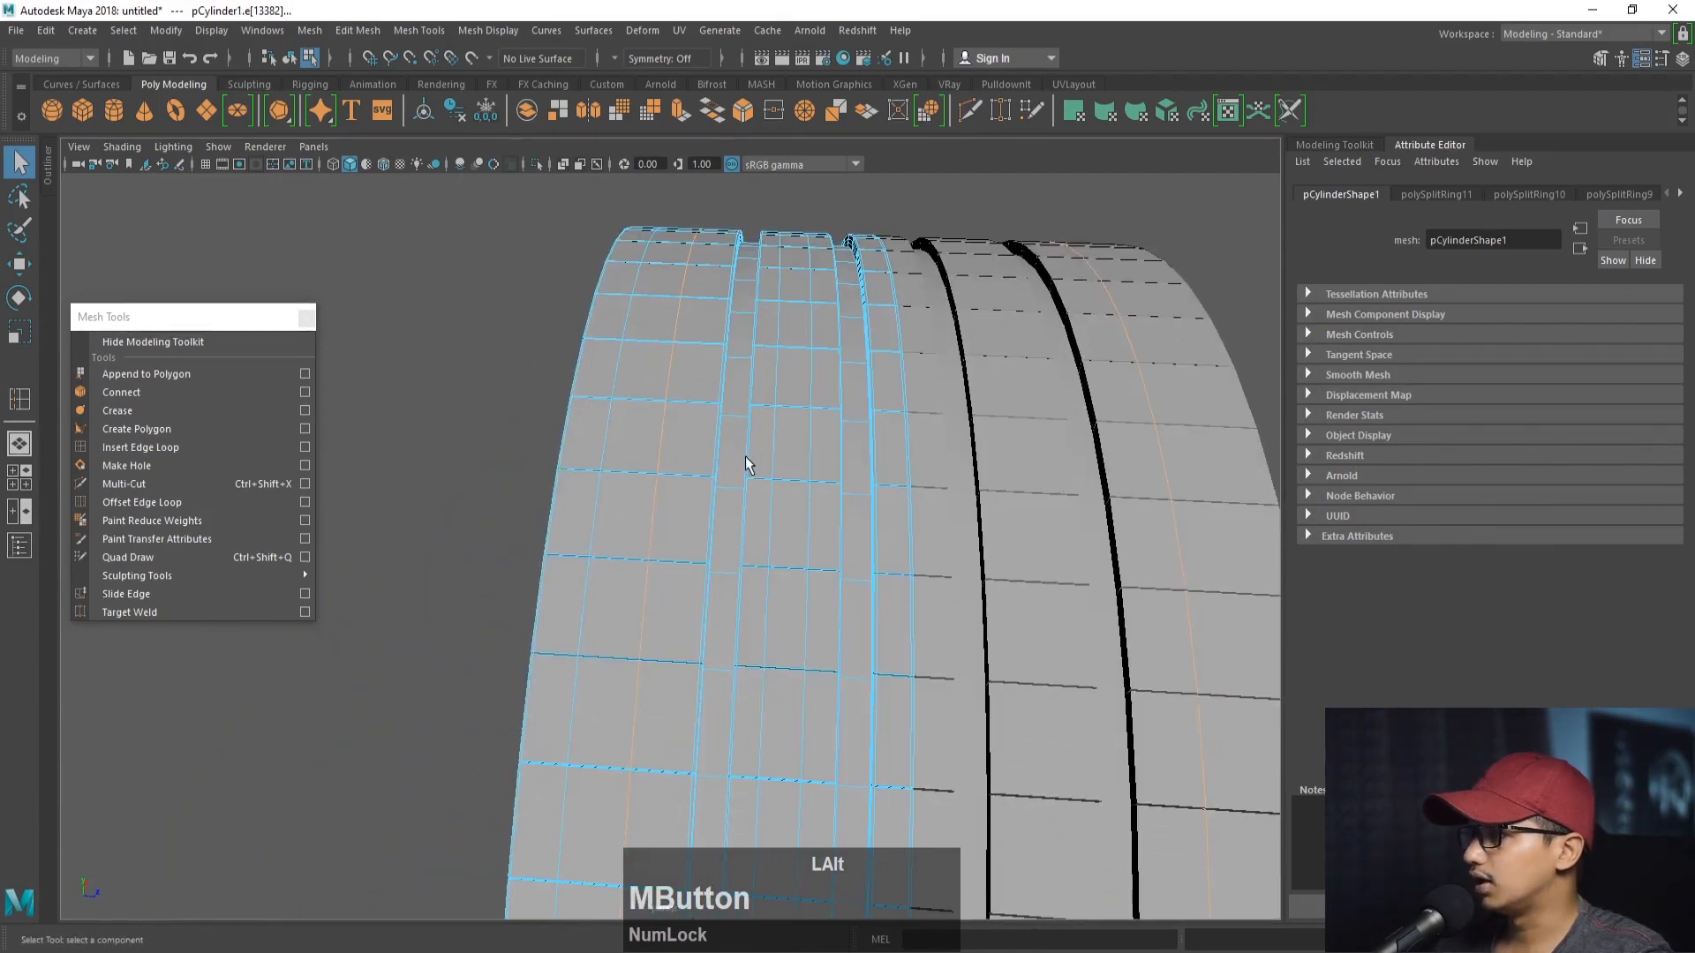
{"action": "left_click_drag", "start_coordinate": [745, 457], "coordinate": [796, 491], "text": "alt"}
{"action": "left_click_drag", "start_coordinate": [686, 505], "coordinate": [742, 485], "text": "alt"}
{"action": "right_click_drag", "start_coordinate": [742, 485], "coordinate": [620, 439], "text": "alt"}
{"action": "left_click_drag", "start_coordinate": [620, 439], "coordinate": [622, 425], "text": "alt"}
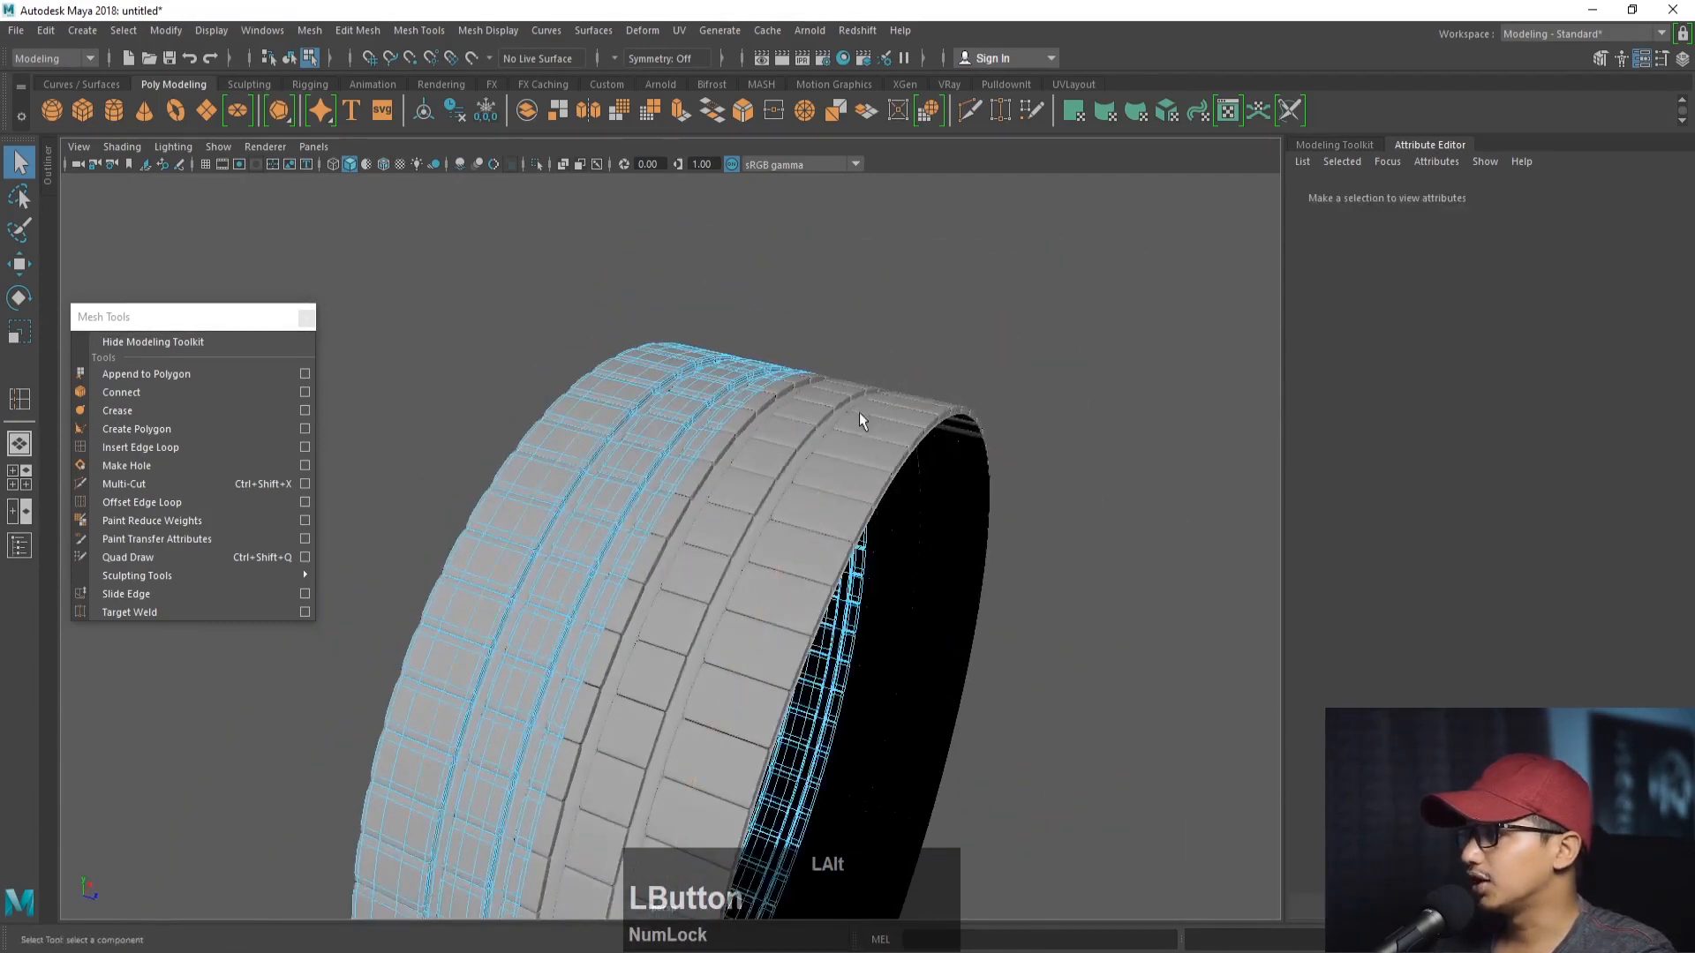
{"action": "left_click_drag", "start_coordinate": [860, 412], "coordinate": [899, 419], "text": "alt"}
{"action": "left_click_drag", "start_coordinate": [787, 434], "coordinate": [856, 478], "text": "alt"}
- Select an interior edge loop of the middle band and rotate it about the ring's axis to bend the segments into waves
{"action": "right_click_drag", "start_coordinate": [860, 478], "coordinate": [952, 396]}
{"action": "left_click_drag", "start_coordinate": [848, 466], "coordinate": [789, 450], "text": "alt"}
{"action": "right_click_drag", "start_coordinate": [790, 450], "coordinate": [828, 534]}
{"action": "left_click_drag", "start_coordinate": [828, 533], "coordinate": [812, 551], "text": "alt"}
{"action": "right_click_drag", "start_coordinate": [812, 552], "coordinate": [751, 473], "text": "alt"}
{"action": "left_click", "coordinate": [751, 473]}
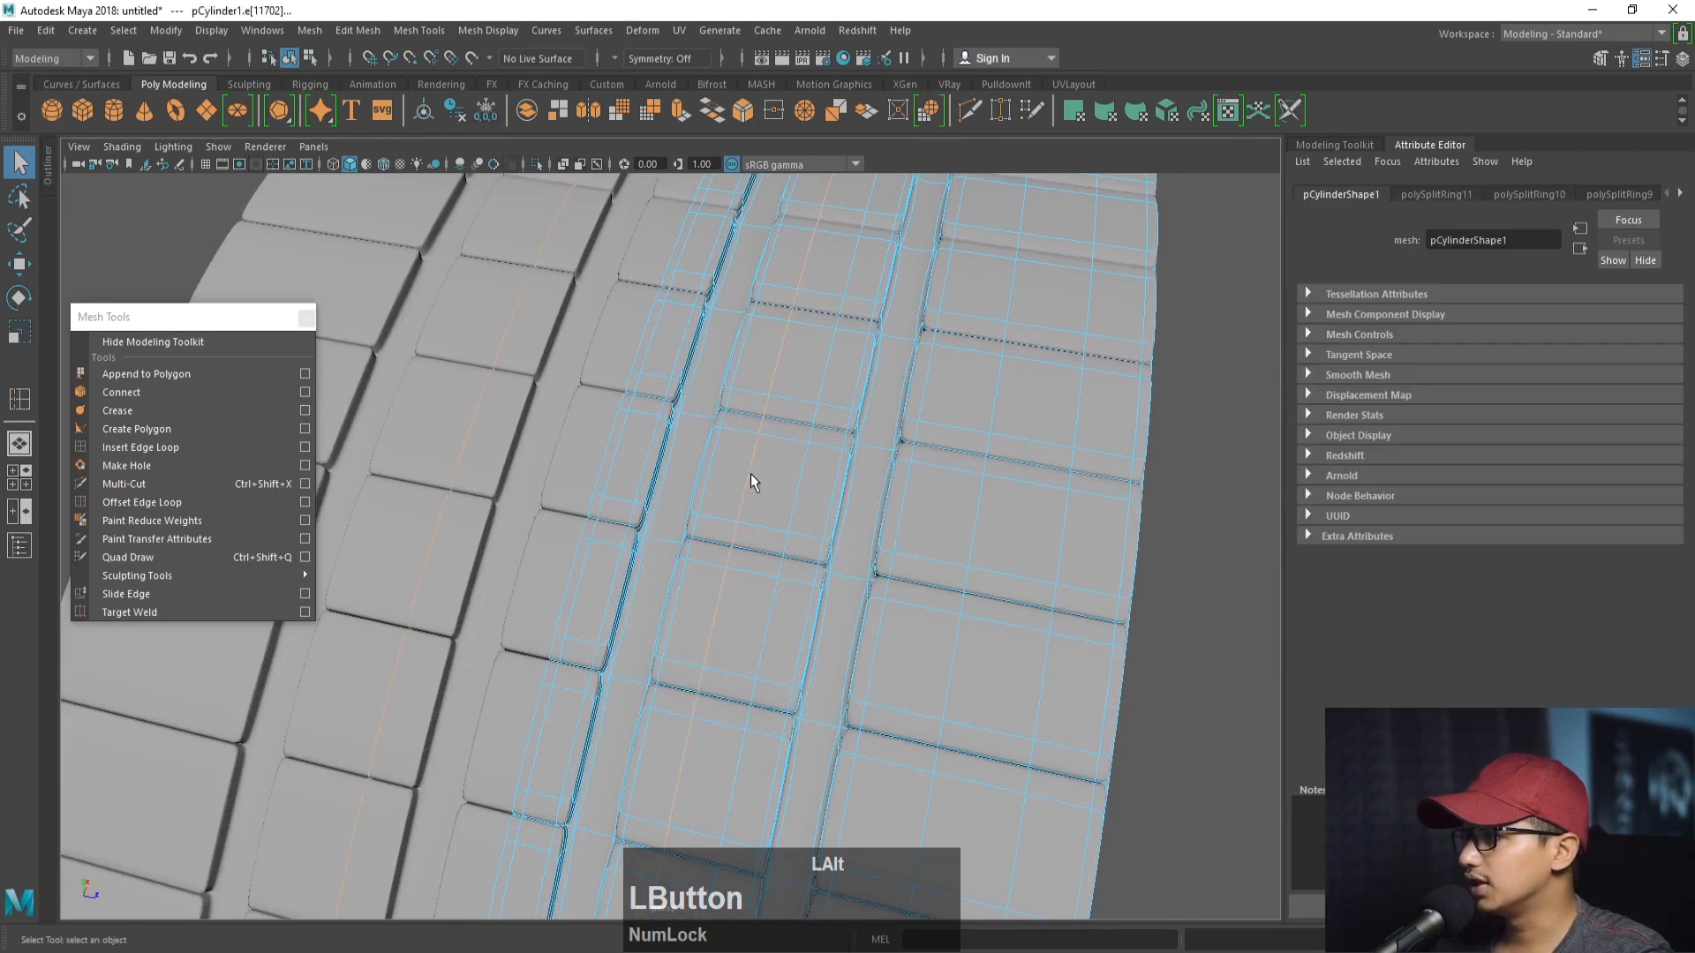
{"action": "key", "text": "e"}
{"action": "middle_click_drag", "start_coordinate": [782, 699], "coordinate": [778, 618], "text": "alt"}
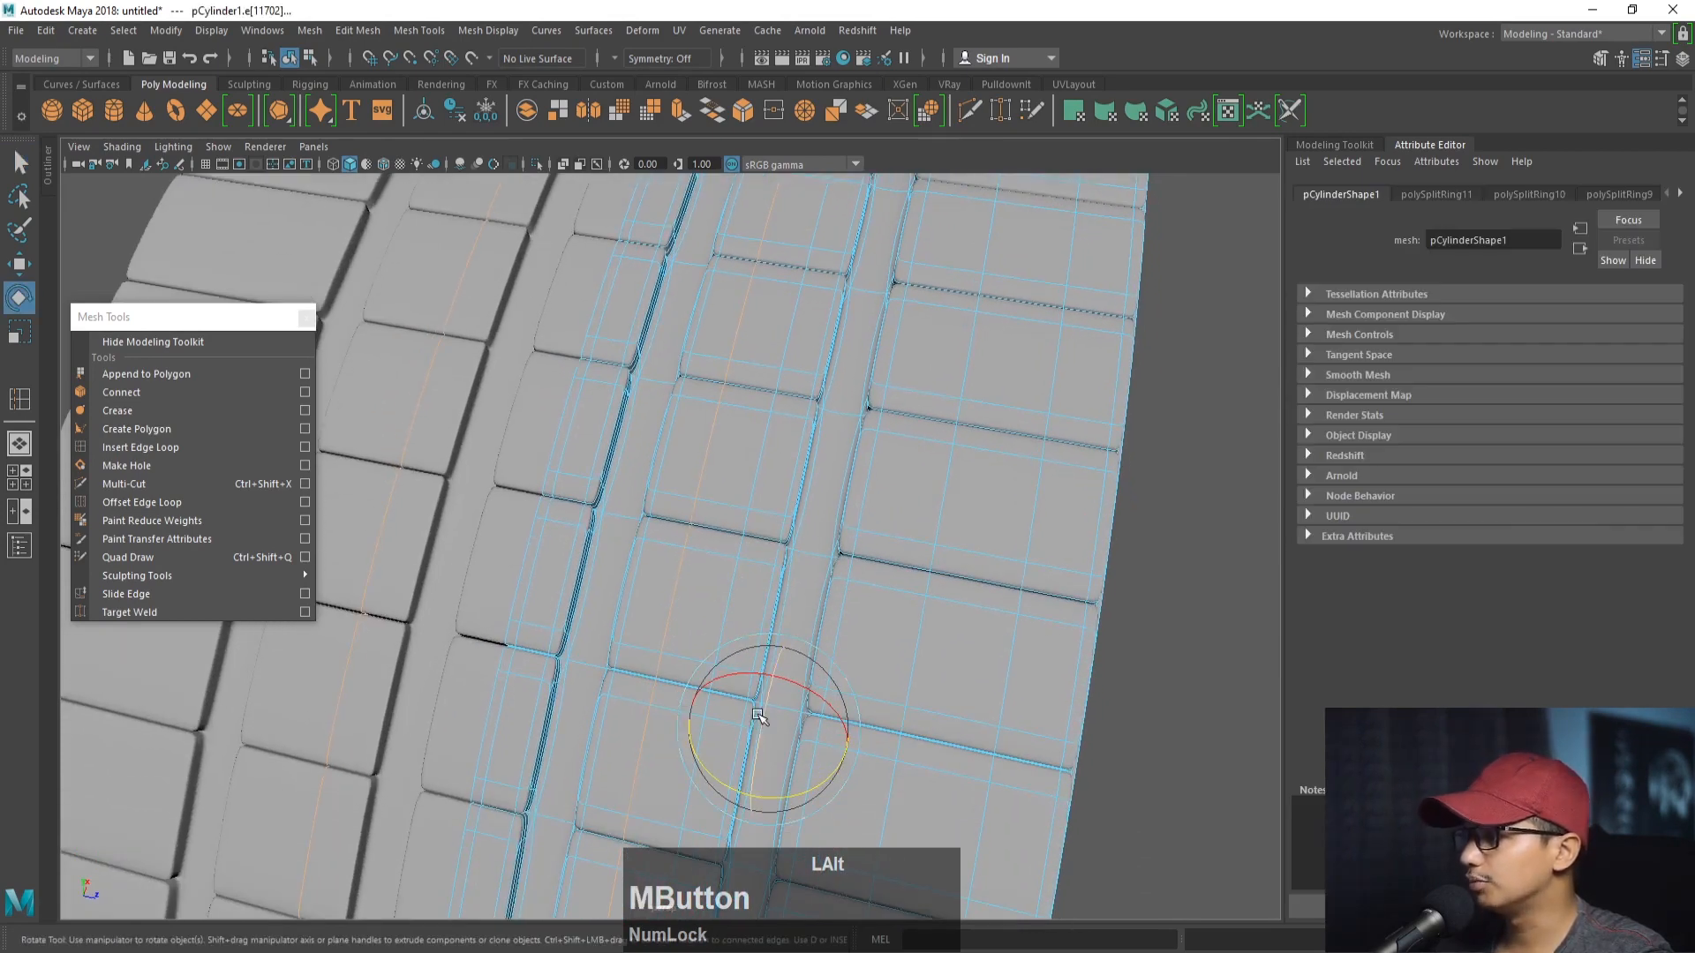
{"action": "left_click_drag", "start_coordinate": [761, 713], "coordinate": [763, 720]}
{"action": "right_click_drag", "start_coordinate": [763, 719], "coordinate": [806, 495], "text": "alt"}
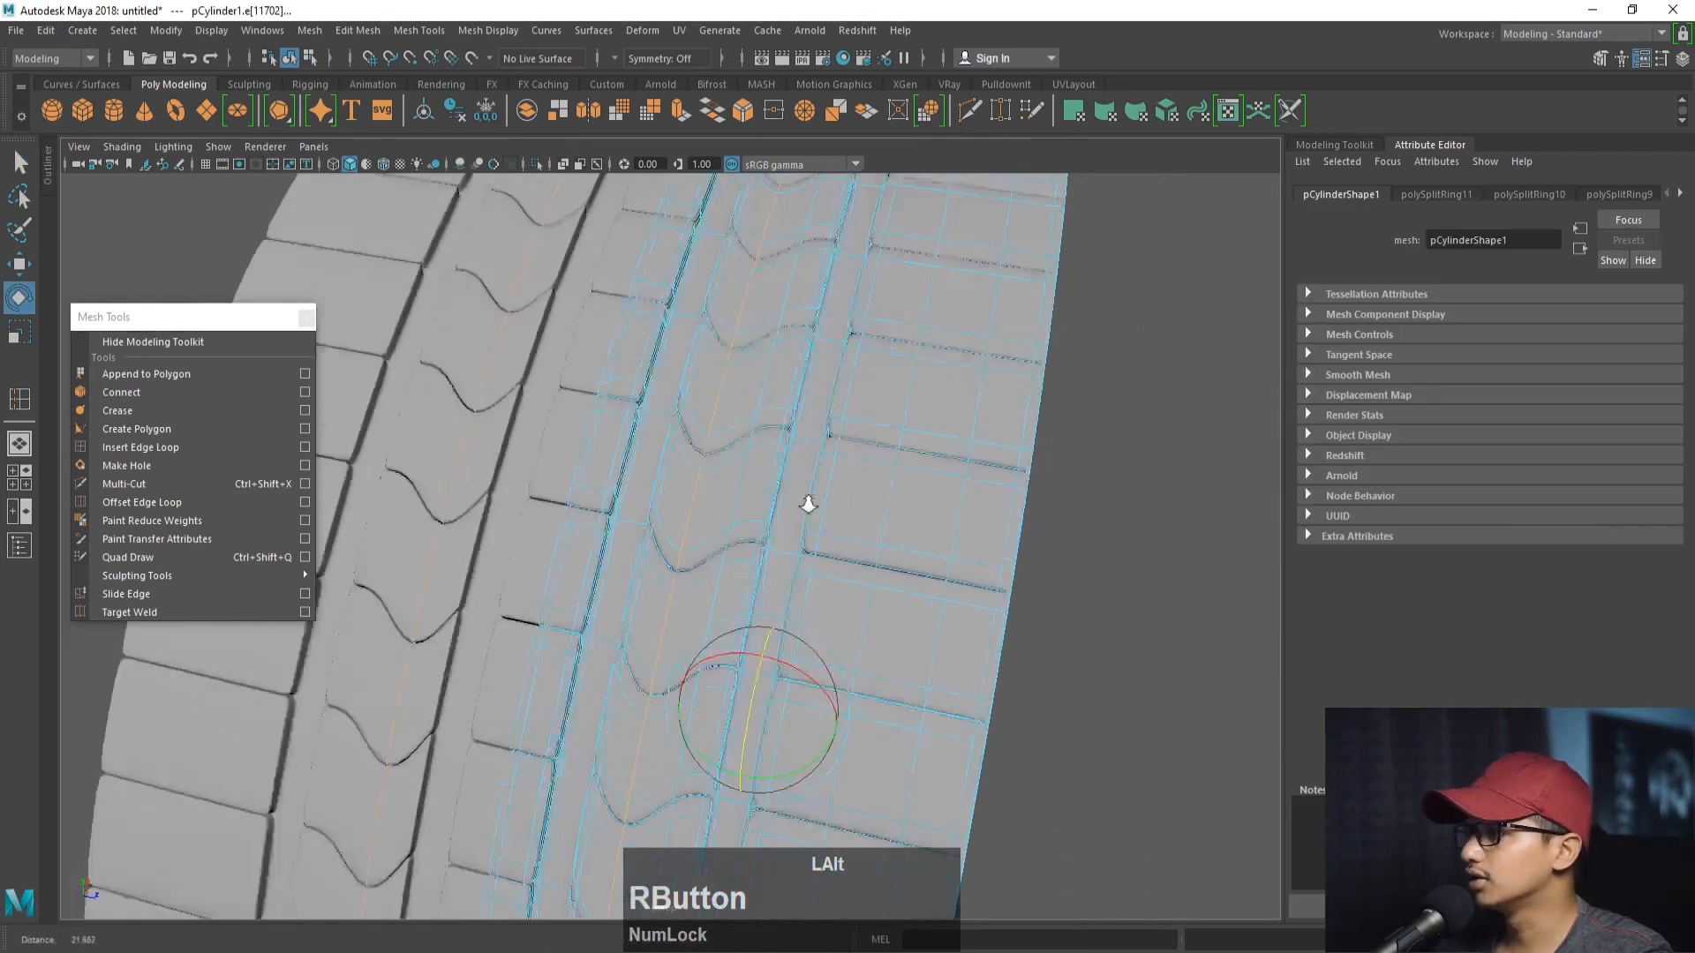
- Rotate the interior edge loops of the middle and wide outer bands about the ring's axis to form matching upward-pointing waves
{"action": "left_click_drag", "start_coordinate": [806, 495], "coordinate": [685, 526], "text": "alt"}
{"action": "middle_click_drag", "start_coordinate": [685, 526], "coordinate": [700, 526], "text": "alt"}
{"action": "right_click_drag", "start_coordinate": [700, 526], "coordinate": [685, 590], "text": "alt"}
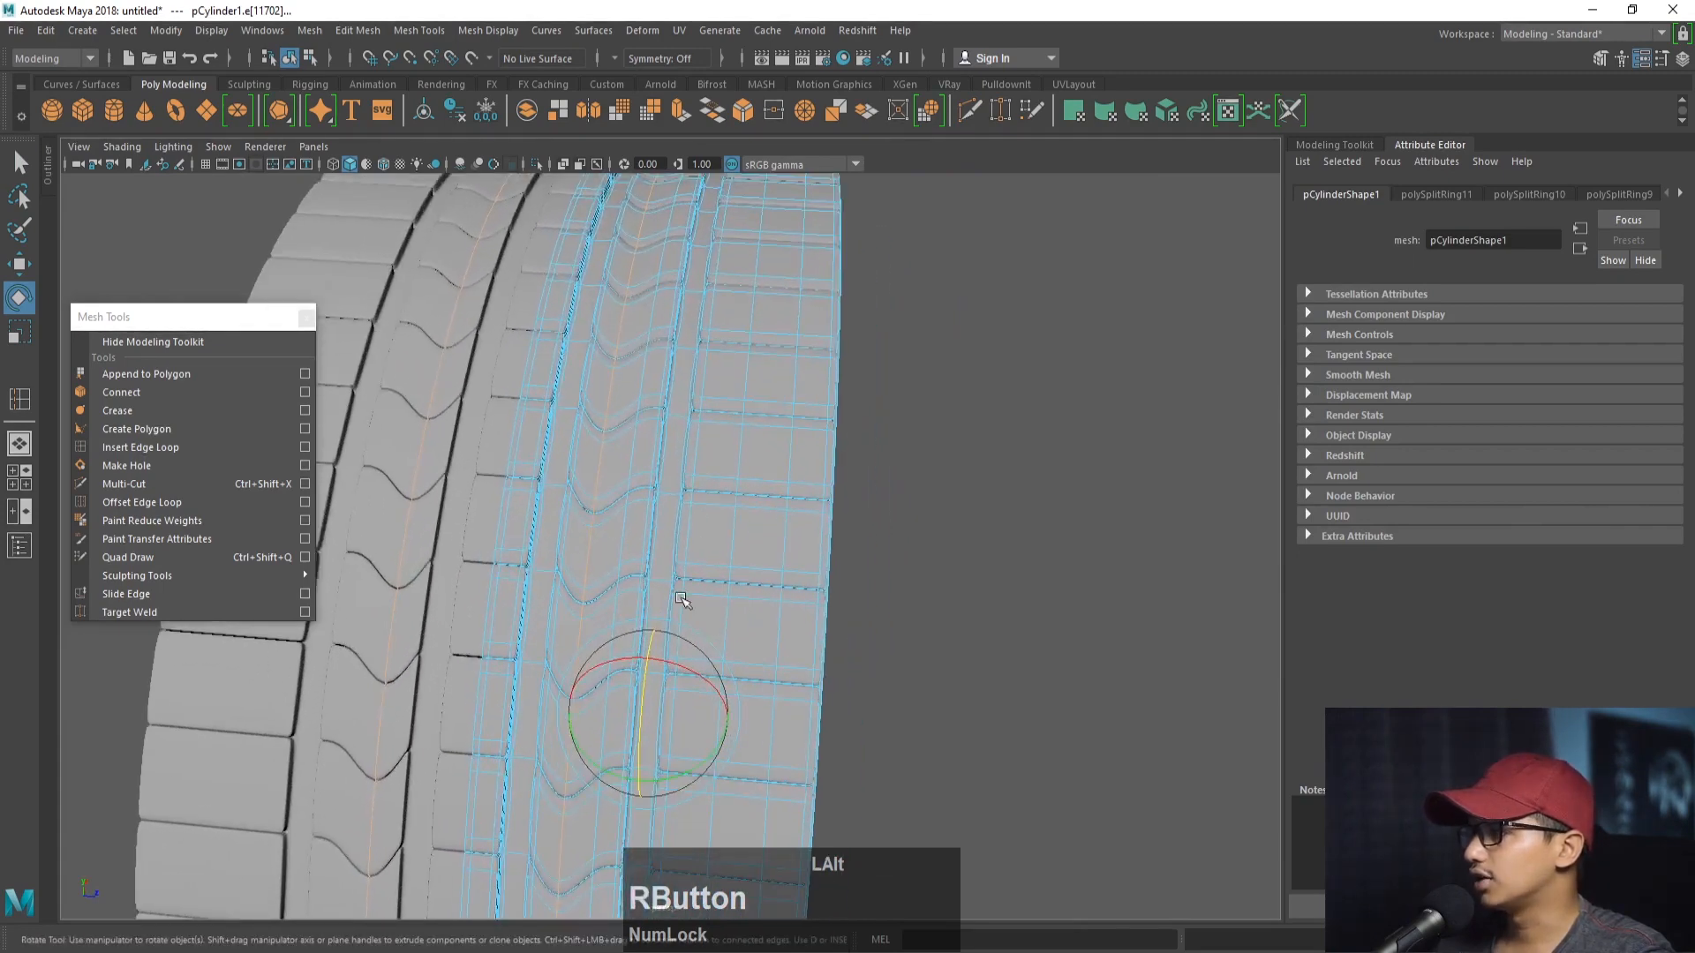
{"action": "mouse_move", "coordinate": [647, 694]}
{"action": "left_mouse_down", "text": "alt"}
{"action": "mouse_move", "coordinate": [664, 720]}
{"action": "mouse_move", "coordinate": [660, 705]}
{"action": "mouse_move", "coordinate": [732, 706]}
{"action": "mouse_move", "coordinate": [766, 634]}
{"action": "left_mouse_up", "text": "alt"}
{"action": "double_click", "coordinate": [621, 530]}
{"action": "double_click", "coordinate": [733, 526]}
{"action": "middle_click_drag", "start_coordinate": [797, 463], "coordinate": [802, 475], "text": "alt"}
{"action": "right_click_drag", "start_coordinate": [802, 475], "coordinate": [586, 379], "text": "alt"}
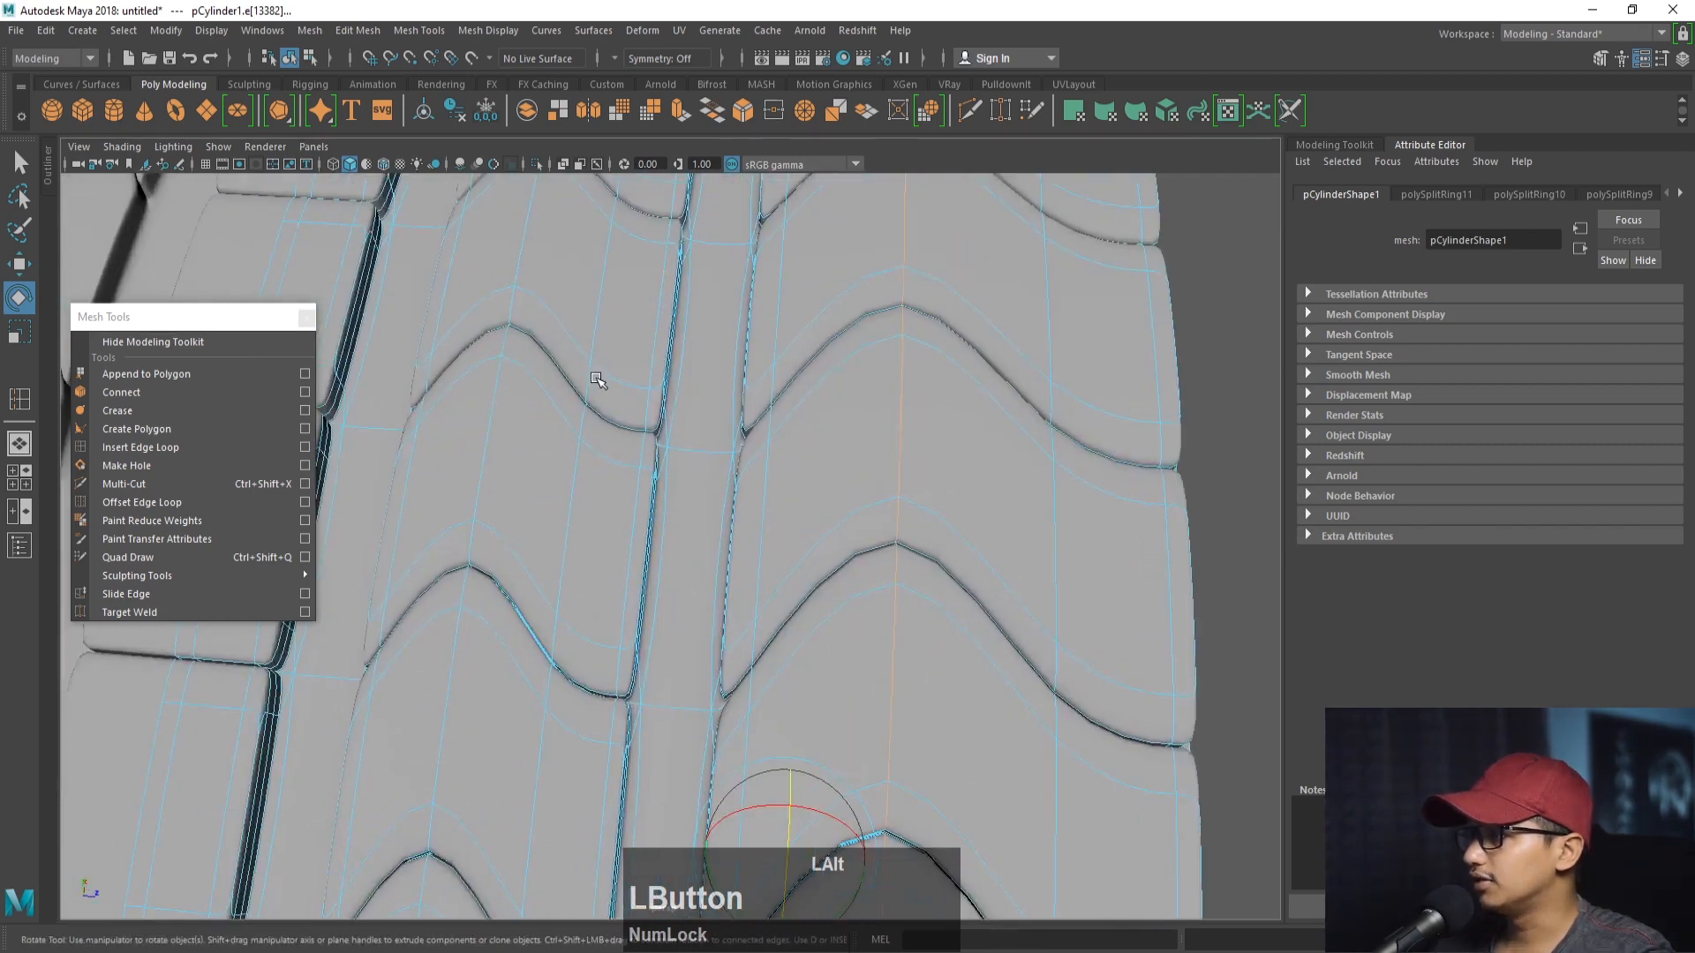
- In the unsmoothed display, insert an edge loop on the middle band's flat stretch beside the wave's lower corner, then preview it smoothed
{"action": "key", "text": "1"}
{"action": "key", "text": "F8"}
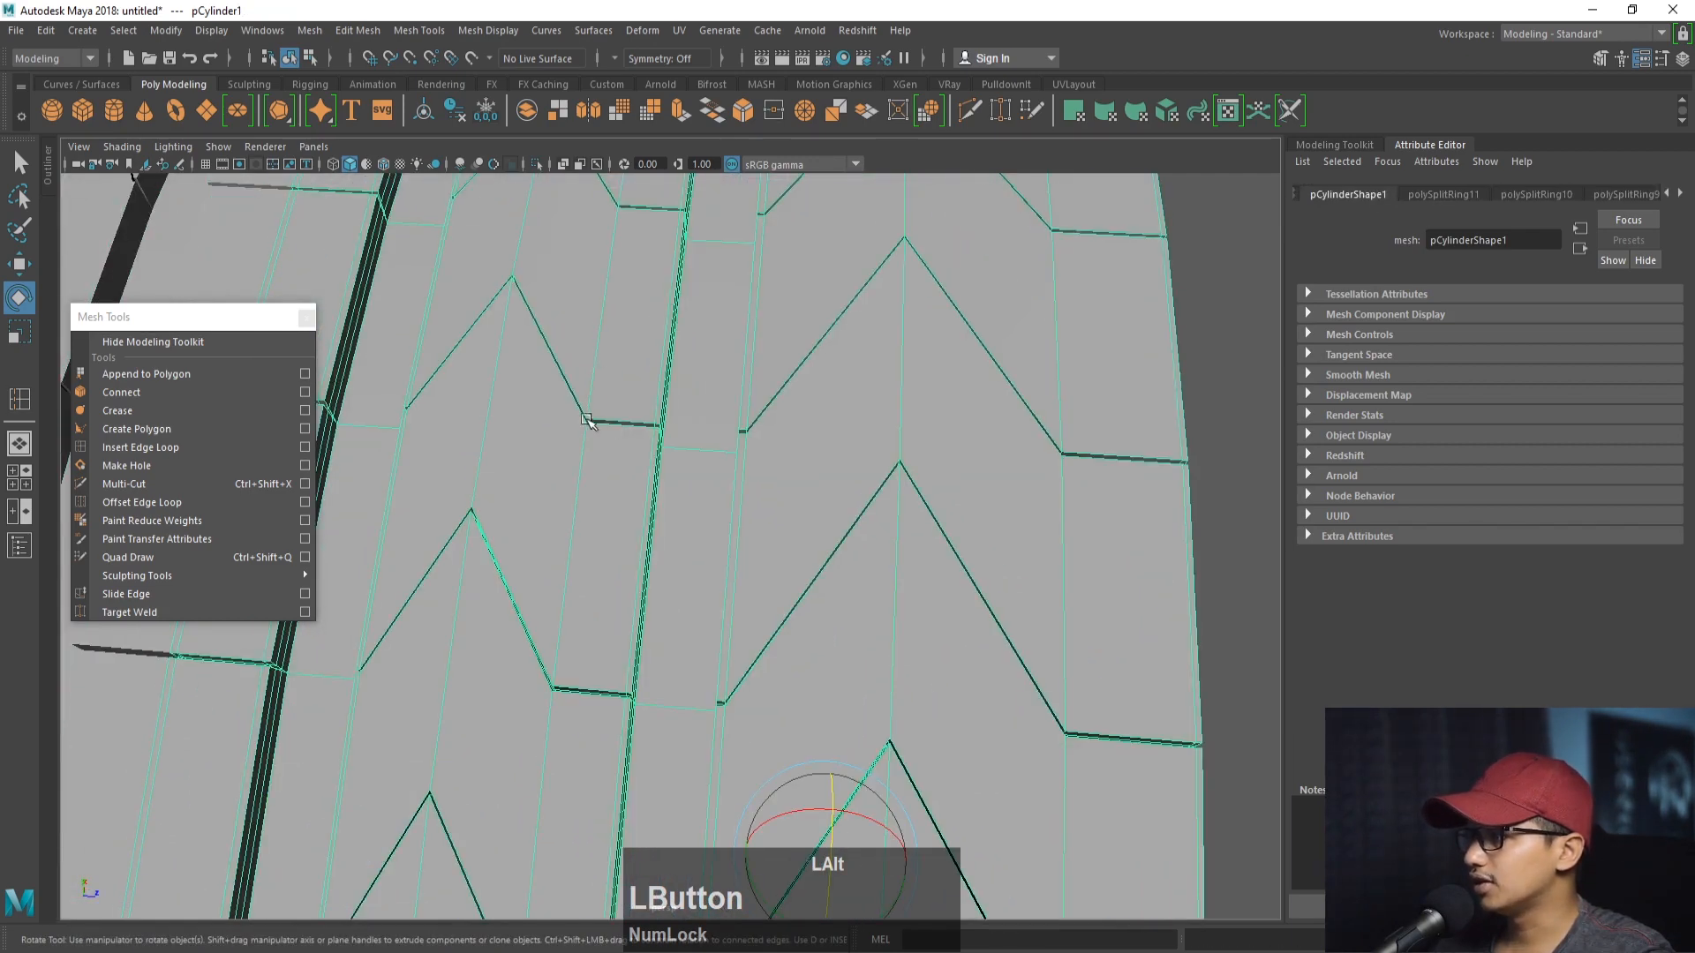
{"action": "left_click", "coordinate": [150, 447]}
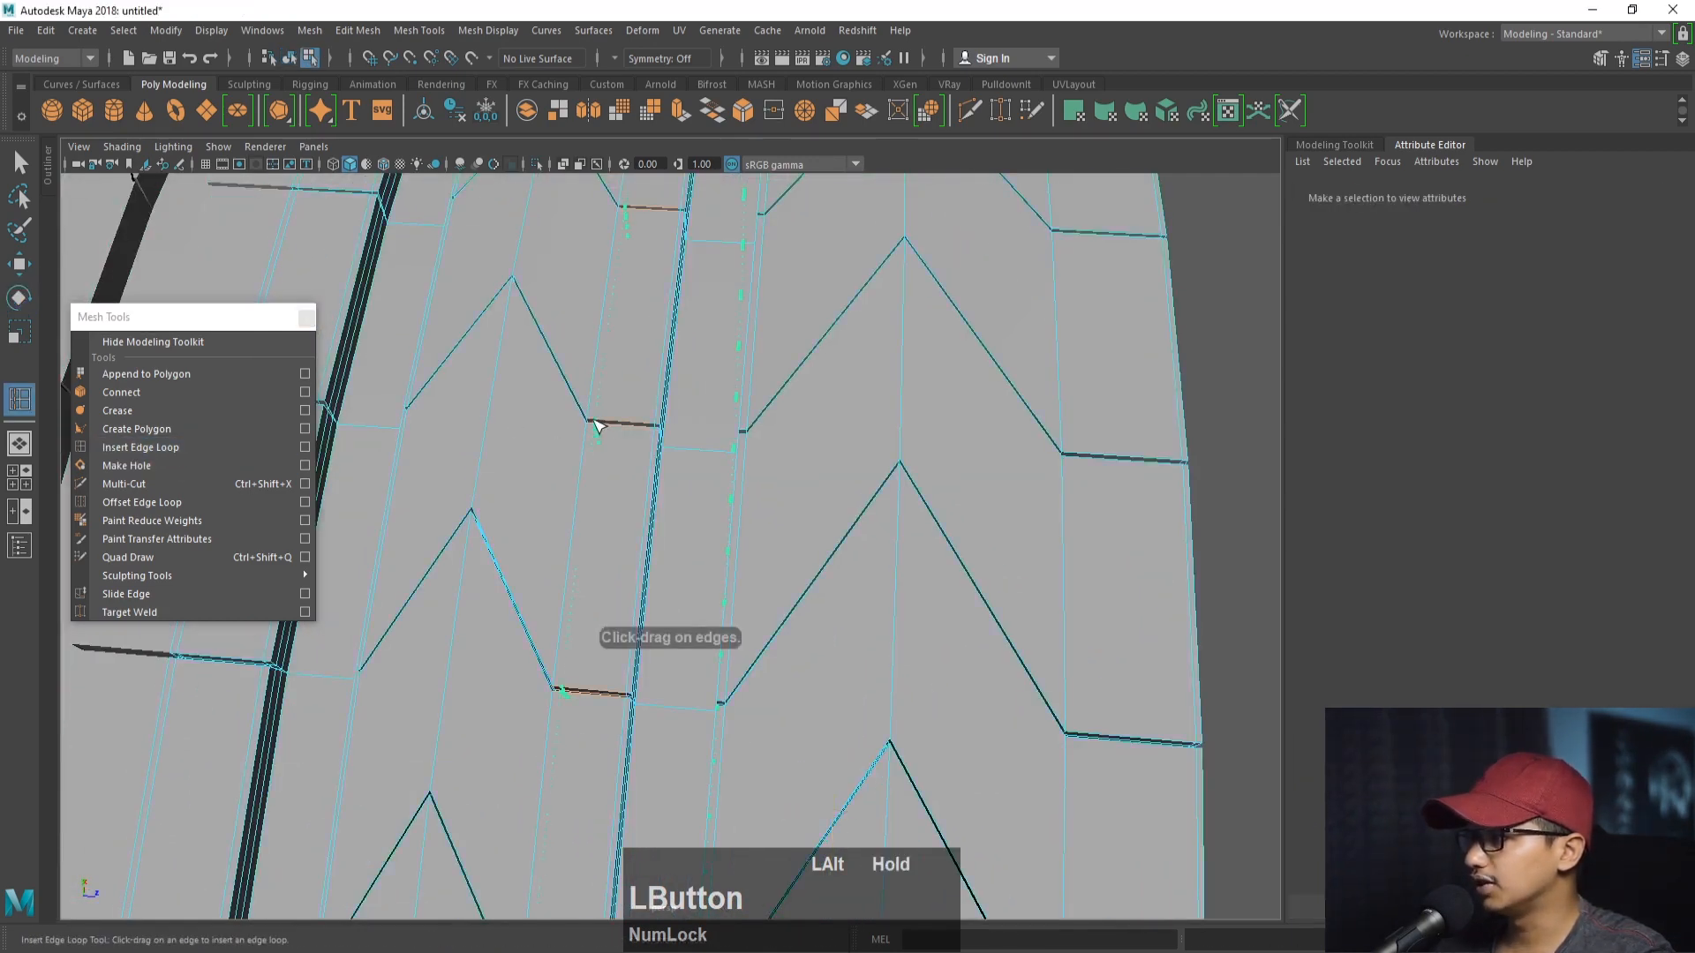
{"action": "left_click_drag", "start_coordinate": [590, 420], "coordinate": [593, 421]}
{"action": "key", "text": "2"}
{"action": "right_click_drag", "start_coordinate": [647, 443], "coordinate": [506, 437], "text": "alt"}
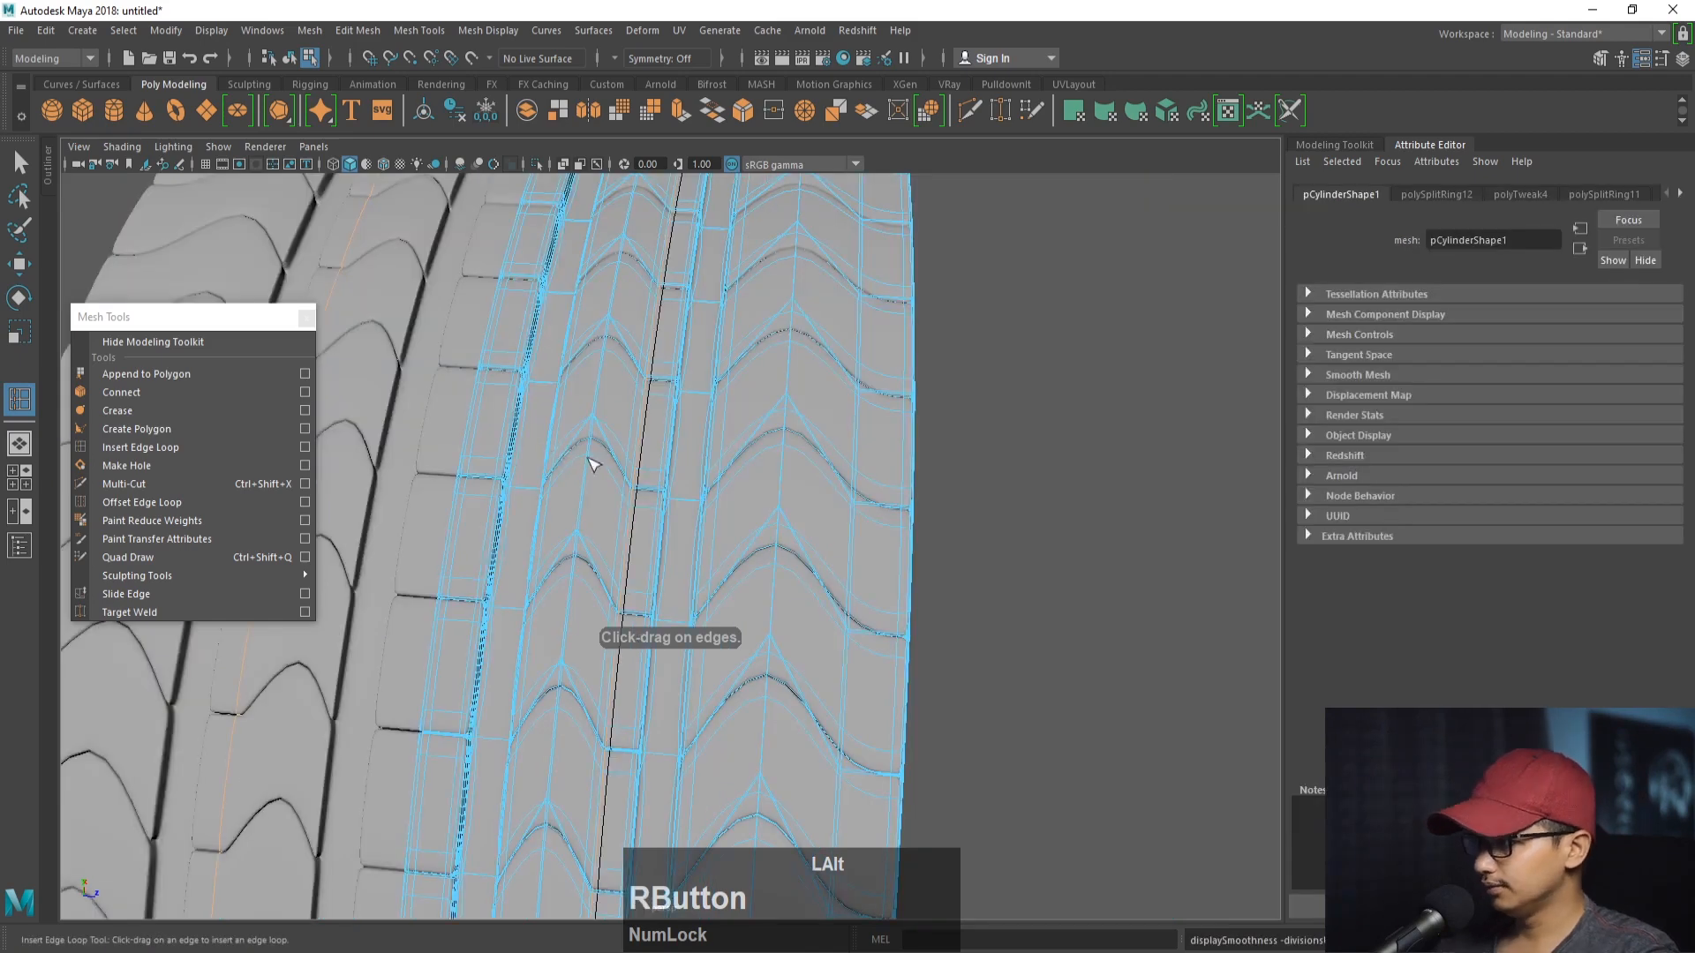
- Return to object selection and examine the smoothed wavy tread of both halves from several angles, with the ring selected and deselected
{"action": "left_click", "coordinate": [19, 163]}
{"action": "right_click_drag", "start_coordinate": [685, 383], "coordinate": [777, 357]}
{"action": "left_click", "coordinate": [951, 344]}
{"action": "right_click_drag", "start_coordinate": [951, 344], "coordinate": [878, 379], "text": "alt"}
{"action": "left_click", "coordinate": [606, 451]}
{"action": "right_click_drag", "start_coordinate": [605, 451], "coordinate": [598, 431], "text": "alt"}
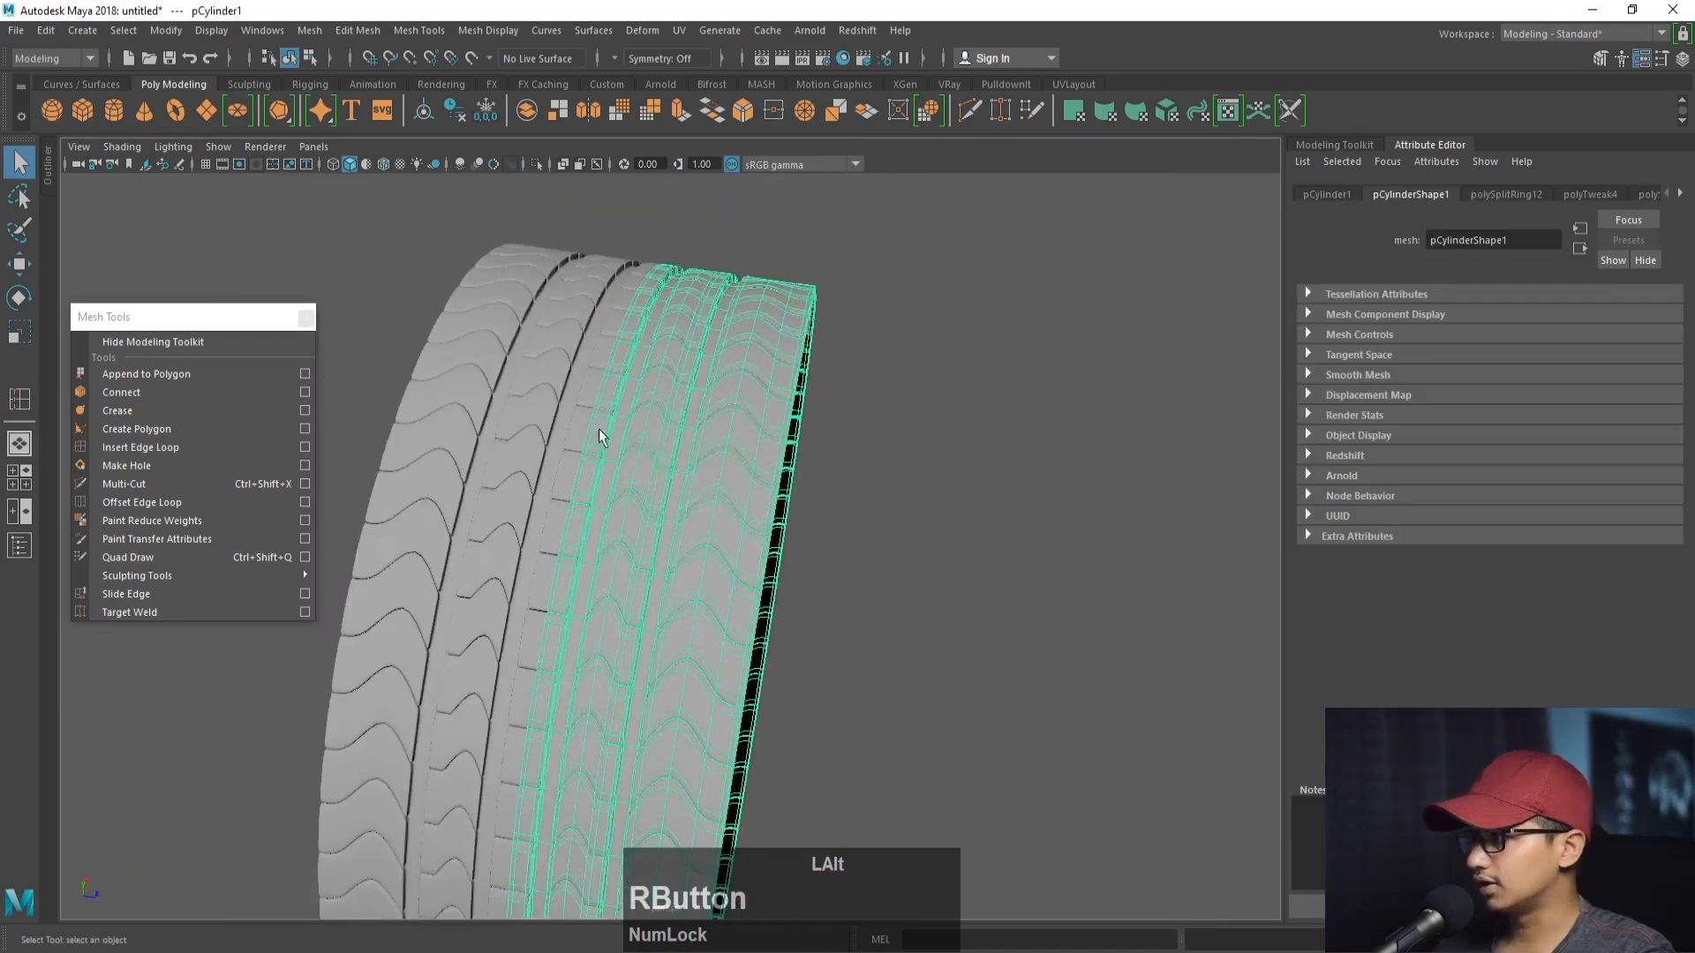
{"action": "left_click", "coordinate": [839, 501]}
{"action": "left_click_drag", "start_coordinate": [839, 501], "coordinate": [825, 507], "text": "alt"}
{"action": "left_click", "coordinate": [700, 496]}
{"action": "left_click_drag", "start_coordinate": [643, 495], "coordinate": [703, 500], "text": "alt"}
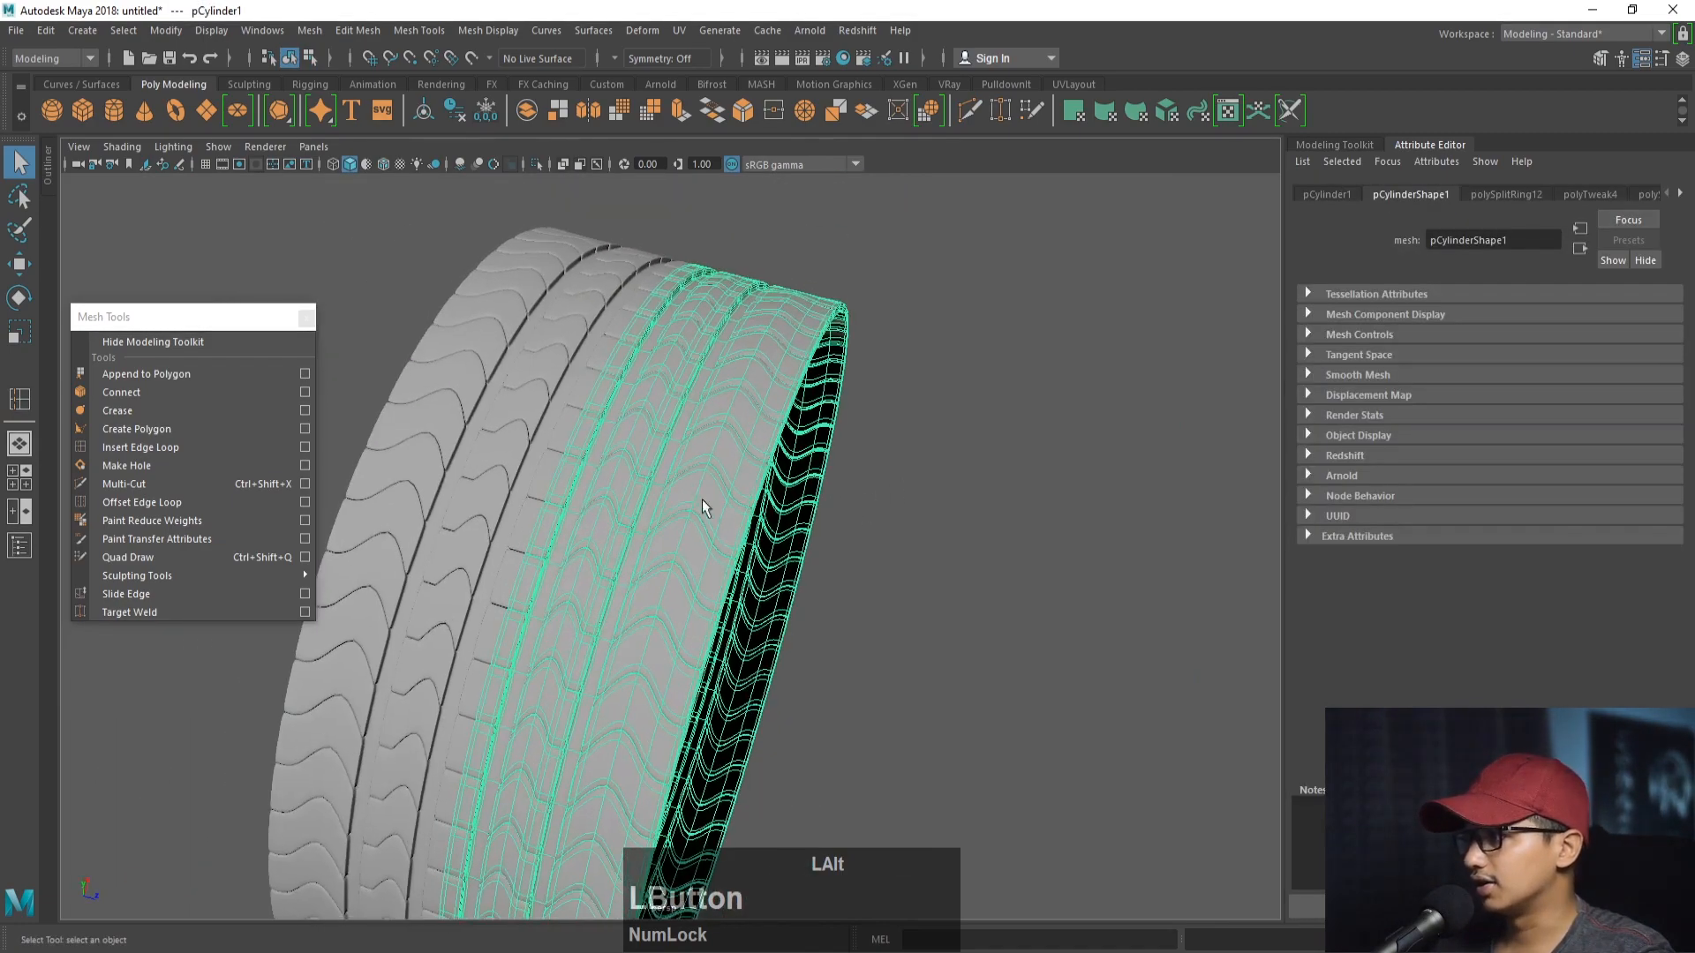
{"action": "left_click", "coordinate": [839, 501]}
{"action": "left_click_drag", "start_coordinate": [839, 501], "coordinate": [793, 493], "text": "alt"}
{"action": "left_click", "coordinate": [787, 480]}
{"action": "middle_click_drag", "start_coordinate": [781, 538], "coordinate": [822, 466], "text": "alt"}
{"action": "left_click_drag", "start_coordinate": [823, 475], "coordinate": [706, 441], "text": "alt"}
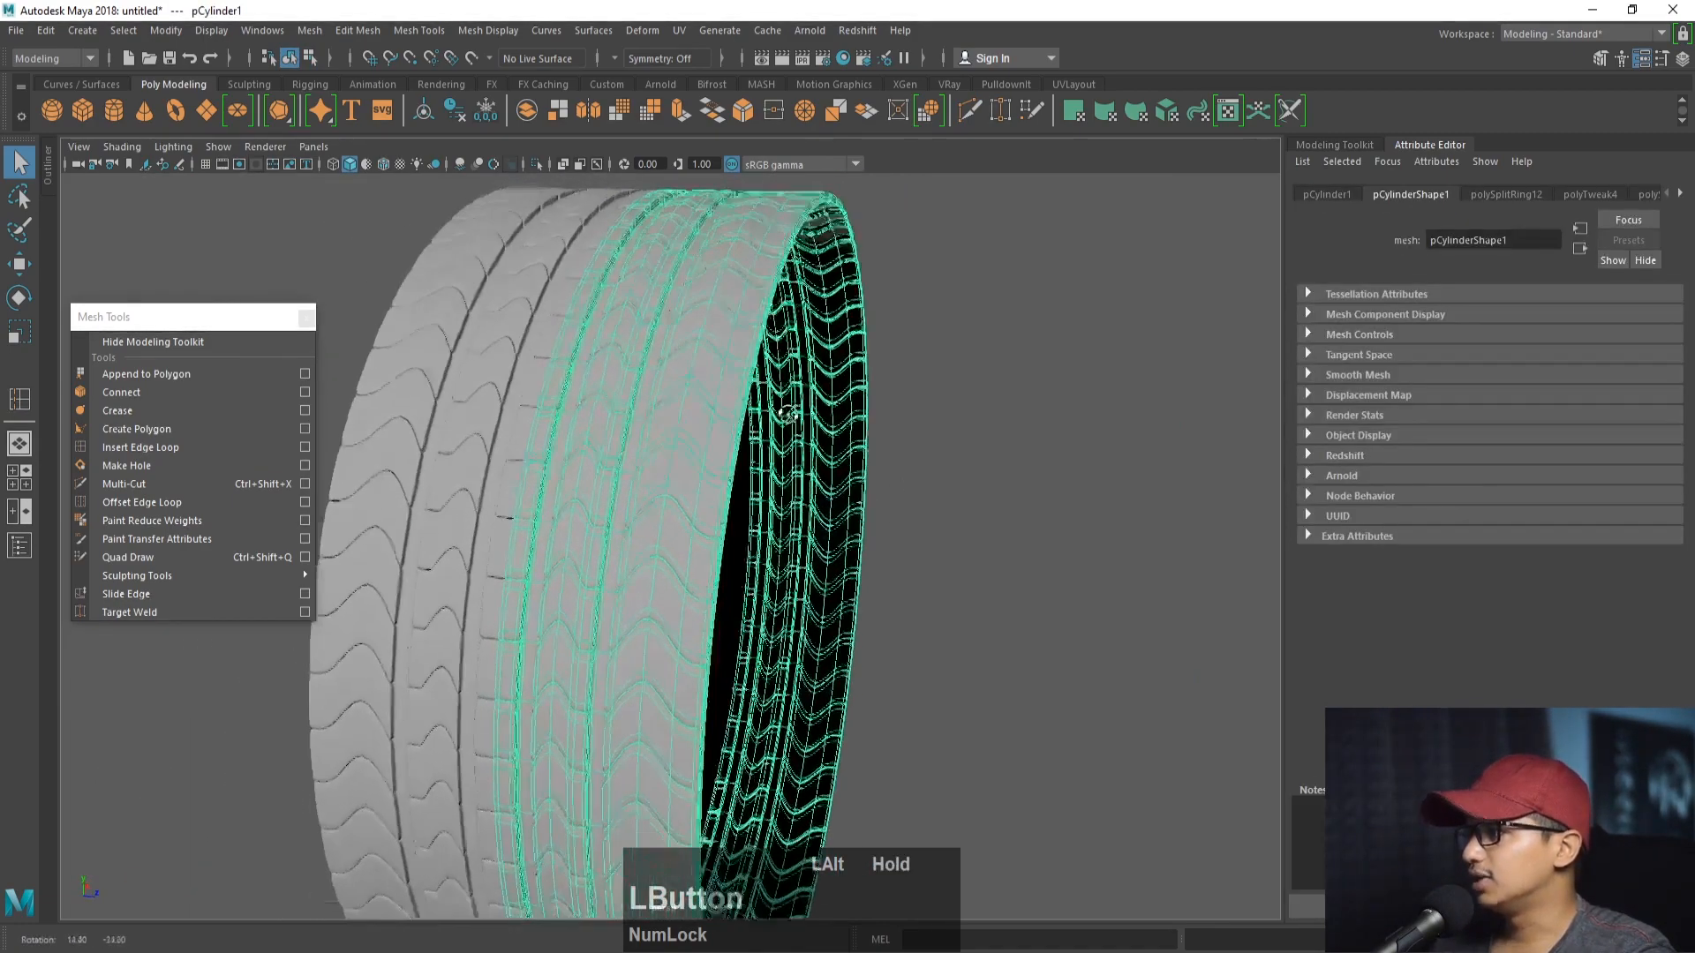
{"action": "right_click_drag", "start_coordinate": [706, 441], "coordinate": [594, 405], "text": "alt"}
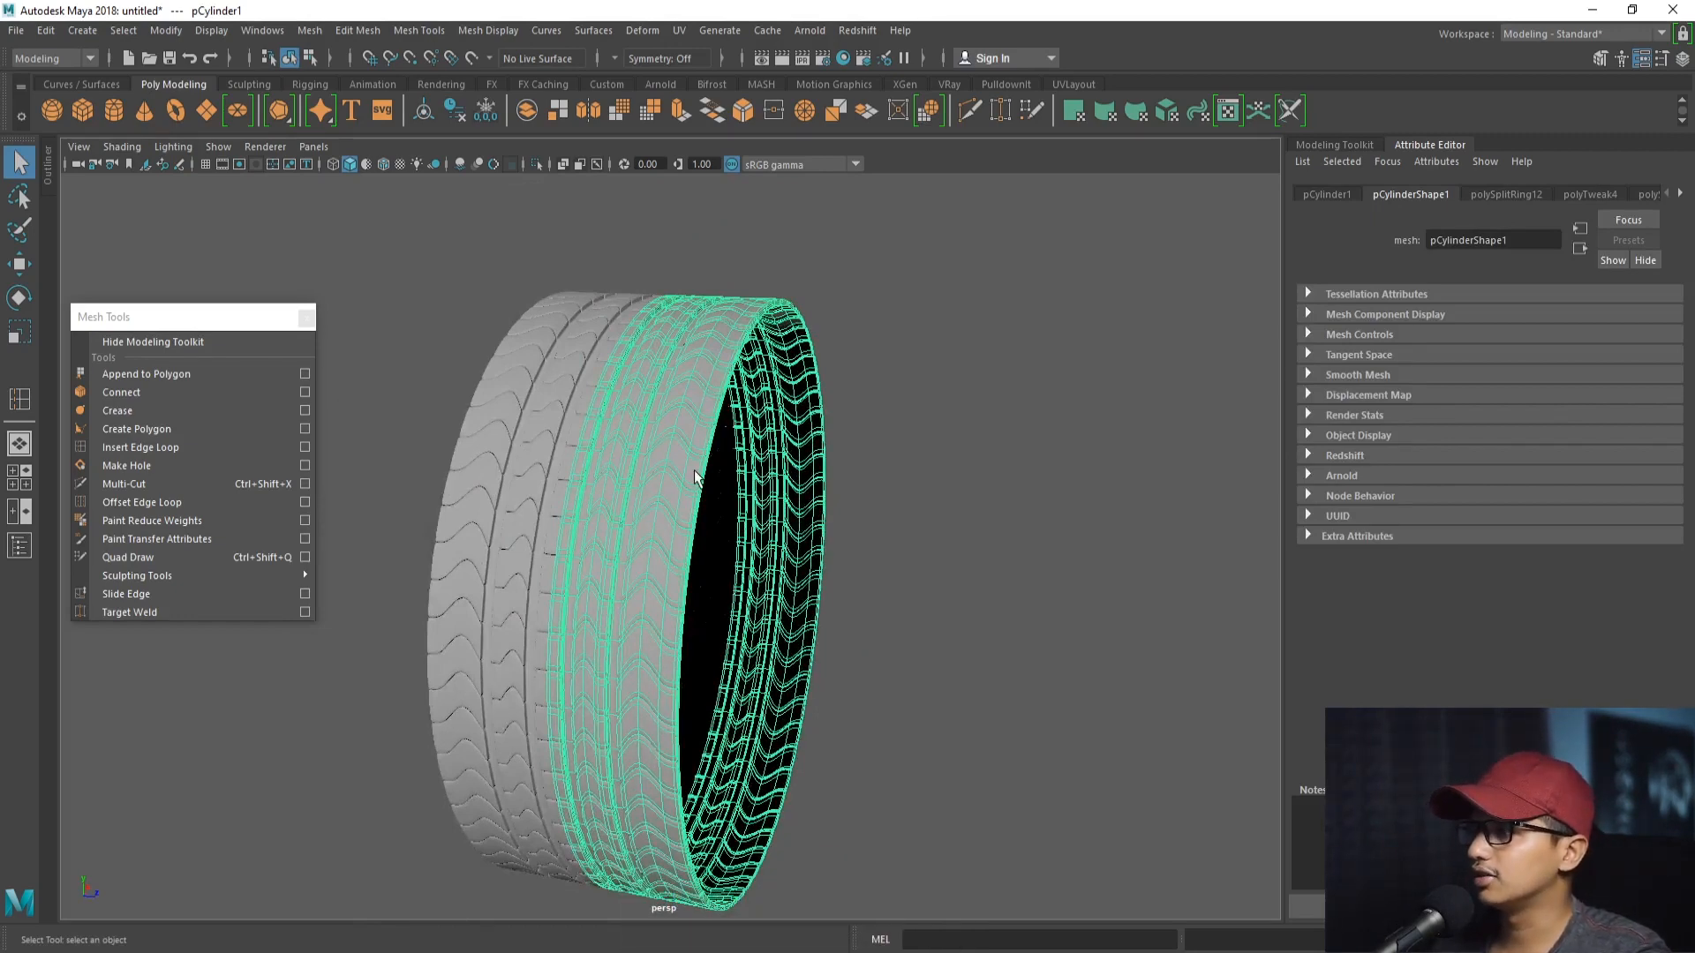
- Switch the ring to unsmoothed display and examine the outer rim's edge up close
{"action": "left_click_drag", "start_coordinate": [722, 514], "coordinate": [706, 657], "text": "alt"}
{"action": "scroll", "coordinate": [727, 583], "scroll_direction": "up", "scroll_amount": 5}
{"action": "middle_click_drag", "start_coordinate": [707, 657], "coordinate": [728, 648], "text": "alt"}
{"action": "right_click_drag", "start_coordinate": [727, 648], "coordinate": [587, 482], "text": "alt"}
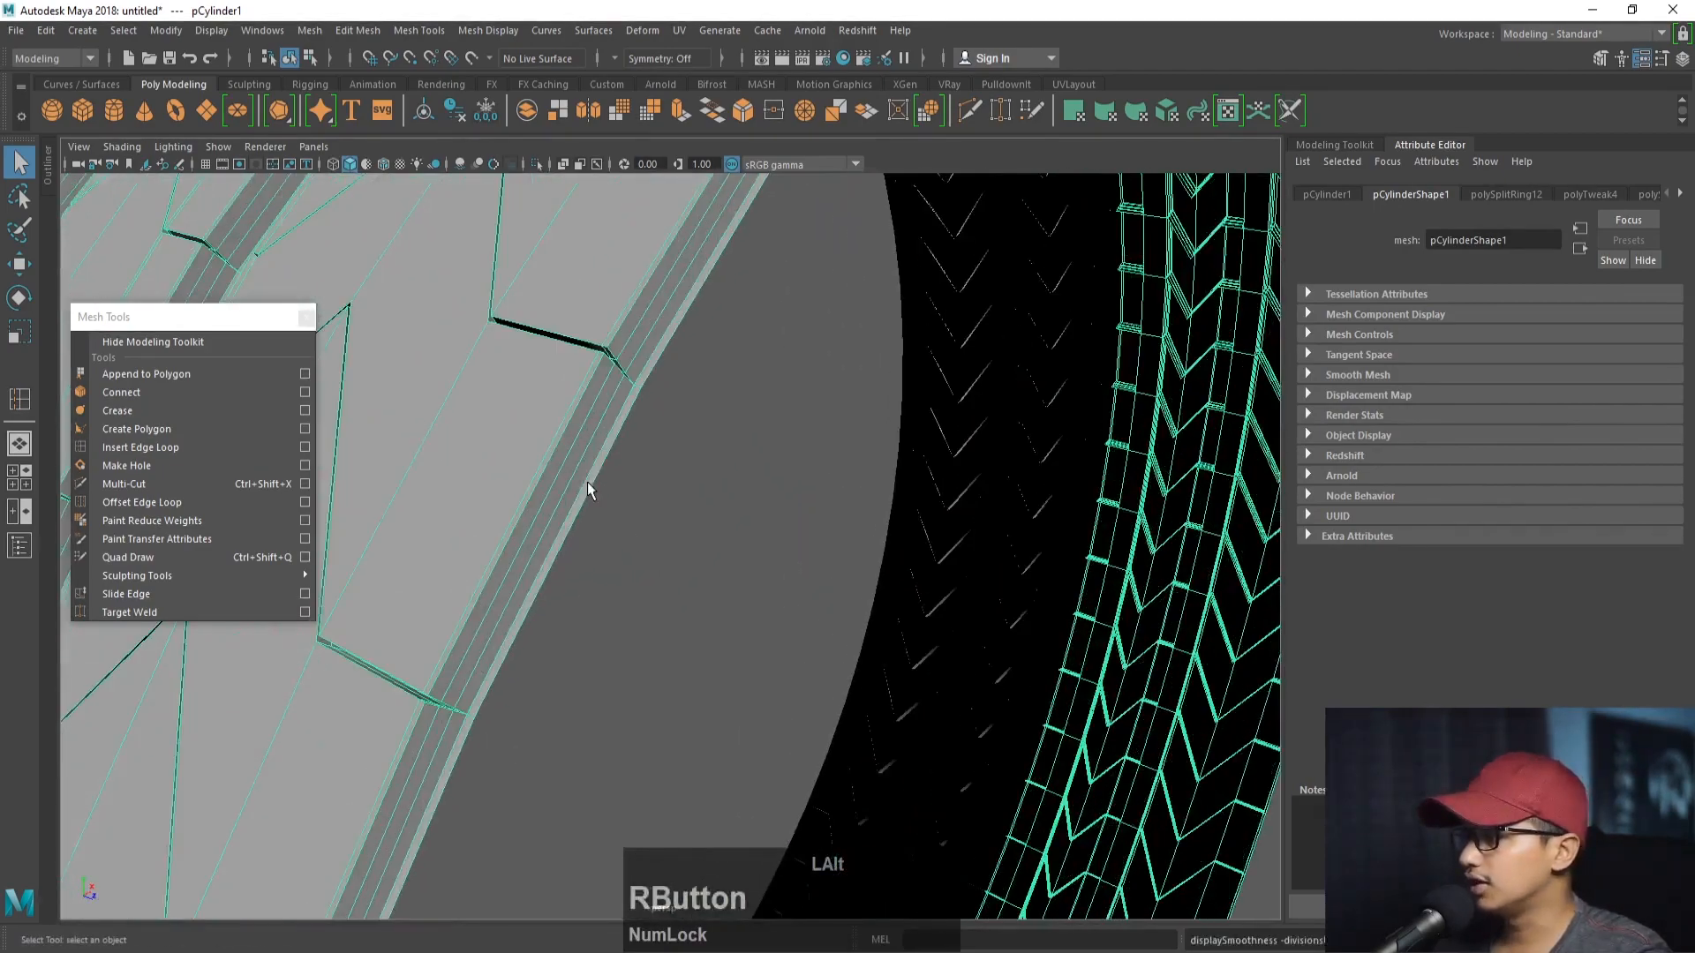
{"action": "middle_click_drag", "start_coordinate": [643, 392], "coordinate": [658, 446], "text": "alt"}
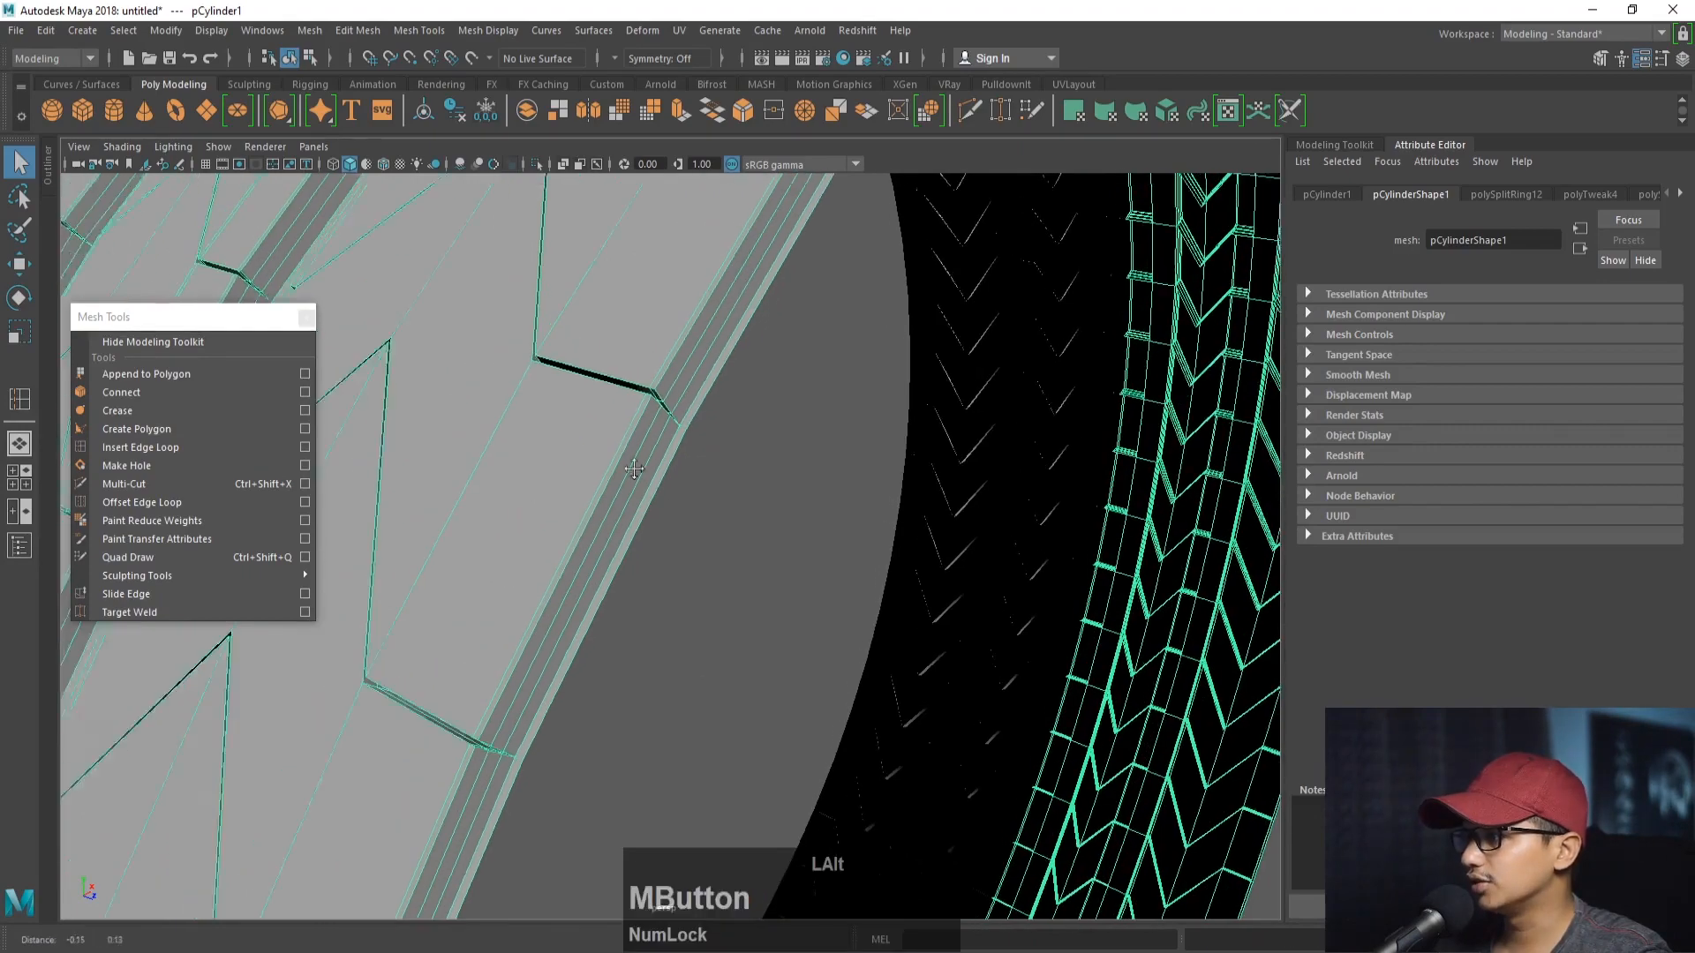
{"action": "right_click_drag", "start_coordinate": [658, 446], "coordinate": [718, 422], "text": "alt"}
{"action": "double_click", "coordinate": [717, 468]}
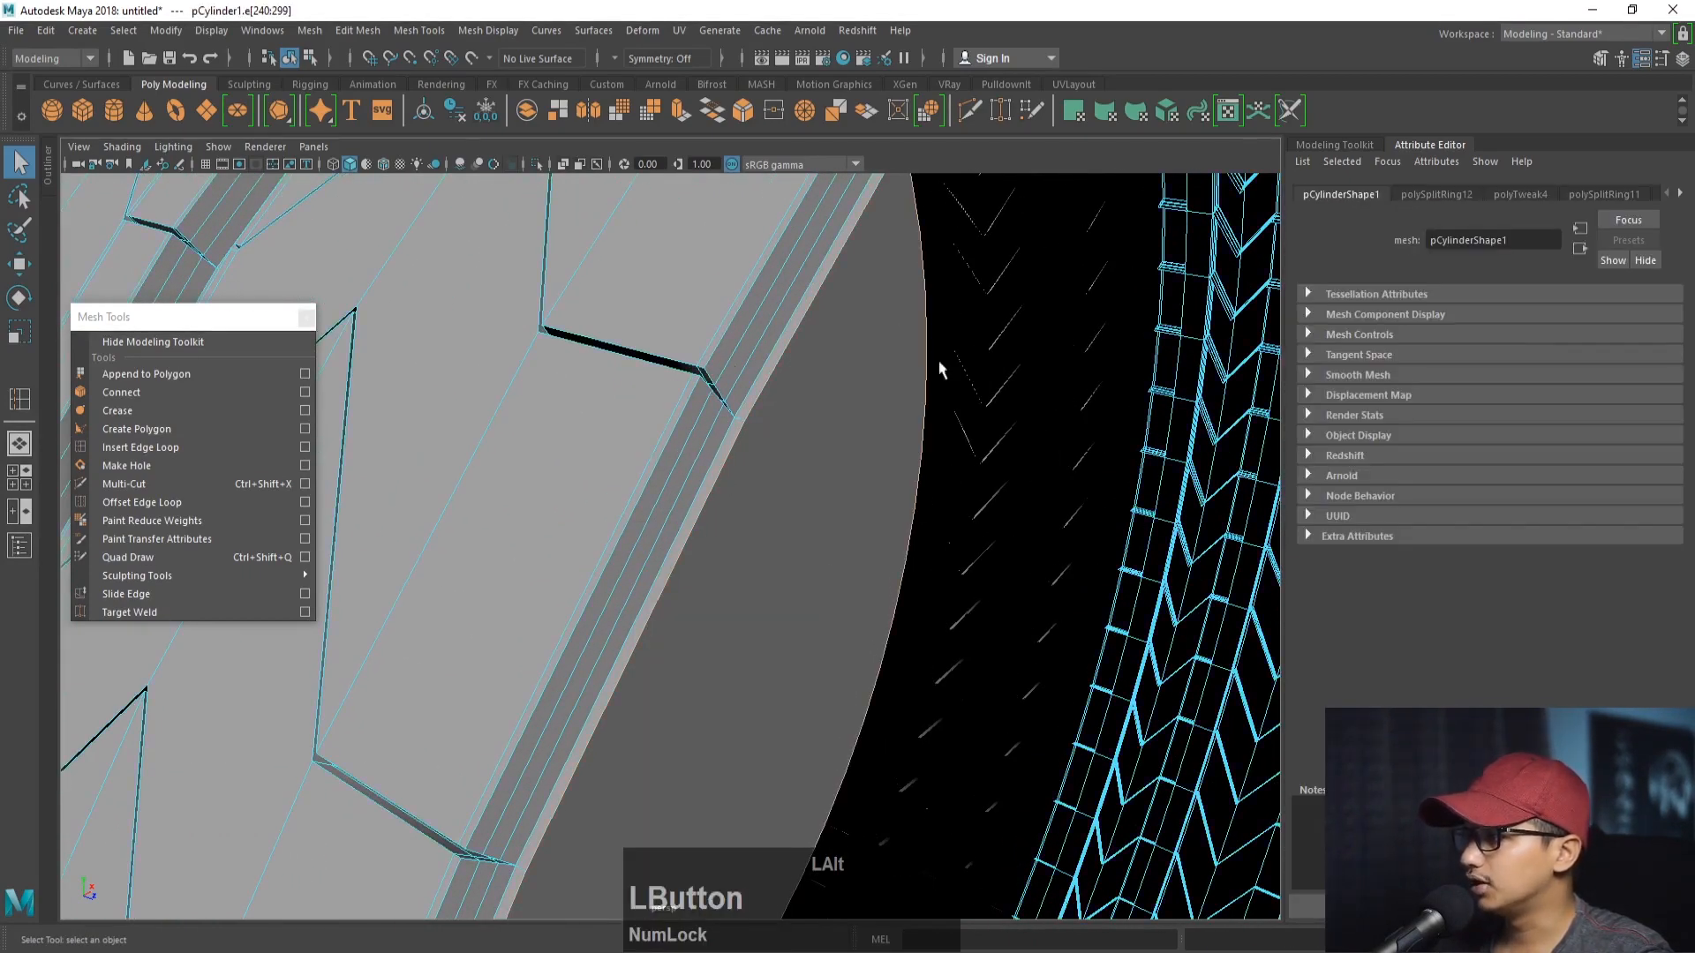
{"action": "right_click_drag", "start_coordinate": [1019, 462], "coordinate": [691, 400], "text": "alt"}
{"action": "left_click_drag", "start_coordinate": [691, 400], "coordinate": [767, 468], "text": "alt"}
{"action": "right_click_drag", "start_coordinate": [767, 468], "coordinate": [773, 508], "text": "alt"}
{"action": "key", "text": "w"}
{"action": "middle_click_drag", "start_coordinate": [765, 548], "coordinate": [799, 569], "text": "alt"}
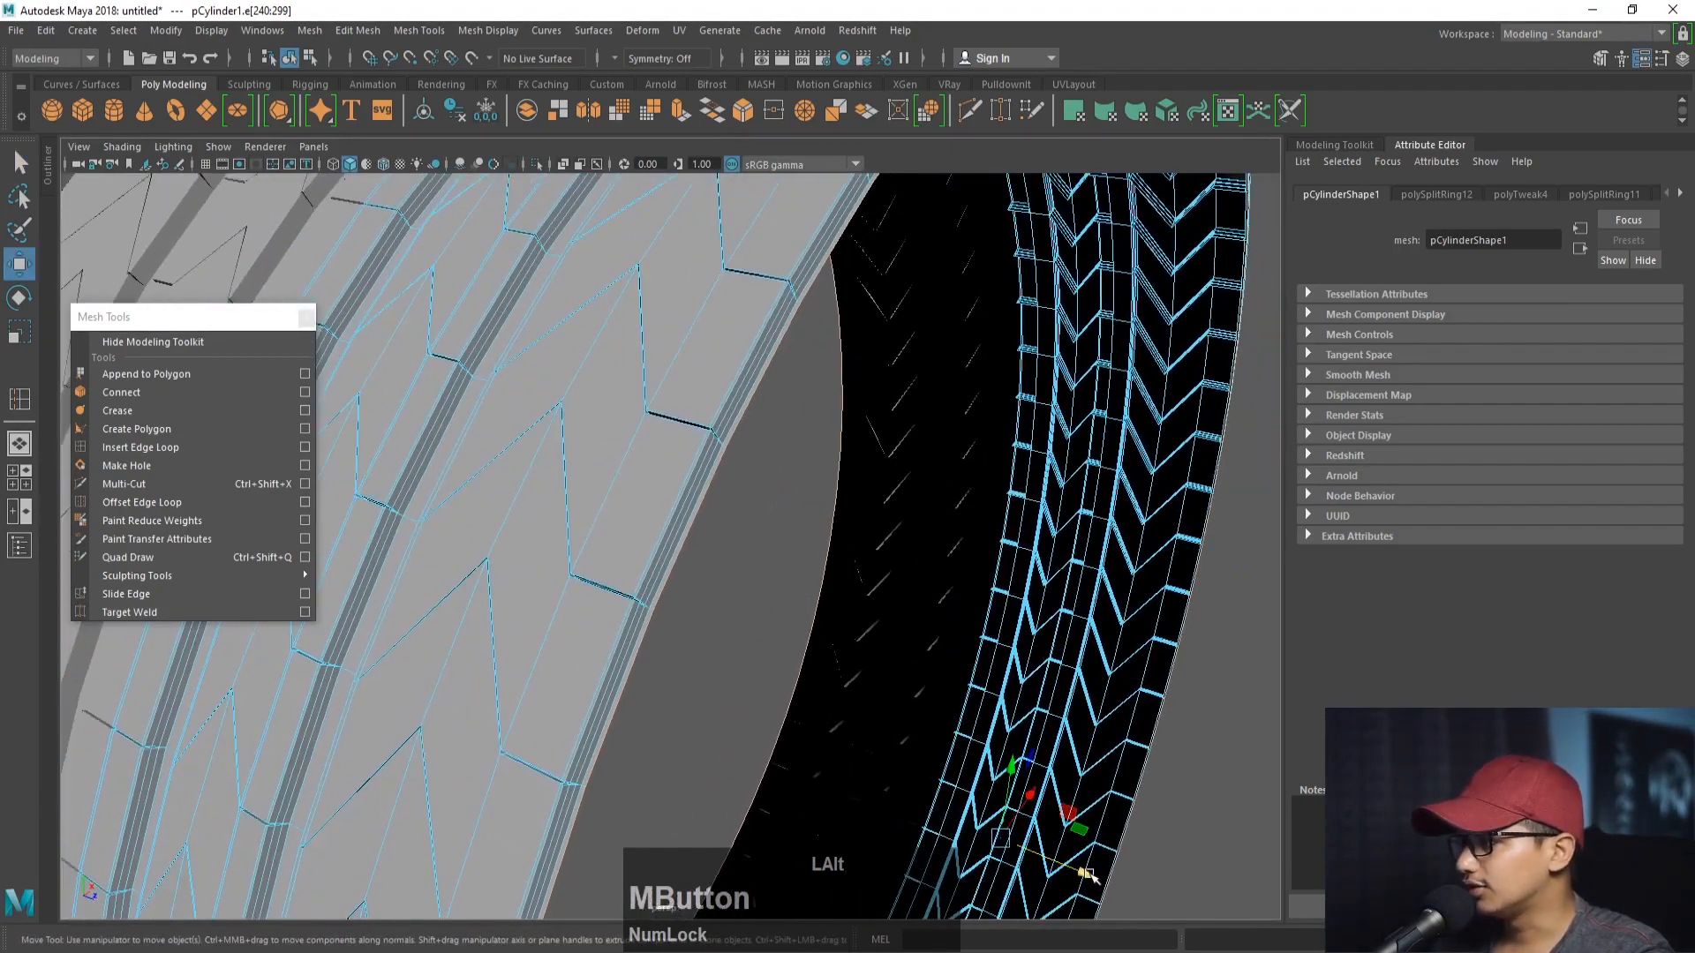
{"action": "left_click_drag", "start_coordinate": [798, 570], "coordinate": [928, 668], "text": "alt"}
{"action": "right_click_drag", "start_coordinate": [929, 668], "coordinate": [758, 512], "text": "alt"}
{"action": "right_click_drag", "start_coordinate": [766, 400], "coordinate": [817, 358]}
- In the maximized top view, select the outermost row of vertices along the original ring's outer rim
{"action": "key", "text": "space"}
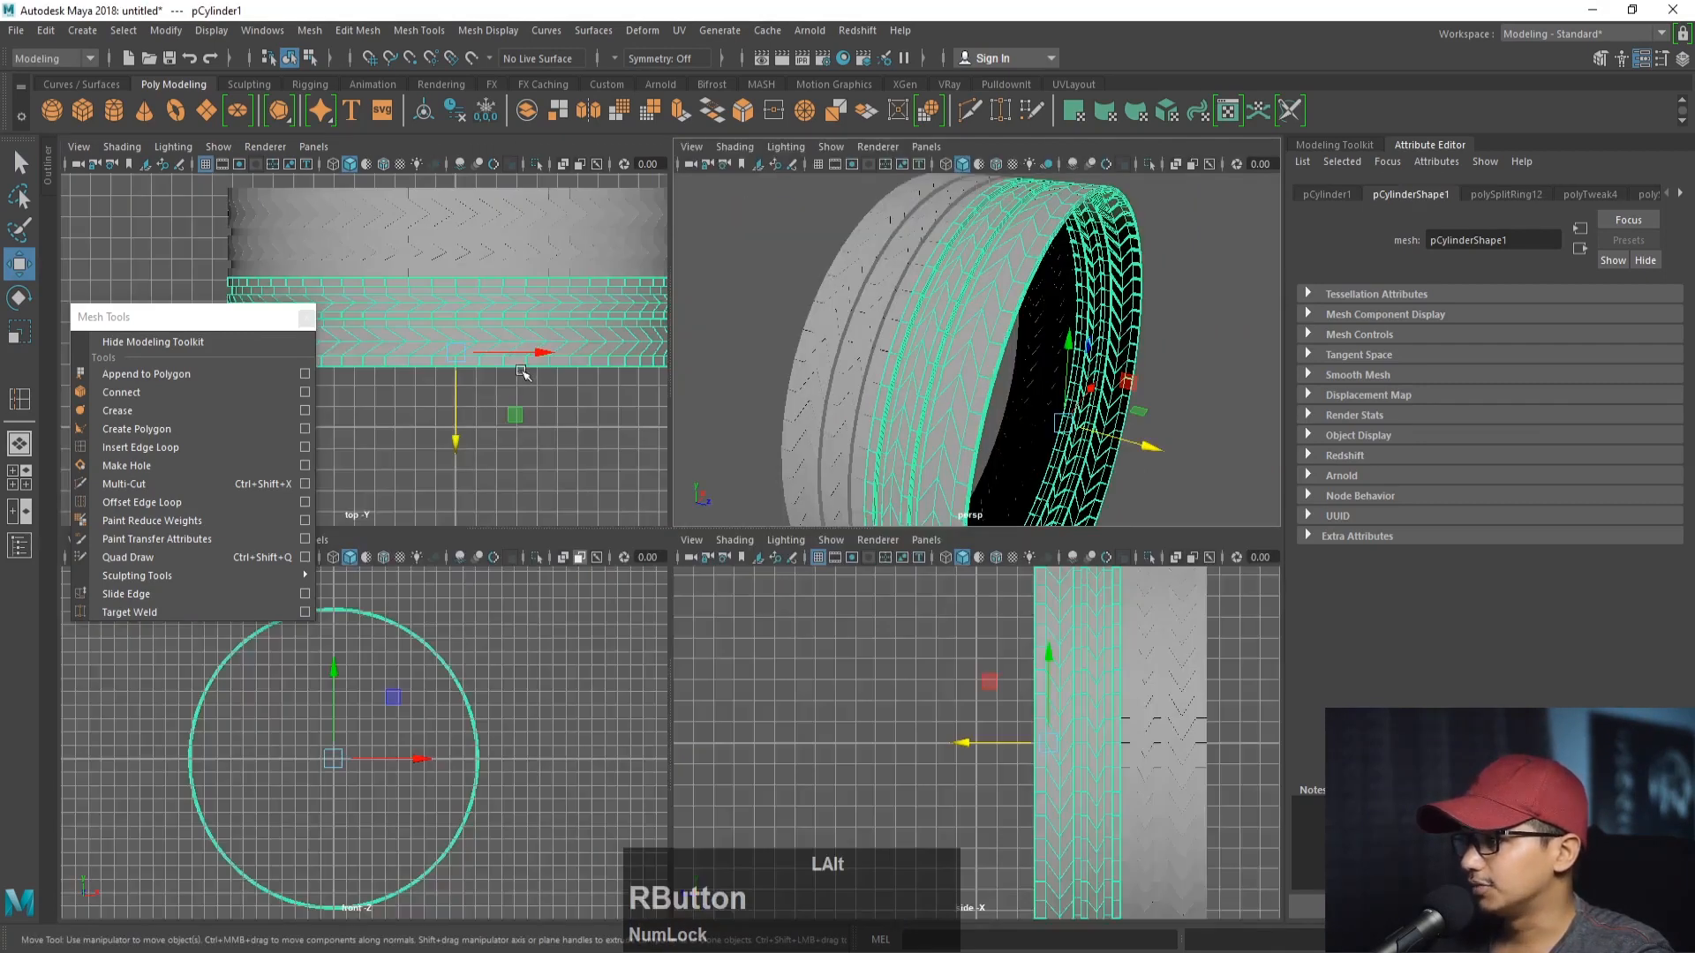
{"action": "key", "text": "space"}
{"action": "middle_click_drag", "start_coordinate": [586, 491], "coordinate": [534, 389], "text": "alt"}
{"action": "right_click_drag", "start_coordinate": [539, 443], "coordinate": [539, 519]}
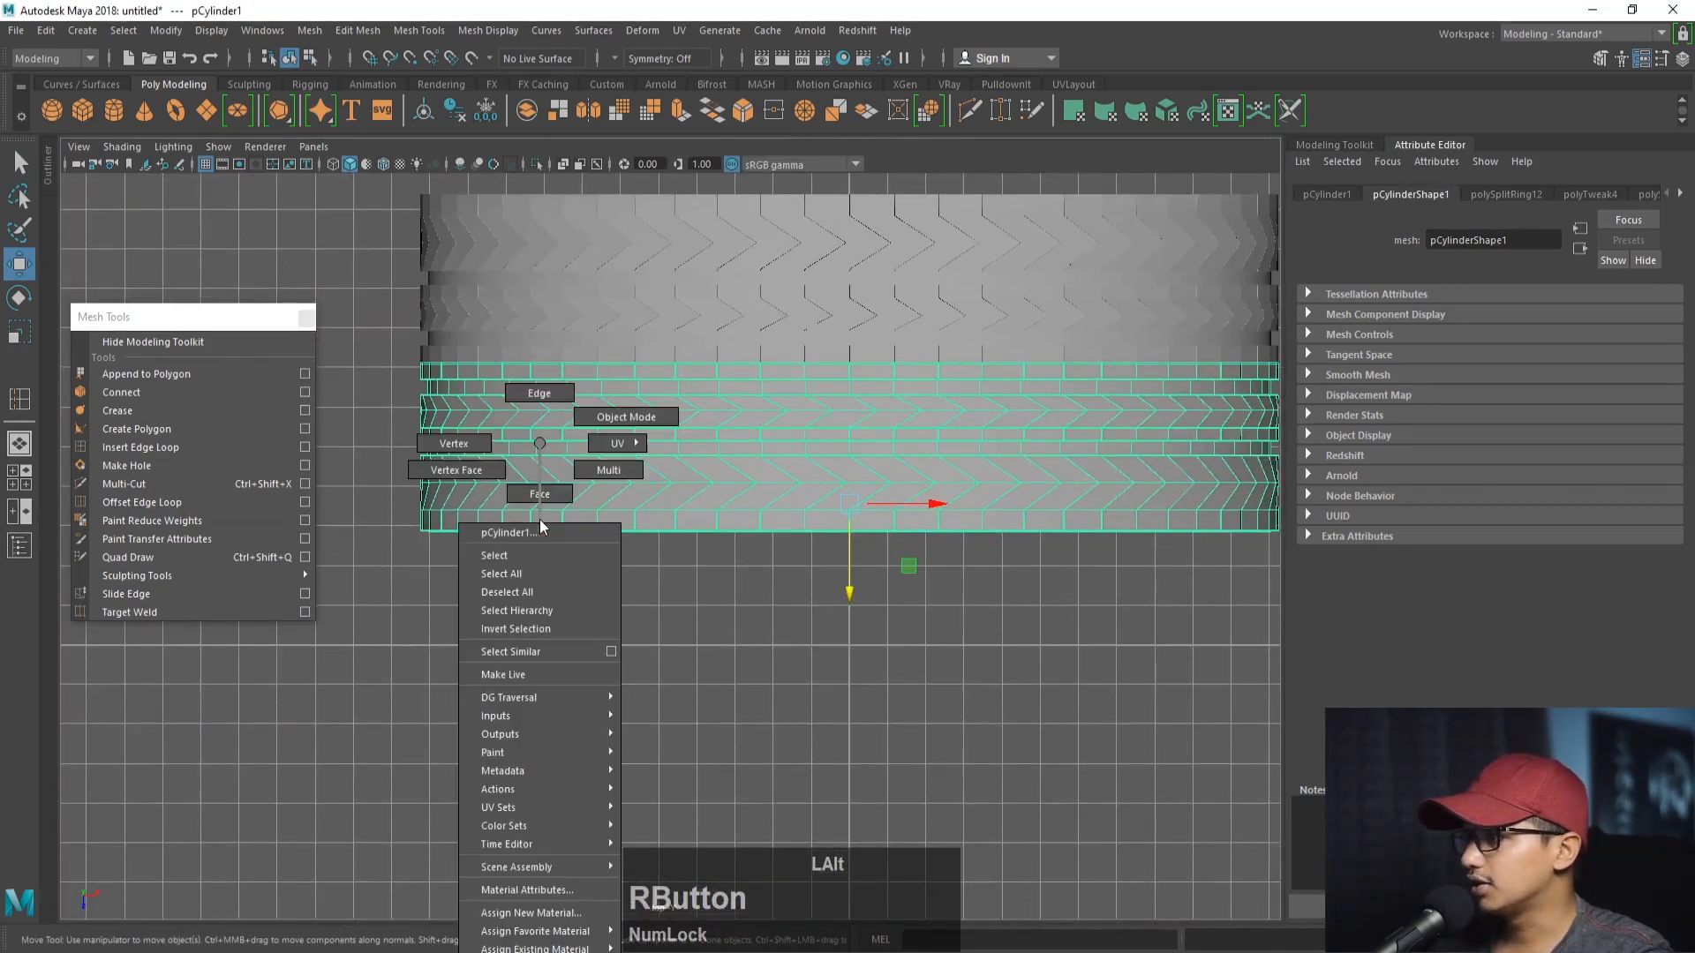
{"action": "right_click_drag", "start_coordinate": [463, 439], "coordinate": [458, 443]}
{"action": "middle_click_drag", "start_coordinate": [457, 443], "coordinate": [391, 439], "text": "alt"}
{"action": "left_click_drag", "start_coordinate": [352, 518], "coordinate": [1254, 573]}
- In the maximized side view, scale the selected outermost vertex row inward to narrow the ring's rim
{"action": "key", "text": "space"}
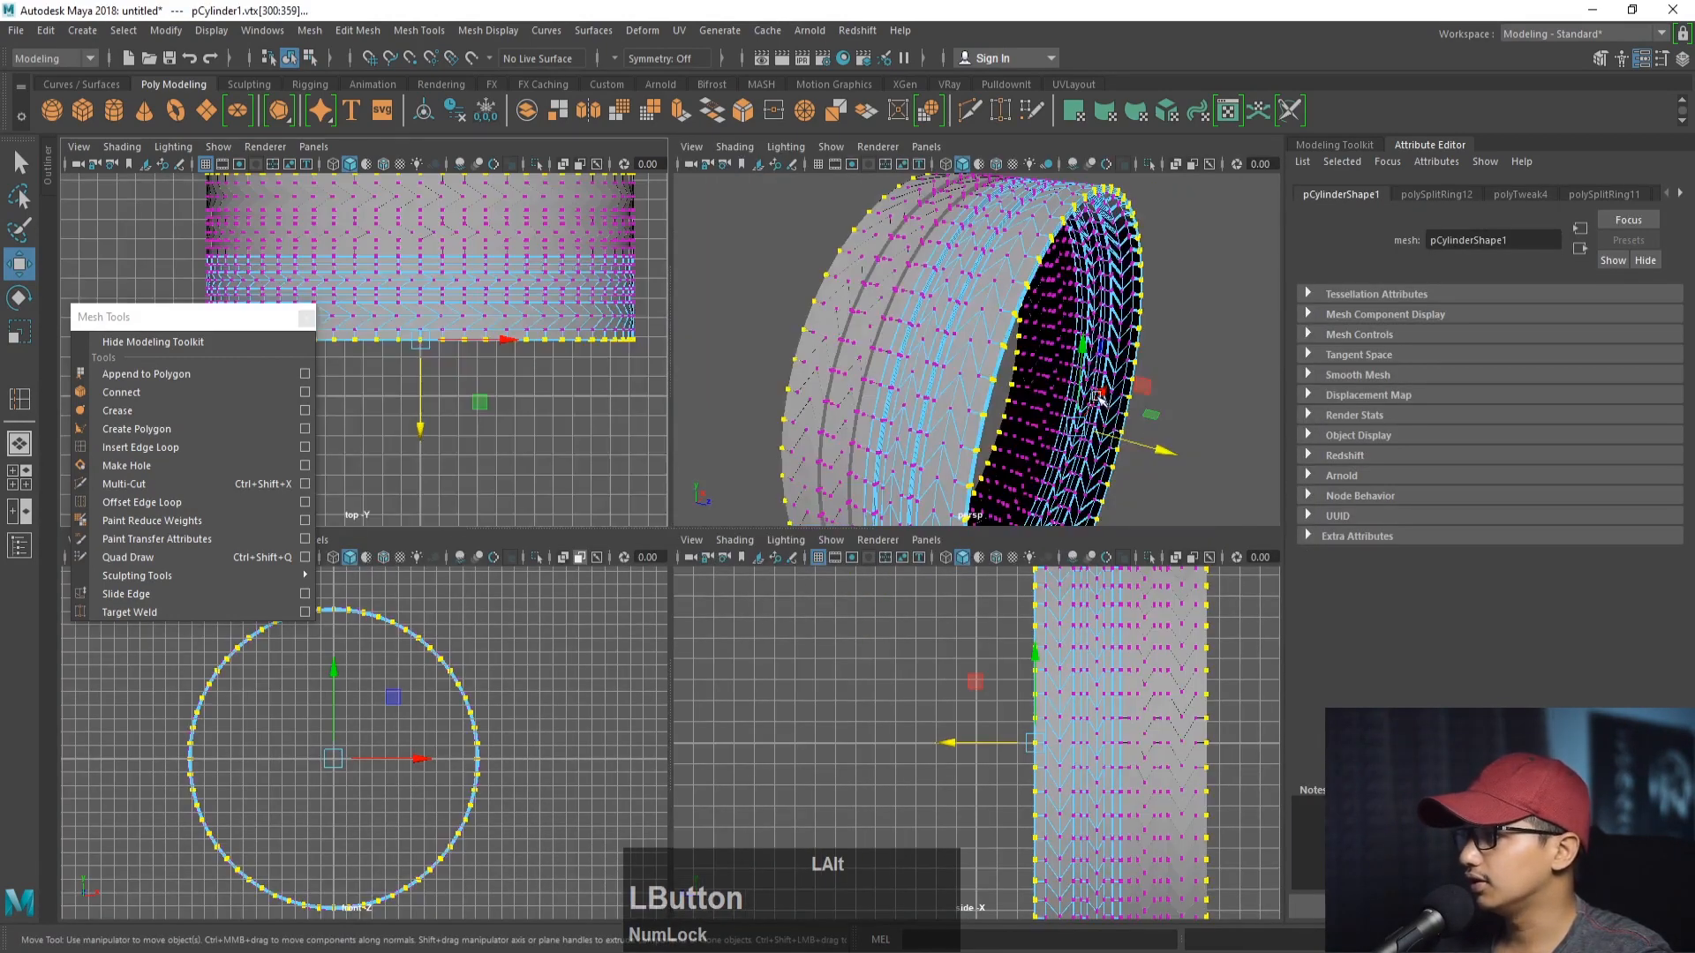
{"action": "key", "text": "space"}
{"action": "mouse_move", "coordinate": [836, 626]}
{"action": "right_mouse_down", "text": "alt"}
{"action": "mouse_move", "coordinate": [900, 609]}
{"action": "mouse_move", "coordinate": [859, 612]}
{"action": "right_mouse_up", "text": "alt"}
{"action": "middle_click_drag", "start_coordinate": [859, 613], "coordinate": [786, 606], "text": "alt"}
{"action": "key", "text": "r"}
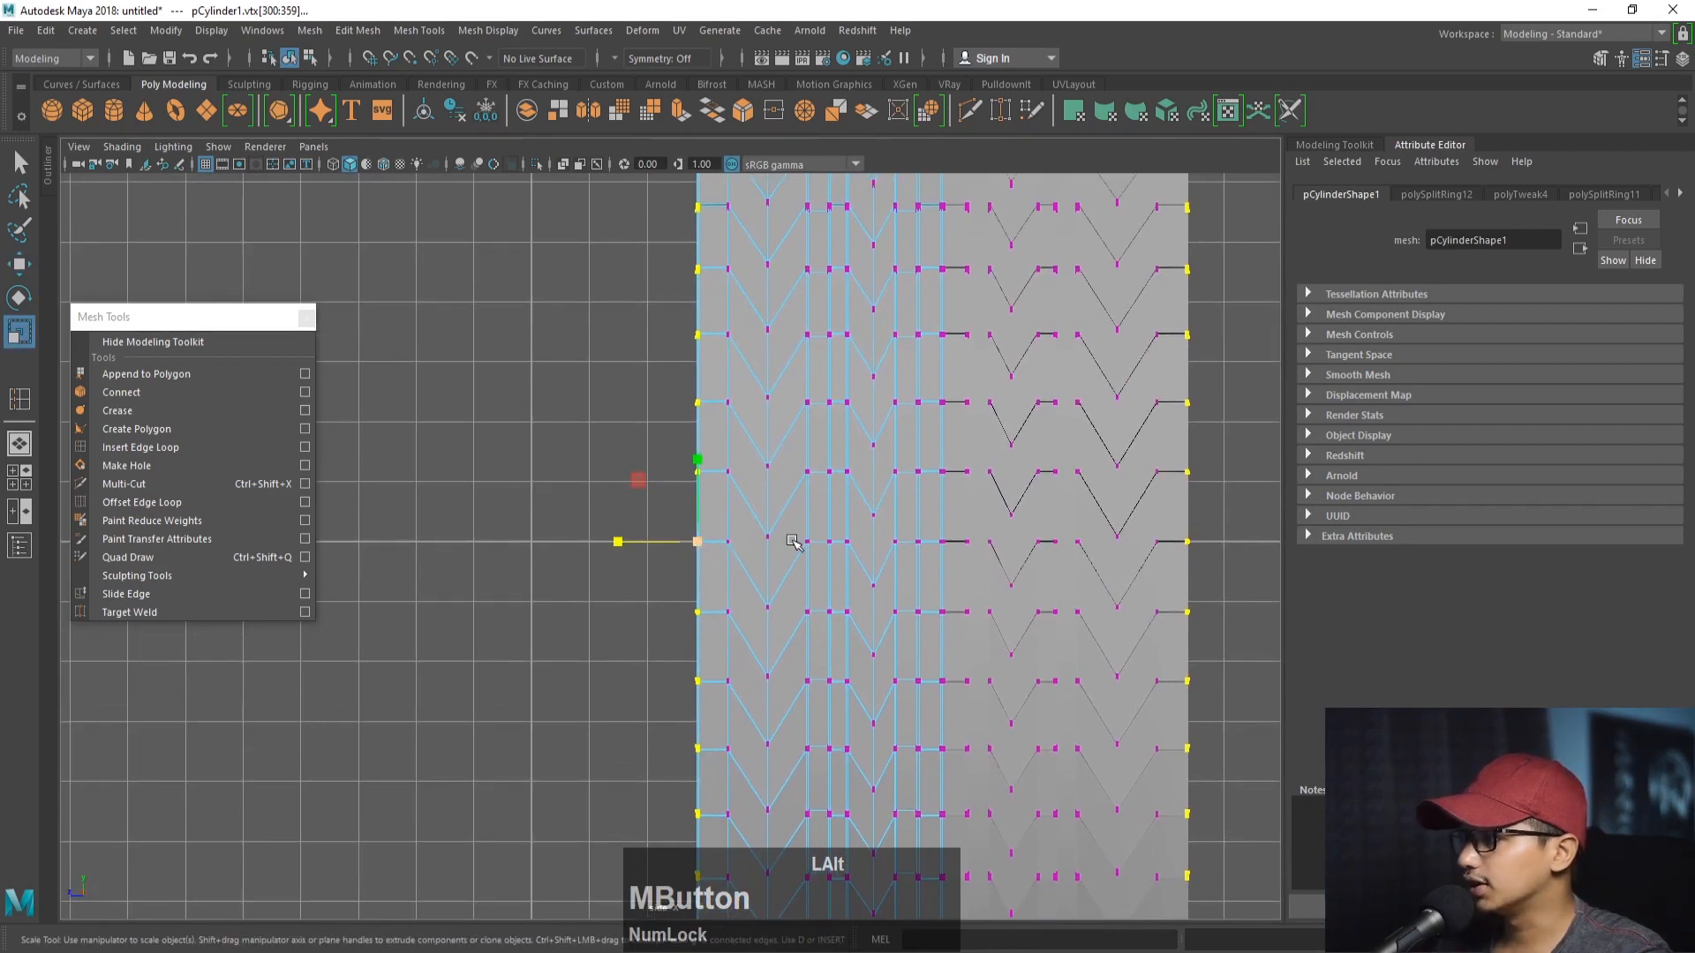
{"action": "right_click_drag", "start_coordinate": [792, 542], "coordinate": [676, 548], "text": "alt"}
{"action": "middle_click_drag", "start_coordinate": [675, 547], "coordinate": [668, 554], "text": "alt"}
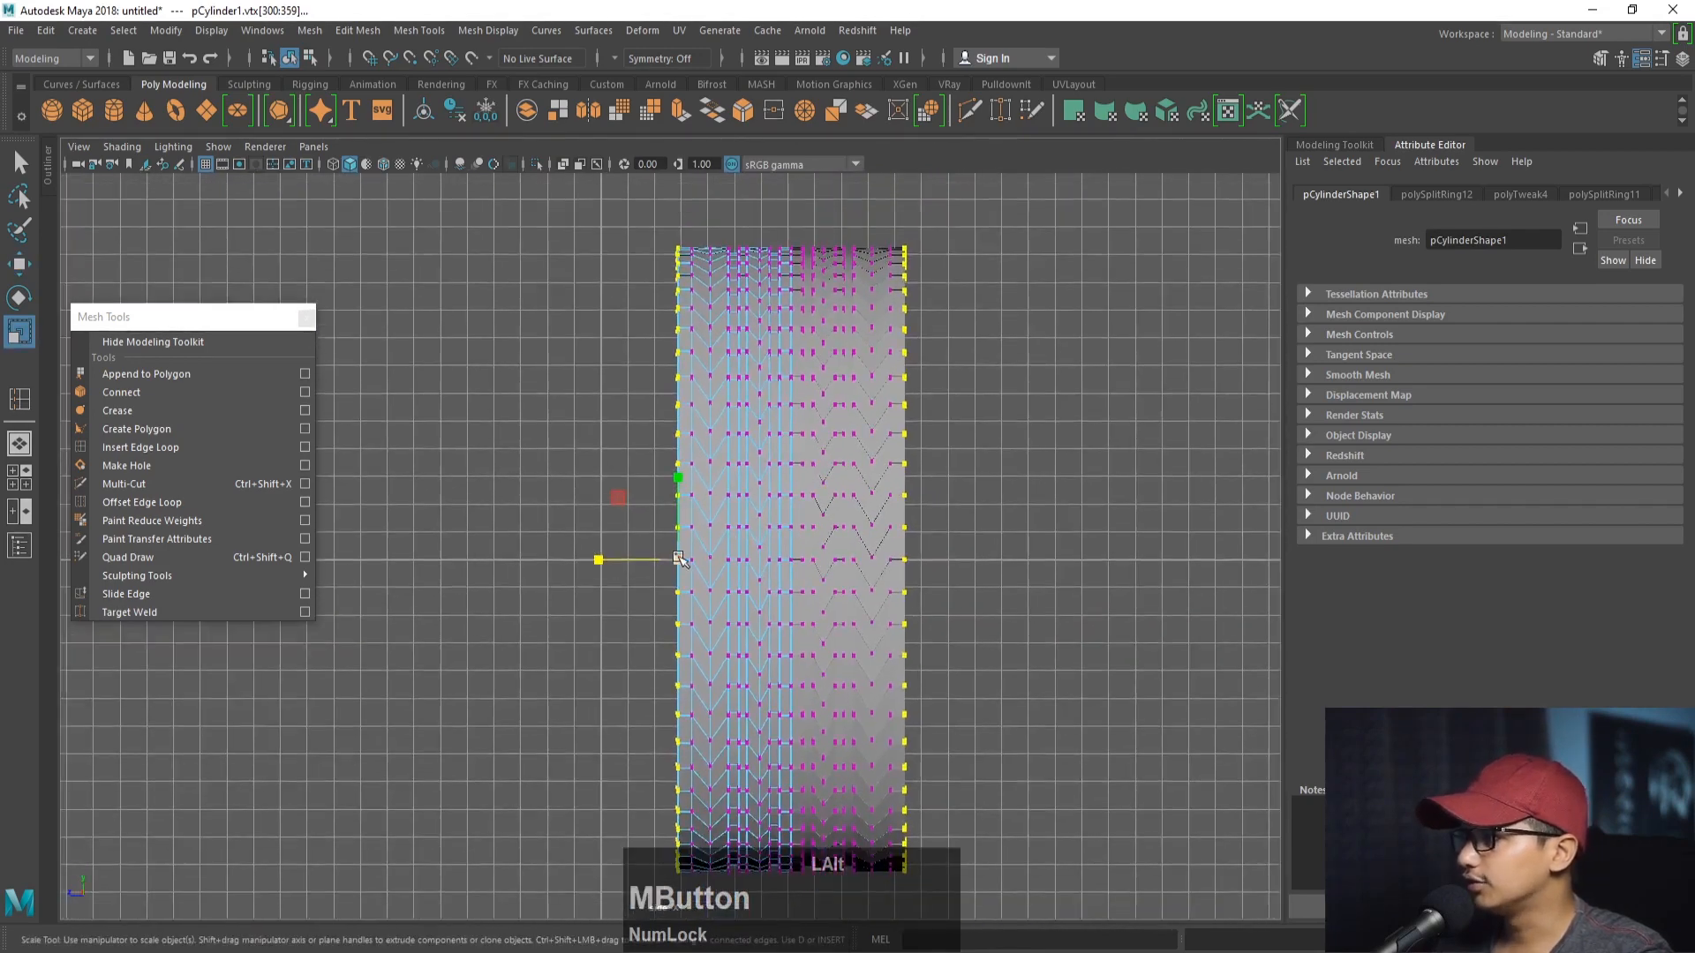
{"action": "left_click_drag", "start_coordinate": [679, 560], "coordinate": [637, 566]}
- Select the next row of vertices in from the rim and scale it slightly inward to round the shoulder
{"action": "left_click", "coordinate": [618, 237]}
{"action": "left_click_drag", "start_coordinate": [623, 230], "coordinate": [674, 837]}
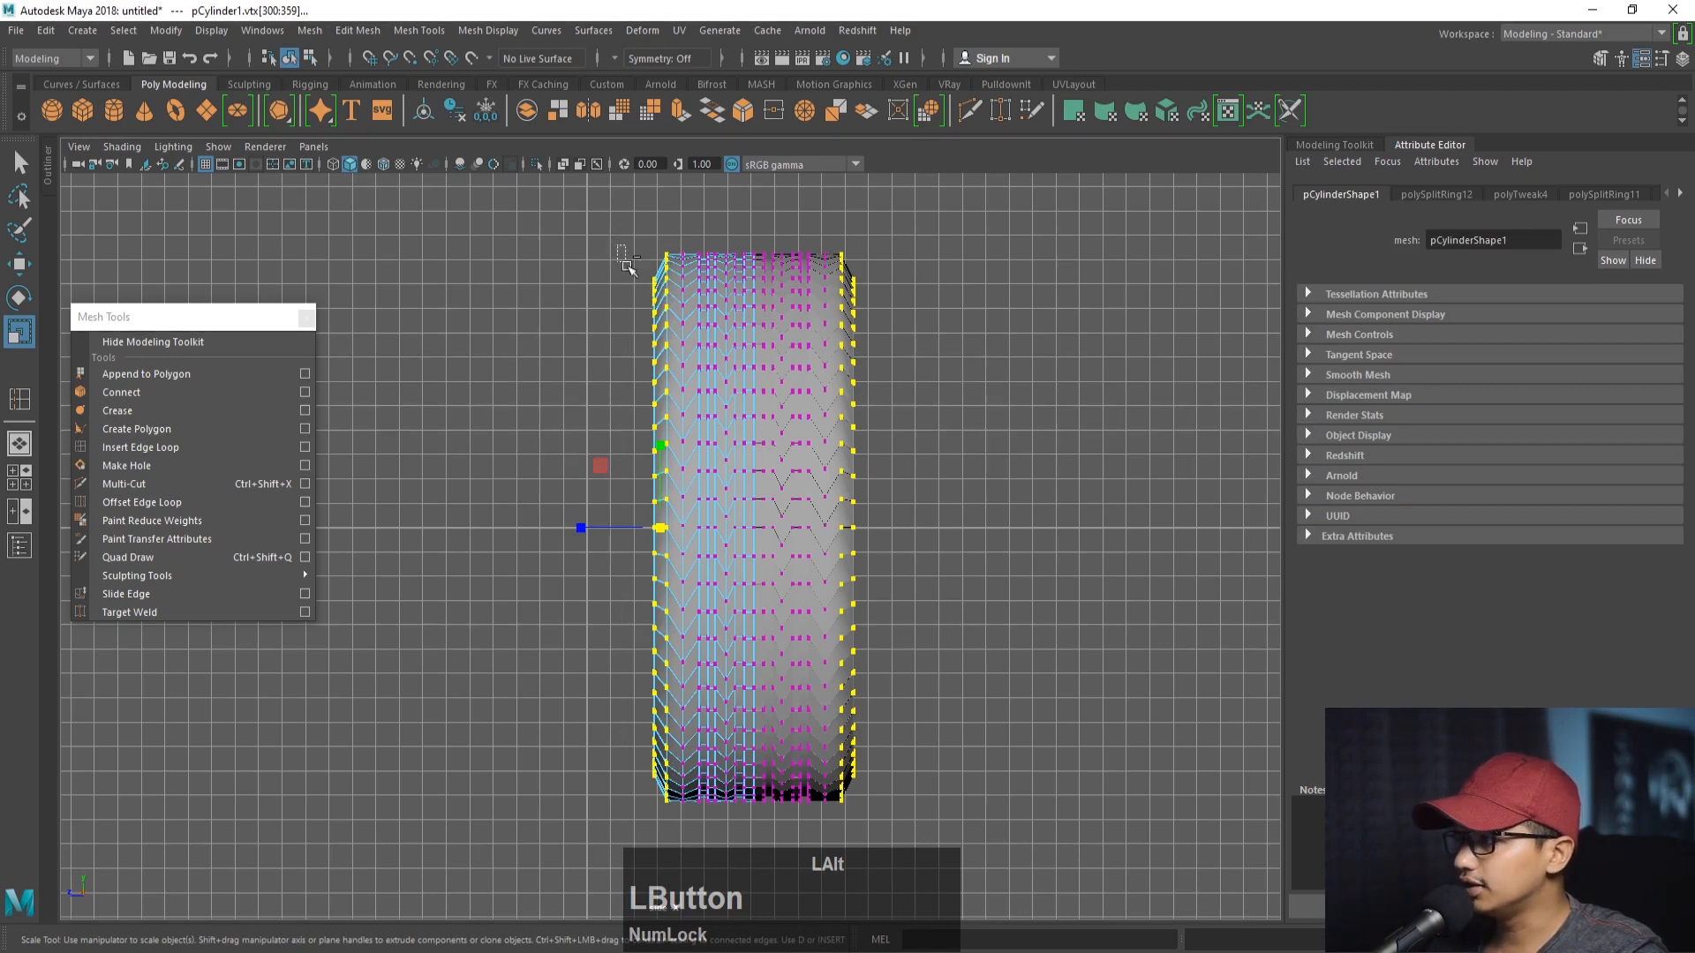
{"action": "left_click_drag", "start_coordinate": [629, 267], "coordinate": [660, 821]}
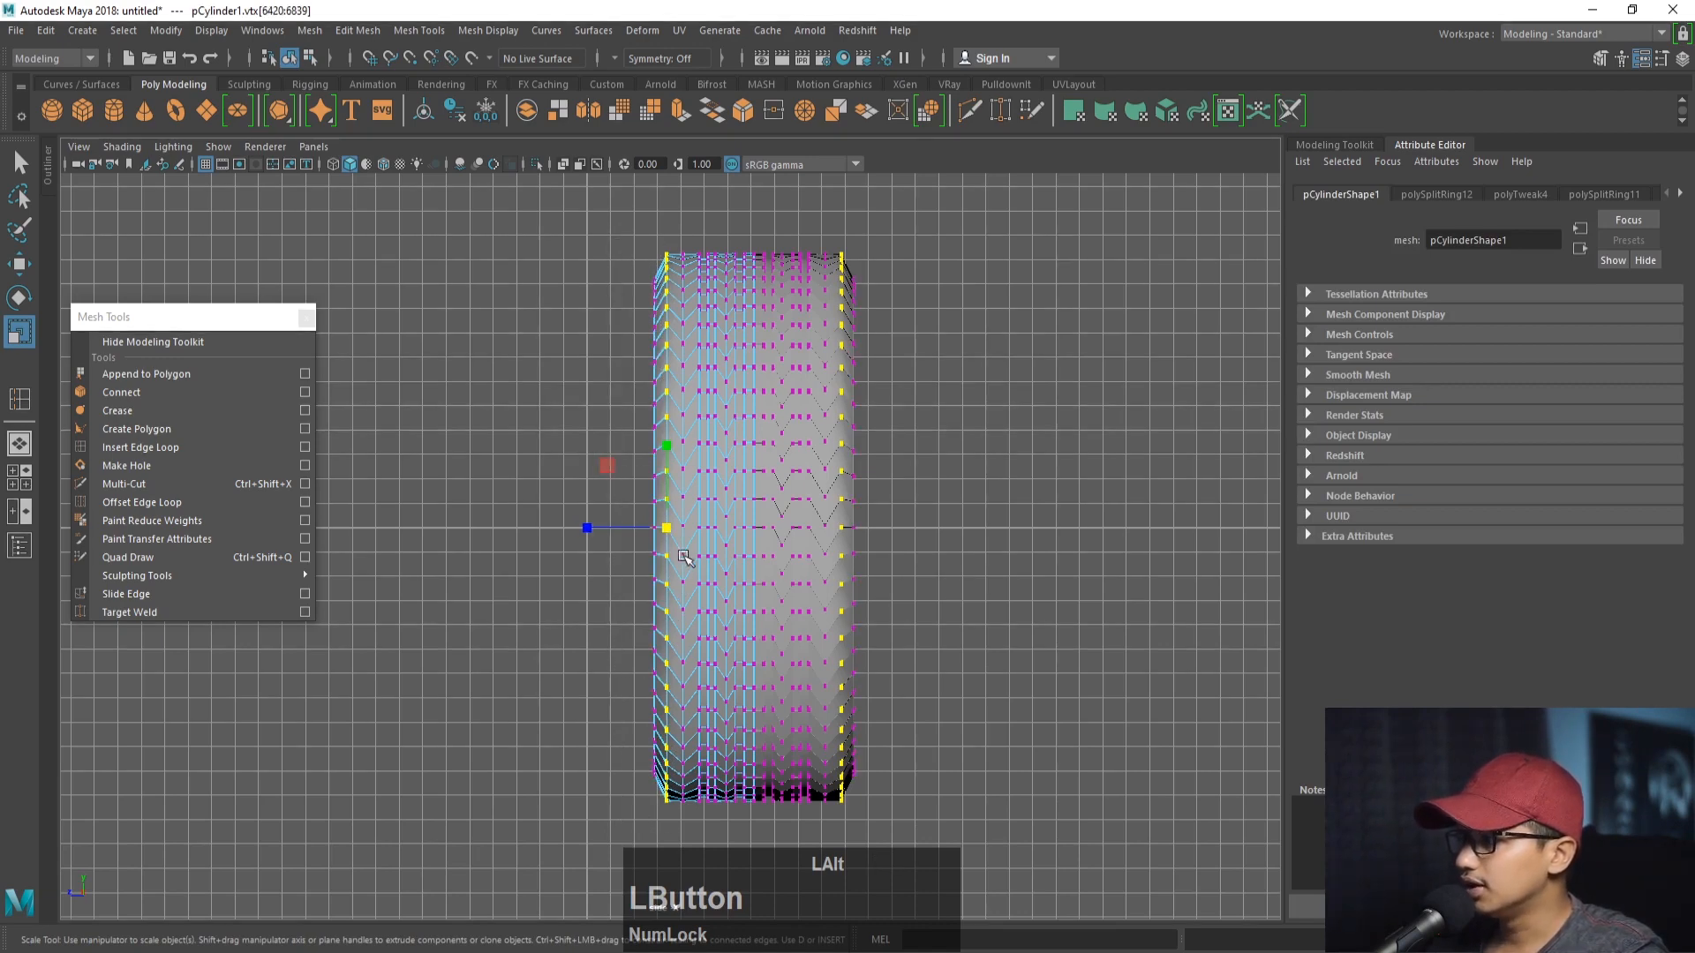
{"action": "left_click_drag", "start_coordinate": [673, 527], "coordinate": [654, 524]}
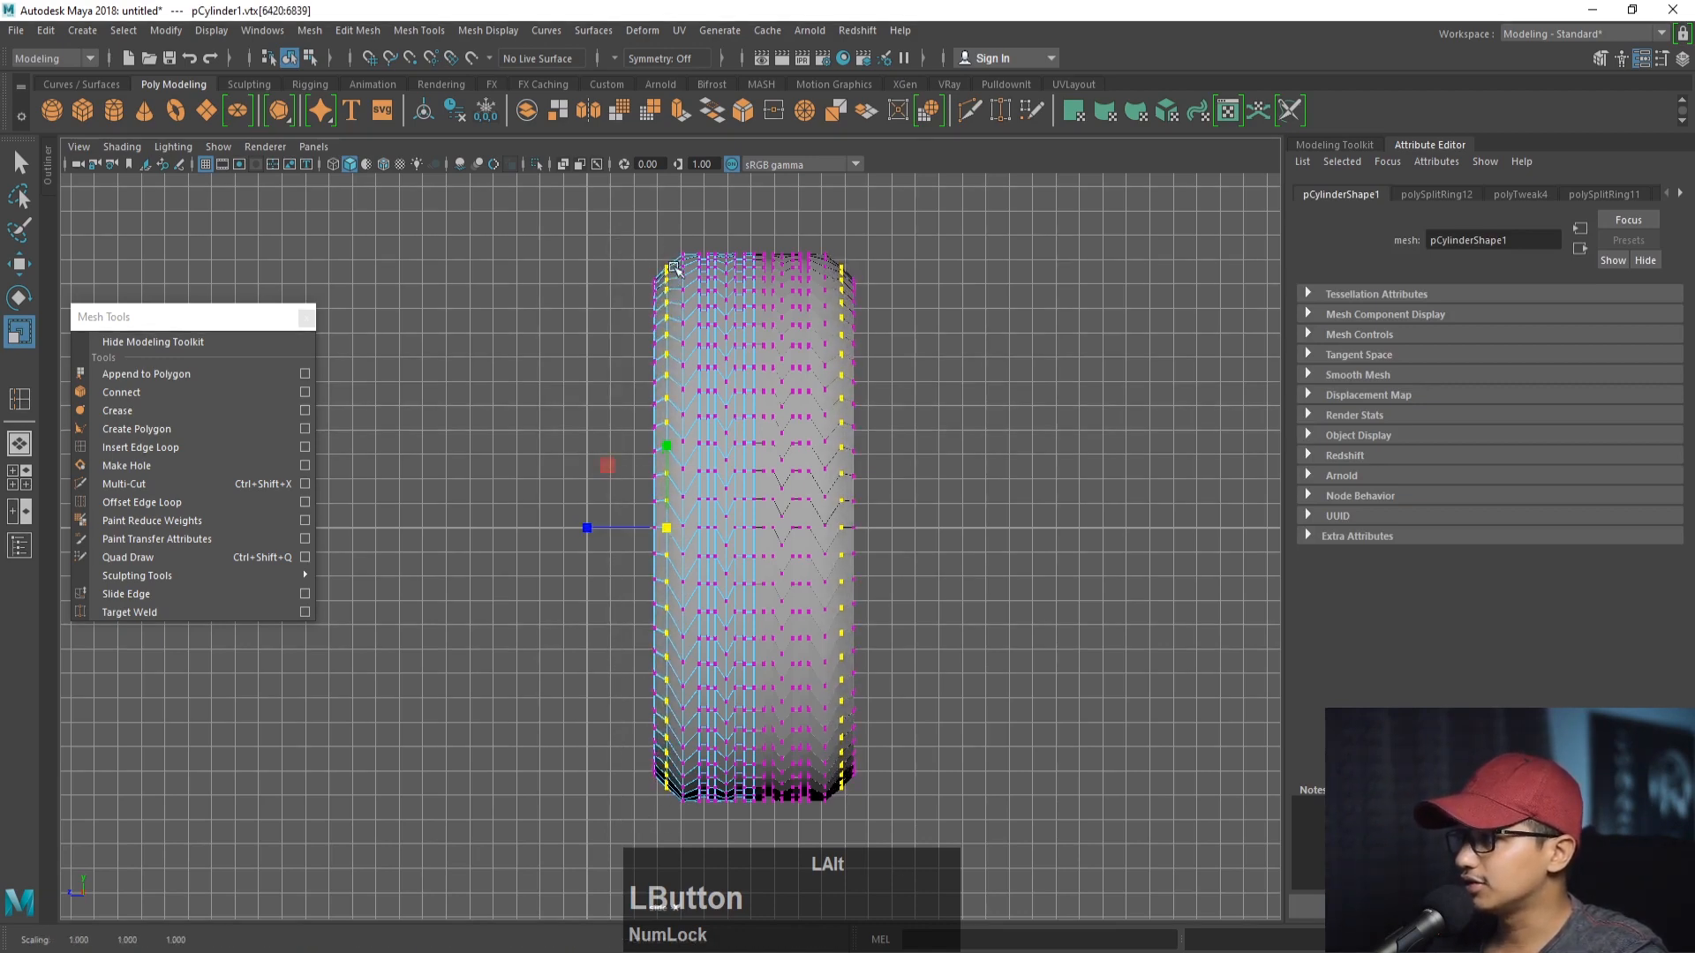
- Preview the ring smoothed, return to object selection and examine the rounded shoulder in the perspective view
{"action": "key", "text": "3"}
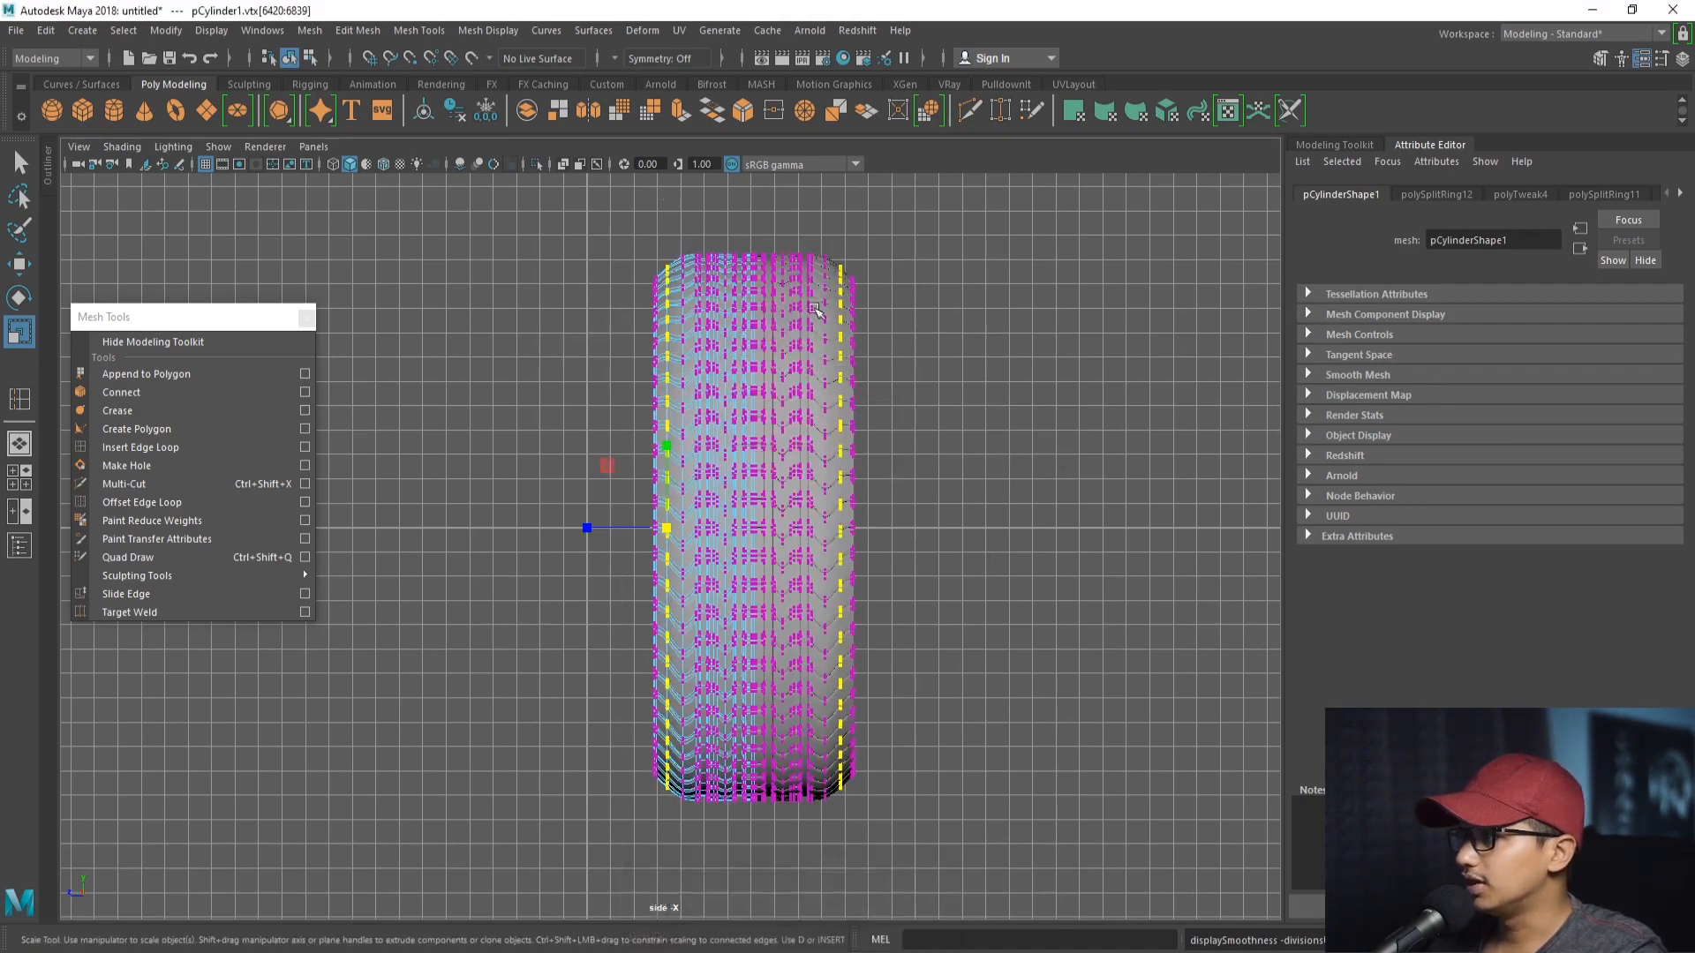
{"action": "key", "text": "space"}
{"action": "key", "text": "space"}
{"action": "right_click", "coordinate": [785, 313]}
{"action": "right_click_drag", "start_coordinate": [799, 315], "coordinate": [871, 287]}
{"action": "left_click", "coordinate": [988, 243]}
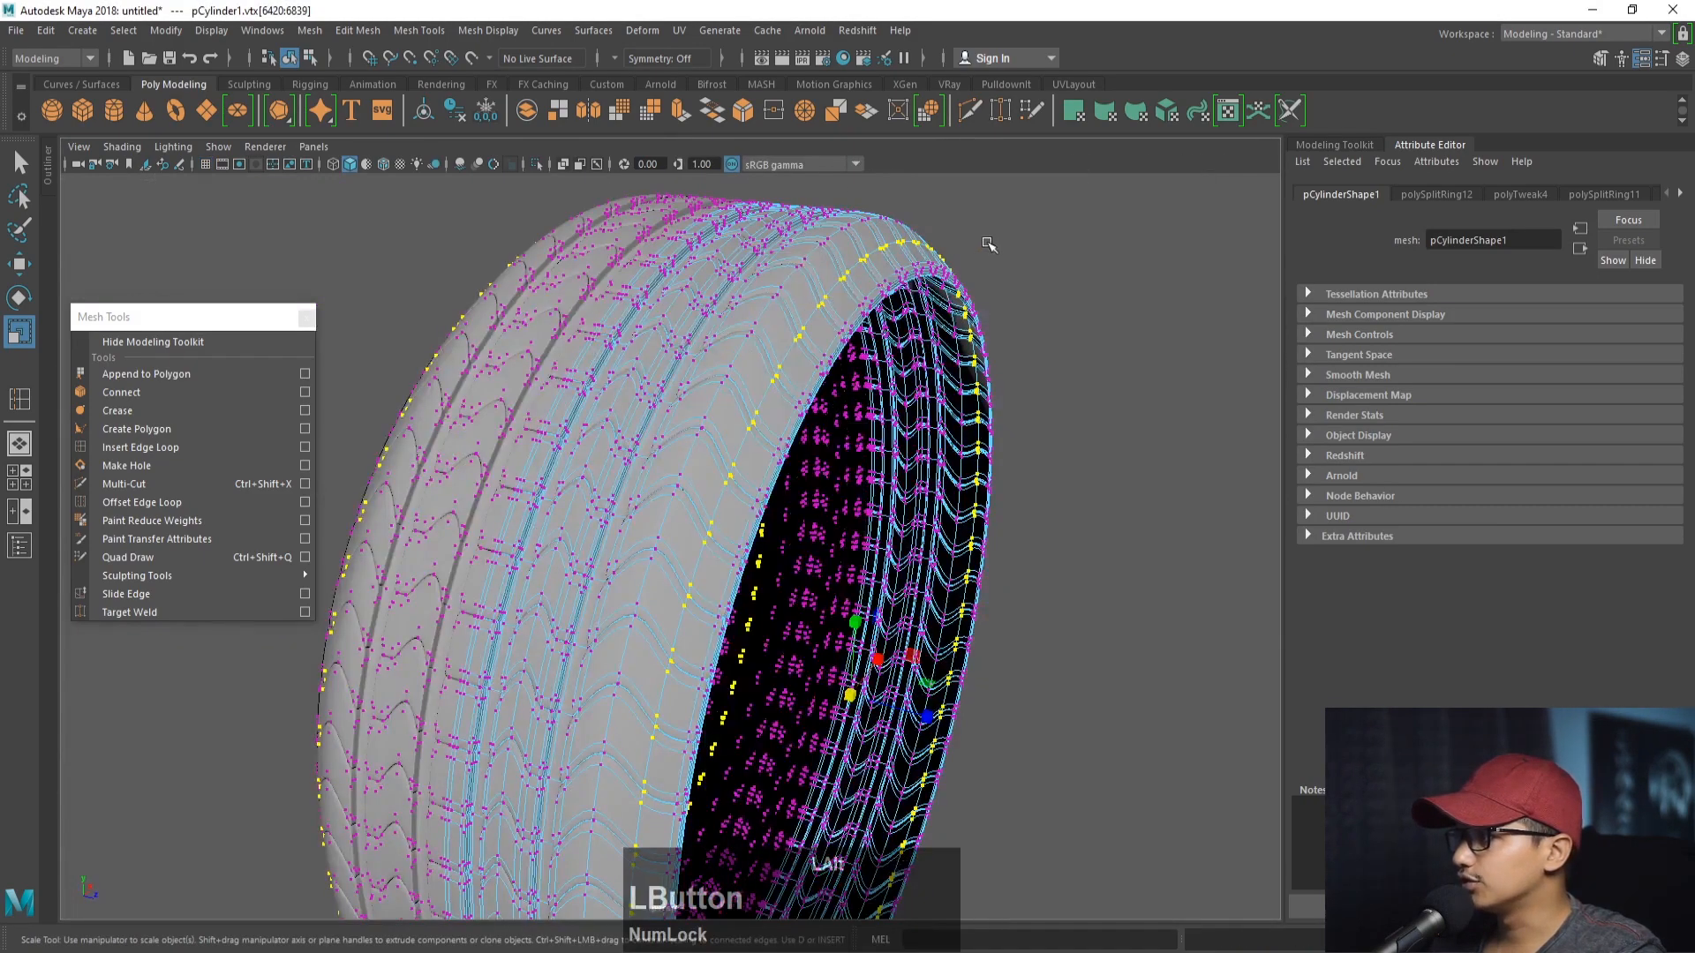
{"action": "left_click_drag", "start_coordinate": [927, 300], "coordinate": [1020, 251], "text": "alt"}
{"action": "left_click", "coordinate": [853, 329]}
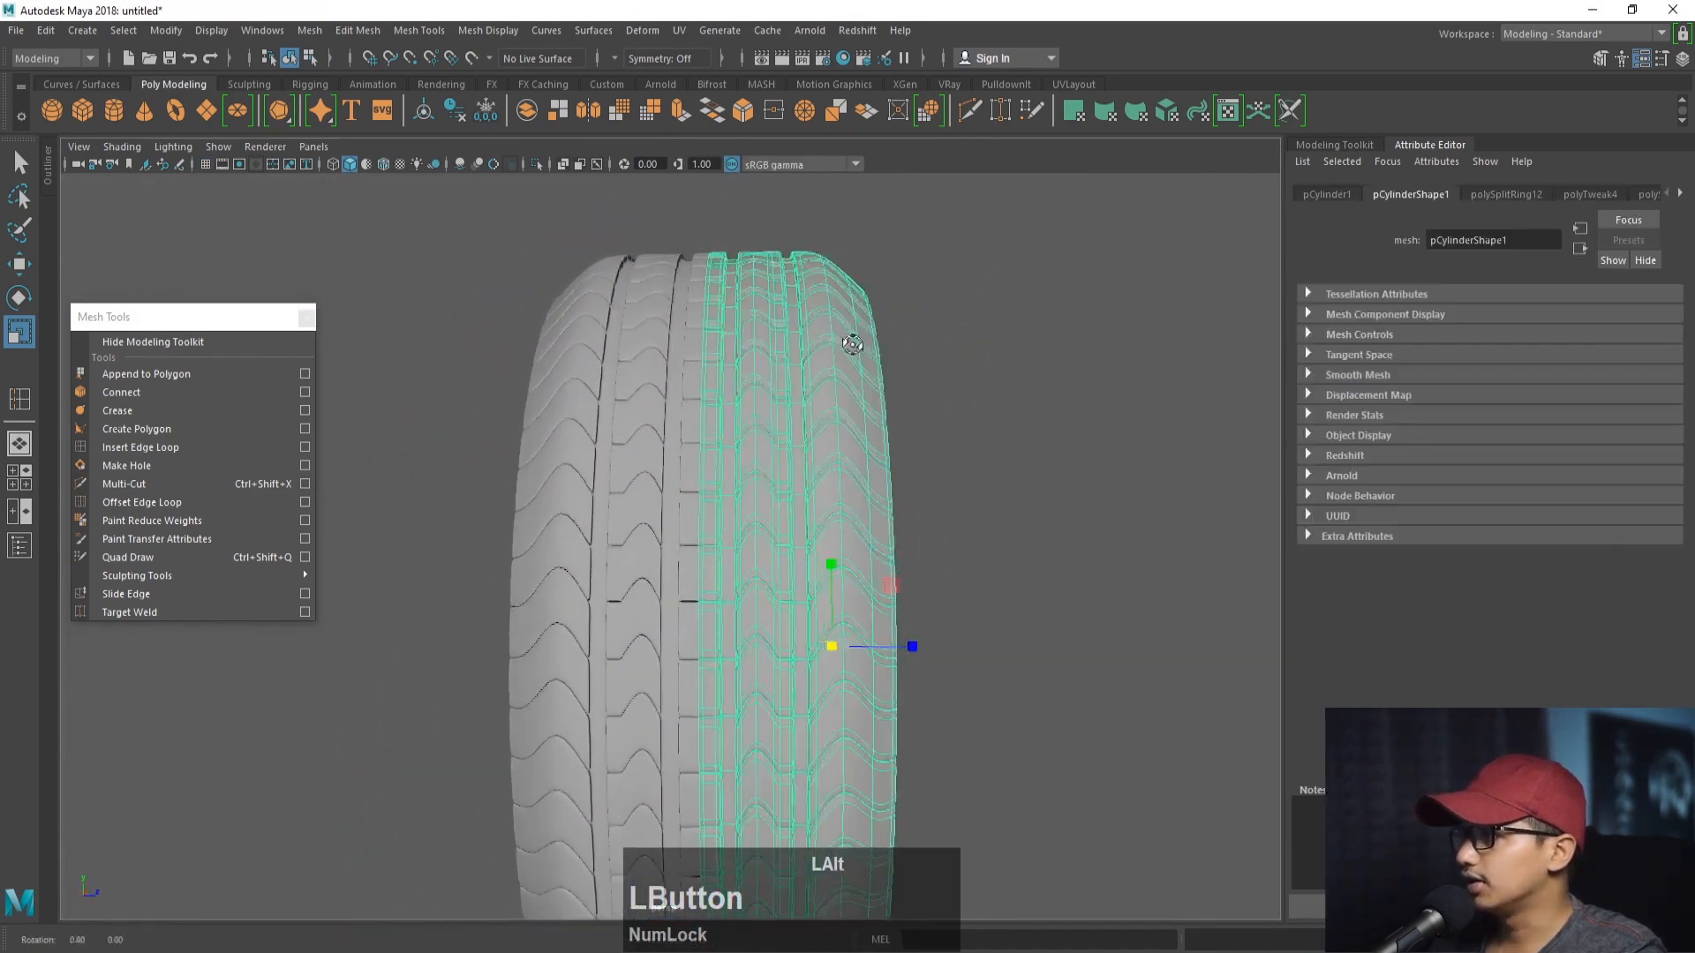
{"action": "left_click_drag", "start_coordinate": [852, 329], "coordinate": [829, 320], "text": "alt"}
- In the side view, select the edge loop on the original half's outer shoulder and scale it slightly outward
{"action": "key", "text": "space"}
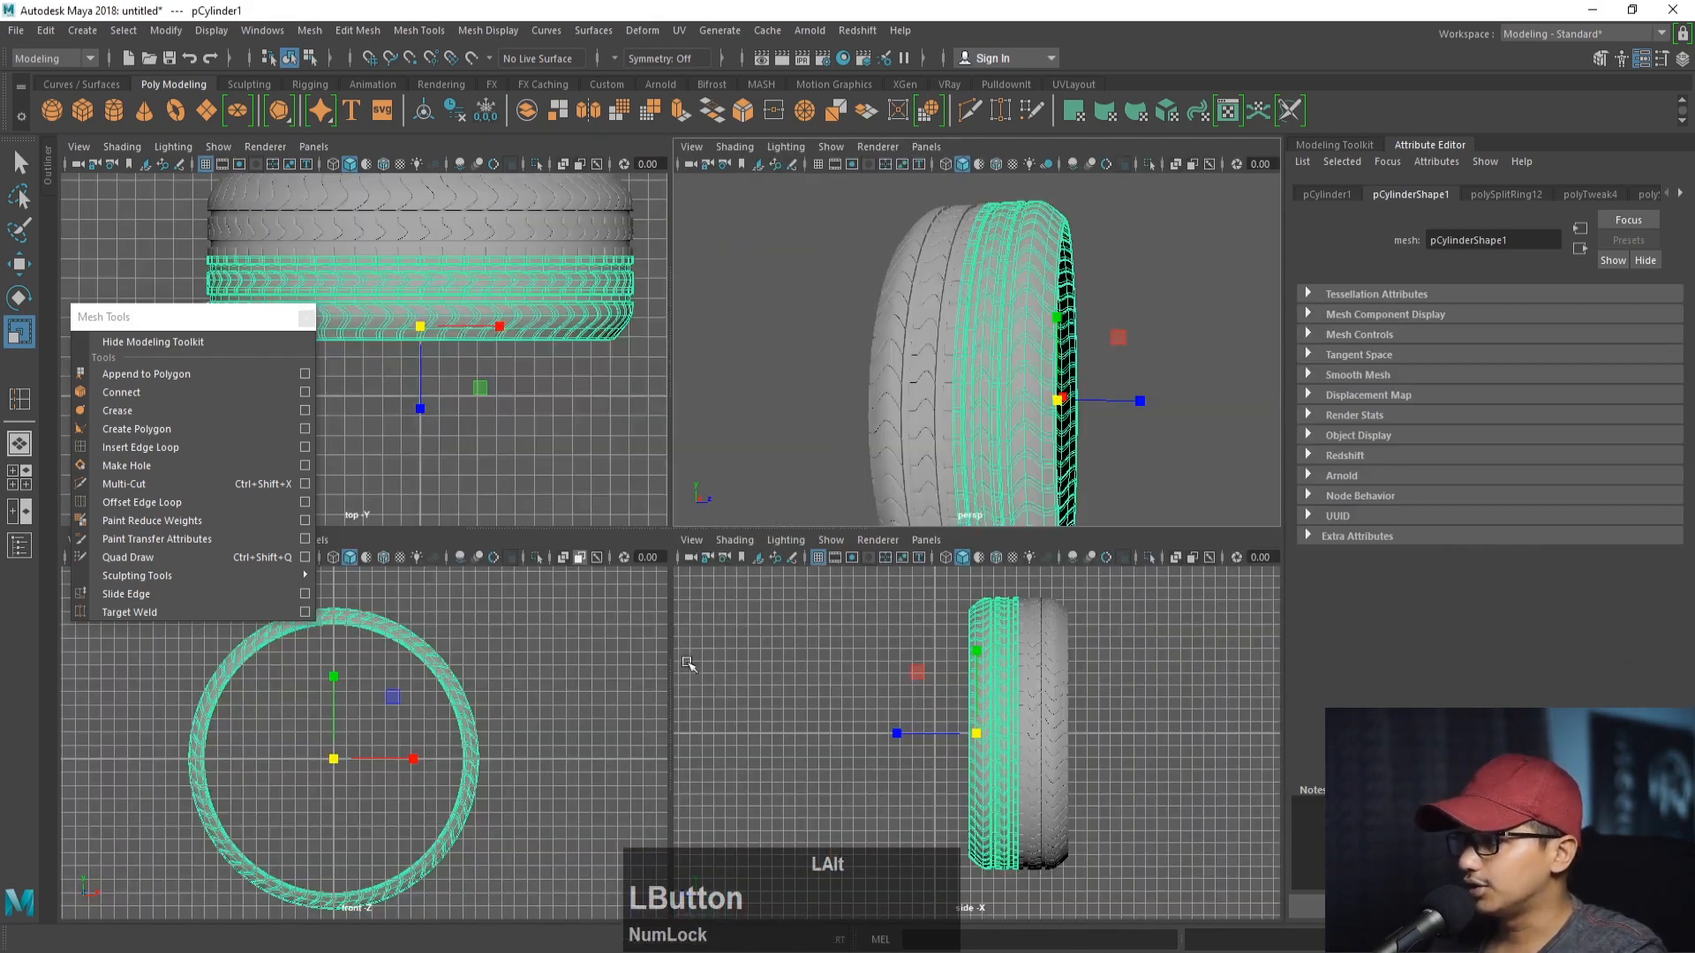
{"action": "key", "text": "space"}
{"action": "right_click_drag", "start_coordinate": [777, 538], "coordinate": [831, 535], "text": "alt"}
{"action": "middle_click_drag", "start_coordinate": [830, 535], "coordinate": [820, 562], "text": "alt"}
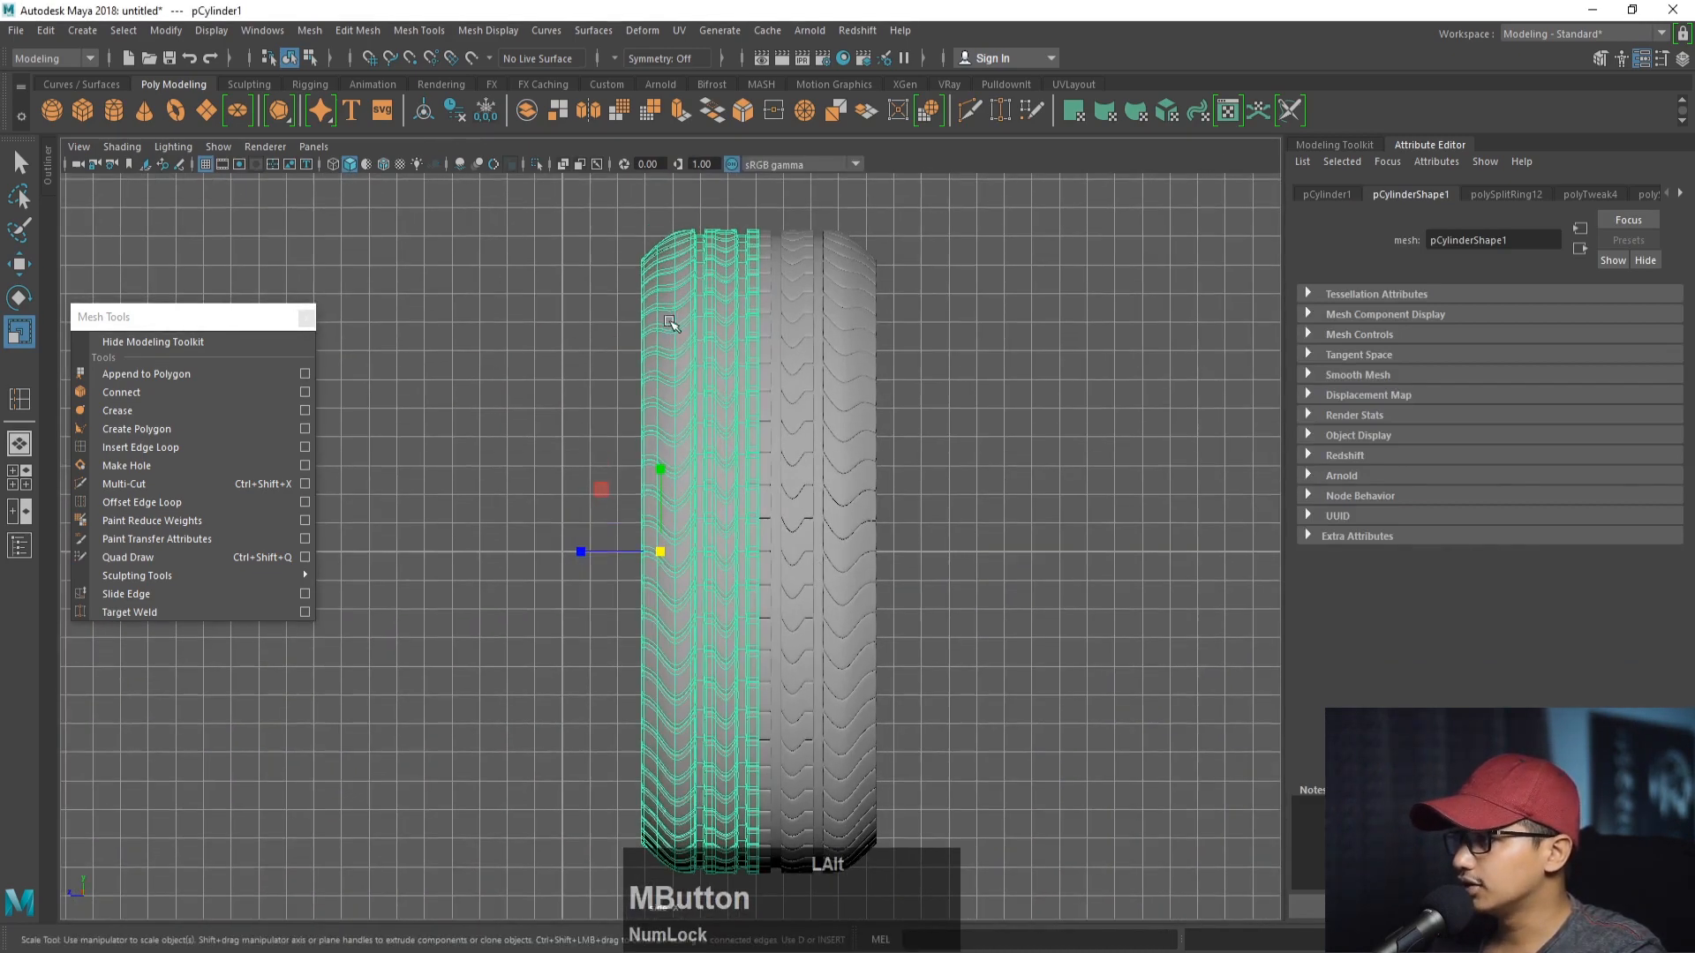
{"action": "right_click", "coordinate": [649, 303]}
{"action": "right_click_drag", "start_coordinate": [648, 303], "coordinate": [651, 255]}
{"action": "right_click_drag", "start_coordinate": [662, 415], "coordinate": [713, 415], "text": "alt"}
{"action": "left_click", "coordinate": [657, 331]}
{"action": "right_click_drag", "start_coordinate": [653, 332], "coordinate": [691, 563], "text": "alt"}
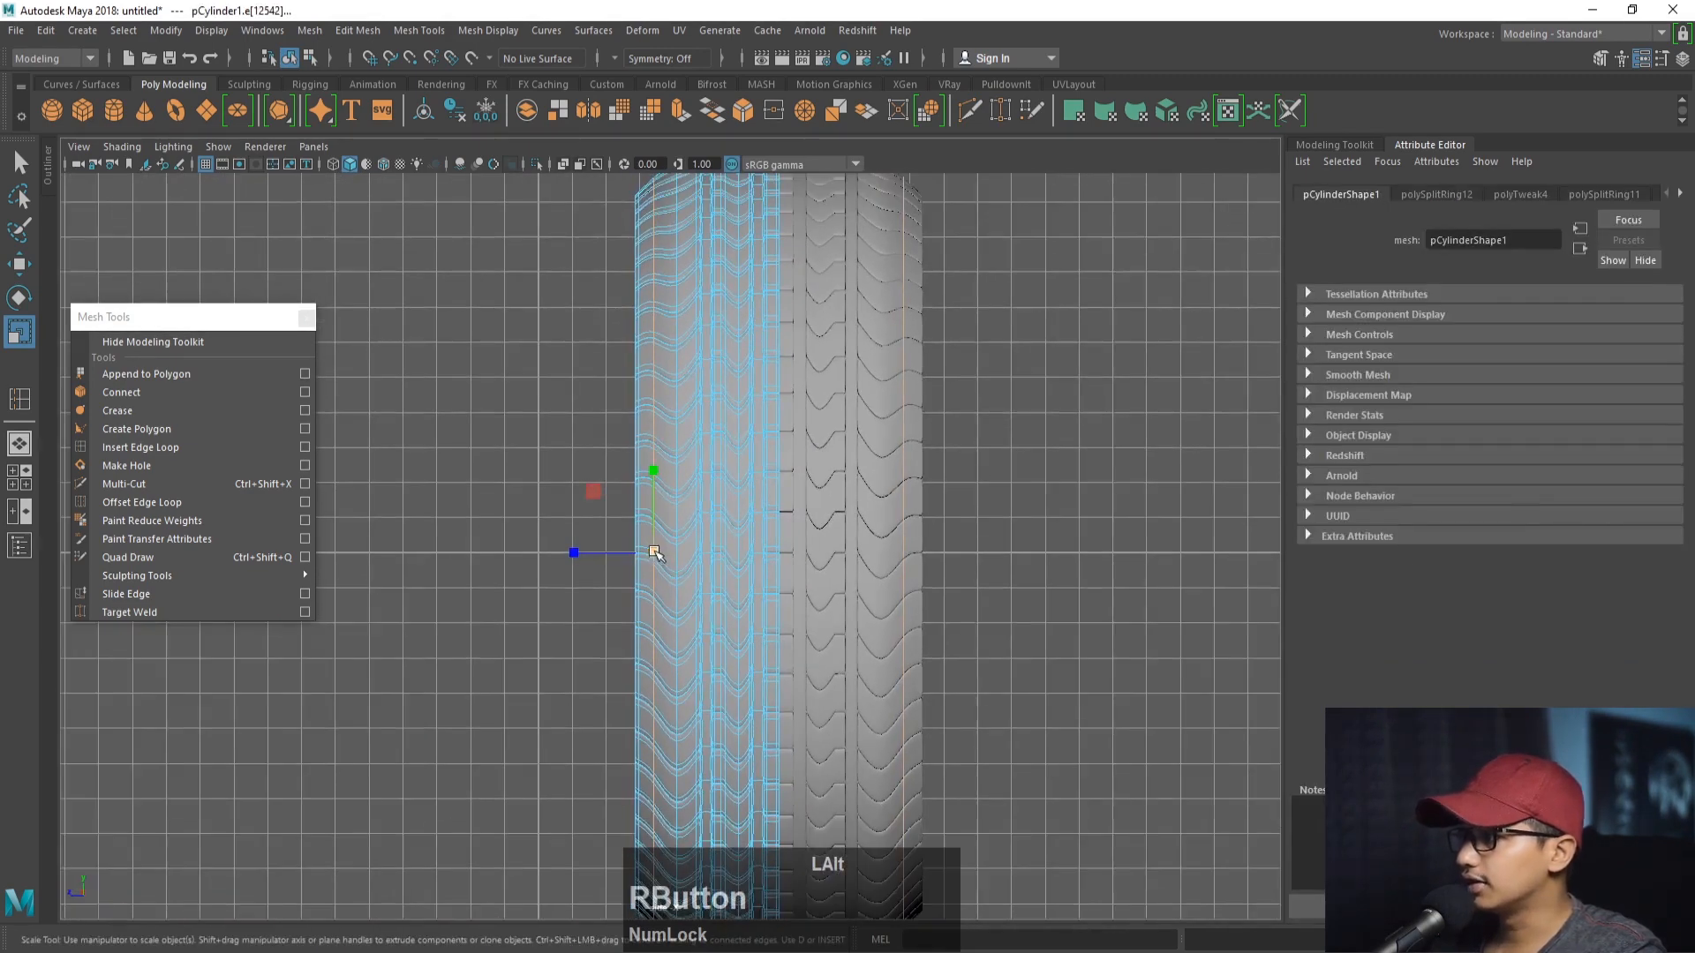
{"action": "left_click_drag", "start_coordinate": [654, 551], "coordinate": [667, 553]}
{"action": "middle_click_drag", "start_coordinate": [707, 508], "coordinate": [737, 606], "text": "alt"}
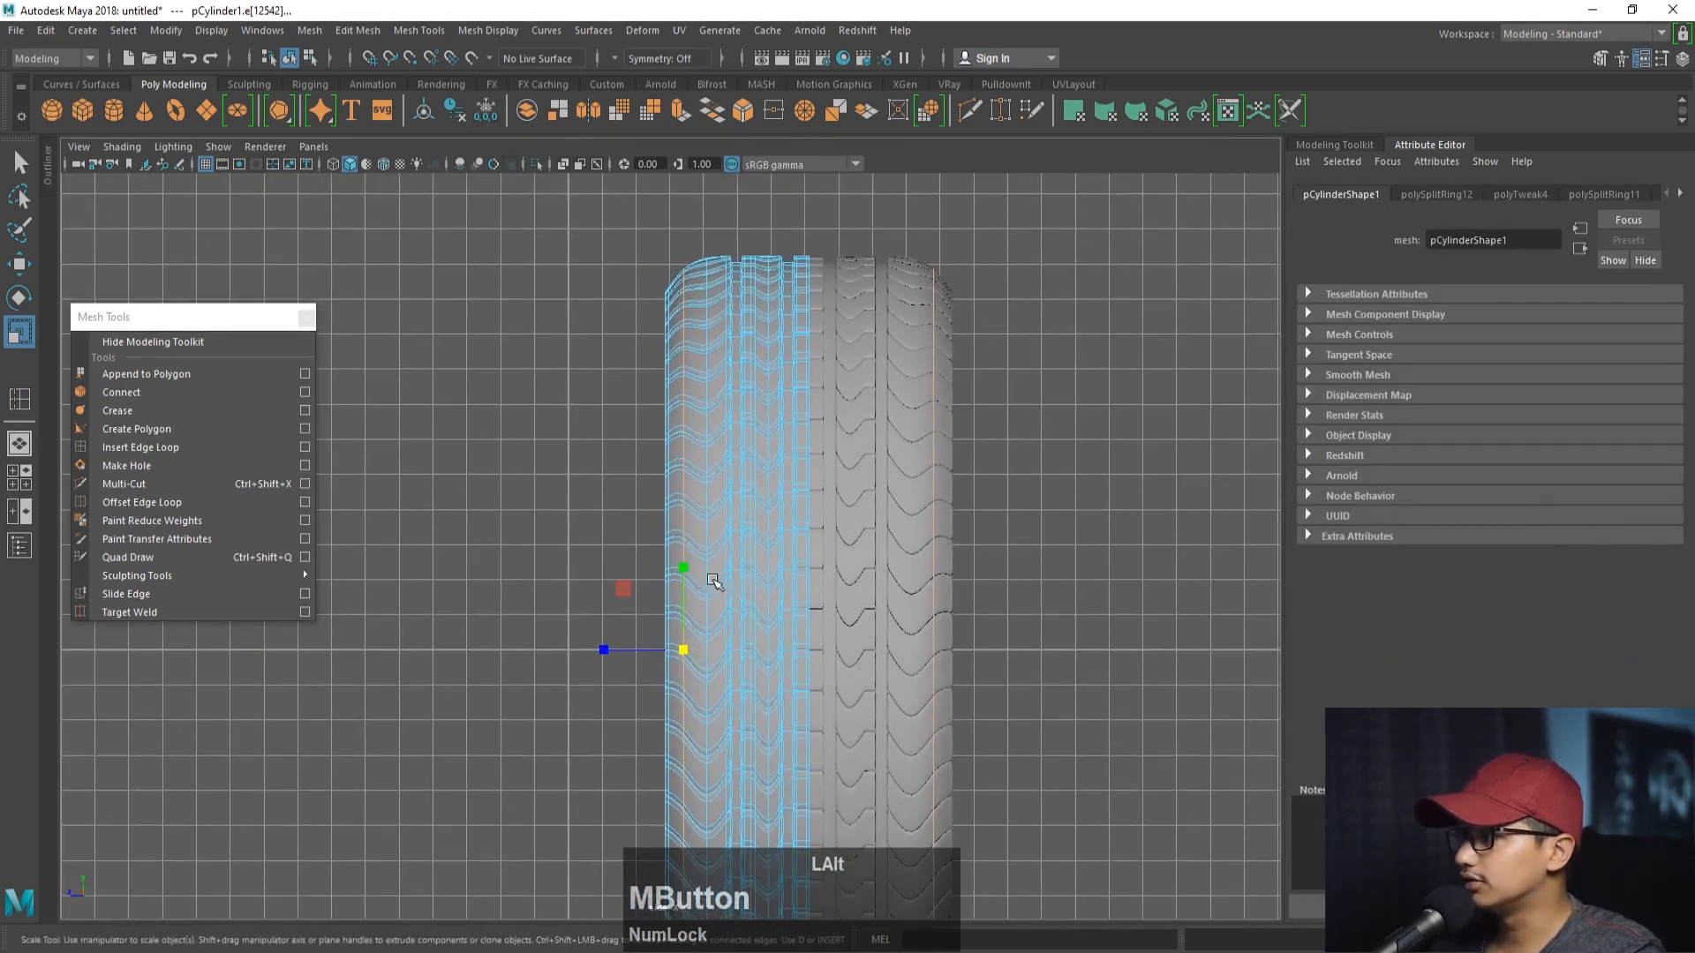
{"action": "left_click_drag", "start_coordinate": [686, 649], "coordinate": [687, 648]}
- Return to object selection and examine the smoothed shoulder profile in the perspective and side views
{"action": "key", "text": "space"}
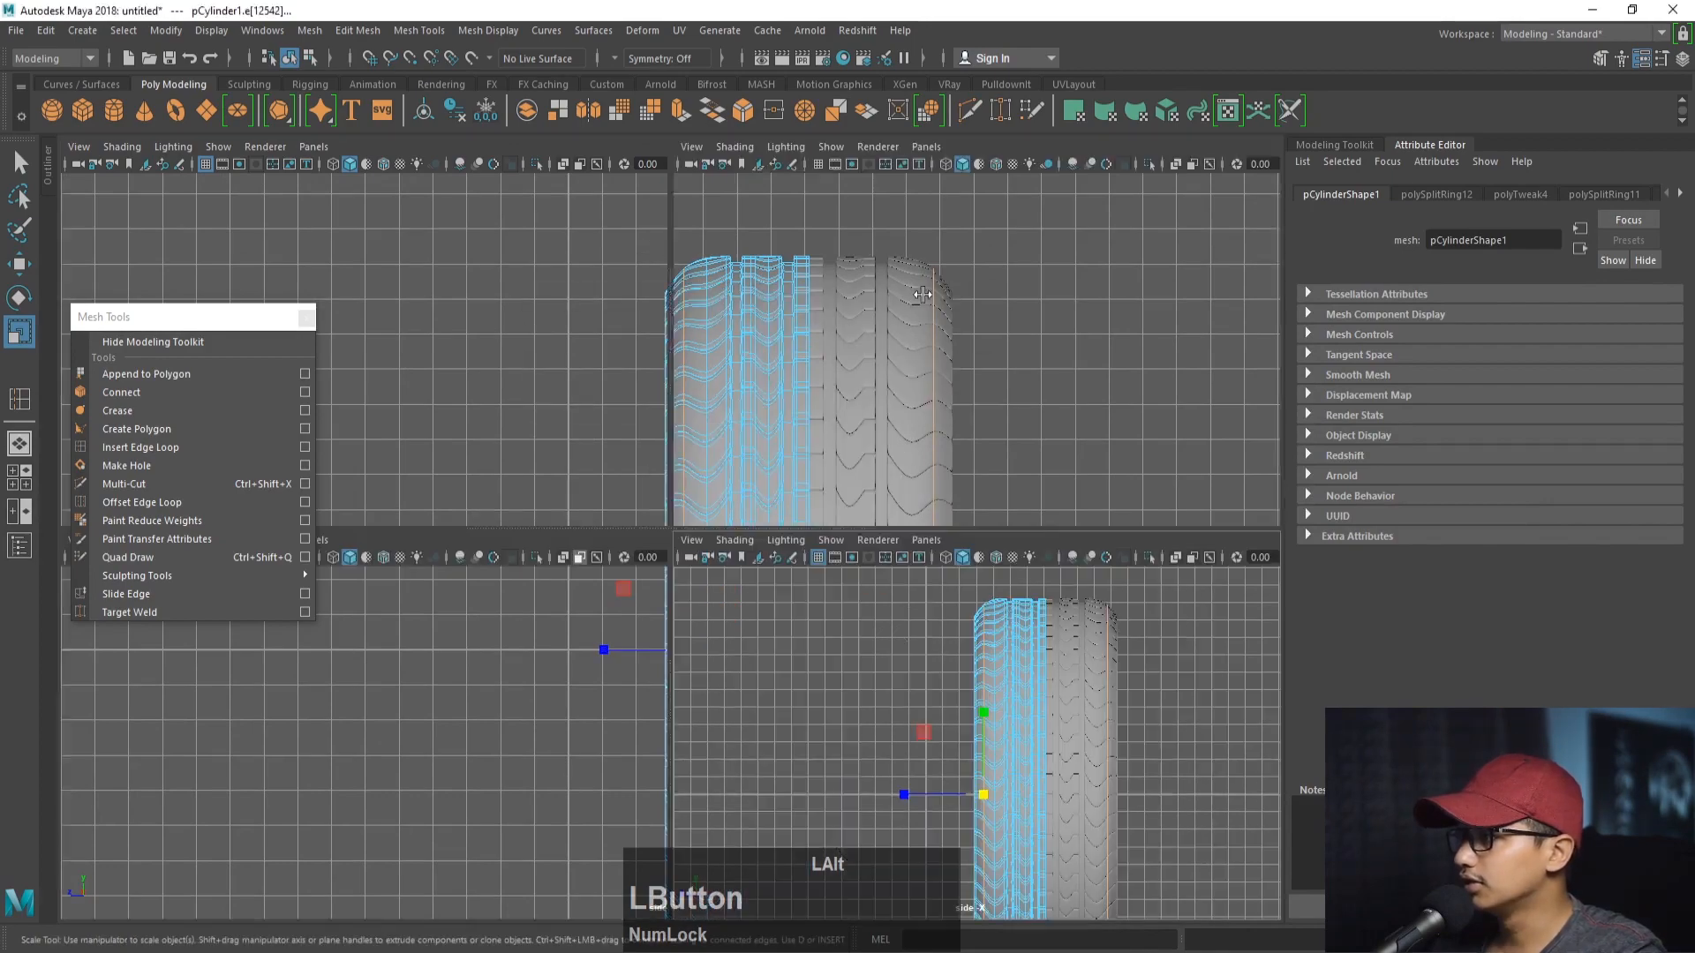
{"action": "key", "text": "space"}
{"action": "mouse_move", "coordinate": [965, 360]}
{"action": "left_mouse_down", "text": "alt"}
{"action": "mouse_move", "coordinate": [908, 364]}
{"action": "mouse_move", "coordinate": [998, 353]}
{"action": "left_mouse_up", "text": "alt"}
{"action": "right_click_drag", "start_coordinate": [866, 288], "coordinate": [949, 263]}
{"action": "left_click", "coordinate": [1007, 238]}
{"action": "left_click_drag", "start_coordinate": [862, 335], "coordinate": [807, 381], "text": "alt"}
{"action": "left_click", "coordinate": [799, 371]}
{"action": "right_click_drag", "start_coordinate": [838, 388], "coordinate": [901, 392], "text": "alt"}
{"action": "key", "text": "space"}
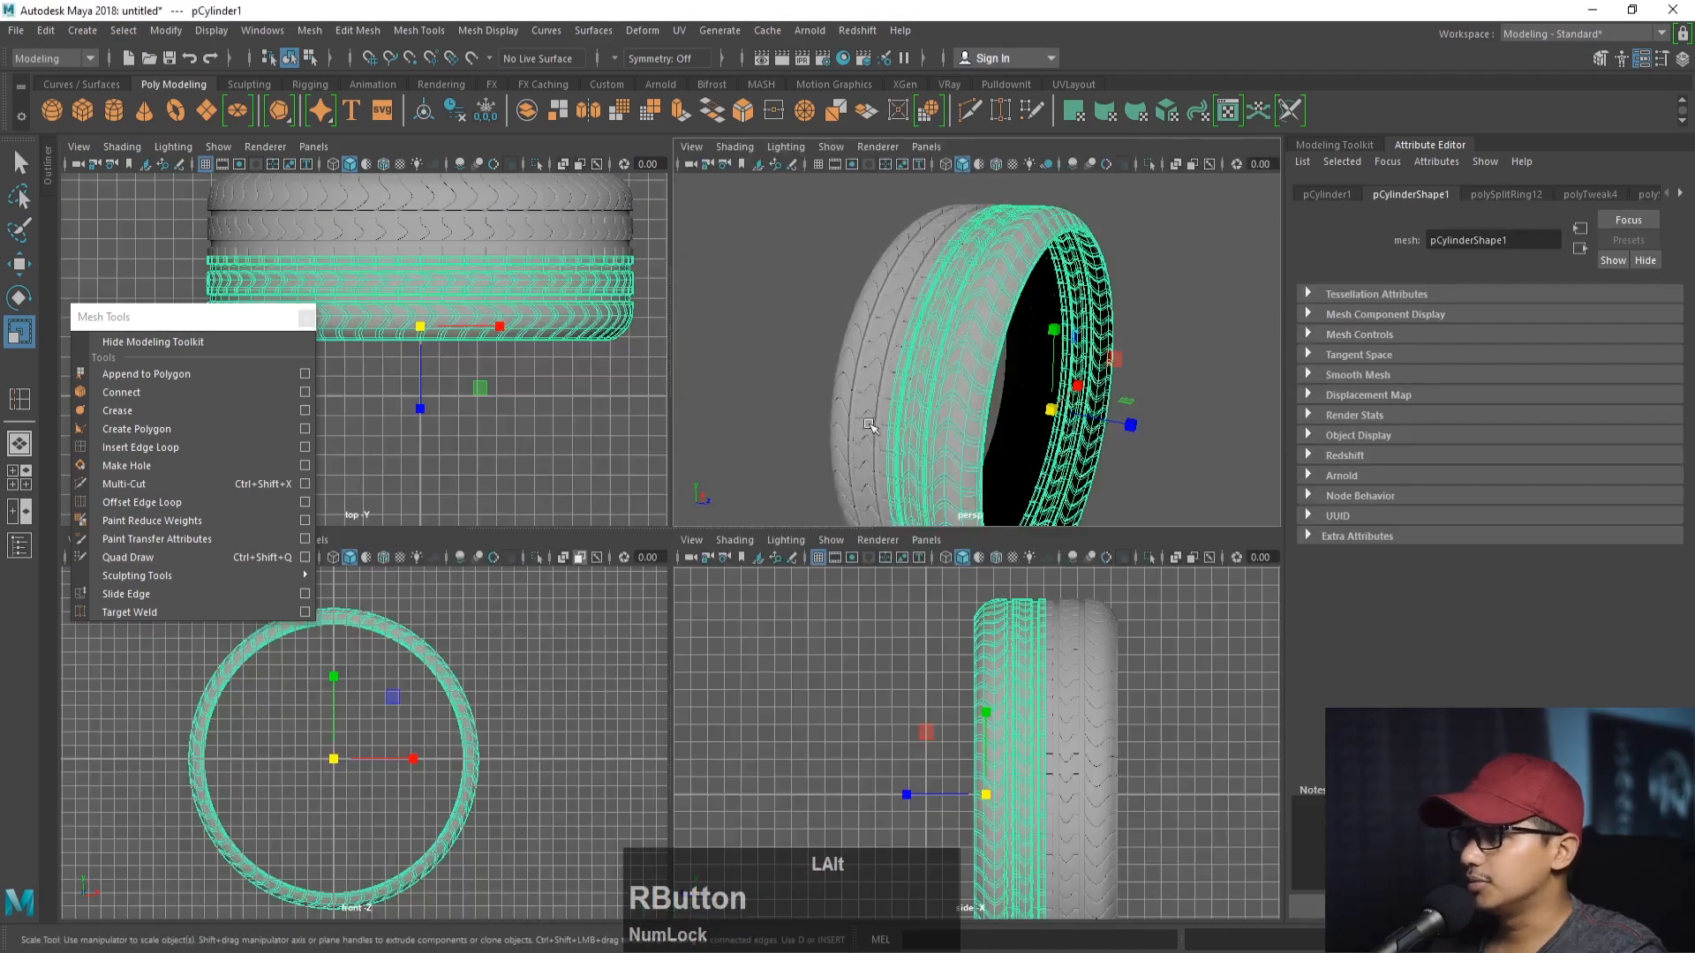
{"action": "key", "text": "space"}
{"action": "right_click_drag", "start_coordinate": [1011, 744], "coordinate": [749, 485], "text": "alt"}
{"action": "middle_click_drag", "start_coordinate": [750, 479], "coordinate": [711, 494], "text": "alt"}
{"action": "key", "text": "space"}
{"action": "key", "text": "space"}
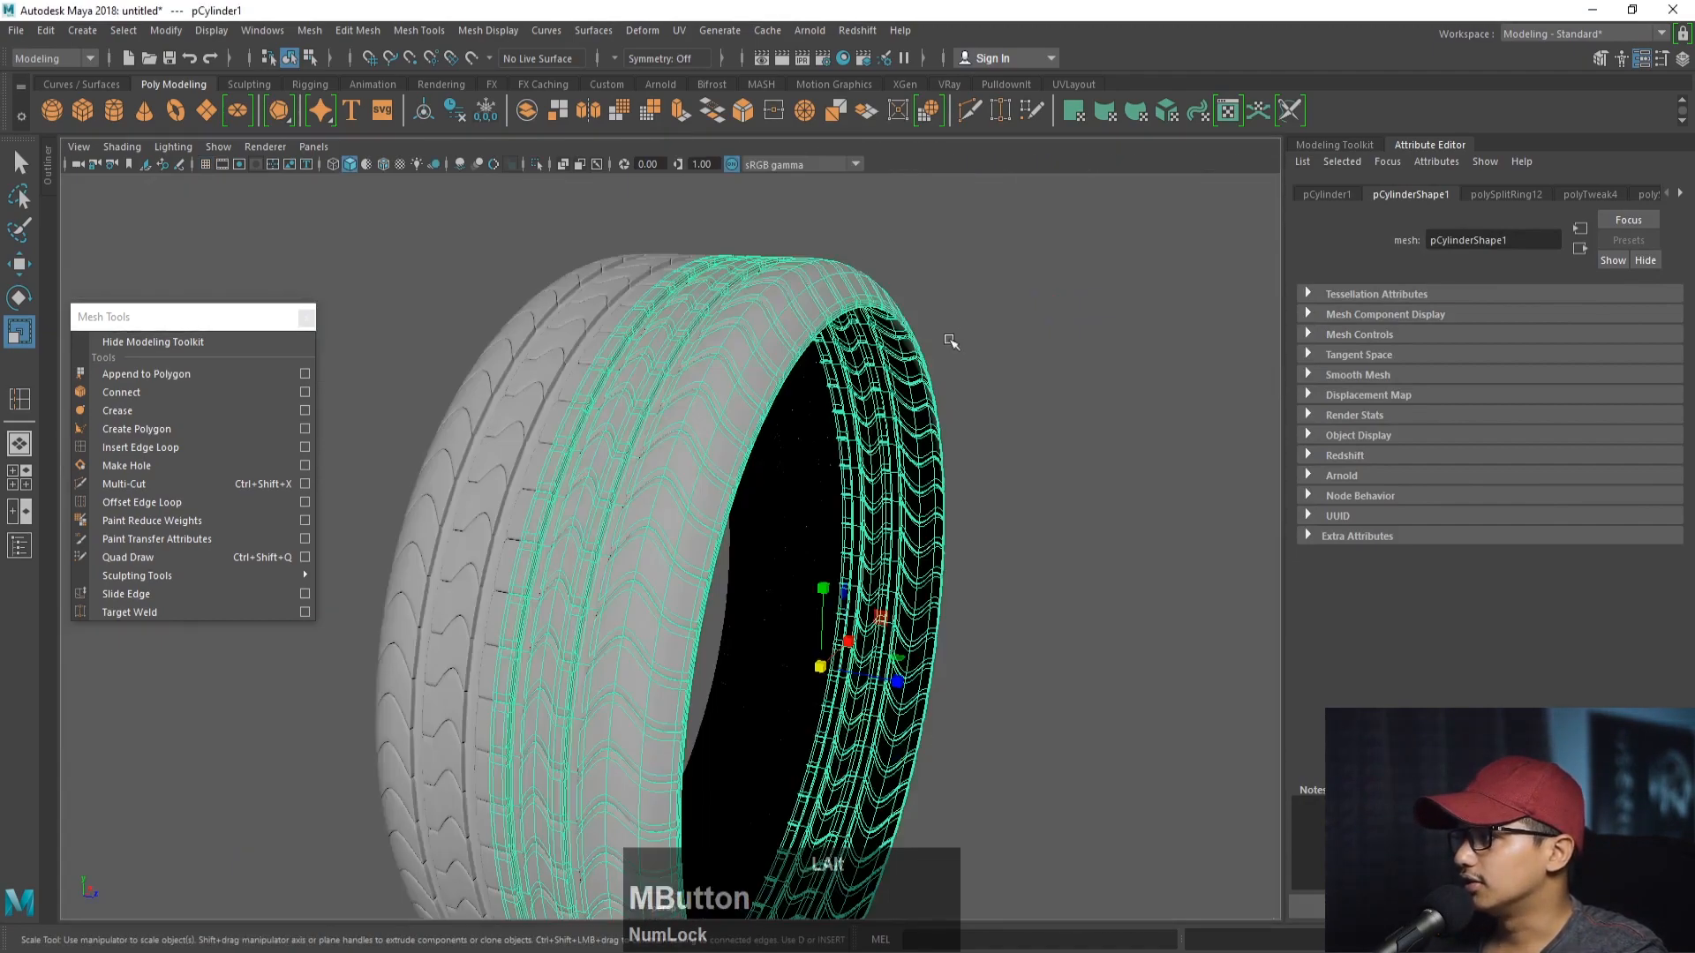
- In the unsmoothed display, select the border edge loop along the original half's outer rim
{"action": "right_click_drag", "start_coordinate": [945, 348], "coordinate": [776, 321], "text": "alt"}
{"action": "key", "text": "1"}
{"action": "right_click_drag", "start_coordinate": [755, 406], "coordinate": [848, 484], "text": "alt"}
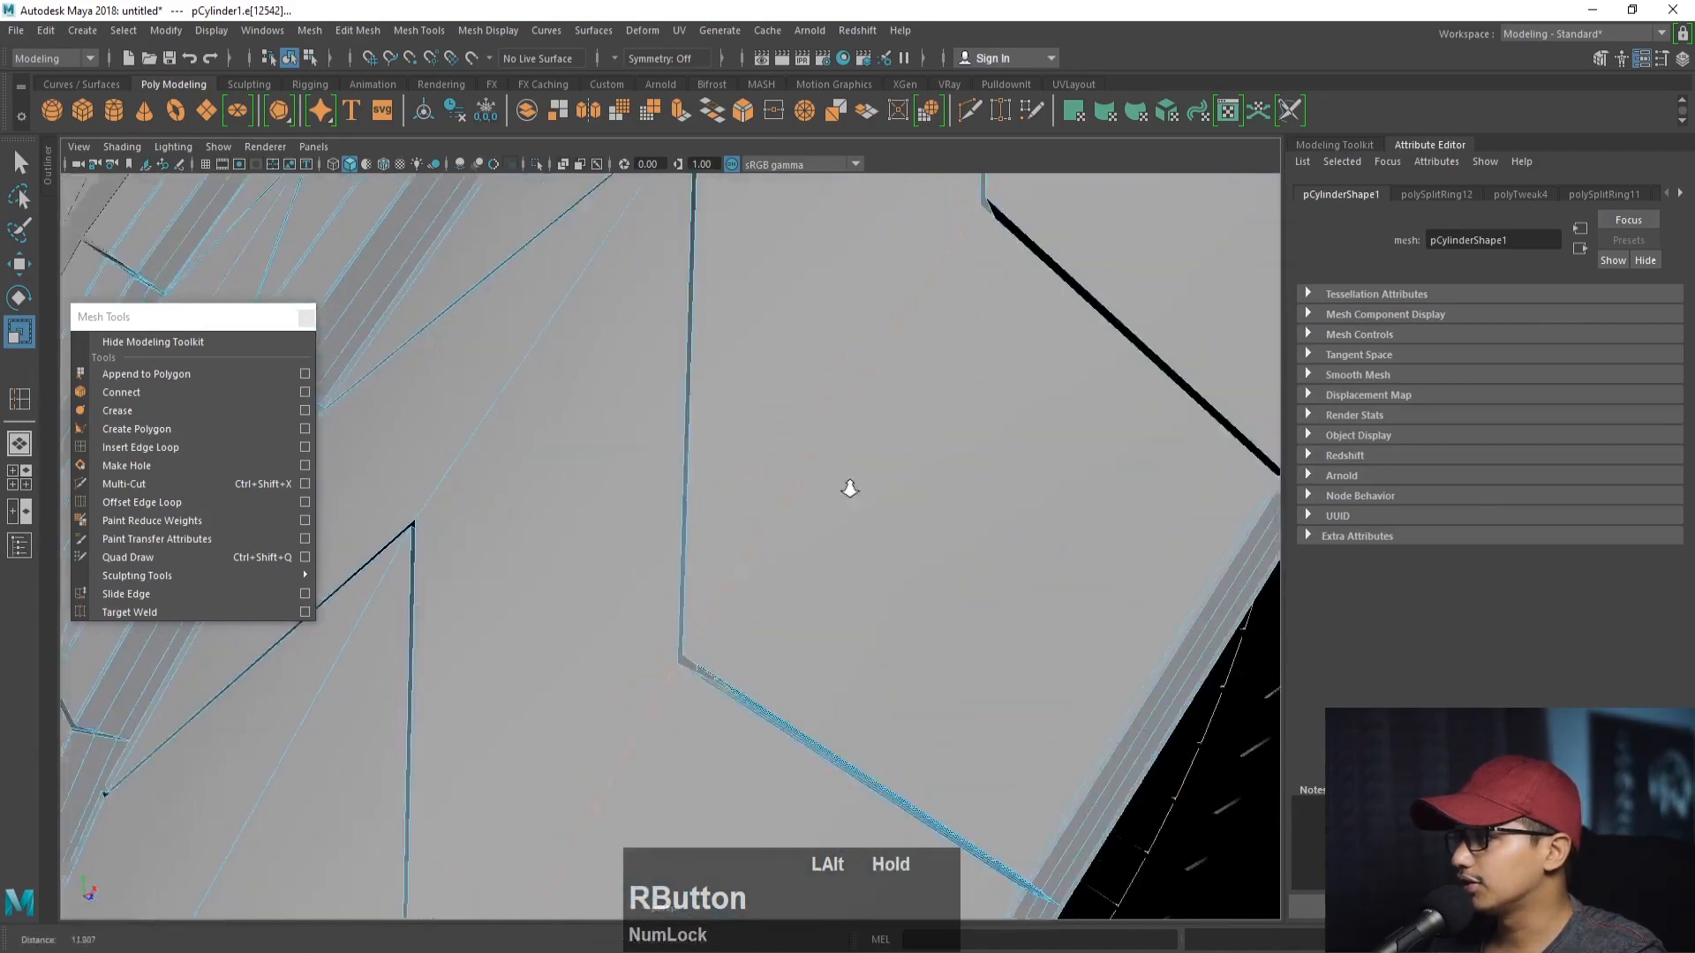
{"action": "middle_click_drag", "start_coordinate": [848, 485], "coordinate": [756, 454], "text": "alt"}
{"action": "right_click_drag", "start_coordinate": [757, 454], "coordinate": [840, 525], "text": "alt"}
{"action": "double_click", "coordinate": [834, 547]}
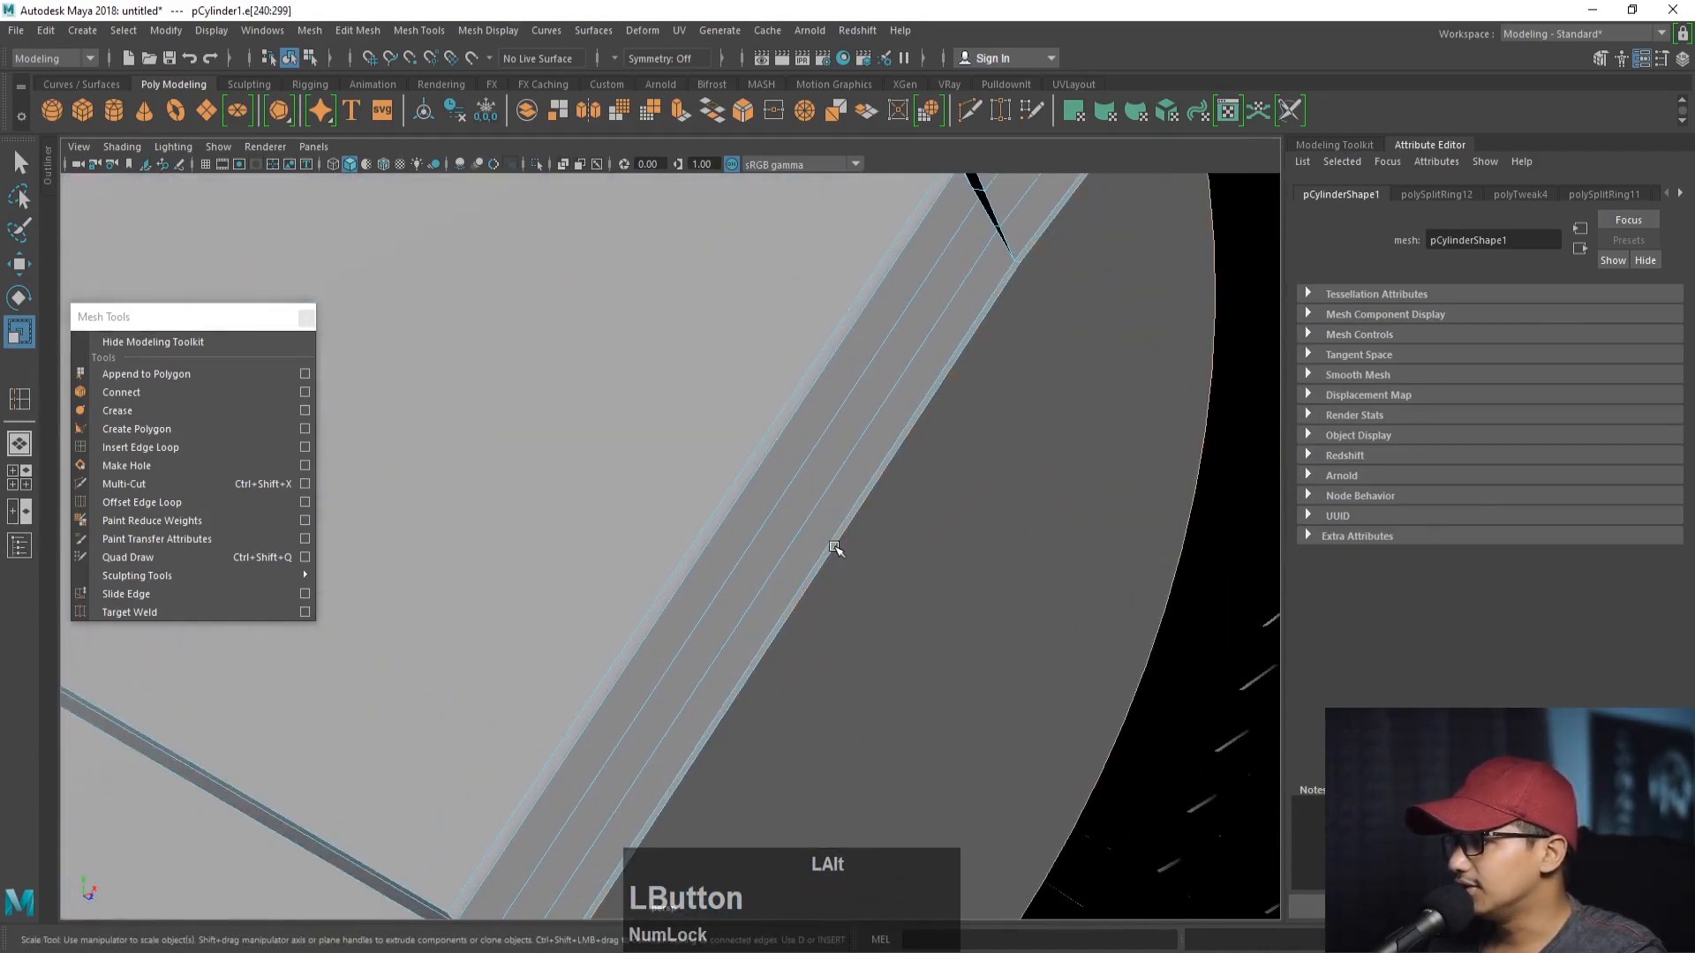
- Extrude the outer rim's border edges and scale them inward to form the tyre's sidewall
{"action": "right_click_drag", "start_coordinate": [994, 389], "coordinate": [765, 461], "text": "alt"}
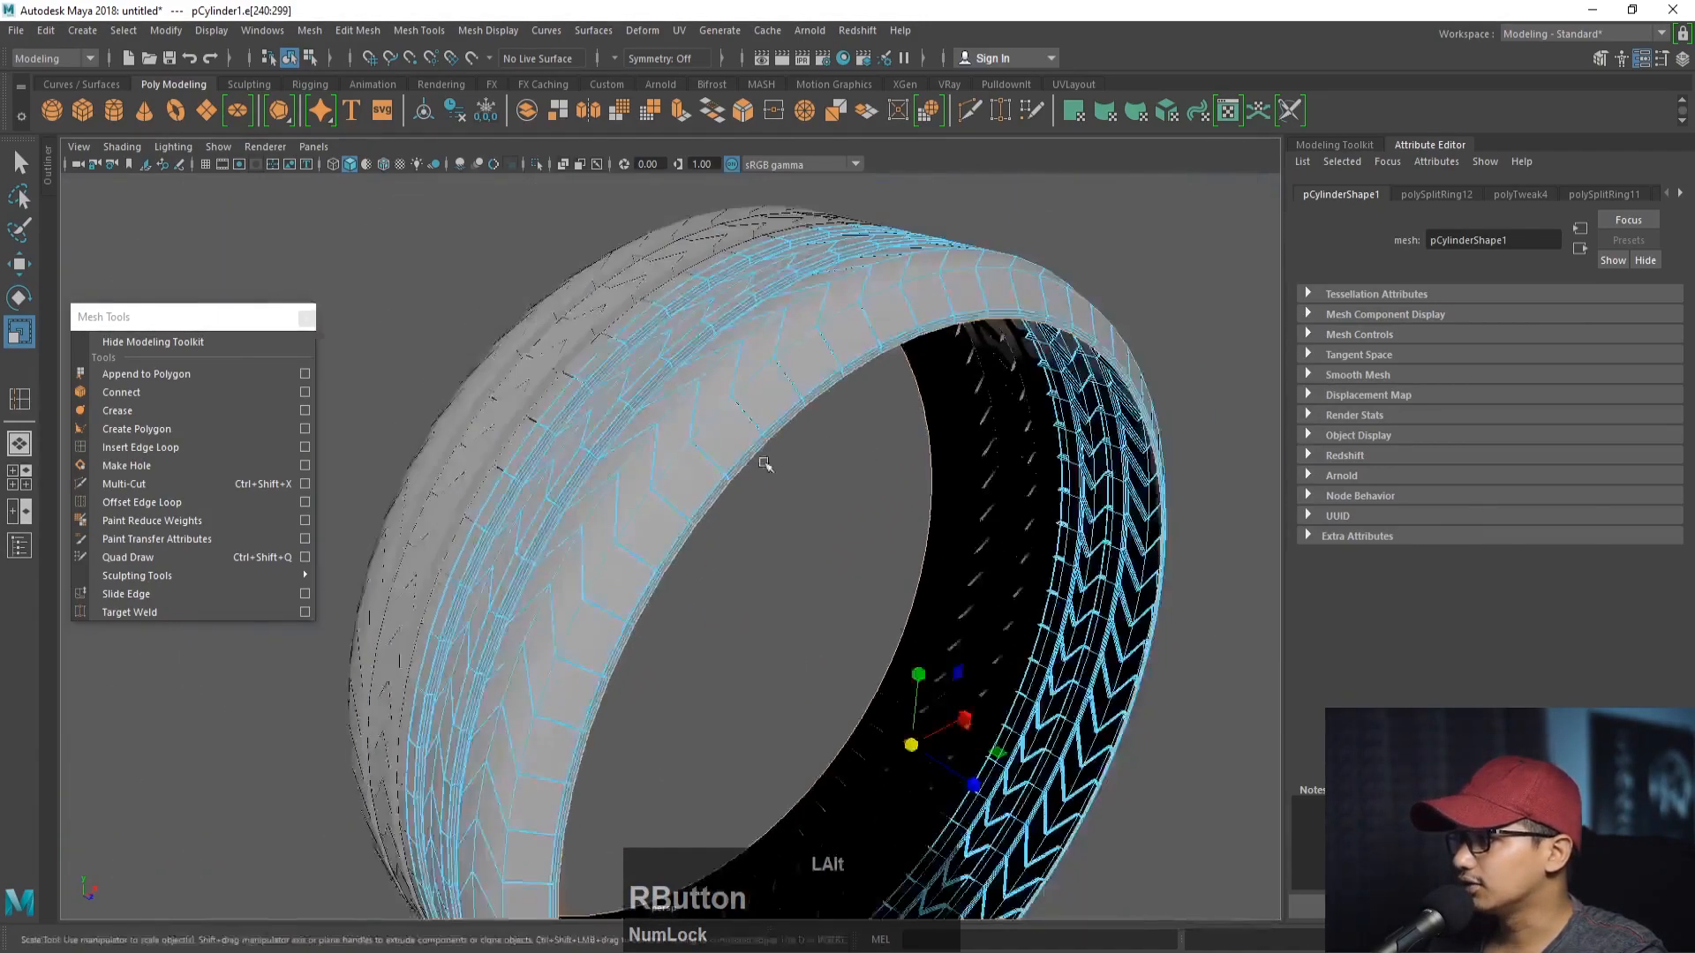
{"action": "middle_click_drag", "start_coordinate": [765, 462], "coordinate": [853, 501], "text": "alt"}
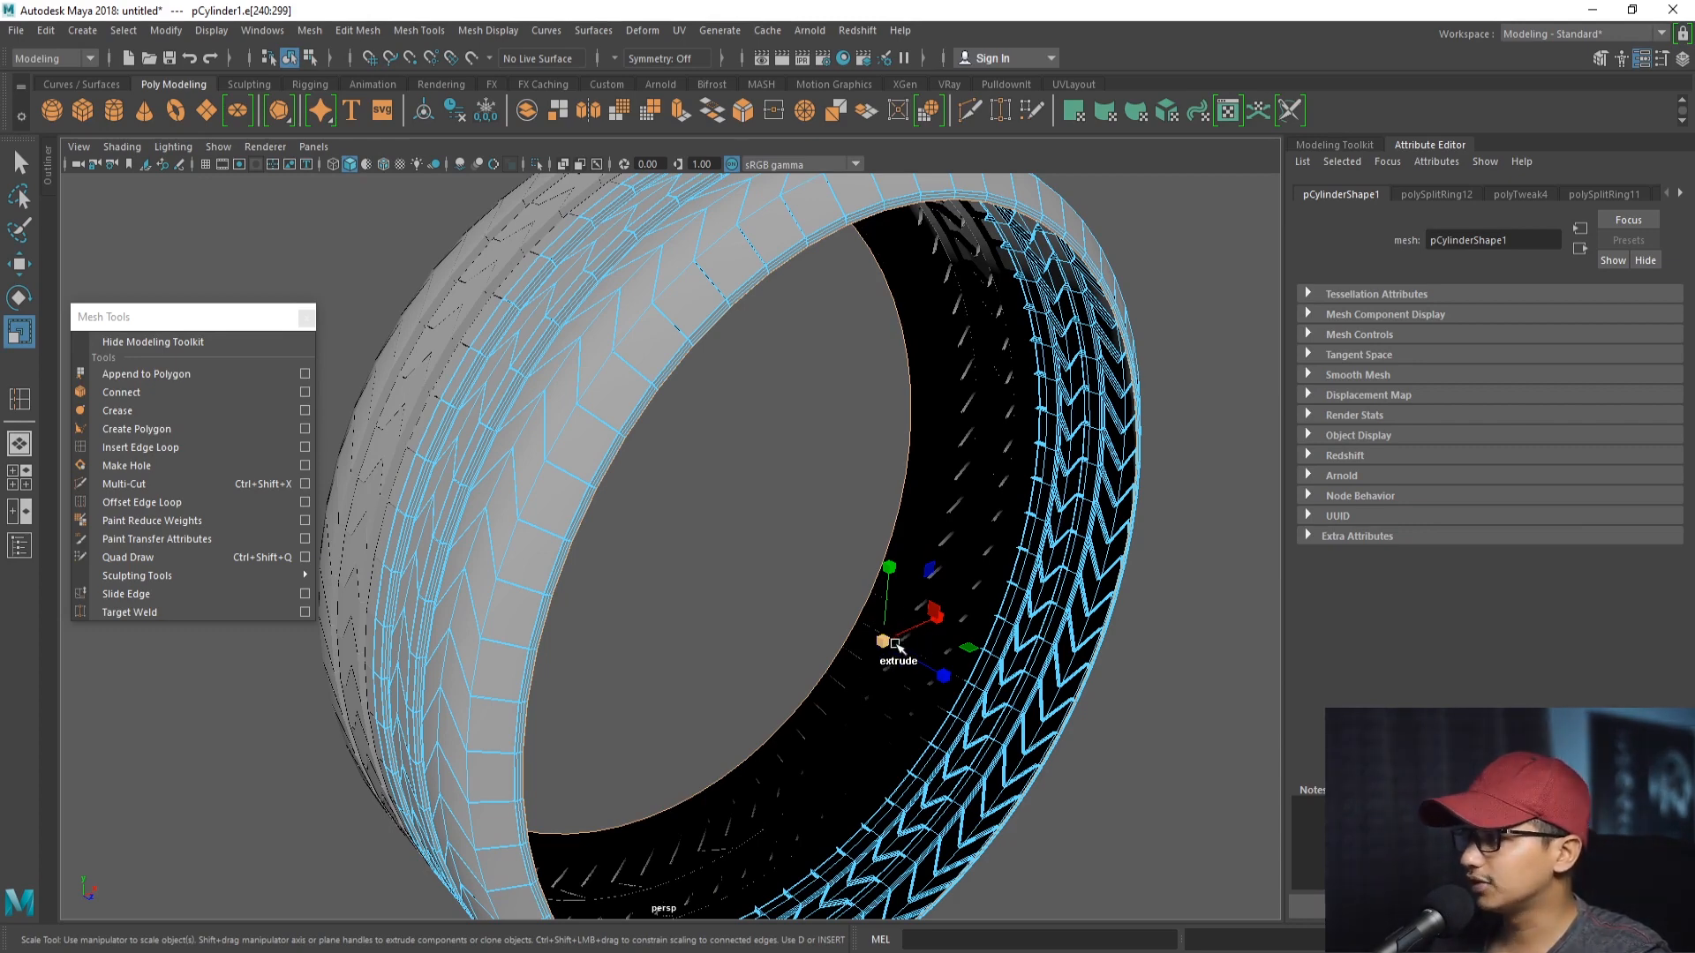
{"action": "left_click_drag", "start_coordinate": [887, 647], "coordinate": [963, 622]}
{"action": "key", "text": "w"}
{"action": "middle_click_drag", "start_coordinate": [963, 622], "coordinate": [850, 691], "text": "alt"}
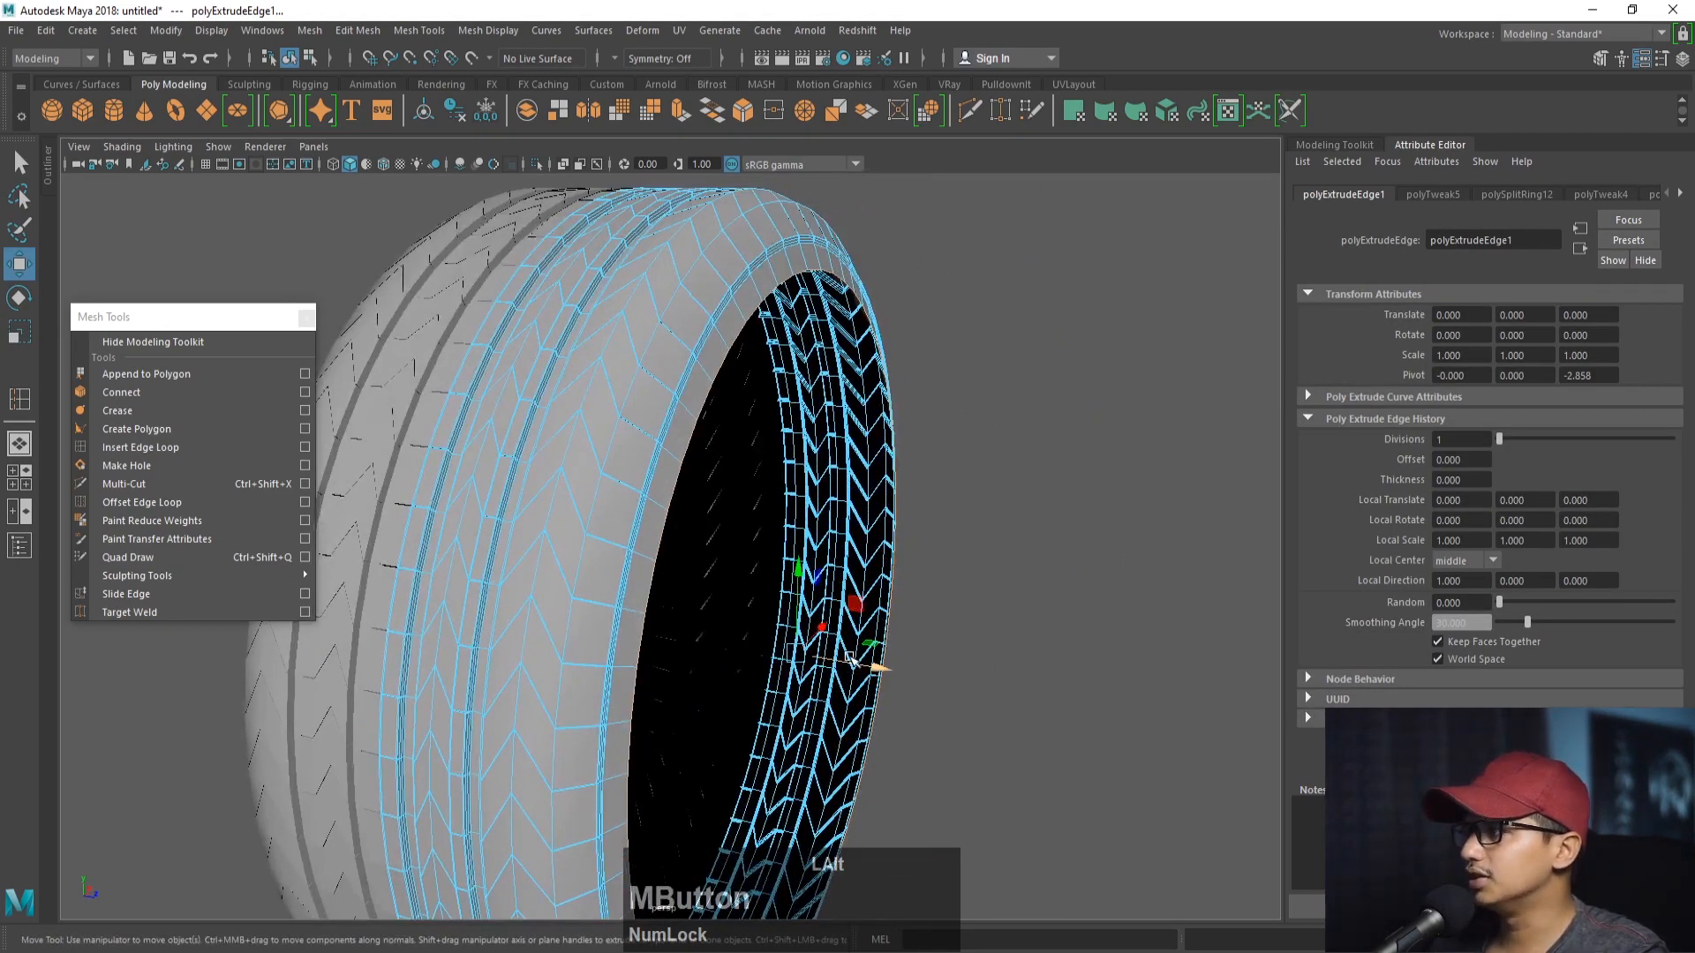
- Scale the sidewall's inner border slightly inward and extrude it again into the ring to form an inner lip
{"action": "key", "text": "r"}
{"action": "left_click_drag", "start_coordinate": [788, 660], "coordinate": [788, 662], "text": "alt"}
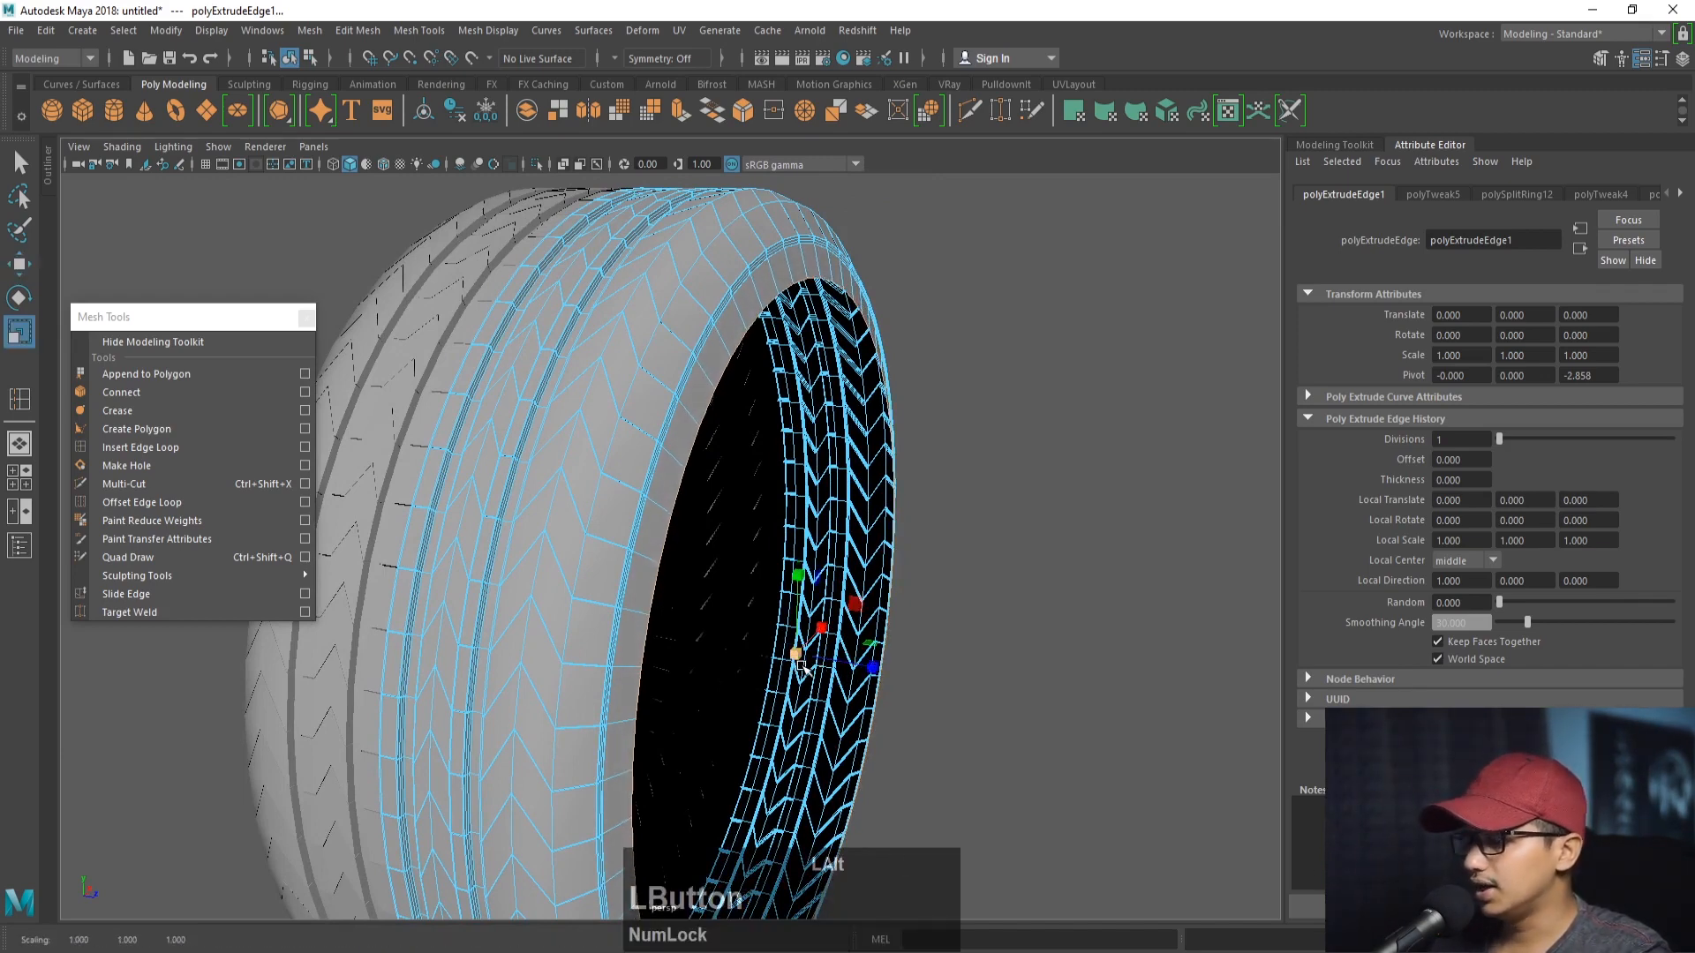
{"action": "mouse_move", "coordinate": [806, 662]}
{"action": "left_mouse_down", "text": "alt"}
{"action": "mouse_move", "coordinate": [764, 658]}
{"action": "mouse_move", "coordinate": [839, 665]}
{"action": "left_mouse_up", "text": "alt"}
{"action": "key", "text": "w"}
- Return to object selection, deselect the ring and examine the smoothed tyre with its new sidewall
{"action": "right_click_drag", "start_coordinate": [869, 369], "coordinate": [918, 332]}
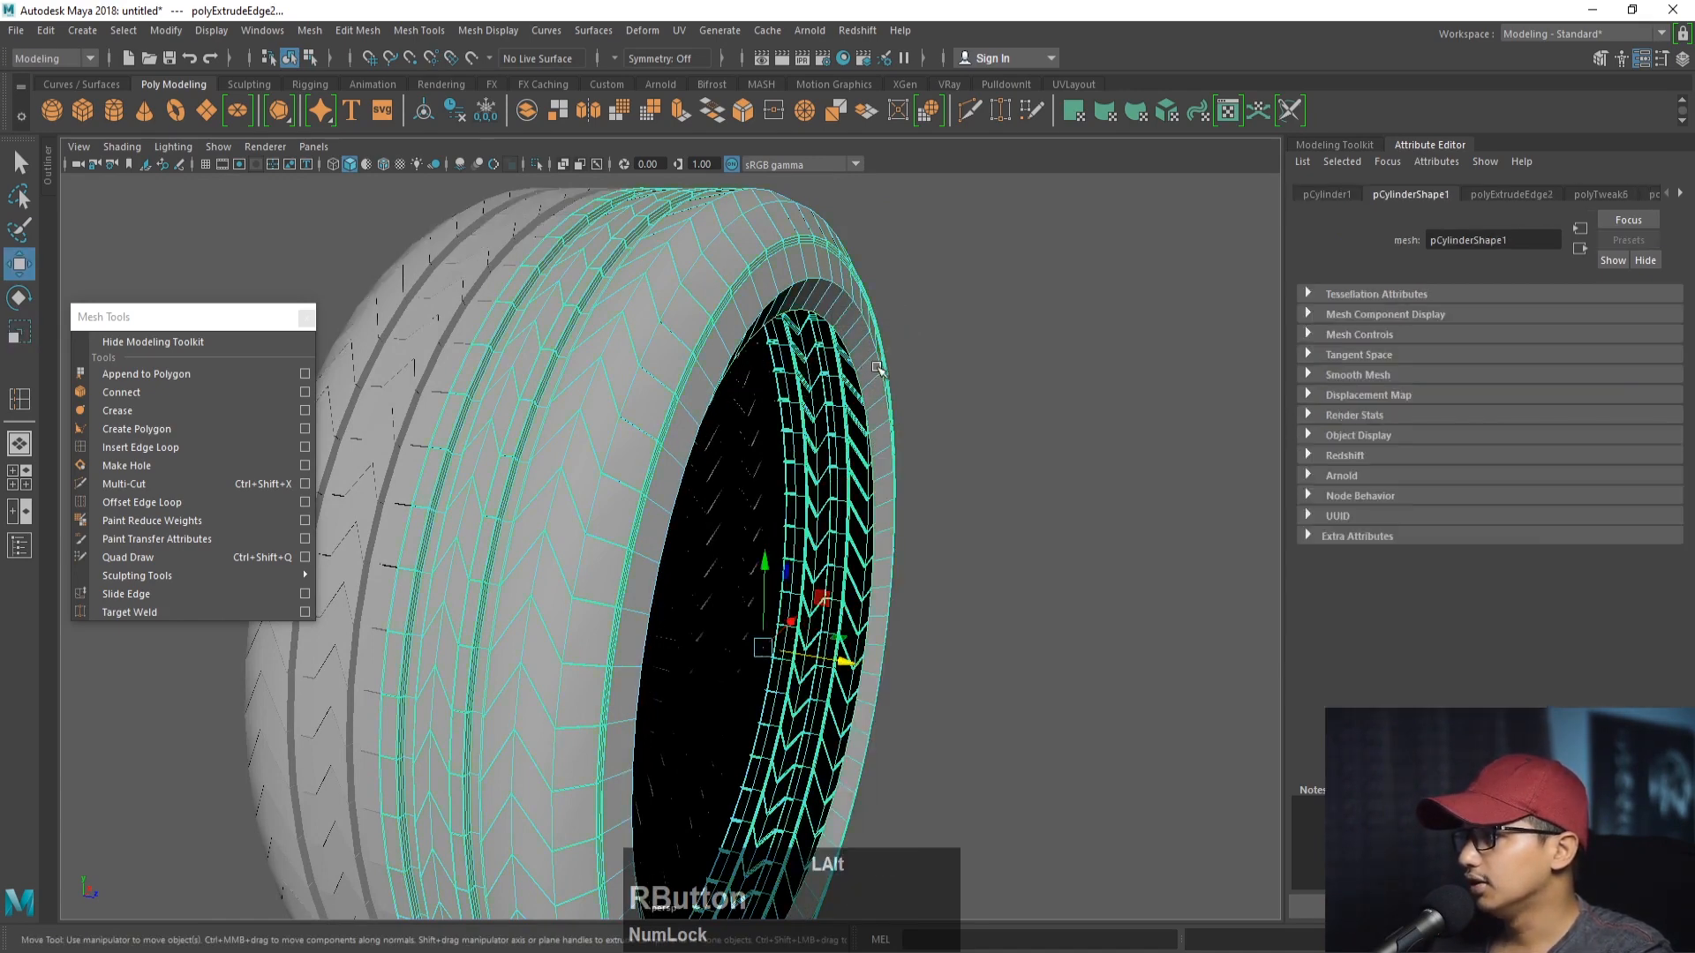
{"action": "left_click", "coordinate": [1056, 432]}
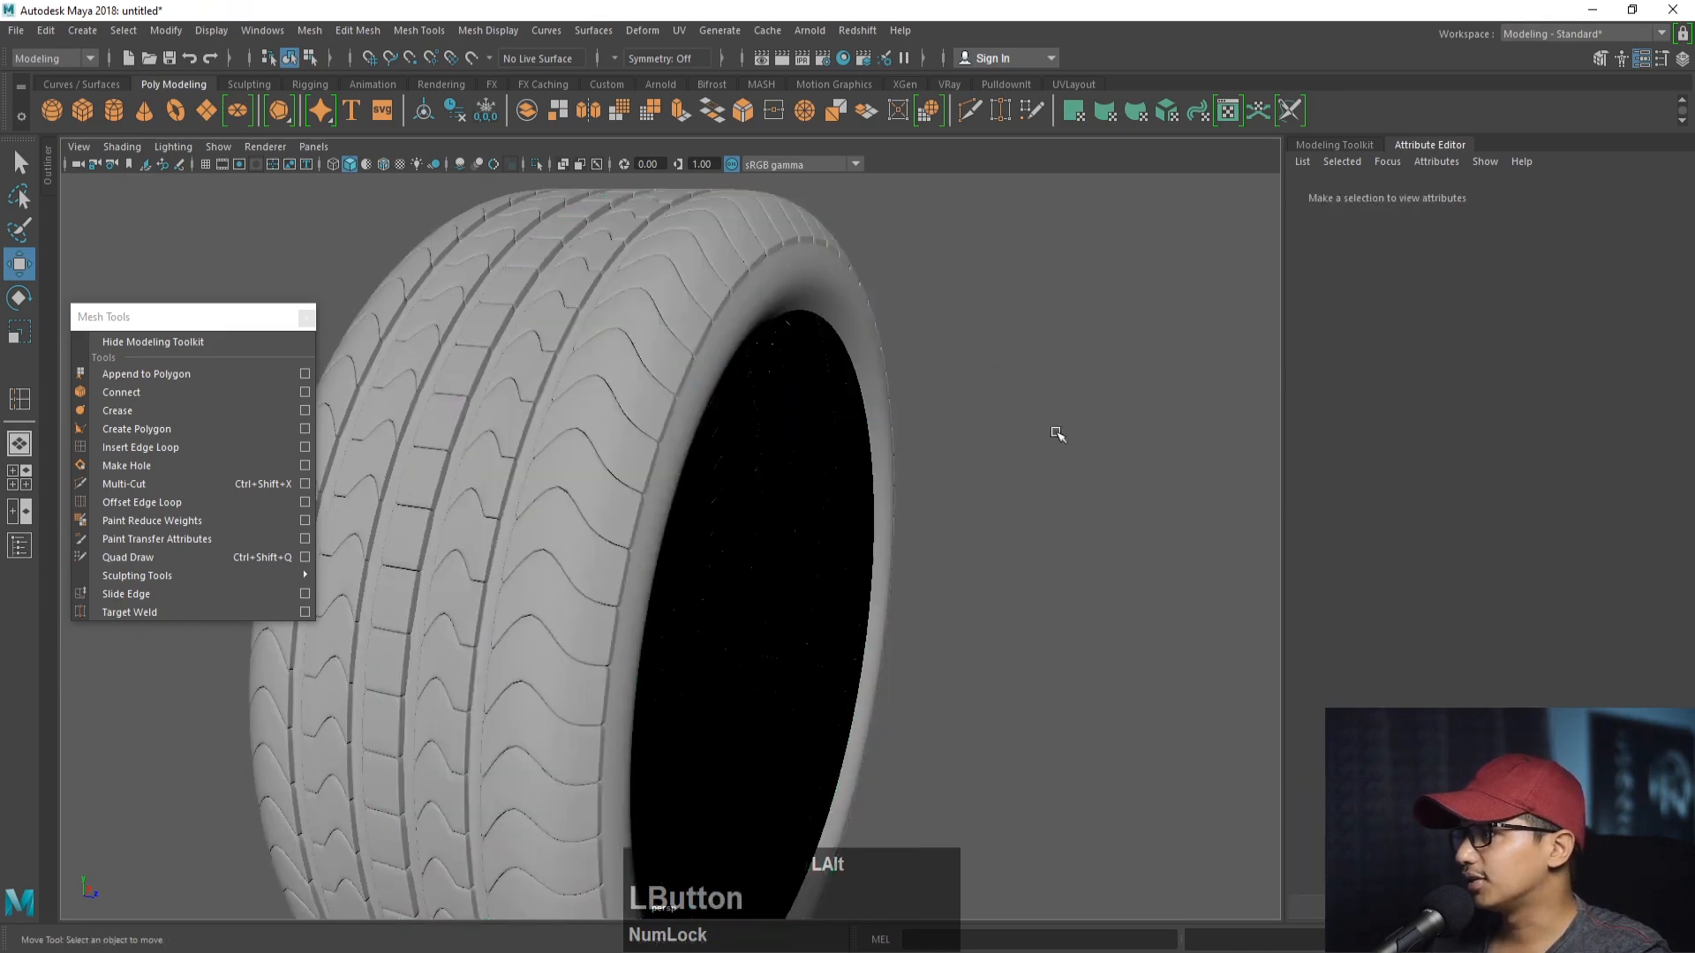
{"action": "left_click_drag", "start_coordinate": [1056, 432], "coordinate": [871, 389], "text": "alt"}
{"action": "middle_click_drag", "start_coordinate": [871, 389], "coordinate": [856, 345], "text": "alt"}
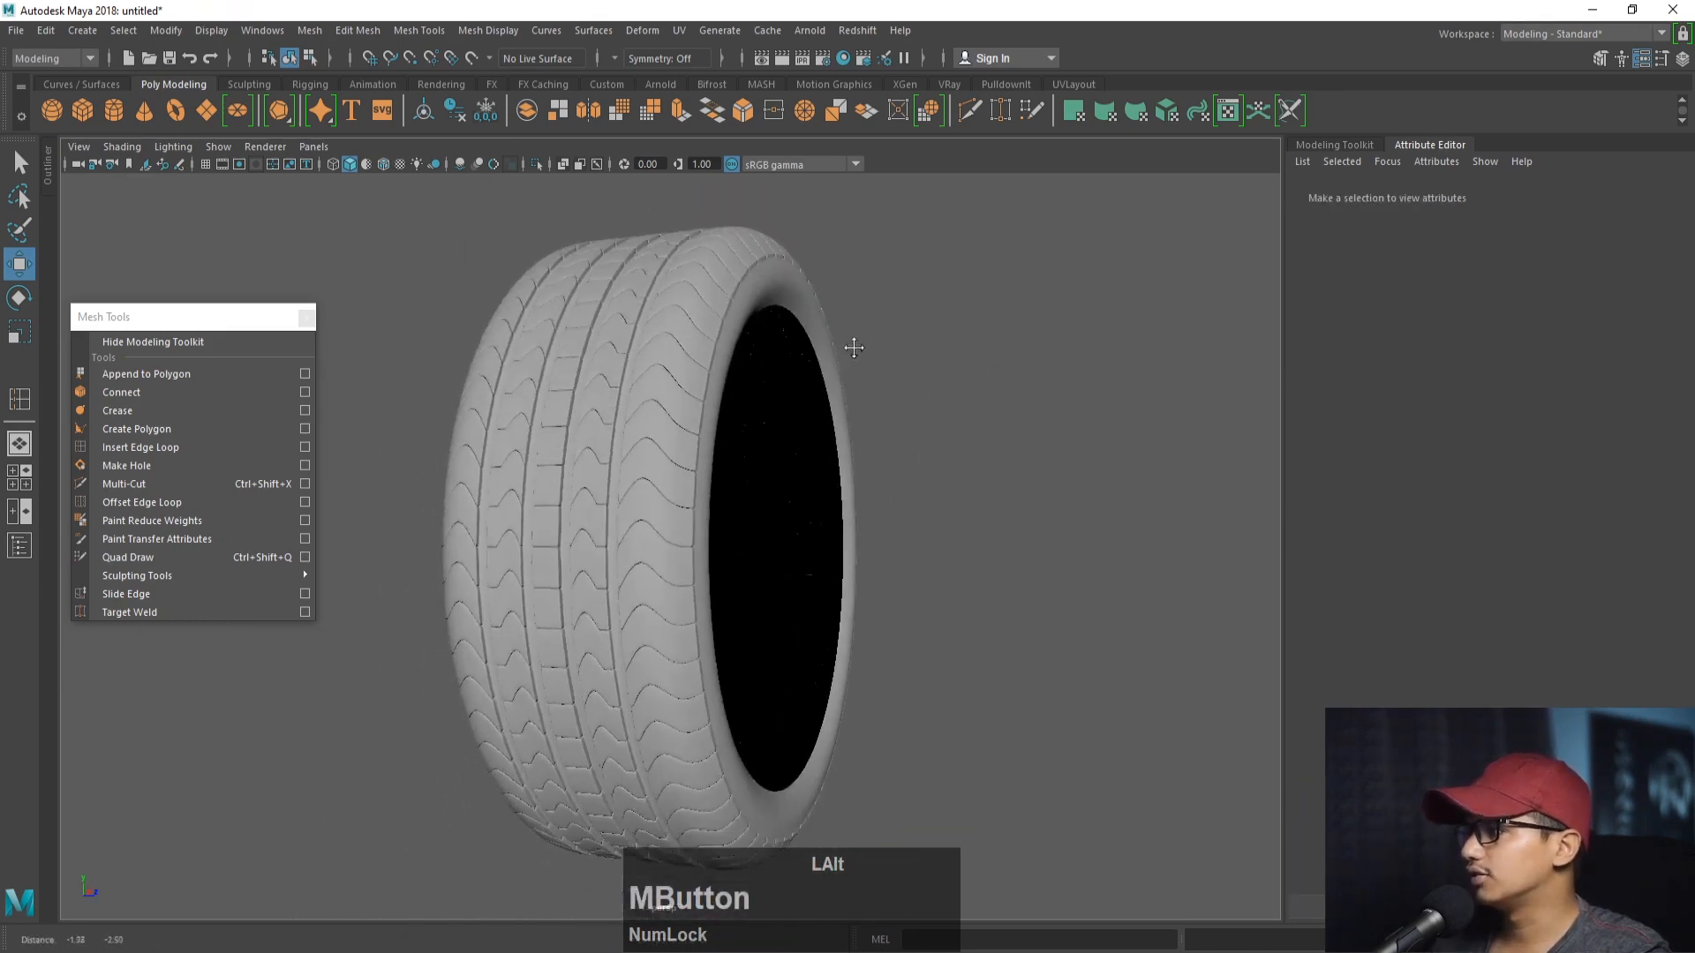
{"action": "left_click_drag", "start_coordinate": [856, 344], "coordinate": [649, 402], "text": "alt"}
- Select both tyre halves, assign a new Blinn material and set its colour to black
{"action": "left_click", "coordinate": [650, 402]}
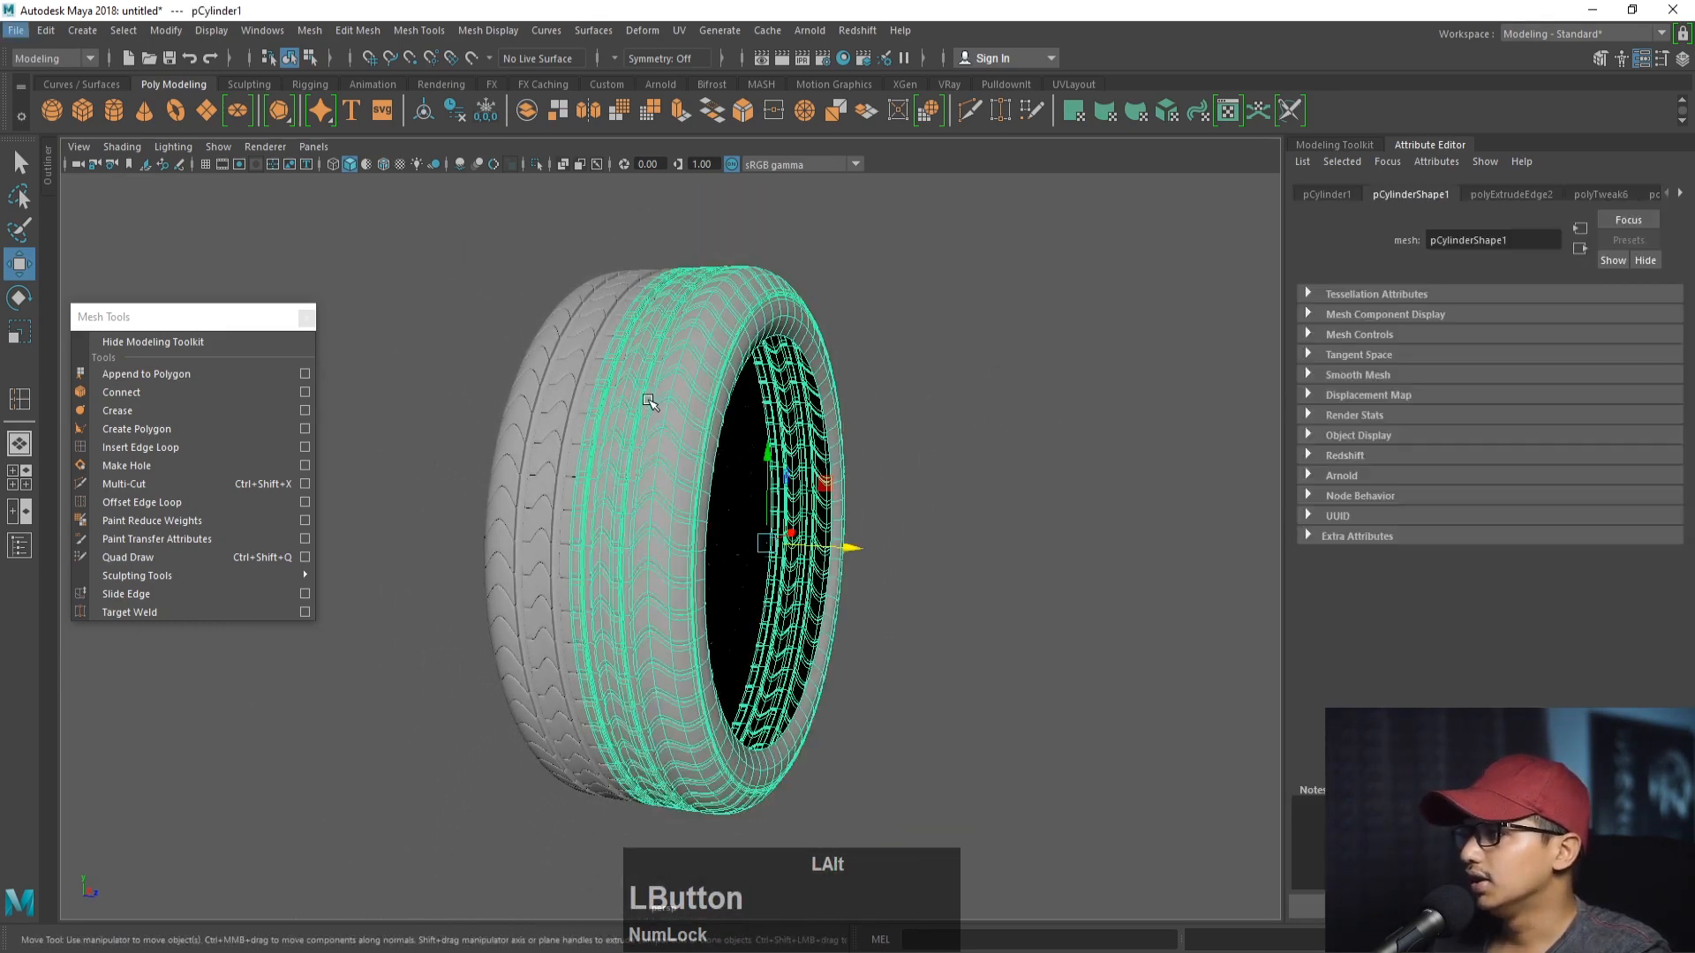
{"action": "right_click", "coordinate": [639, 389]}
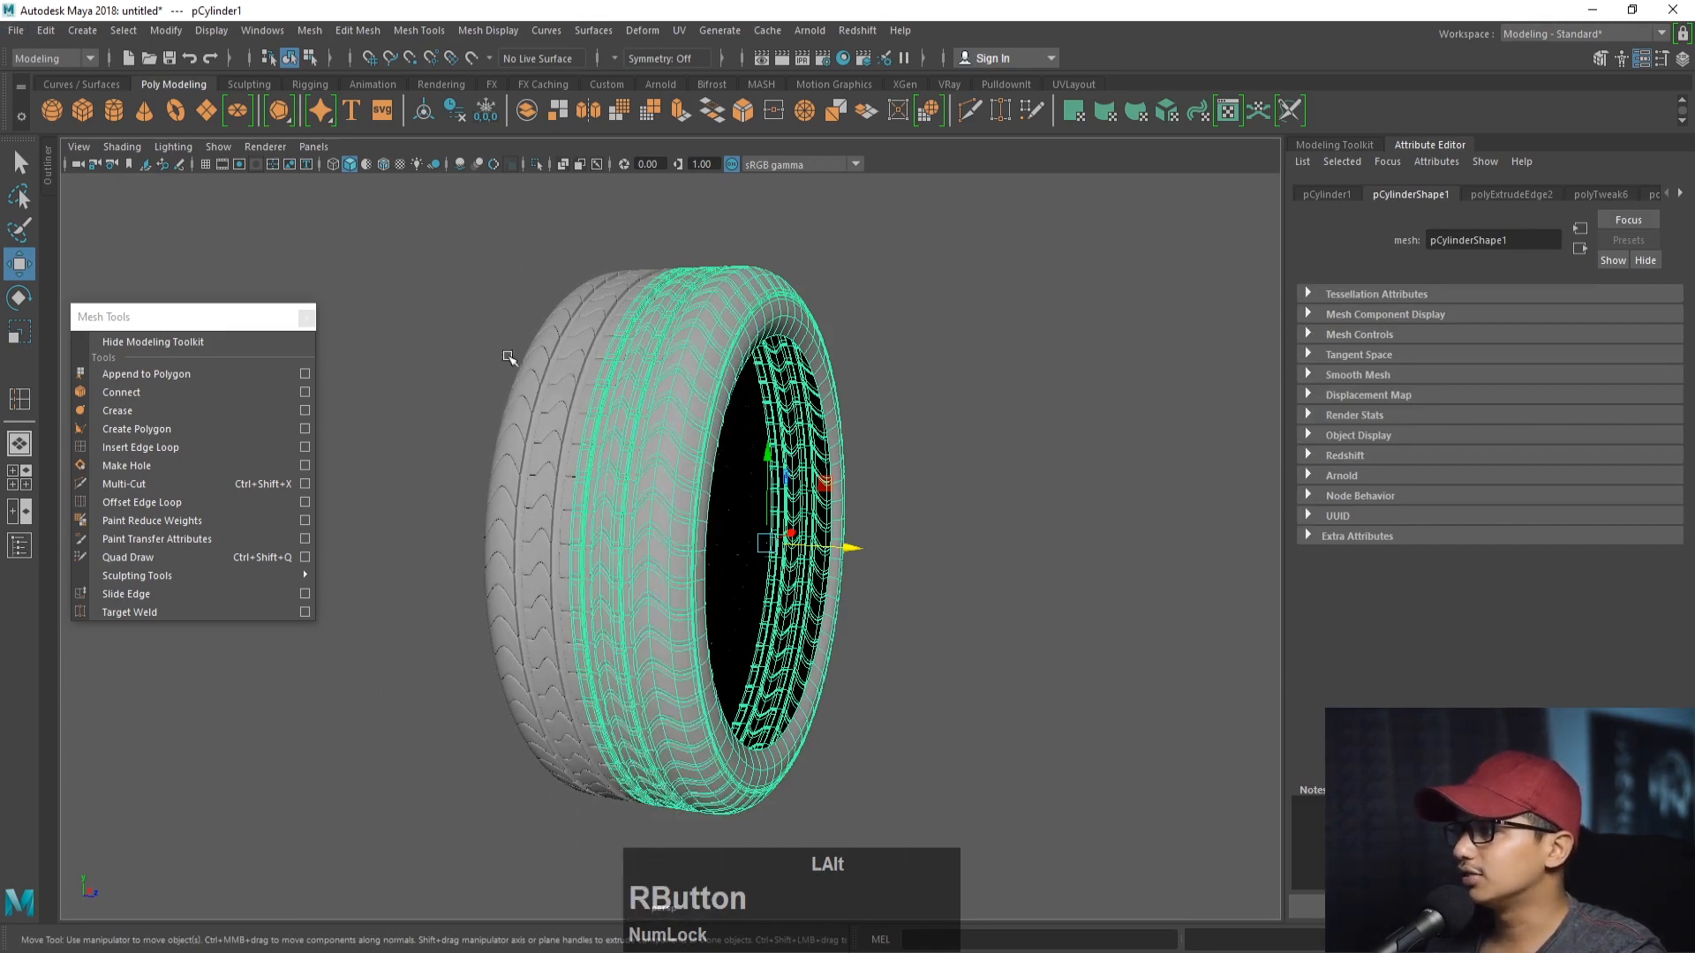
{"action": "left_click_drag", "start_coordinate": [494, 332], "coordinate": [664, 421]}
{"action": "right_click_drag", "start_coordinate": [646, 407], "coordinate": [805, 822]}
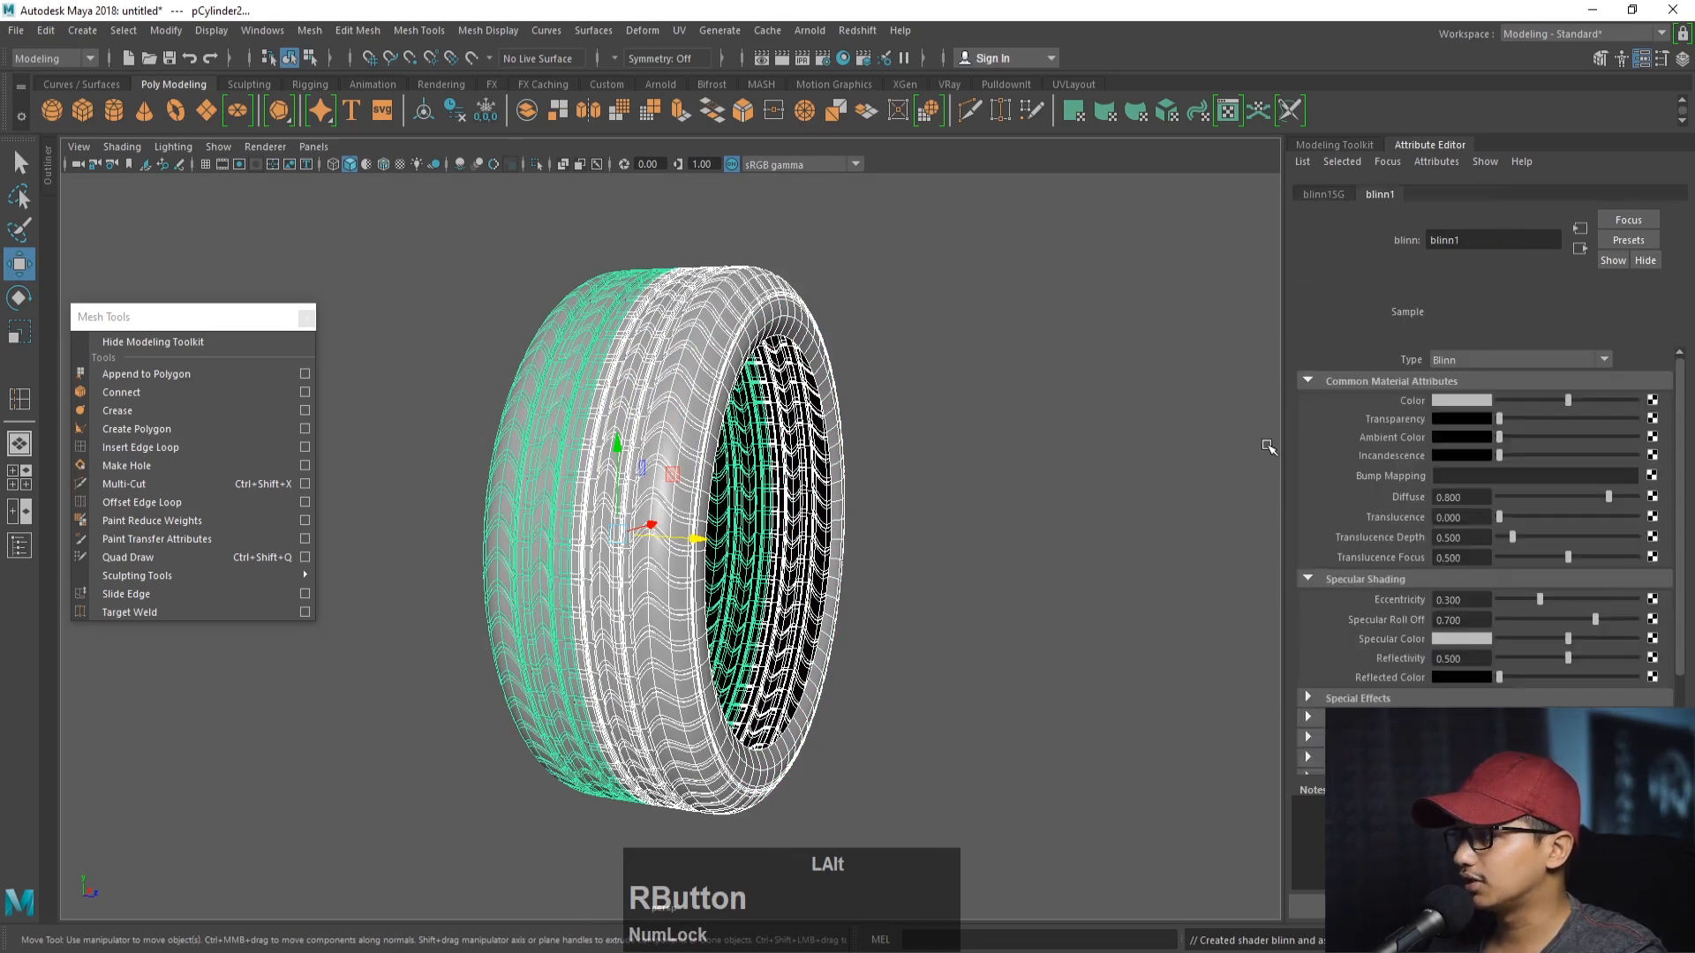
{"action": "left_click_drag", "start_coordinate": [1574, 401], "coordinate": [1478, 403]}
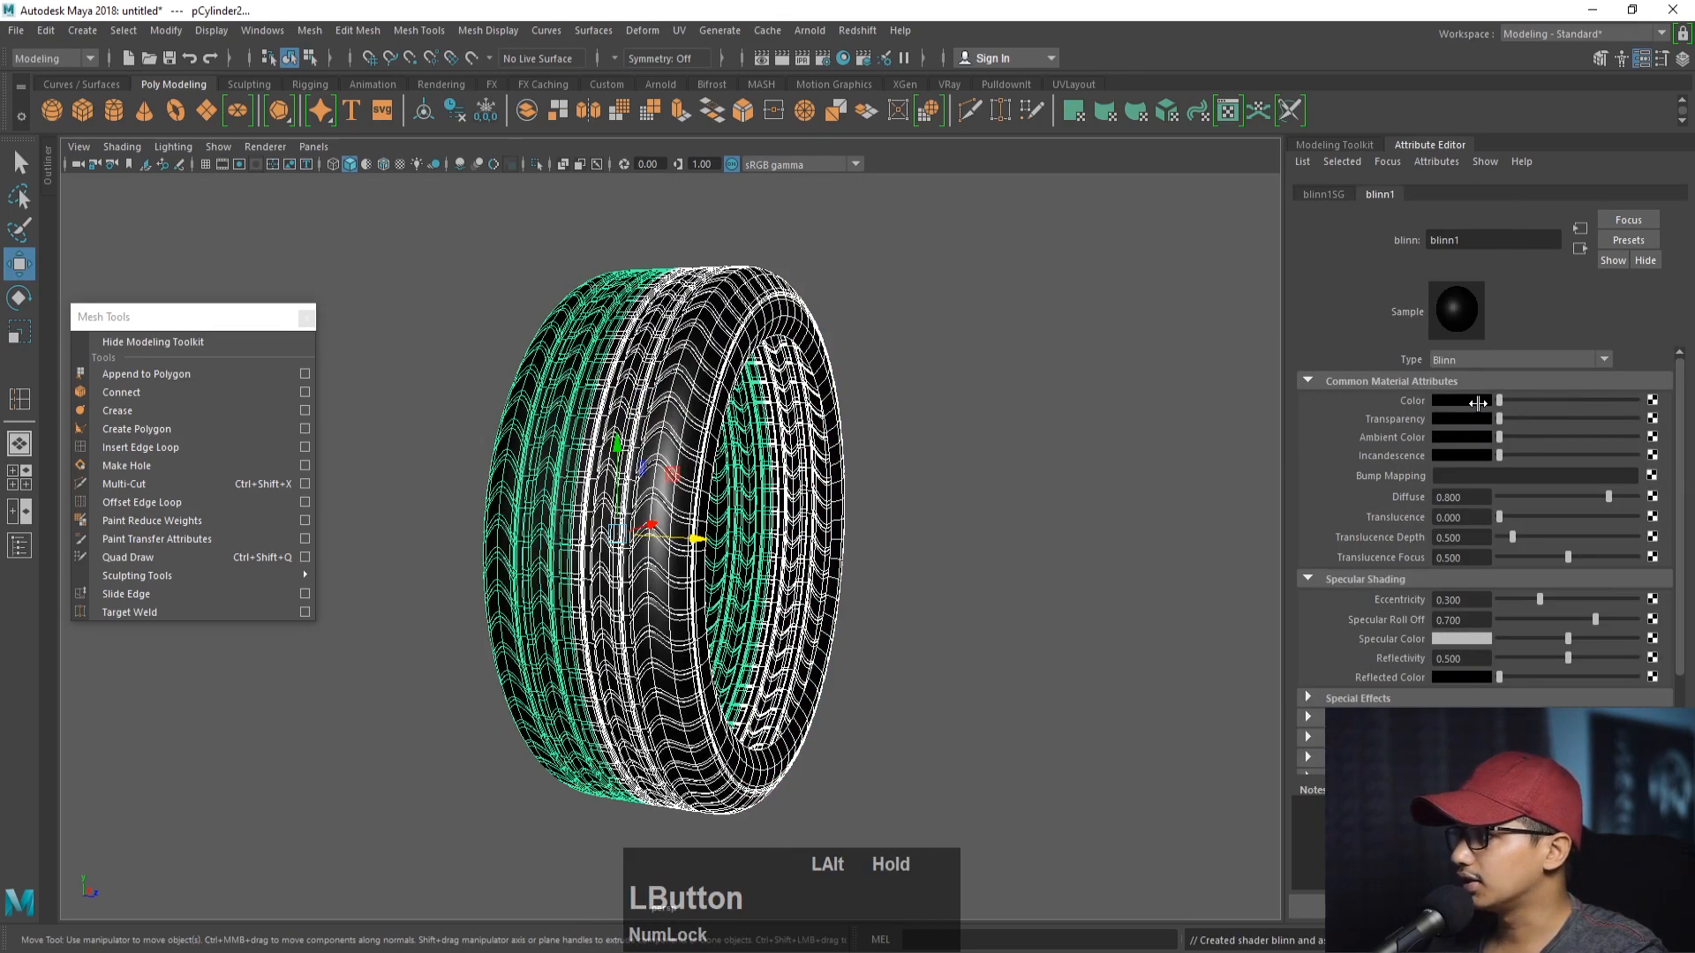
{"action": "left_click", "coordinate": [1084, 441]}
{"action": "left_click_drag", "start_coordinate": [1177, 458], "coordinate": [1087, 457], "text": "alt"}
- Lighten the colour of the tyre's blinn1 material to dark grey and view the deselected tyre
{"action": "left_click", "coordinate": [904, 341]}
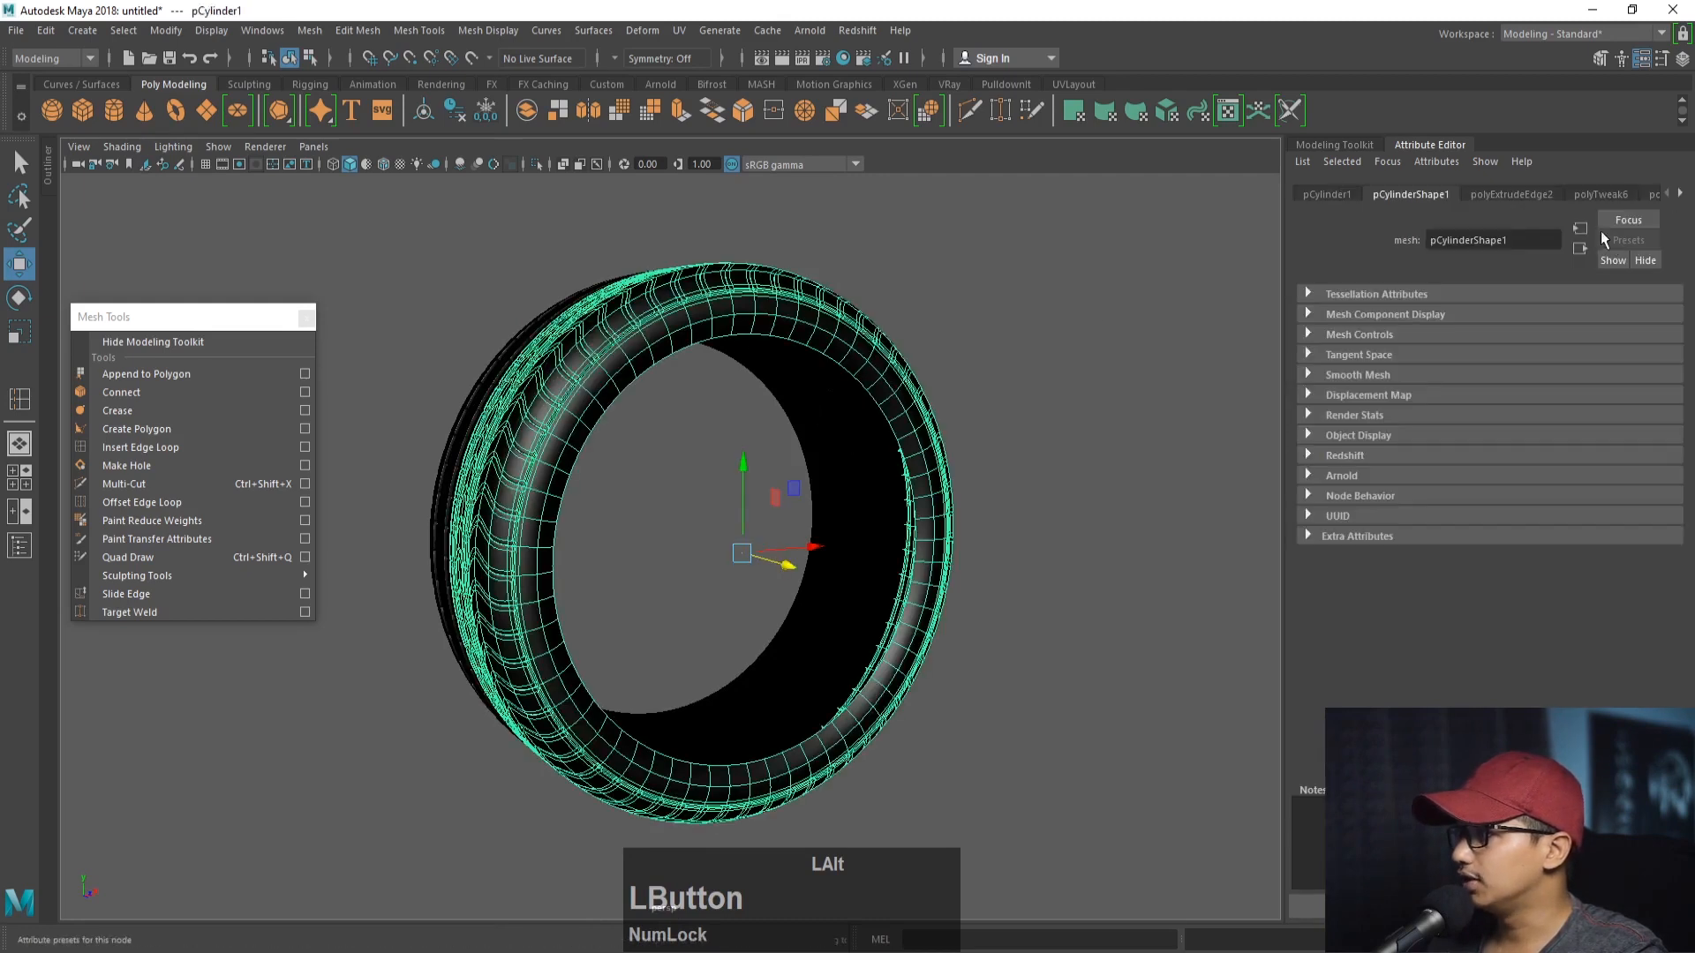
{"action": "left_click", "coordinate": [1680, 196]}
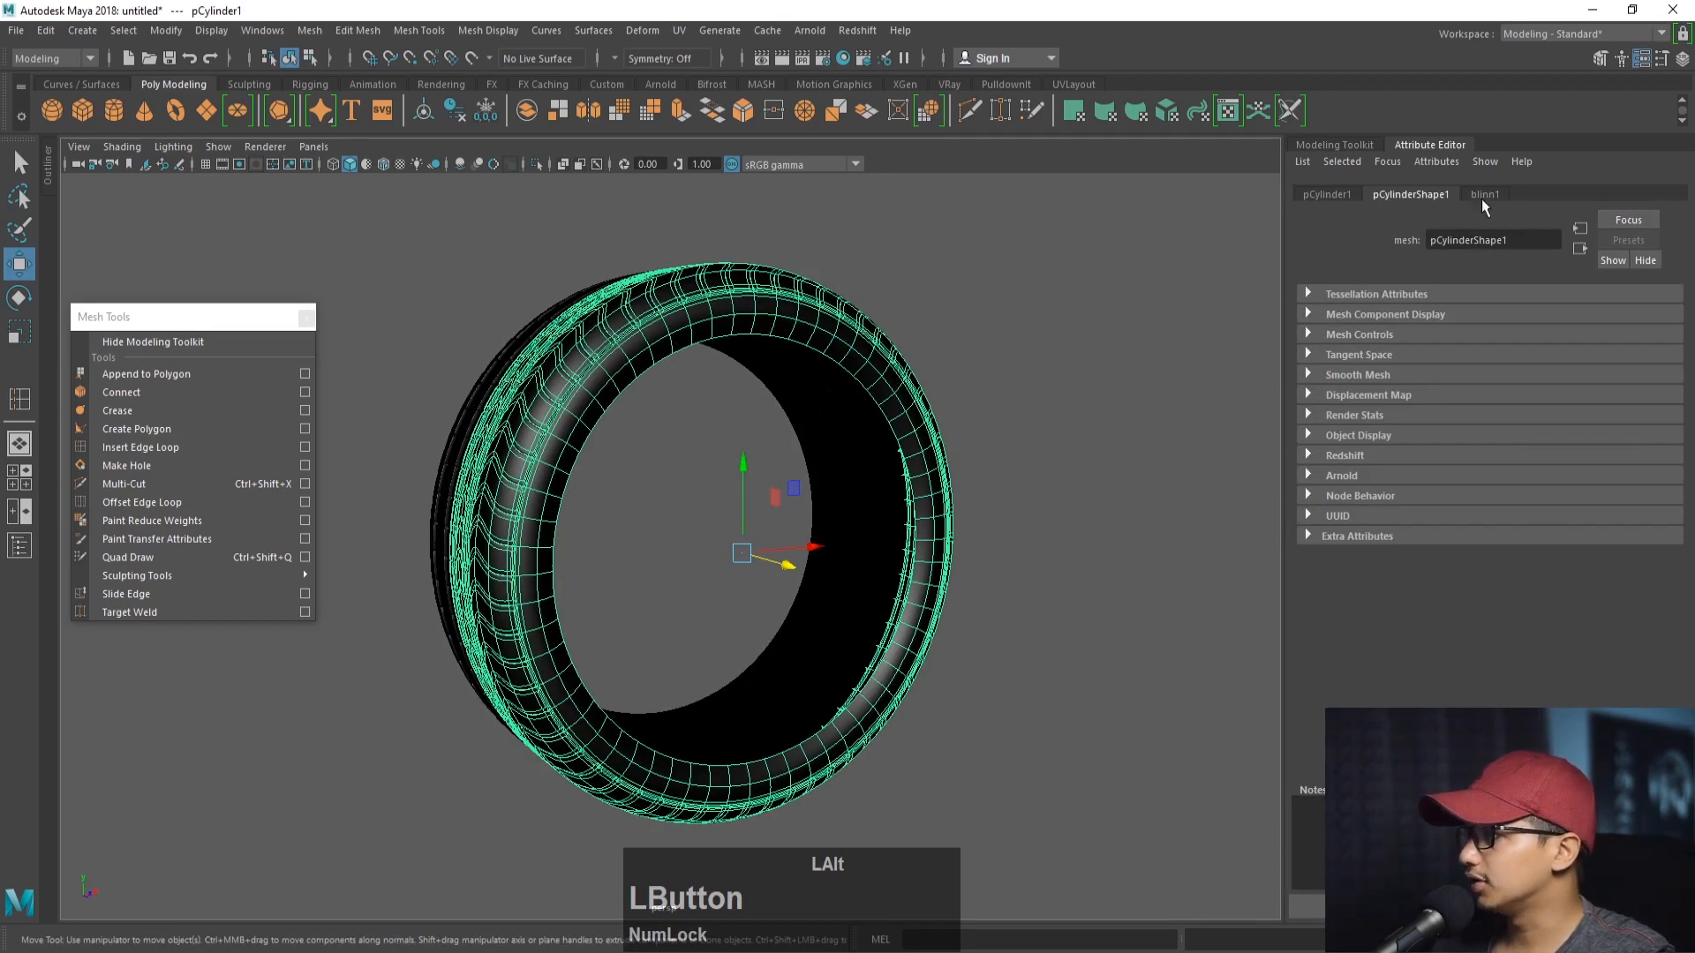
{"action": "left_click", "coordinate": [1483, 195]}
{"action": "left_click_drag", "start_coordinate": [1499, 400], "coordinate": [1510, 399]}
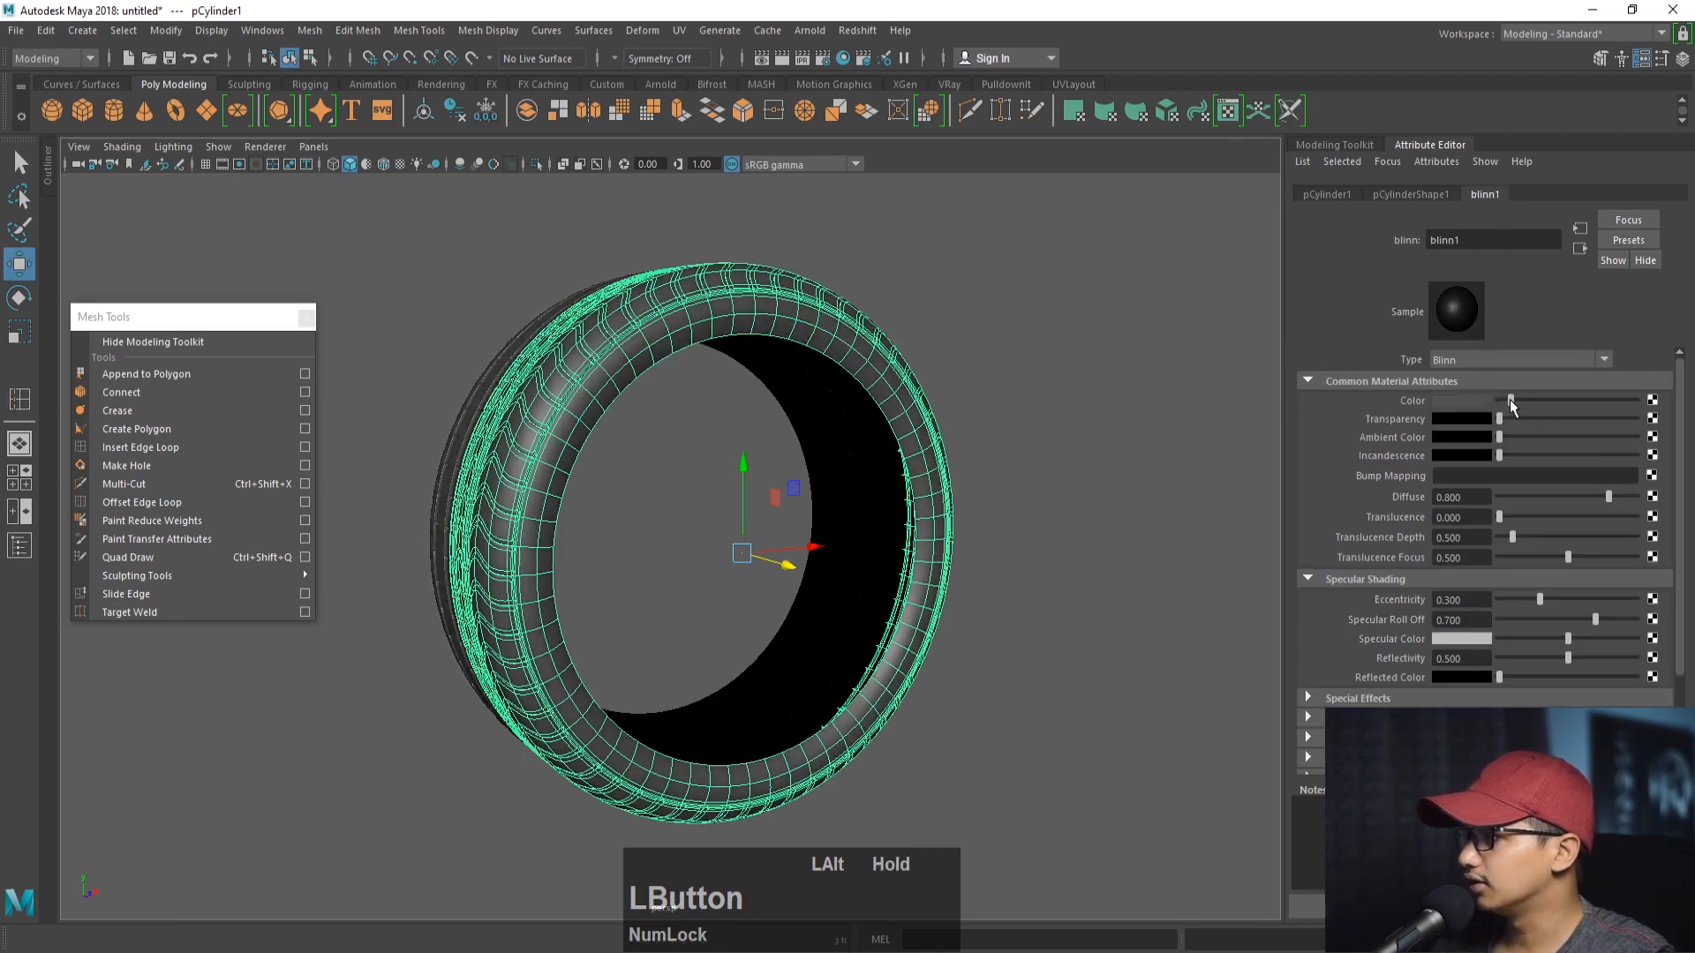
{"action": "left_click", "coordinate": [1090, 447]}
{"action": "left_click_drag", "start_coordinate": [1050, 461], "coordinate": [1145, 492], "text": "alt"}
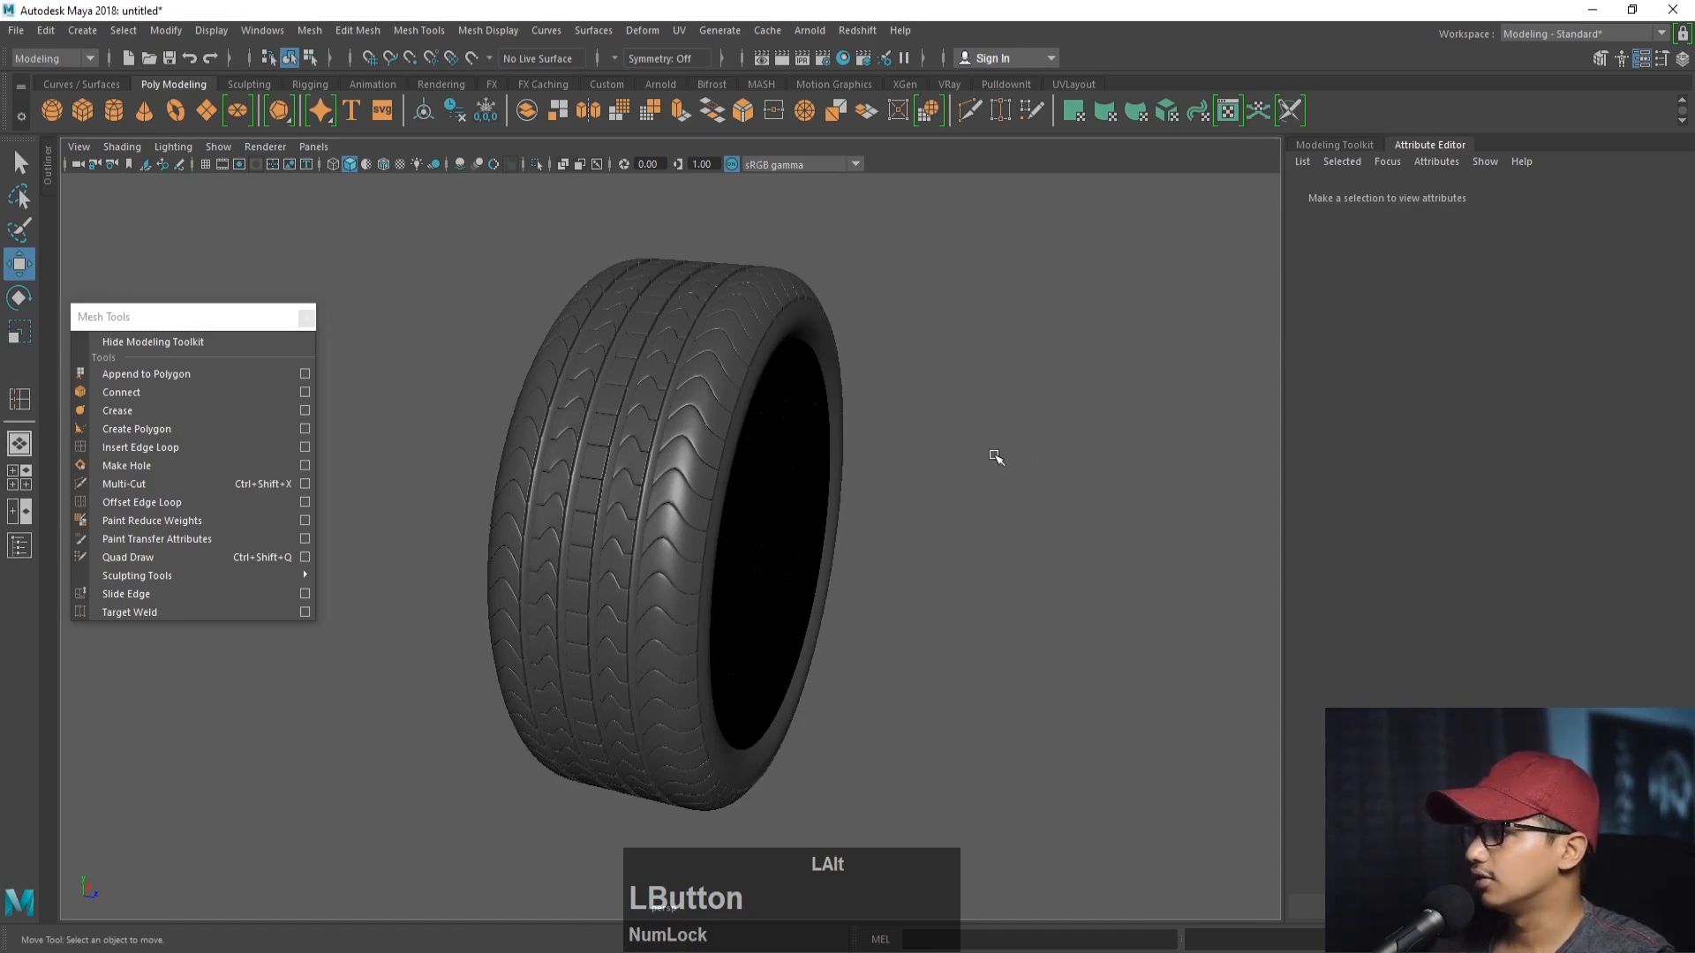
{"action": "middle_click_drag", "start_coordinate": [996, 455], "coordinate": [1077, 458], "text": "alt"}
- Select the original tyre half, switch it to unsmoothed display and inspect the tread near the centre seam
{"action": "left_click", "coordinate": [753, 472]}
{"action": "right_click_drag", "start_coordinate": [756, 458], "coordinate": [1036, 651], "text": "alt"}
{"action": "key", "text": "1"}
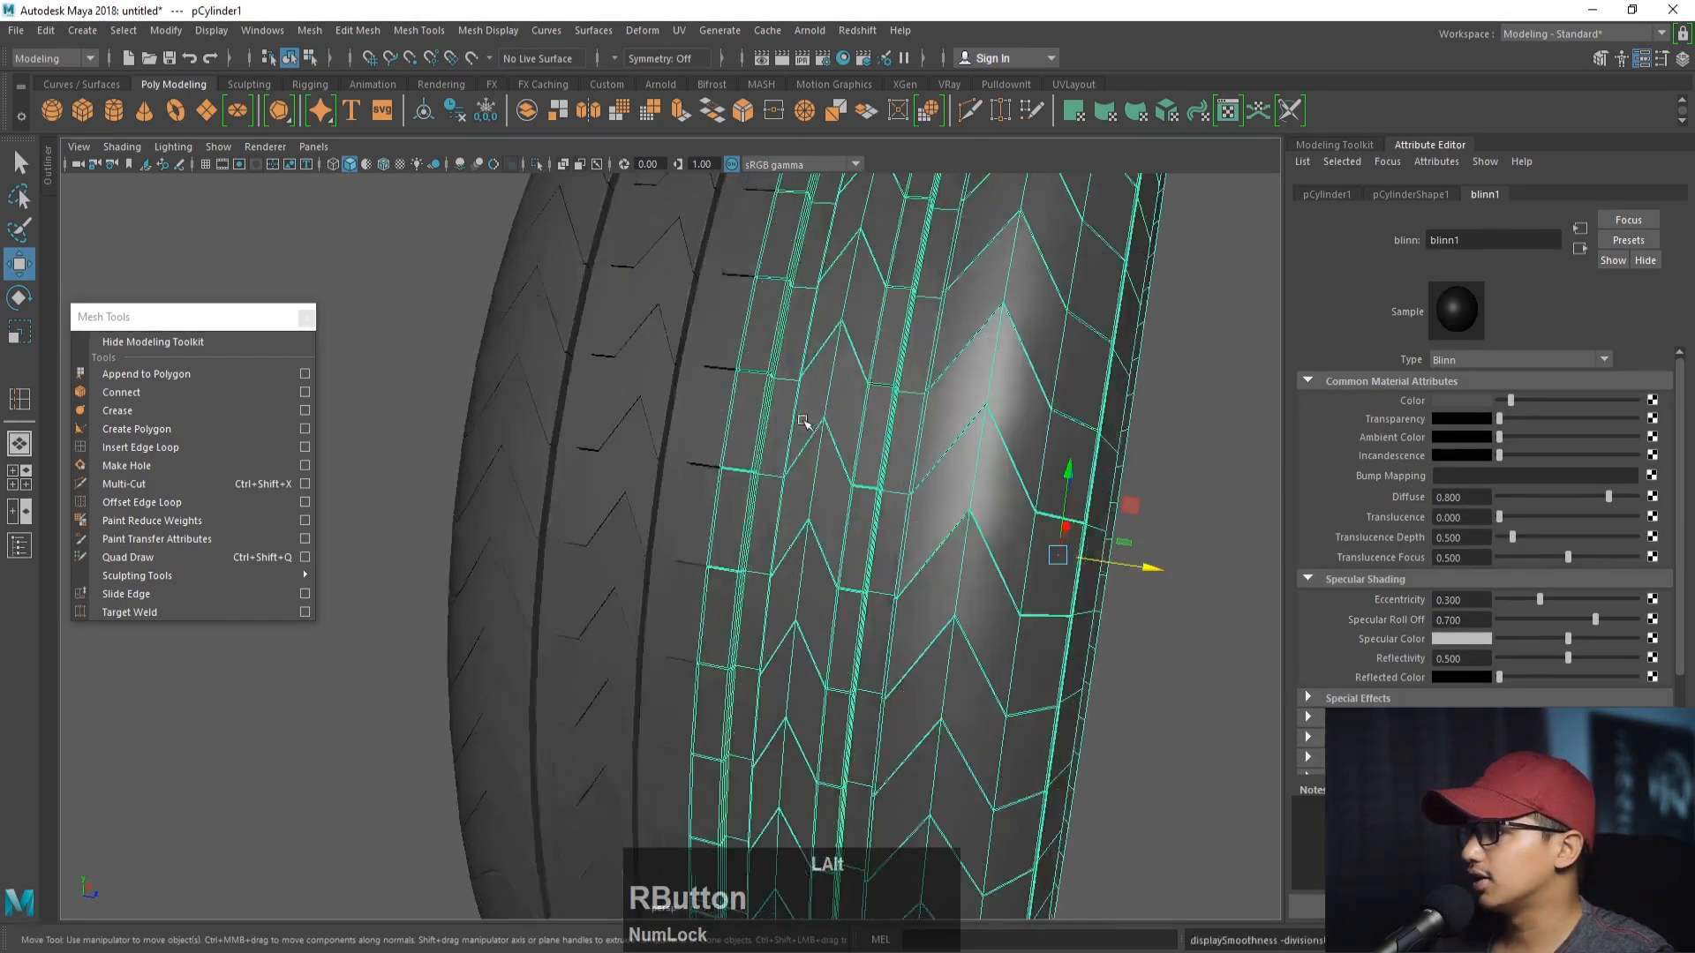
{"action": "left_click_drag", "start_coordinate": [782, 424], "coordinate": [803, 440], "text": "alt"}
{"action": "right_click_drag", "start_coordinate": [802, 440], "coordinate": [768, 485], "text": "alt"}
{"action": "middle_click_drag", "start_coordinate": [768, 486], "coordinate": [714, 521], "text": "alt"}
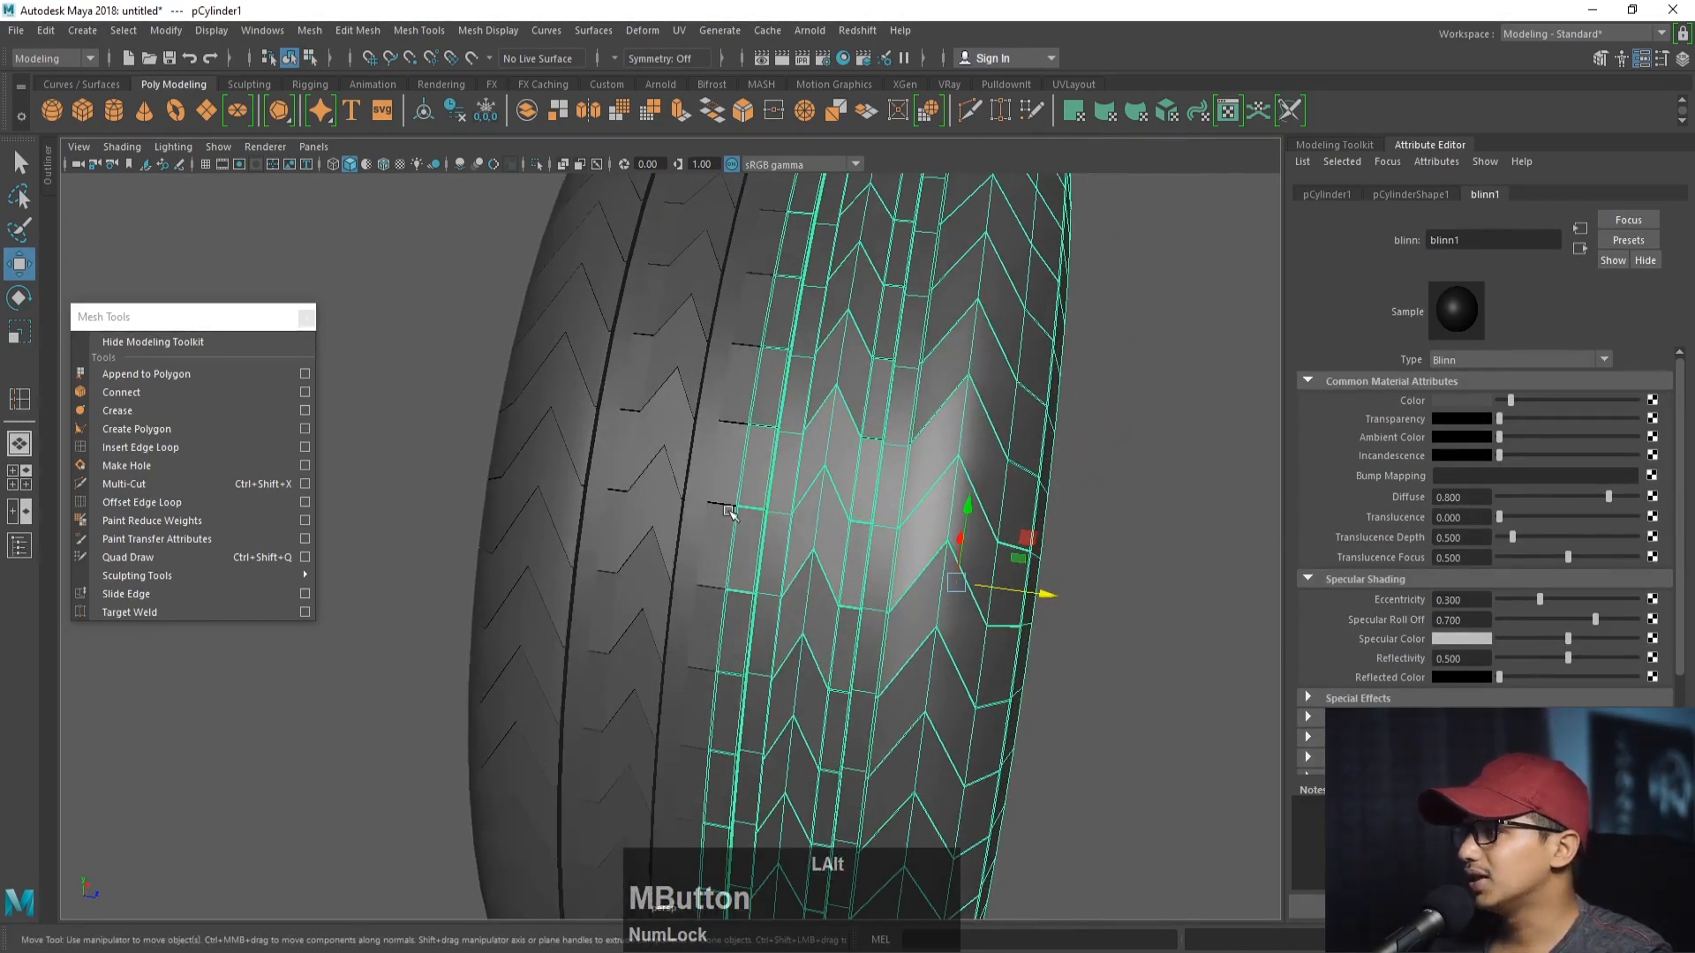
- Select both halves of the tyre, combine them into a single mesh, and clear the selection
{"action": "right_click_drag", "start_coordinate": [765, 467], "coordinate": [997, 547], "text": "alt"}
{"action": "middle_click_drag", "start_coordinate": [998, 547], "coordinate": [823, 590], "text": "alt"}
{"action": "key", "text": "1"}
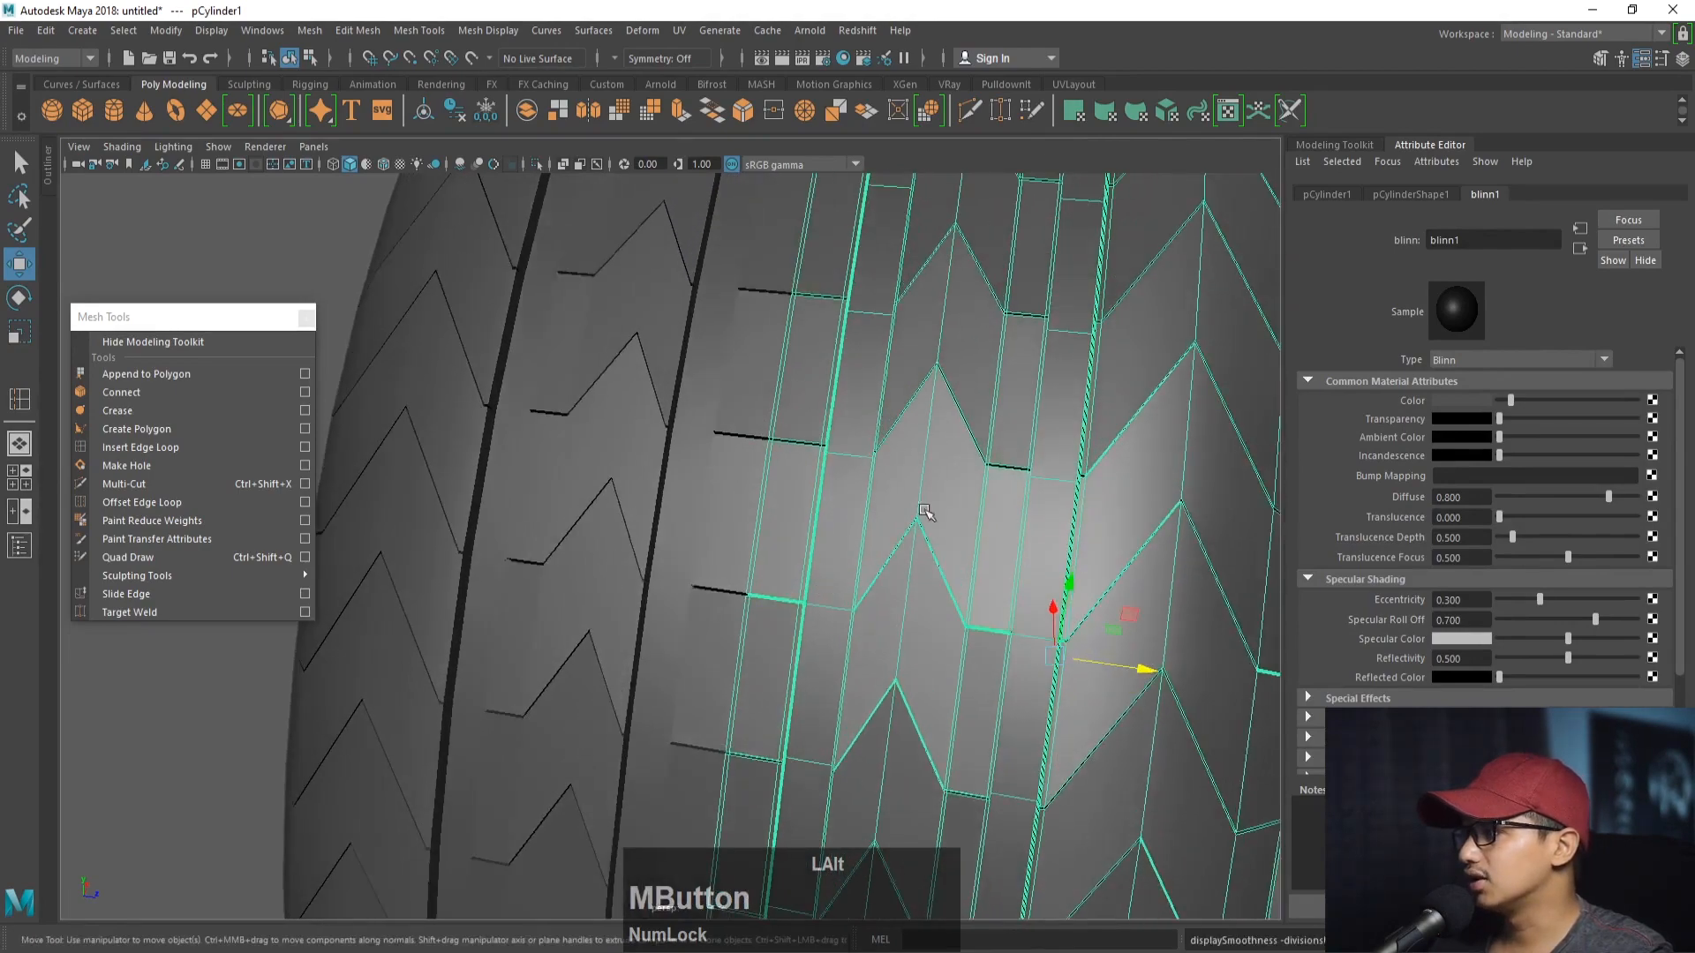
{"action": "right_click_drag", "start_coordinate": [924, 512], "coordinate": [821, 495], "text": "alt"}
{"action": "left_click_drag", "start_coordinate": [821, 494], "coordinate": [717, 431], "text": "alt"}
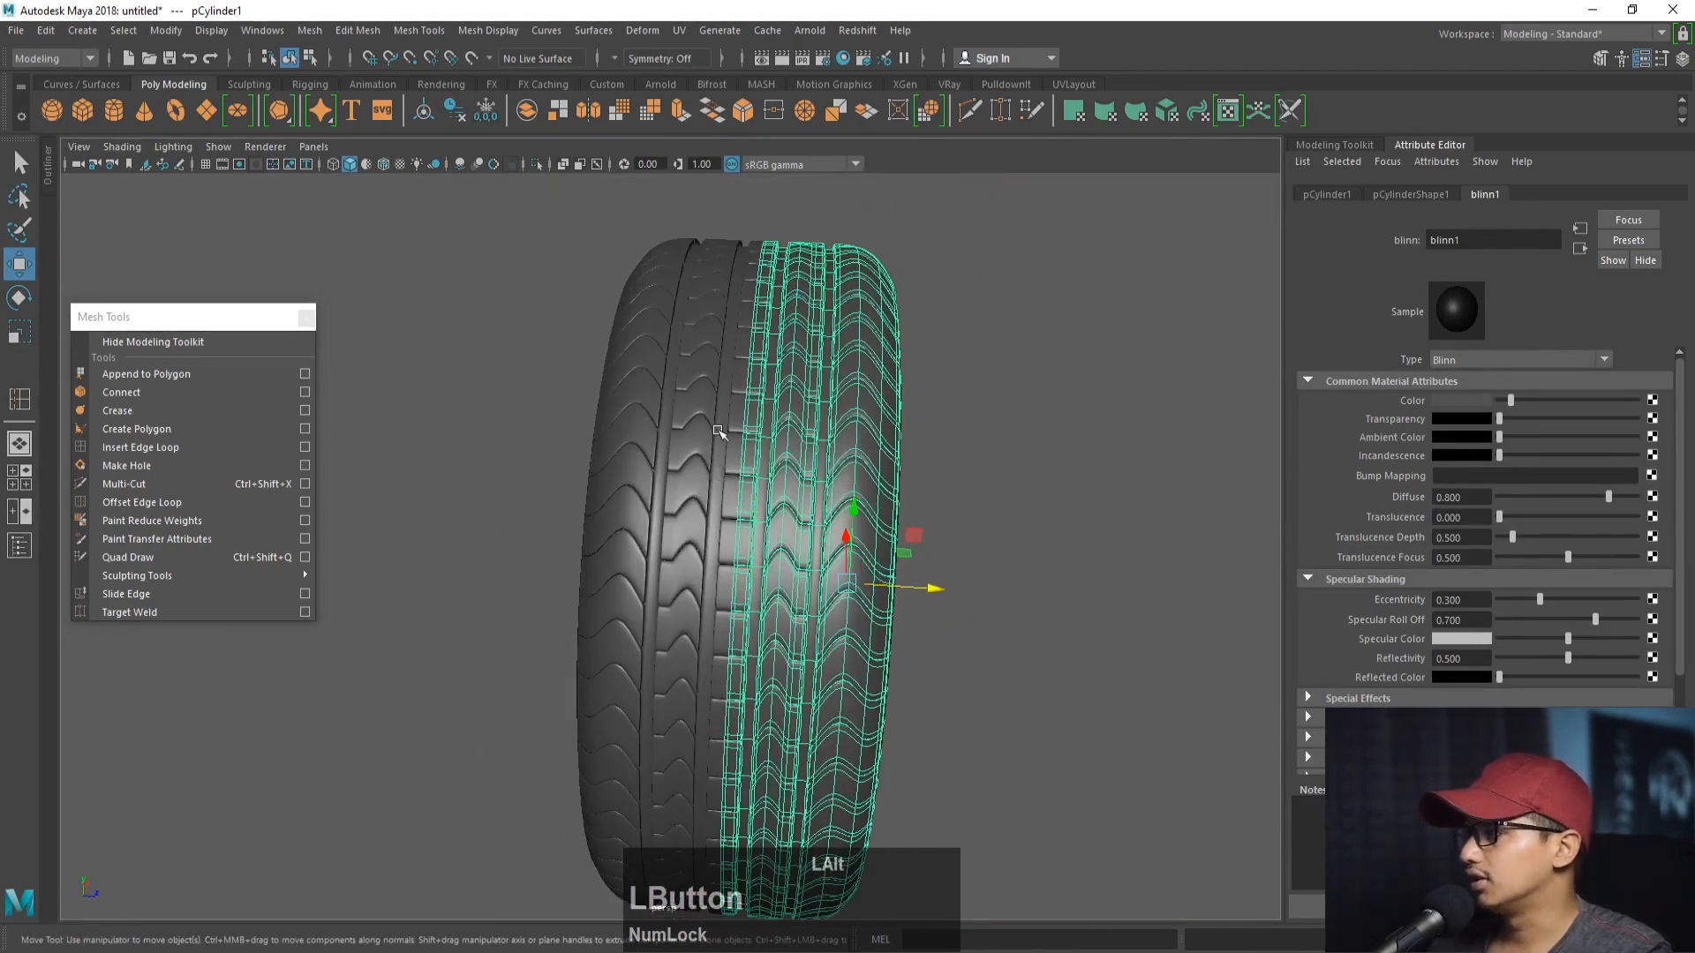
{"action": "right_click_drag", "start_coordinate": [867, 459], "coordinate": [808, 459], "text": "alt"}
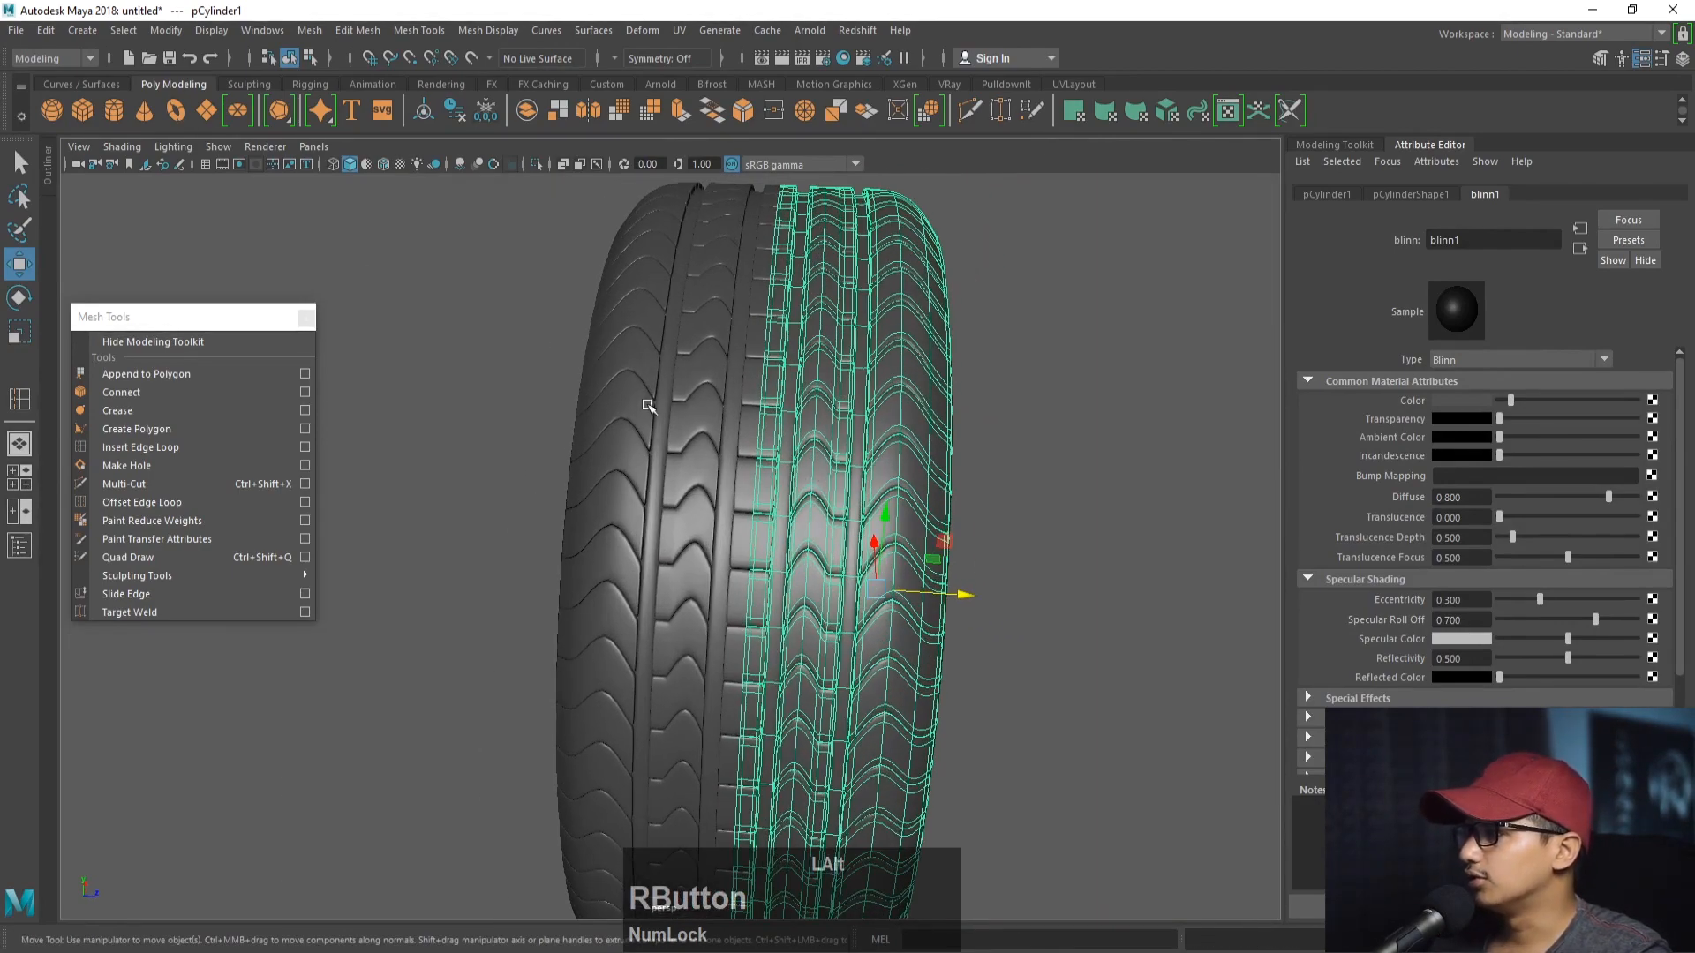
{"action": "left_click_drag", "start_coordinate": [681, 407], "coordinate": [926, 417]}
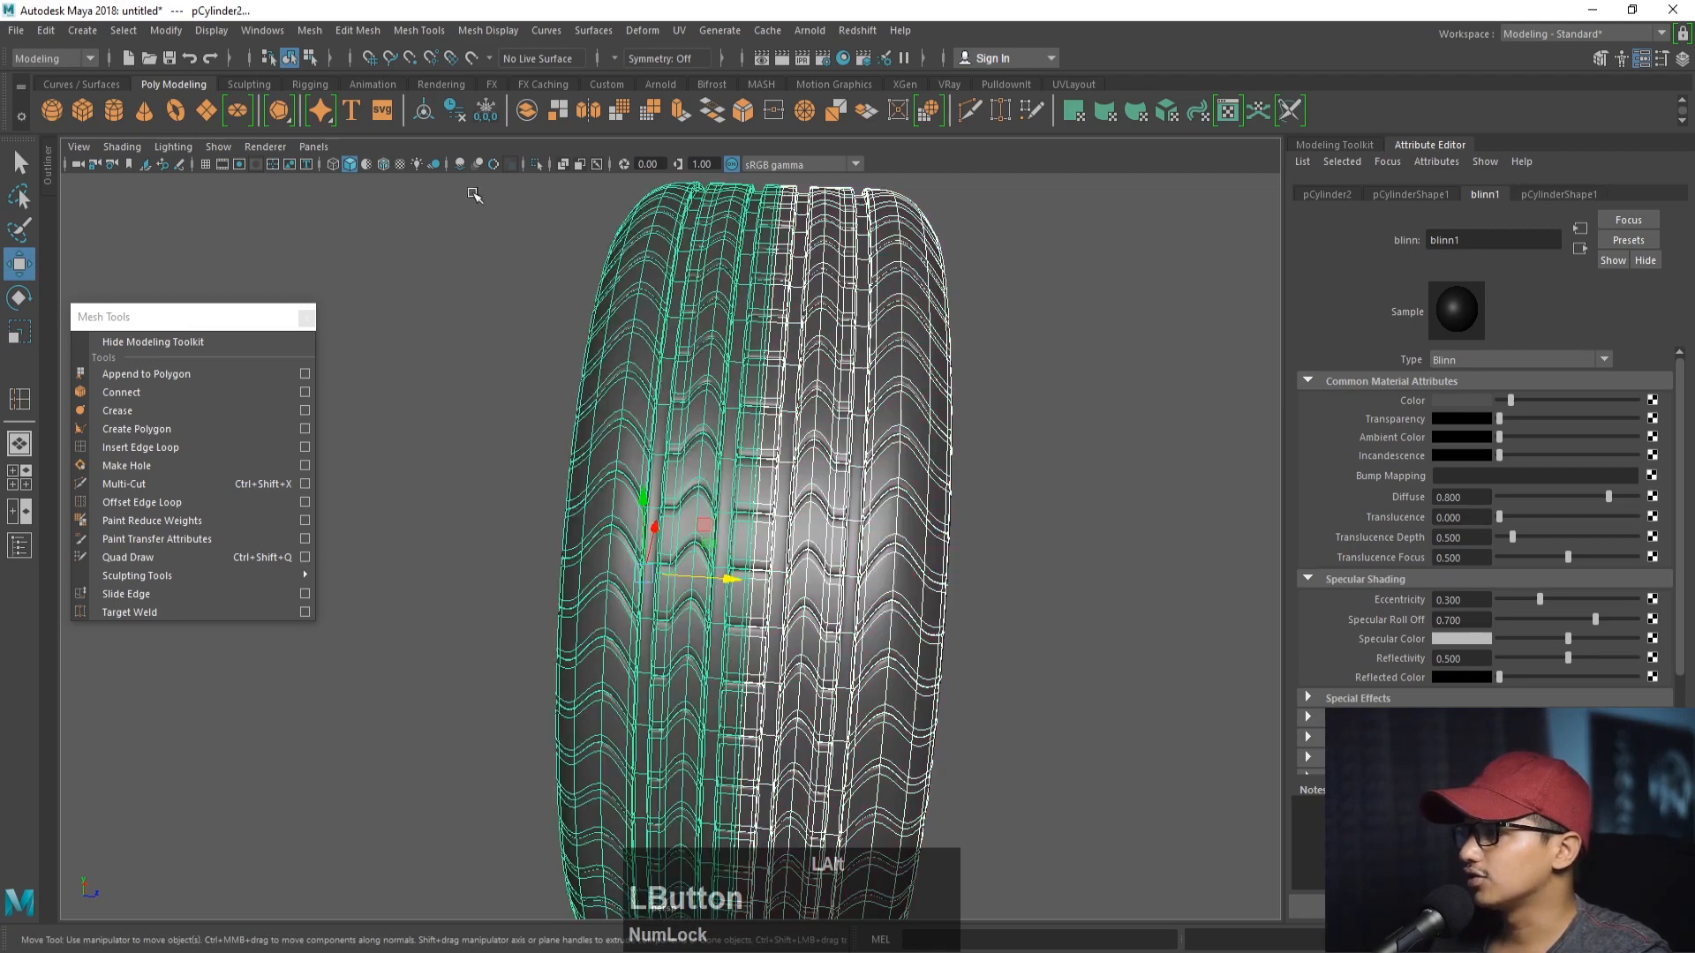
{"action": "left_click", "coordinate": [314, 32]}
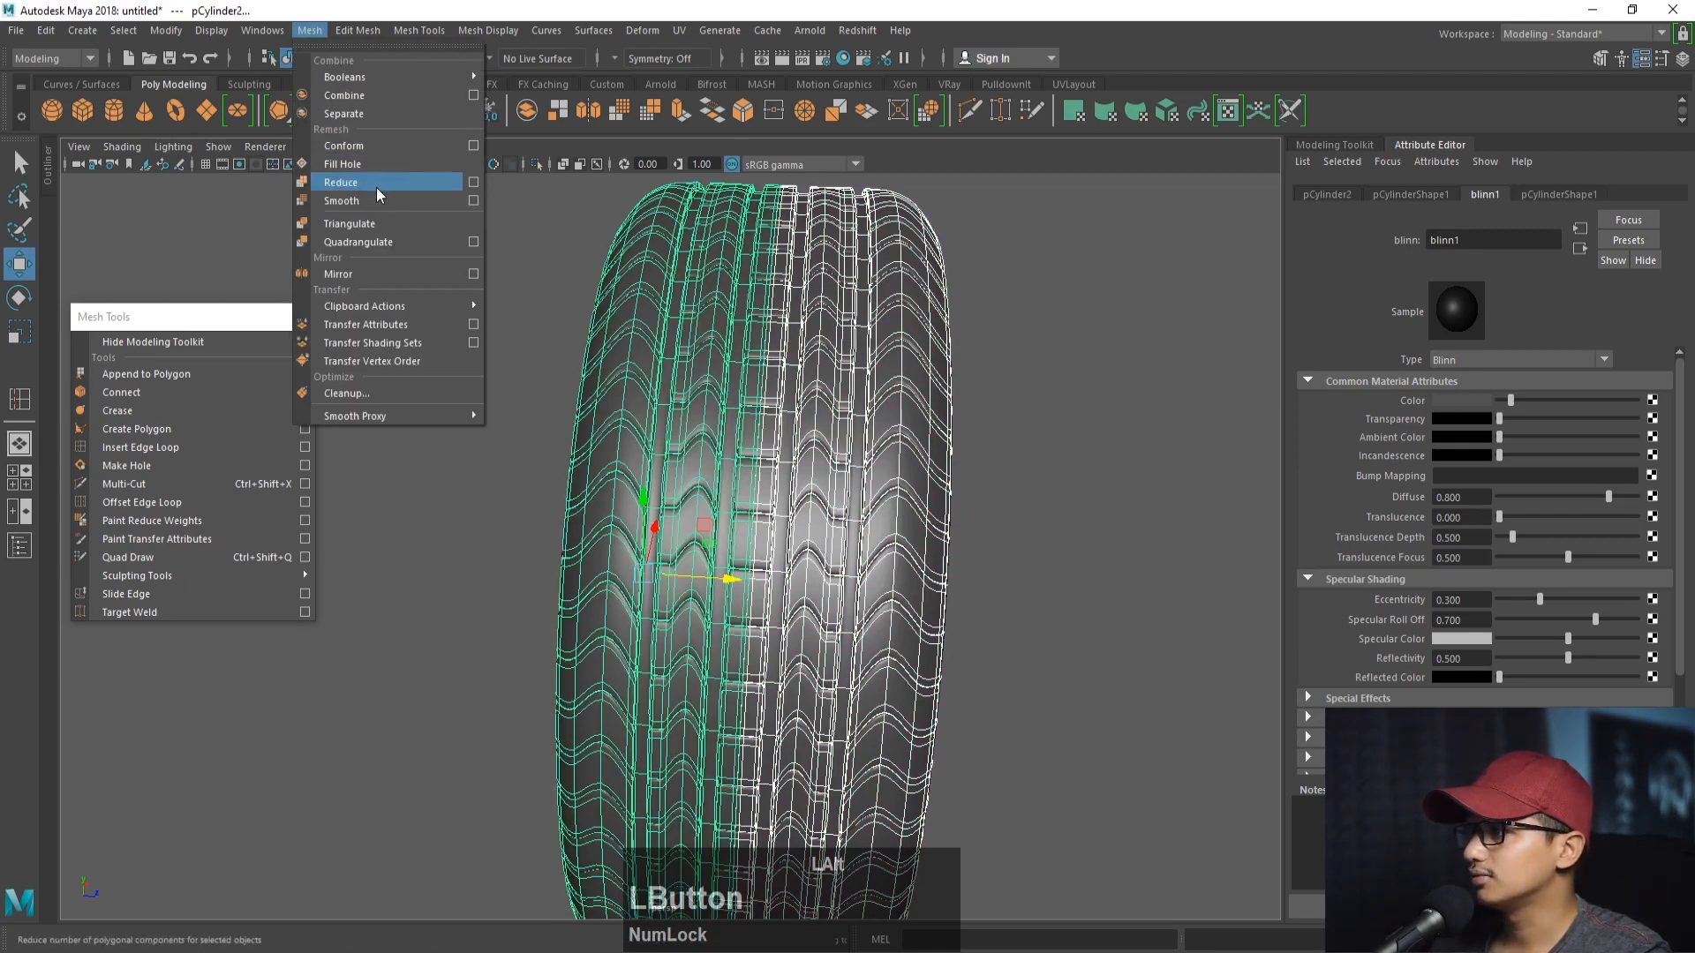
{"action": "left_click", "coordinate": [374, 99]}
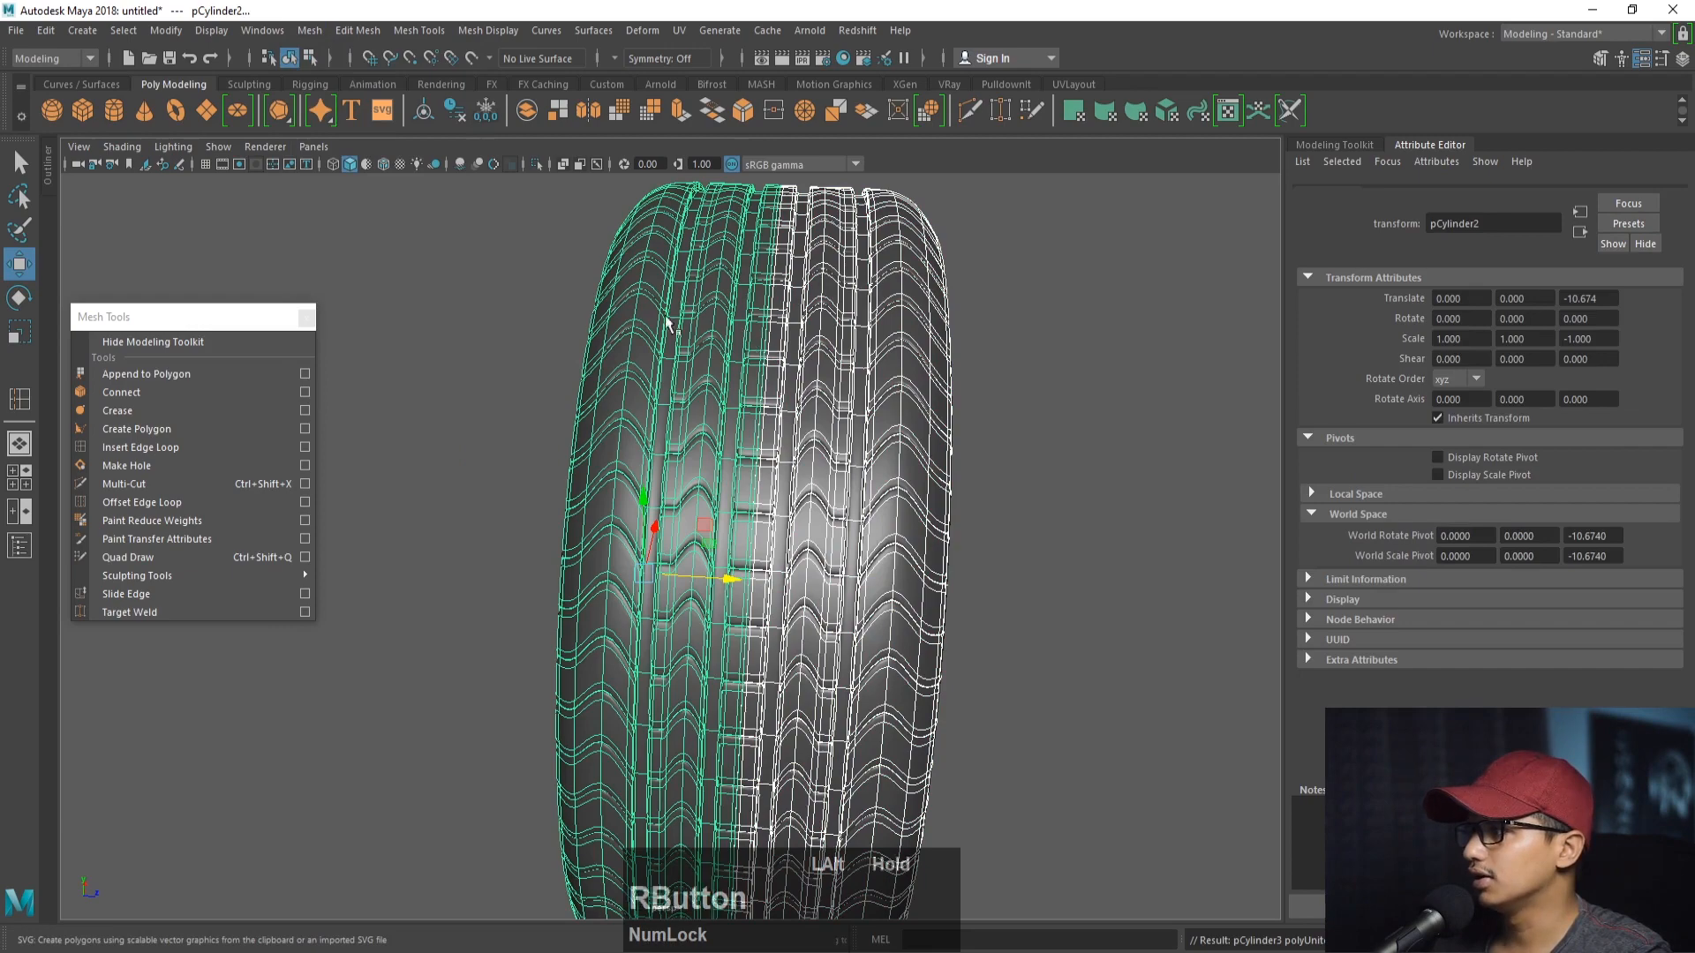
{"action": "right_click_drag", "start_coordinate": [665, 315], "coordinate": [786, 288], "text": "alt"}
{"action": "left_click", "coordinate": [931, 288]}
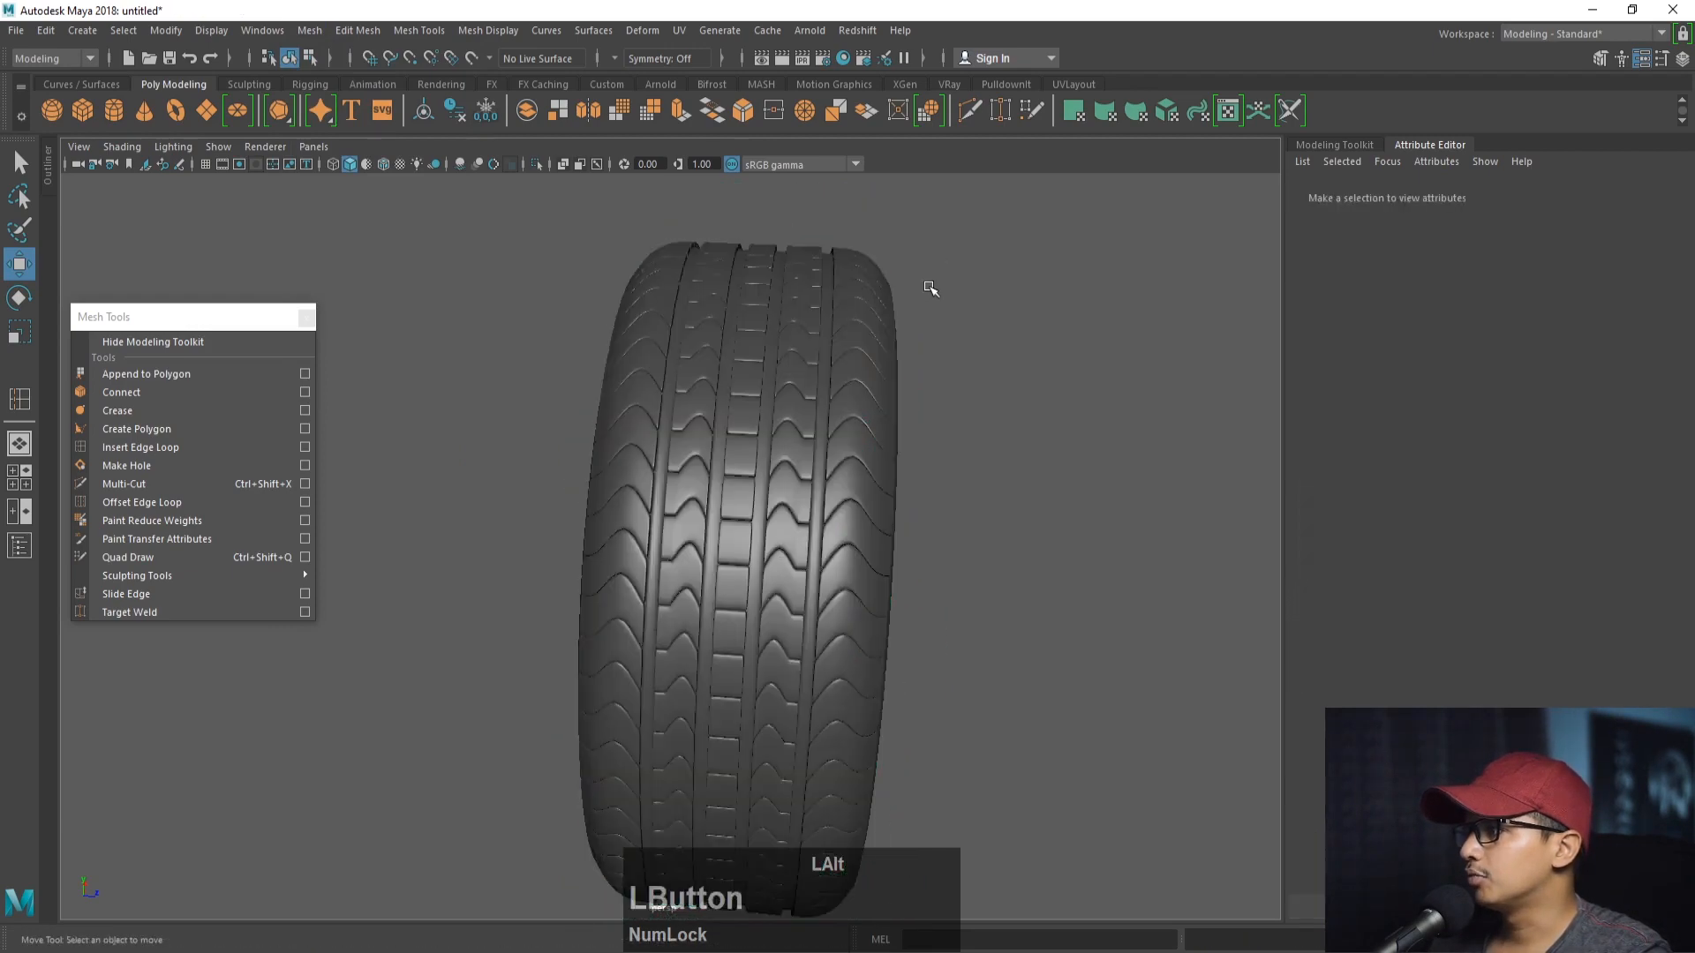
- Select the edge loop along the centre seam of the combined tyre's tread in the top view
{"action": "left_click_drag", "start_coordinate": [930, 288], "coordinate": [874, 341], "text": "alt"}
{"action": "left_click", "coordinate": [839, 347]}
{"action": "right_click_drag", "start_coordinate": [839, 347], "coordinate": [841, 399], "text": "alt"}
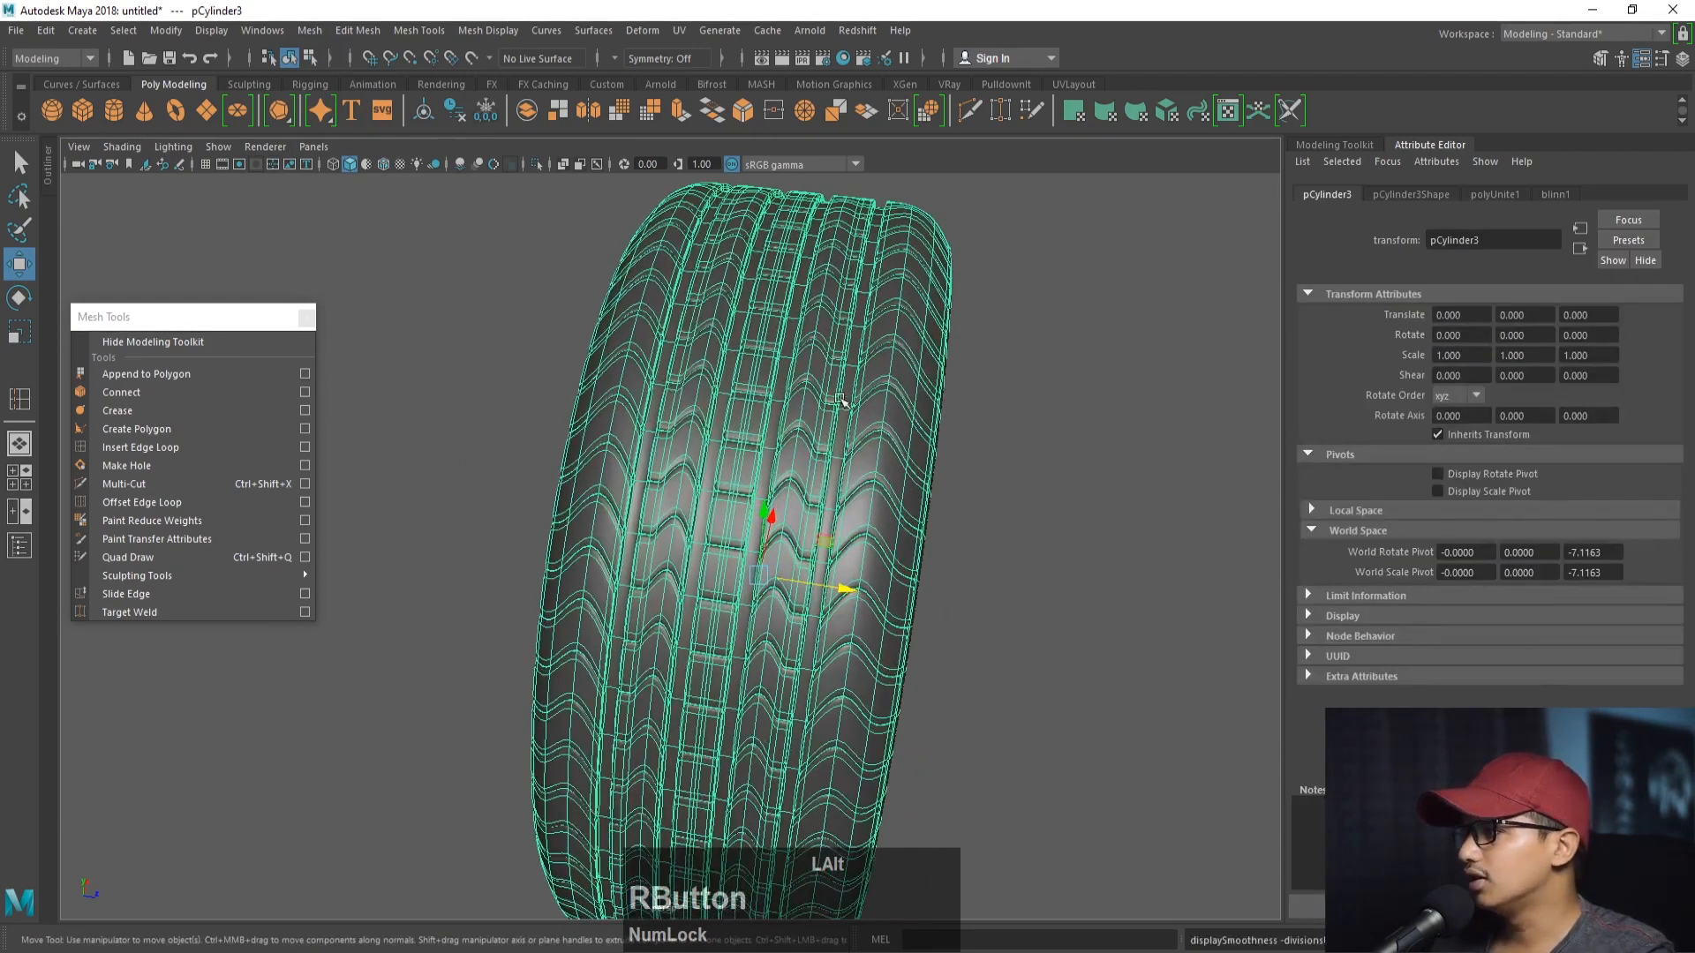
{"action": "key", "text": "space"}
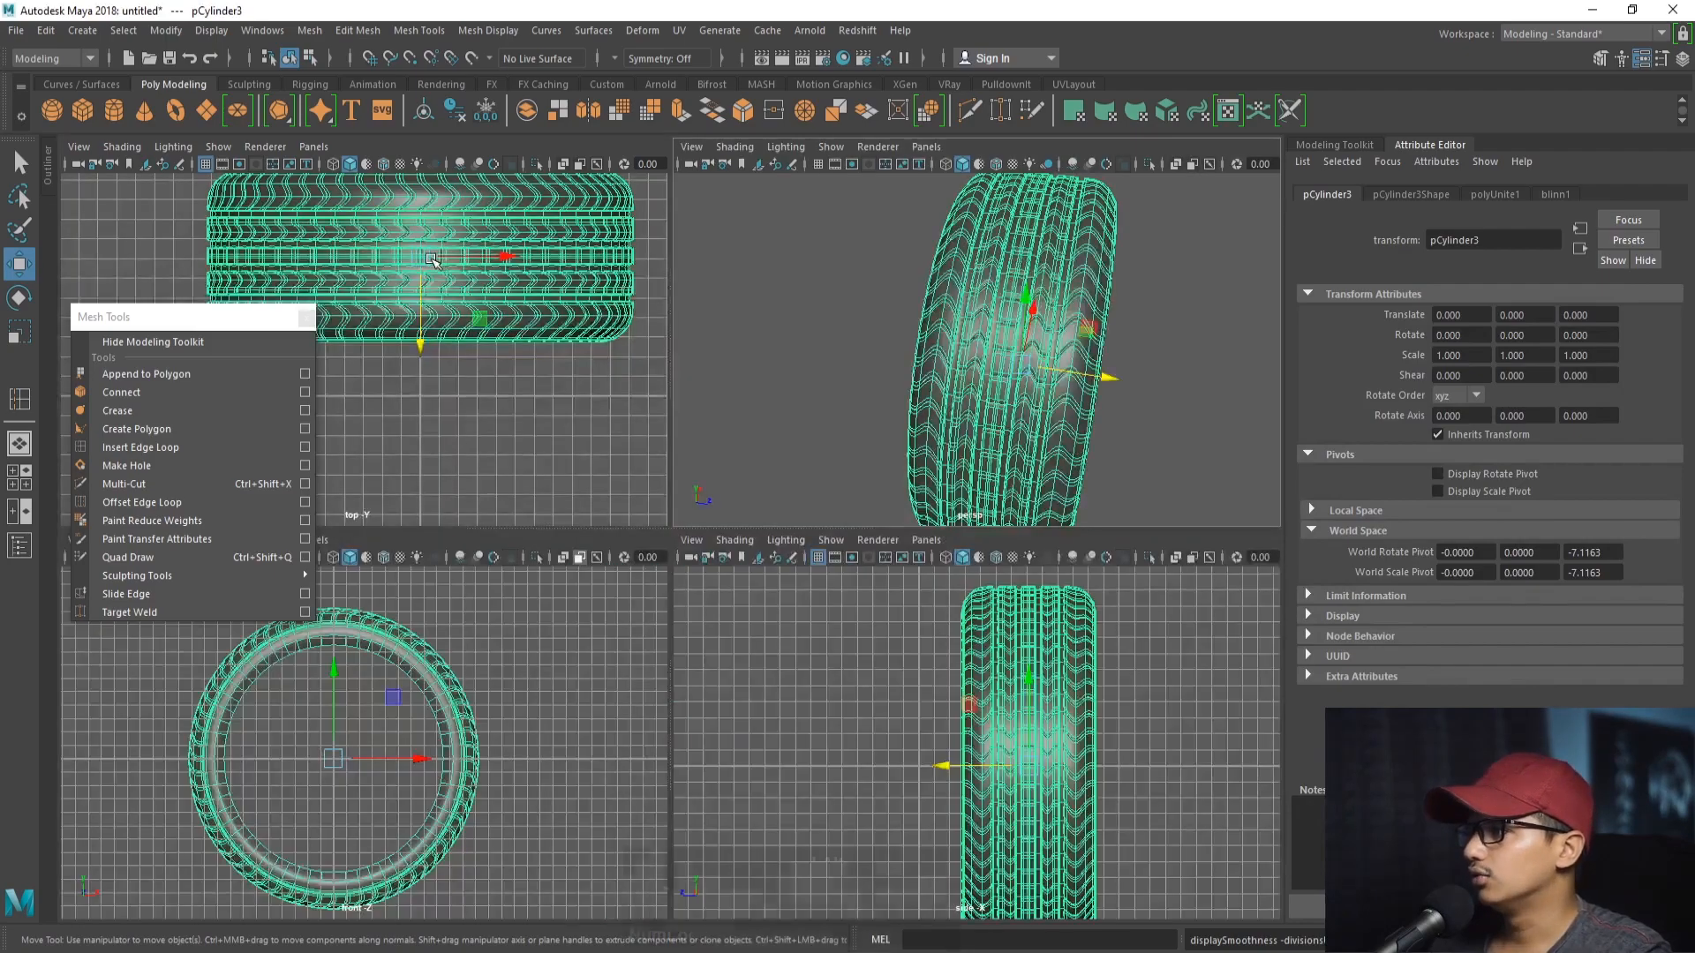
{"action": "key", "text": "space"}
{"action": "right_click_drag", "start_coordinate": [523, 359], "coordinate": [537, 333], "text": "alt"}
{"action": "middle_click_drag", "start_coordinate": [263, 244], "coordinate": [423, 348], "text": "alt"}
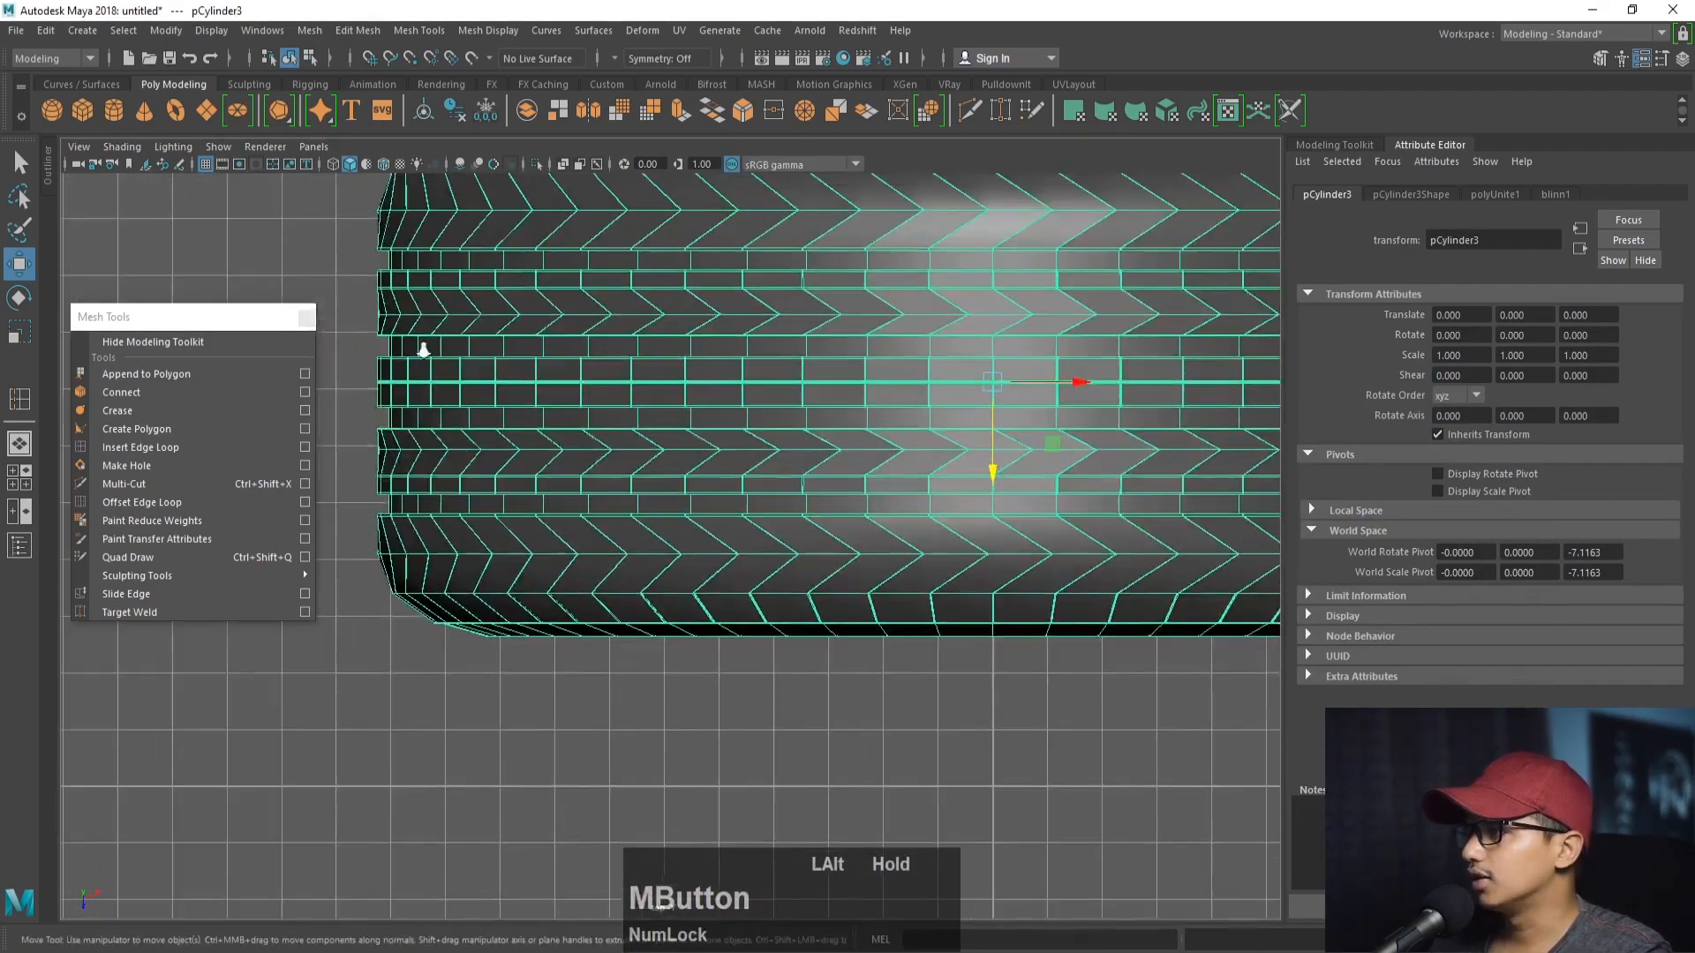
{"action": "right_click_drag", "start_coordinate": [424, 348], "coordinate": [521, 344], "text": "alt"}
{"action": "middle_click_drag", "start_coordinate": [468, 309], "coordinate": [834, 517], "text": "alt"}
{"action": "right_click_drag", "start_coordinate": [638, 447], "coordinate": [741, 442], "text": "alt"}
{"action": "right_click_drag", "start_coordinate": [596, 404], "coordinate": [606, 462], "text": "alt"}
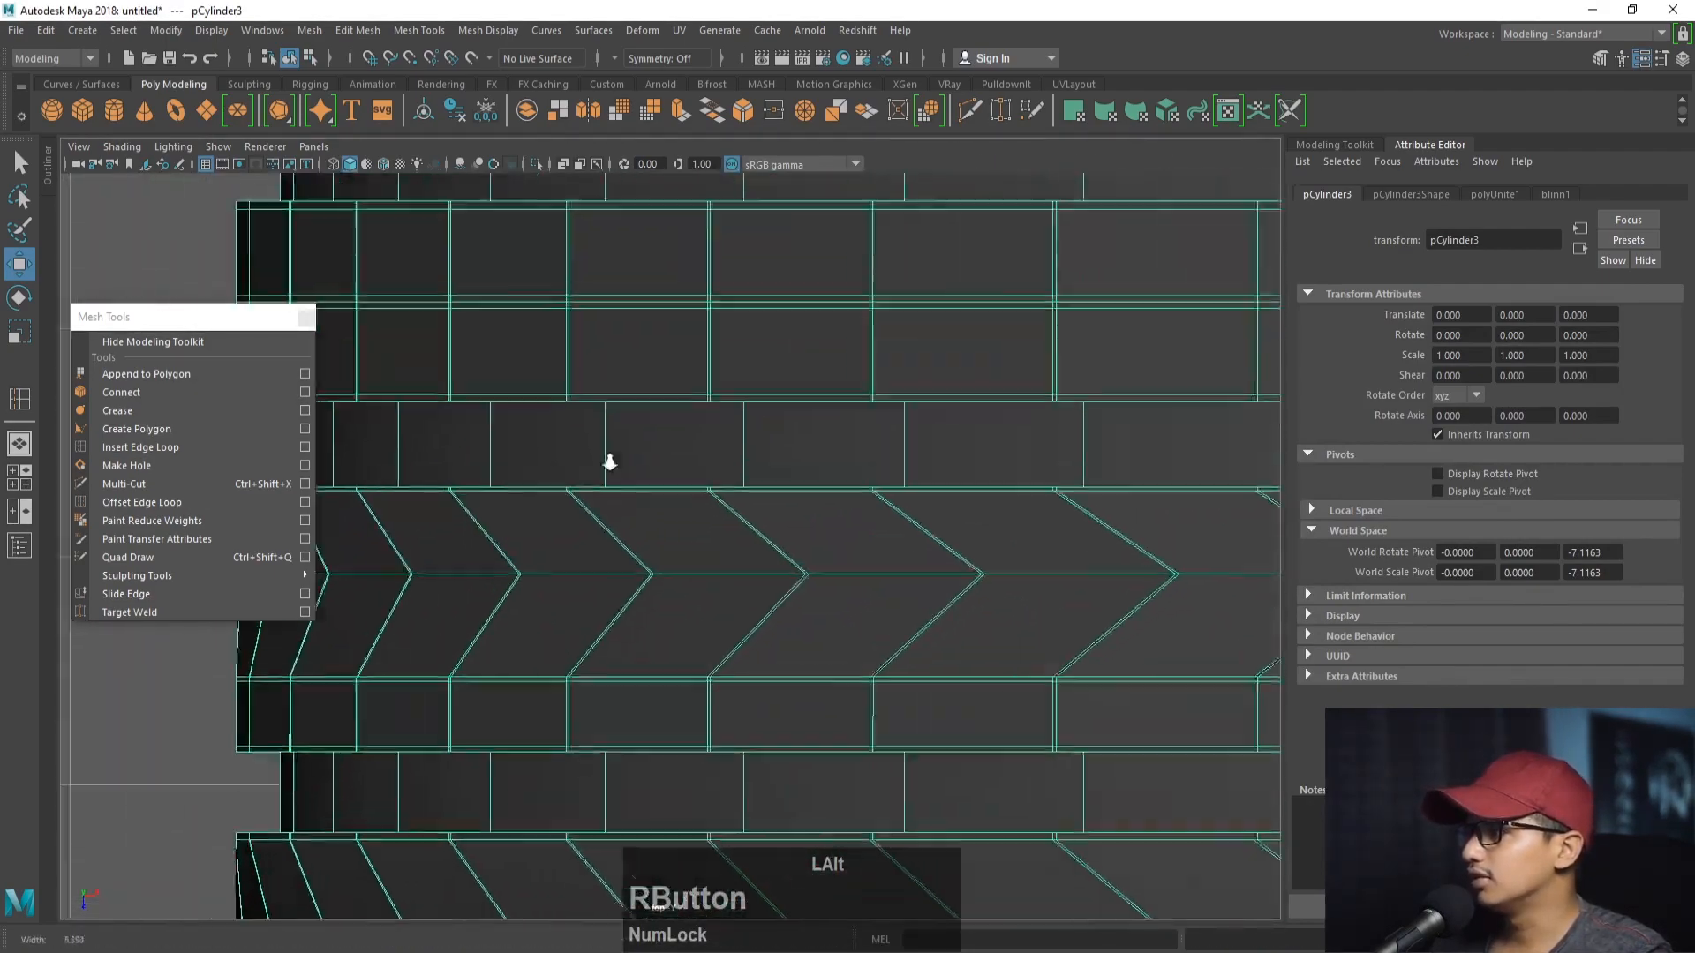
{"action": "middle_click_drag", "start_coordinate": [605, 462], "coordinate": [726, 462], "text": "alt"}
{"action": "mouse_move", "coordinate": [422, 356]}
{"action": "right_mouse_down"}
{"action": "mouse_move", "coordinate": [353, 381]}
{"action": "mouse_move", "coordinate": [351, 360]}
{"action": "mouse_move", "coordinate": [436, 347]}
{"action": "right_mouse_up"}
{"action": "left_click", "coordinate": [428, 355]}
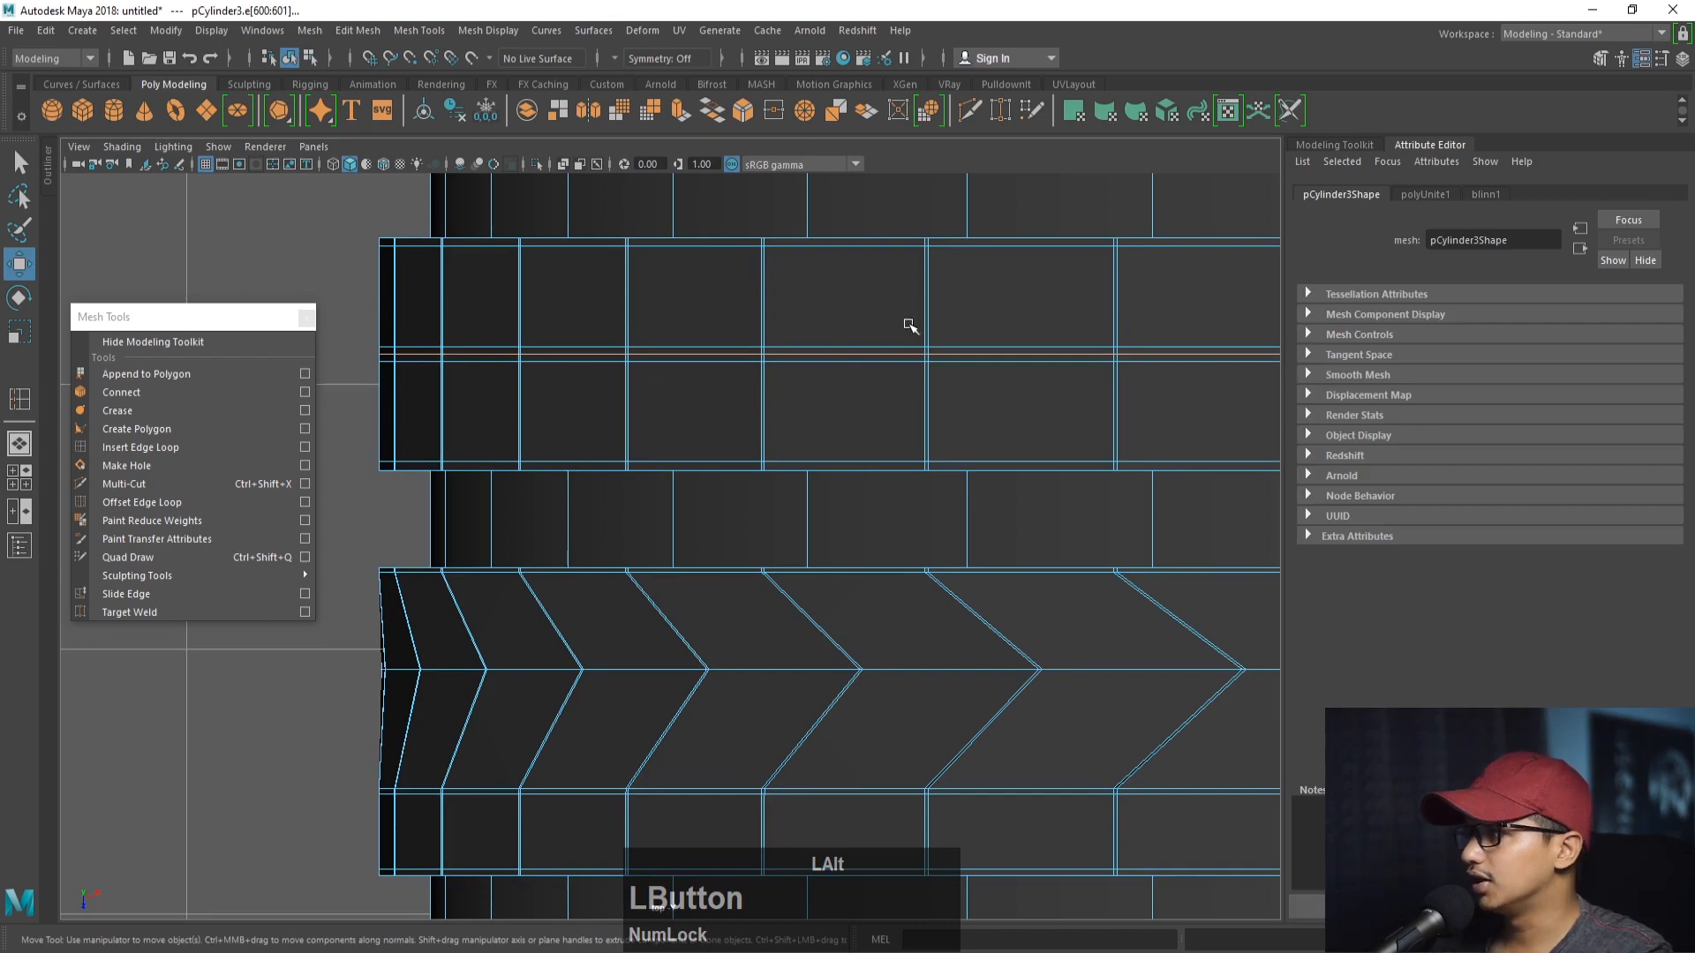
- Convert the seam edges to vertices, merge them, and return the tyre to object mode with smooth preview
{"action": "key", "text": "space"}
{"action": "key", "text": "space"}
{"action": "right_click_drag", "start_coordinate": [966, 384], "coordinate": [1004, 425], "text": "alt"}
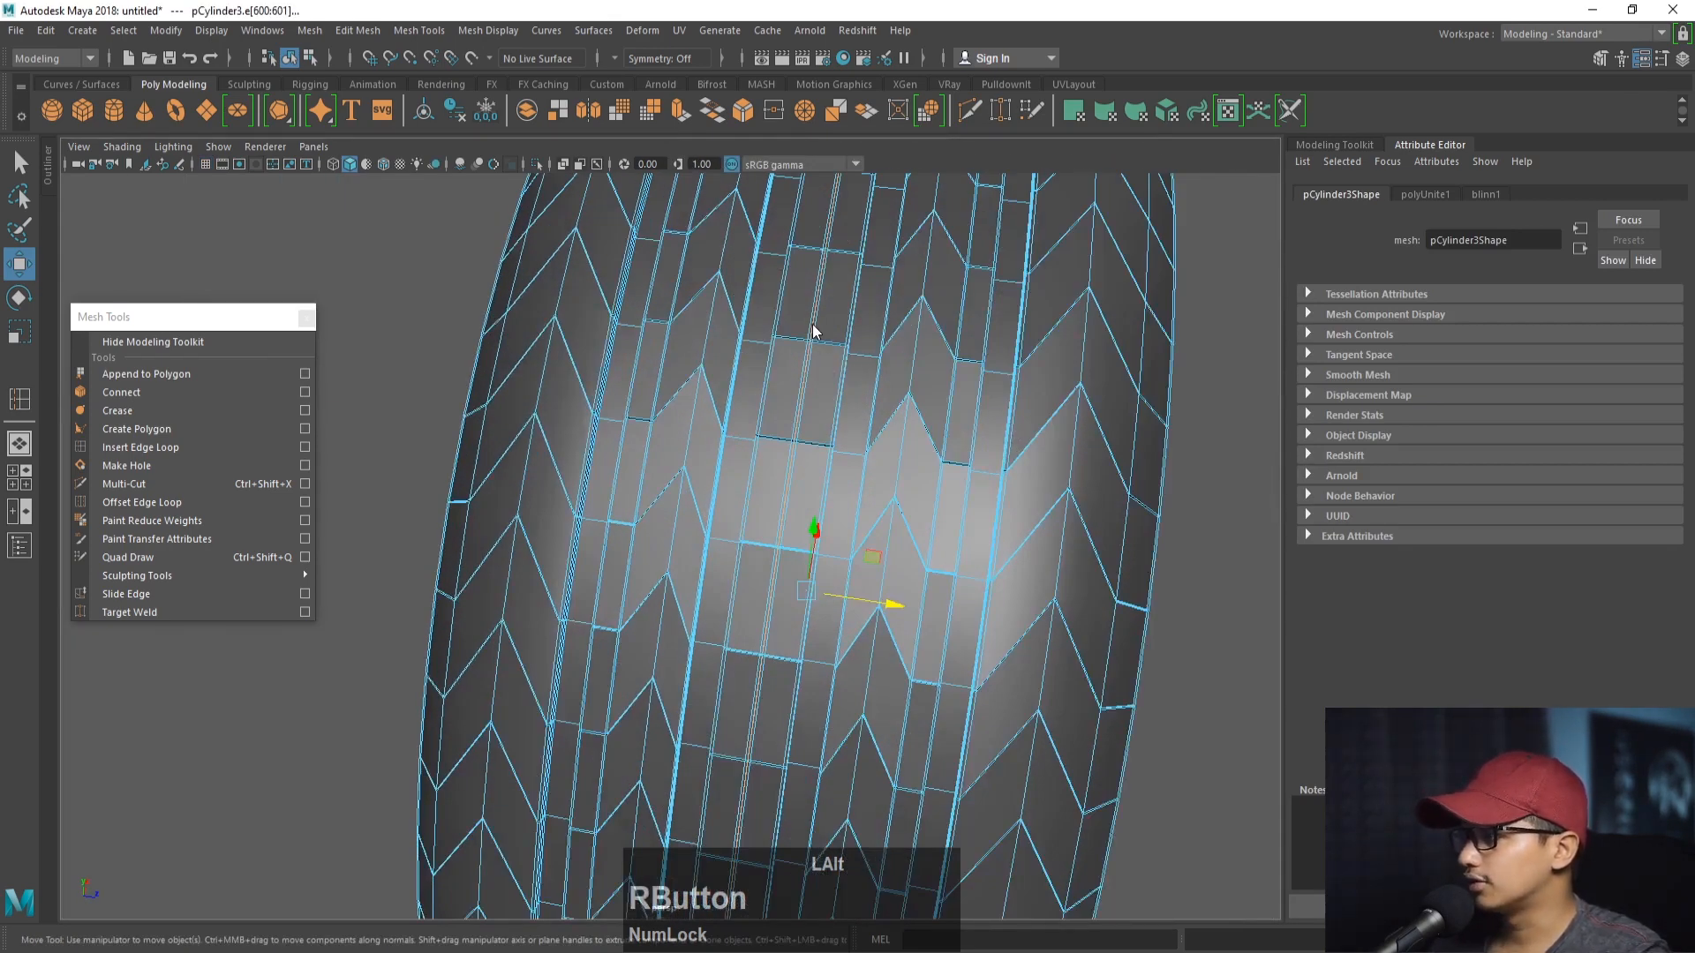
{"action": "right_click_drag", "start_coordinate": [813, 330], "coordinate": [813, 330], "text": "ctrl"}
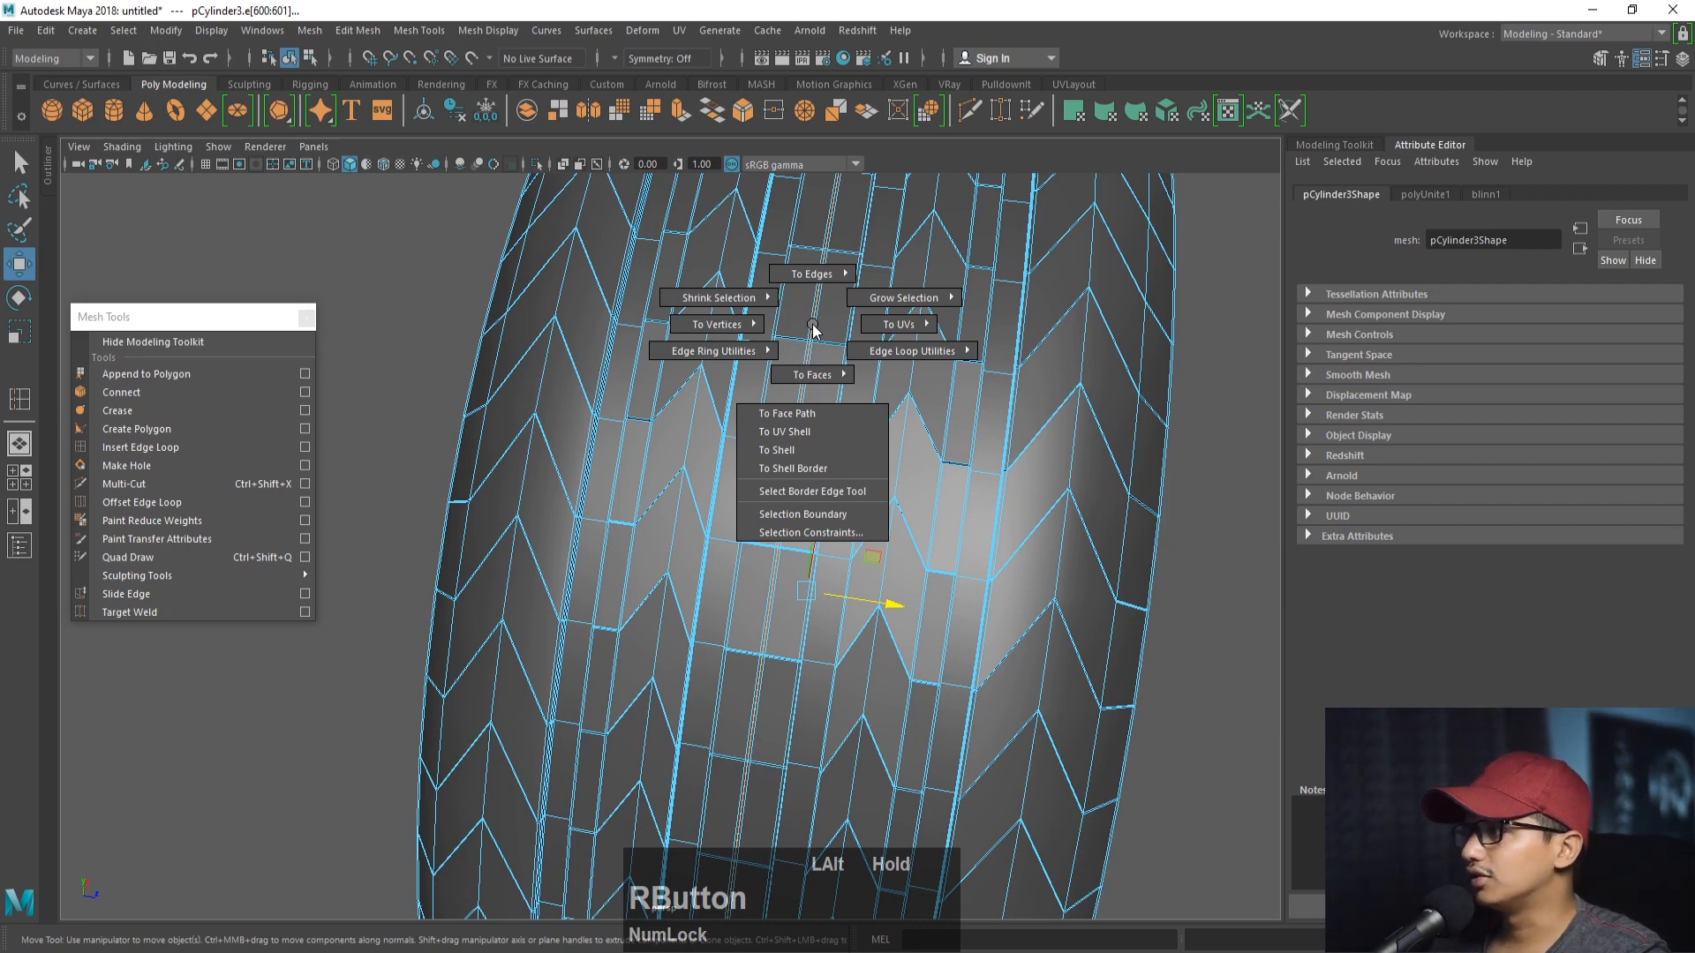
{"action": "right_click_drag", "start_coordinate": [813, 330], "coordinate": [706, 314], "text": "ctrl"}
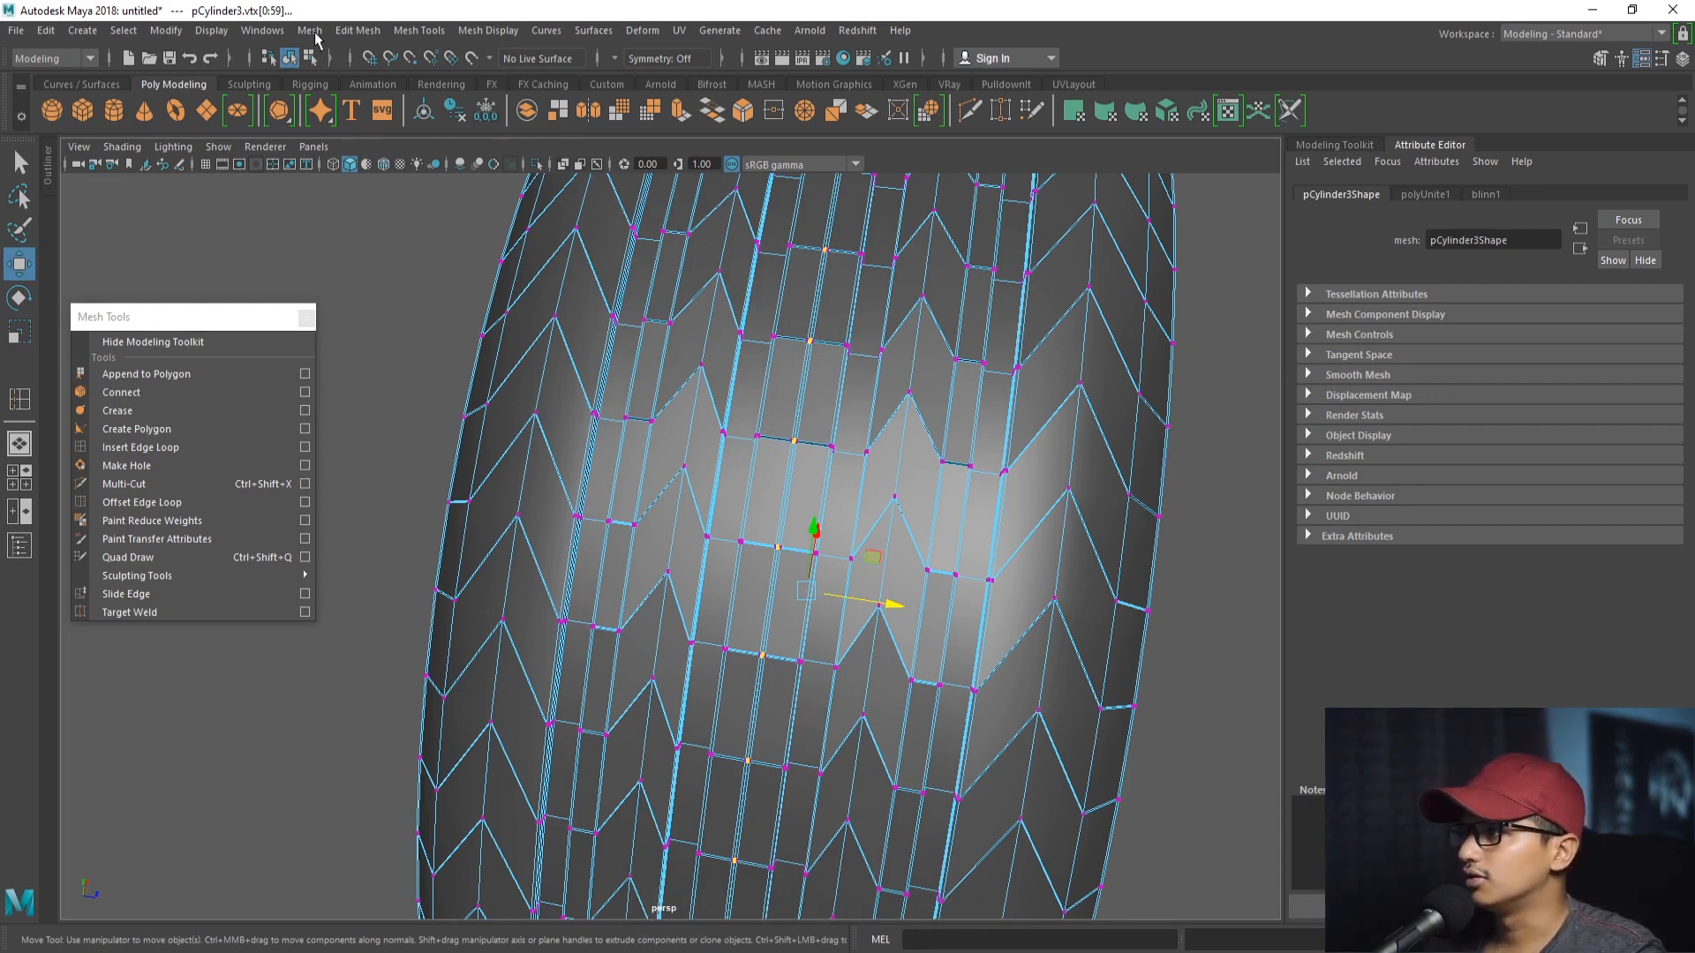
{"action": "left_click", "coordinate": [346, 30]}
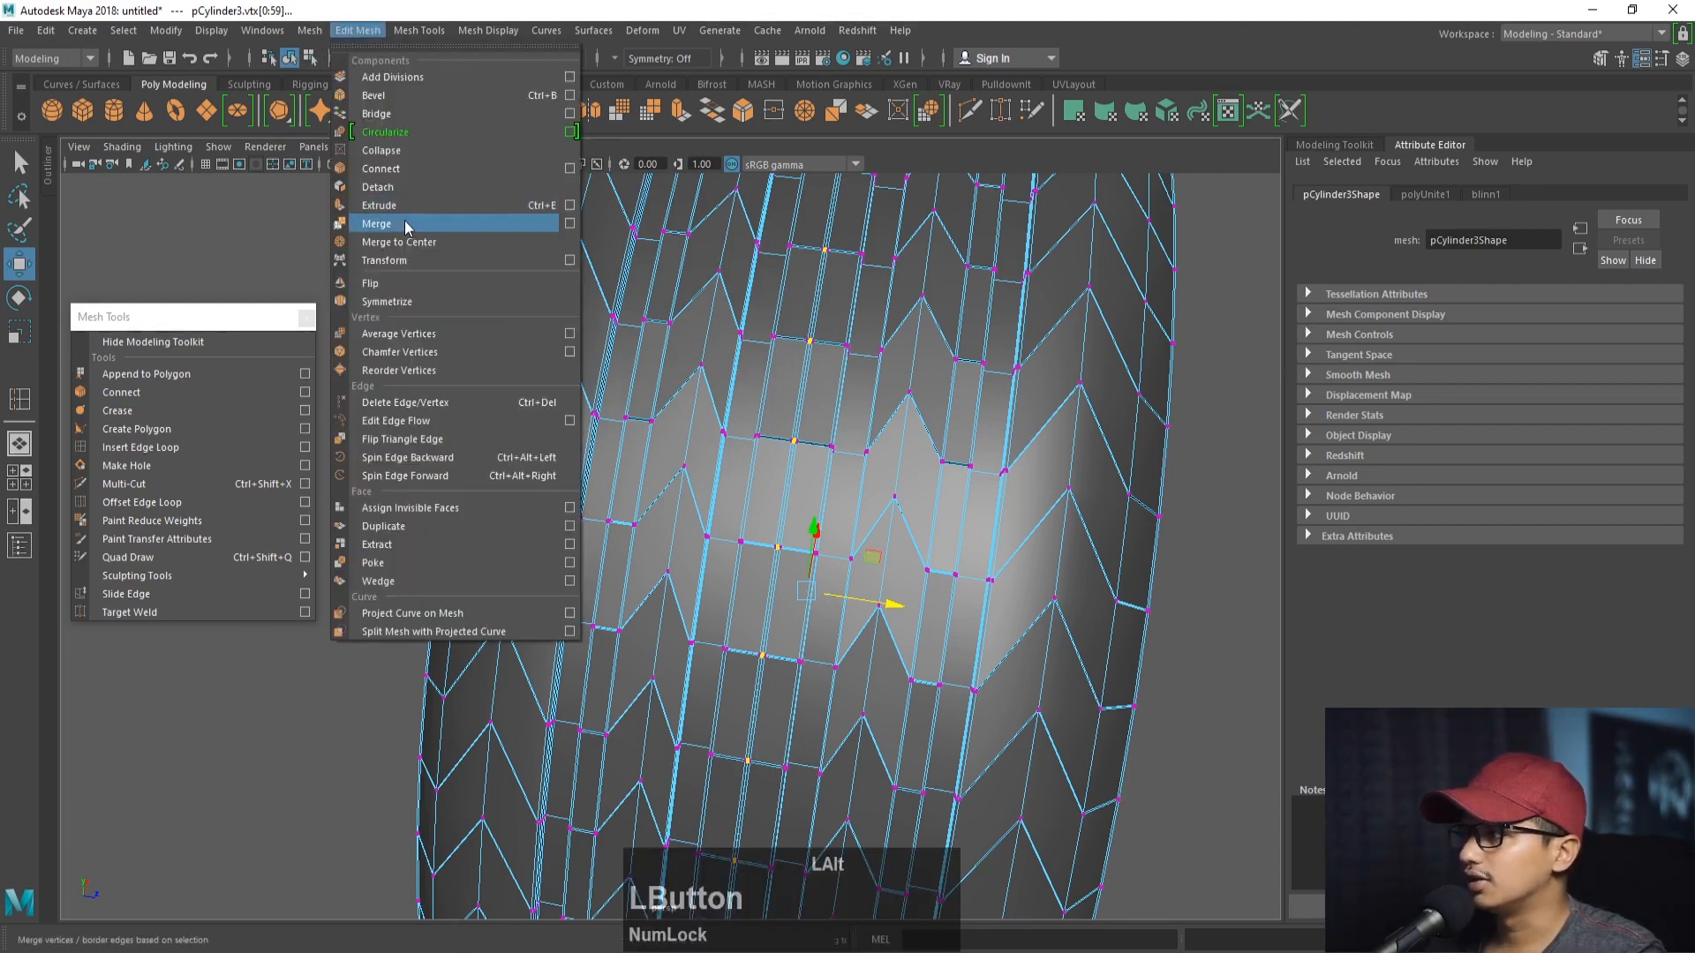
{"action": "left_click", "coordinate": [379, 226]}
{"action": "right_click_drag", "start_coordinate": [821, 392], "coordinate": [907, 369]}
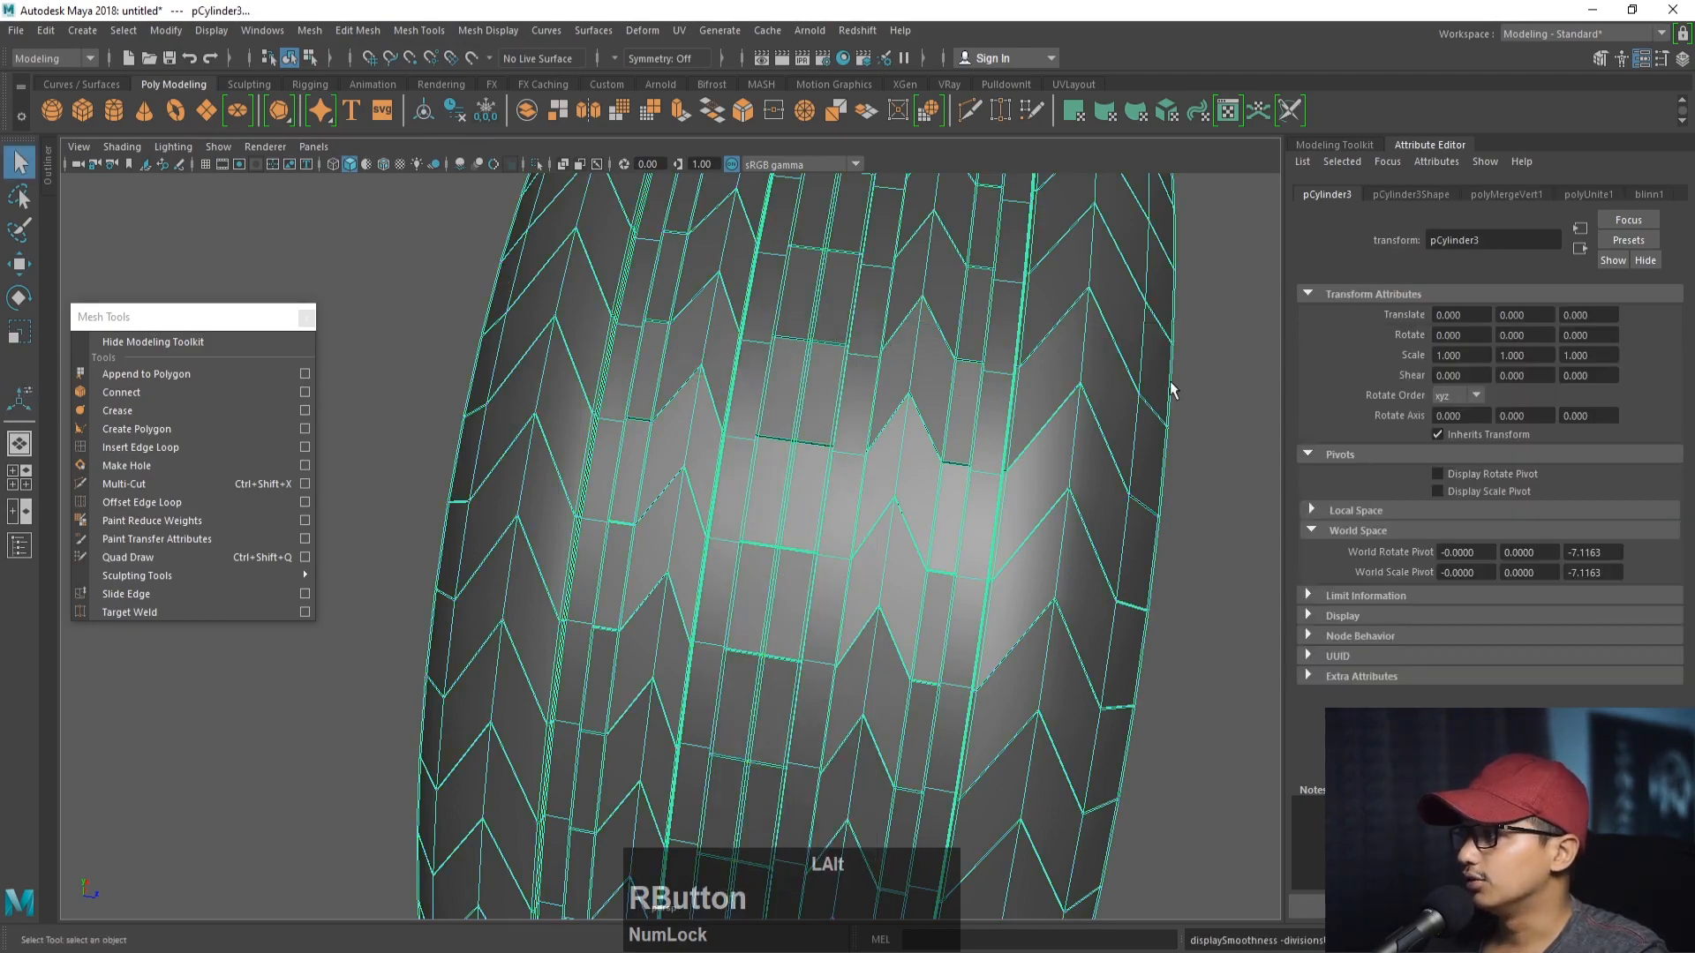
{"action": "key", "text": "3"}
{"action": "left_click", "coordinate": [1195, 389]}
- Examine the merged tyre's tread, sidewall and inner opening from several angles
{"action": "right_click_drag", "start_coordinate": [1195, 389], "coordinate": [892, 375], "text": "alt"}
{"action": "left_click_drag", "start_coordinate": [892, 376], "coordinate": [756, 371], "text": "alt"}
{"action": "left_click", "coordinate": [754, 370]}
{"action": "middle_click_drag", "start_coordinate": [755, 370], "coordinate": [748, 374], "text": "alt"}
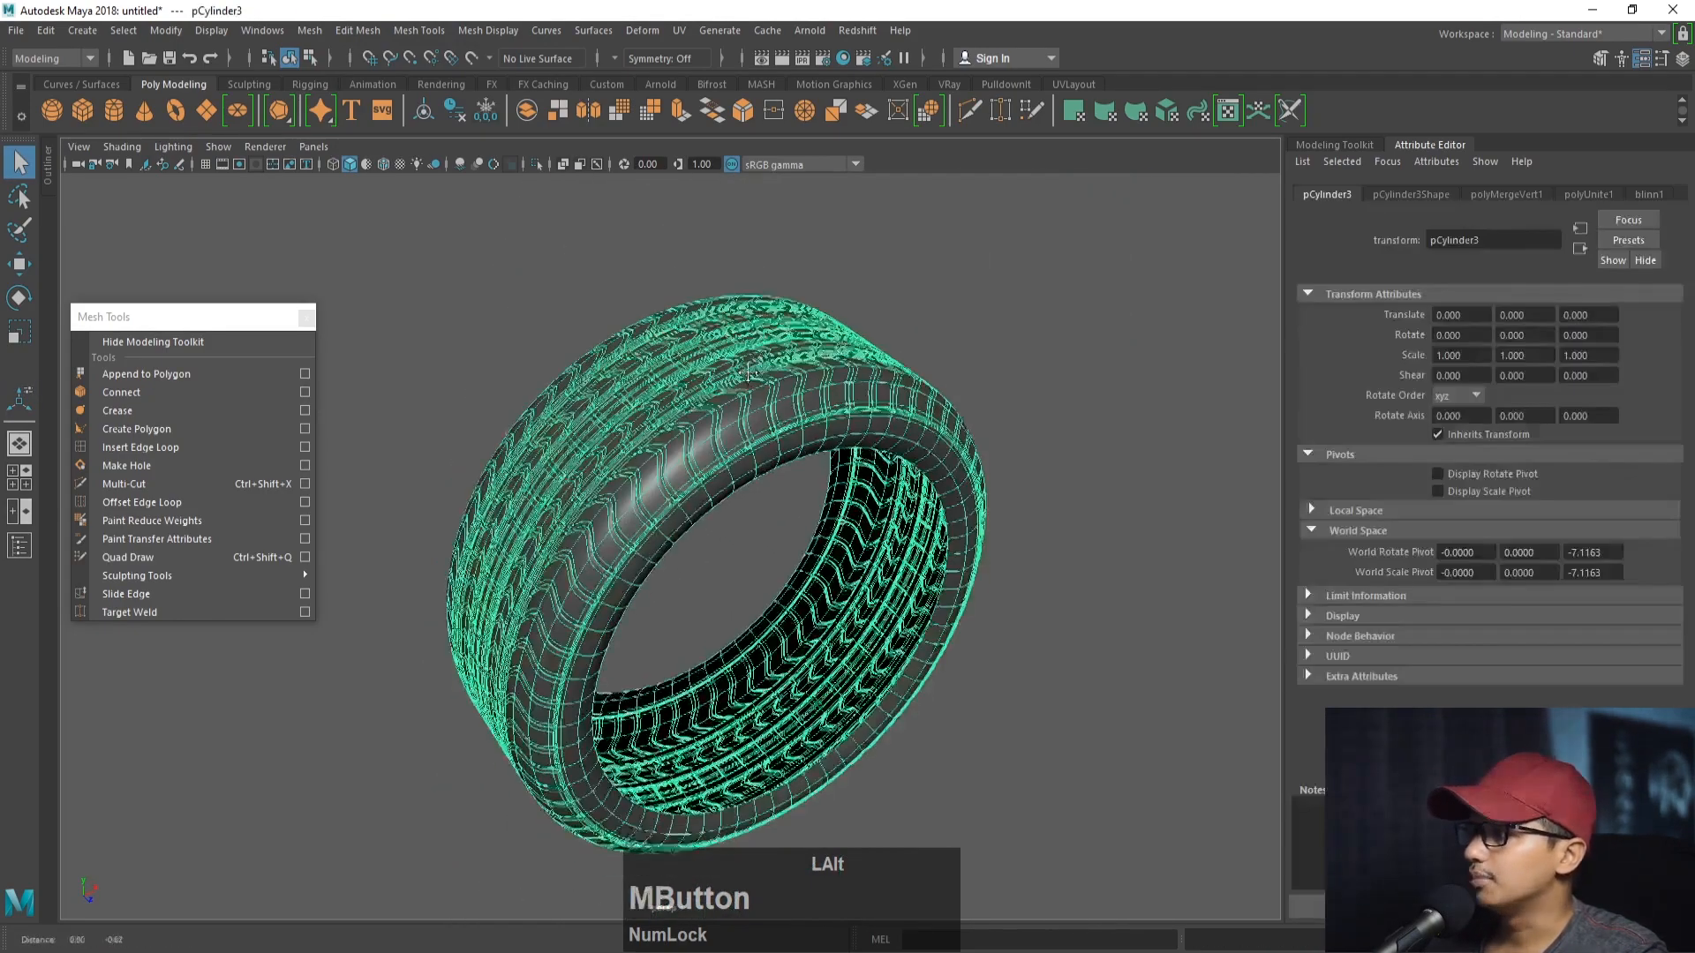
{"action": "left_click_drag", "start_coordinate": [748, 375], "coordinate": [1029, 306], "text": "alt"}
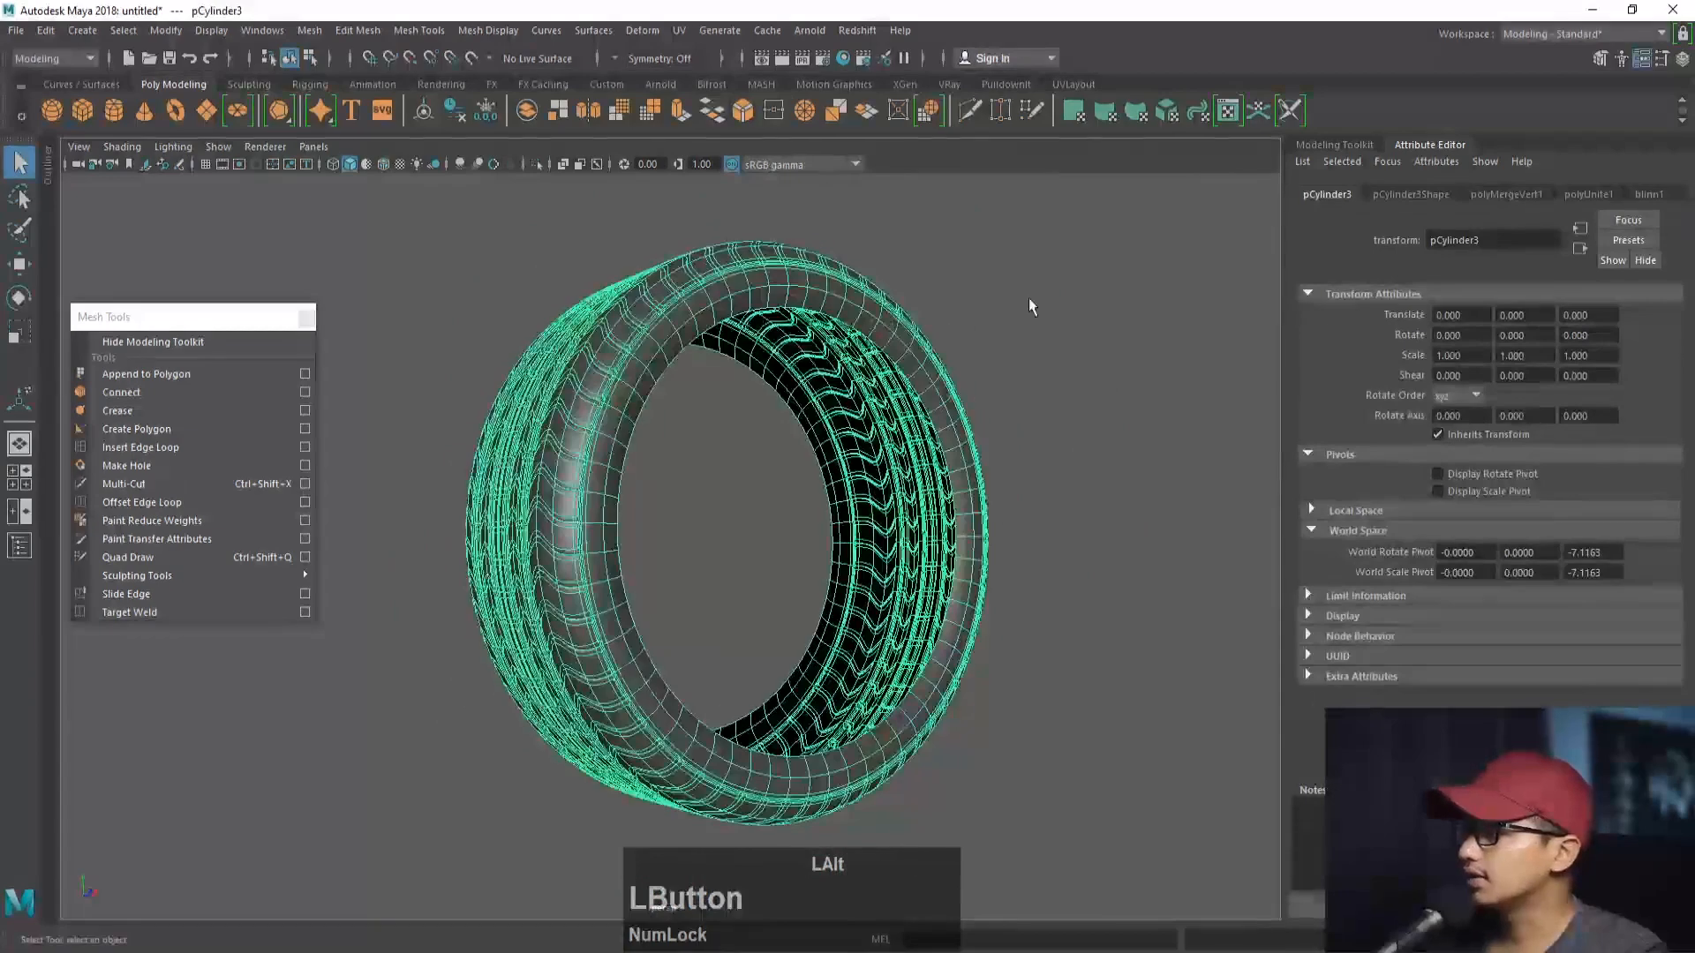
{"action": "left_click", "coordinate": [1029, 298]}
{"action": "left_click_drag", "start_coordinate": [855, 351], "coordinate": [919, 356], "text": "alt"}
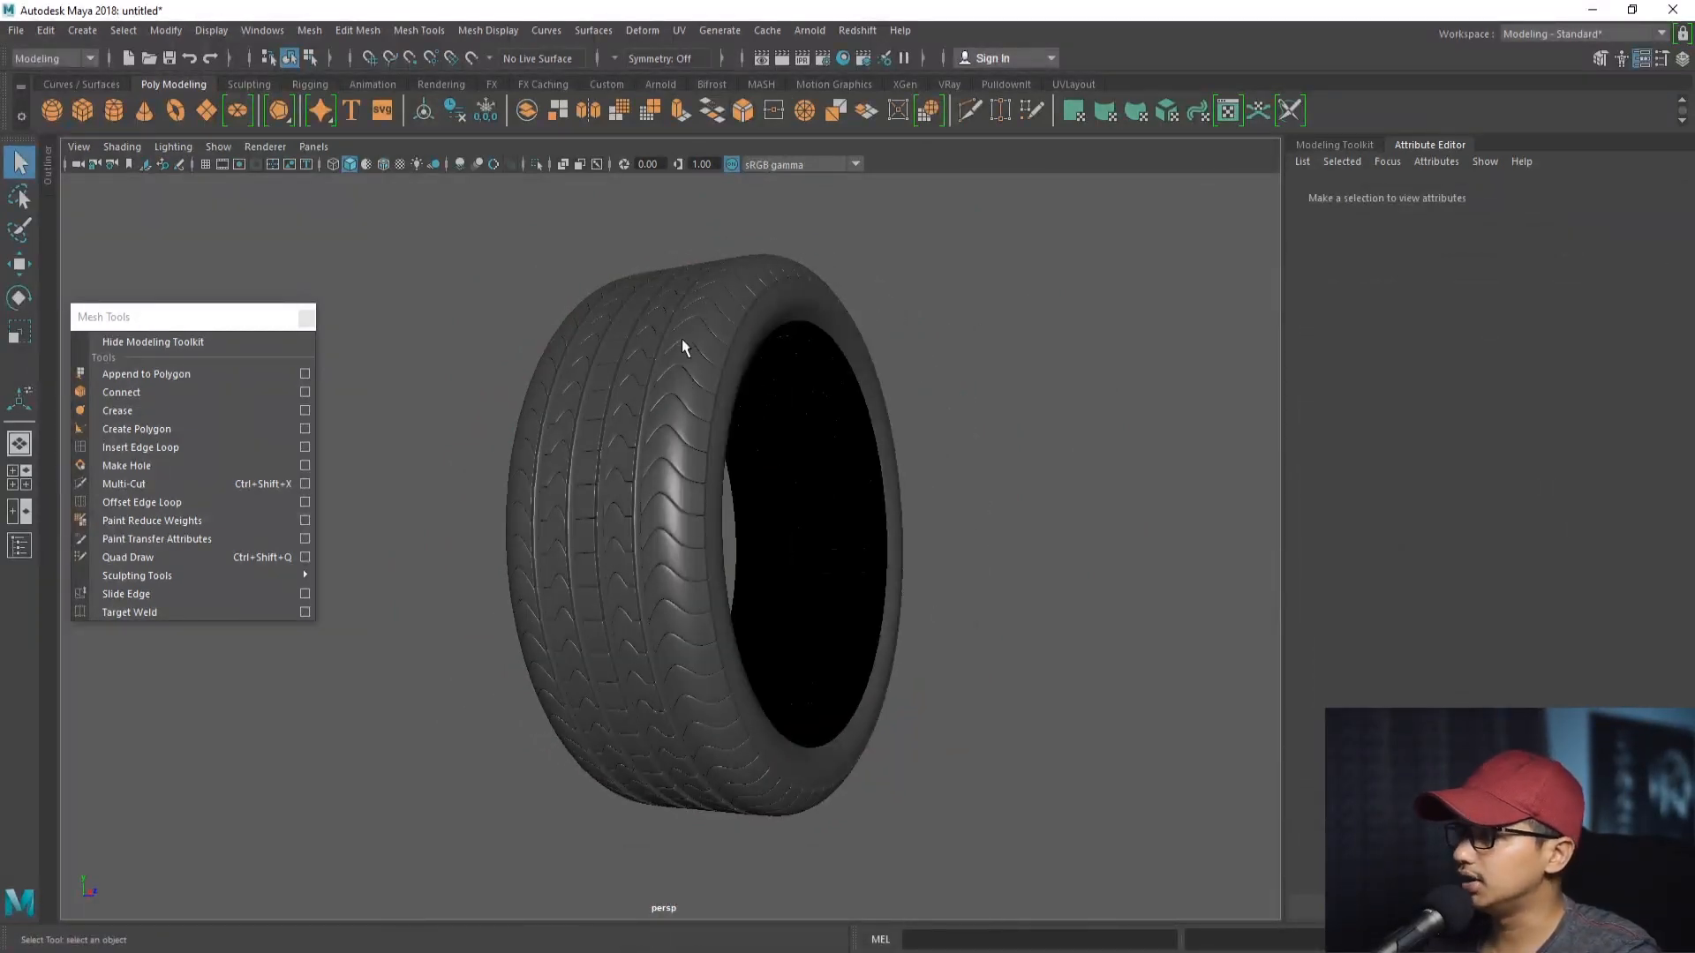
{"action": "right_click_drag", "start_coordinate": [681, 347], "coordinate": [670, 367], "text": "alt"}
{"action": "middle_click_drag", "start_coordinate": [670, 368], "coordinate": [632, 395], "text": "alt"}
{"action": "left_click_drag", "start_coordinate": [633, 395], "coordinate": [592, 311], "text": "alt"}
{"action": "left_click", "coordinate": [706, 286]}
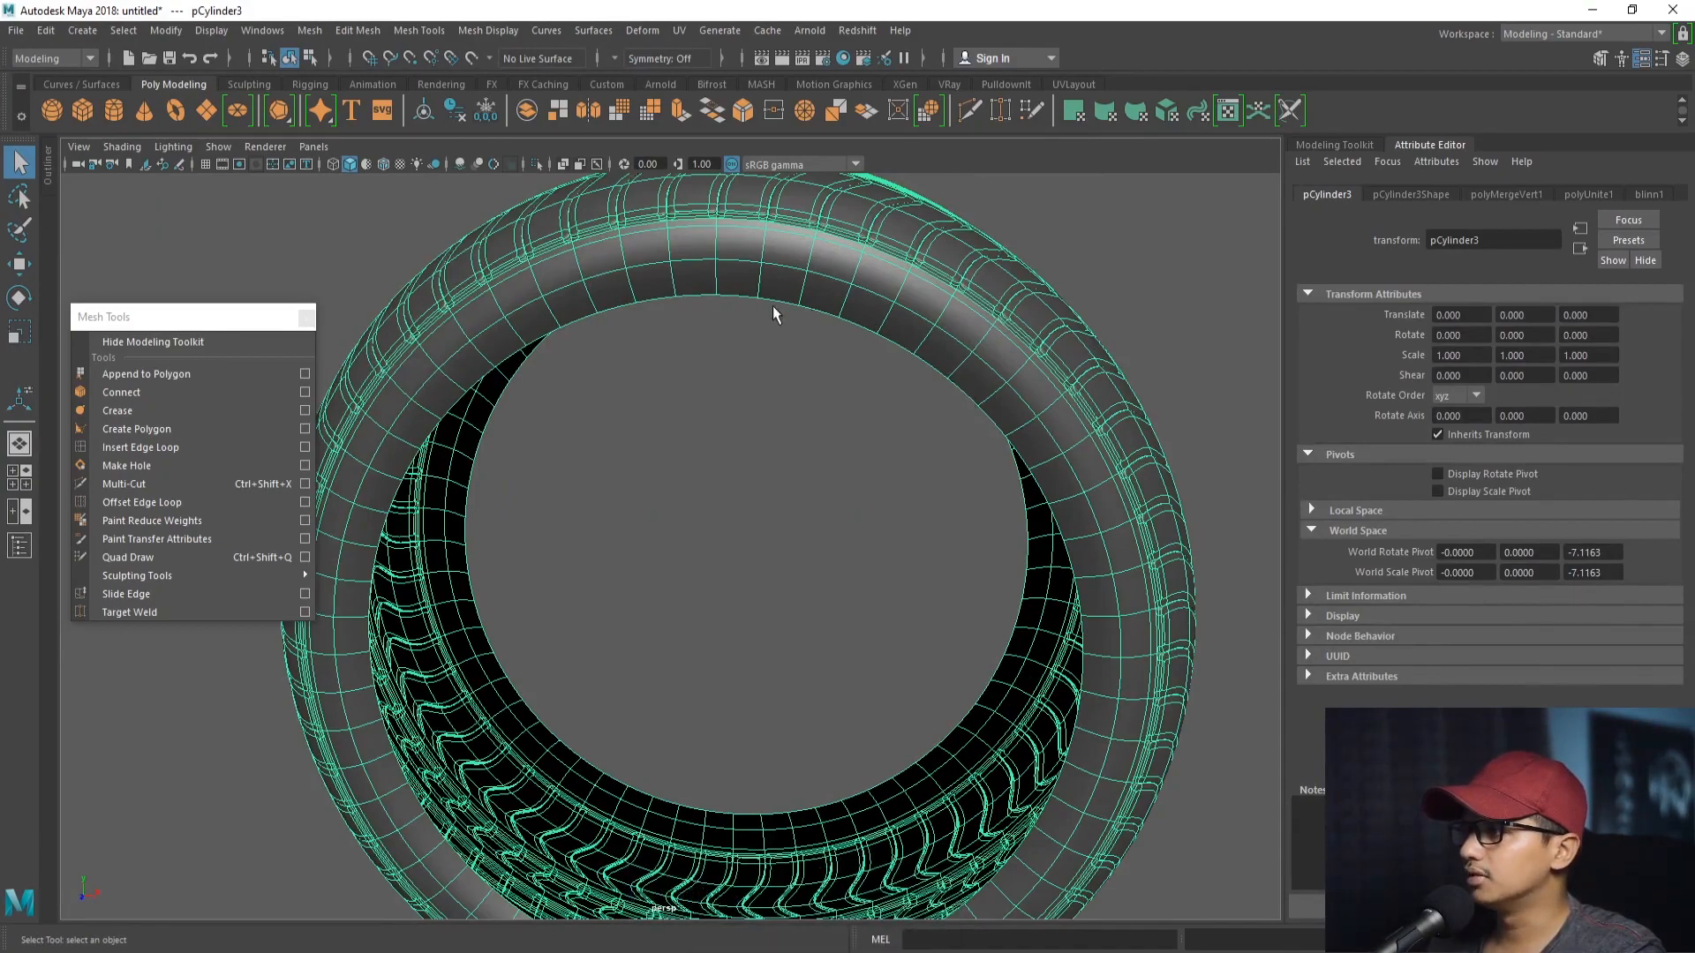
{"action": "left_click_drag", "start_coordinate": [771, 306], "coordinate": [962, 340], "text": "alt"}
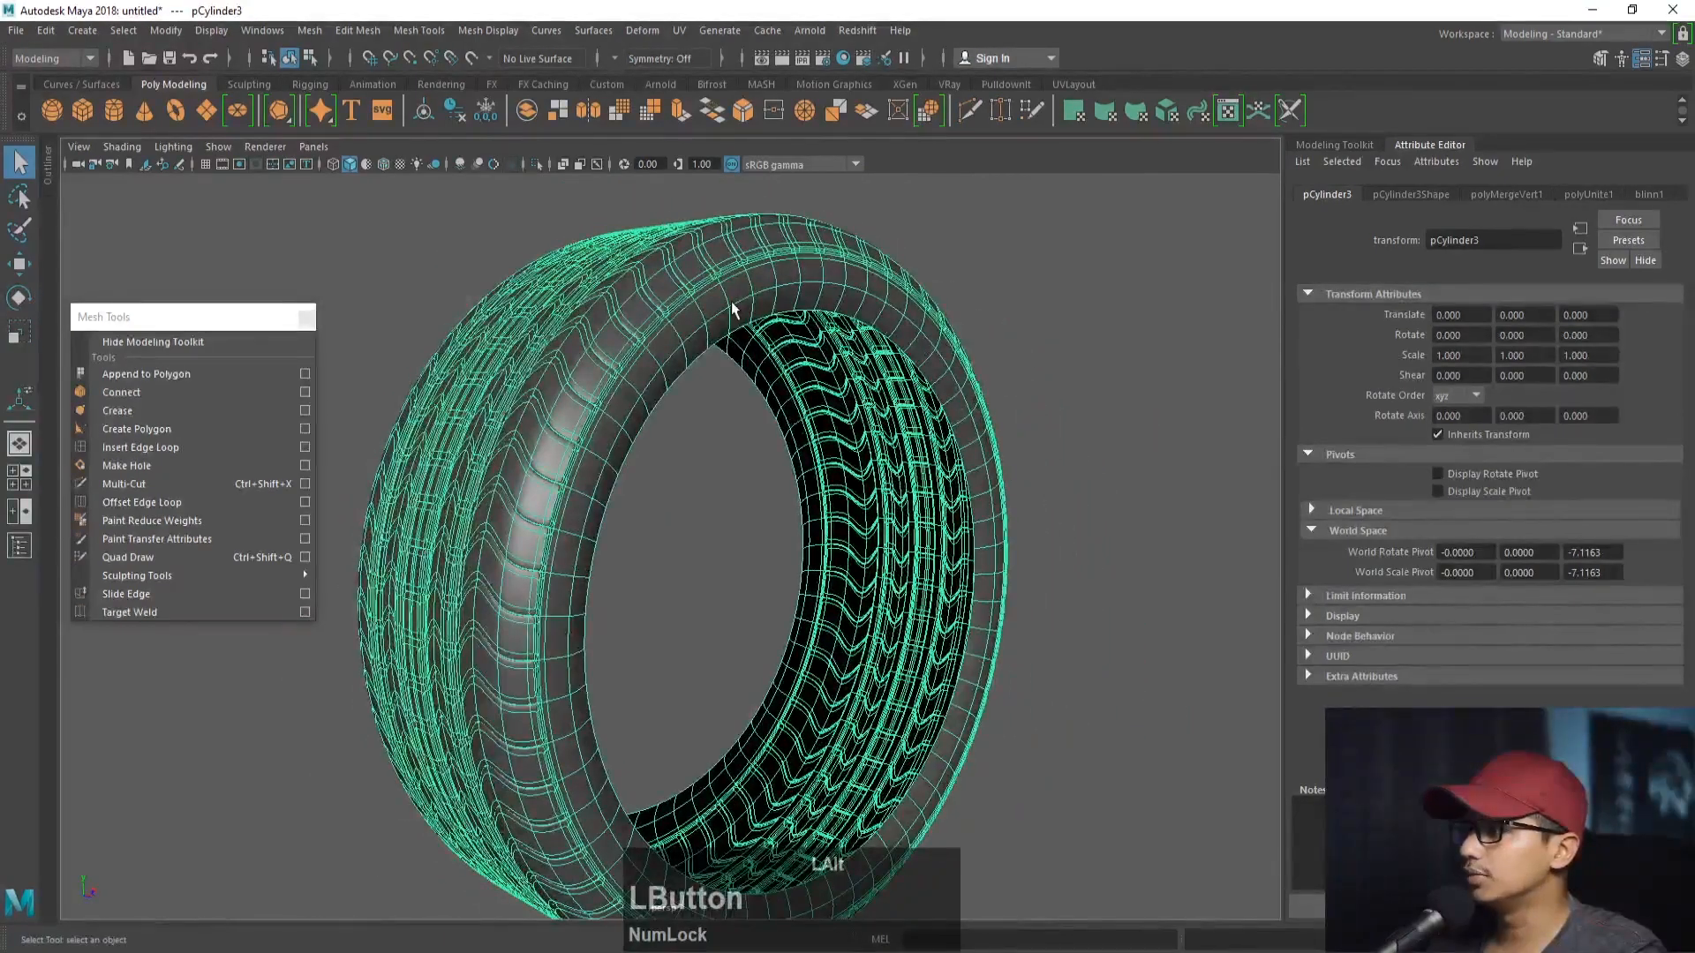
{"action": "right_click_drag", "start_coordinate": [692, 288], "coordinate": [742, 256]}
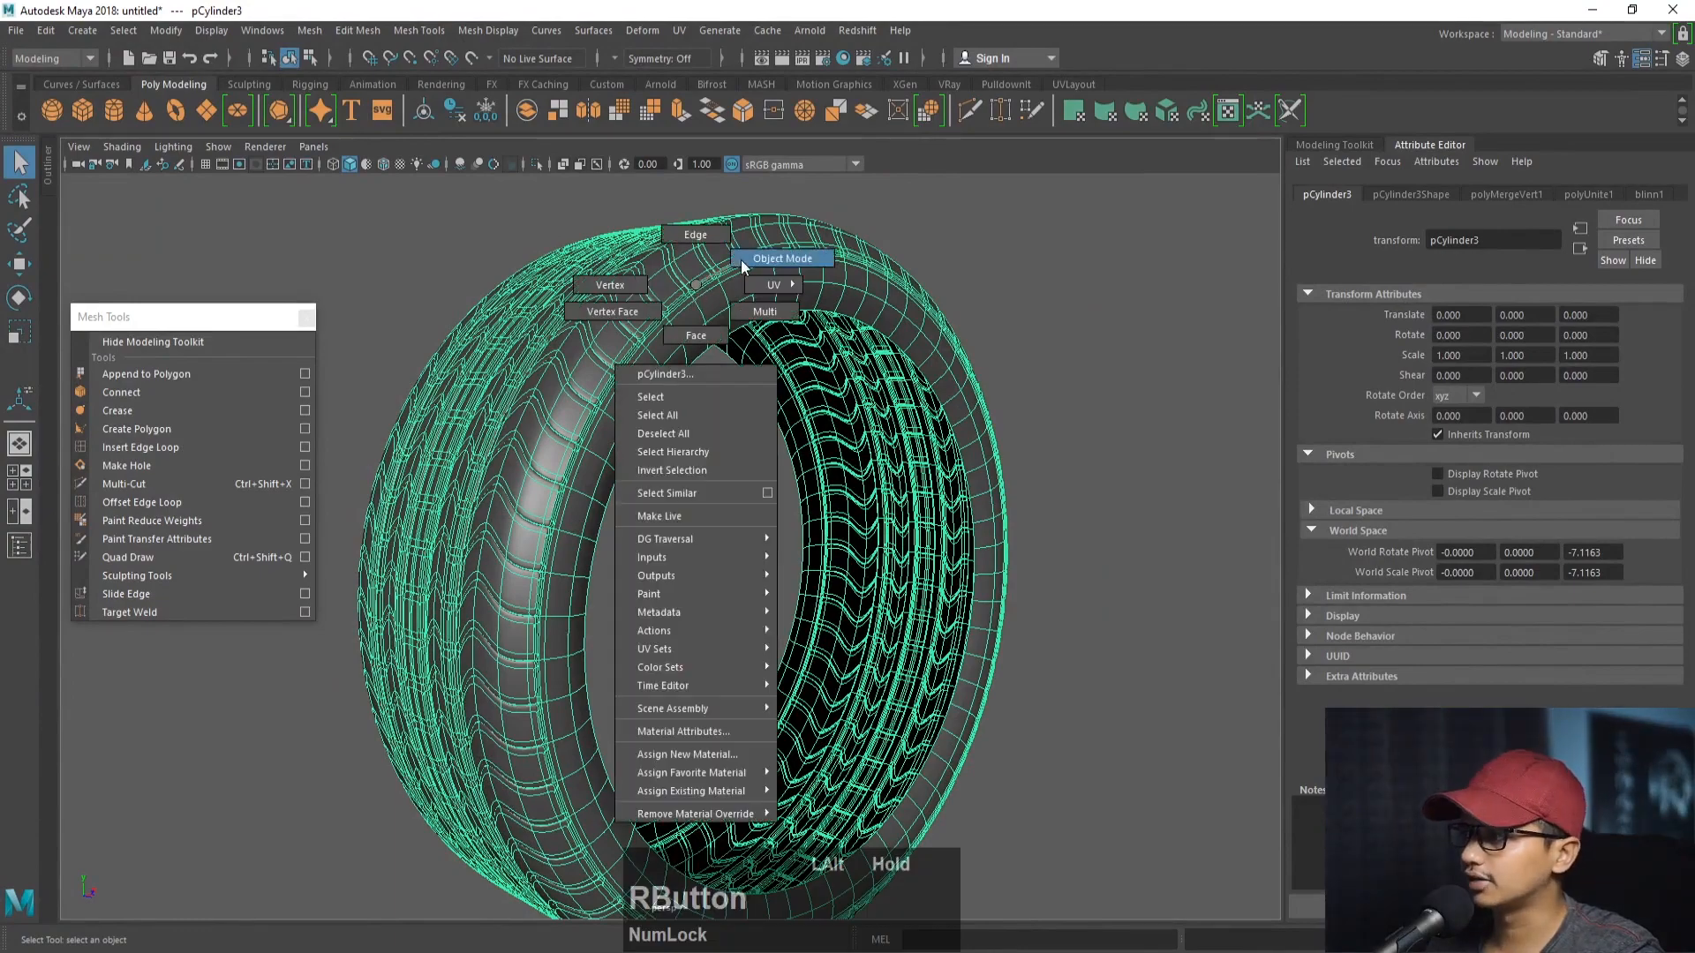
{"action": "left_click", "coordinate": [881, 236]}
{"action": "scroll", "coordinate": [1004, 232], "scroll_direction": "down", "scroll_amount": 3}
{"action": "left_click_drag", "start_coordinate": [768, 277], "coordinate": [821, 296], "text": "alt"}
{"action": "middle_click_drag", "start_coordinate": [803, 395], "coordinate": [794, 352], "text": "alt"}
{"action": "left_click_drag", "start_coordinate": [794, 351], "coordinate": [662, 358], "text": "alt"}
- Widen the tyre by scaling it to about 1.089 along the Z axis
{"action": "left_click", "coordinate": [699, 363]}
{"action": "right_click_drag", "start_coordinate": [662, 359], "coordinate": [715, 364], "text": "alt"}
{"action": "left_click_drag", "start_coordinate": [715, 364], "coordinate": [878, 394], "text": "alt"}
{"action": "key", "text": "r"}
{"action": "middle_click_drag", "start_coordinate": [882, 382], "coordinate": [932, 420]}
{"action": "left_click", "coordinate": [953, 426]}
{"action": "left_click_drag", "start_coordinate": [1002, 442], "coordinate": [738, 379], "text": "alt"}
{"action": "left_click", "coordinate": [696, 378]}
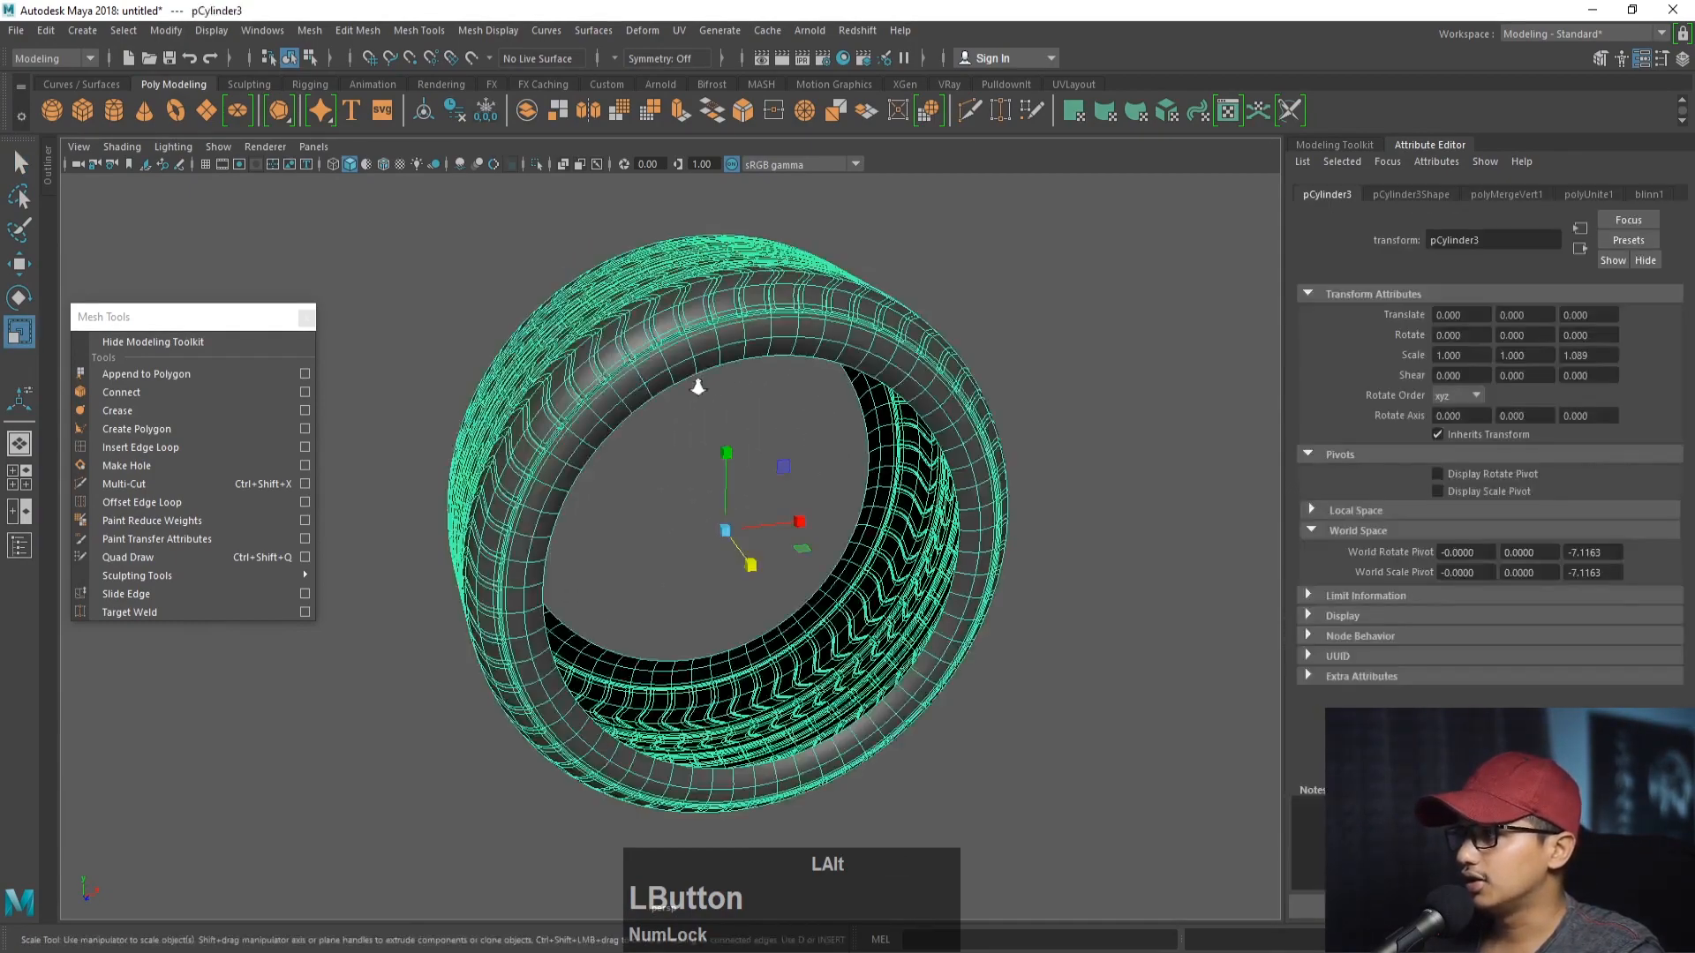
- Draw the base of a polygon pipe about 9.06 in radius, grid-snapped at the tyre's centre in the front view
{"action": "right_click_drag", "start_coordinate": [696, 383], "coordinate": [777, 405], "text": "alt"}
{"action": "left_click_drag", "start_coordinate": [777, 405], "coordinate": [732, 423], "text": "alt"}
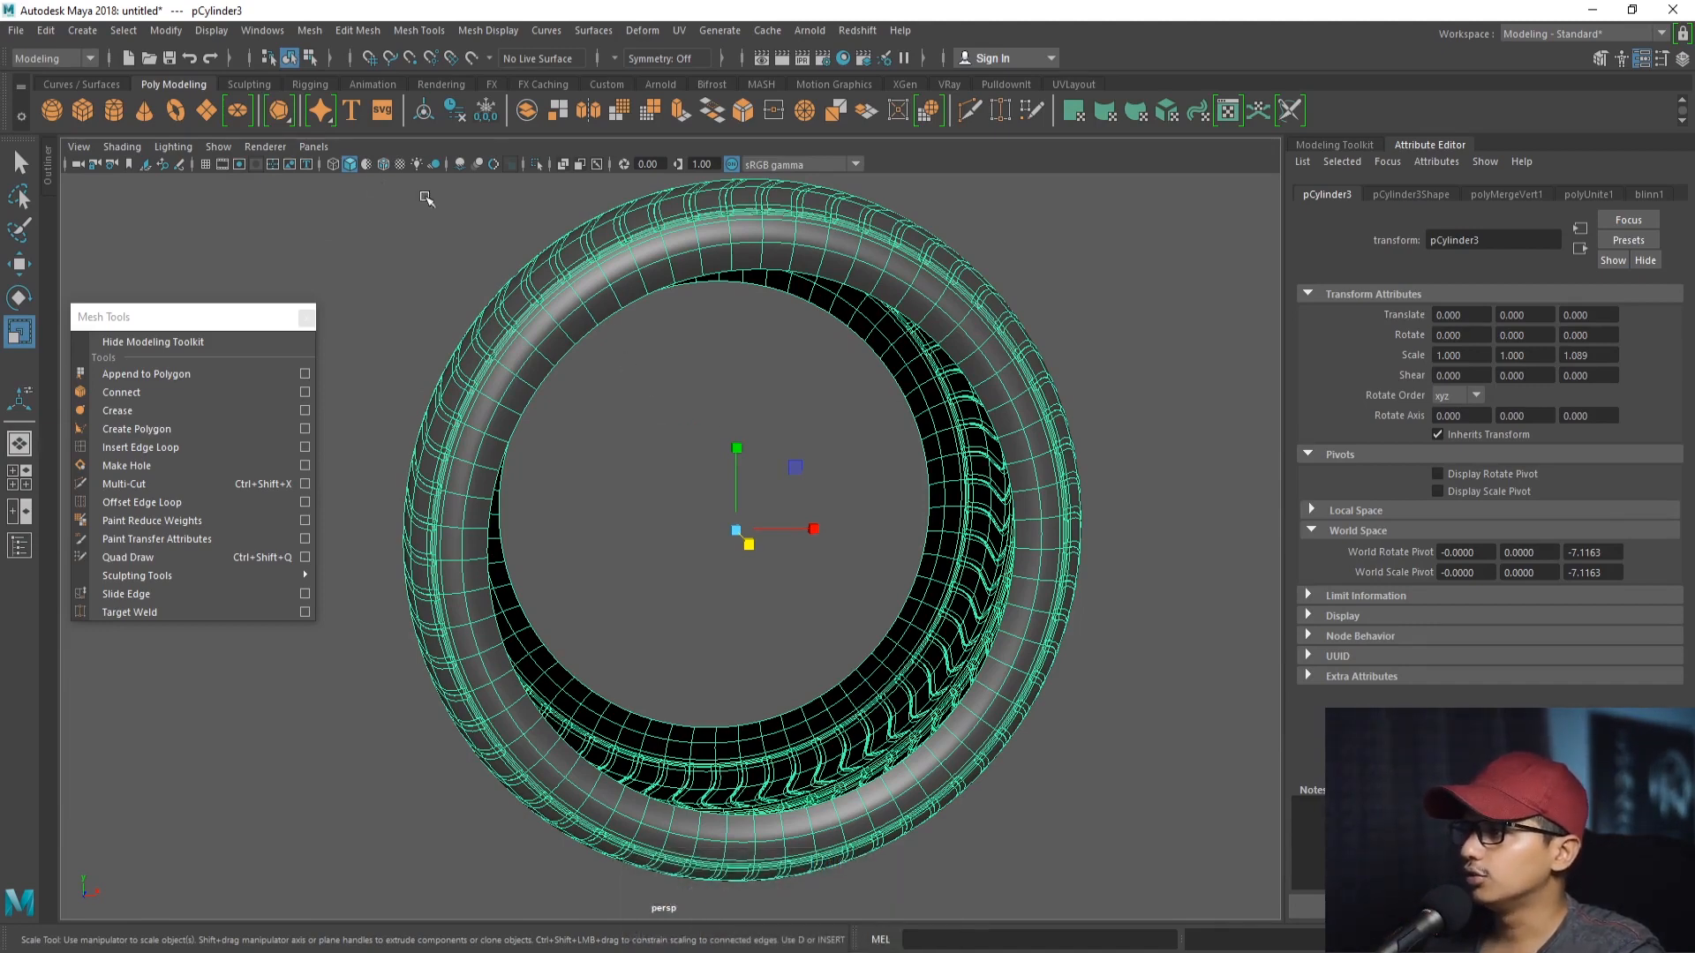
{"action": "right_click_drag", "start_coordinate": [426, 198], "coordinate": [704, 371], "text": "alt"}
{"action": "left_click_drag", "start_coordinate": [704, 371], "coordinate": [689, 359], "text": "alt"}
{"action": "middle_click_drag", "start_coordinate": [689, 359], "coordinate": [626, 384], "text": "alt"}
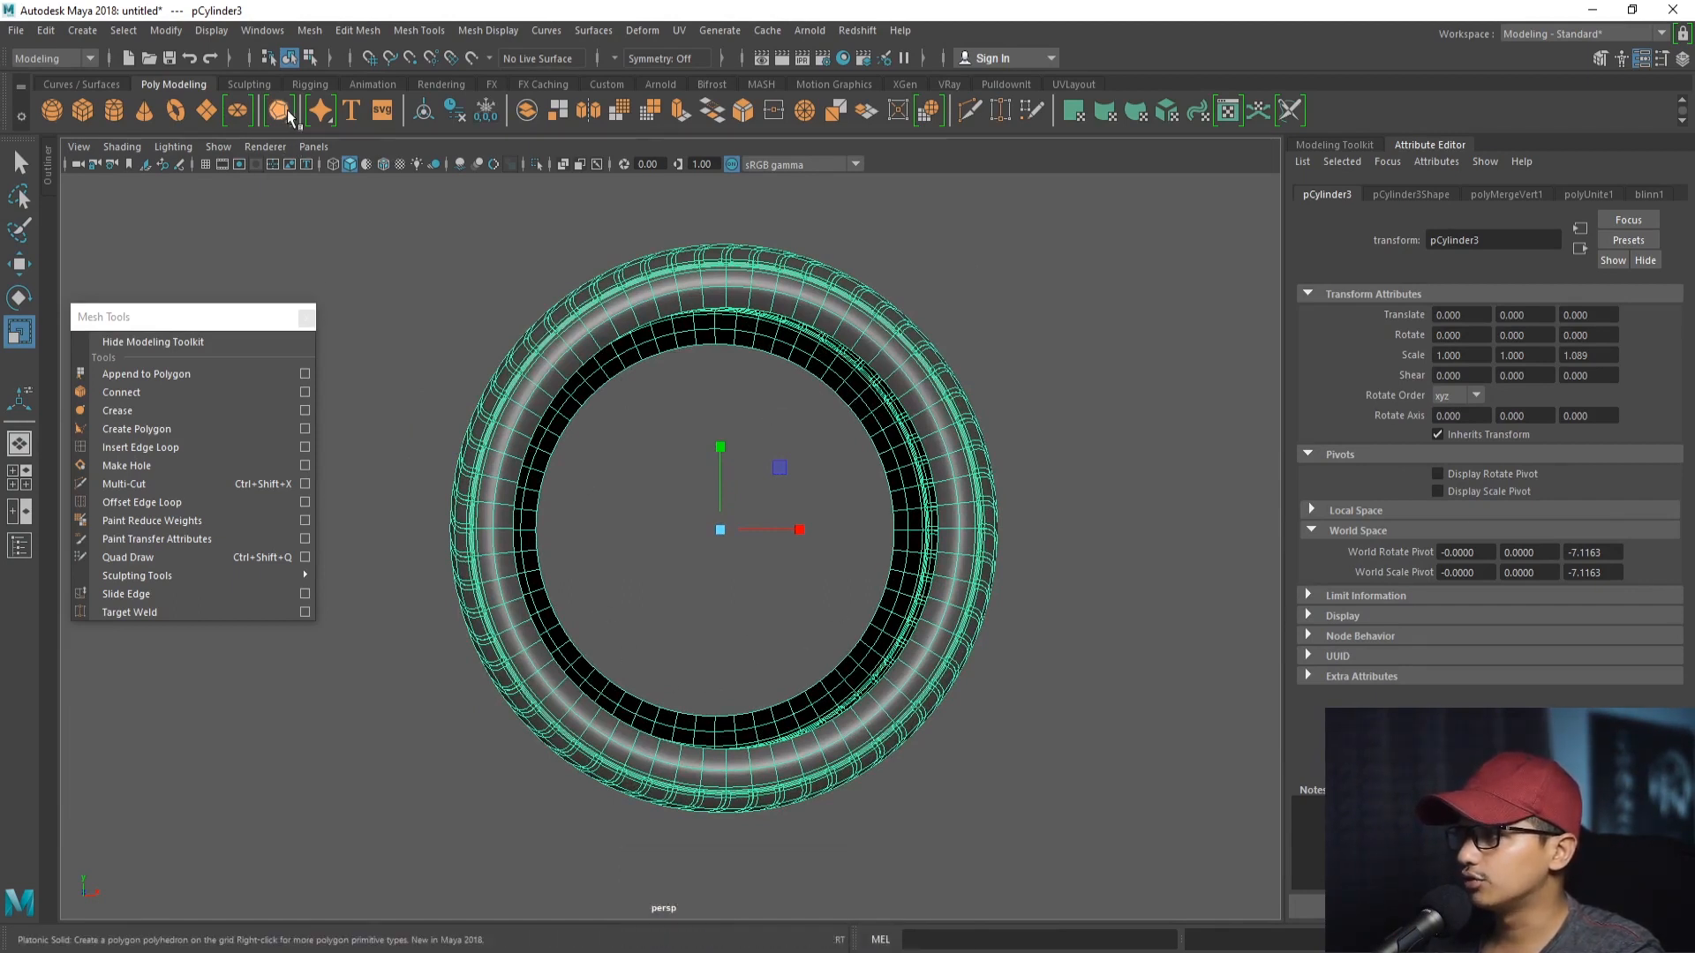
{"action": "right_click_drag", "start_coordinate": [288, 110], "coordinate": [330, 230]}
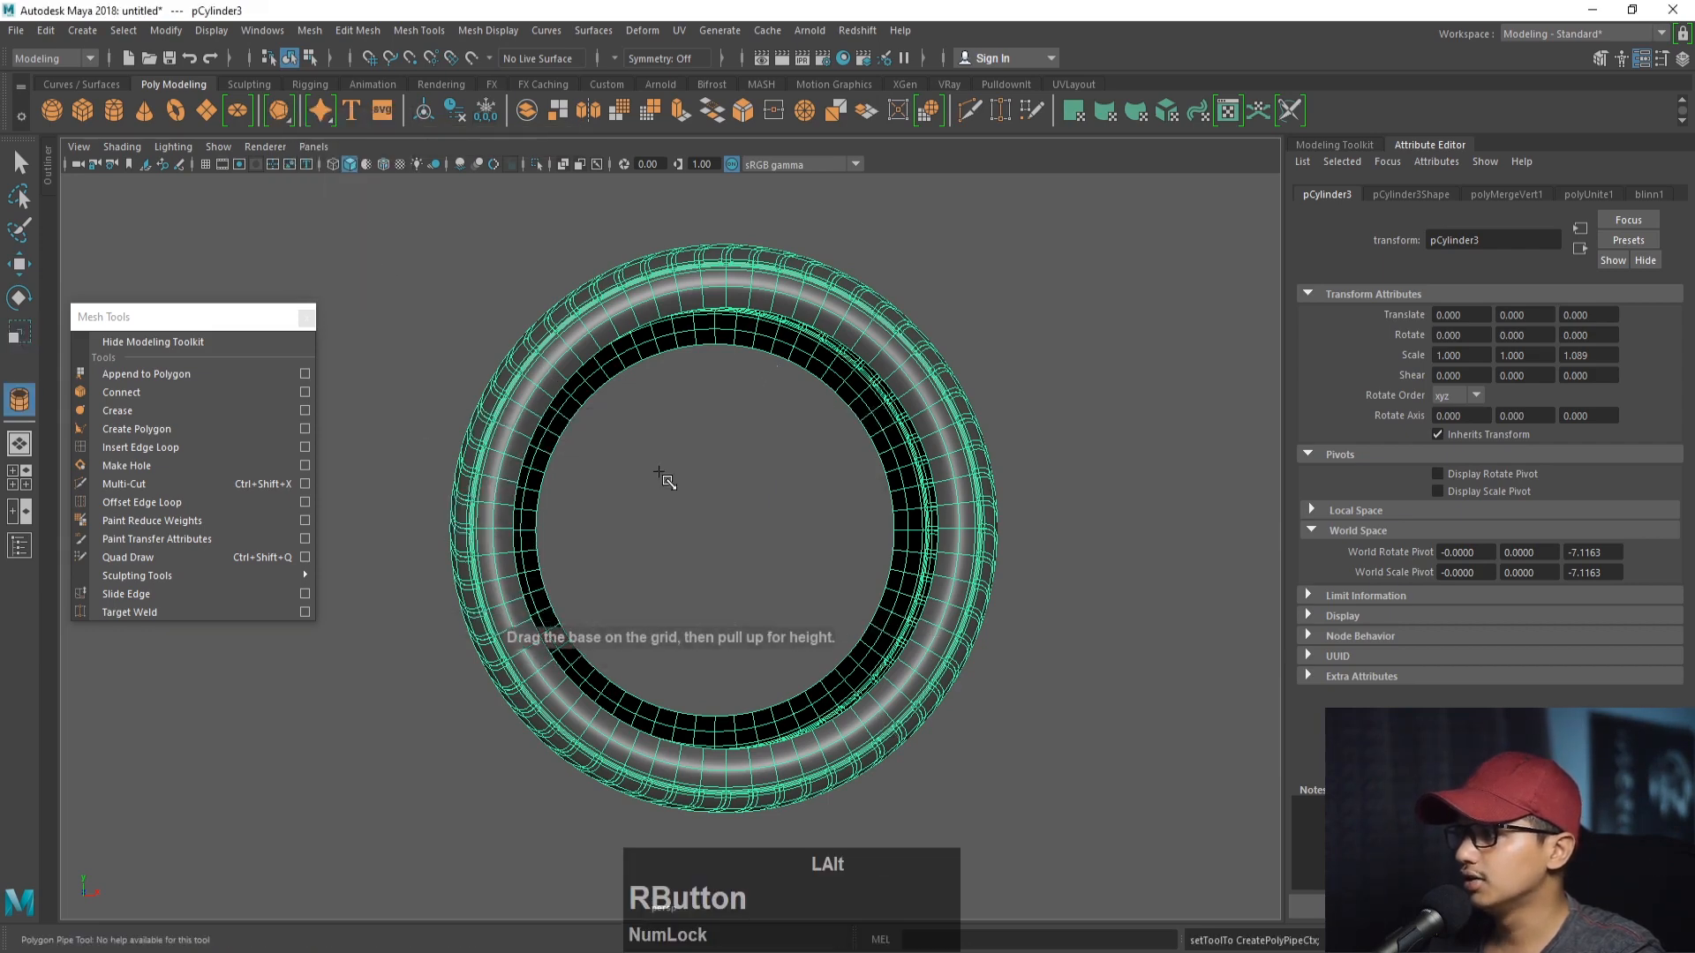
{"action": "key", "text": "space"}
{"action": "key", "text": "space"}
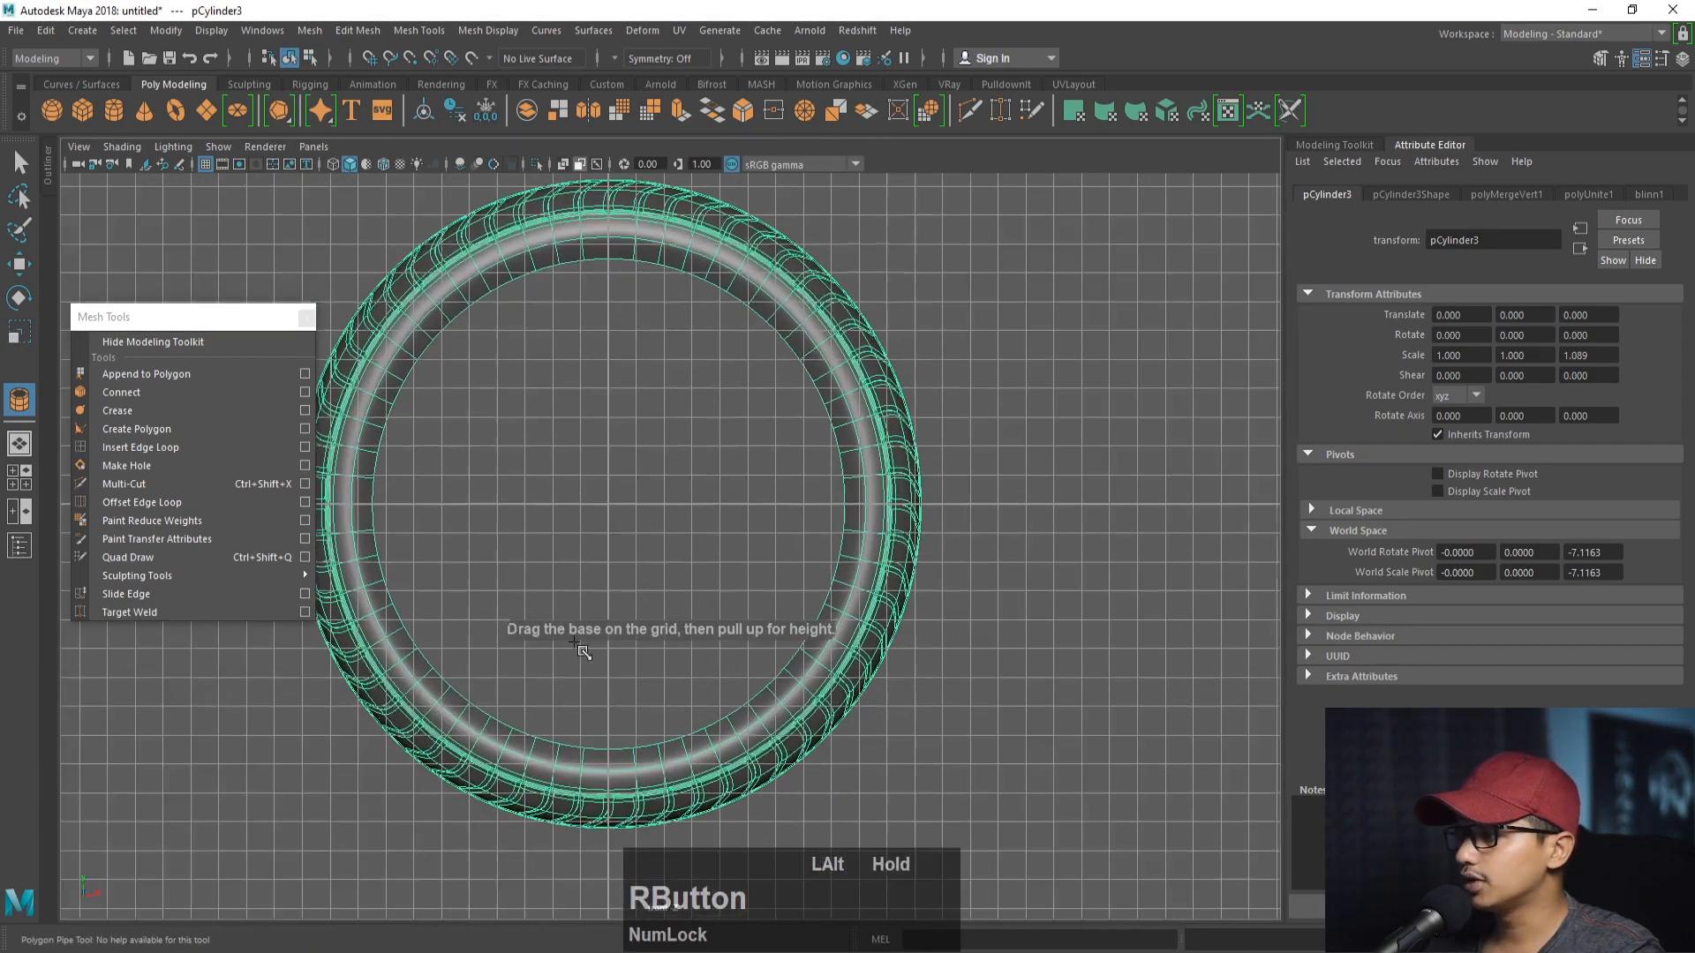
{"action": "key", "text": "x"}
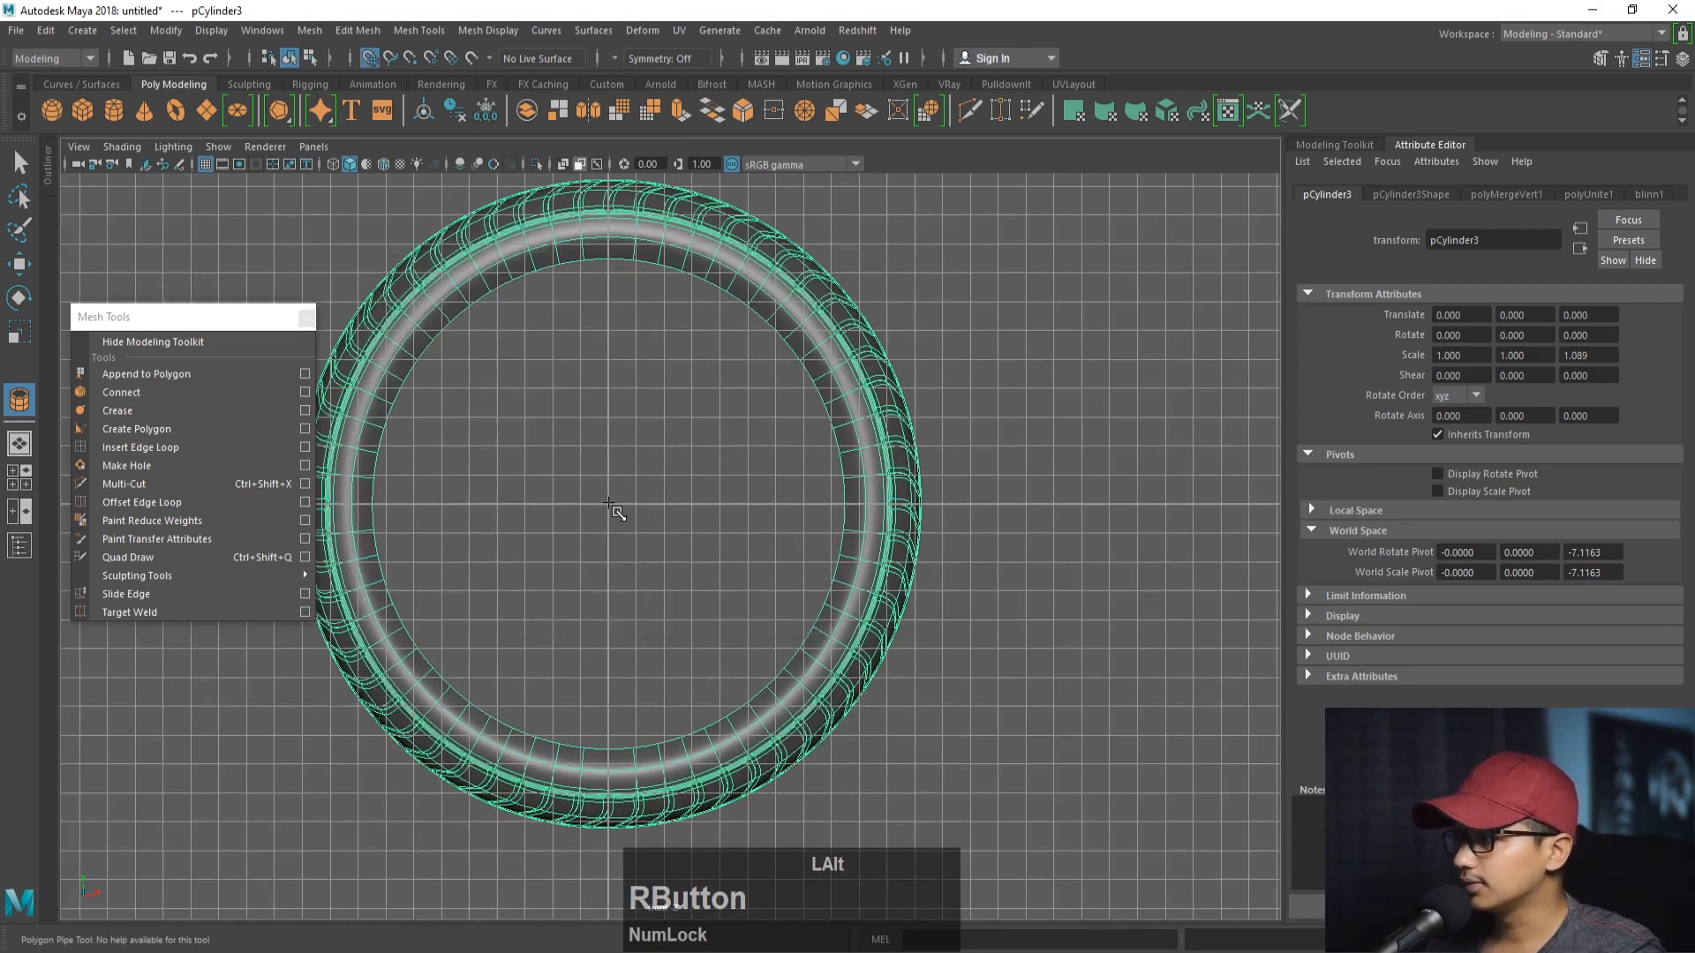
{"action": "left_click_drag", "start_coordinate": [616, 512], "coordinate": [860, 540]}
- Give the pipe a height of about 13.28 and move it inside the tyre to about -6.438 in Z
{"action": "key", "text": "space"}
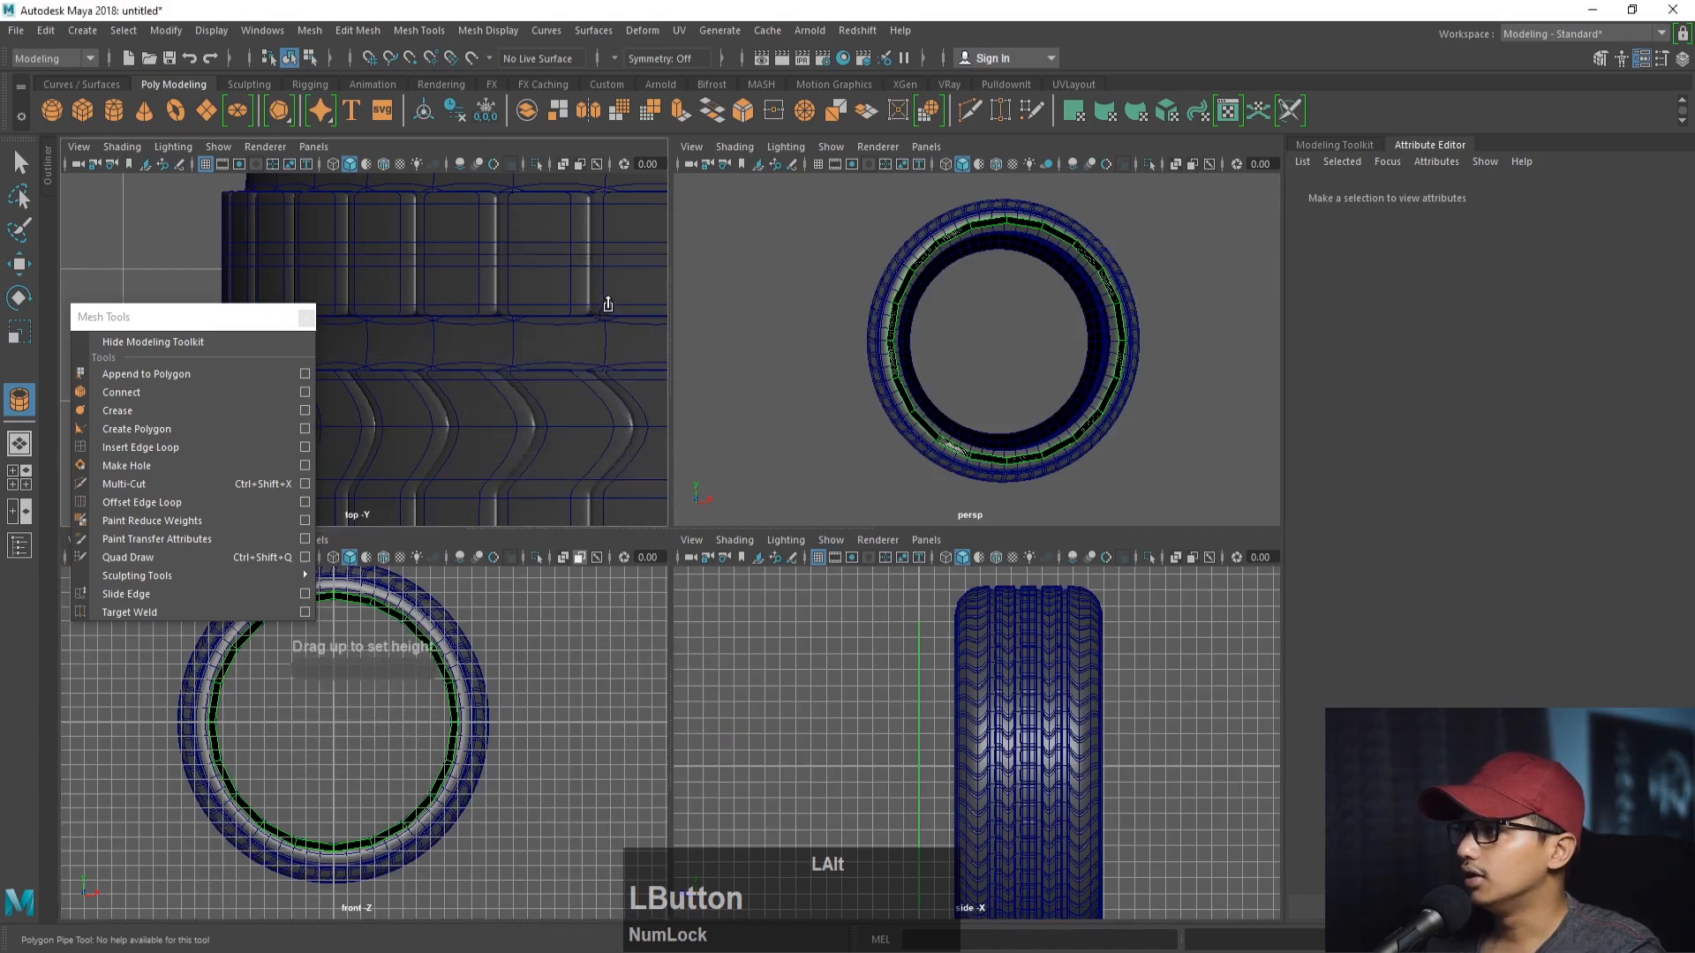
{"action": "key", "text": "space"}
{"action": "right_click_drag", "start_coordinate": [607, 303], "coordinate": [722, 415], "text": "alt"}
{"action": "left_click_drag", "start_coordinate": [918, 620], "coordinate": [921, 539]}
{"action": "left_click_drag", "start_coordinate": [954, 679], "coordinate": [967, 596]}
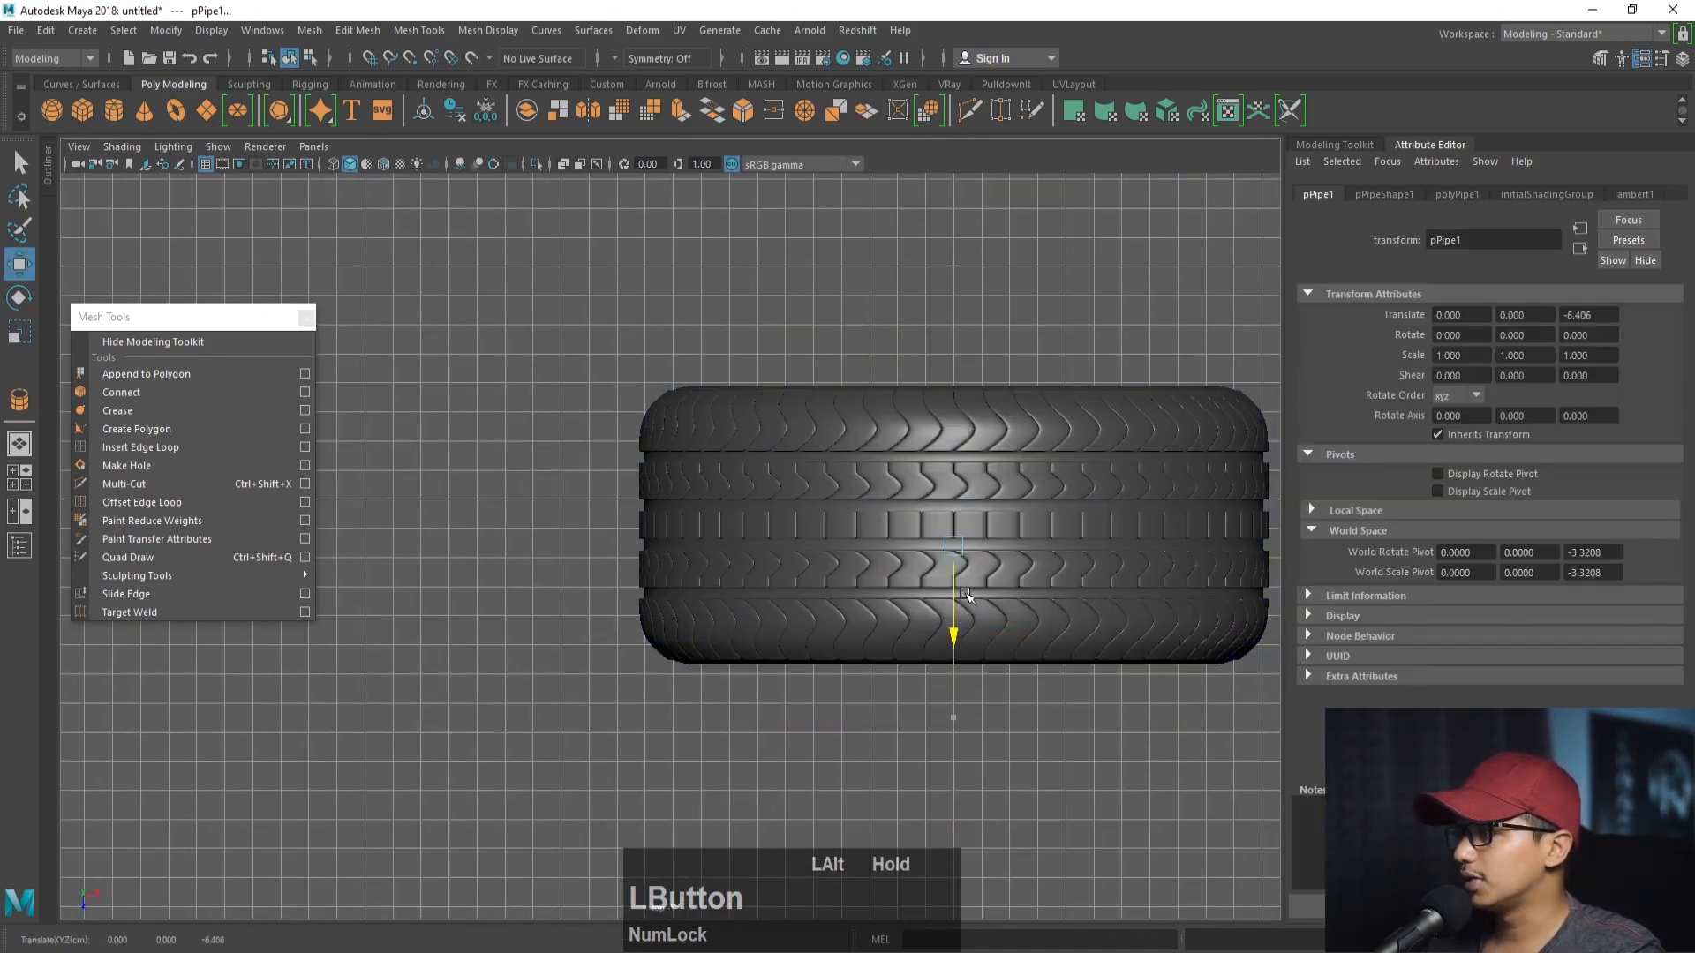
{"action": "key", "text": "space"}
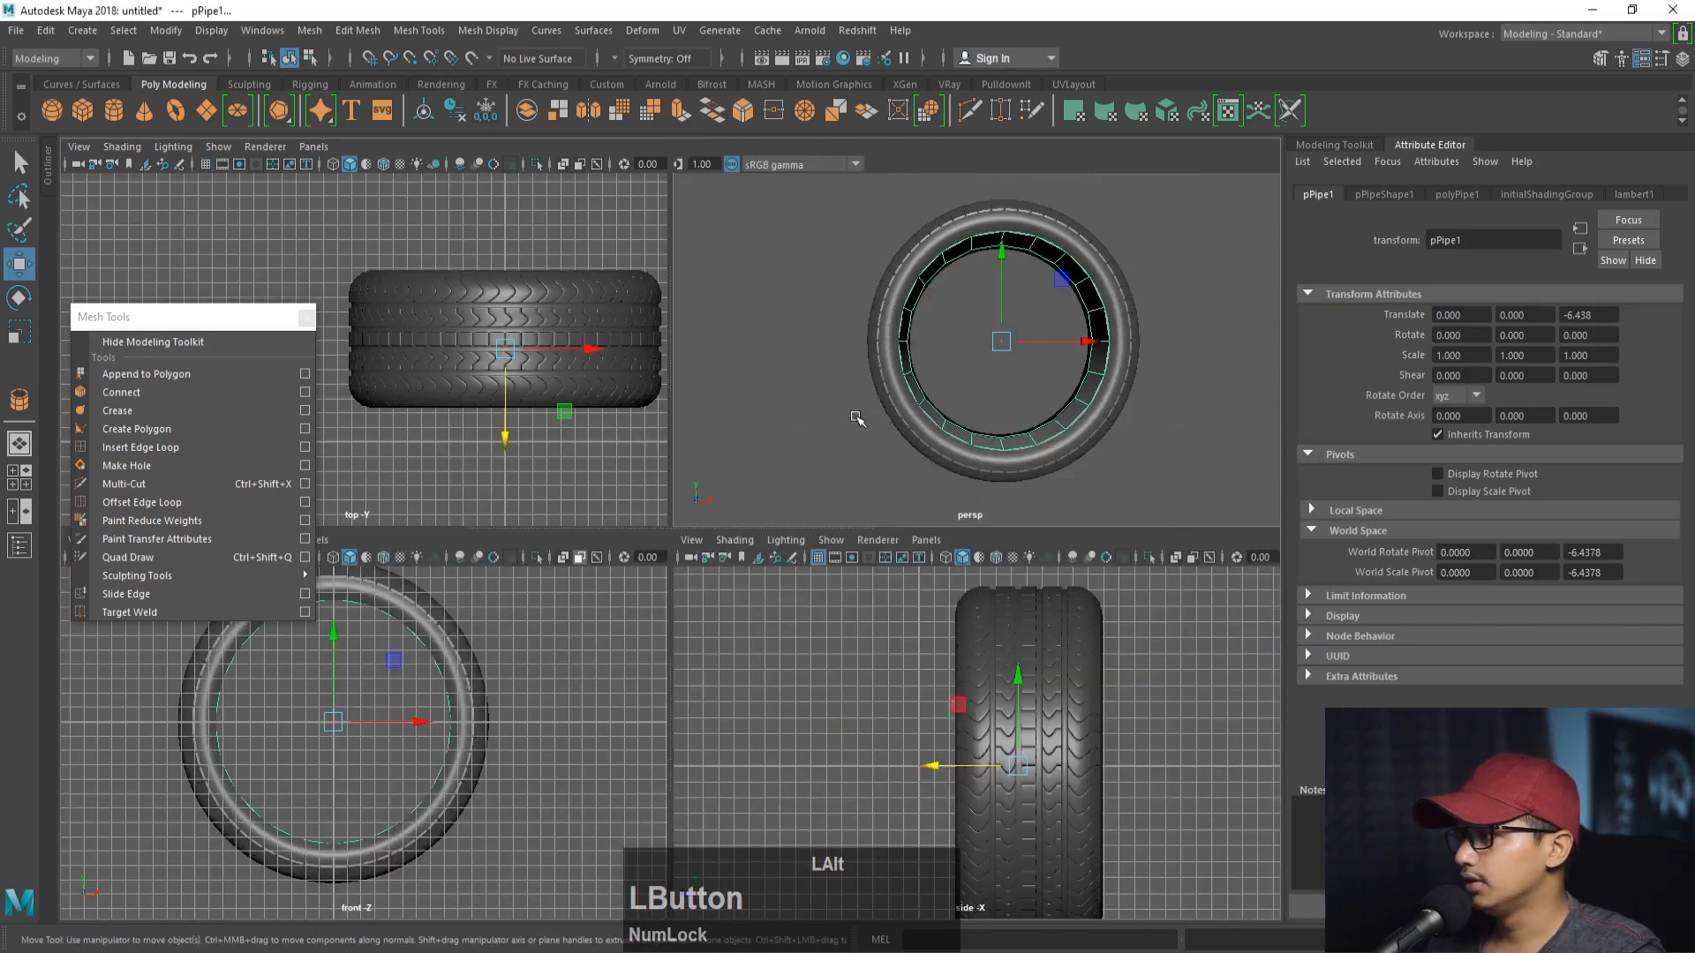
{"action": "key", "text": "space"}
- Scale the pipe to about 1.451 along Z and shift it to about -7.150 in Z within the tyre
{"action": "left_click_drag", "start_coordinate": [862, 409], "coordinate": [966, 510], "text": "alt"}
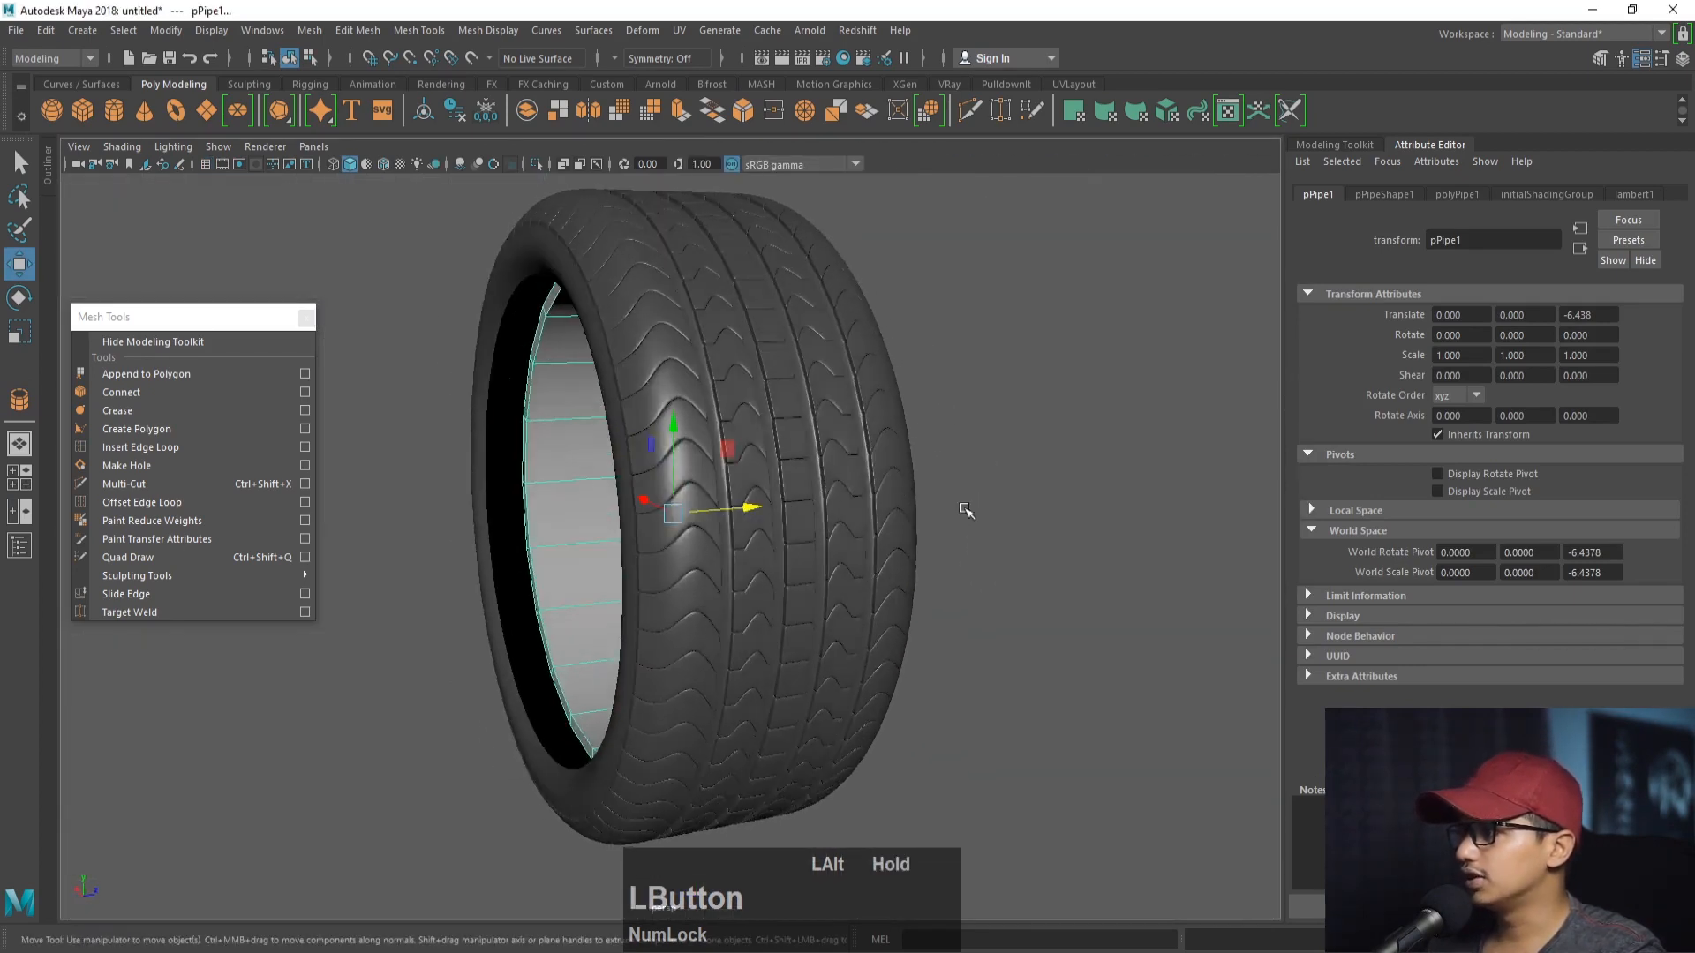
{"action": "key", "text": "r"}
{"action": "mouse_move", "coordinate": [743, 508]}
{"action": "left_mouse_down"}
{"action": "mouse_move", "coordinate": [760, 504]}
{"action": "mouse_move", "coordinate": [727, 509]}
{"action": "left_mouse_up"}
{"action": "key", "text": "w"}
{"action": "left_click_drag", "start_coordinate": [727, 509], "coordinate": [623, 503], "text": "alt"}
{"action": "key", "text": "r"}
{"action": "left_click_drag", "start_coordinate": [780, 525], "coordinate": [836, 559]}
{"action": "key", "text": "w"}
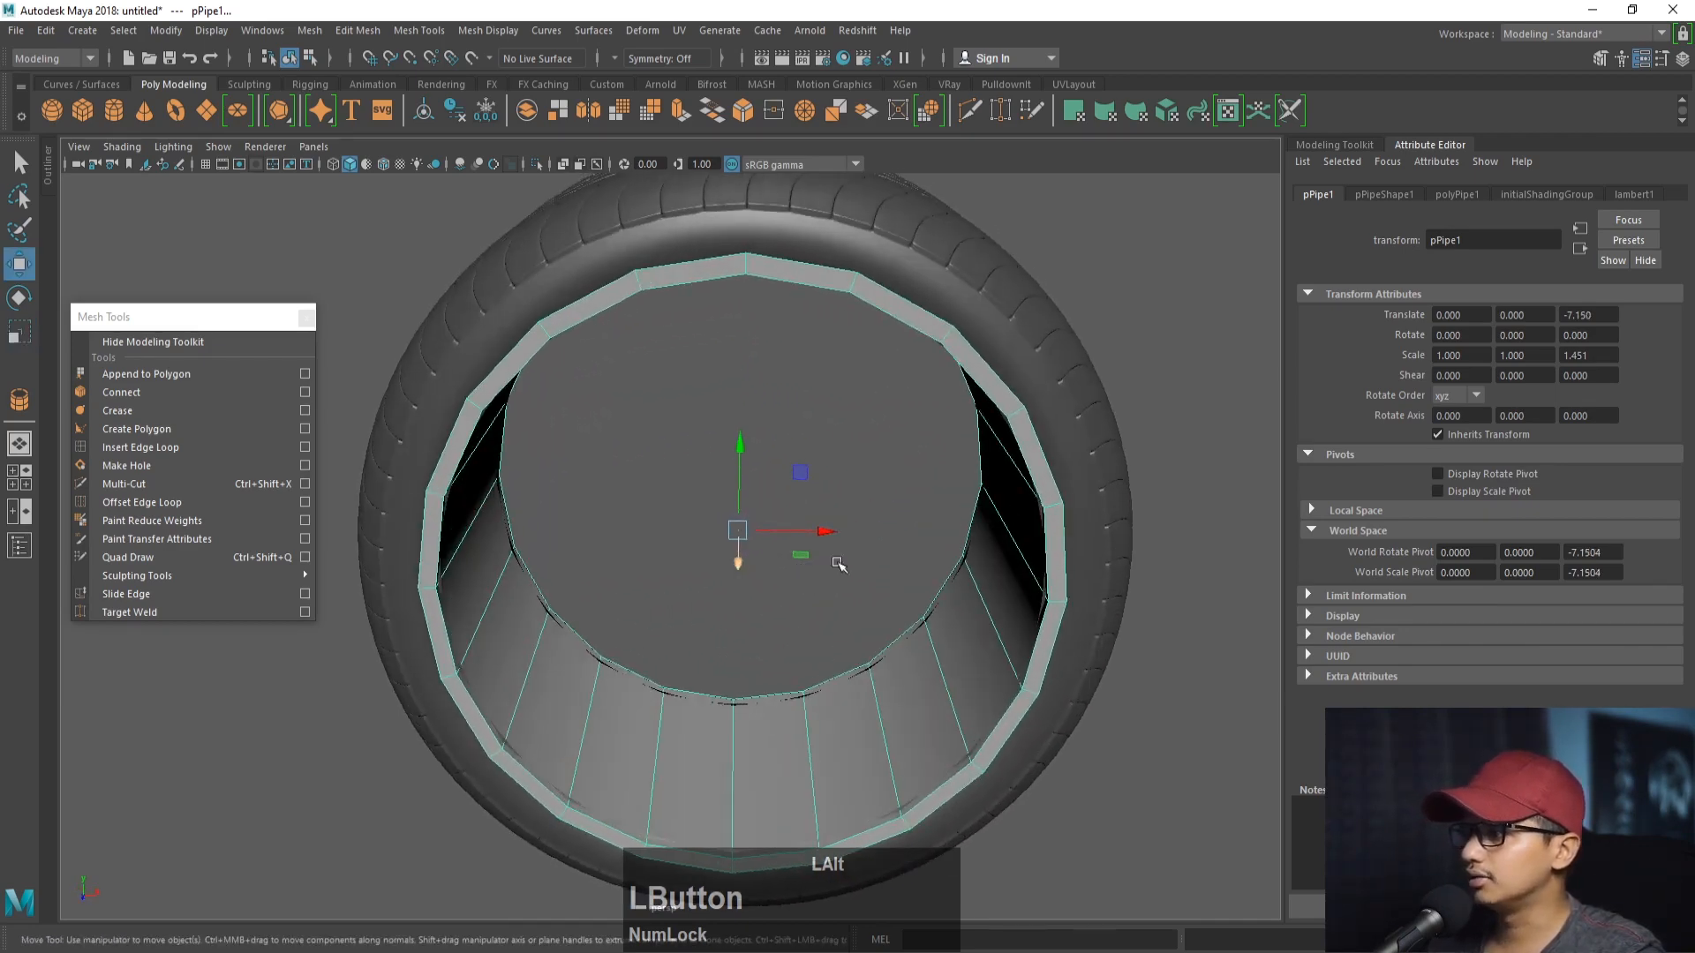
- Set the pipe's height to 12.903, thickness to 0.650, and both height and cap subdivisions to 3
{"action": "left_click", "coordinate": [1455, 194]}
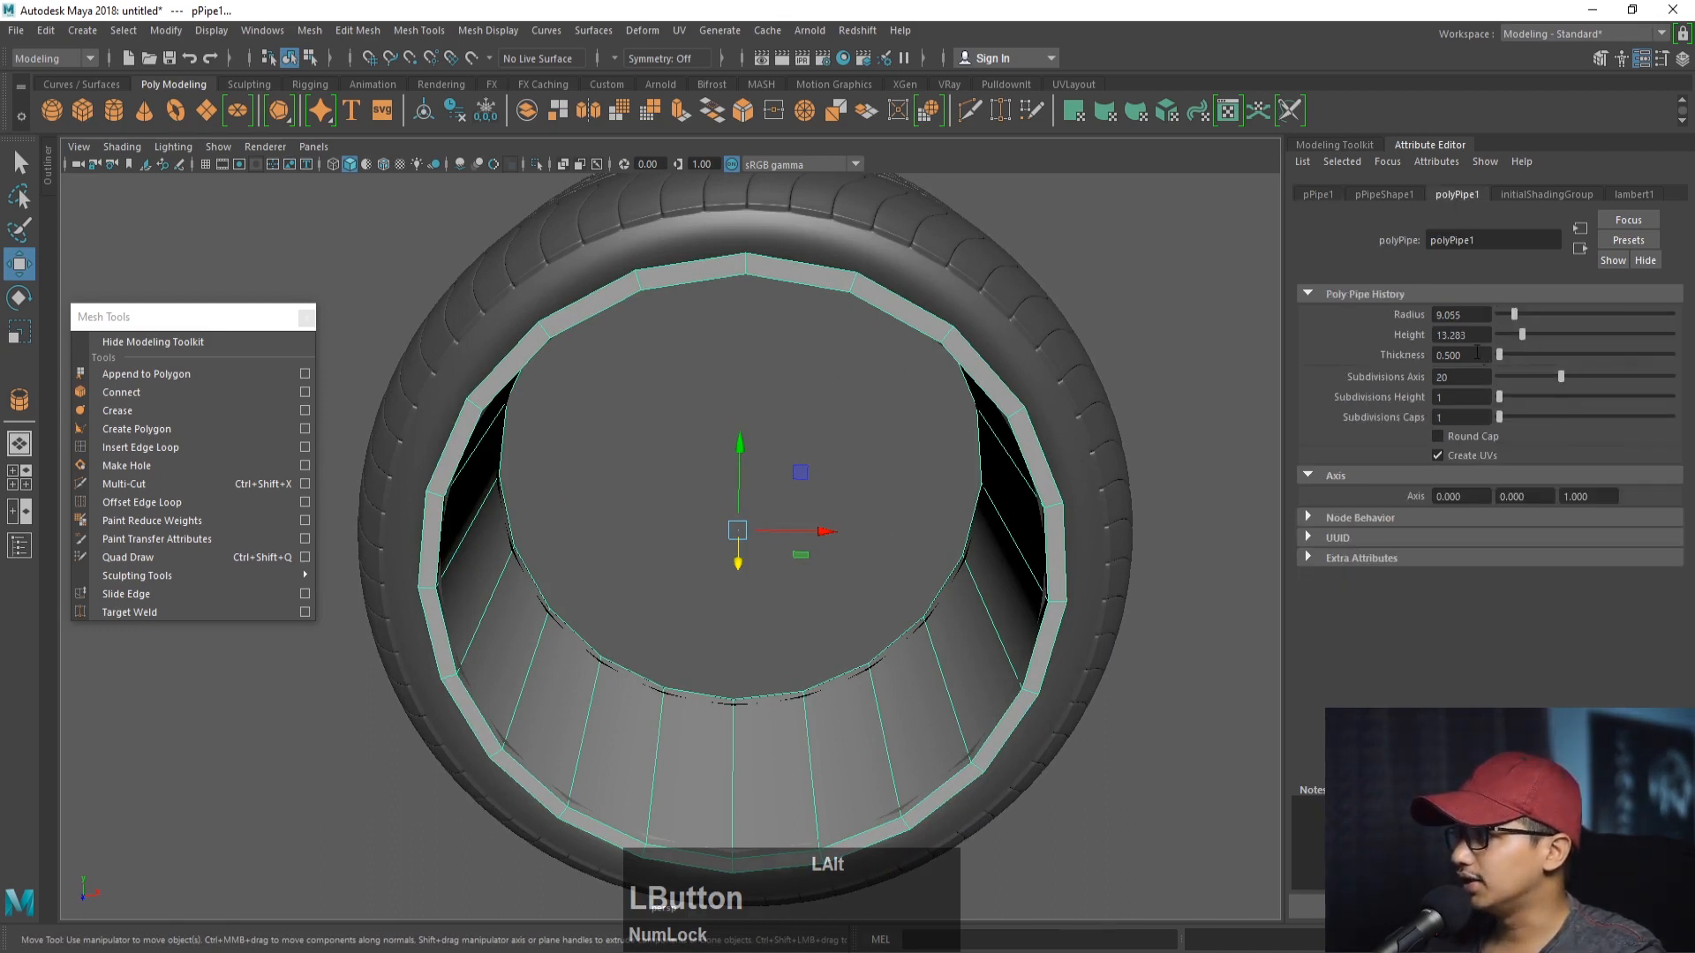
{"action": "left_click_drag", "start_coordinate": [1478, 353], "coordinate": [1448, 334], "text": "alt"}
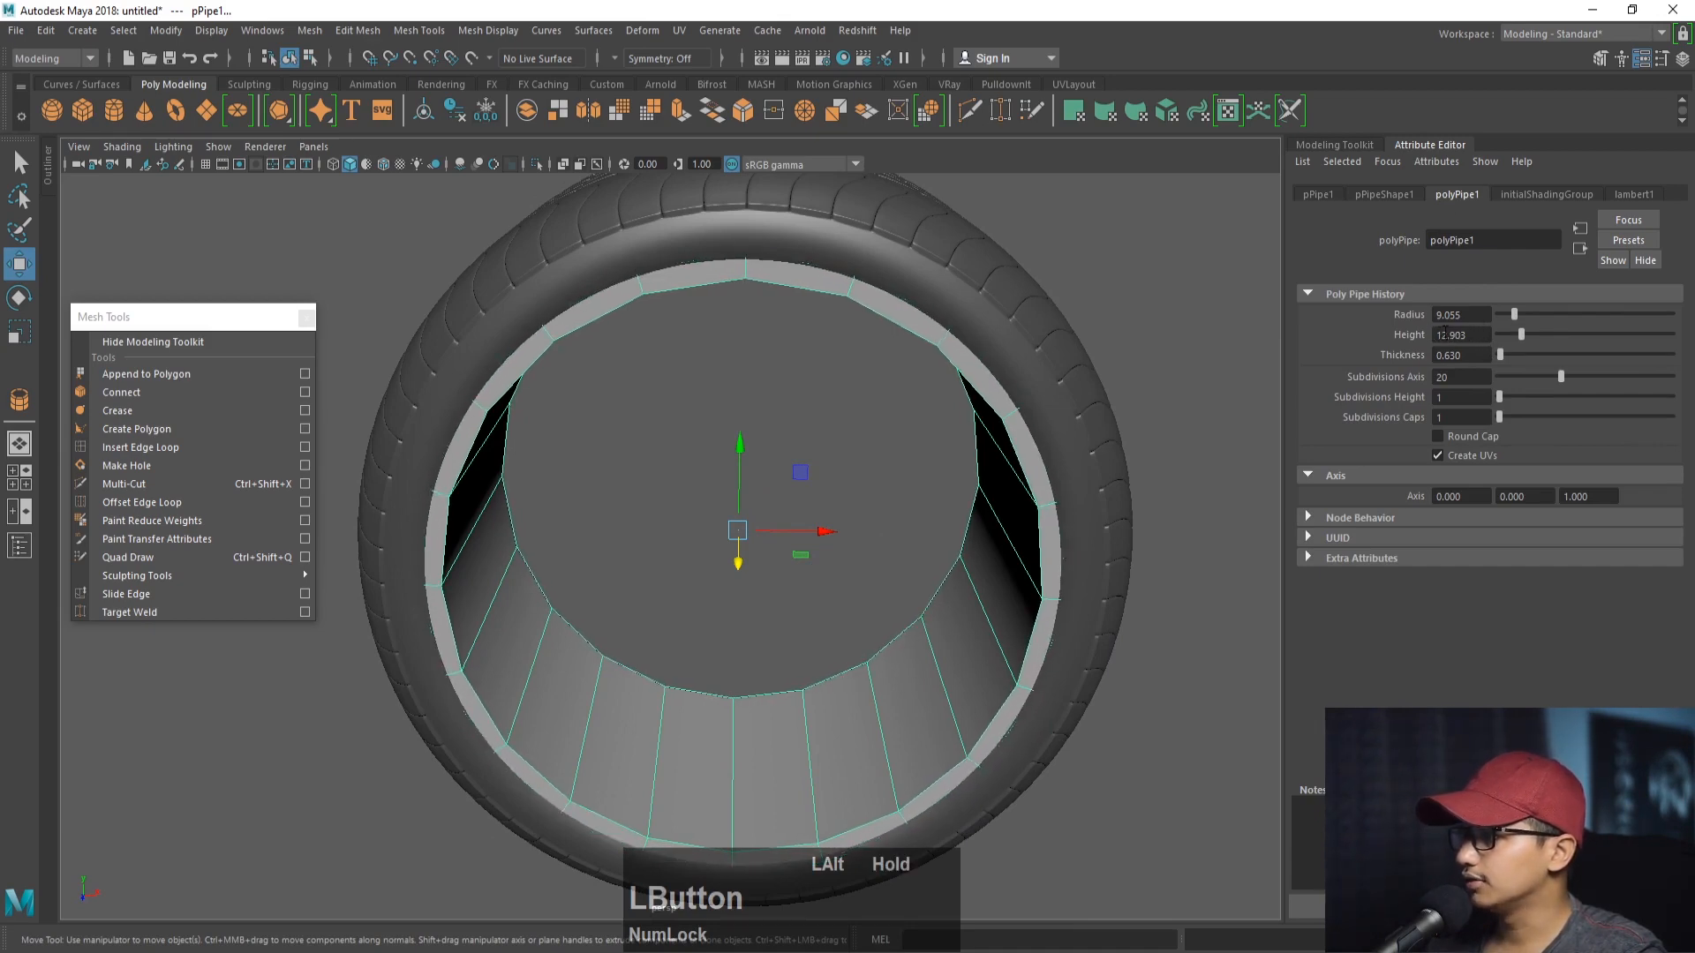
{"action": "left_click_drag", "start_coordinate": [1012, 371], "coordinate": [909, 361], "text": "alt"}
{"action": "right_click_drag", "start_coordinate": [909, 360], "coordinate": [977, 372], "text": "alt"}
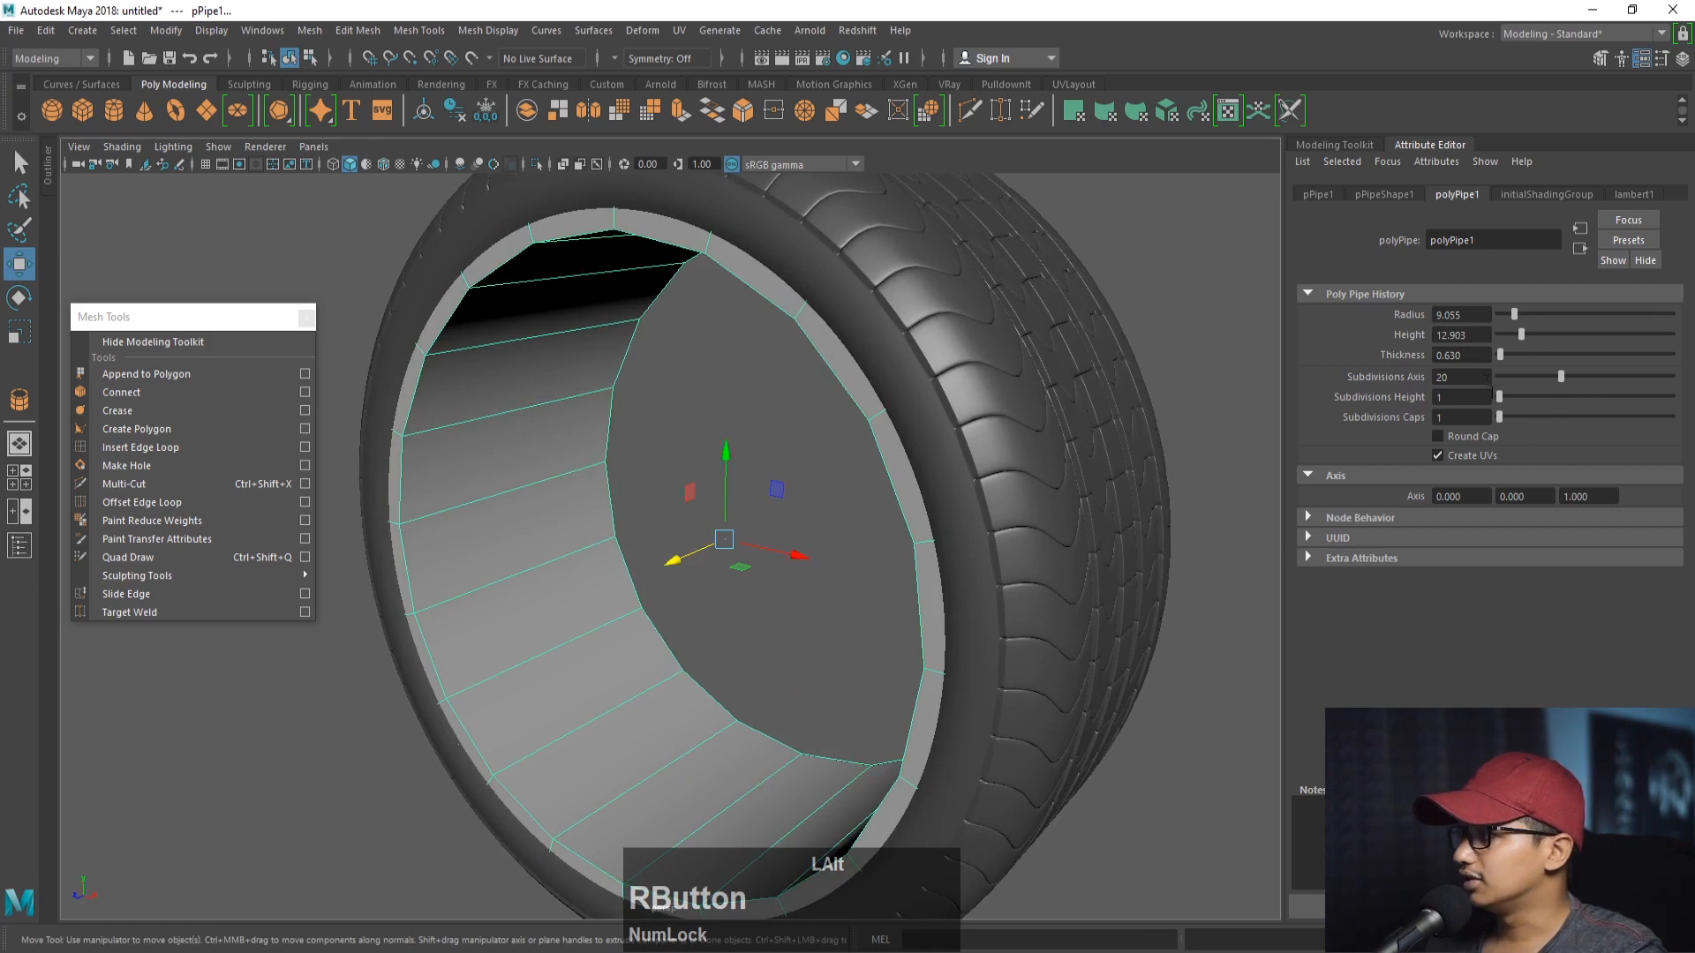
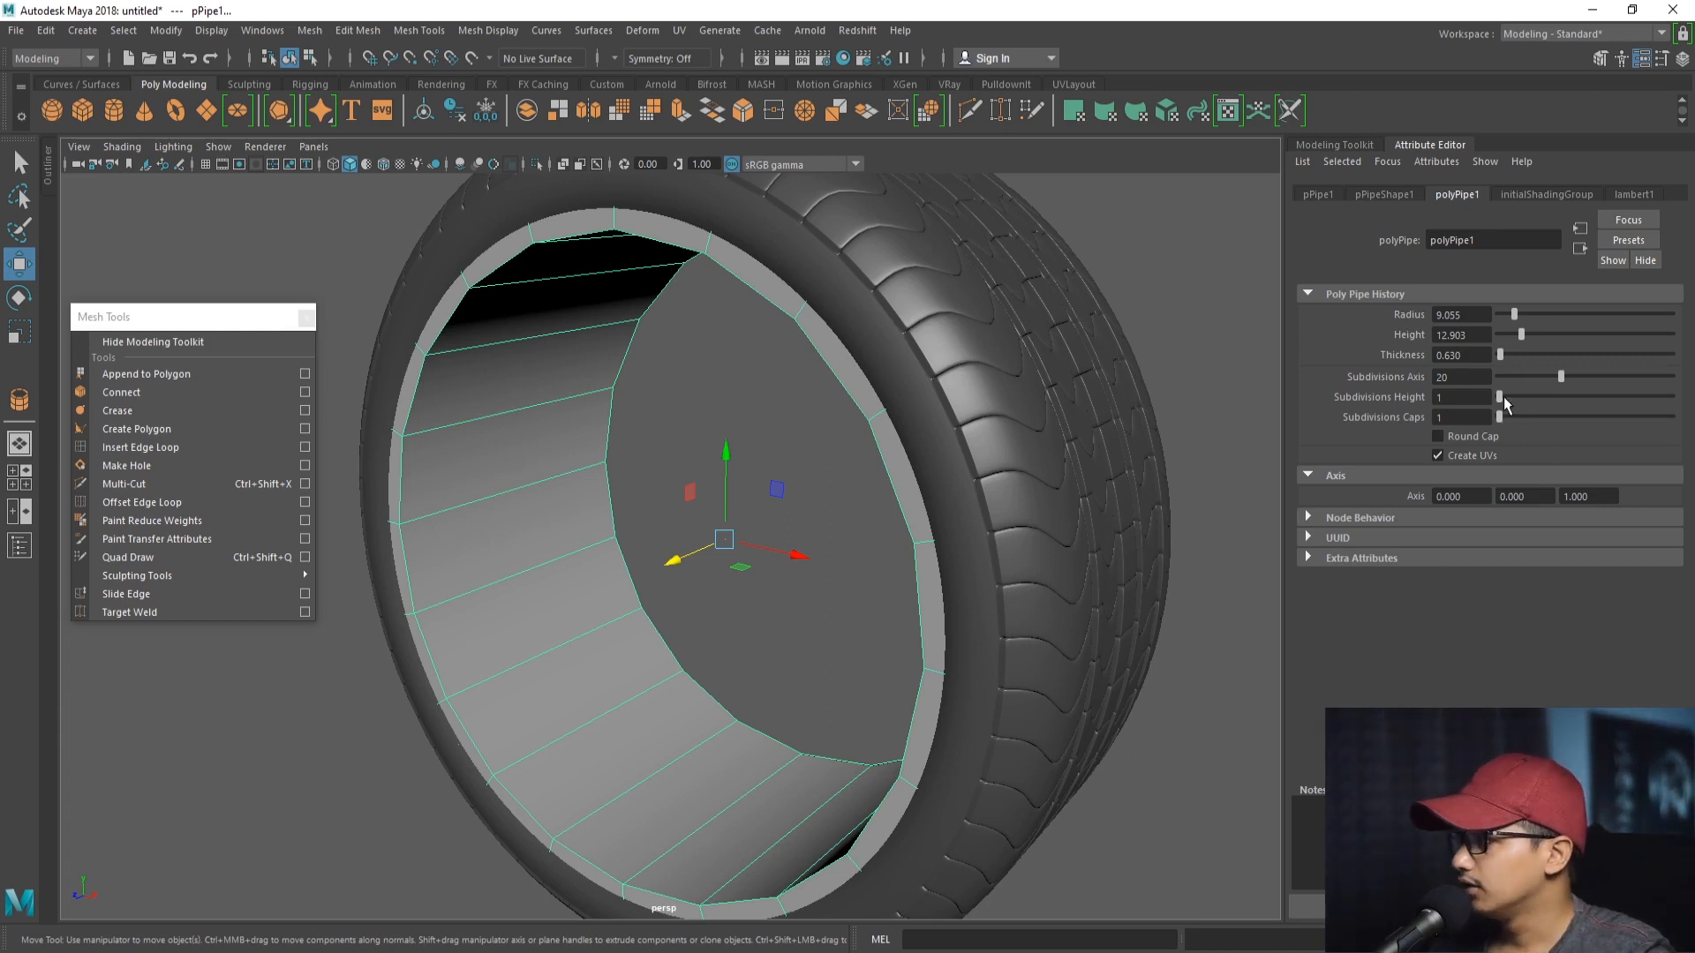
{"action": "left_click_drag", "start_coordinate": [1496, 400], "coordinate": [1507, 423]}
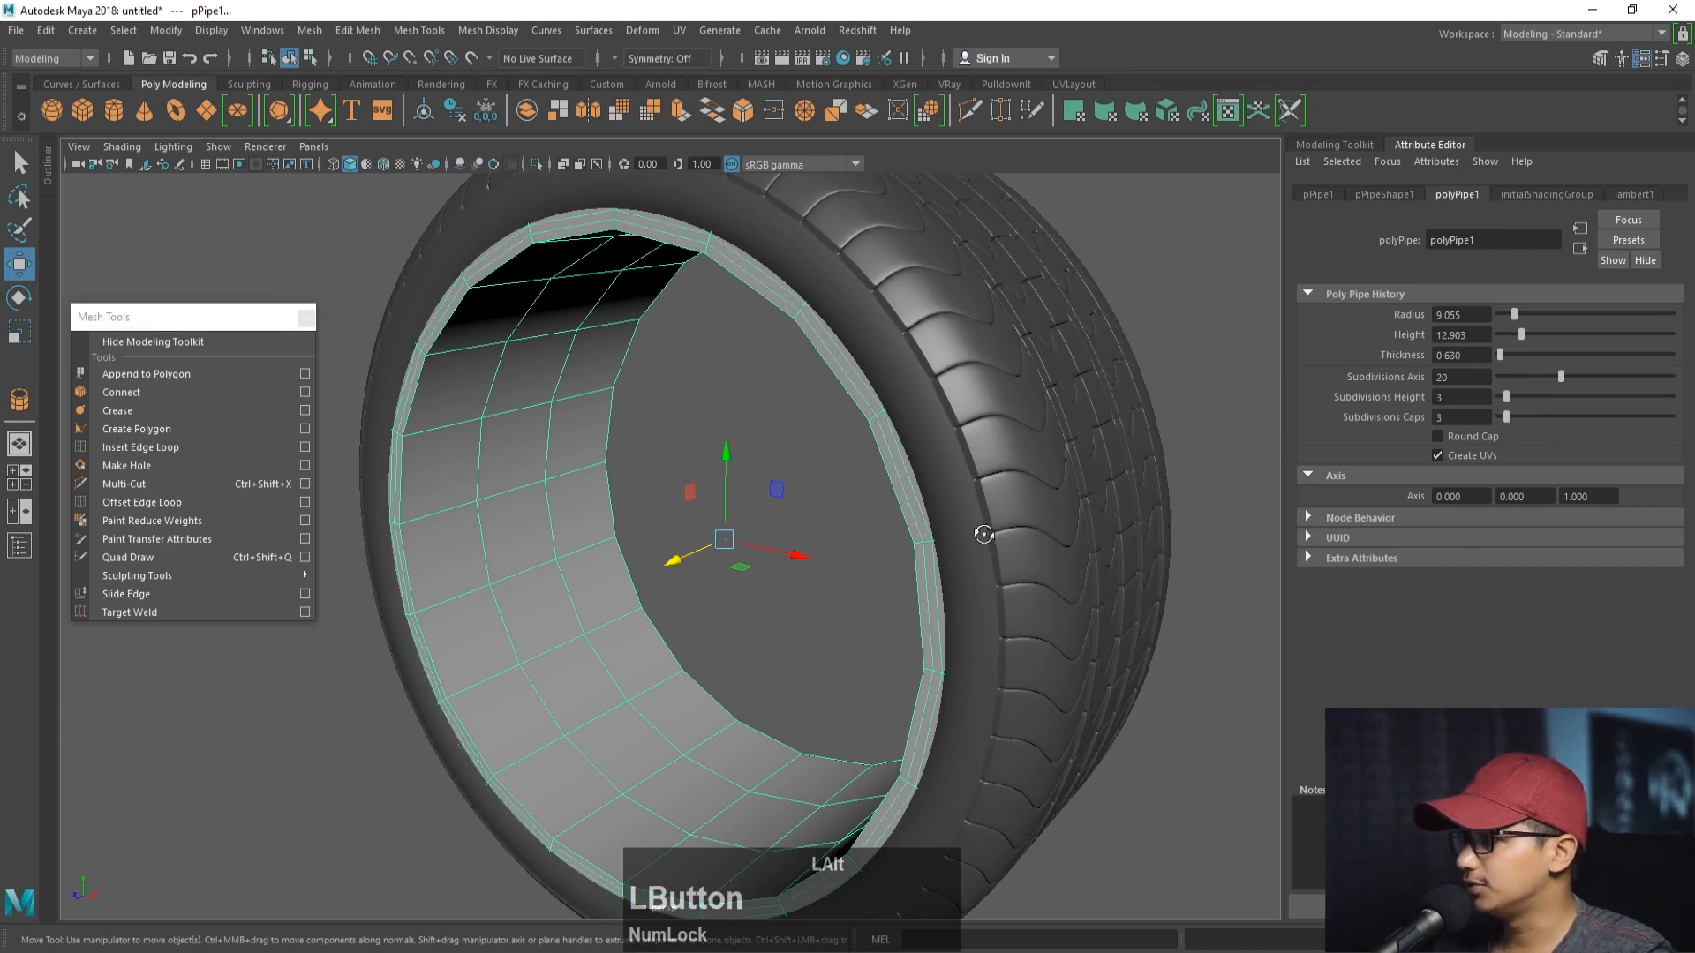
- Switch the pipe to edge selection and isolate it so the tyre is hidden
{"action": "left_click_drag", "start_coordinate": [984, 534], "coordinate": [1024, 511], "text": "alt"}
{"action": "right_click_drag", "start_coordinate": [1024, 510], "coordinate": [1123, 492], "text": "alt"}
{"action": "middle_click_drag", "start_coordinate": [1123, 493], "coordinate": [1202, 573], "text": "alt"}
{"action": "right_click_drag", "start_coordinate": [789, 340], "coordinate": [769, 240]}
{"action": "left_click", "coordinate": [536, 165]}
- Scale the two middle edge loops on the pipe's front cap apart, close to the cap's inner and outer borders
{"action": "right_click_drag", "start_coordinate": [565, 189], "coordinate": [662, 247], "text": "alt"}
{"action": "mouse_move", "coordinate": [662, 247]}
{"action": "left_mouse_down", "text": "alt"}
{"action": "mouse_move", "coordinate": [692, 273]}
{"action": "mouse_move", "coordinate": [659, 246]}
{"action": "left_mouse_up", "text": "alt"}
{"action": "middle_click_drag", "start_coordinate": [658, 246], "coordinate": [665, 288], "text": "alt"}
{"action": "right_click_drag", "start_coordinate": [651, 277], "coordinate": [658, 265]}
{"action": "double_click", "coordinate": [707, 284]}
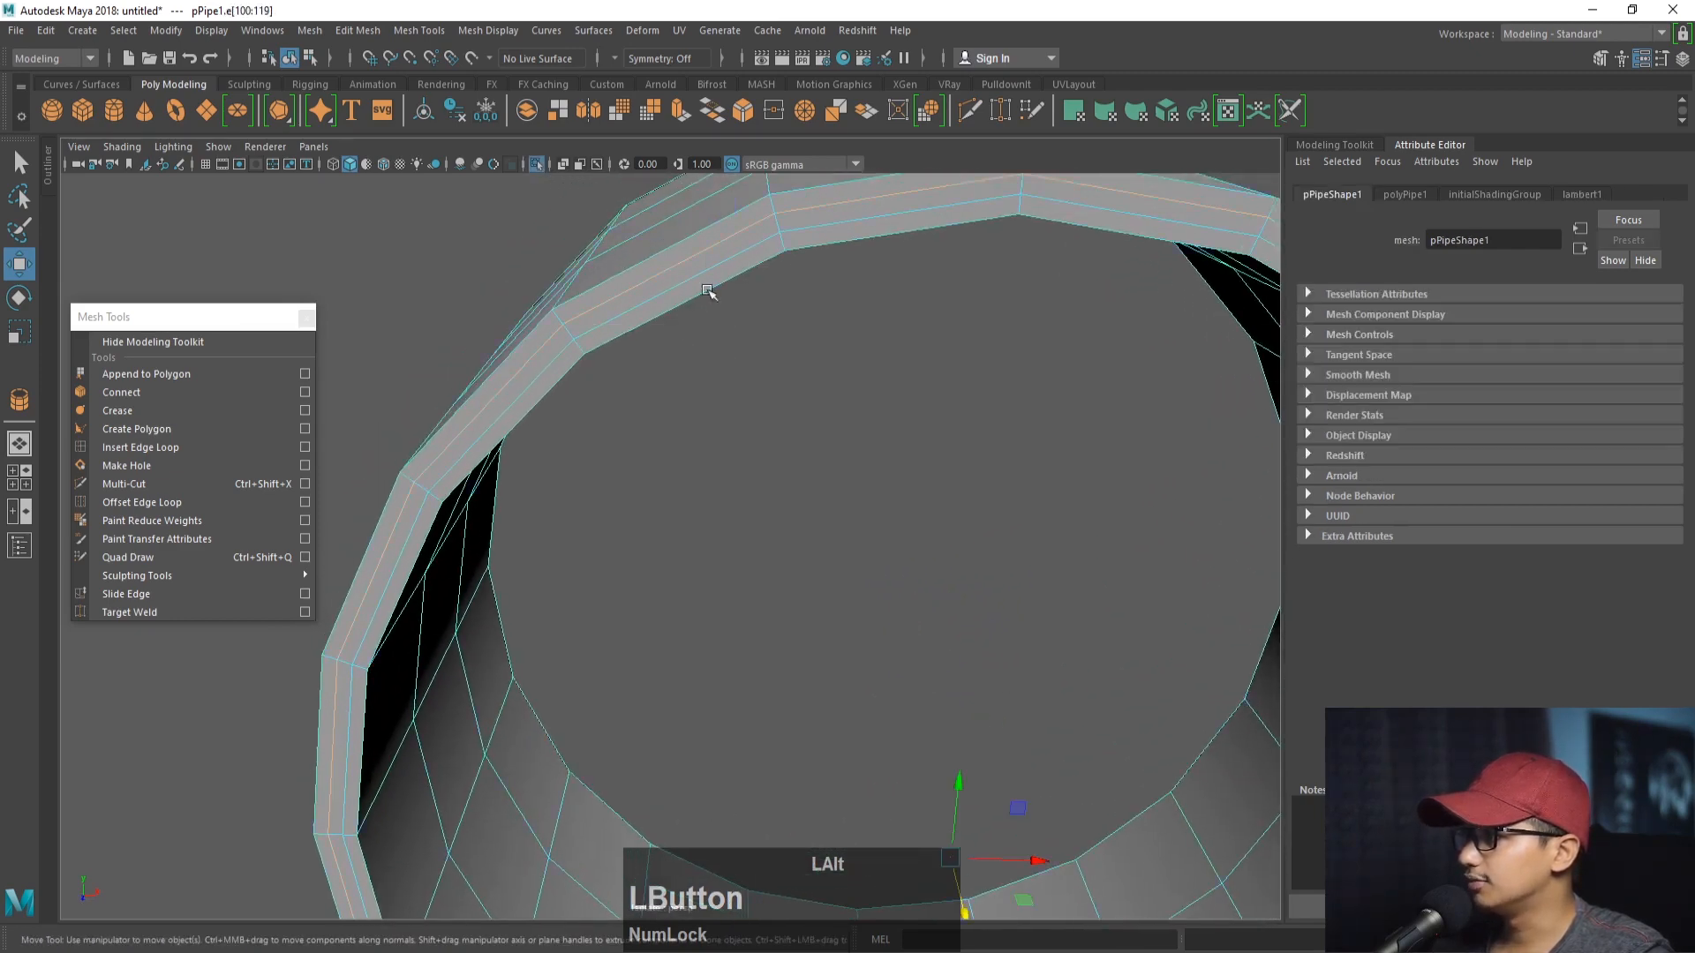
{"action": "middle_click_drag", "start_coordinate": [919, 591], "coordinate": [917, 693], "text": "alt"}
{"action": "key", "text": "r"}
{"action": "right_click_drag", "start_coordinate": [916, 693], "coordinate": [862, 696], "text": "alt"}
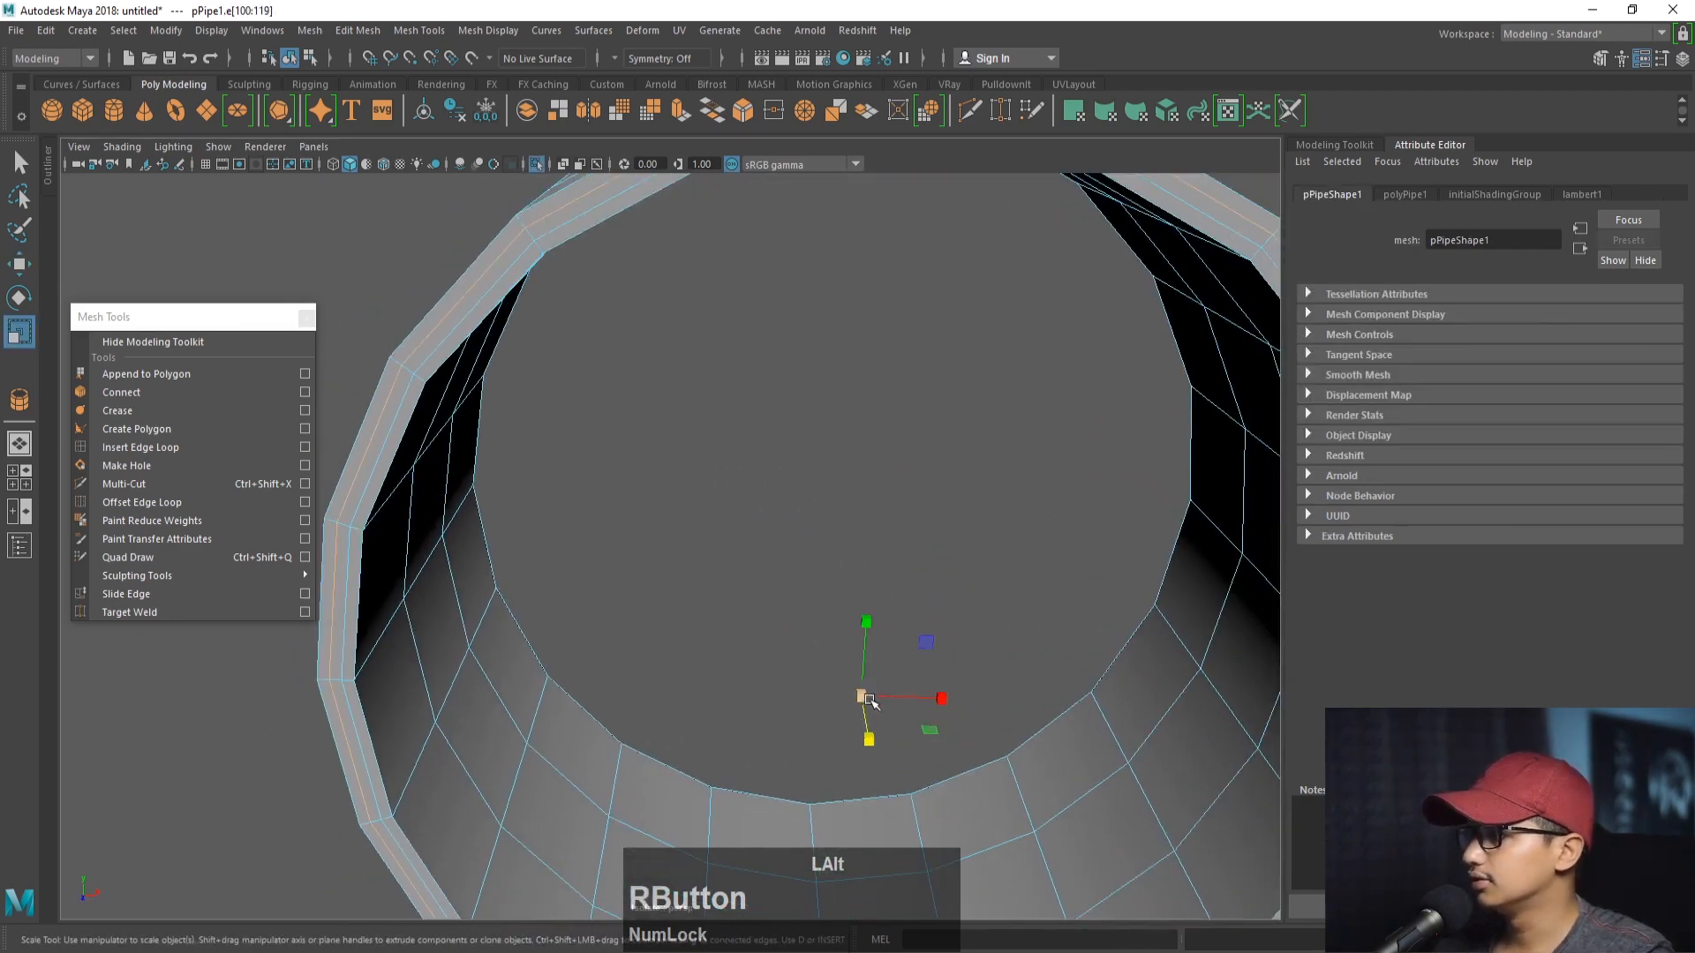
{"action": "mouse_move", "coordinate": [862, 696]}
{"action": "left_mouse_down", "text": "alt"}
{"action": "mouse_move", "coordinate": [805, 653]}
{"action": "mouse_move", "coordinate": [856, 694]}
{"action": "left_mouse_up", "text": "alt"}
{"action": "double_click", "coordinate": [441, 362]}
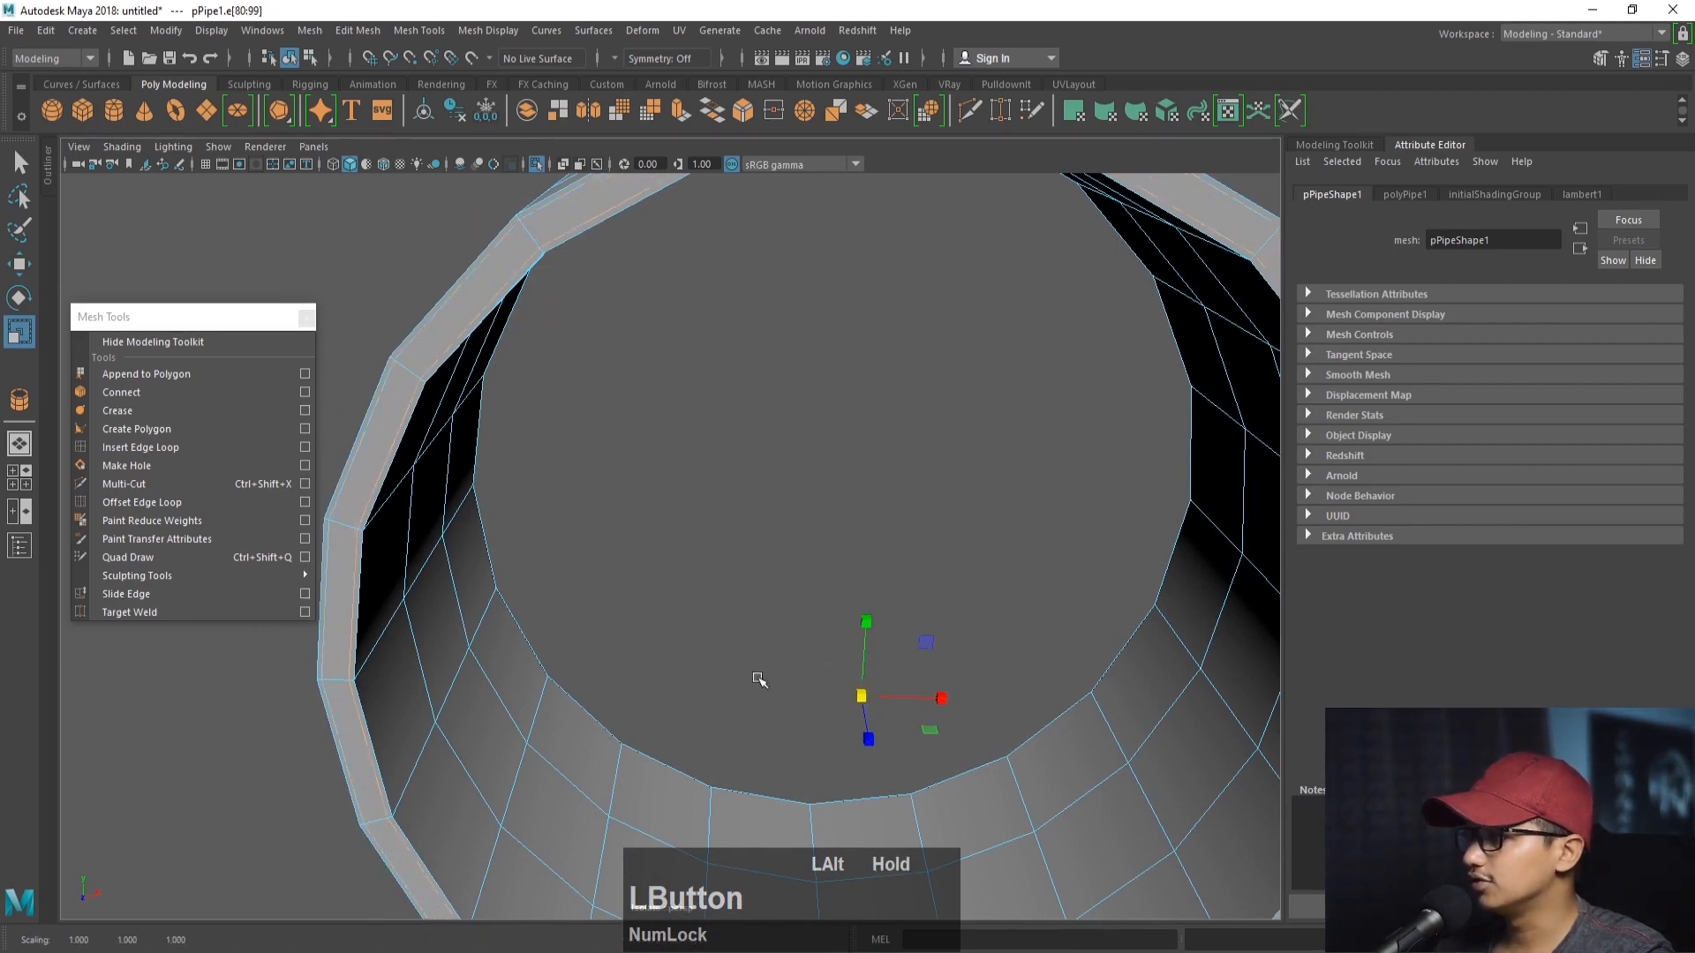
{"action": "left_click_drag", "start_coordinate": [757, 677], "coordinate": [495, 567], "text": "alt"}
- Move the front edge loop of the pipe's inner wall along Z, close to the front lip
{"action": "double_click", "coordinate": [420, 508]}
{"action": "middle_click_drag", "start_coordinate": [623, 549], "coordinate": [696, 549], "text": "alt"}
{"action": "key", "text": "w"}
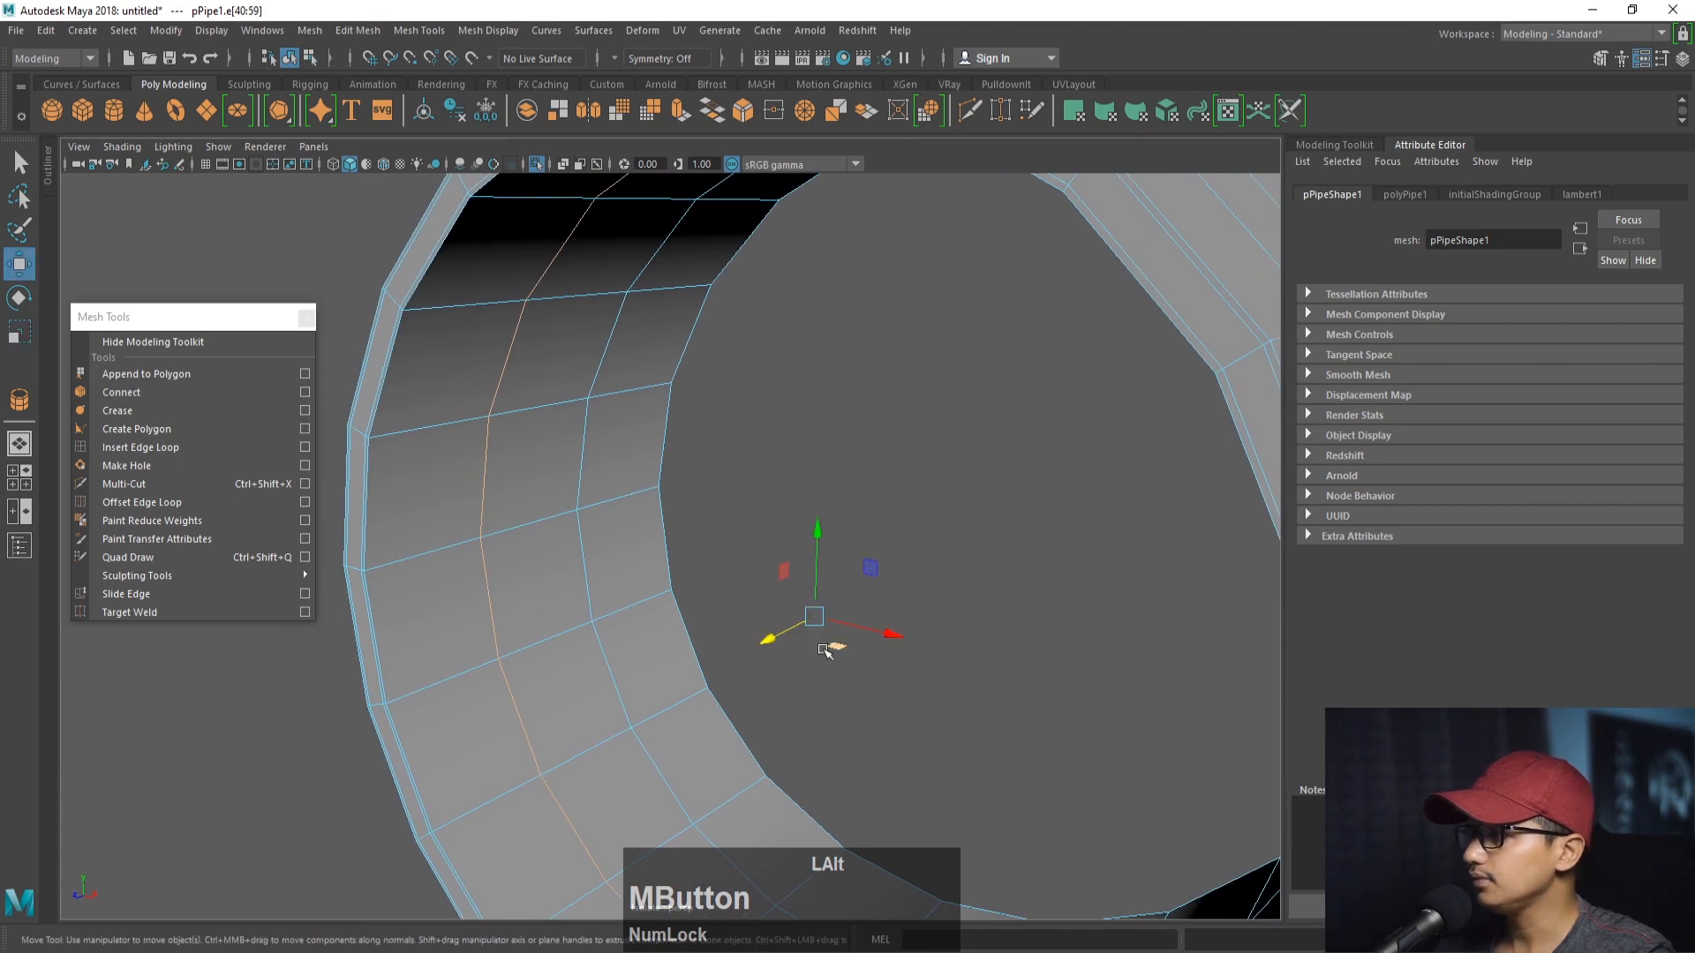
{"action": "left_click_drag", "start_coordinate": [767, 641], "coordinate": [654, 674]}
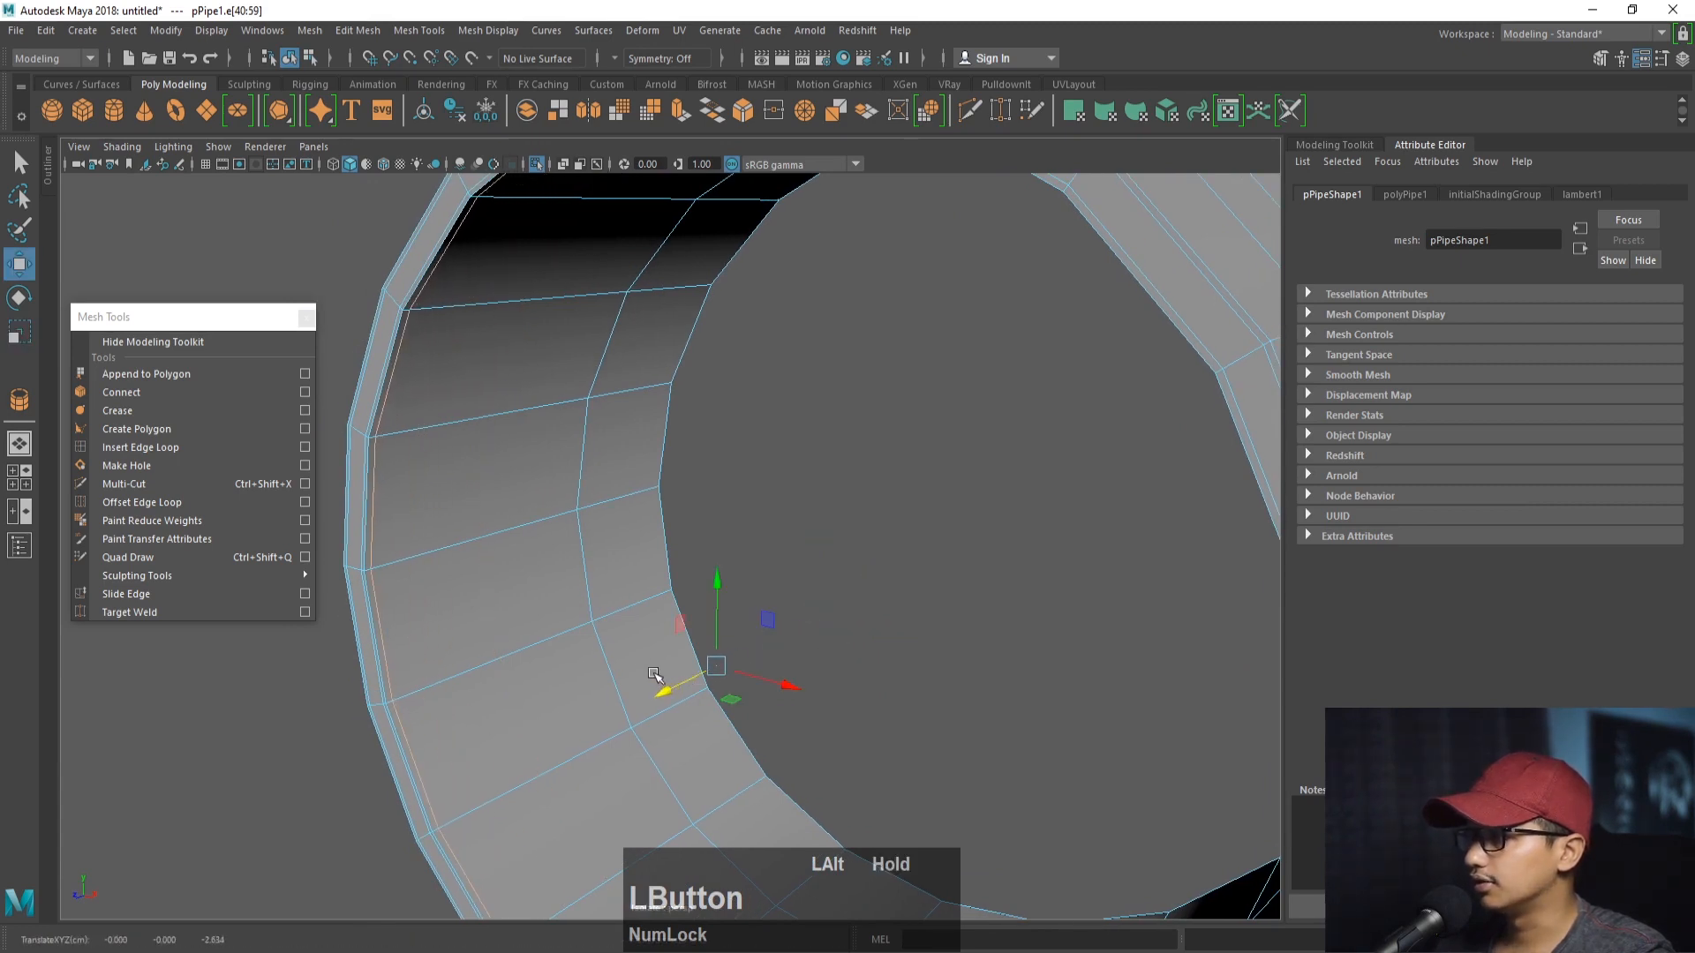
- Select the two inner-wall face rings behind the front lip and extrude them inward by scaling toward the centre
{"action": "right_click_drag", "start_coordinate": [511, 442], "coordinate": [518, 492]}
{"action": "left_click", "coordinate": [519, 490]}
{"action": "double_click", "coordinate": [538, 571], "text": "shift"}
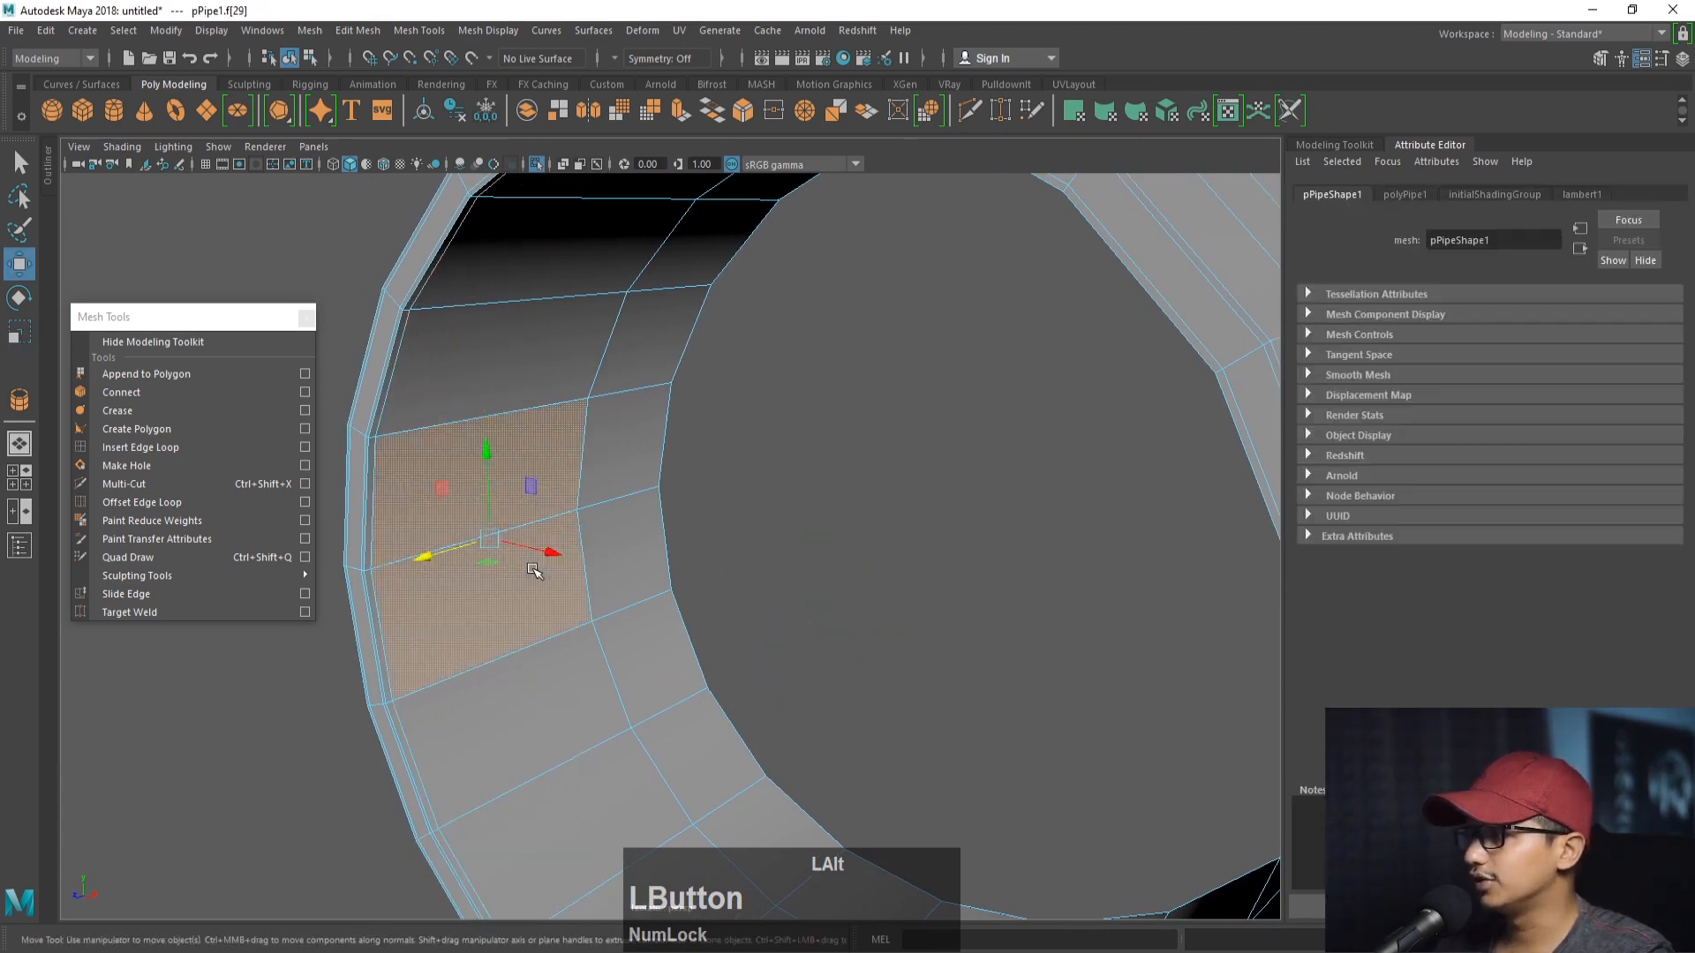
{"action": "left_click", "coordinate": [622, 552], "text": "shift"}
{"action": "double_click", "coordinate": [645, 626], "text": "shift"}
{"action": "right_click_drag", "start_coordinate": [658, 609], "coordinate": [556, 579], "text": "alt"}
{"action": "left_click_drag", "start_coordinate": [556, 579], "coordinate": [668, 600], "text": "alt"}
{"action": "middle_click_drag", "start_coordinate": [668, 600], "coordinate": [646, 600], "text": "alt"}
{"action": "left_click_drag", "start_coordinate": [646, 600], "coordinate": [633, 611], "text": "alt"}
{"action": "key", "text": "r"}
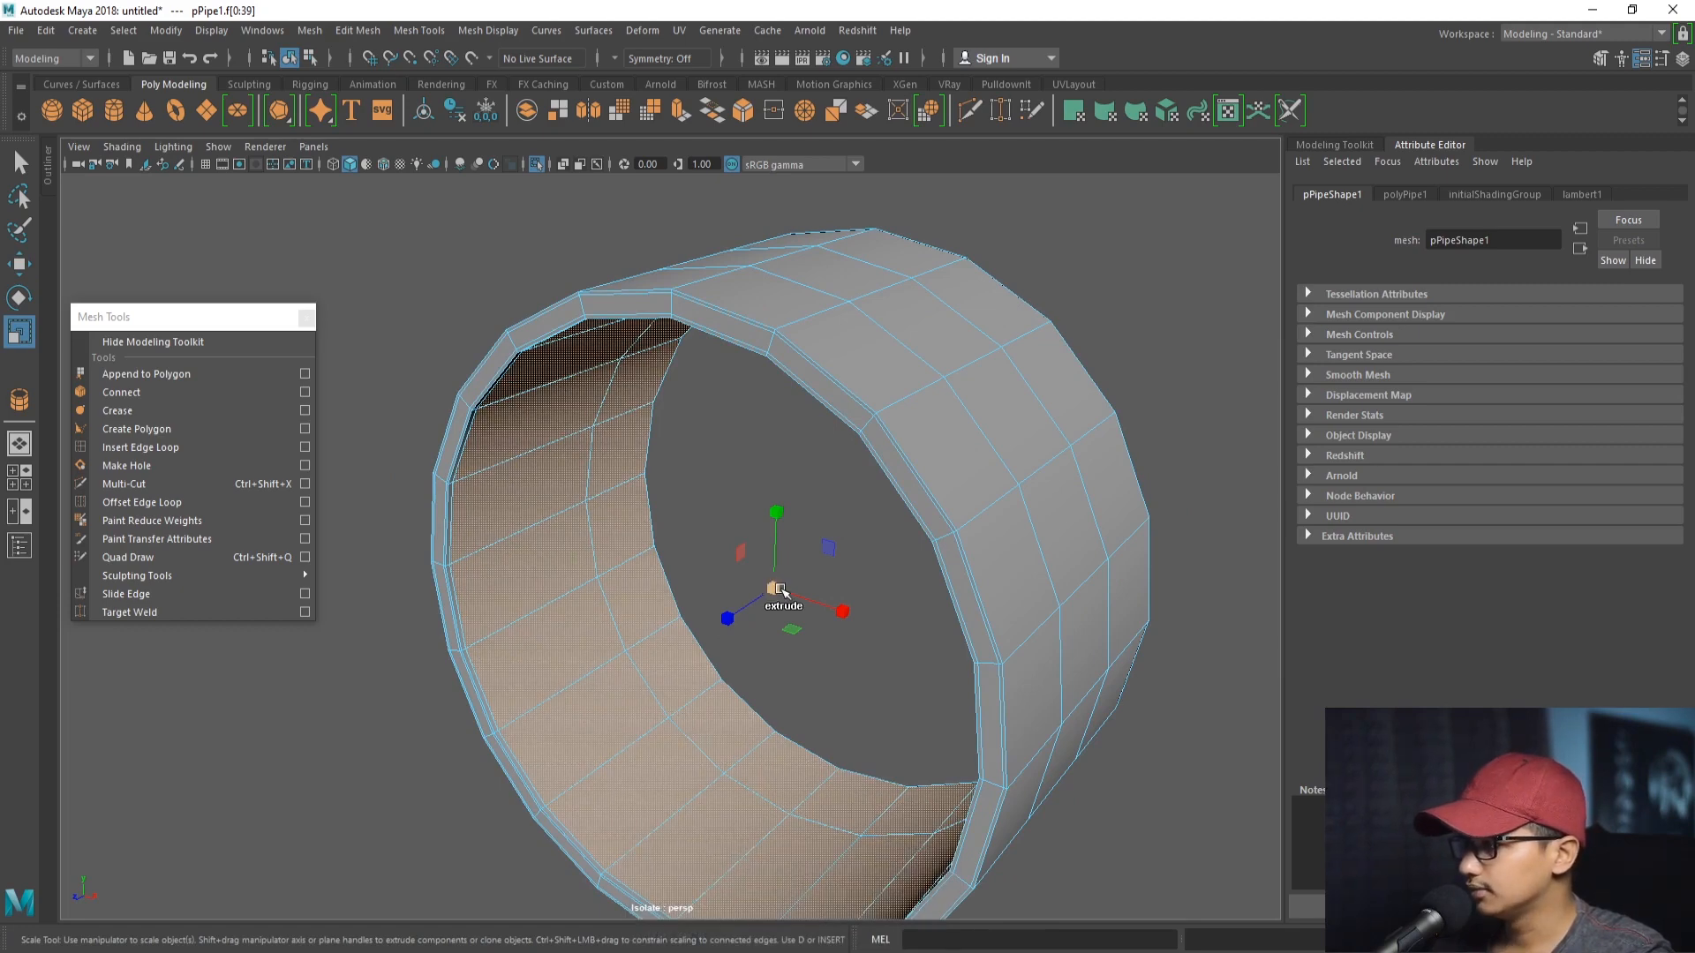
{"action": "left_click_drag", "start_coordinate": [779, 589], "coordinate": [697, 525], "text": "shift"}
- Examine the extruded rim in smooth preview with the whole object selected
{"action": "key", "text": "w"}
{"action": "key", "text": "3"}
{"action": "right_click_drag", "start_coordinate": [553, 359], "coordinate": [682, 320]}
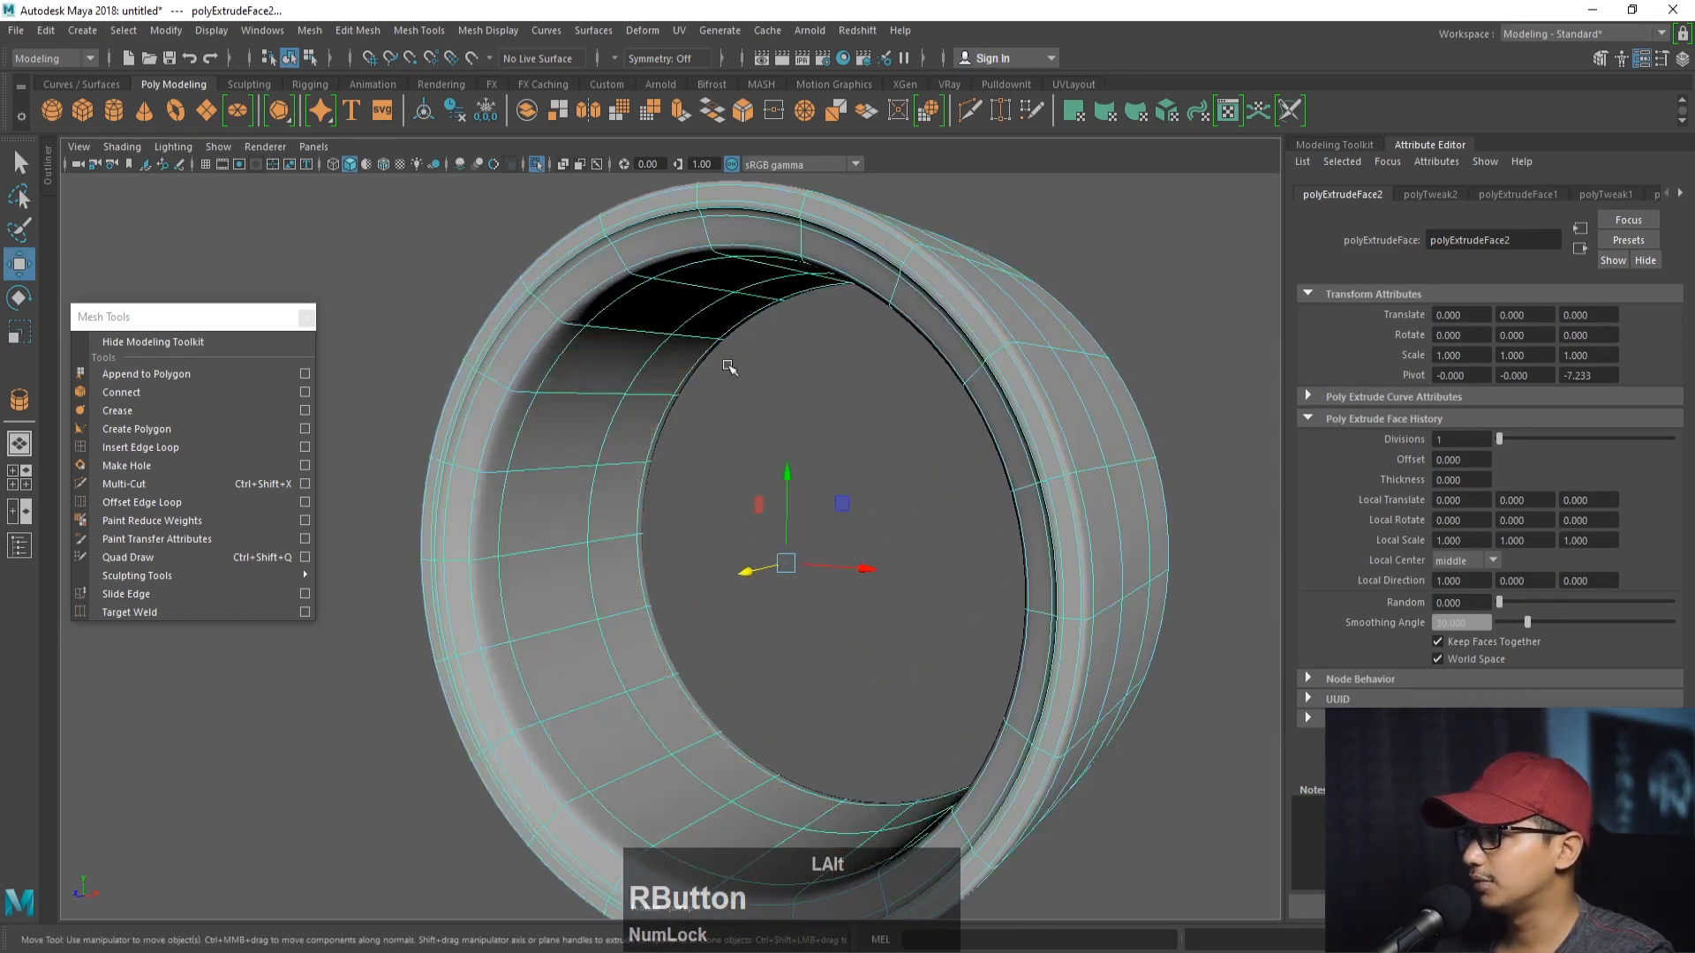
{"action": "left_click", "coordinate": [730, 363]}
{"action": "mouse_move", "coordinate": [730, 380]}
{"action": "left_mouse_down", "text": "alt"}
{"action": "mouse_move", "coordinate": [715, 442]}
{"action": "mouse_move", "coordinate": [704, 360]}
{"action": "left_mouse_up", "text": "alt"}
{"action": "left_click", "coordinate": [798, 318]}
{"action": "left_click_drag", "start_coordinate": [798, 317], "coordinate": [791, 404], "text": "alt"}
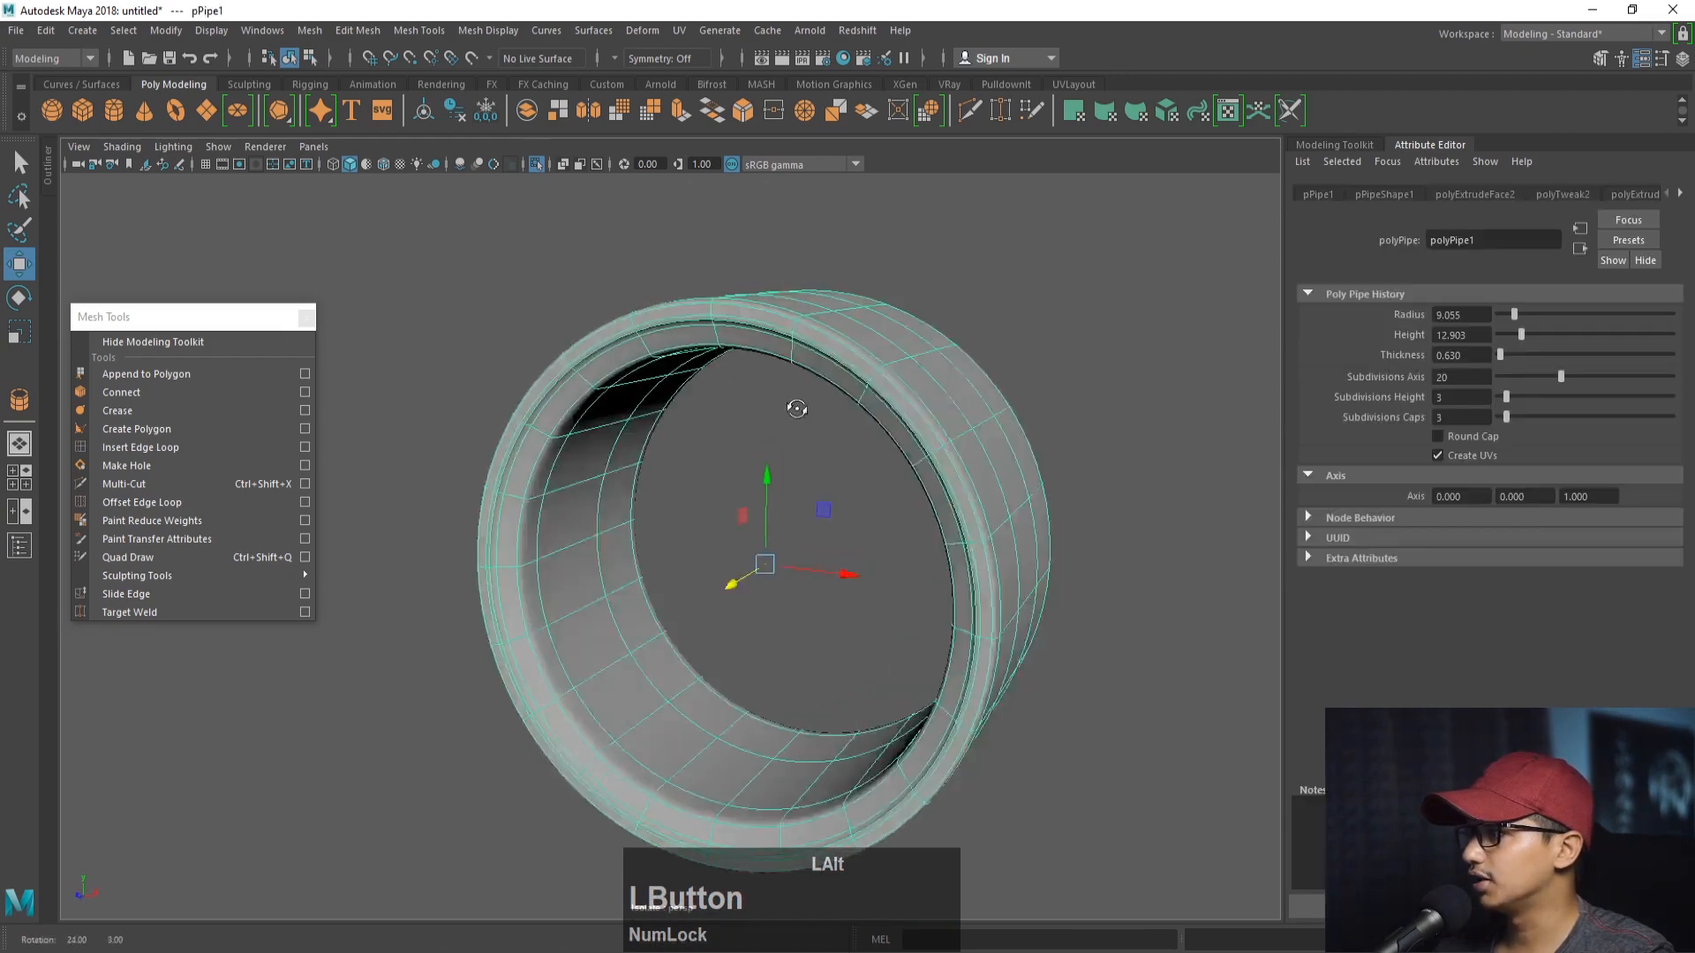
- Insert three supporting edge loops around the rim's front lip and inner step to sharpen the smoothed edges
{"action": "right_click_drag", "start_coordinate": [791, 404], "coordinate": [772, 476], "text": "alt"}
{"action": "right_click_drag", "start_coordinate": [634, 362], "coordinate": [617, 469], "text": "alt"}
{"action": "middle_click_drag", "start_coordinate": [617, 469], "coordinate": [839, 605], "text": "alt"}
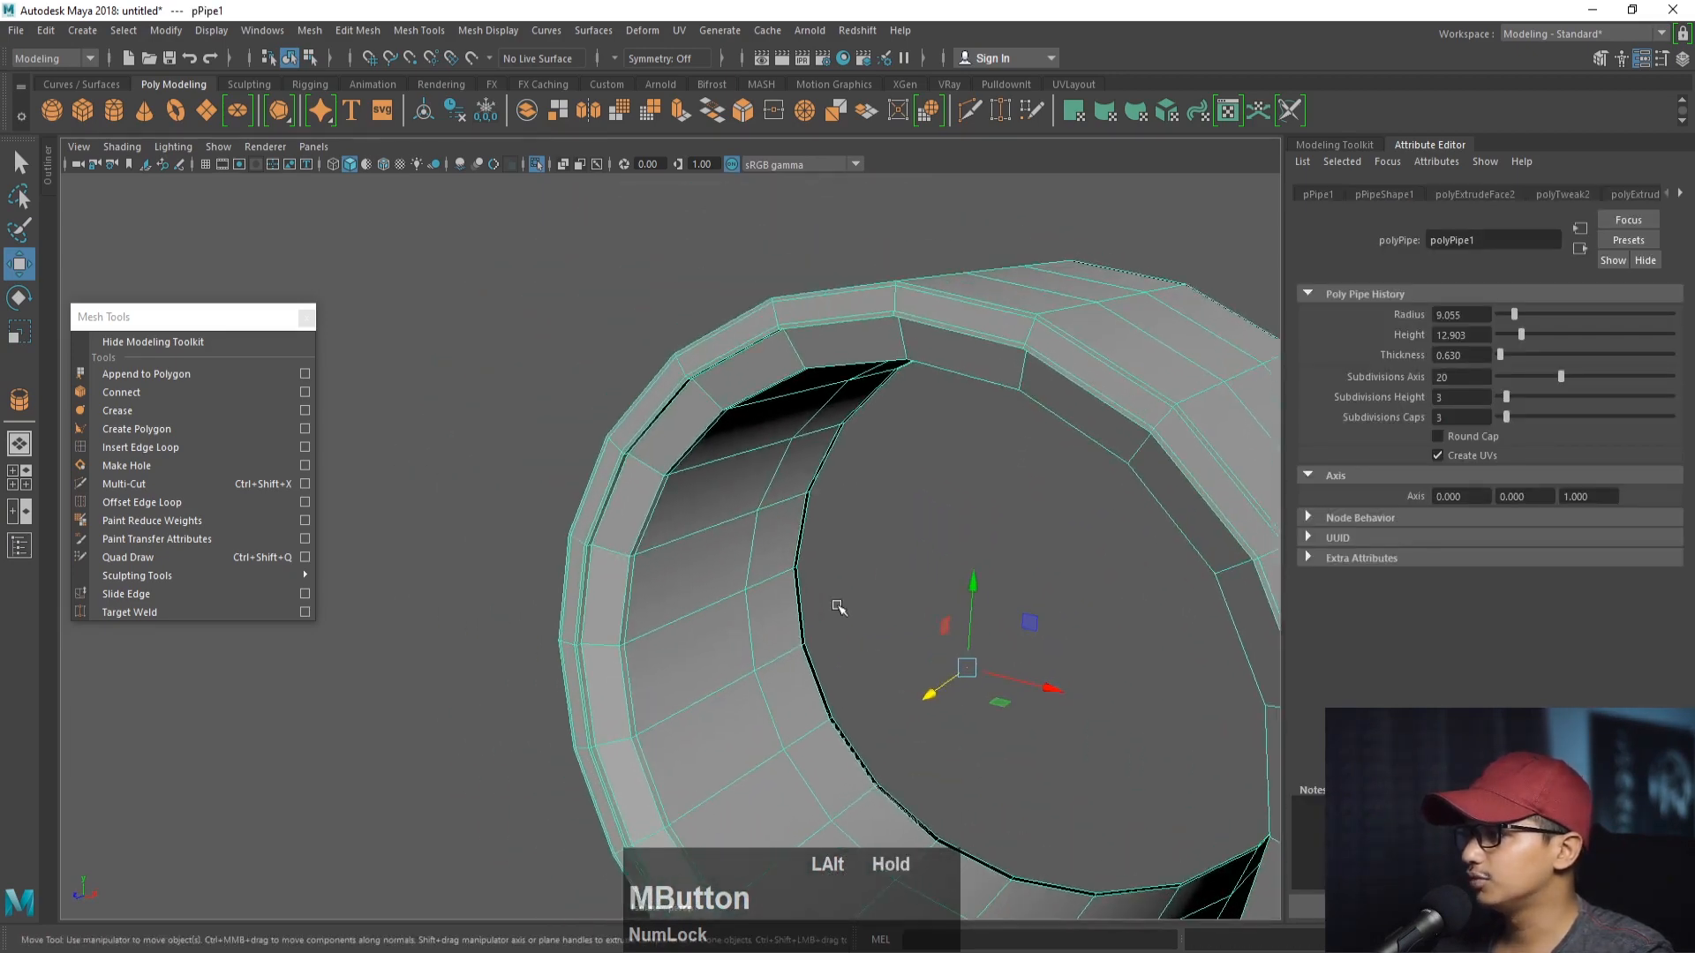
{"action": "left_click_drag", "start_coordinate": [840, 606], "coordinate": [722, 599], "text": "alt"}
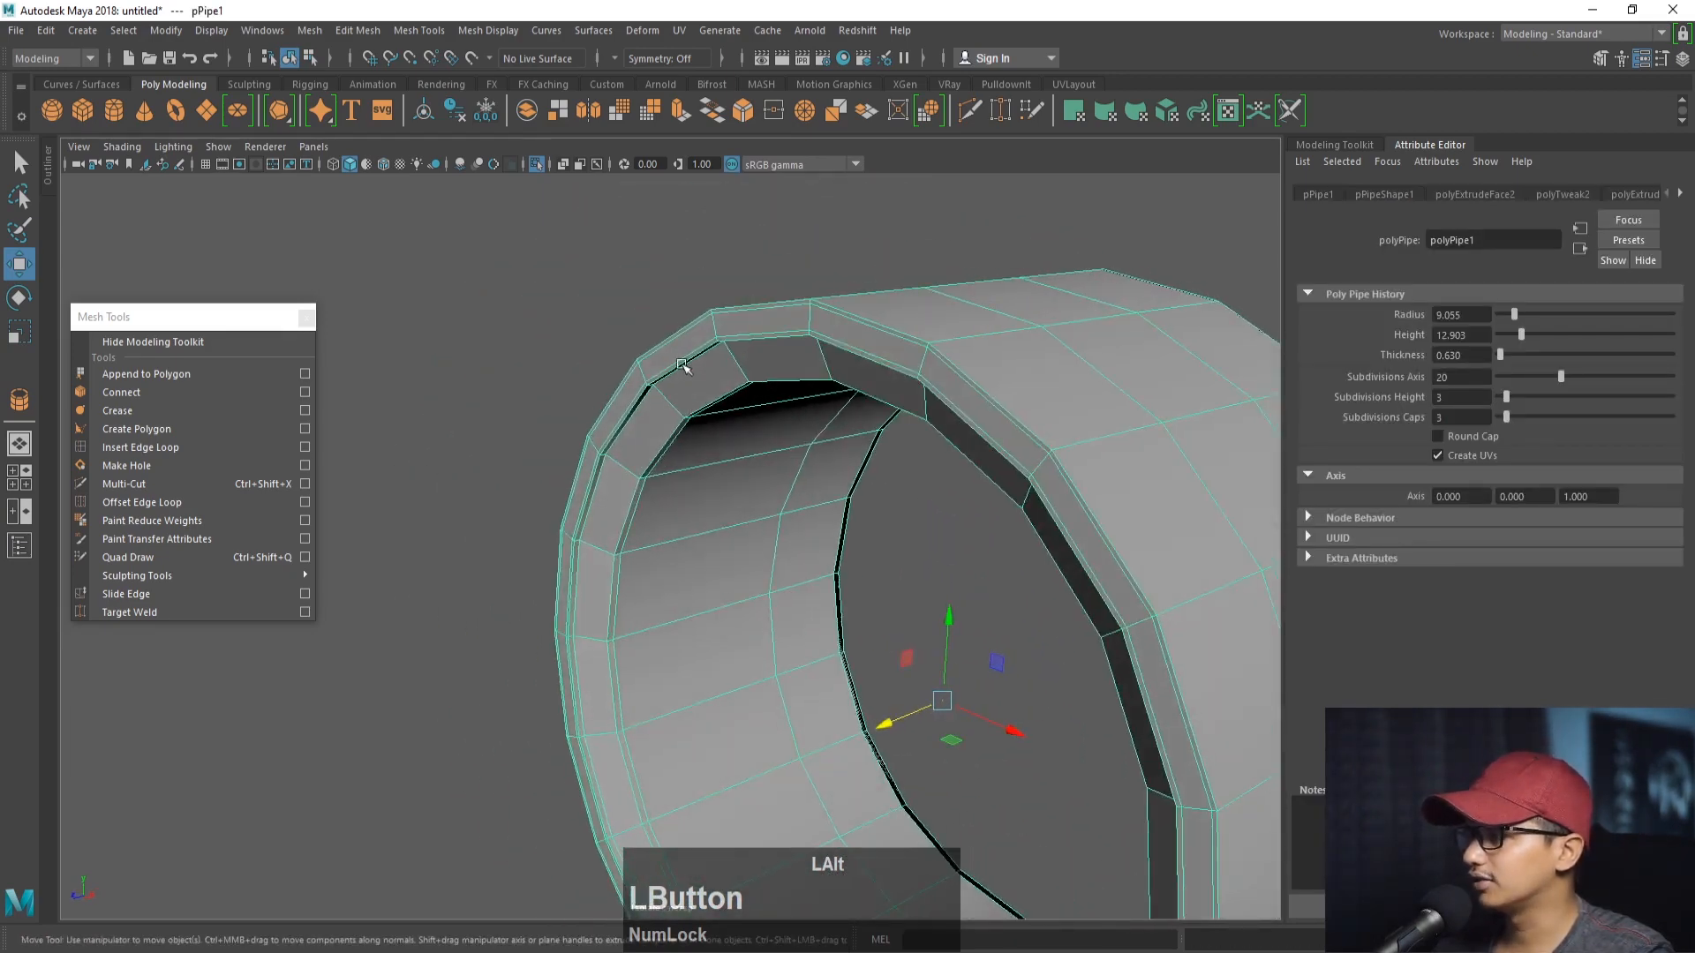
{"action": "right_click_drag", "start_coordinate": [682, 364], "coordinate": [594, 311]}
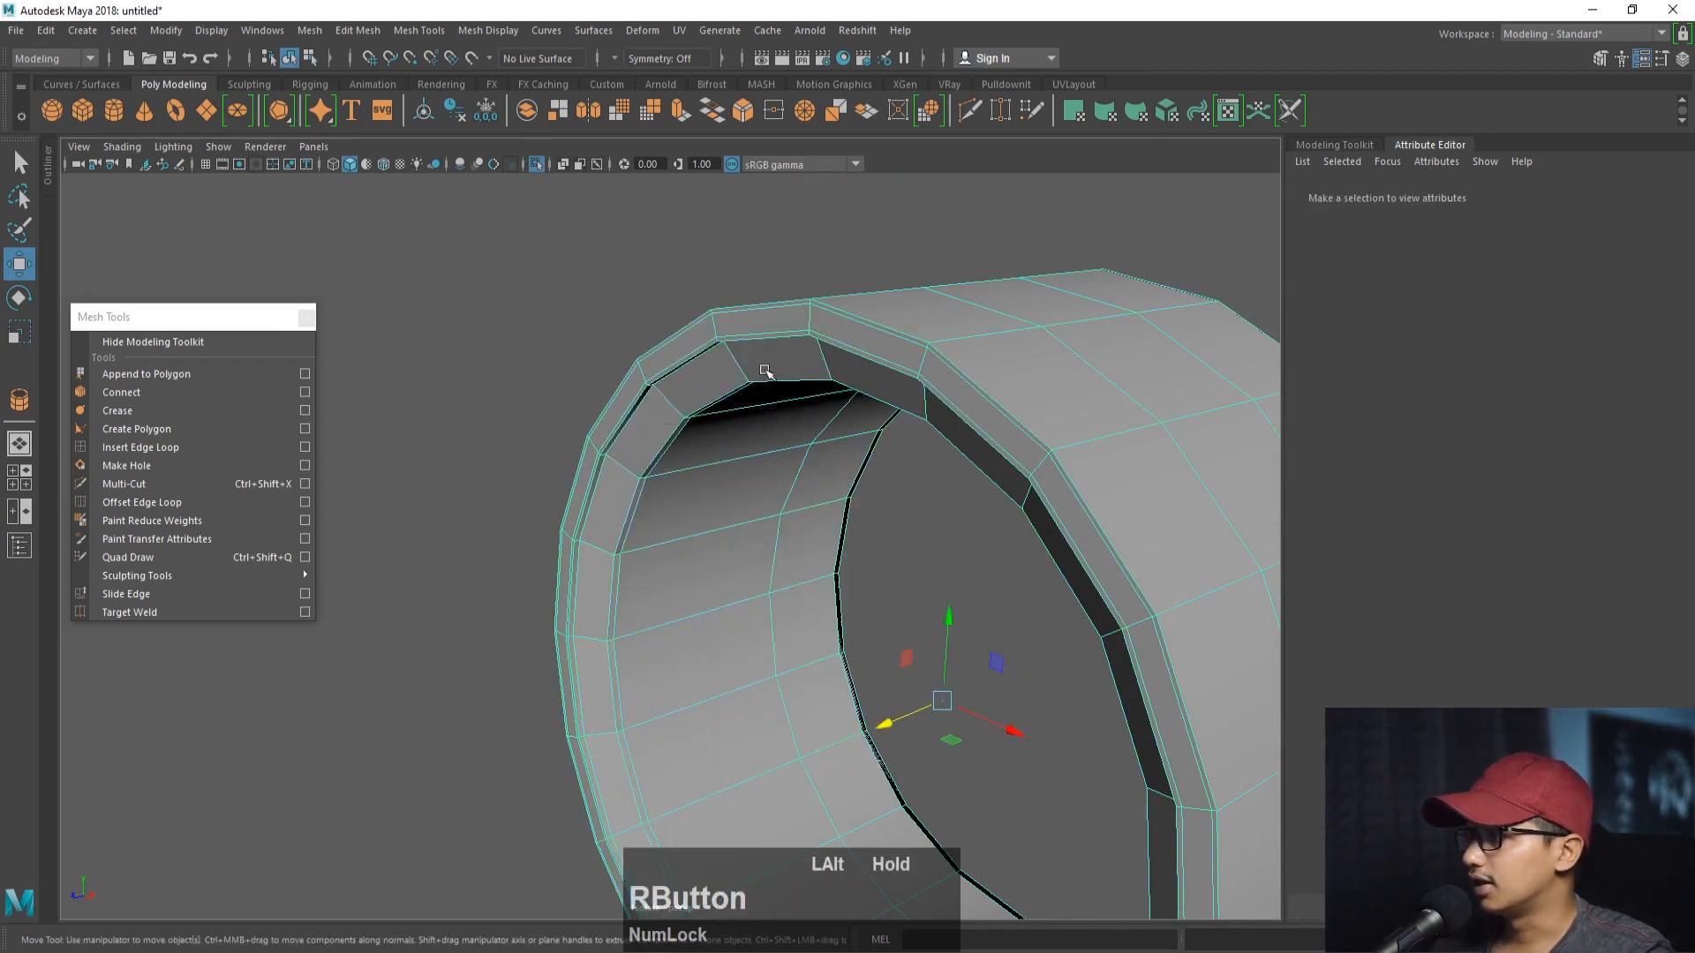
{"action": "left_click", "coordinate": [201, 447]}
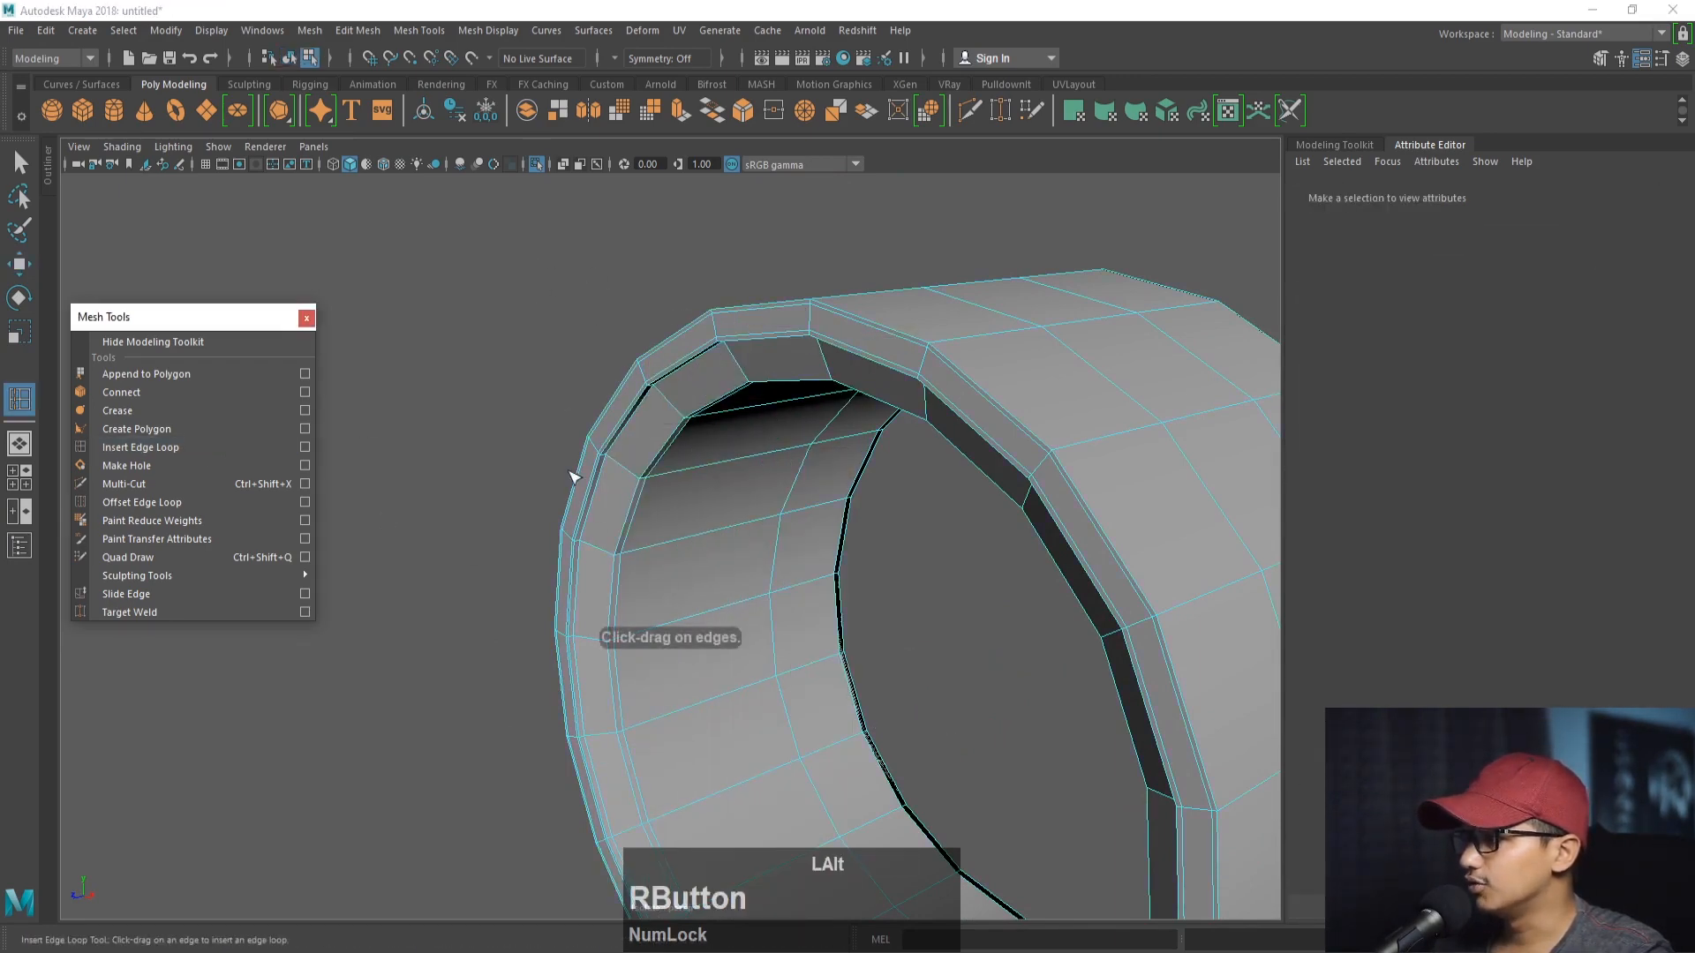
{"action": "right_click_drag", "start_coordinate": [571, 476], "coordinate": [595, 559], "text": "alt"}
{"action": "left_click", "coordinate": [485, 561]}
{"action": "left_click_drag", "start_coordinate": [485, 560], "coordinate": [735, 547]}
{"action": "right_click_drag", "start_coordinate": [735, 548], "coordinate": [706, 494], "text": "alt"}
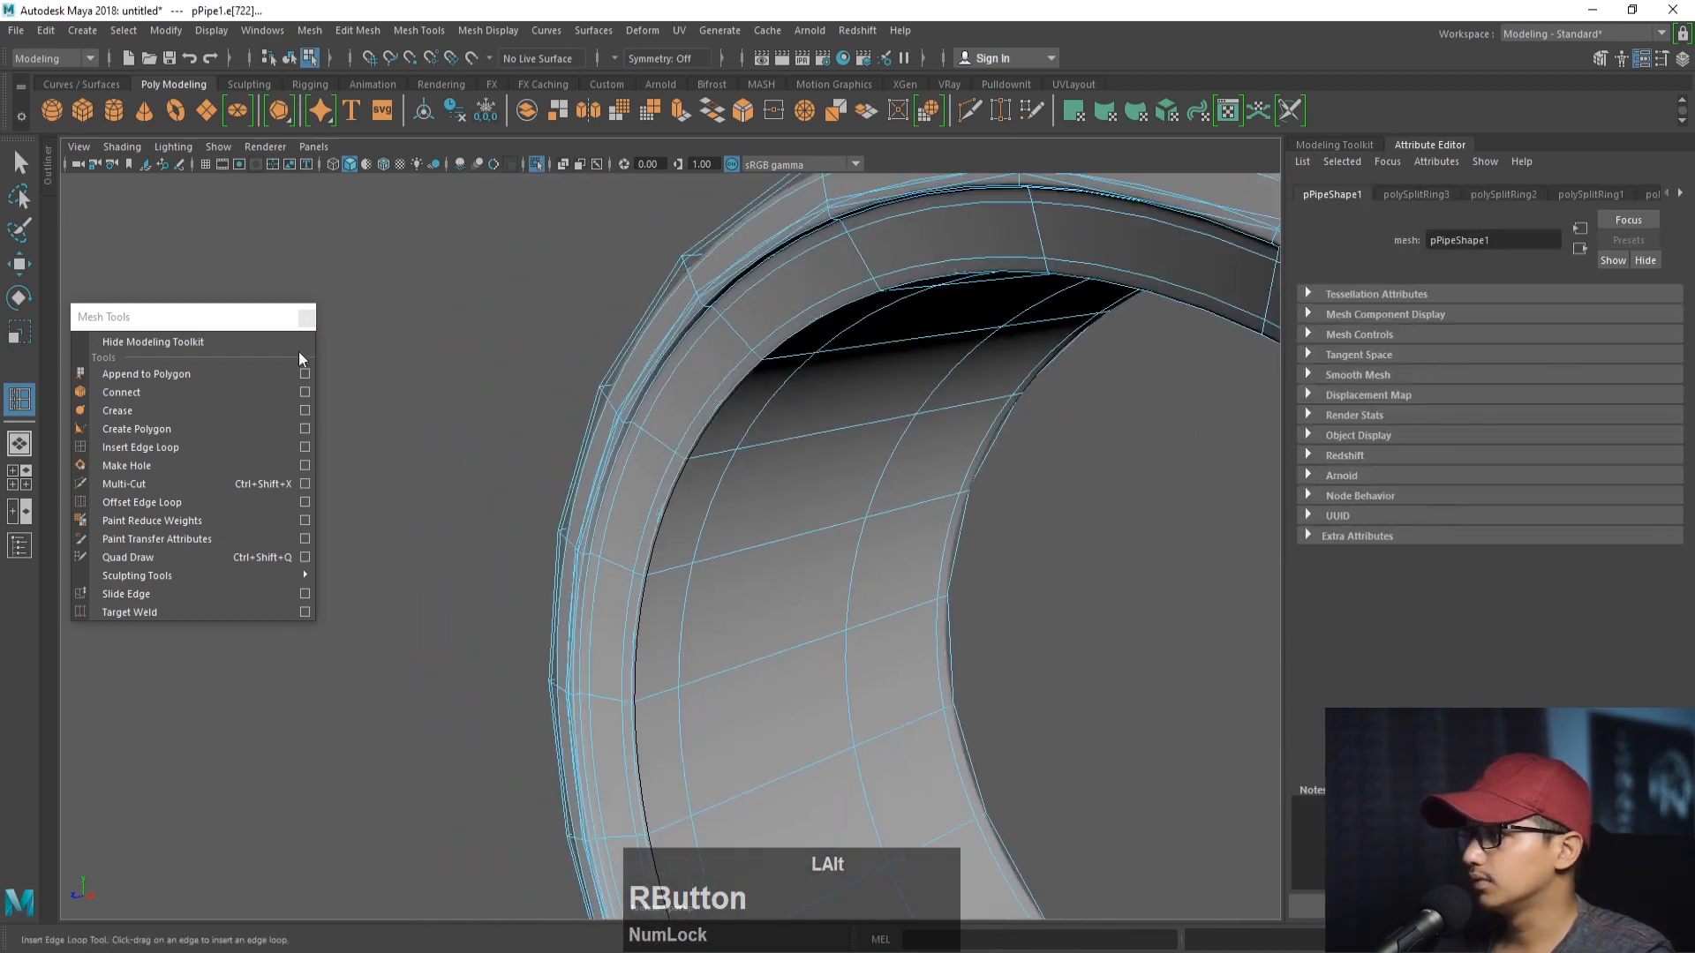
- Leave the Insert Edge Loop tool, return to object selection and end isolation so the tyre shows around the rim
{"action": "key", "text": "q"}
{"action": "right_click_drag", "start_coordinate": [770, 355], "coordinate": [834, 331]}
{"action": "left_click_drag", "start_coordinate": [834, 331], "coordinate": [797, 405], "text": "alt"}
{"action": "right_click_drag", "start_coordinate": [797, 404], "coordinate": [651, 351], "text": "alt"}
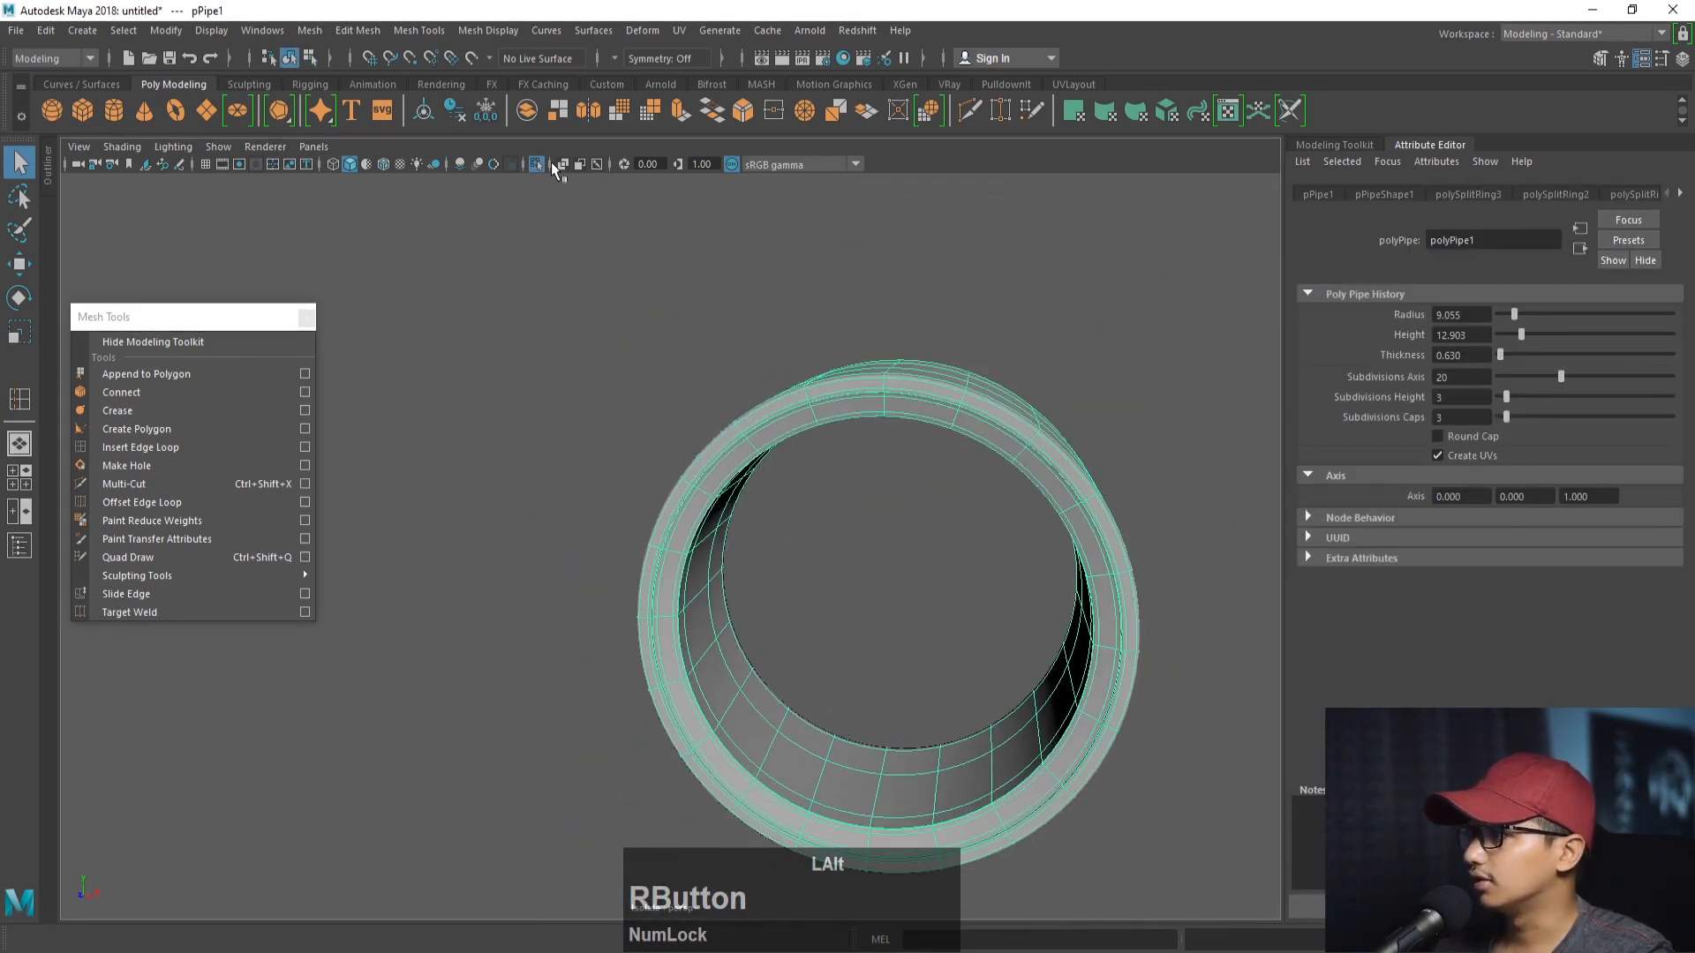
{"action": "left_click", "coordinate": [538, 164]}
{"action": "right_click_drag", "start_coordinate": [945, 477], "coordinate": [808, 434], "text": "alt"}
{"action": "left_click", "coordinate": [703, 399]}
{"action": "left_click_drag", "start_coordinate": [704, 402], "coordinate": [818, 449], "text": "alt"}
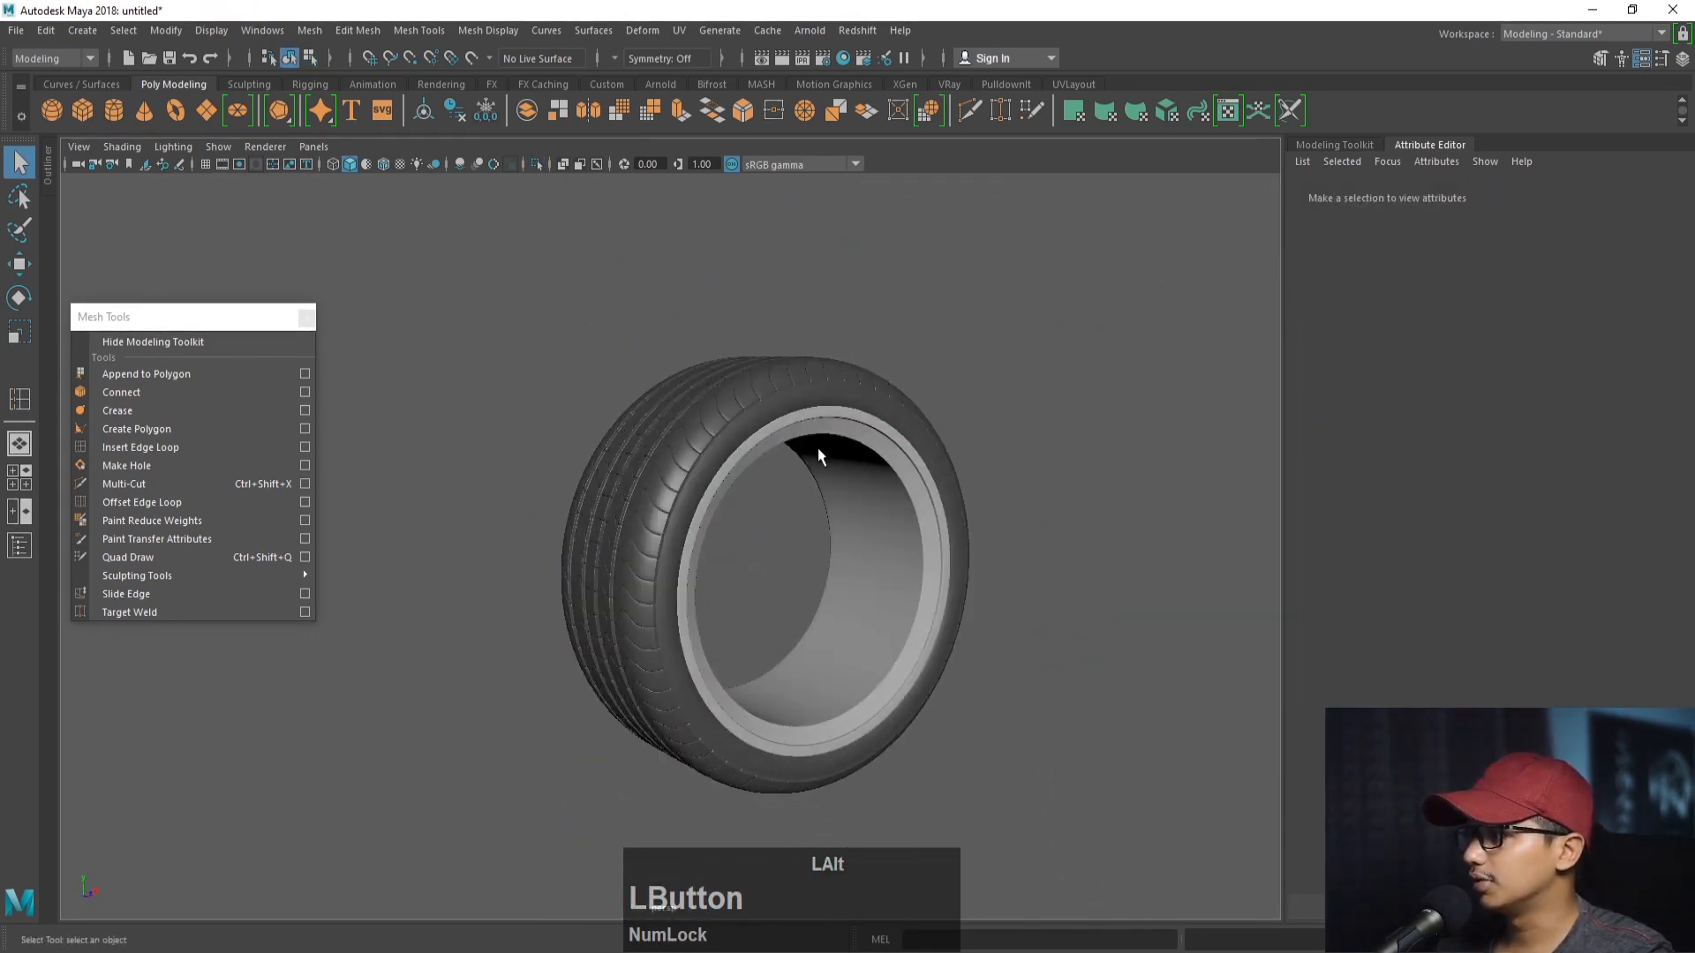
- Try to scale the rim's inner-wall face rings outward, undoing the scale
{"action": "left_click", "coordinate": [916, 483]}
{"action": "left_click_drag", "start_coordinate": [1046, 459], "coordinate": [918, 494], "text": "alt"}
{"action": "middle_click_drag", "start_coordinate": [918, 494], "coordinate": [859, 455], "text": "alt"}
{"action": "left_click_drag", "start_coordinate": [859, 455], "coordinate": [751, 512], "text": "alt"}
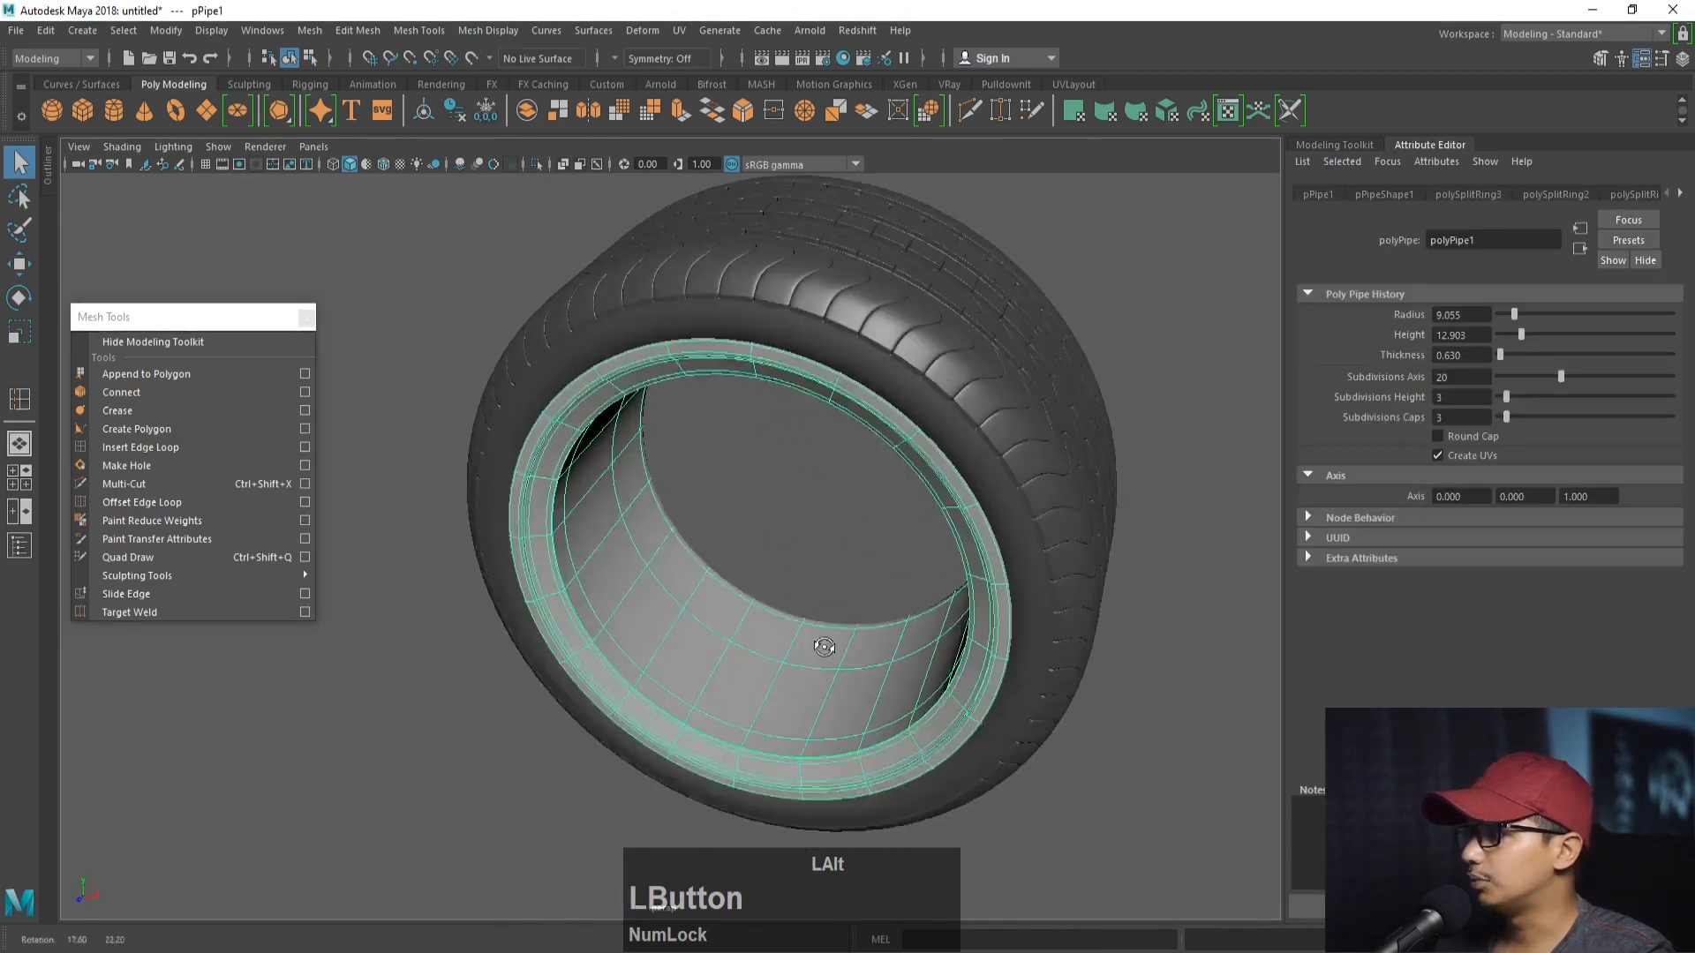
{"action": "middle_click_drag", "start_coordinate": [750, 512], "coordinate": [708, 561], "text": "alt"}
{"action": "mouse_move", "coordinate": [643, 537]}
{"action": "right_mouse_down"}
{"action": "mouse_move", "coordinate": [629, 498]}
{"action": "mouse_move", "coordinate": [650, 548]}
{"action": "right_mouse_up"}
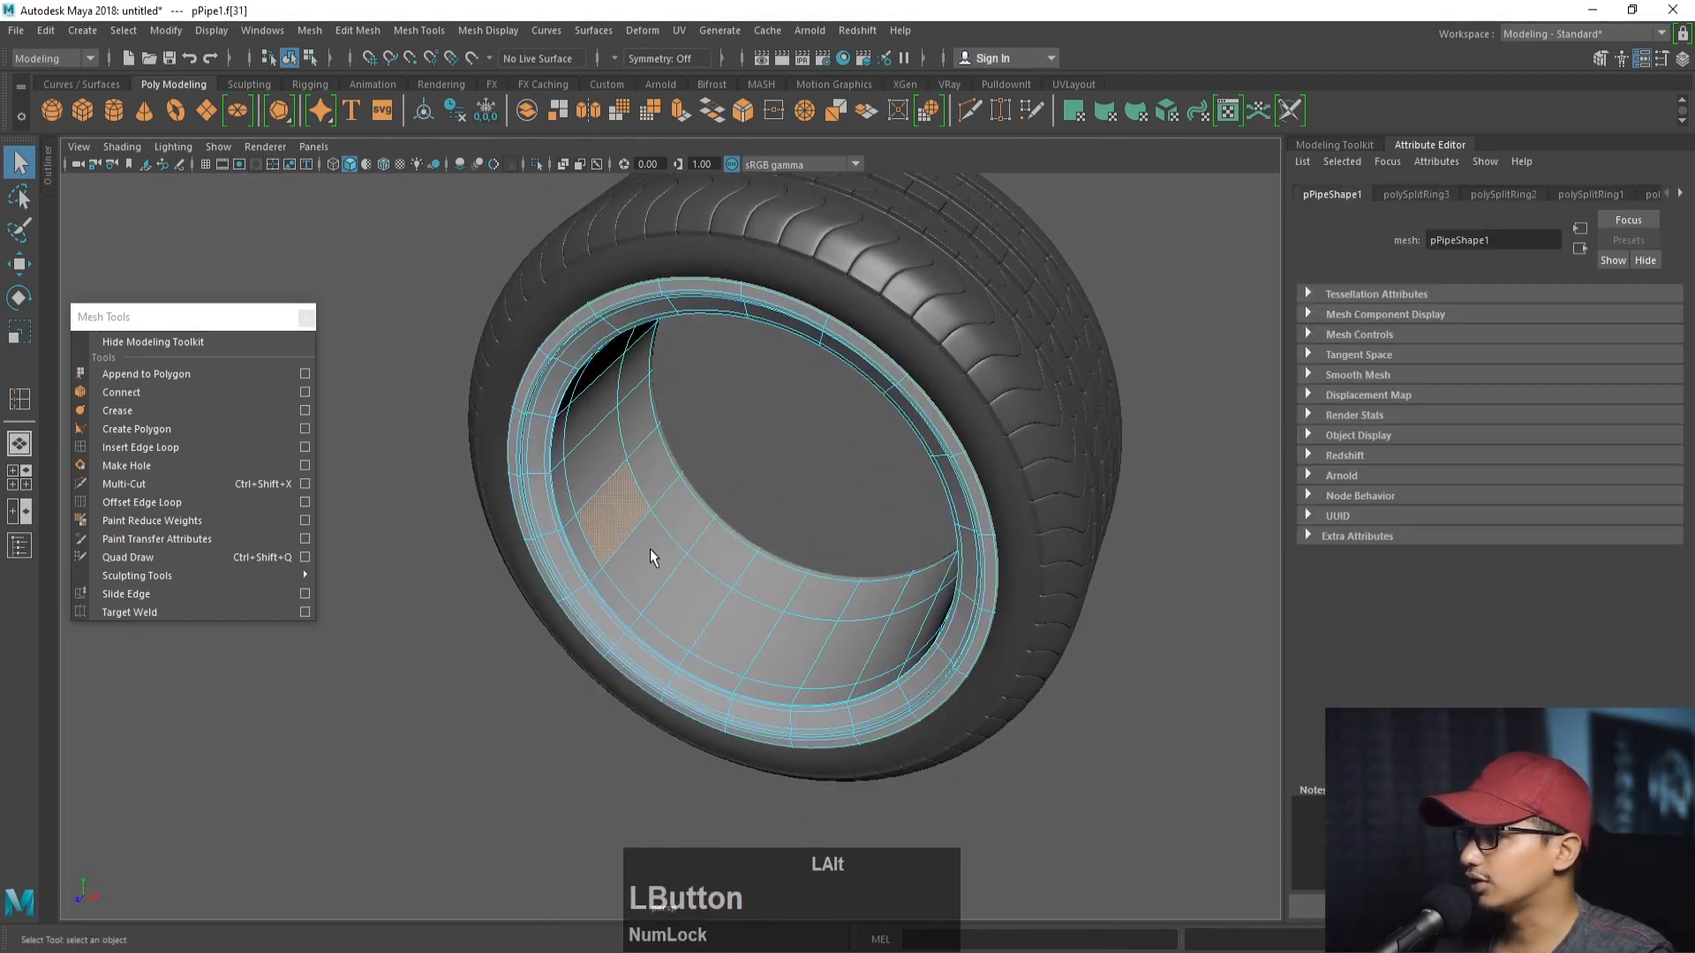
{"action": "double_click", "coordinate": [648, 545]}
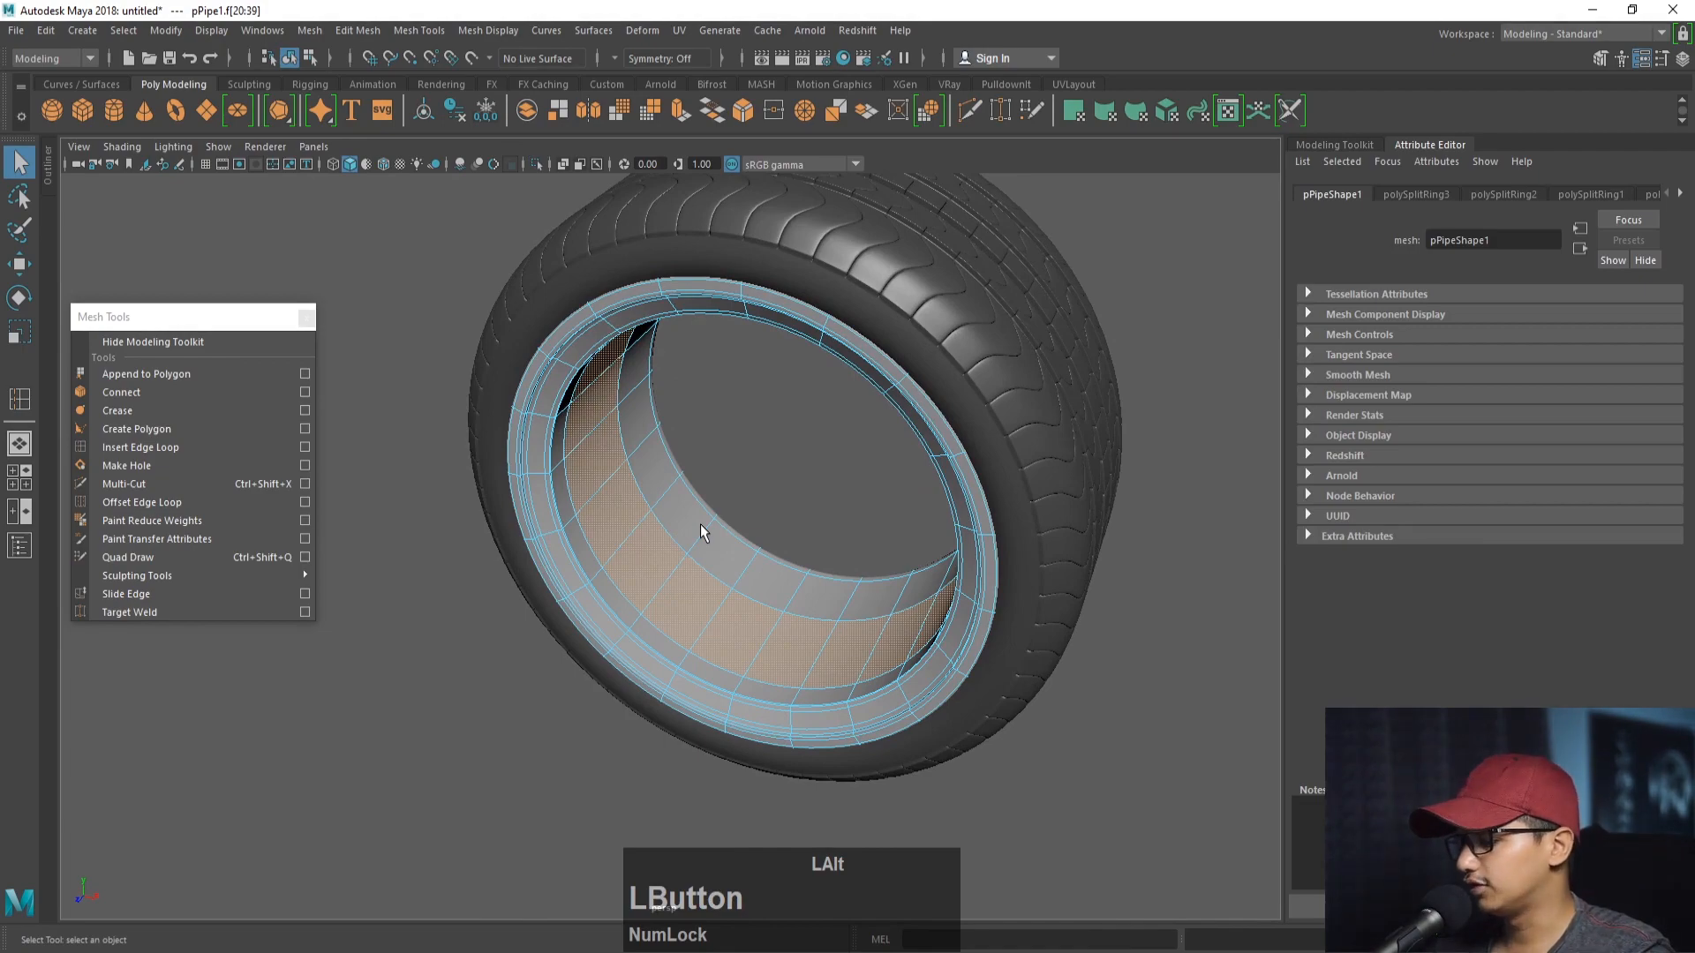
{"action": "key", "text": "shift+period"}
{"action": "right_click_drag", "start_coordinate": [701, 523], "coordinate": [676, 565], "text": "alt"}
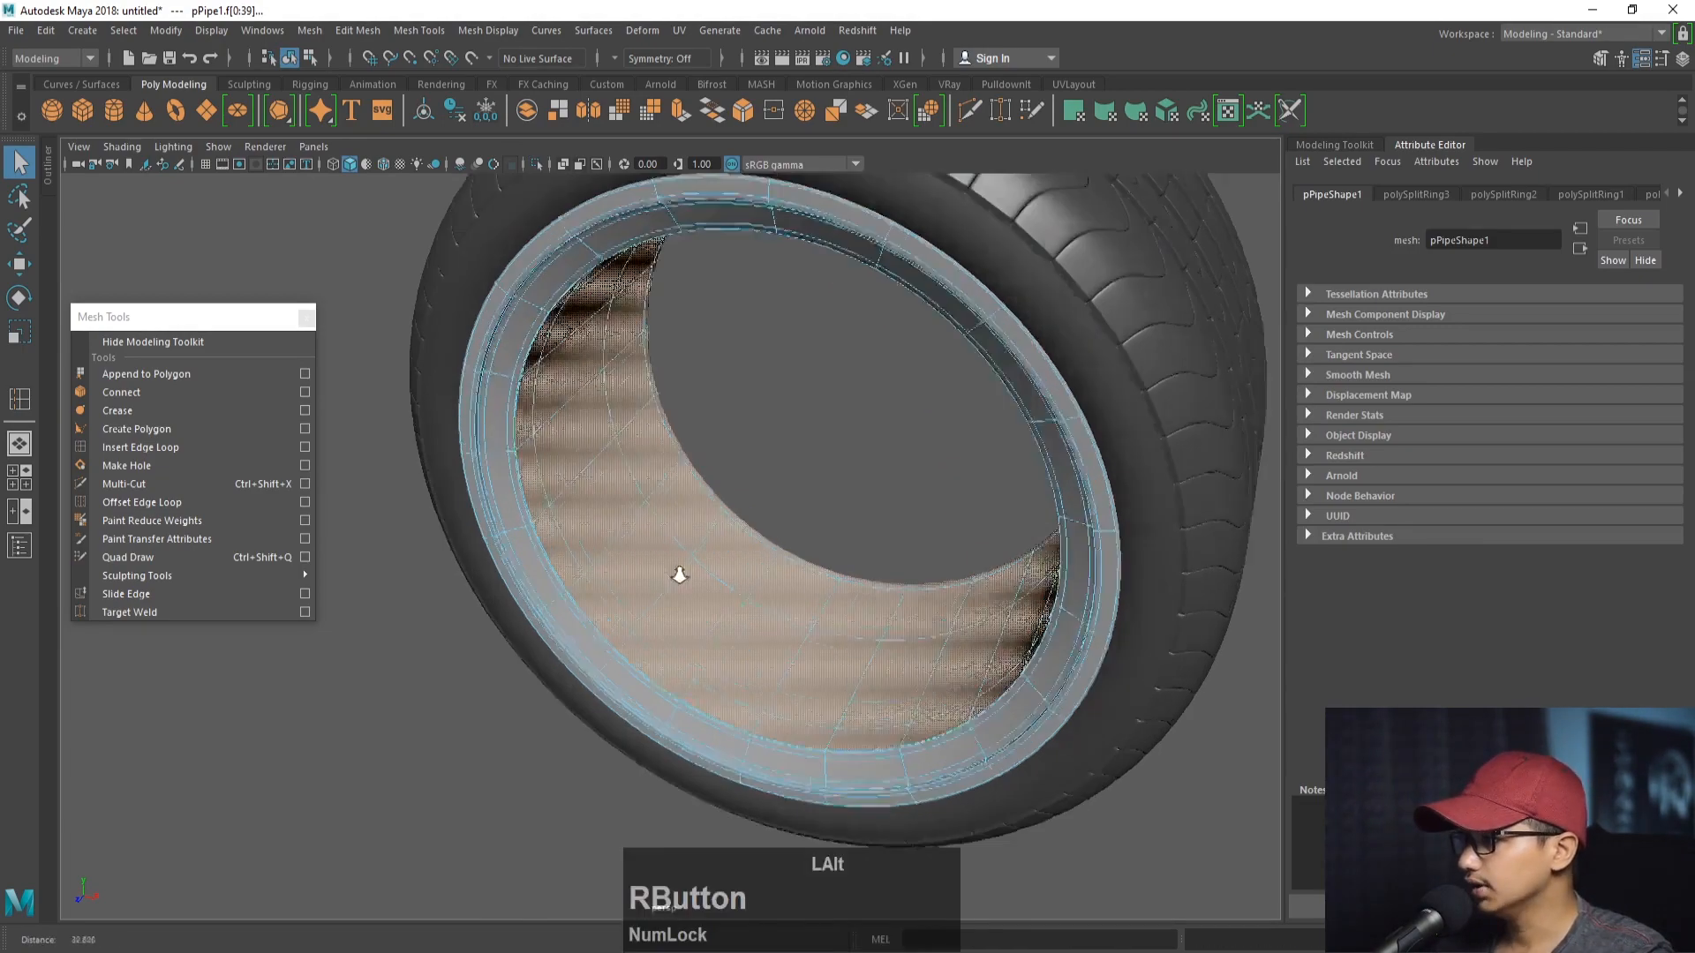
{"action": "left_click_drag", "start_coordinate": [676, 565], "coordinate": [595, 527], "text": "alt"}
{"action": "right_click_drag", "start_coordinate": [595, 527], "coordinate": [702, 505], "text": "alt"}
{"action": "key", "text": "r"}
{"action": "right_click_drag", "start_coordinate": [876, 585], "coordinate": [857, 565], "text": "alt"}
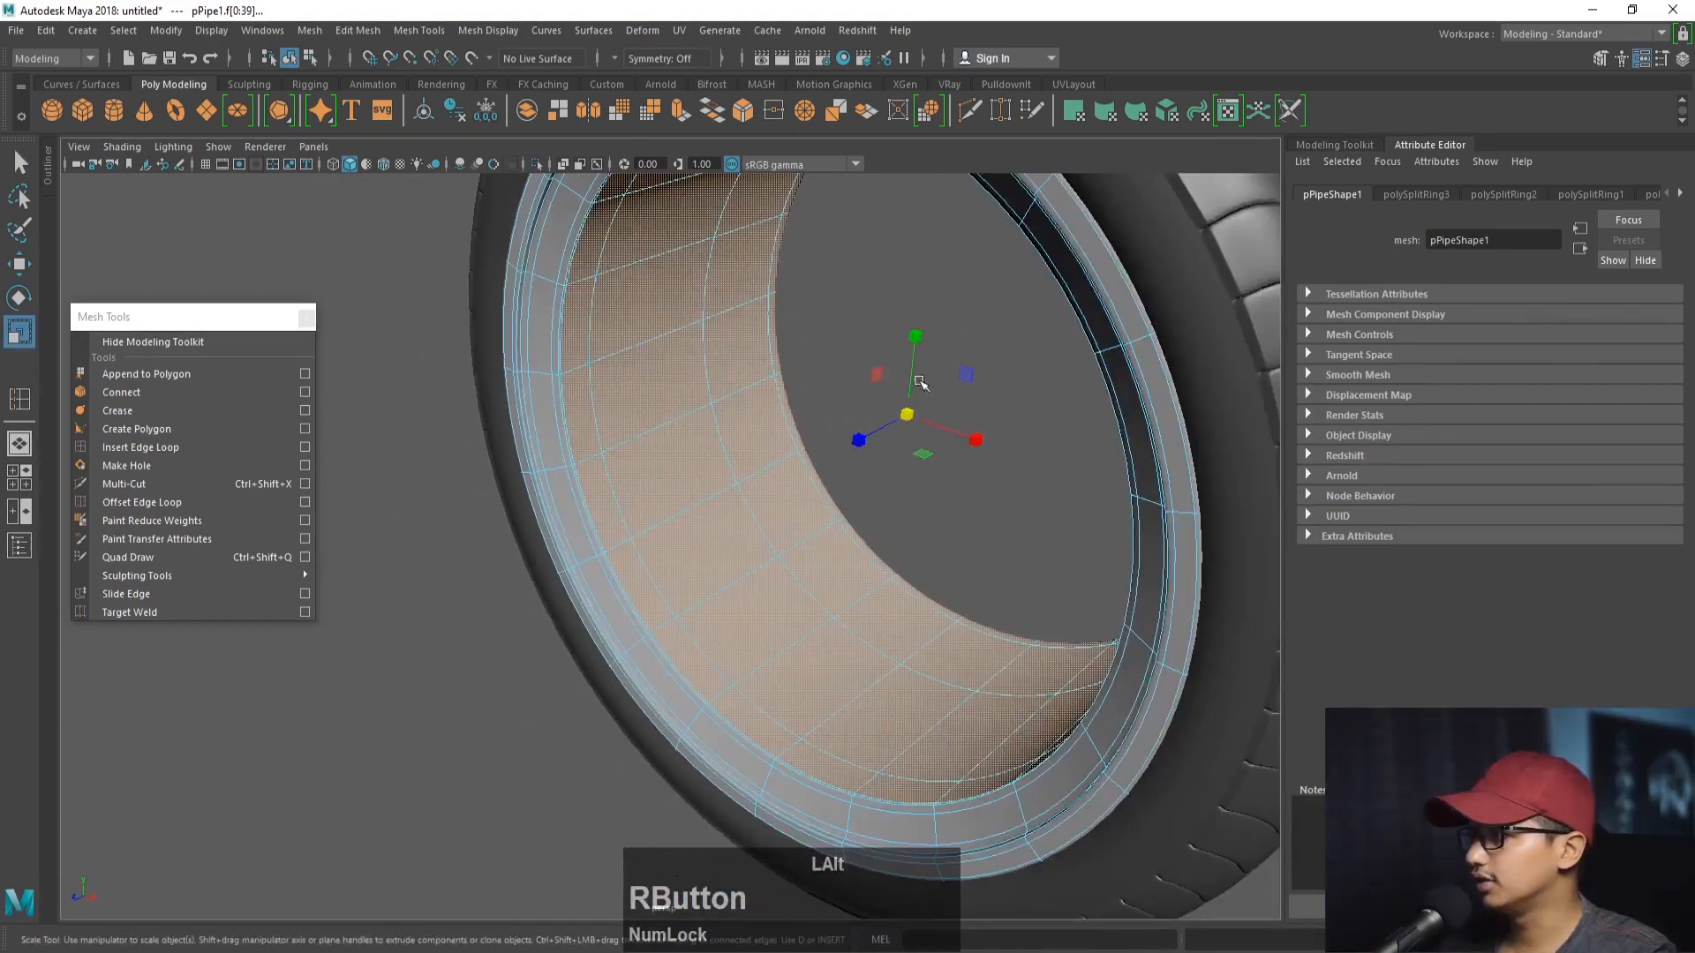
{"action": "left_click_drag", "start_coordinate": [856, 565], "coordinate": [934, 415], "text": "alt"}
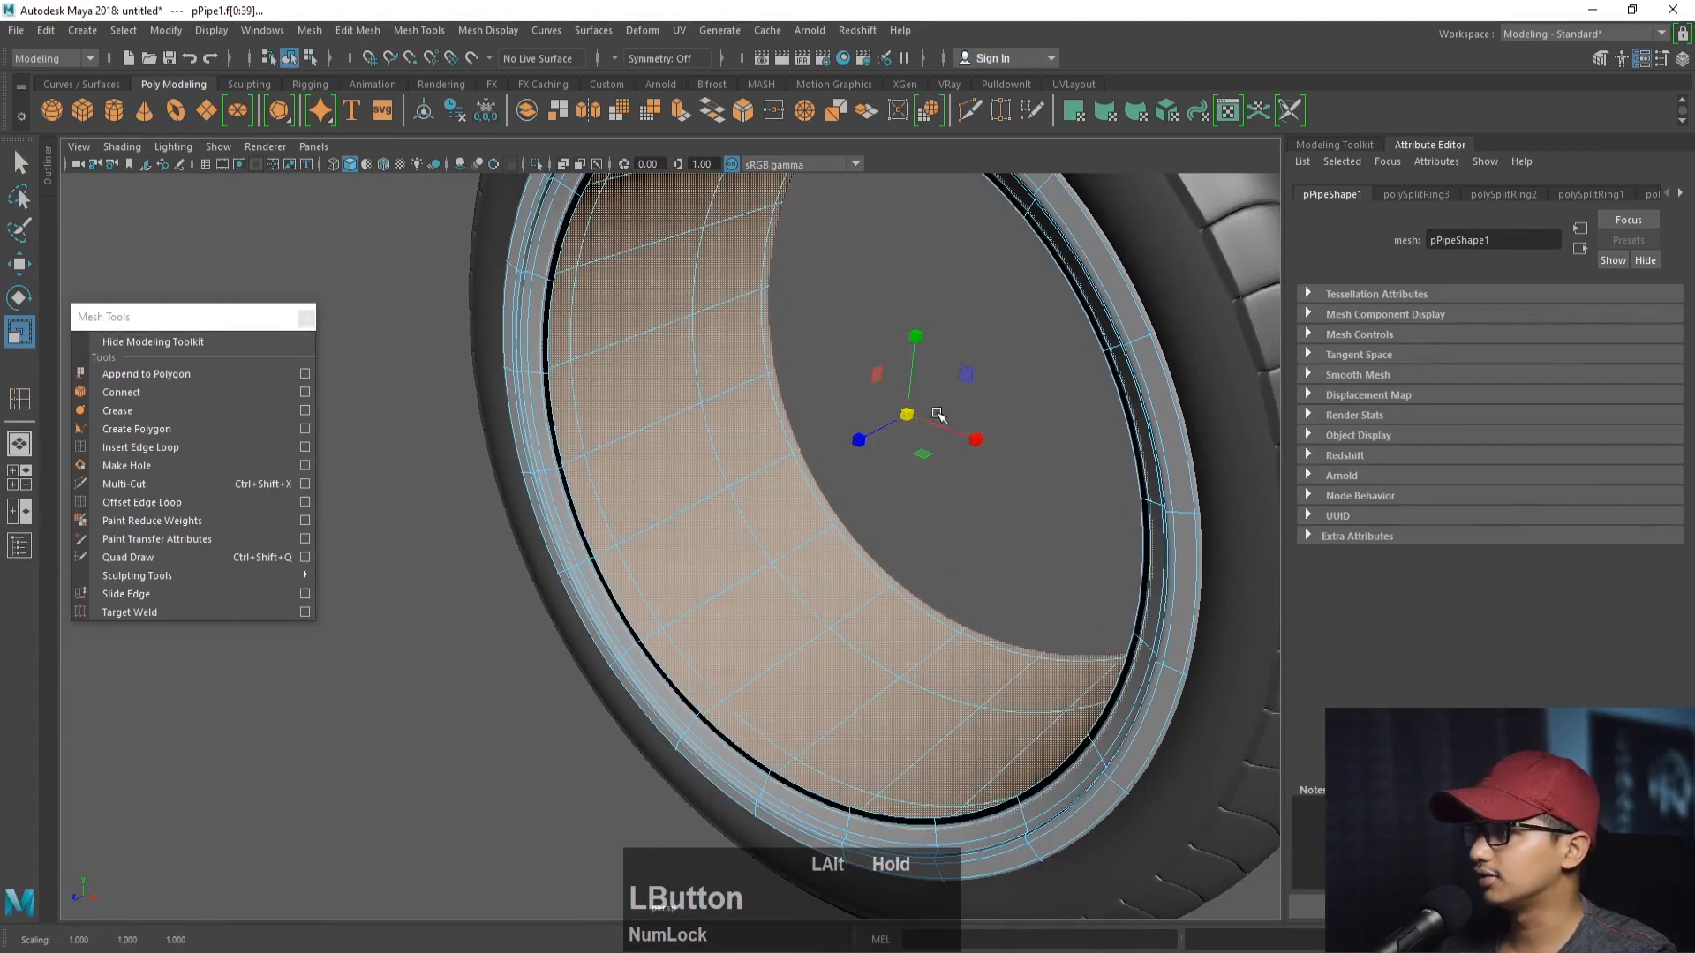
{"action": "right_click_drag", "start_coordinate": [935, 415], "coordinate": [870, 397], "text": "alt"}
{"action": "left_click_drag", "start_coordinate": [870, 397], "coordinate": [804, 376], "text": "alt"}
{"action": "key", "text": "ctrl+z"}
- Return to object selection, deselect the rim and examine its fit inside the tyre from several angles
{"action": "right_click_drag", "start_coordinate": [795, 315], "coordinate": [542, 316], "text": "alt"}
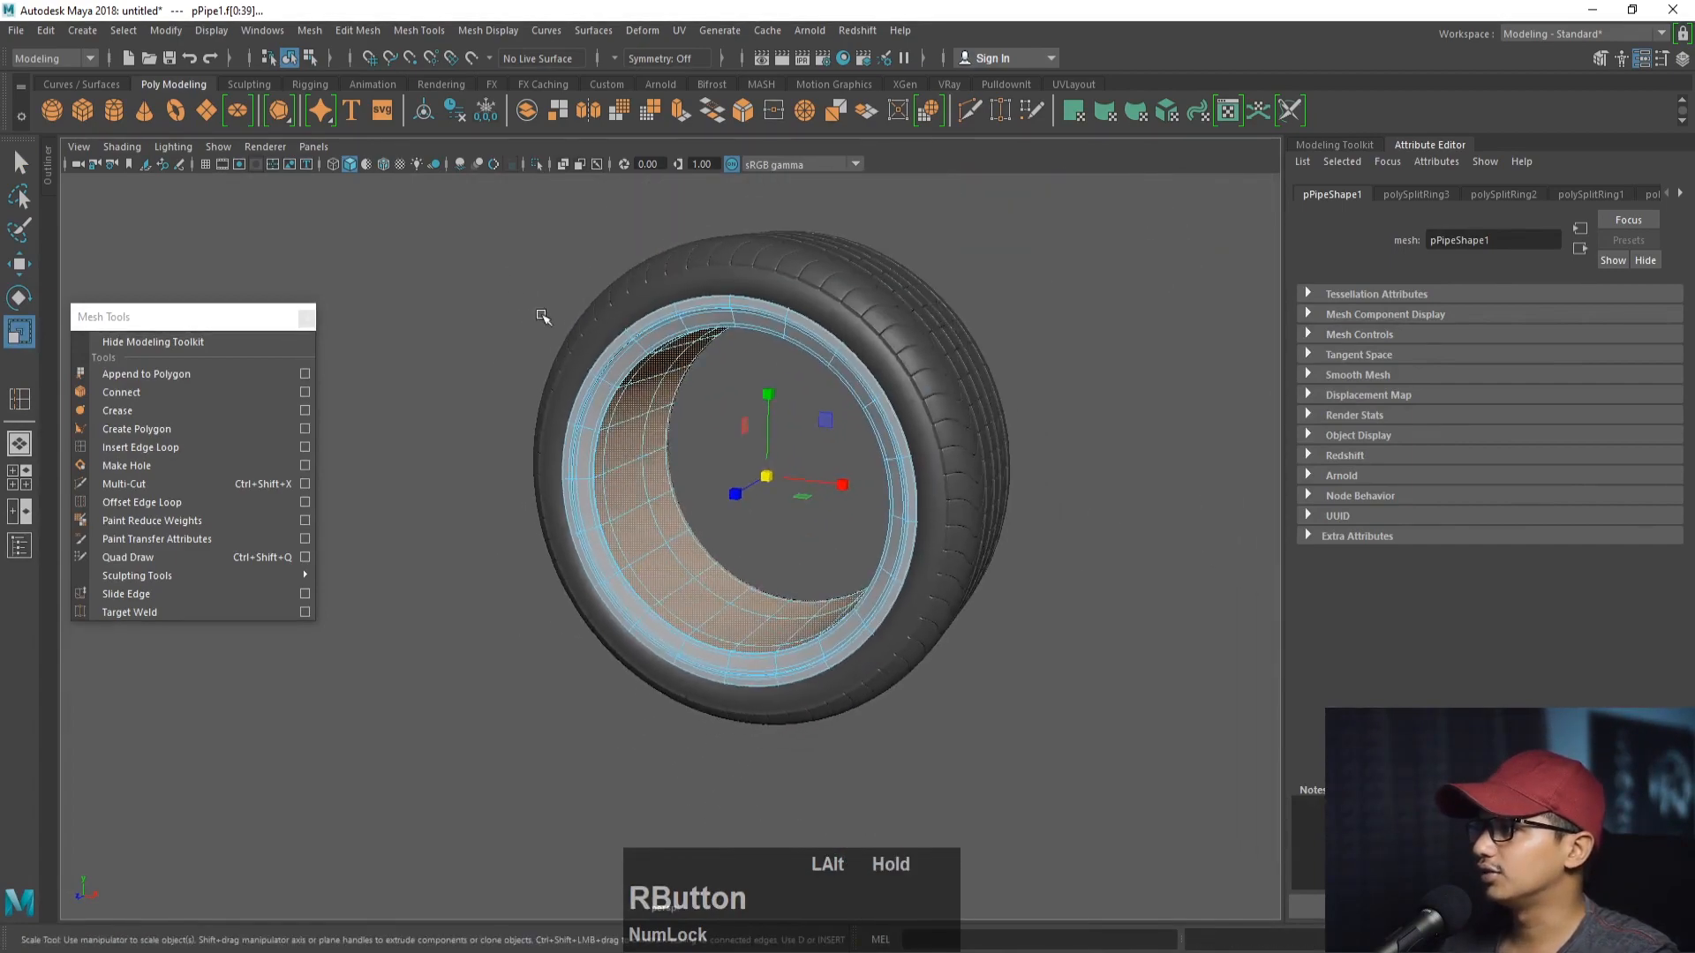
{"action": "right_click_drag", "start_coordinate": [643, 378], "coordinate": [706, 320]}
{"action": "left_click", "coordinate": [537, 294]}
{"action": "left_click_drag", "start_coordinate": [537, 295], "coordinate": [624, 379], "text": "alt"}
{"action": "left_click", "coordinate": [624, 347]}
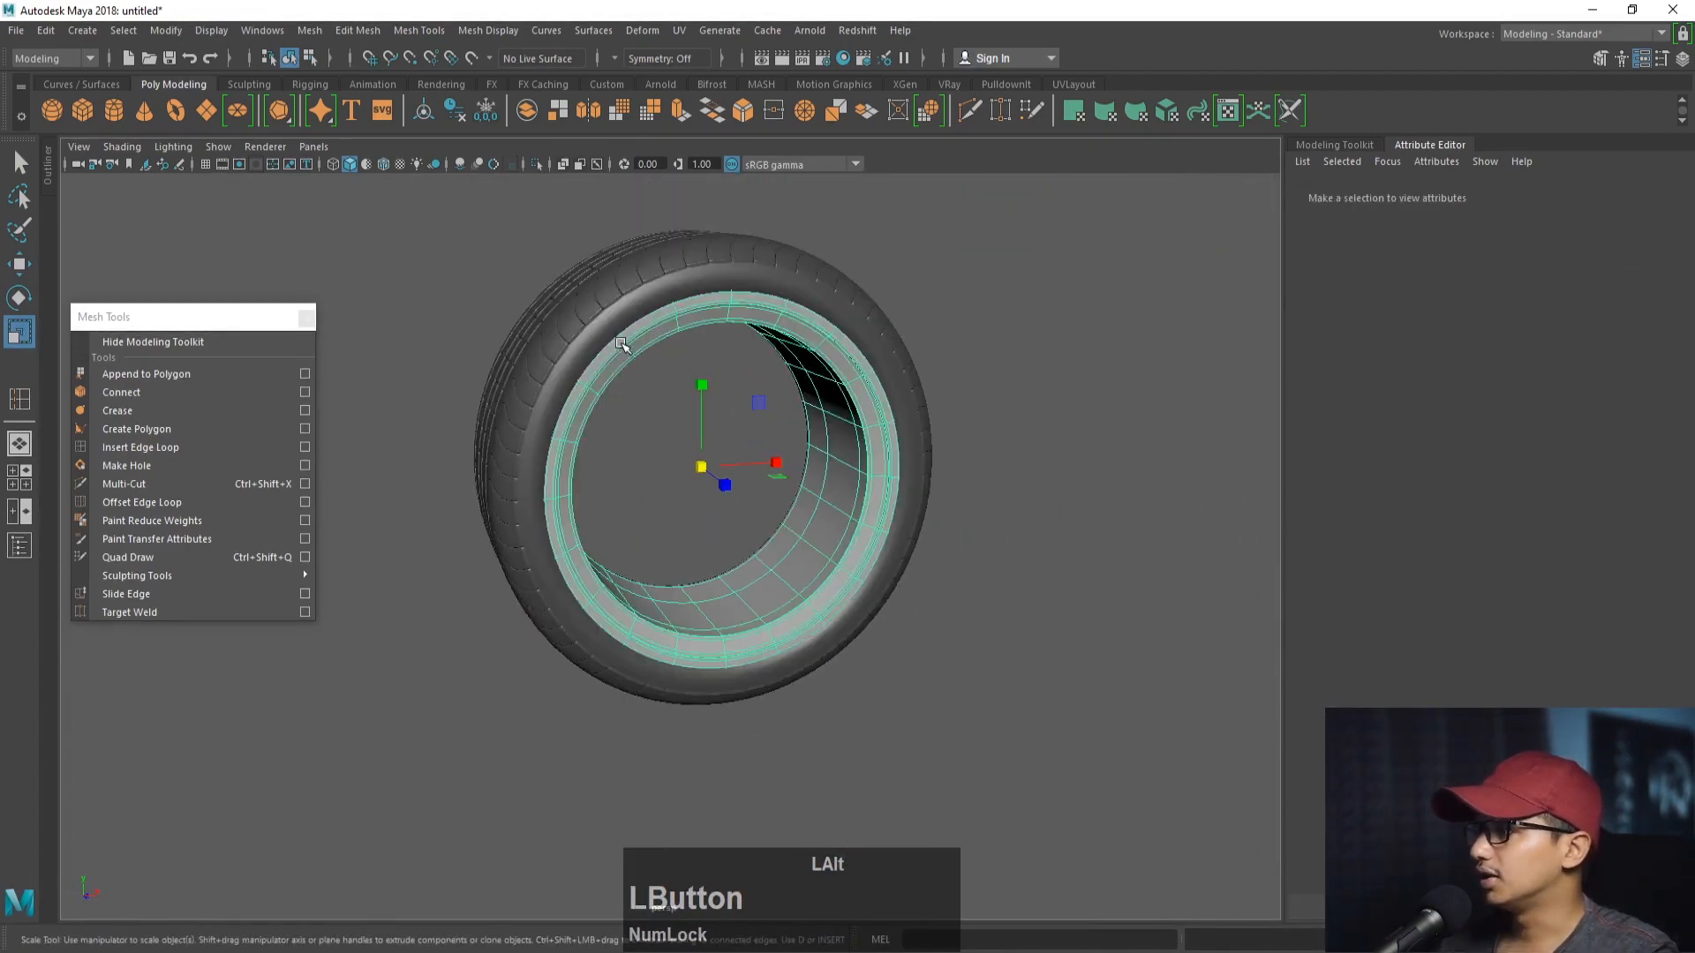
{"action": "left_click", "coordinate": [970, 332]}
{"action": "left_click_drag", "start_coordinate": [970, 332], "coordinate": [1014, 363], "text": "alt"}
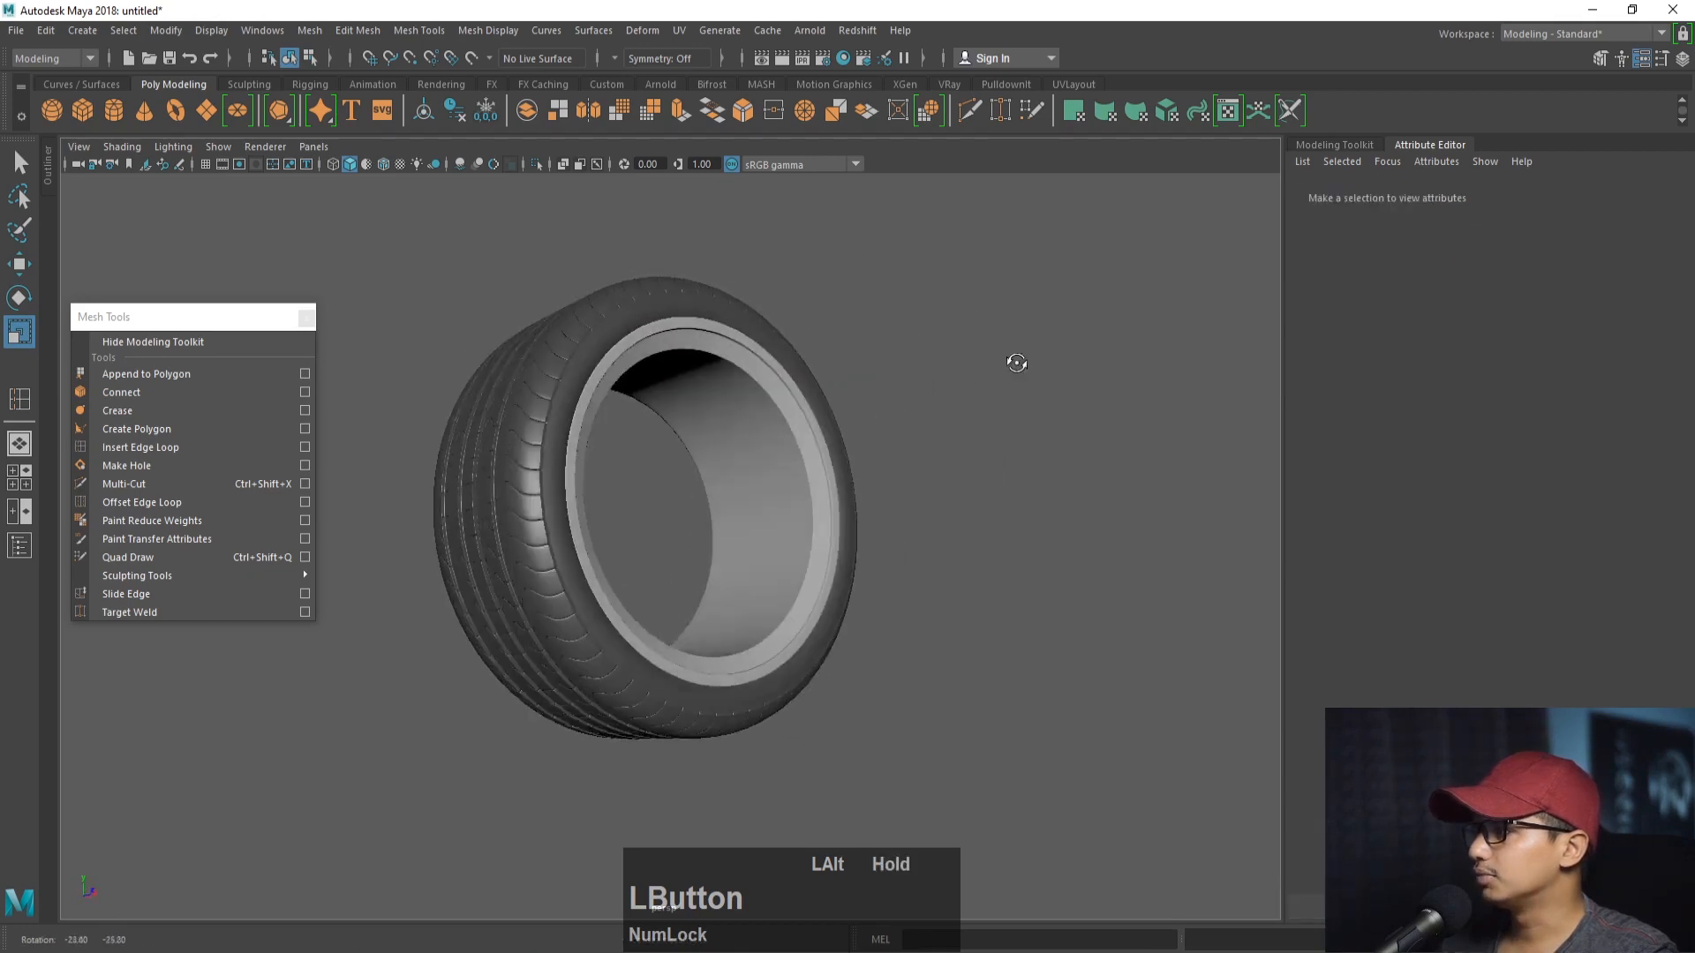
{"action": "middle_click_drag", "start_coordinate": [866, 402], "coordinate": [886, 453], "text": "alt"}
{"action": "left_click_drag", "start_coordinate": [886, 452], "coordinate": [912, 492], "text": "alt"}
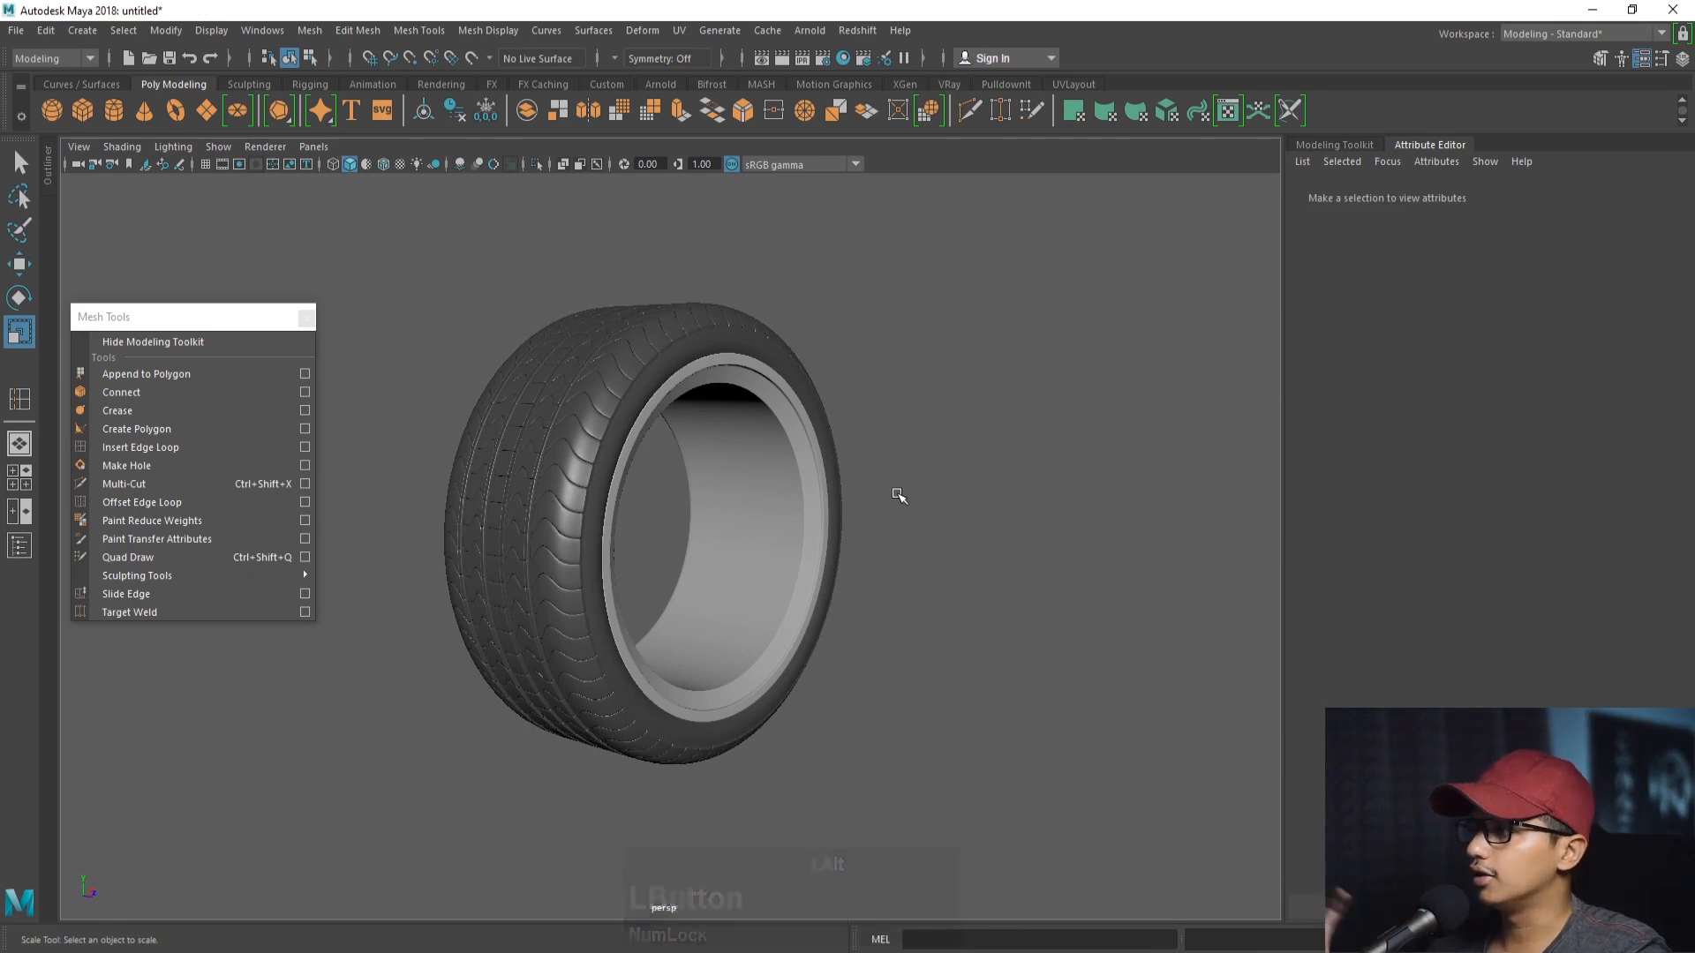
- Draw the circular base of a polygon cylinder at the wheel's centre in the front view, about 3 units in radius
{"action": "left_click", "coordinate": [792, 493]}
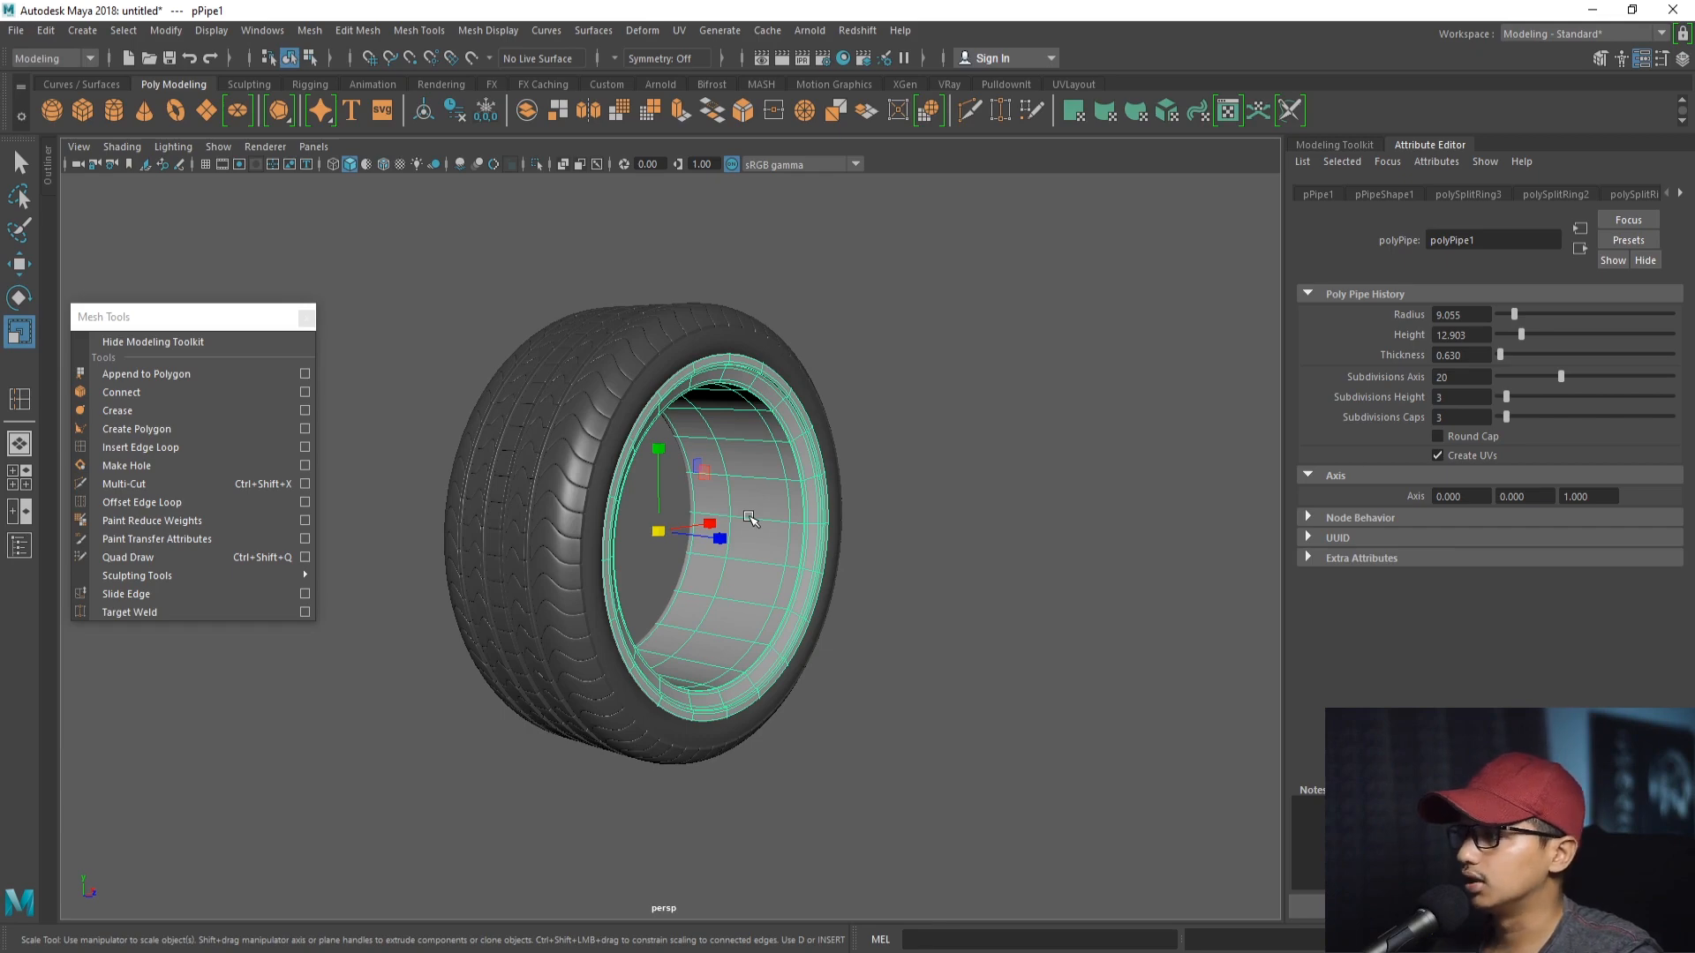
{"action": "left_click_drag", "start_coordinate": [874, 529], "coordinate": [768, 540], "text": "alt"}
{"action": "middle_click_drag", "start_coordinate": [768, 540], "coordinate": [751, 545], "text": "alt"}
{"action": "key", "text": "space"}
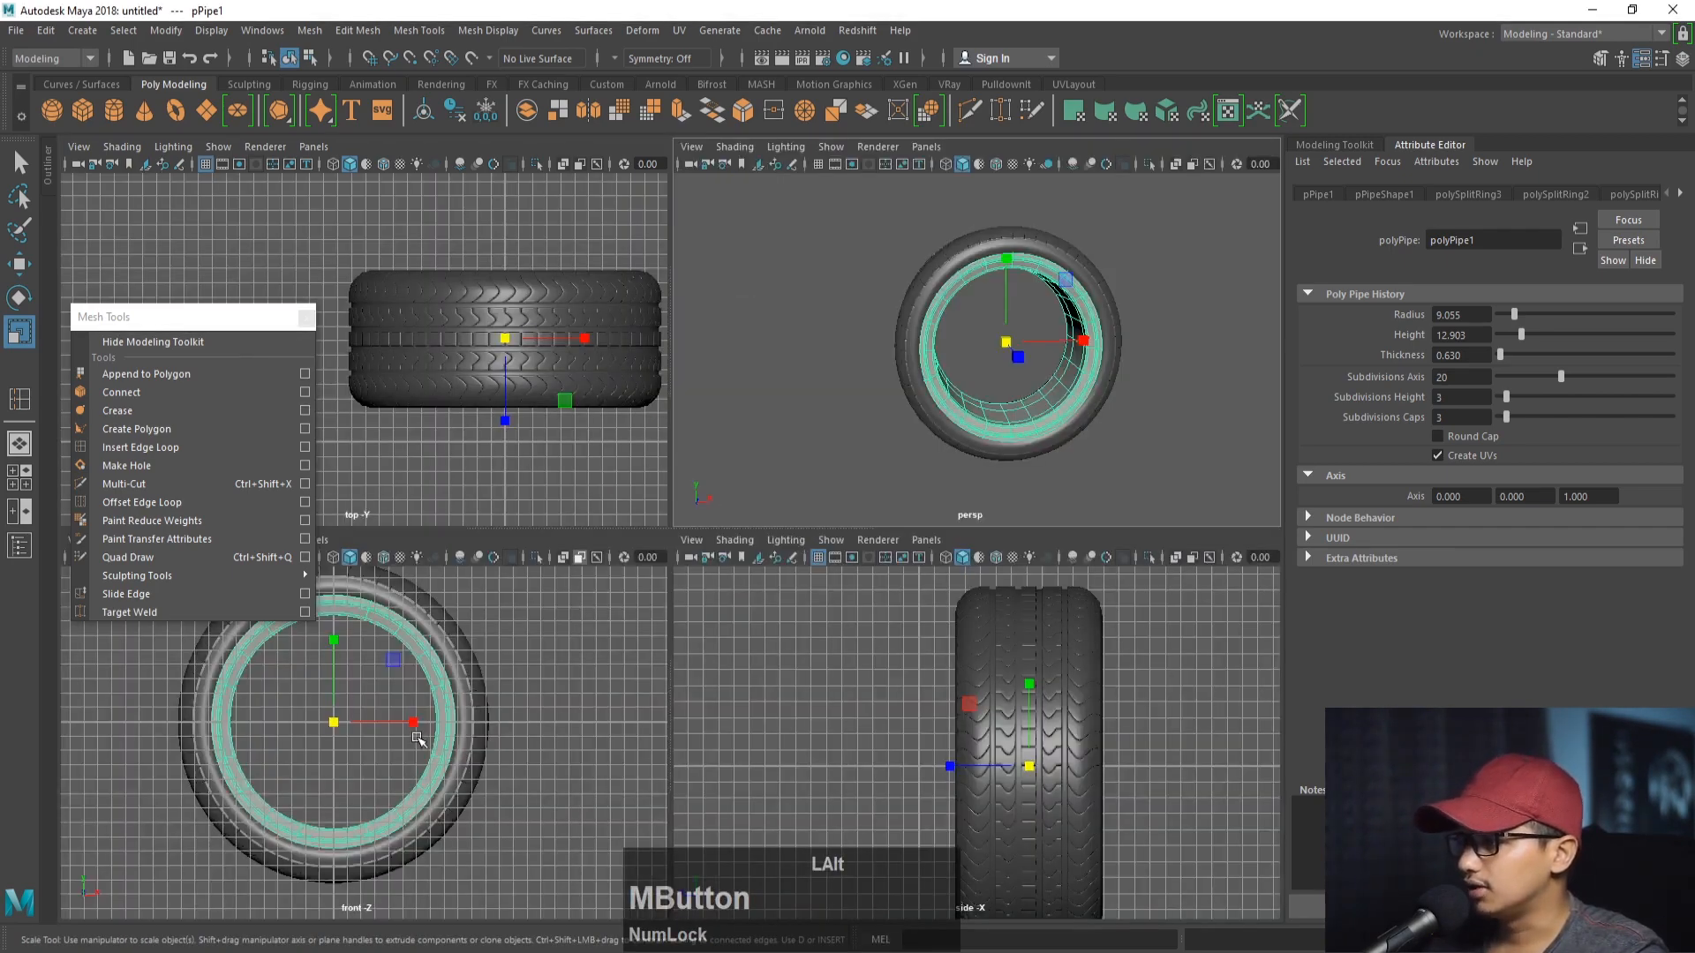
{"action": "key", "text": "space"}
{"action": "middle_click_drag", "start_coordinate": [418, 738], "coordinate": [444, 761], "text": "alt"}
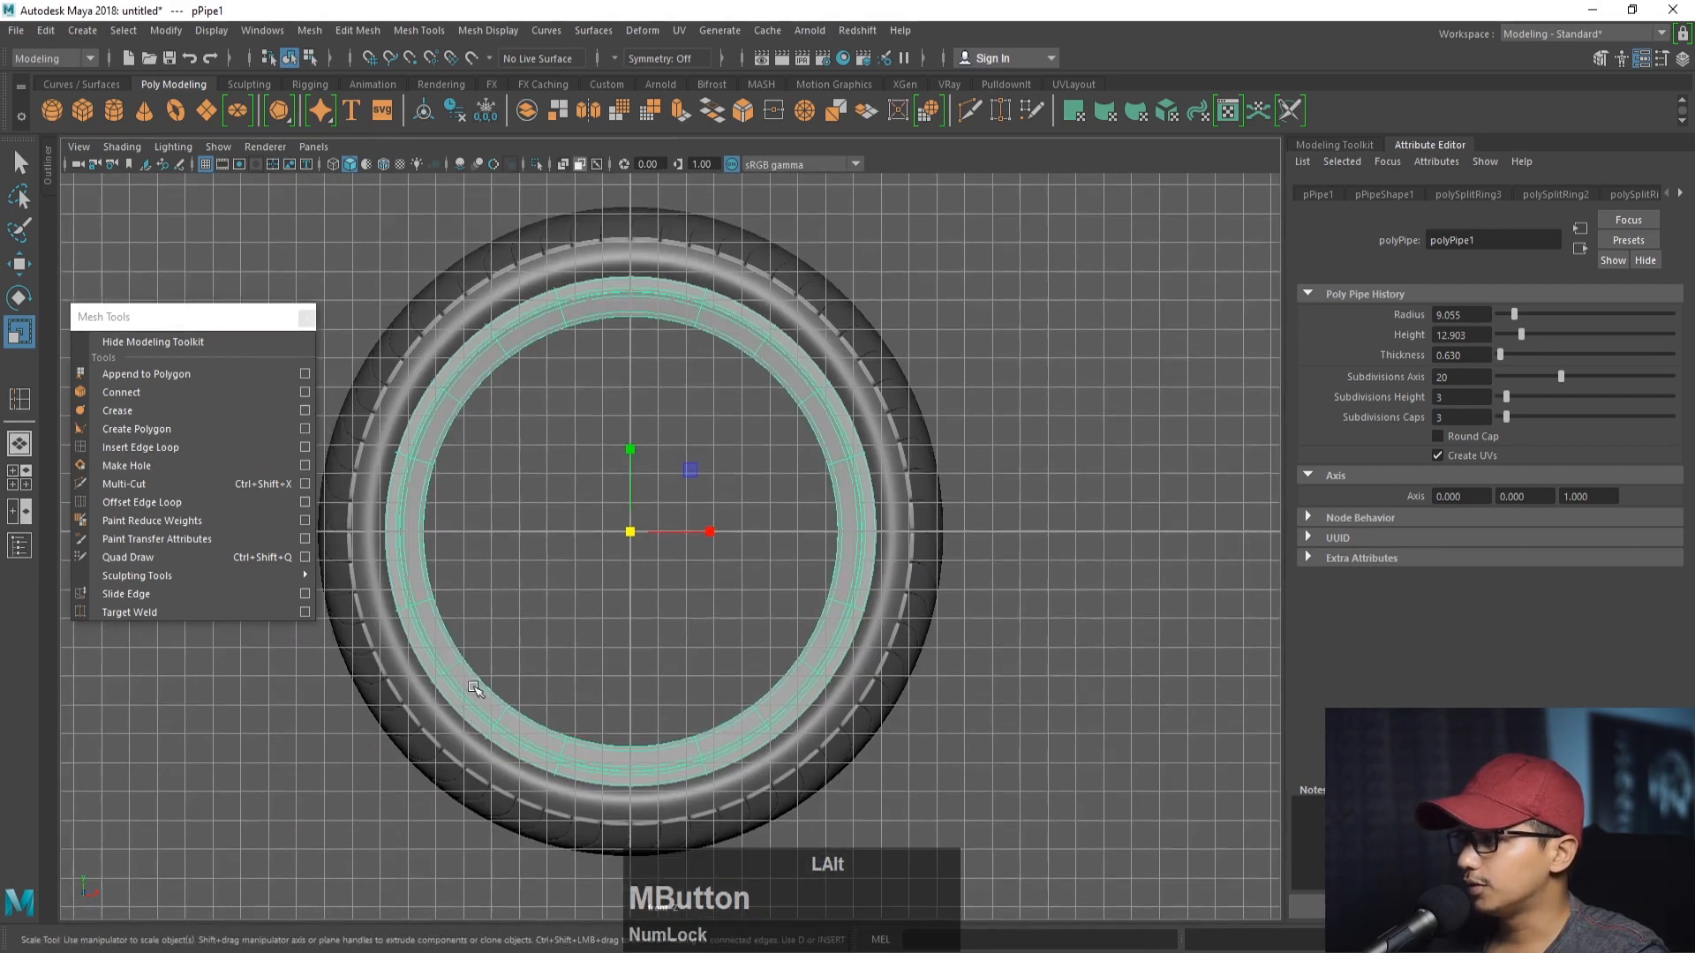
{"action": "left_click", "coordinate": [113, 110]}
{"action": "right_click_drag", "start_coordinate": [640, 535], "coordinate": [713, 578], "text": "alt"}
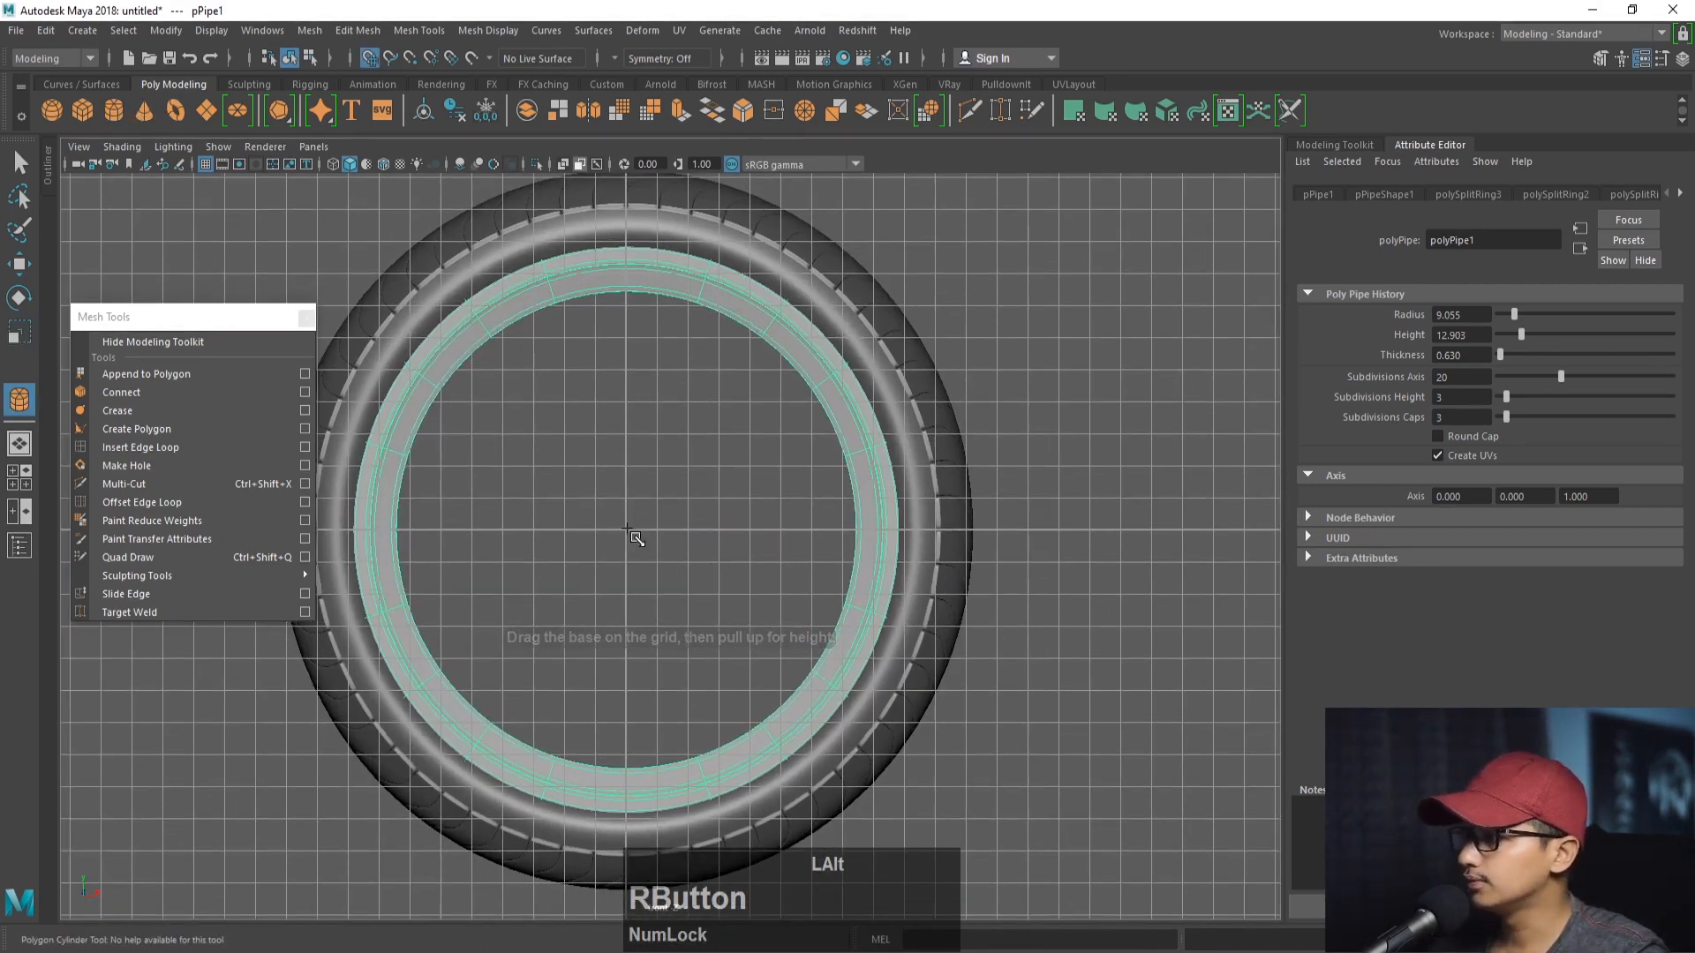
{"action": "left_click_drag", "start_coordinate": [626, 530], "coordinate": [706, 540]}
- Pull the cylinder's height to about 1.11 units in the perspective view and open its construction settings
{"action": "key", "text": "space"}
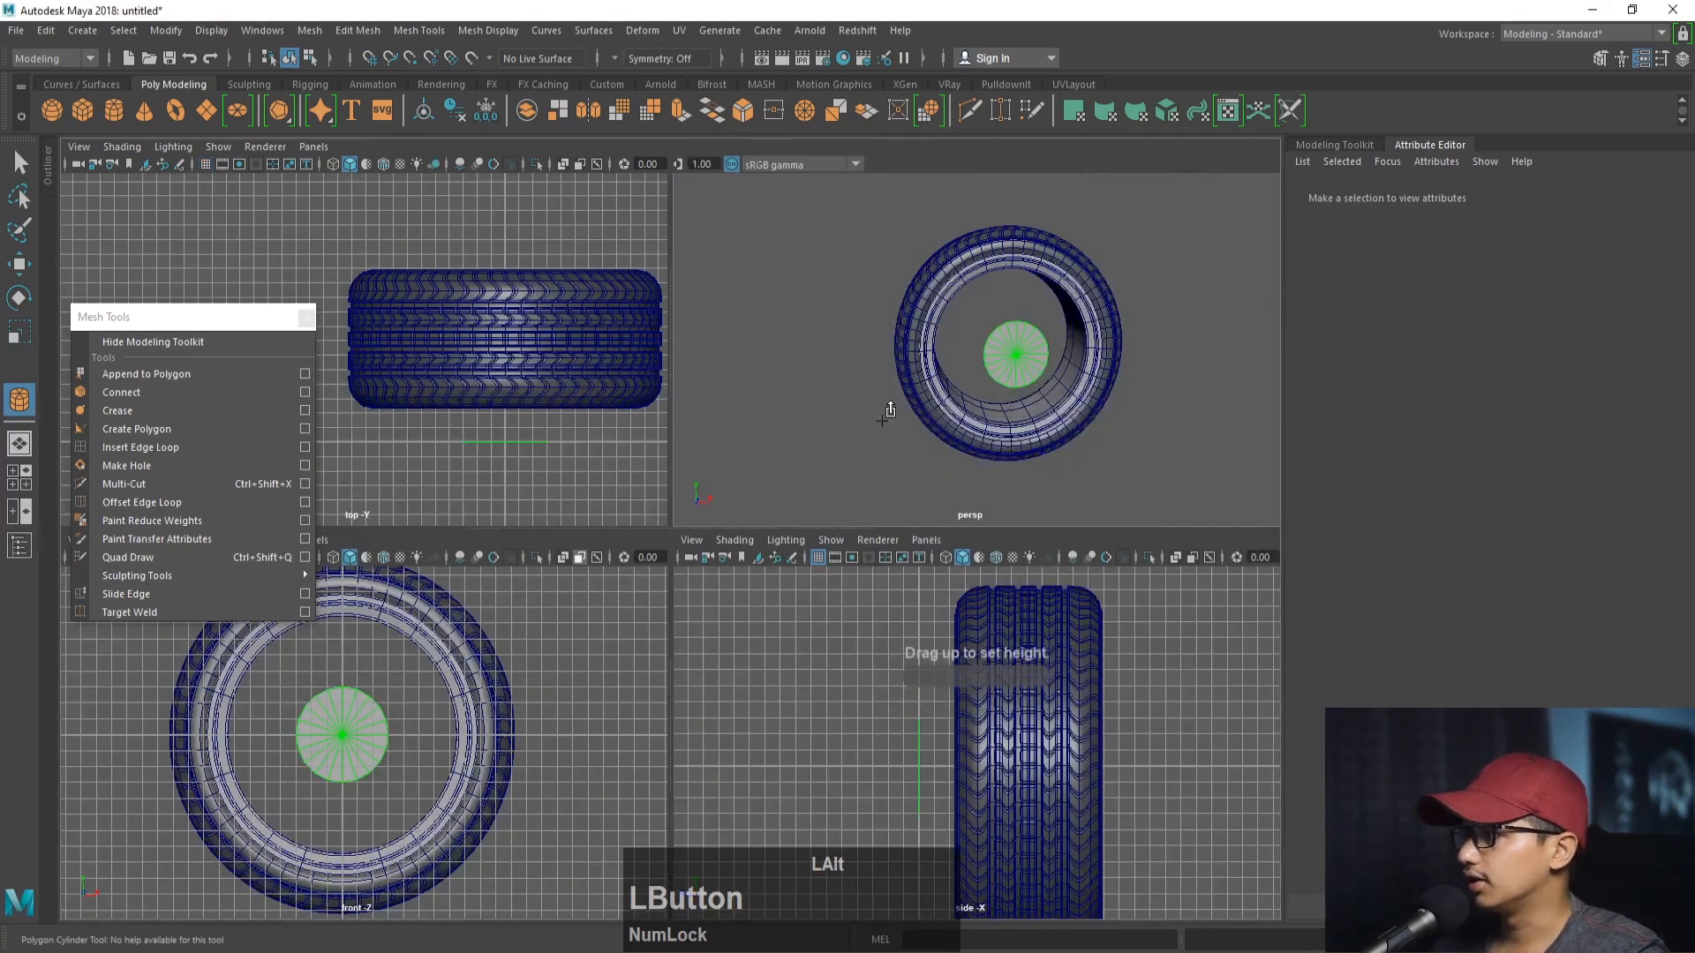
{"action": "key", "text": "space"}
{"action": "left_click_drag", "start_coordinate": [851, 442], "coordinate": [947, 464], "text": "alt"}
{"action": "right_click_drag", "start_coordinate": [901, 503], "coordinate": [969, 544], "text": "alt"}
{"action": "left_click_drag", "start_coordinate": [753, 509], "coordinate": [740, 508]}
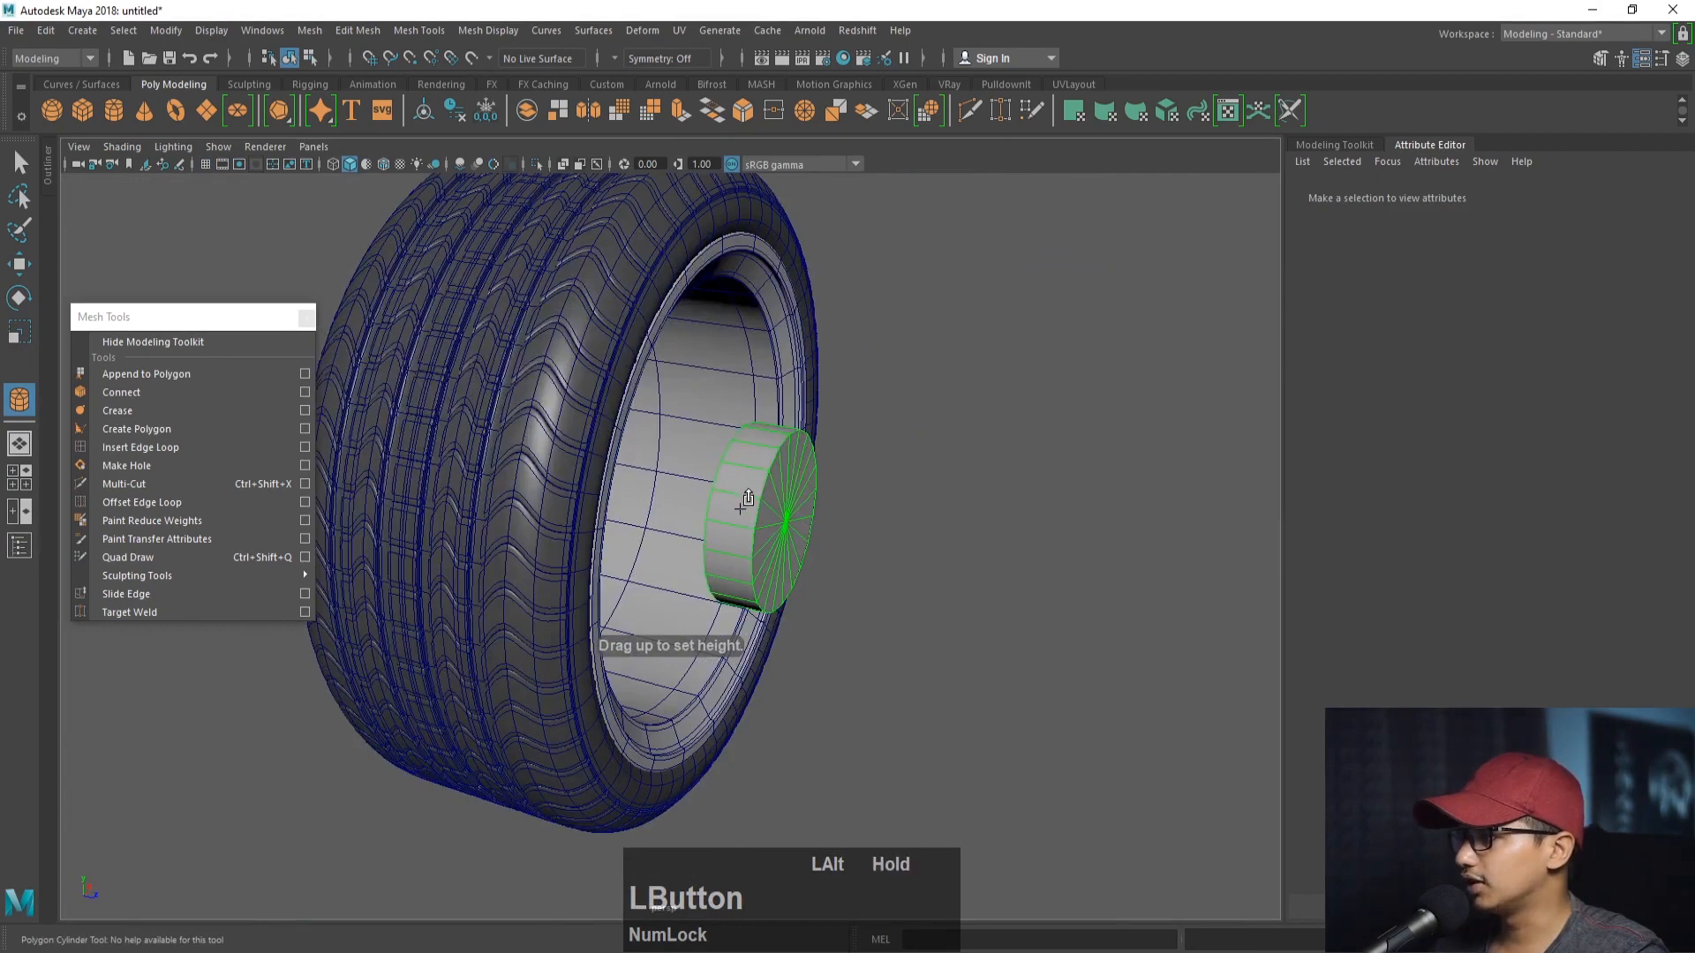
{"action": "key", "text": "r"}
{"action": "right_click_drag", "start_coordinate": [756, 492], "coordinate": [831, 574], "text": "alt"}
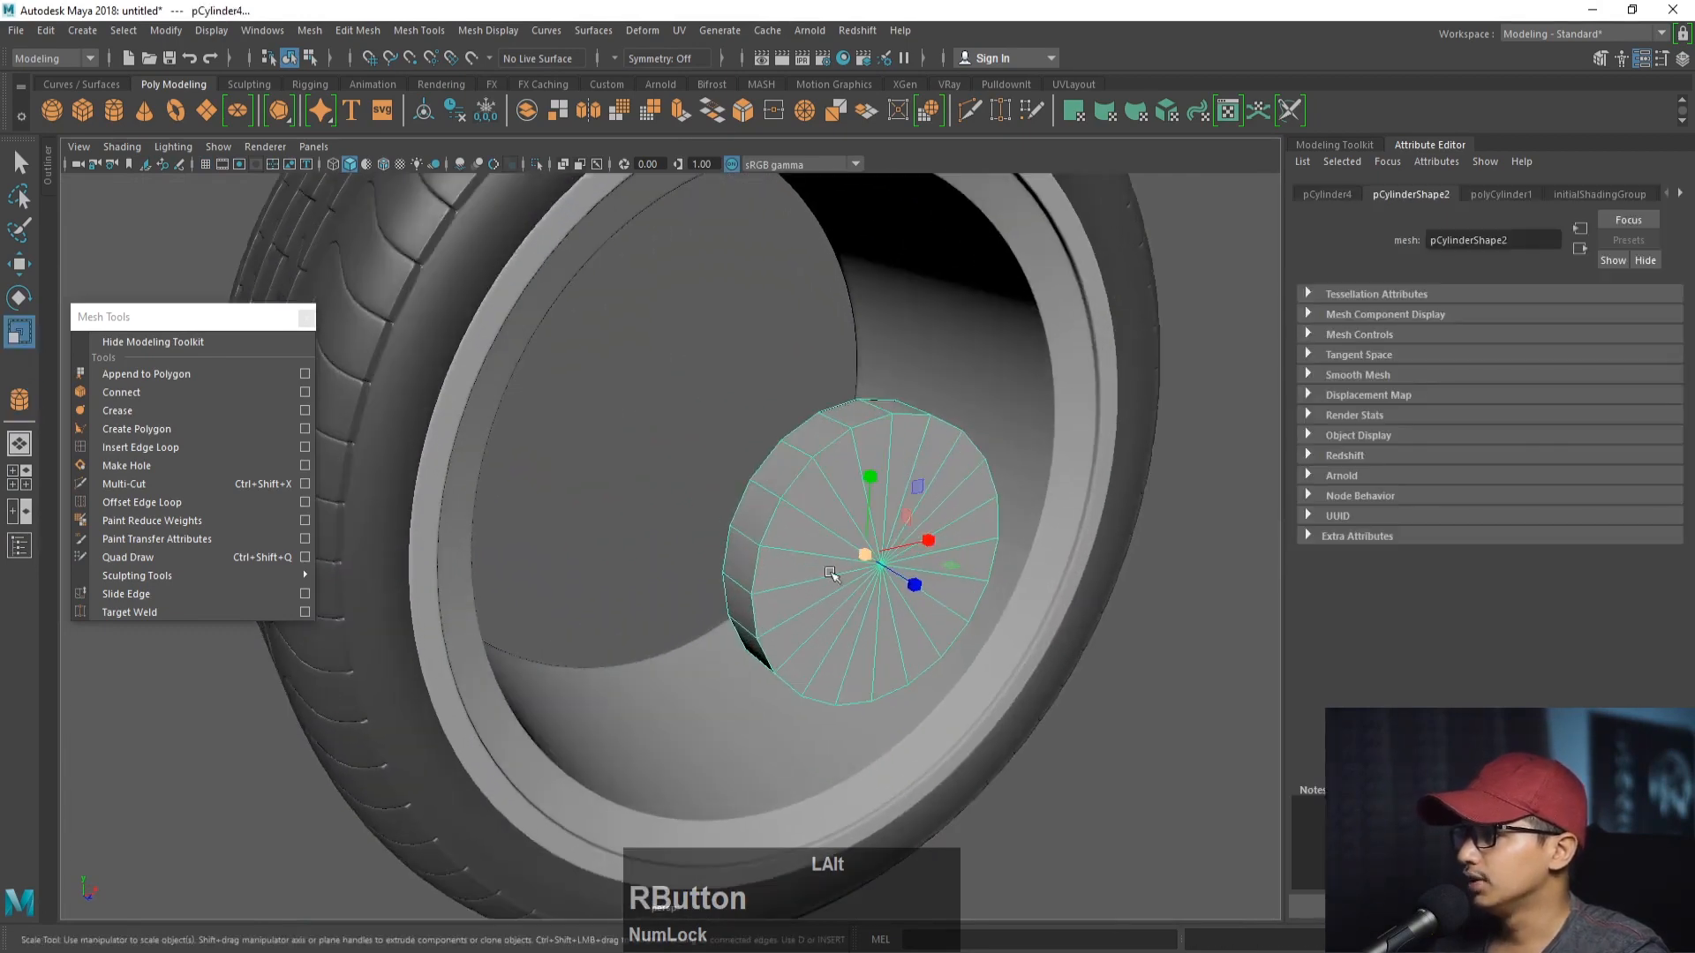
{"action": "middle_click_drag", "start_coordinate": [831, 574], "coordinate": [771, 577], "text": "alt"}
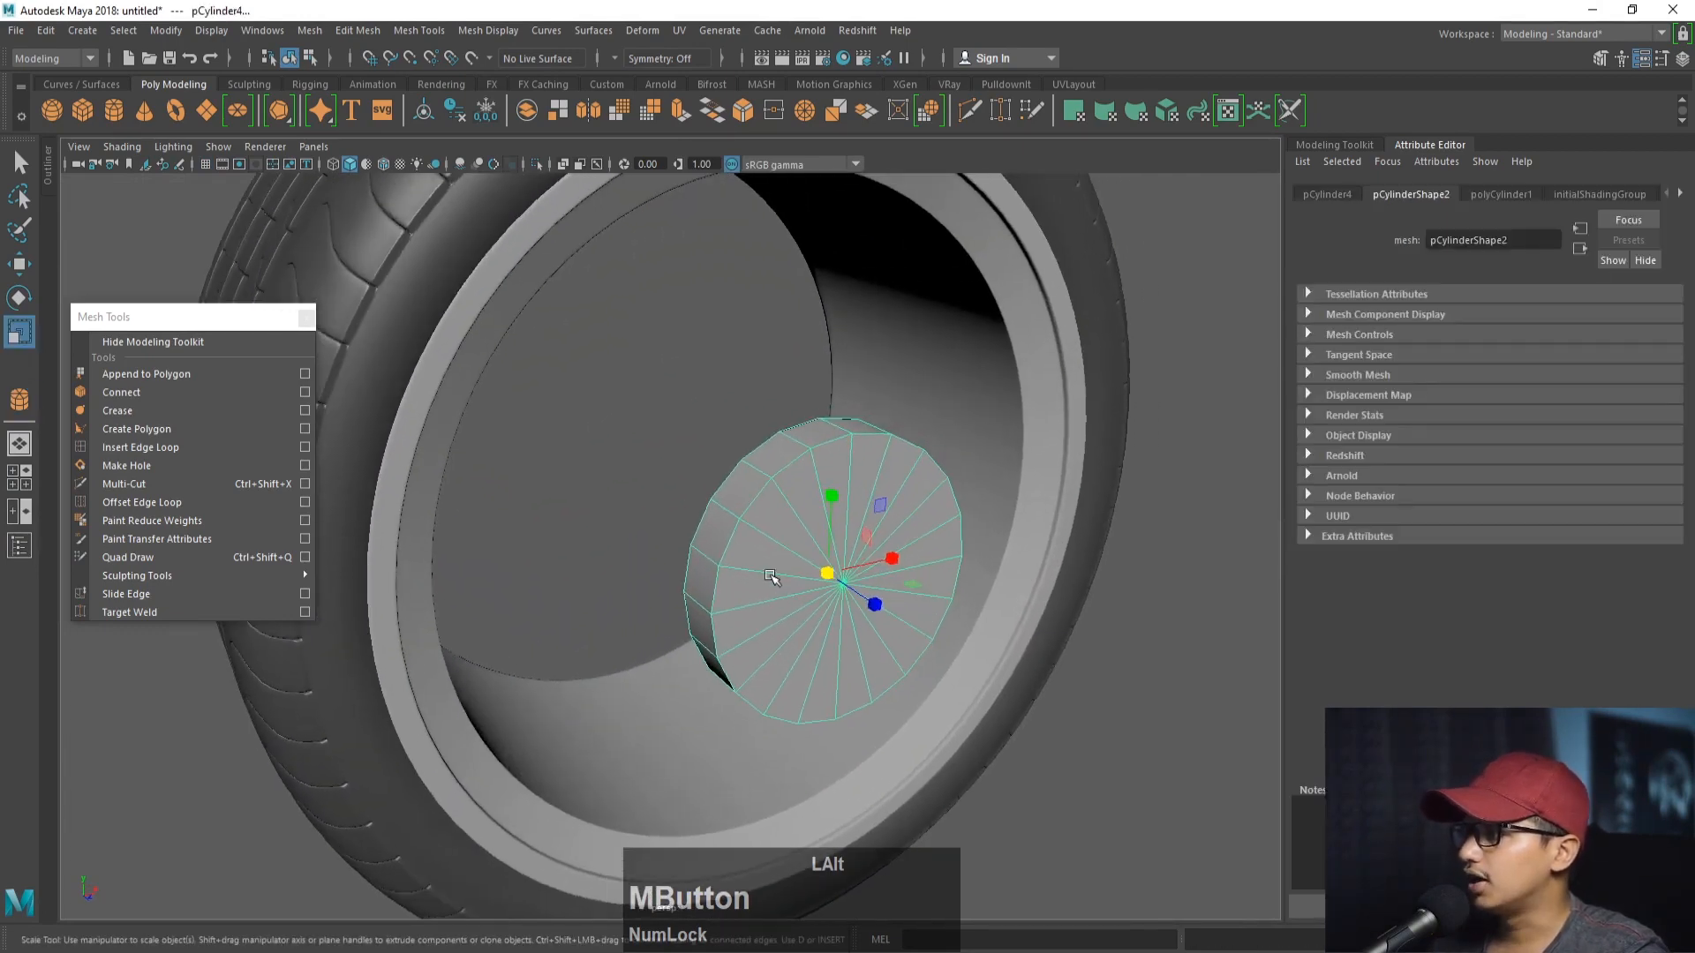
{"action": "left_click", "coordinate": [1504, 195]}
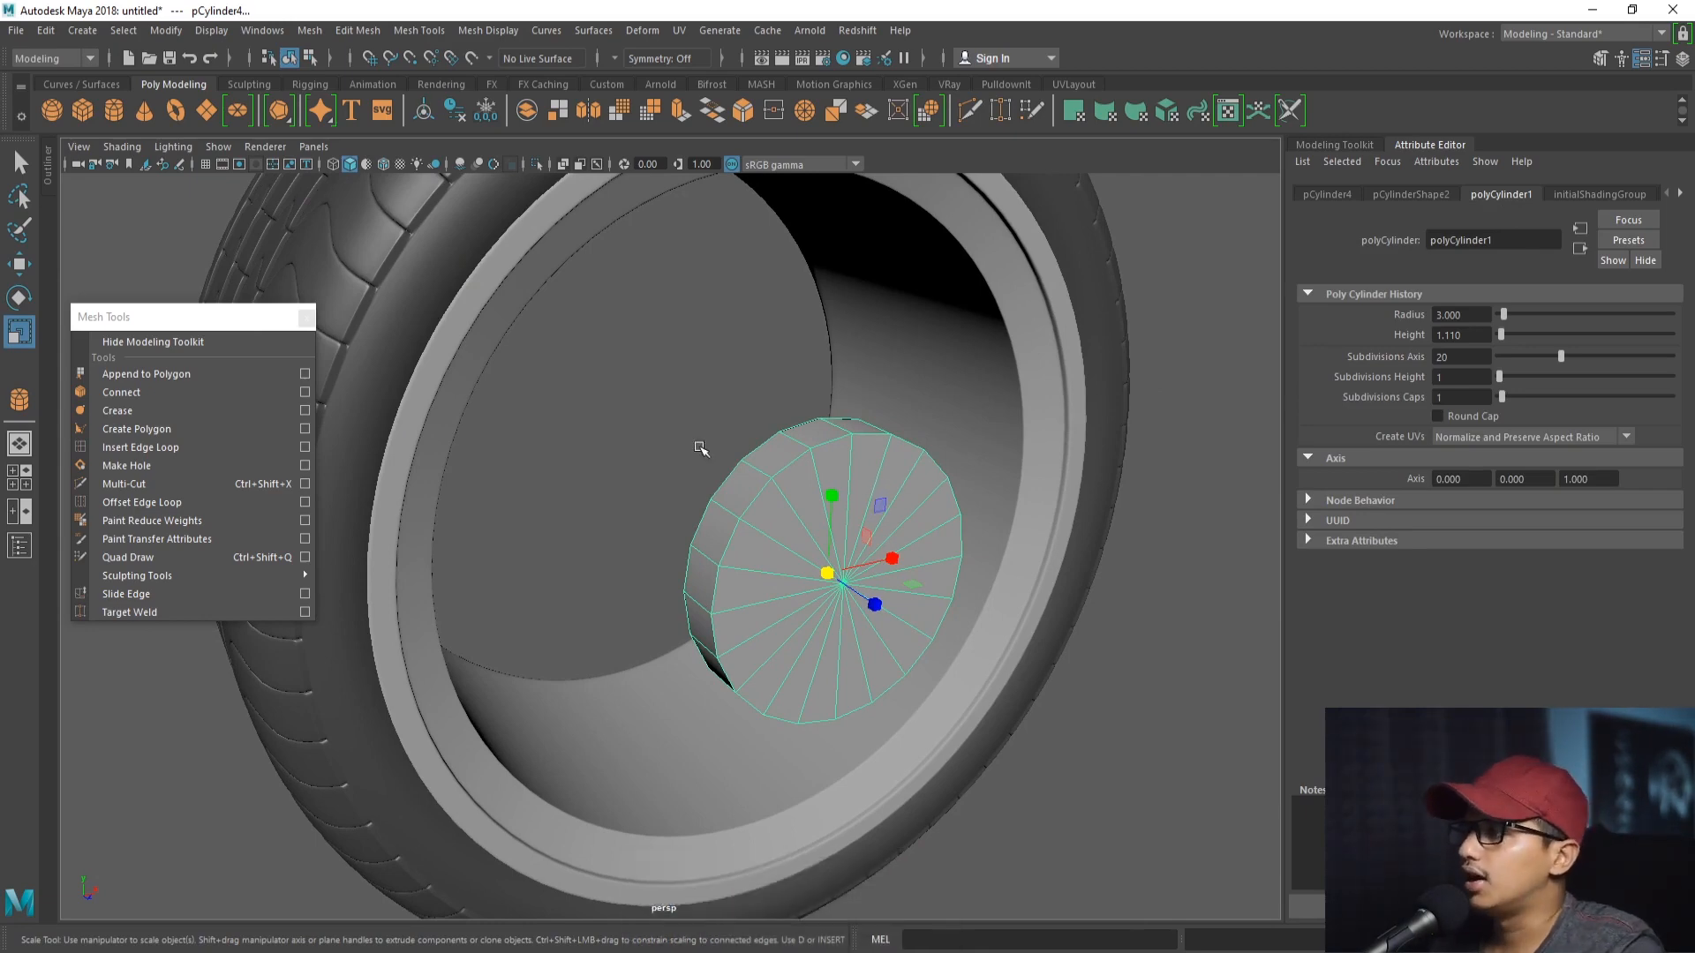
- Draw a tall, narrow polygon cube as a trial spoke from the central cylinder up to the rim
{"action": "key", "text": "space"}
{"action": "key", "text": "space"}
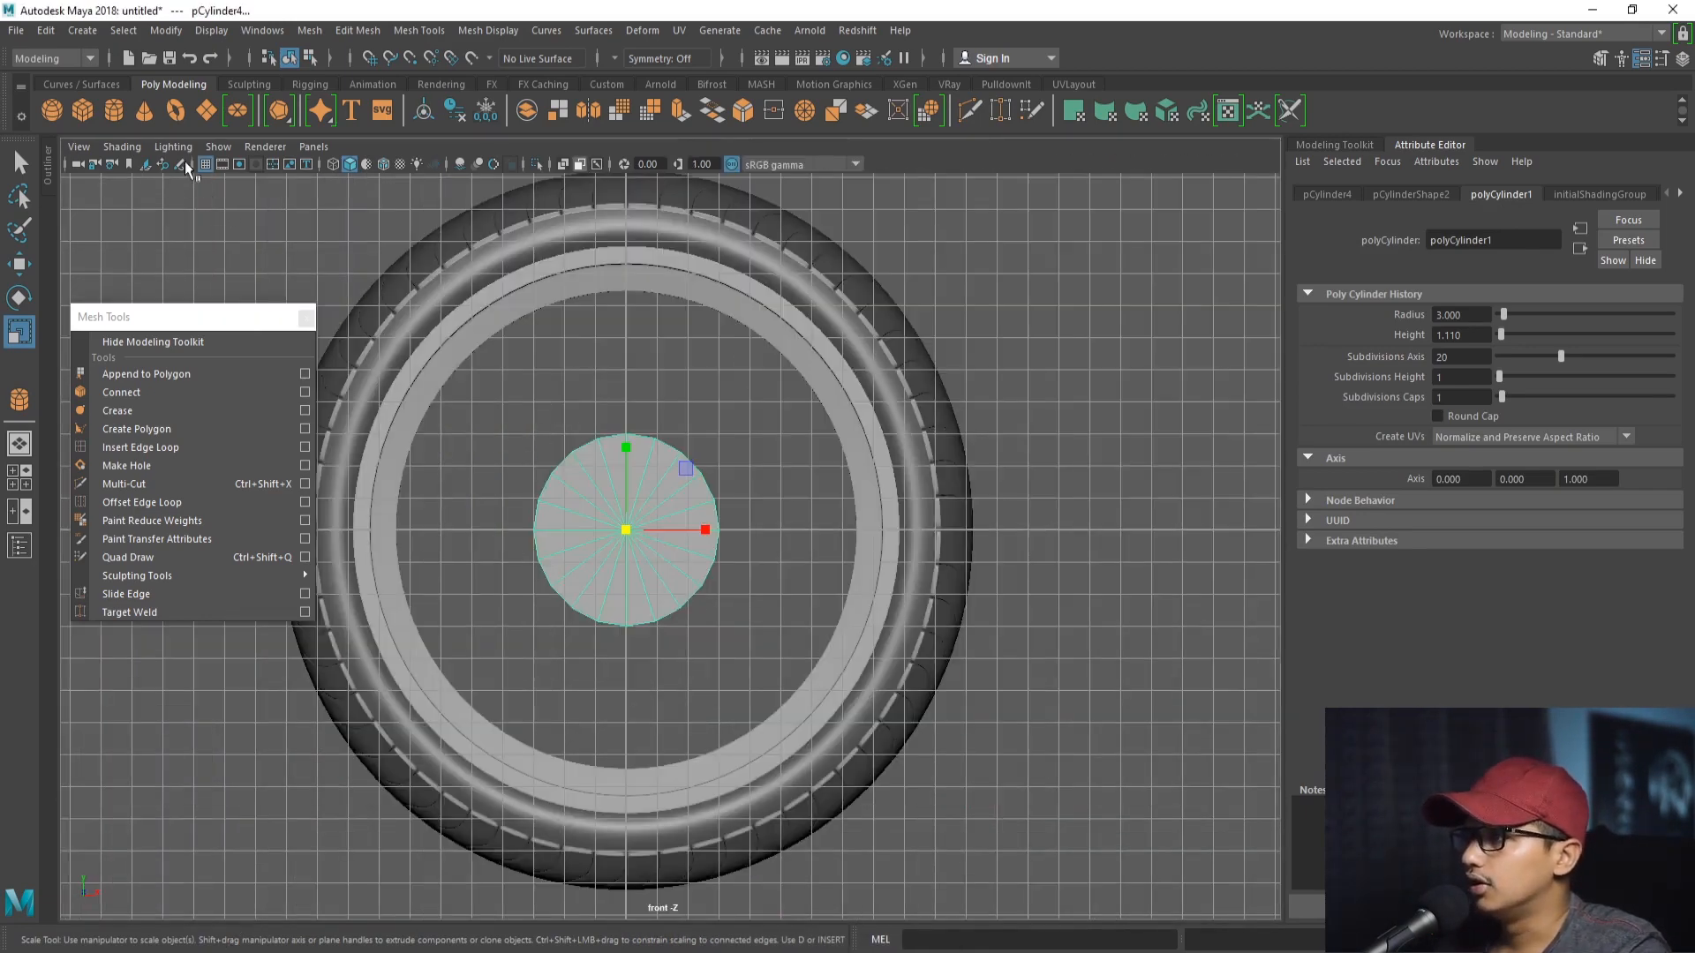
{"action": "left_click", "coordinate": [176, 111]}
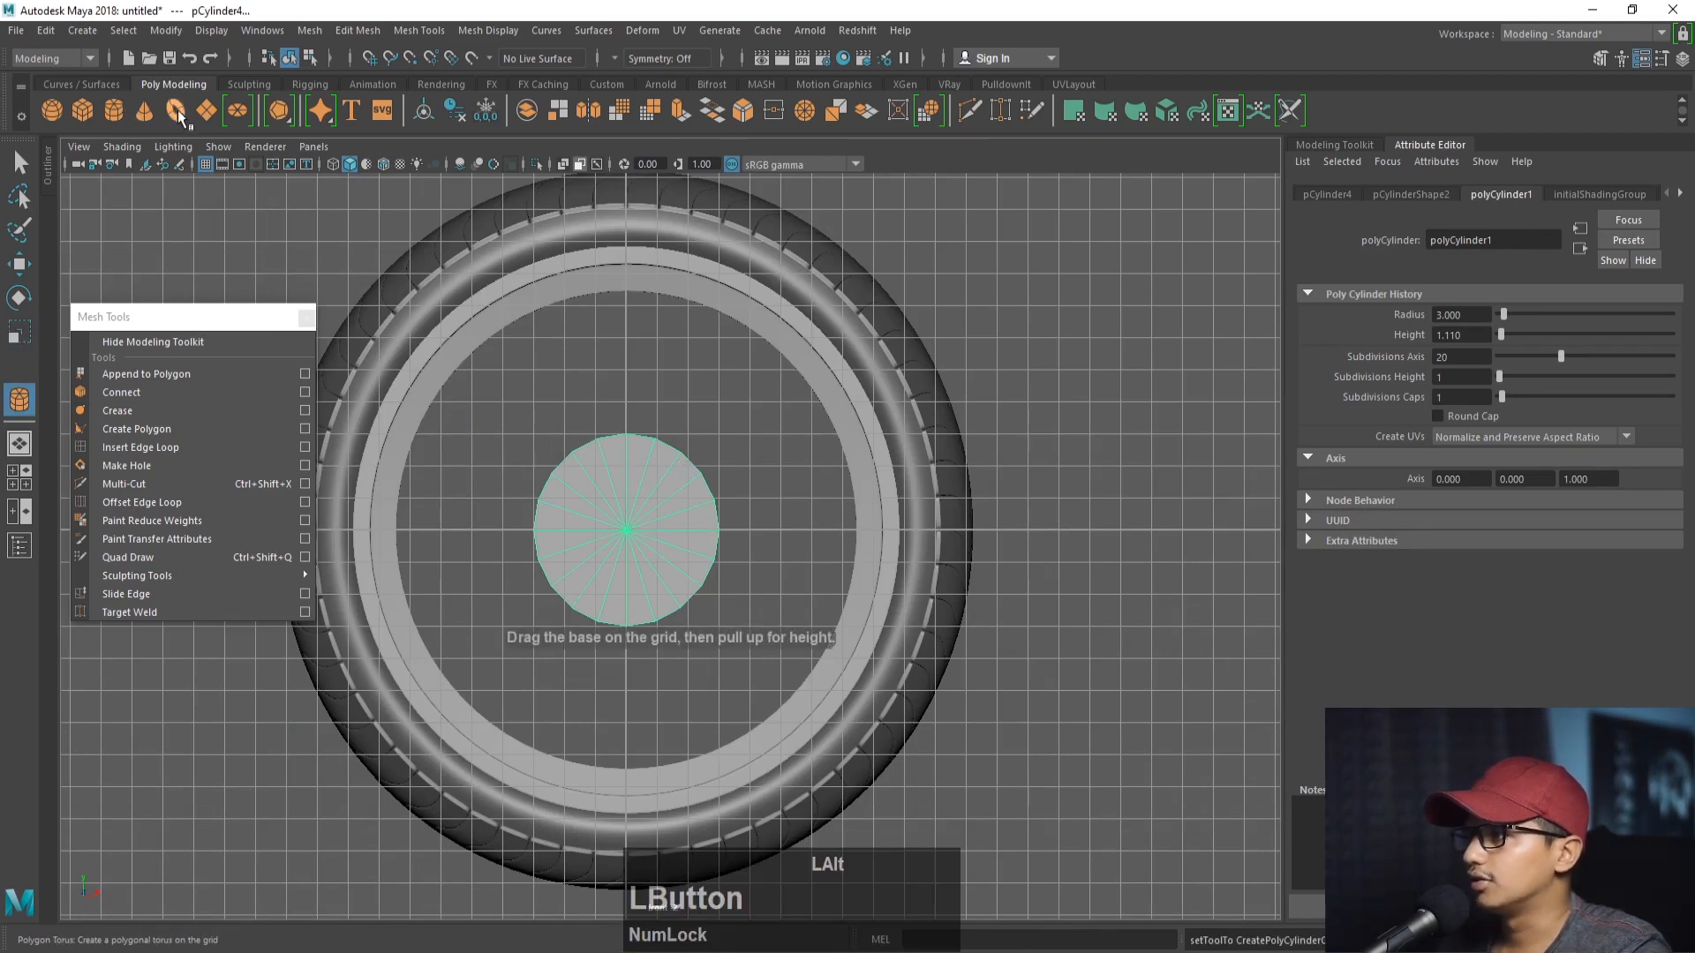
{"action": "left_click", "coordinate": [92, 108]}
{"action": "left_click_drag", "start_coordinate": [601, 281], "coordinate": [669, 484]}
{"action": "key", "text": "space"}
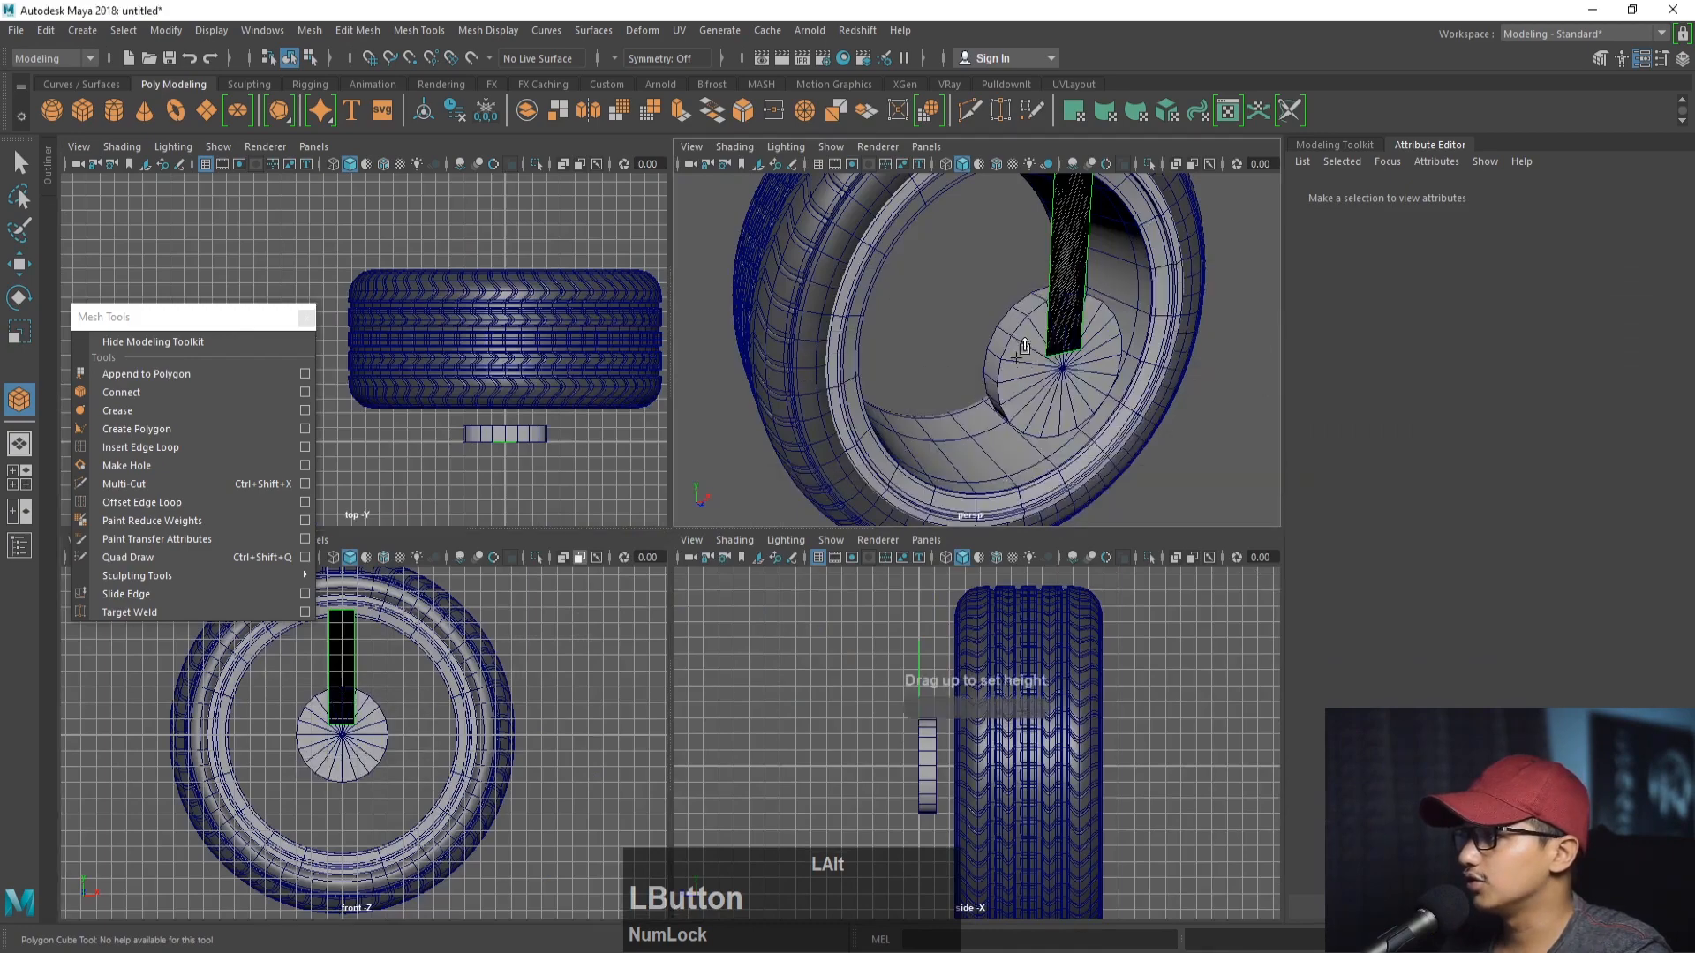
{"action": "key", "text": "space"}
{"action": "left_click_drag", "start_coordinate": [987, 373], "coordinate": [883, 396], "text": "alt"}
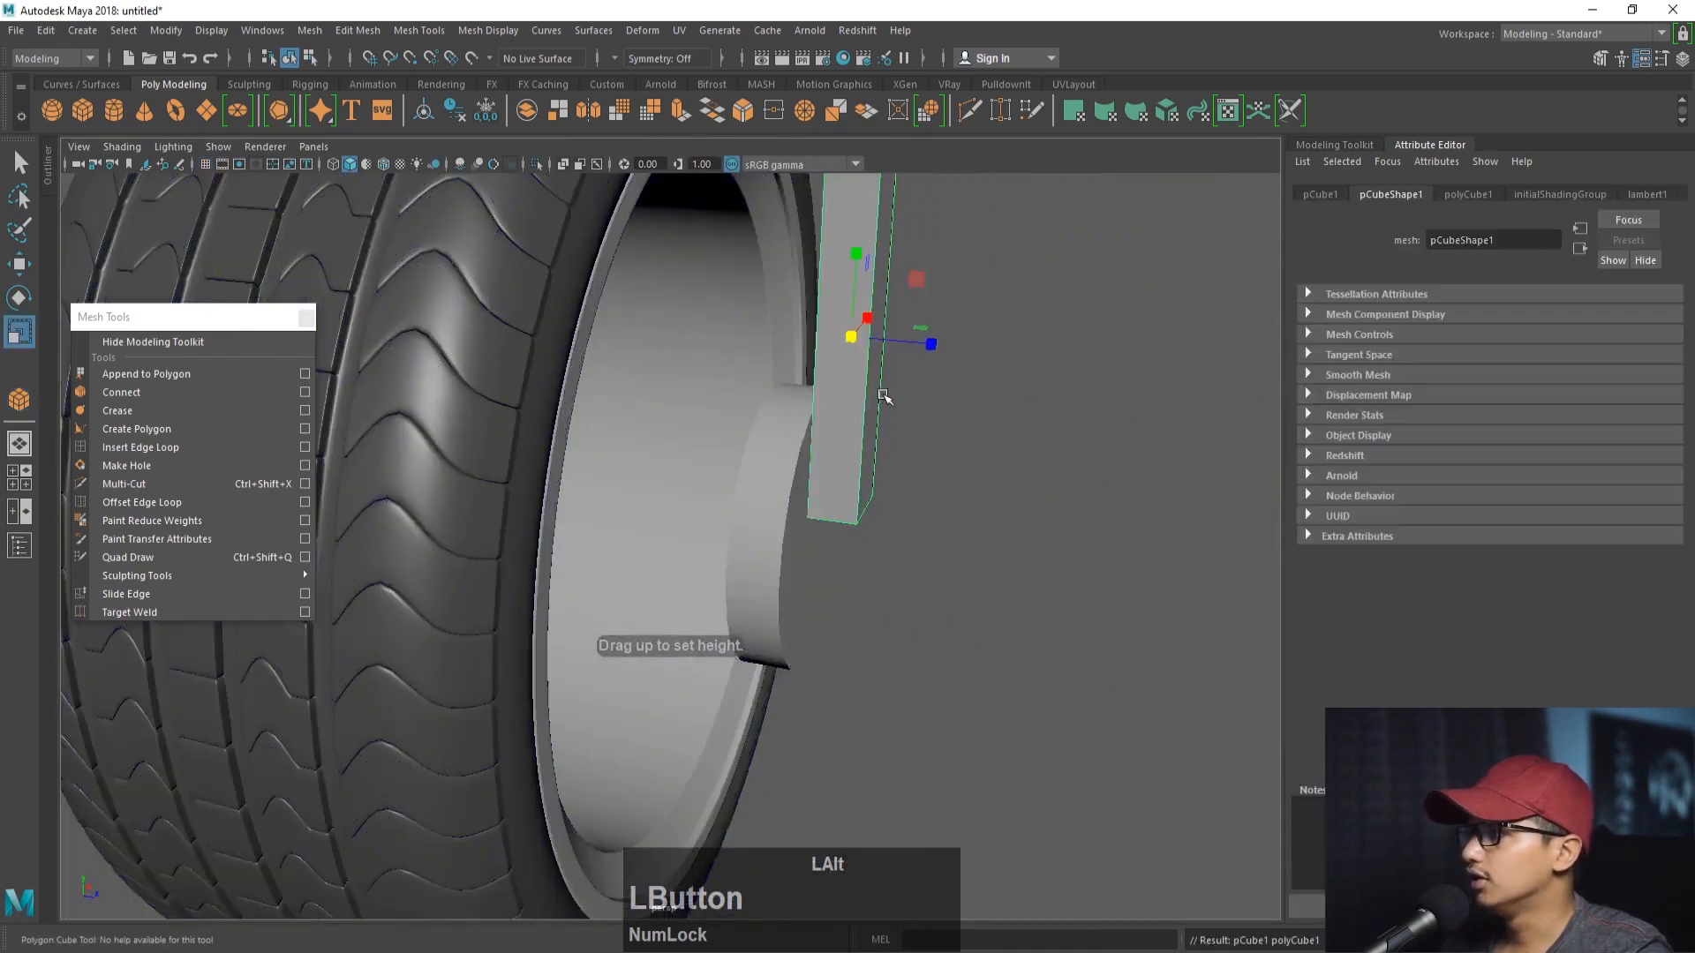
- Move the trial spoke back along the wheel's axis so it sits behind the front of the central cylinder
{"action": "middle_click_drag", "start_coordinate": [883, 396], "coordinate": [907, 432], "text": "alt"}
{"action": "key", "text": "w"}
{"action": "left_click_drag", "start_coordinate": [959, 380], "coordinate": [797, 366]}
{"action": "left_click_drag", "start_coordinate": [911, 359], "coordinate": [740, 381], "text": "alt"}
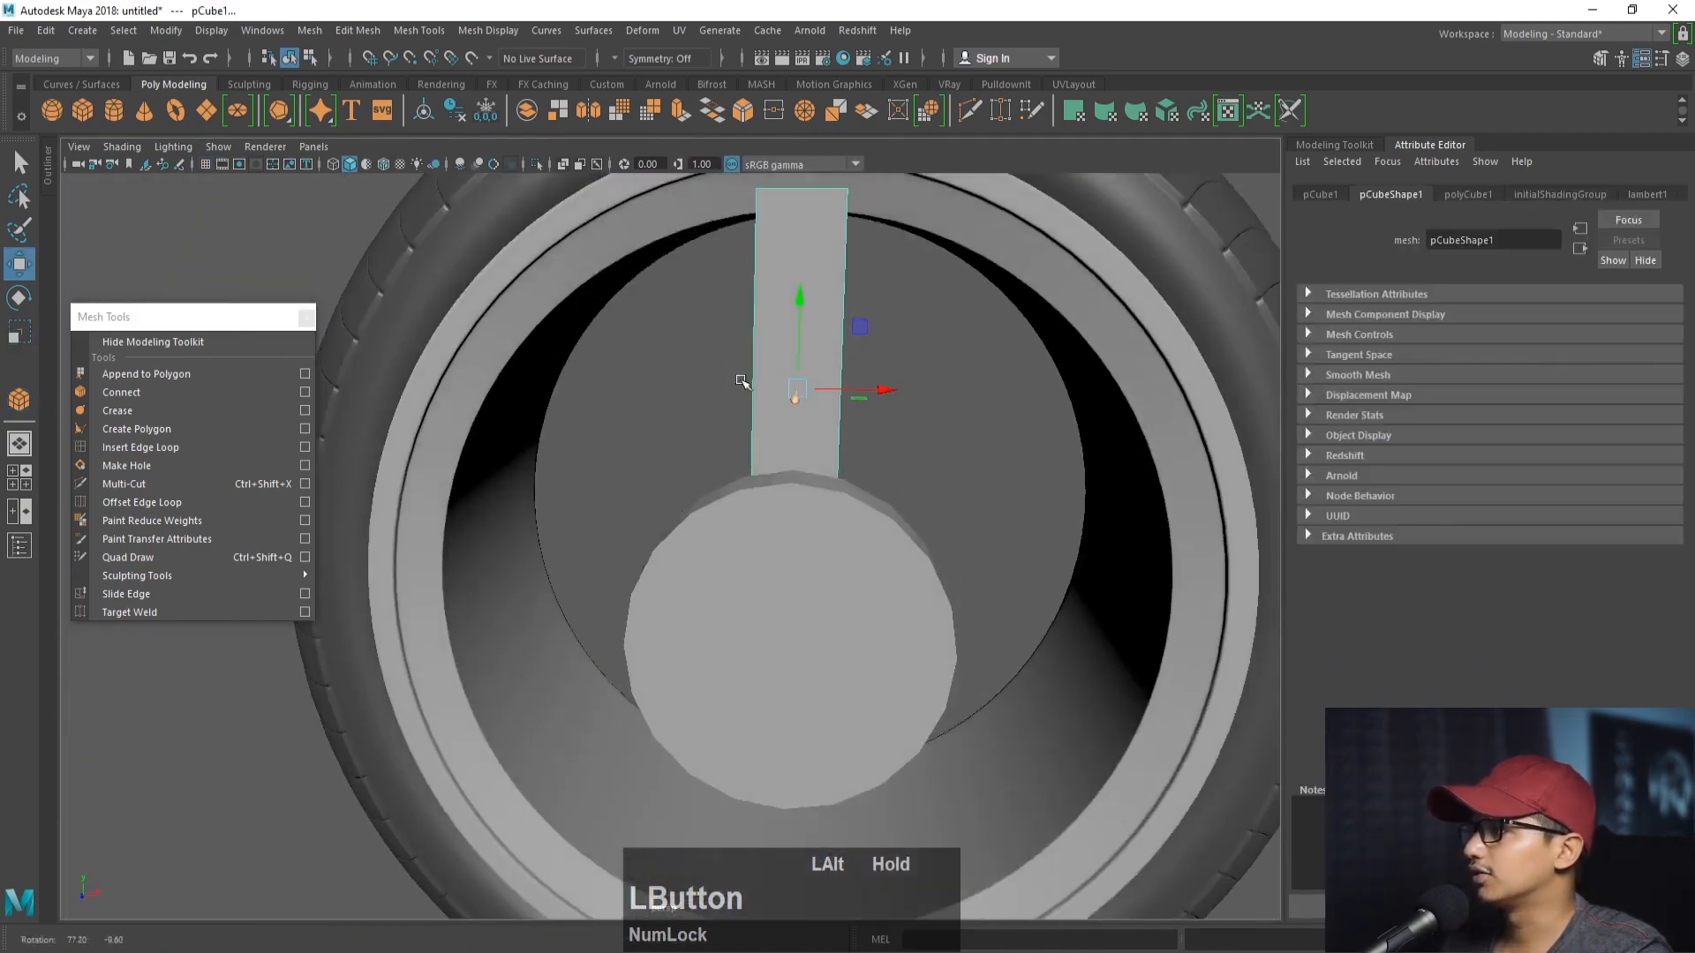
{"action": "right_click_drag", "start_coordinate": [741, 380], "coordinate": [799, 402], "text": "alt"}
- Duplicate the trial spoke and rotate the copy about its own centre, roughly 65 degrees around the wheel's axis
{"action": "key", "text": "ctrl+d"}
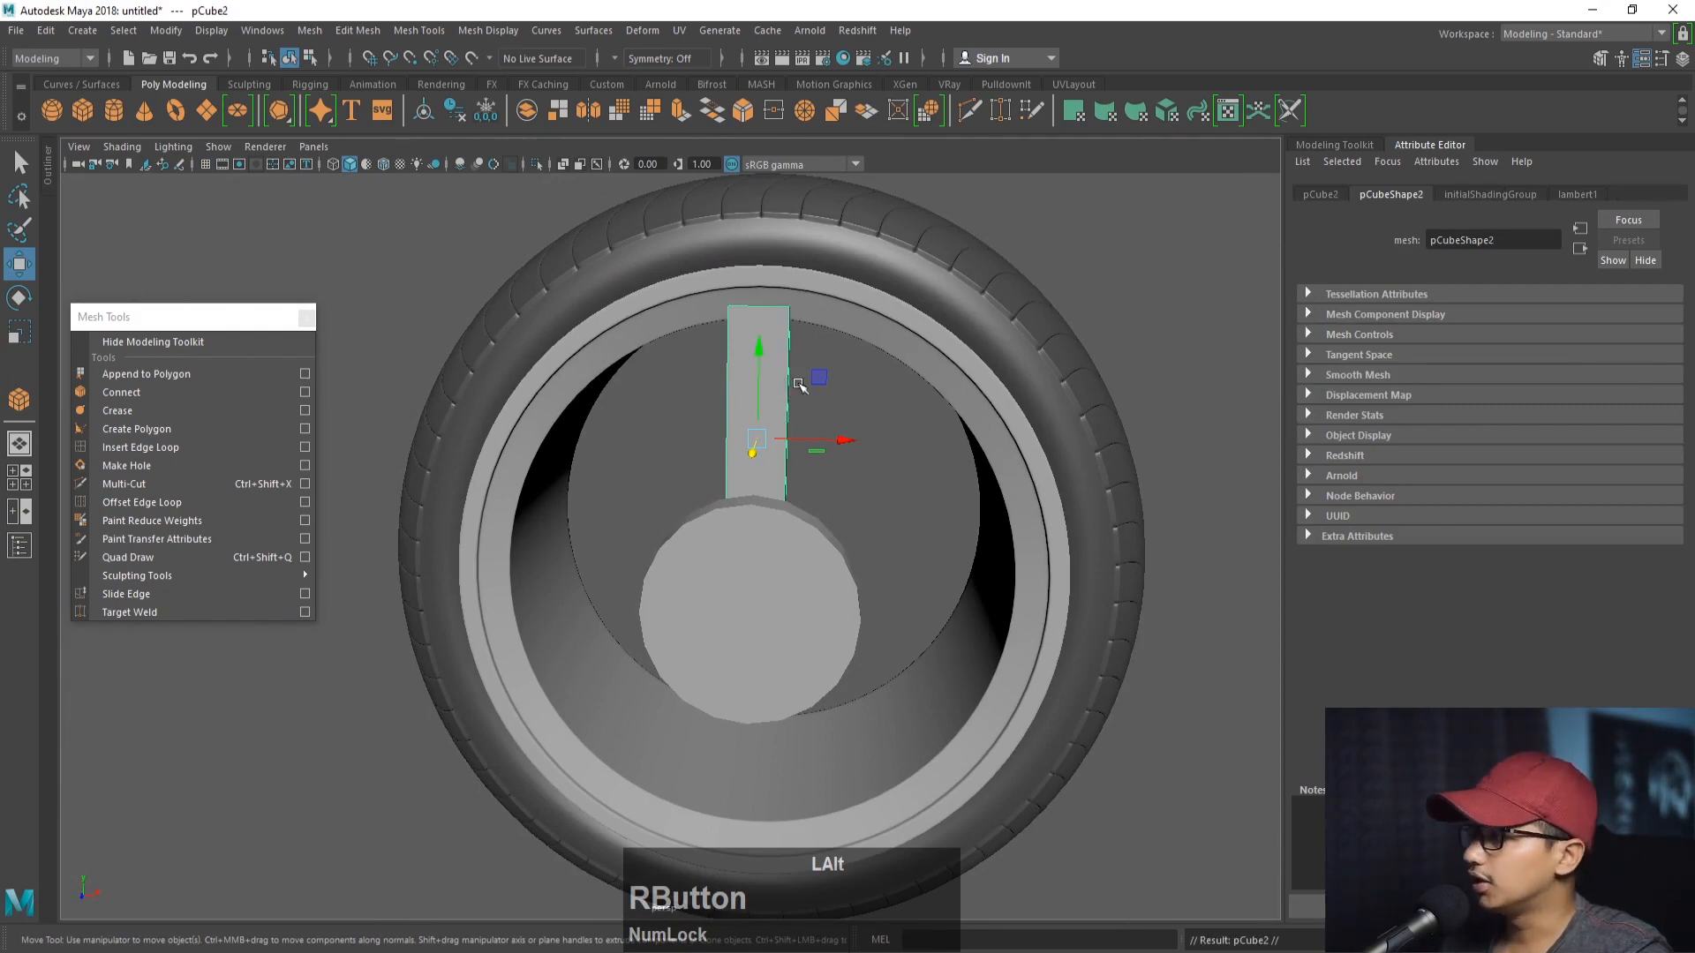
{"action": "key", "text": "e"}
{"action": "left_click_drag", "start_coordinate": [794, 368], "coordinate": [1131, 574]}
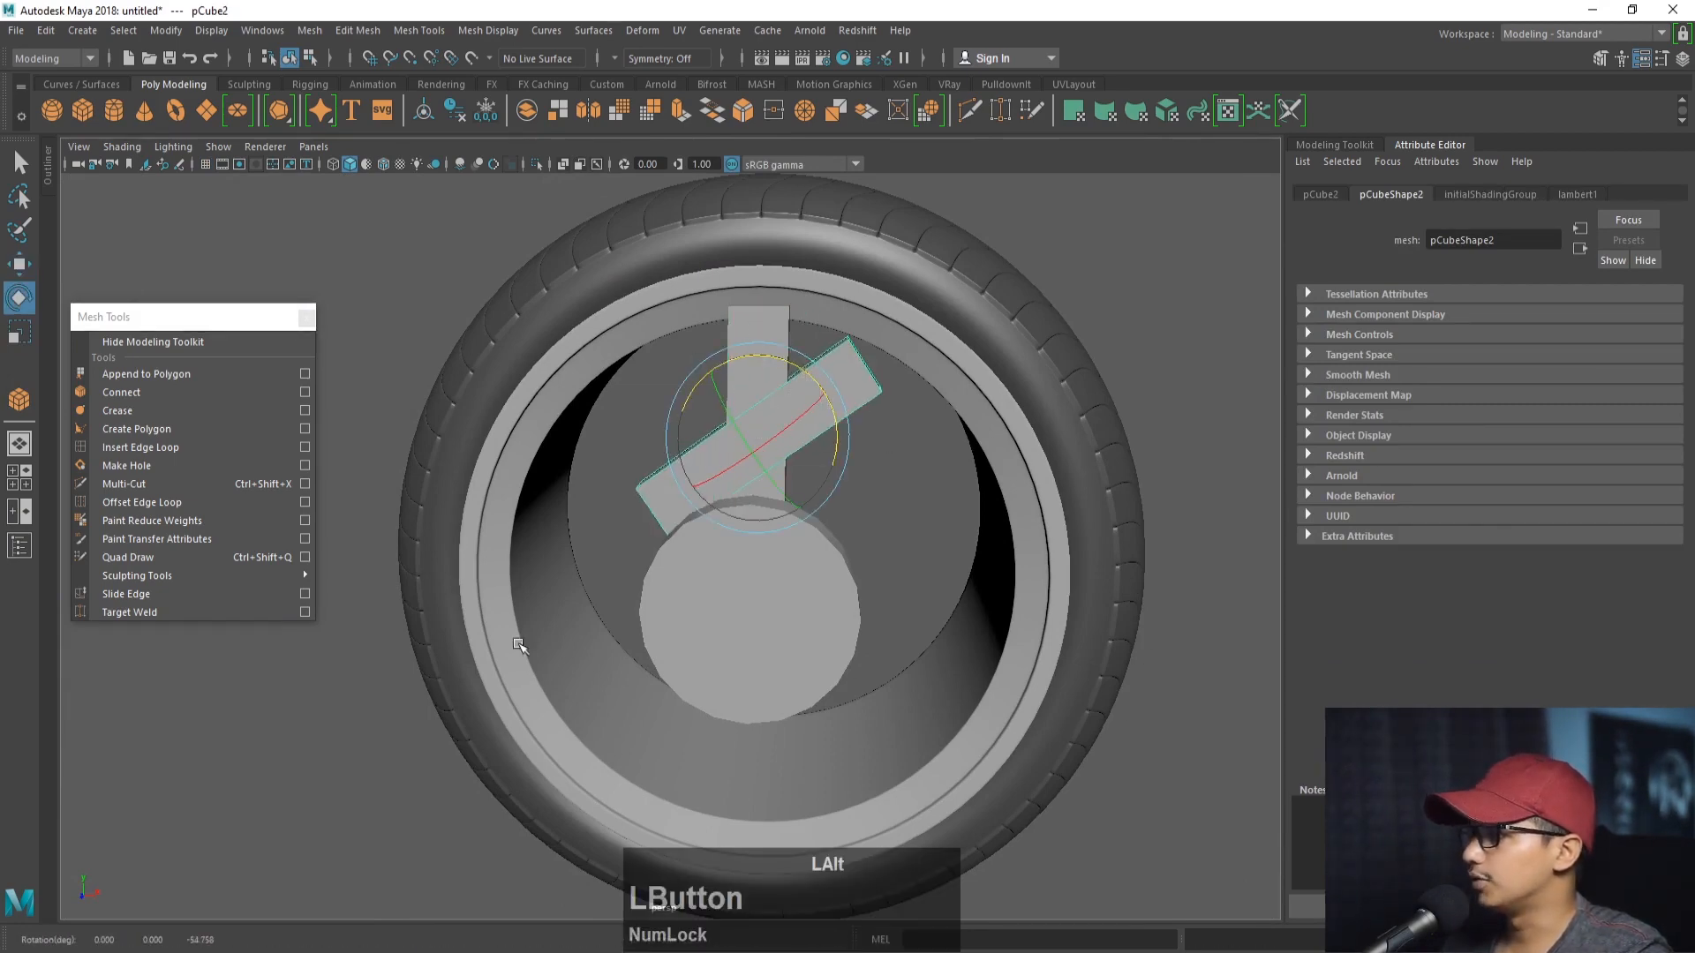
- Delete both trial spokes, leaving only the cylinder inside the rim
{"action": "middle_click_drag", "start_coordinate": [901, 440], "coordinate": [927, 355], "text": "alt"}
{"action": "right_click_drag", "start_coordinate": [927, 356], "coordinate": [802, 378], "text": "alt"}
{"action": "left_click_drag", "start_coordinate": [802, 379], "coordinate": [822, 411], "text": "alt"}
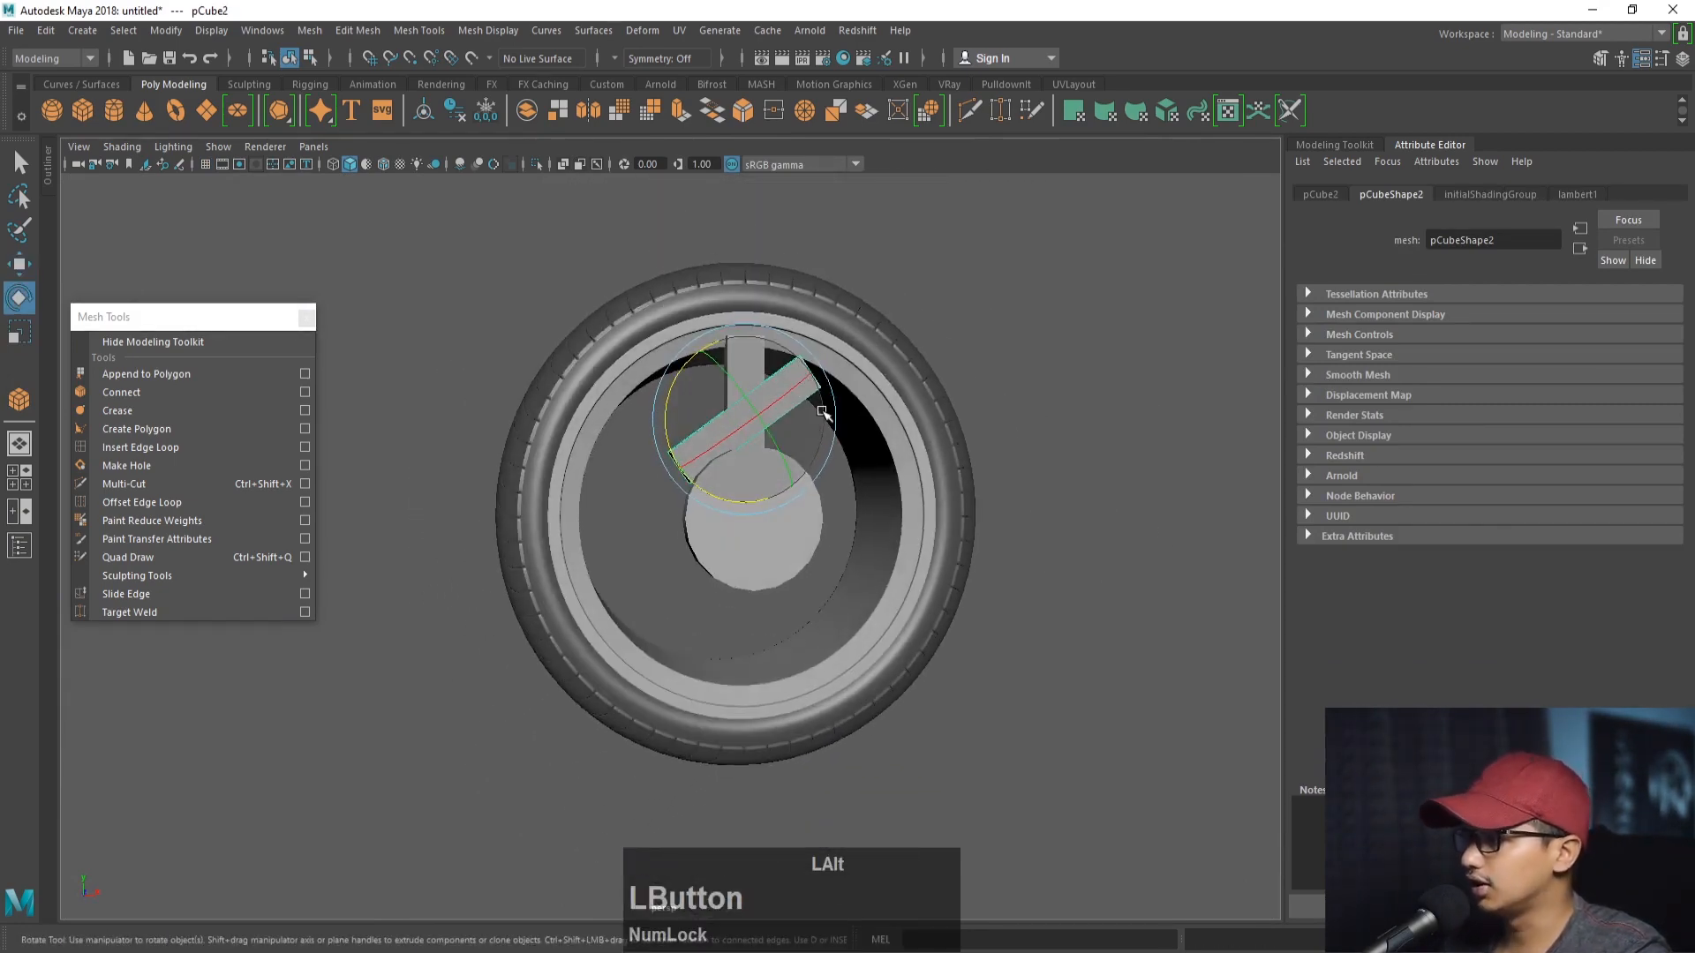
{"action": "key", "text": "Delete"}
{"action": "left_click", "coordinate": [761, 407]}
{"action": "key", "text": "Delete"}
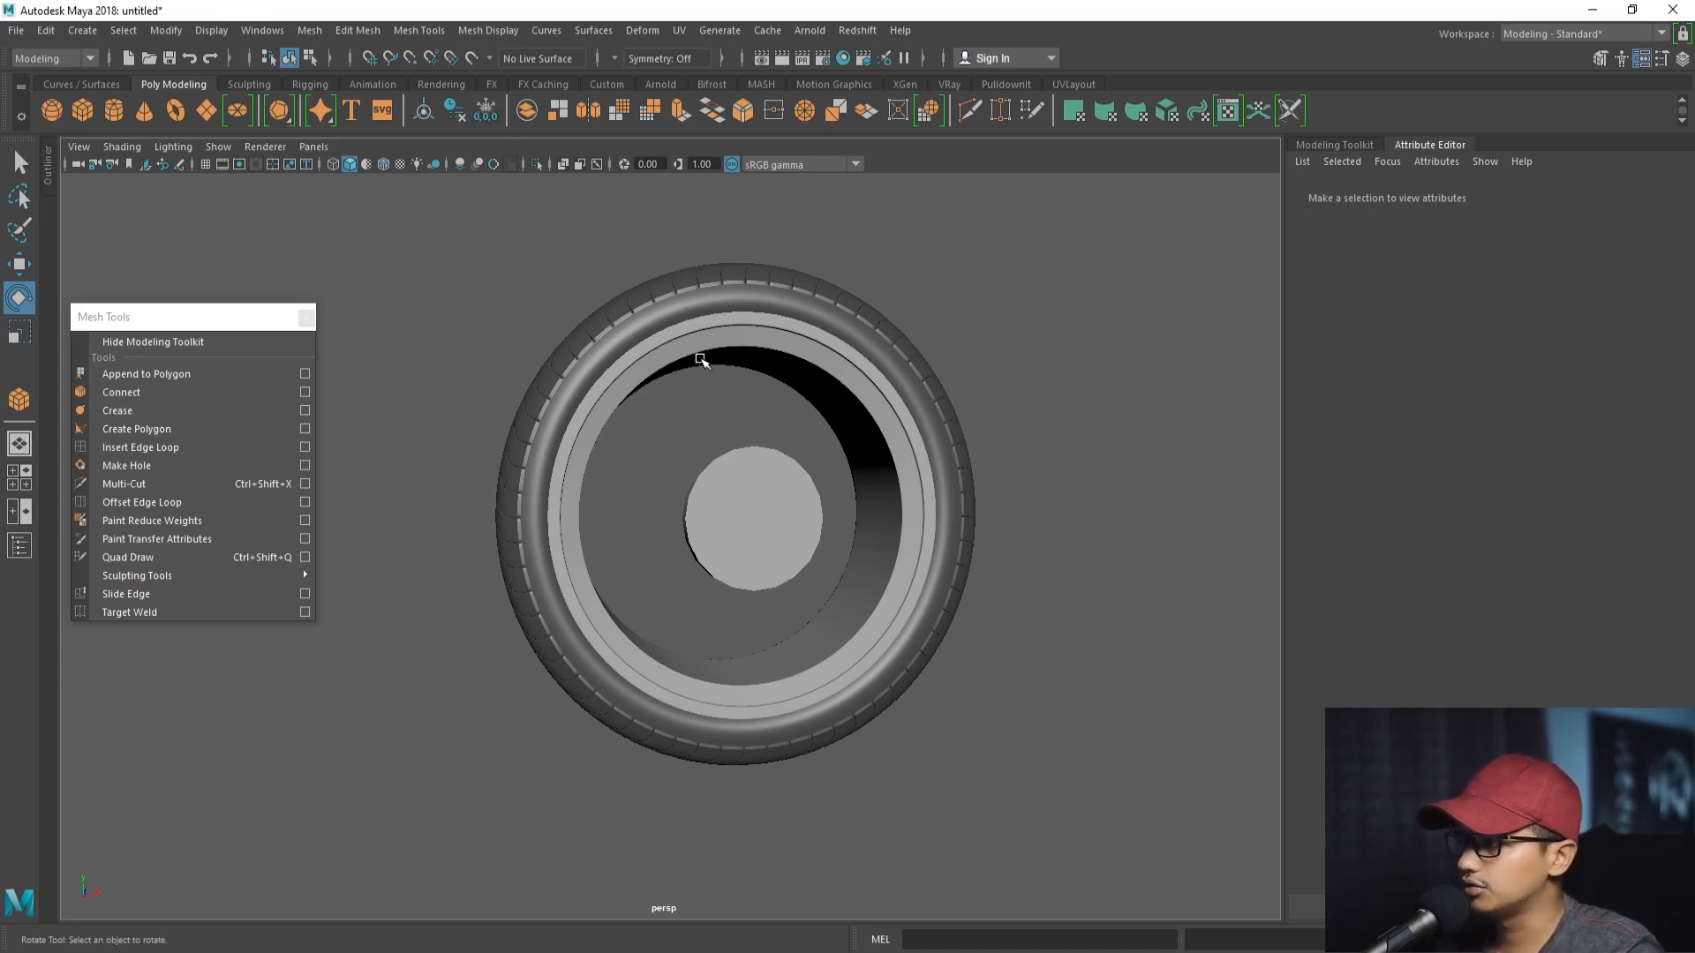
- Select the central cylinder and move it inward along the wheel's axis toward the rim
{"action": "left_click_drag", "start_coordinate": [649, 451], "coordinate": [777, 482], "text": "alt"}
{"action": "right_click_drag", "start_coordinate": [742, 490], "coordinate": [785, 536], "text": "alt"}
{"action": "left_click", "coordinate": [775, 496]}
{"action": "middle_click_drag", "start_coordinate": [785, 536], "coordinate": [728, 600], "text": "alt"}
{"action": "scroll", "coordinate": [727, 600], "scroll_direction": "up", "scroll_amount": 1}
{"action": "right_click_drag", "start_coordinate": [728, 601], "coordinate": [852, 609], "text": "alt"}
{"action": "key", "text": "w"}
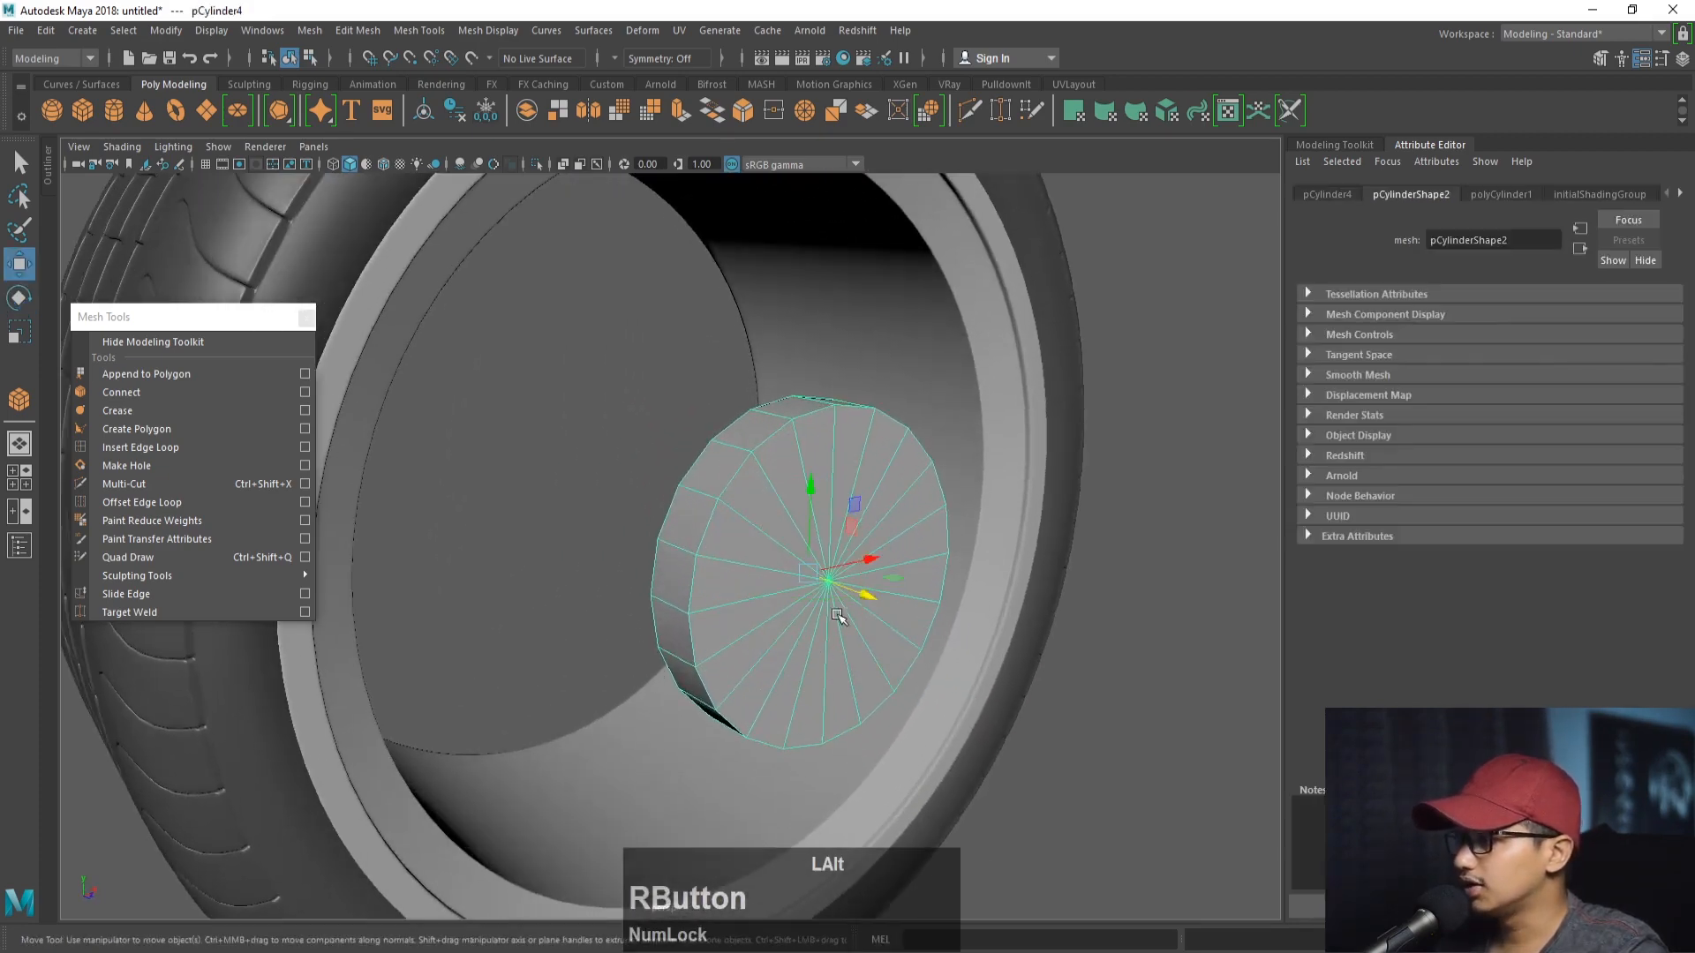
{"action": "left_click_drag", "start_coordinate": [861, 604], "coordinate": [806, 591]}
- Reduce the central cylinder's radius to 2.420 in its construction settings
{"action": "key", "text": "space"}
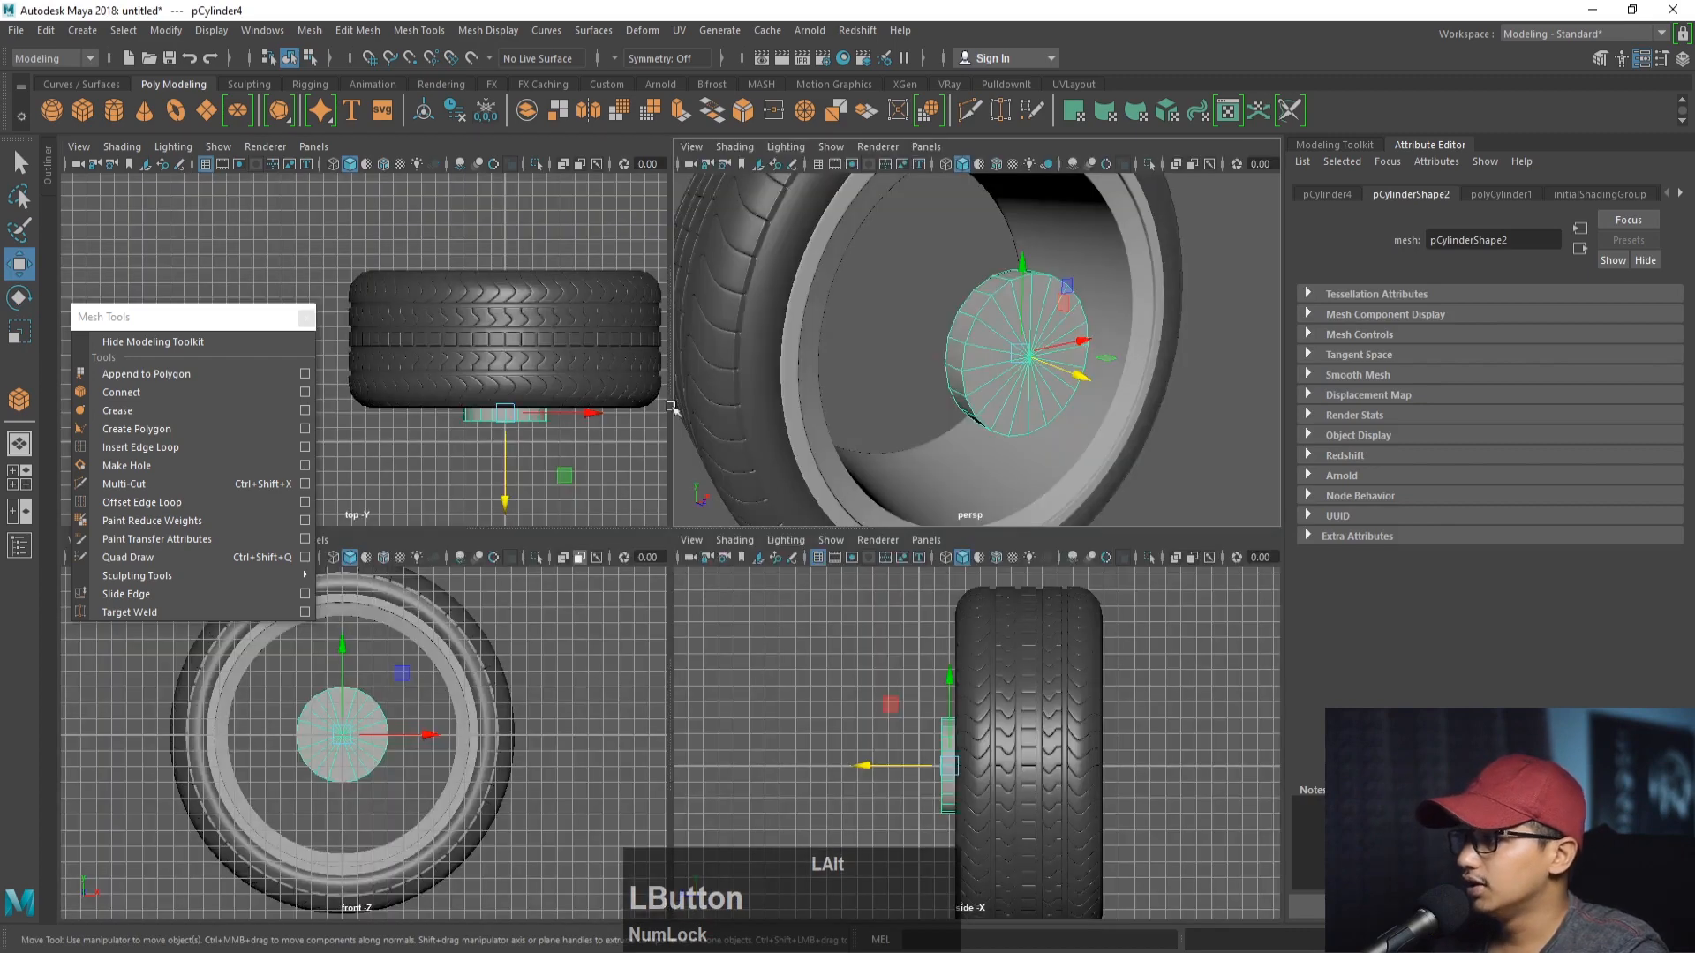
{"action": "key", "text": "space"}
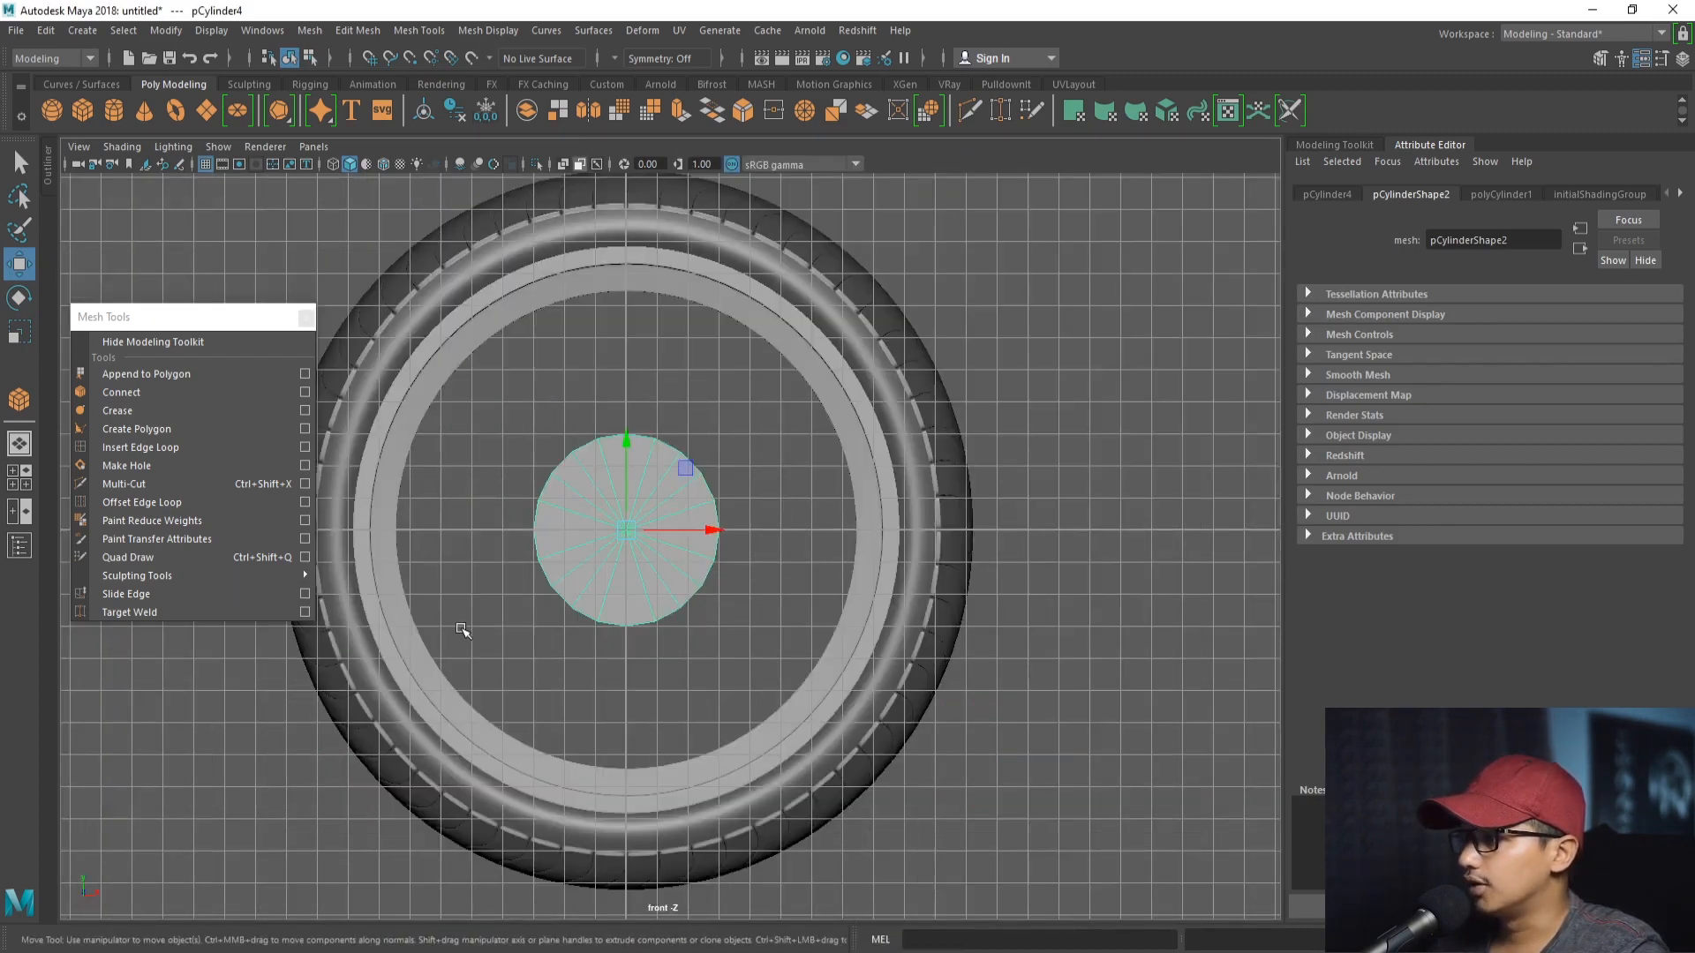
{"action": "right_click_drag", "start_coordinate": [462, 625], "coordinate": [724, 521], "text": "alt"}
{"action": "key", "text": "space"}
{"action": "key", "text": "space"}
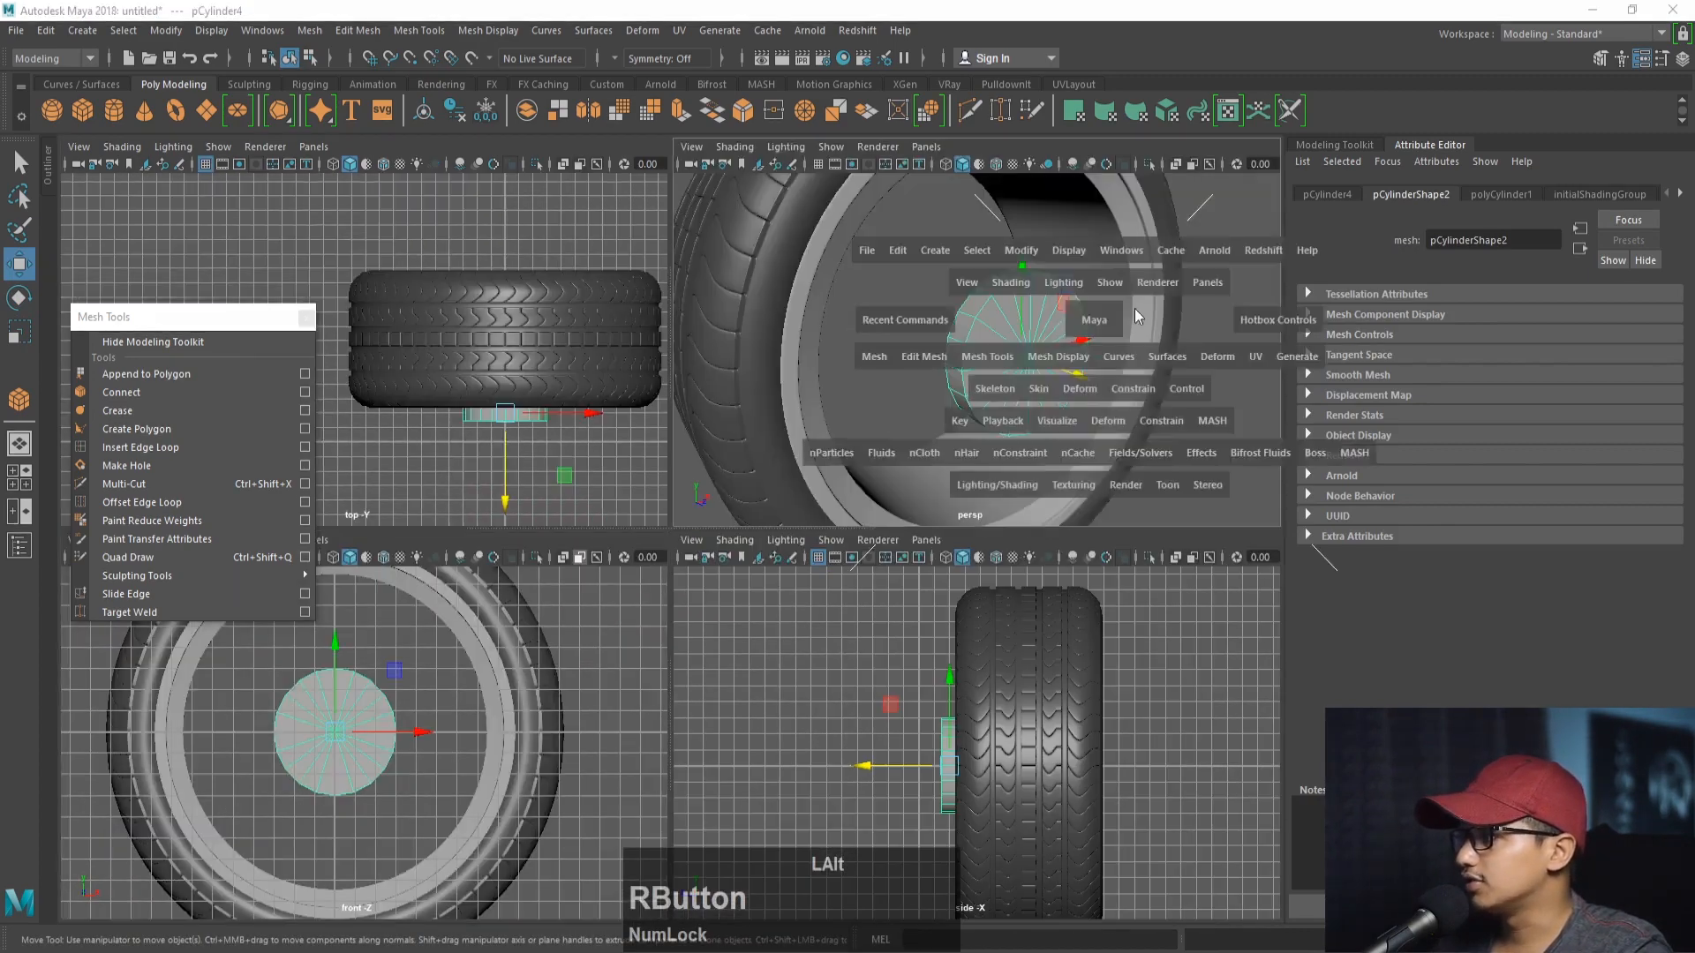
{"action": "left_click", "coordinate": [1500, 195]}
{"action": "left_click_drag", "start_coordinate": [1488, 326], "coordinate": [1450, 331]}
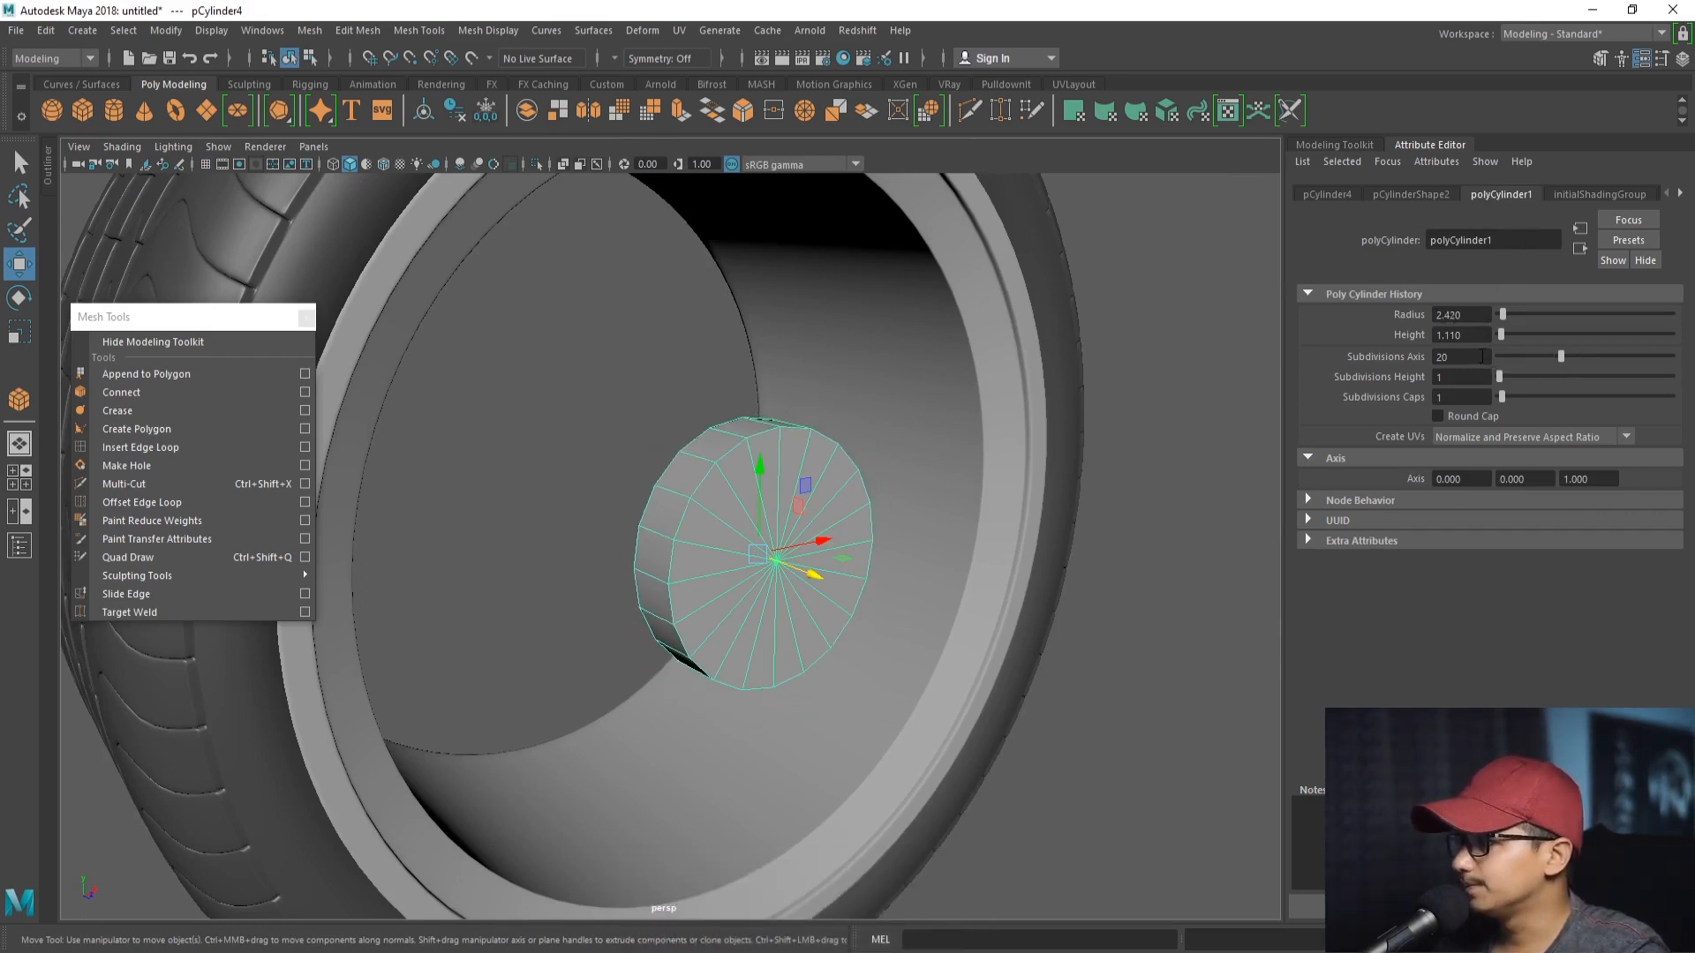
- Set the cylinder's axis subdivisions to 40 and its height subdivisions to 3
{"action": "left_click", "coordinate": [1476, 357]}
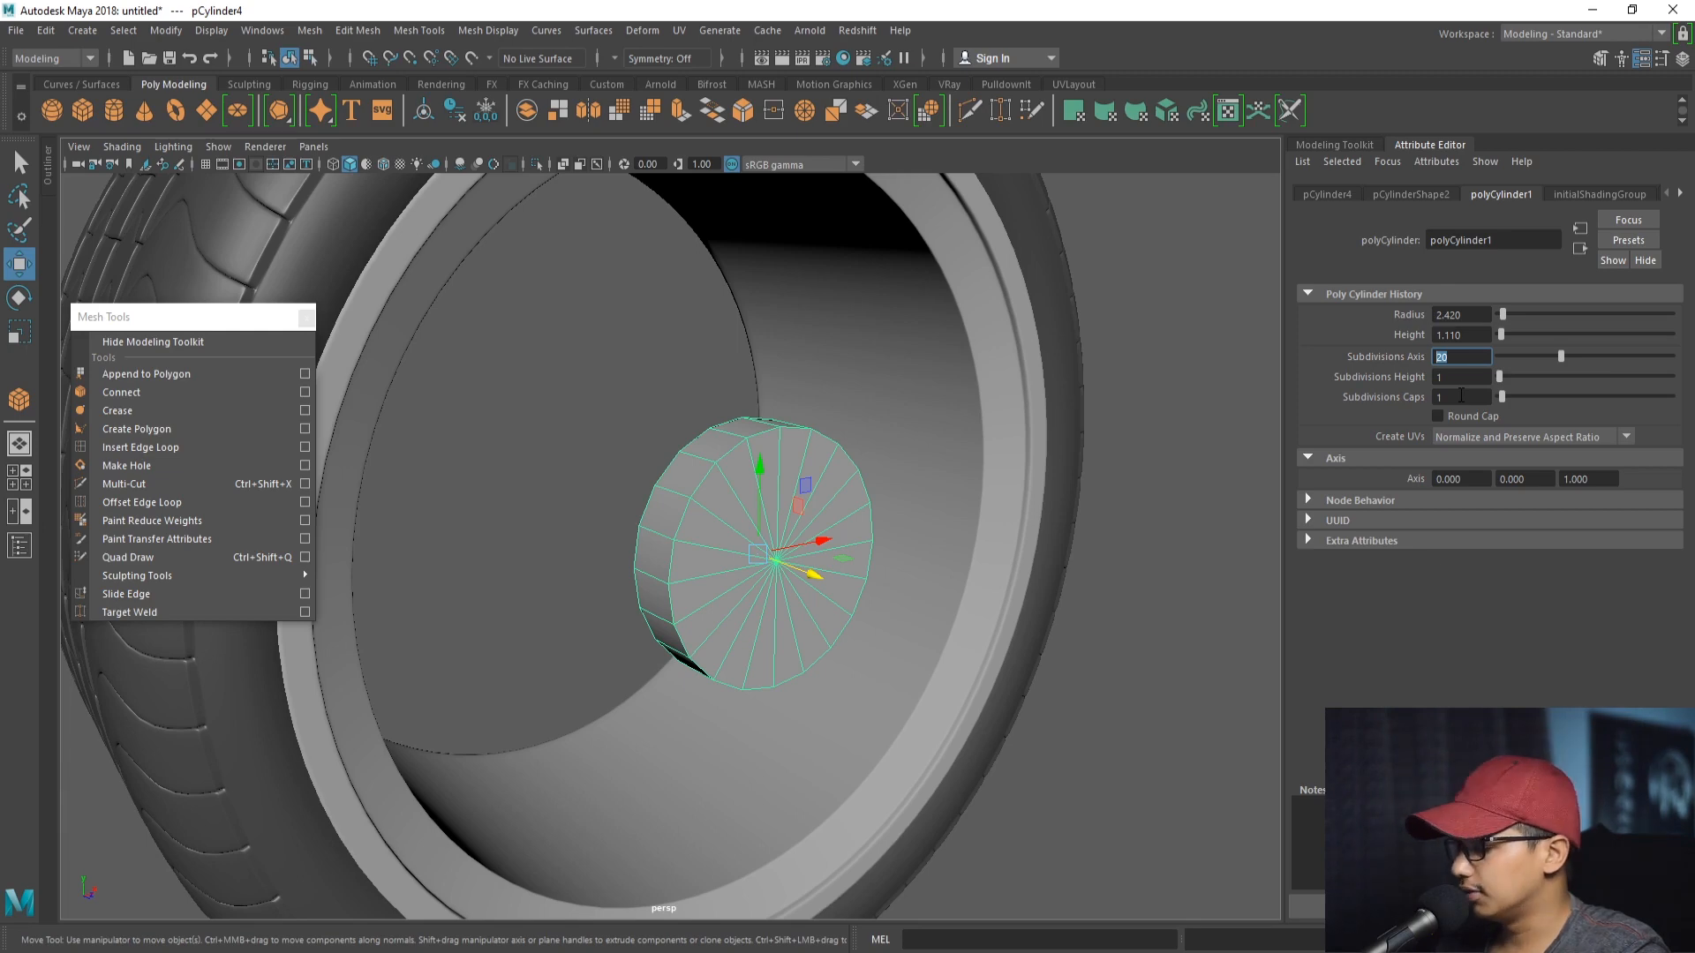
{"action": "key", "text": "Return"}
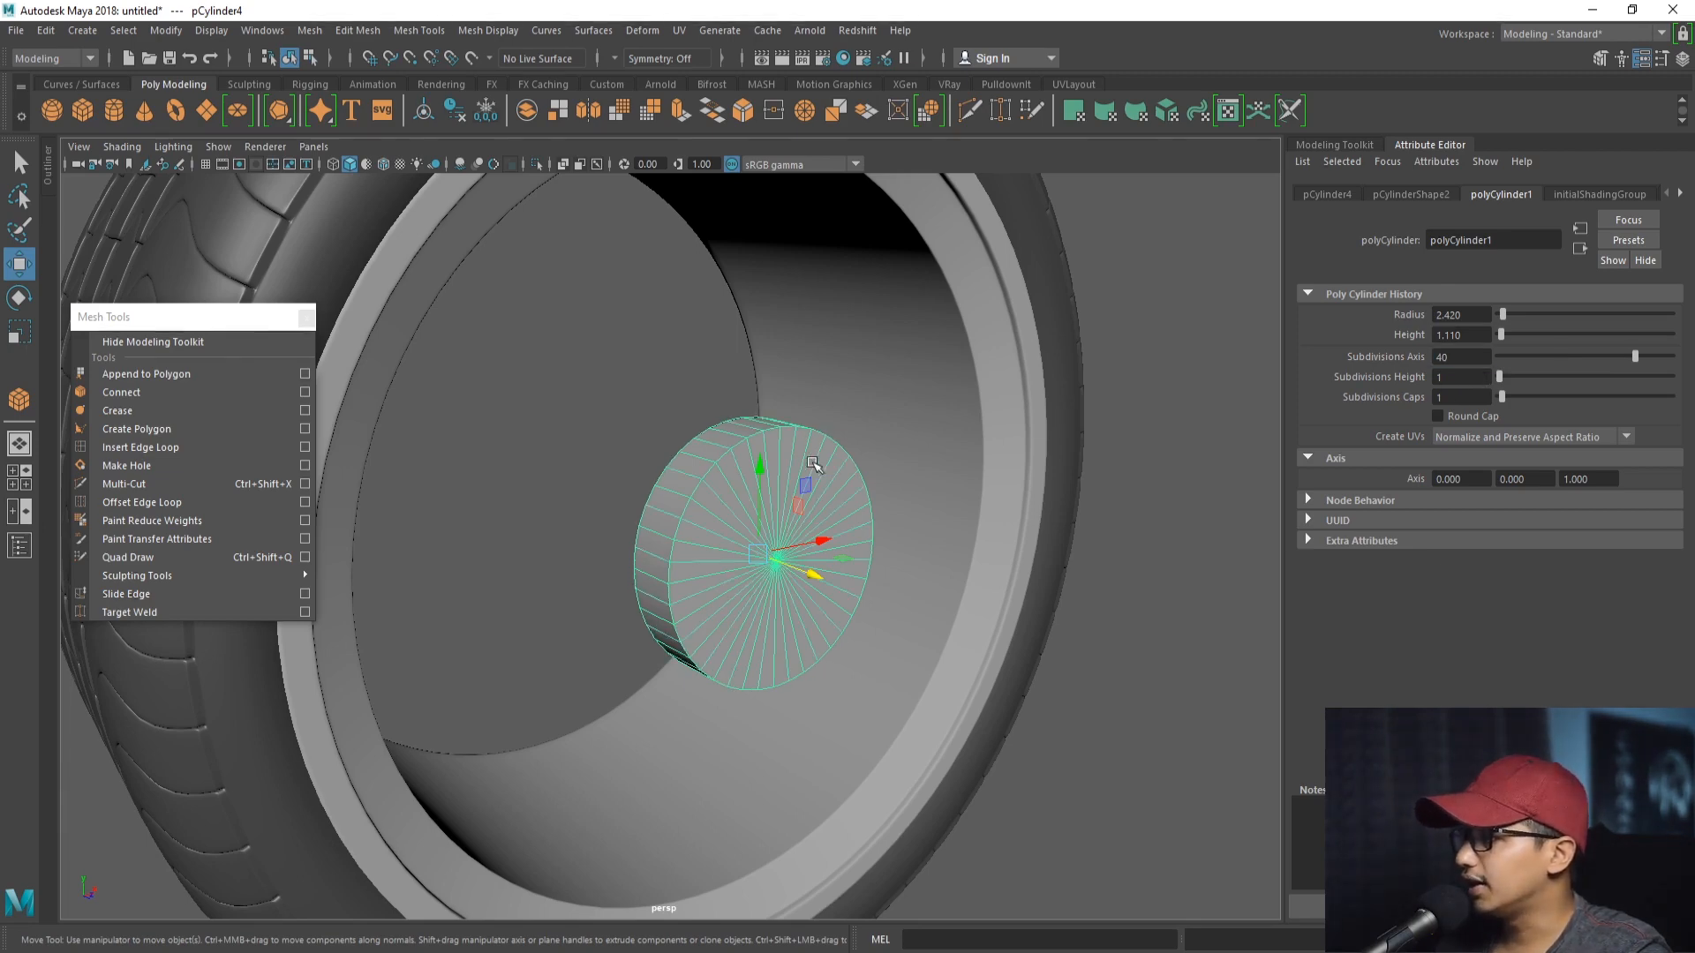
{"action": "right_click_drag", "start_coordinate": [813, 464], "coordinate": [853, 377], "text": "alt"}
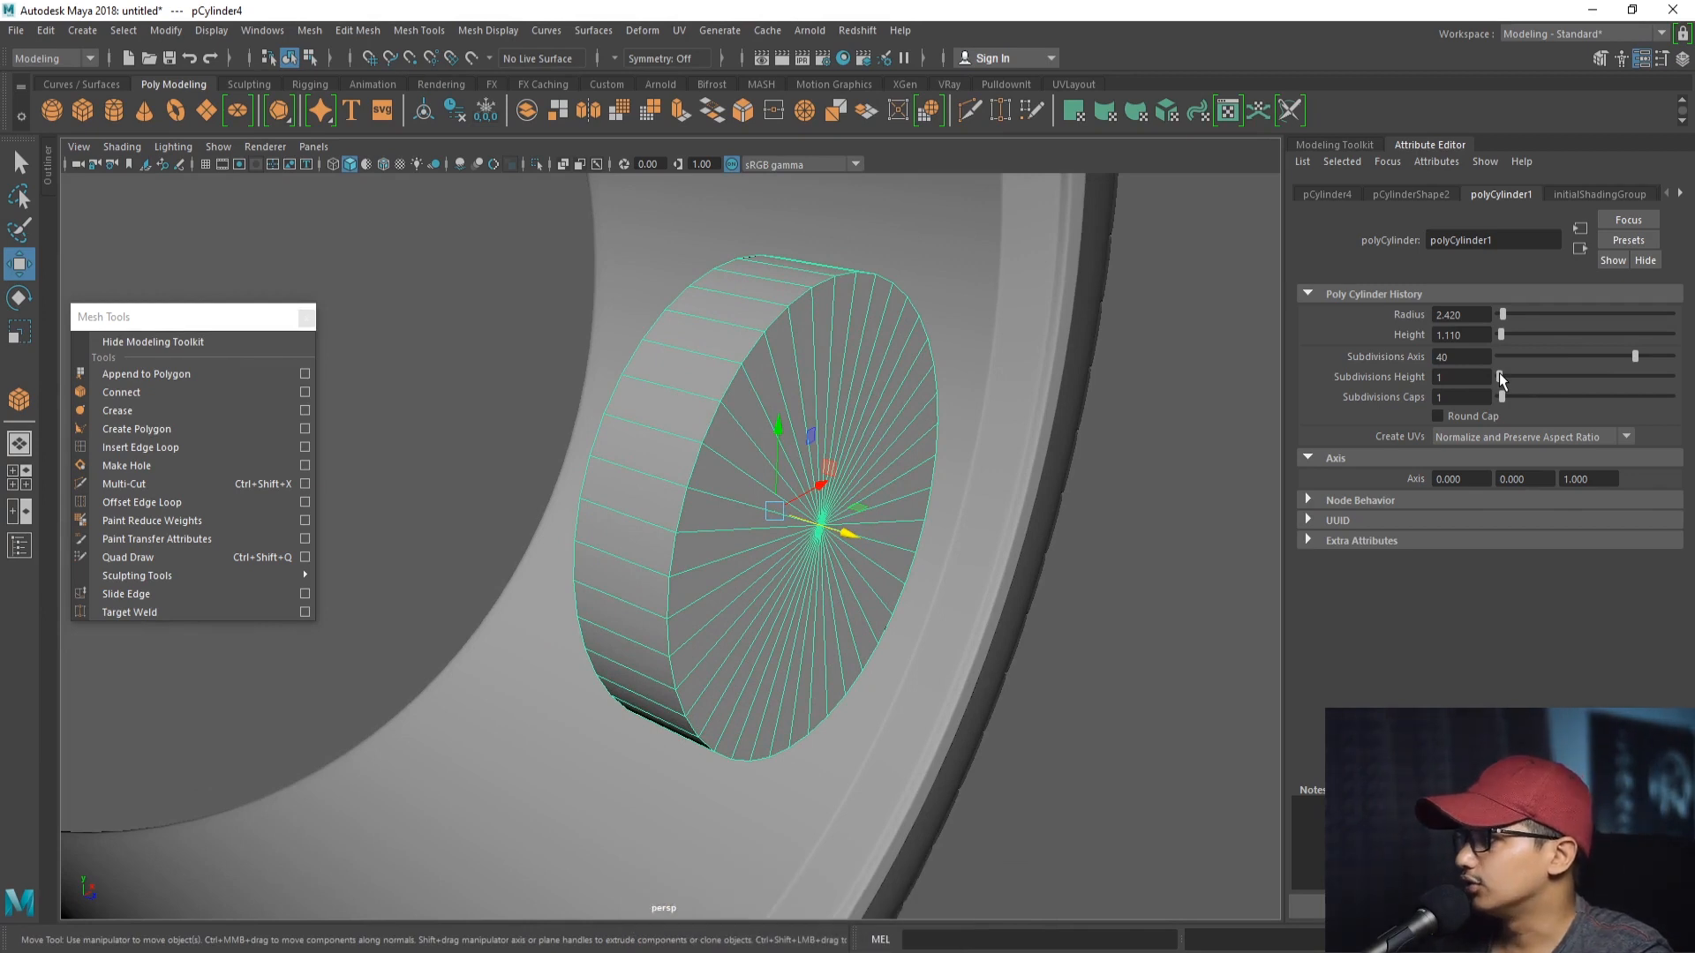
{"action": "left_click_drag", "start_coordinate": [1501, 380], "coordinate": [1508, 382], "text": "alt"}
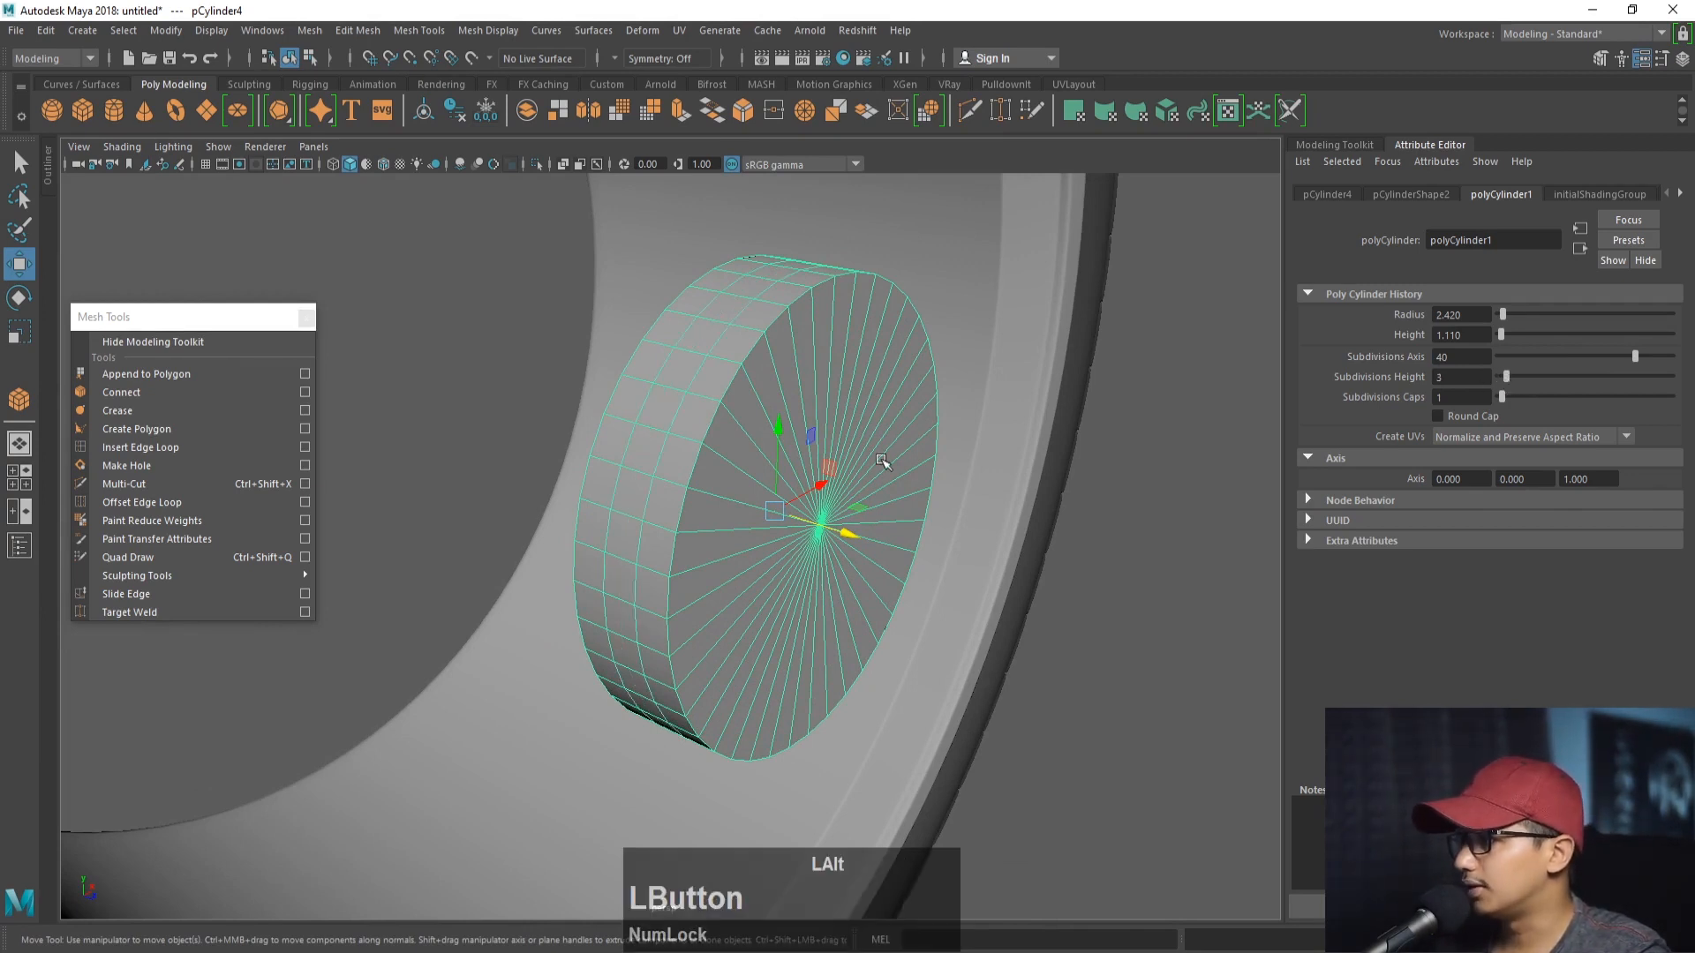
- Try to shift the cylinder's two side edge loops along its axis toward the front face, undoing the changes
{"action": "right_click_drag", "start_coordinate": [693, 371], "coordinate": [700, 319]}
{"action": "double_click", "coordinate": [704, 343]}
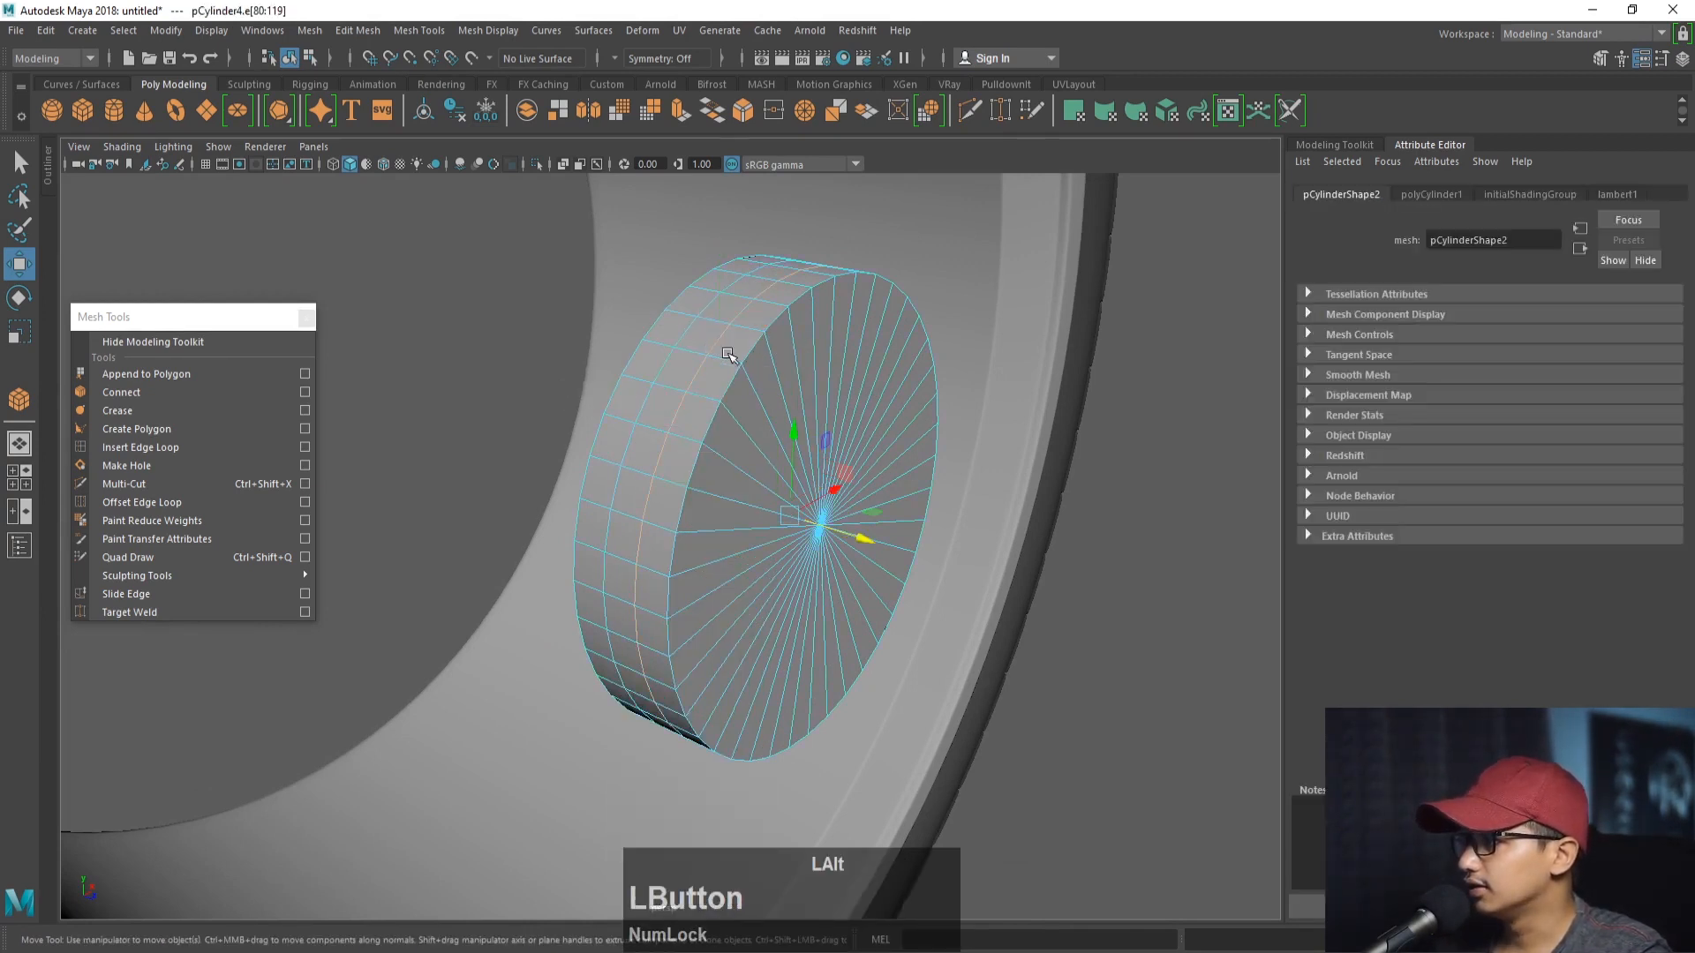
{"action": "mouse_move", "coordinate": [862, 528]}
{"action": "left_mouse_down"}
{"action": "mouse_move", "coordinate": [891, 541]}
{"action": "mouse_move", "coordinate": [858, 535]}
{"action": "left_mouse_up"}
{"action": "double_click", "coordinate": [658, 371]}
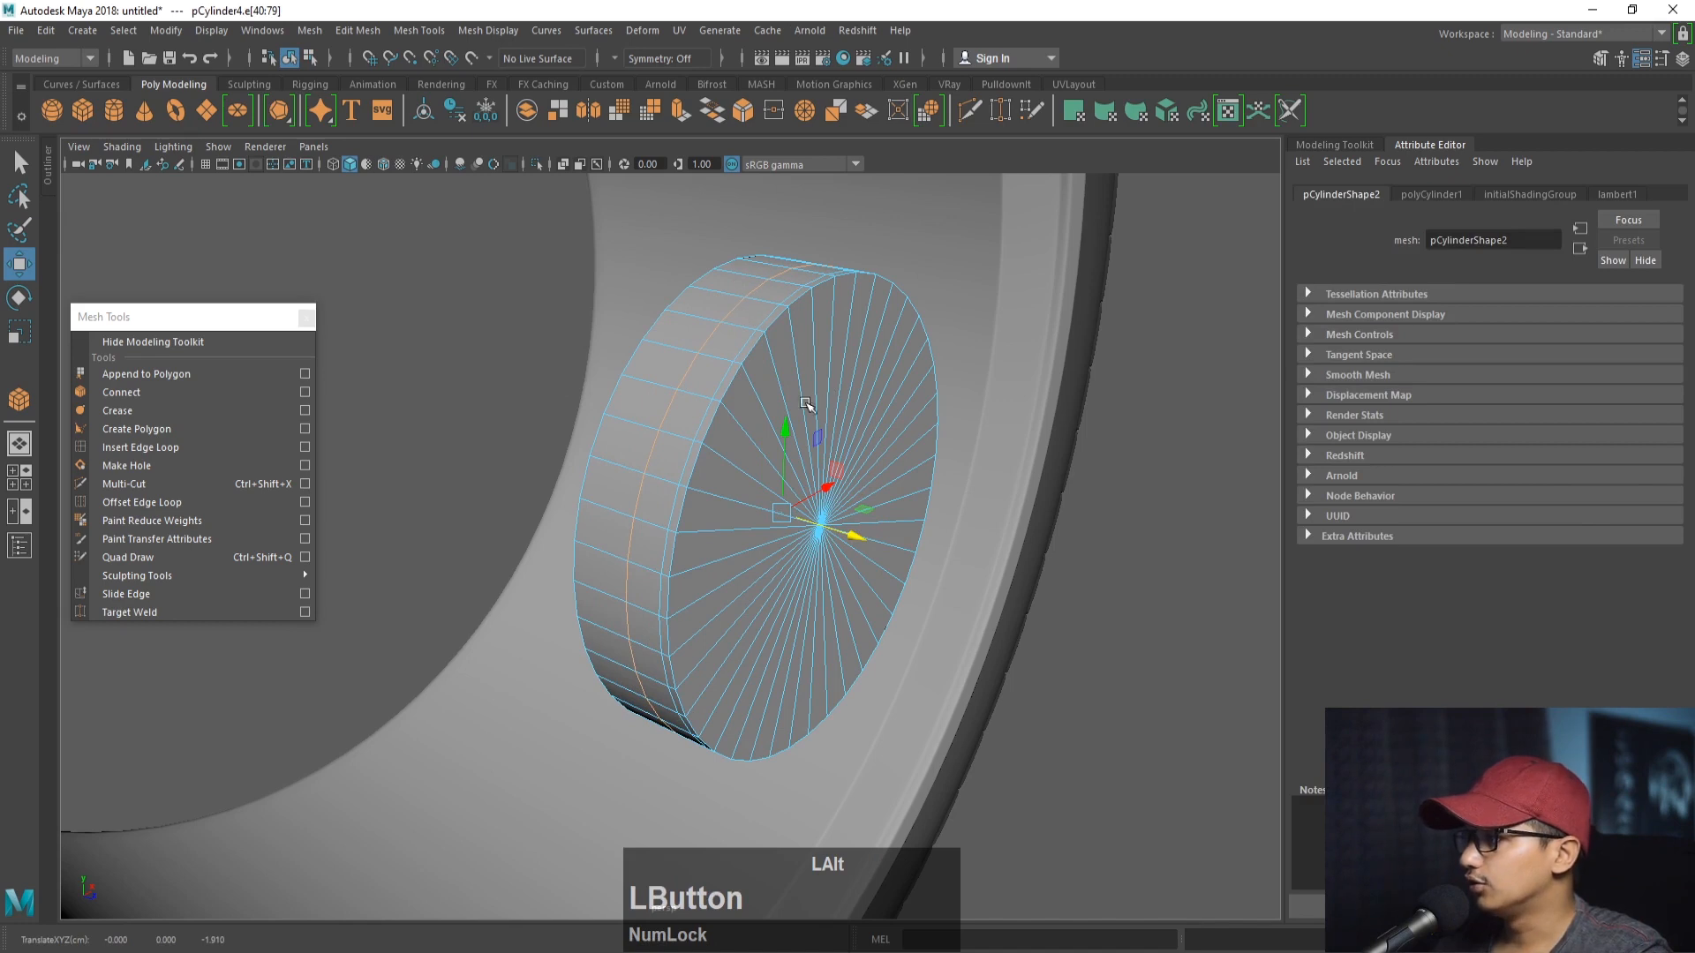
{"action": "key", "text": "ctrl+z"}
{"action": "key", "text": "ctrl+z"}
{"action": "key", "text": "ctrl+z"}
{"action": "key", "text": "ctrl+z"}
{"action": "key", "text": "ctrl+z"}
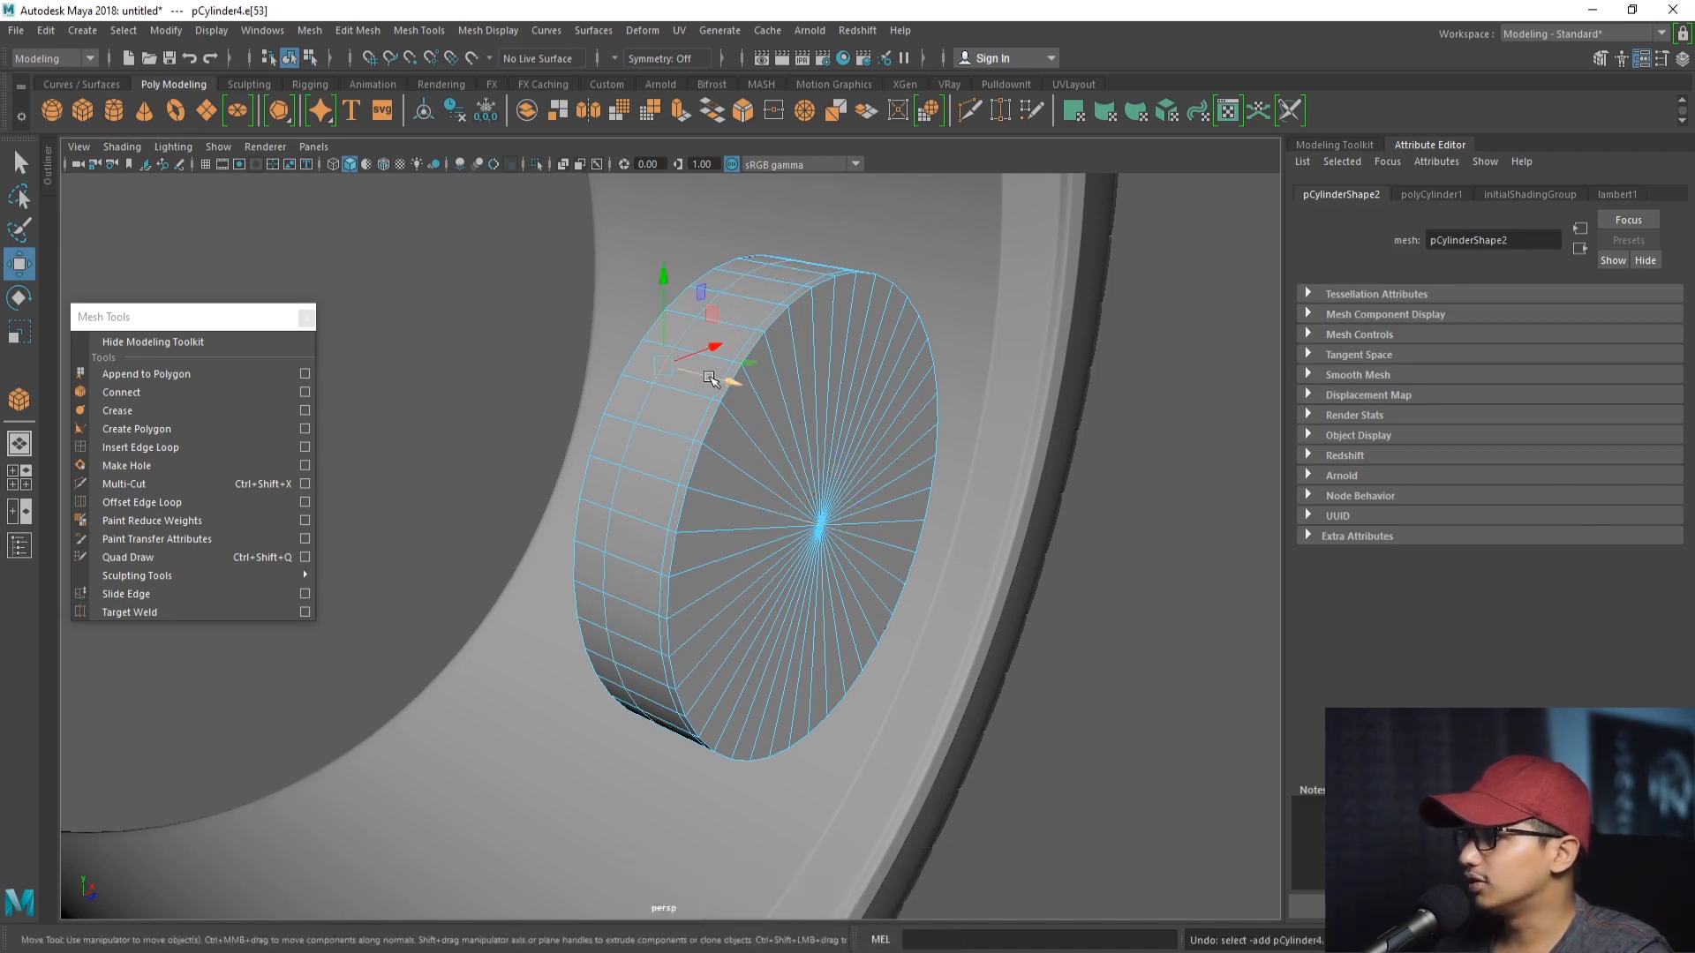
- Set the cylinder's cap subdivisions to 4 to add concentric edge rings on its front face
{"action": "left_click", "coordinate": [1431, 195]}
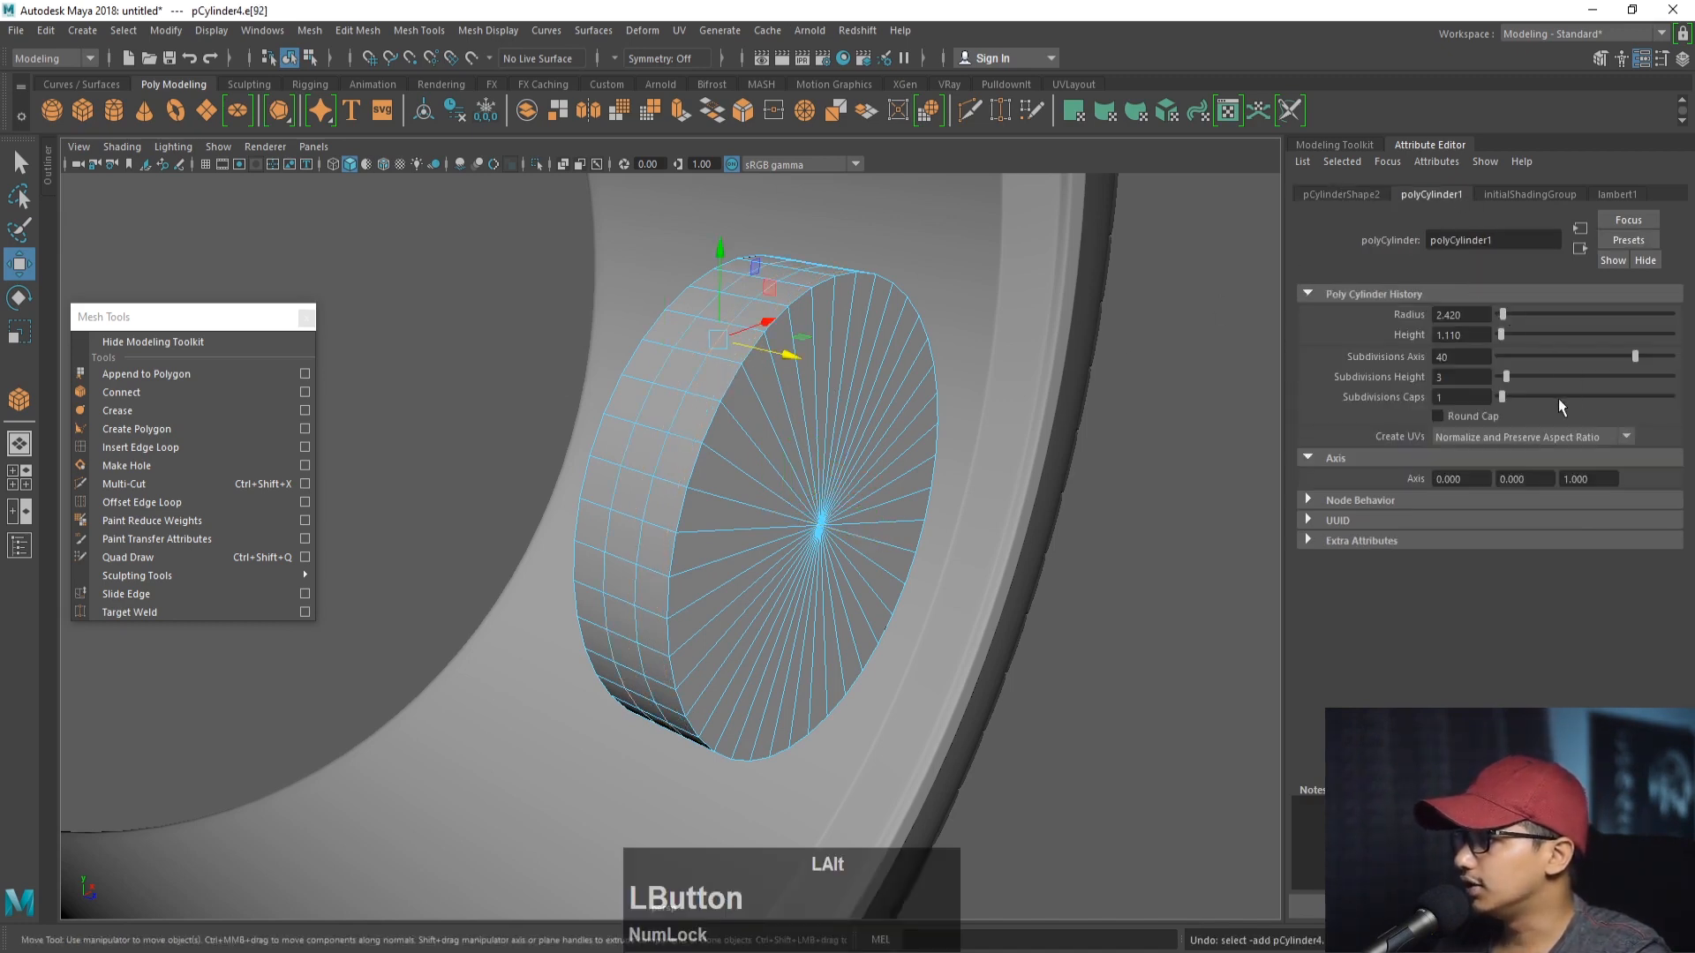
{"action": "left_click_drag", "start_coordinate": [1508, 395], "coordinate": [1513, 394]}
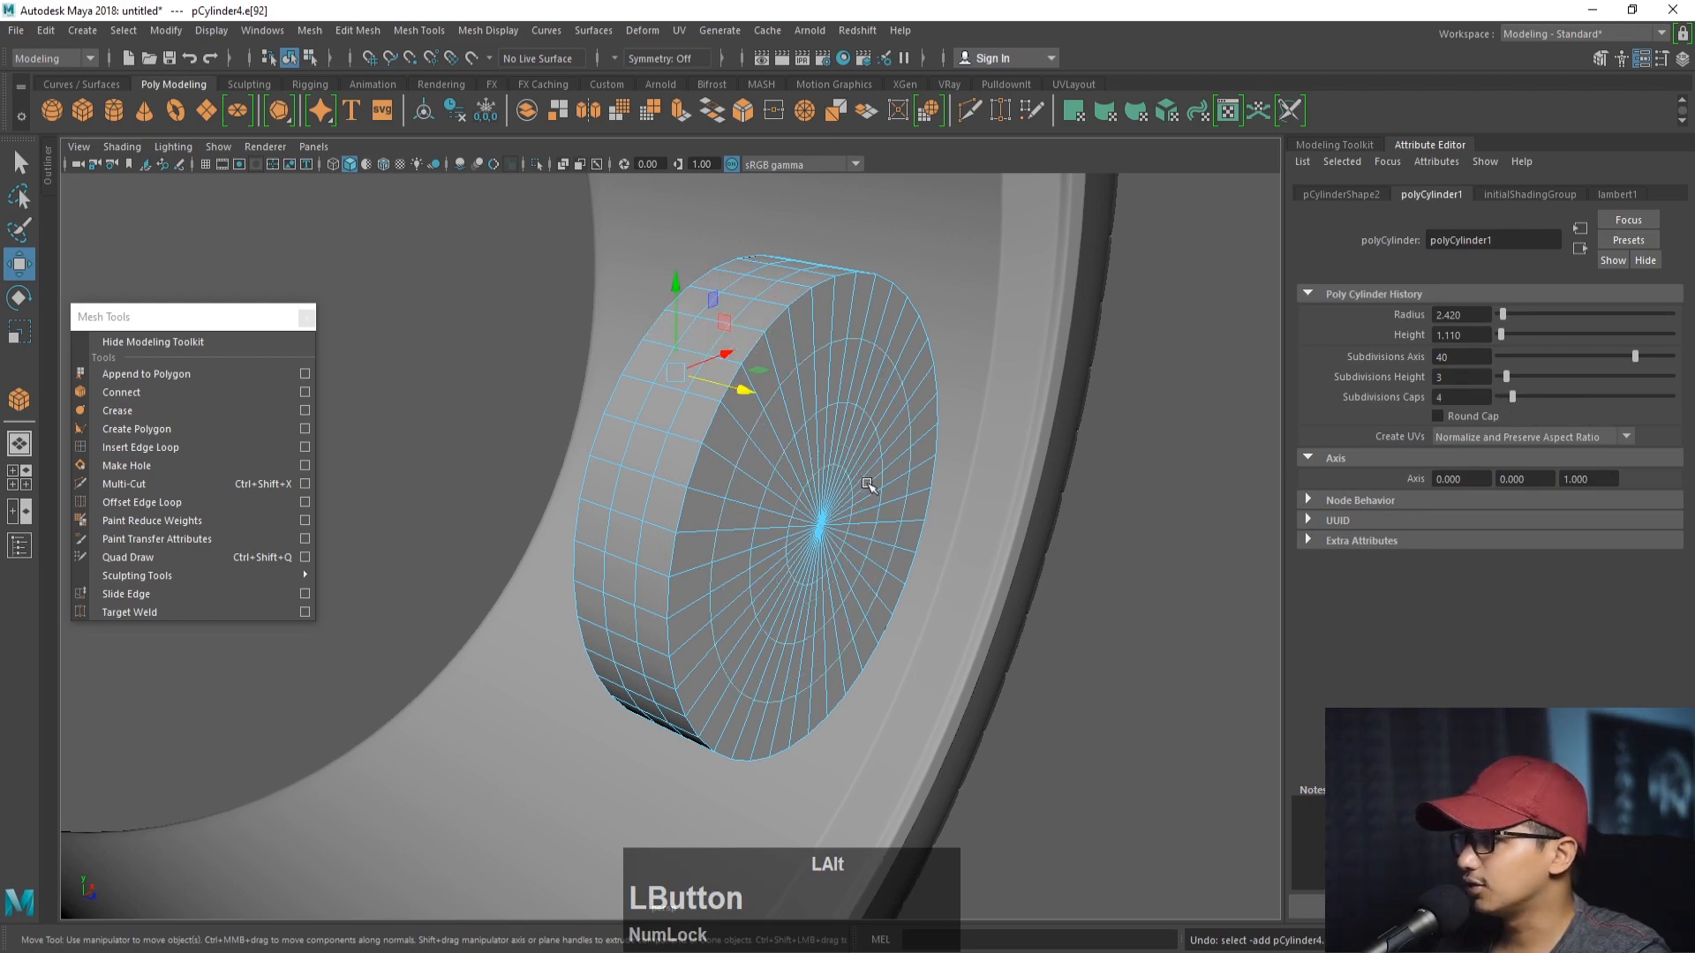
{"action": "left_click_drag", "start_coordinate": [724, 494], "coordinate": [778, 482], "text": "alt"}
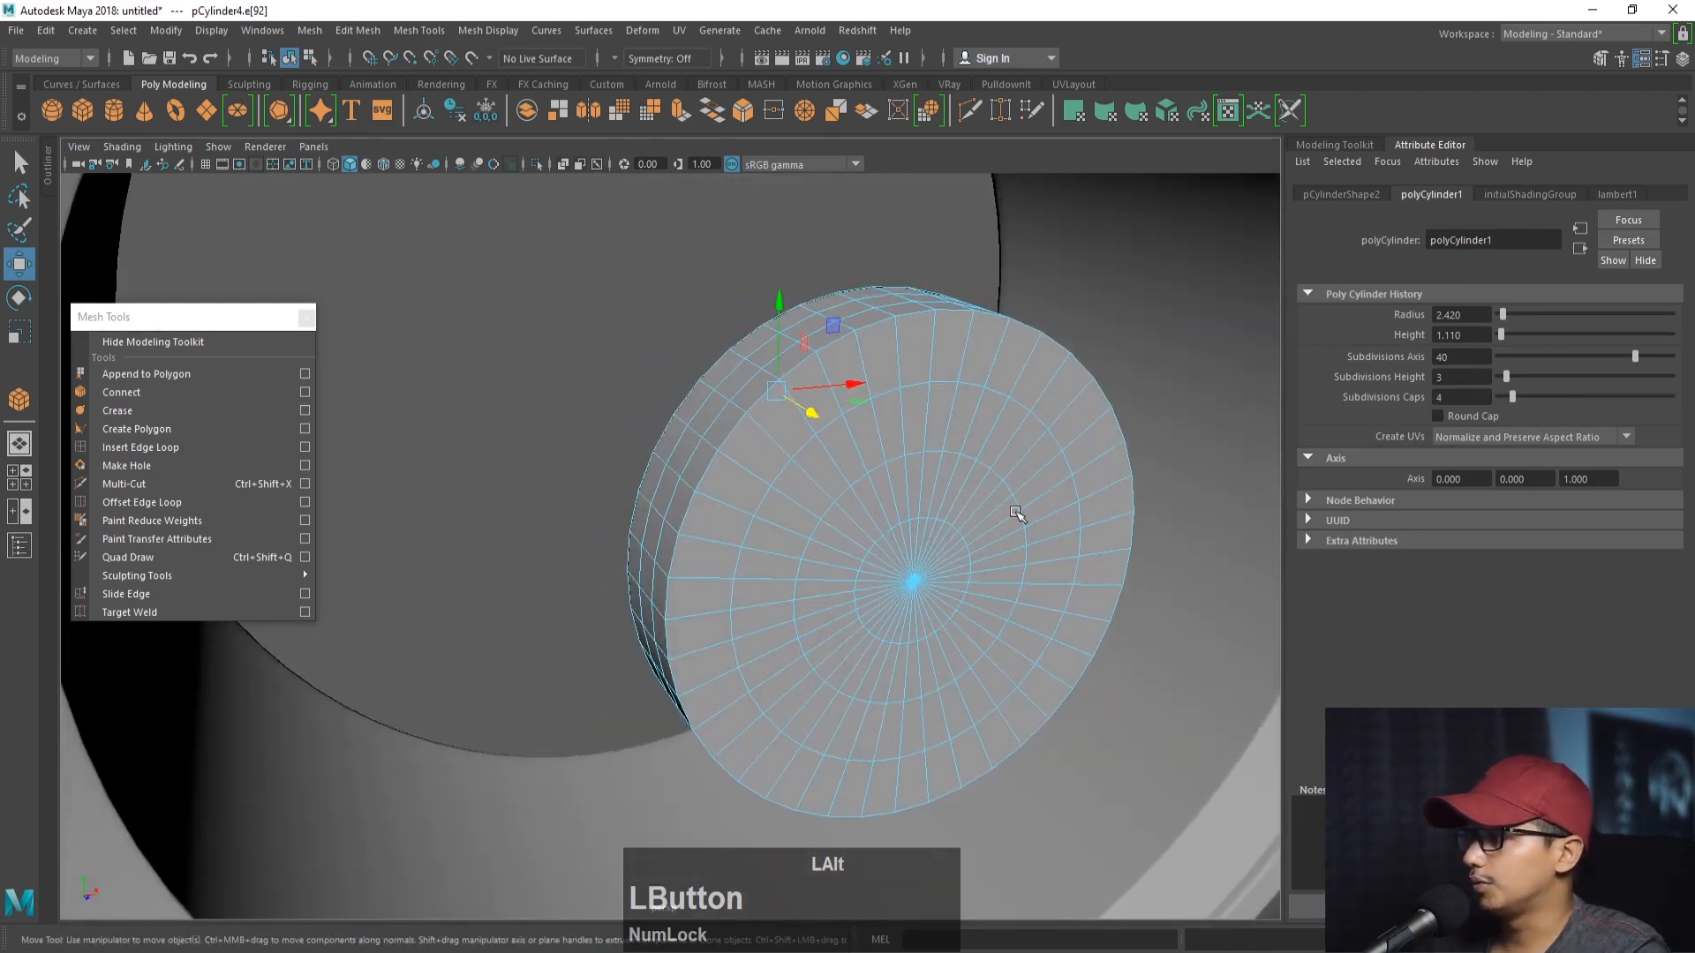
- Scale the front cap's outer concentric edge ring out close to the rim edge and the next ring in toward the centre
{"action": "right_click", "coordinate": [909, 387]}
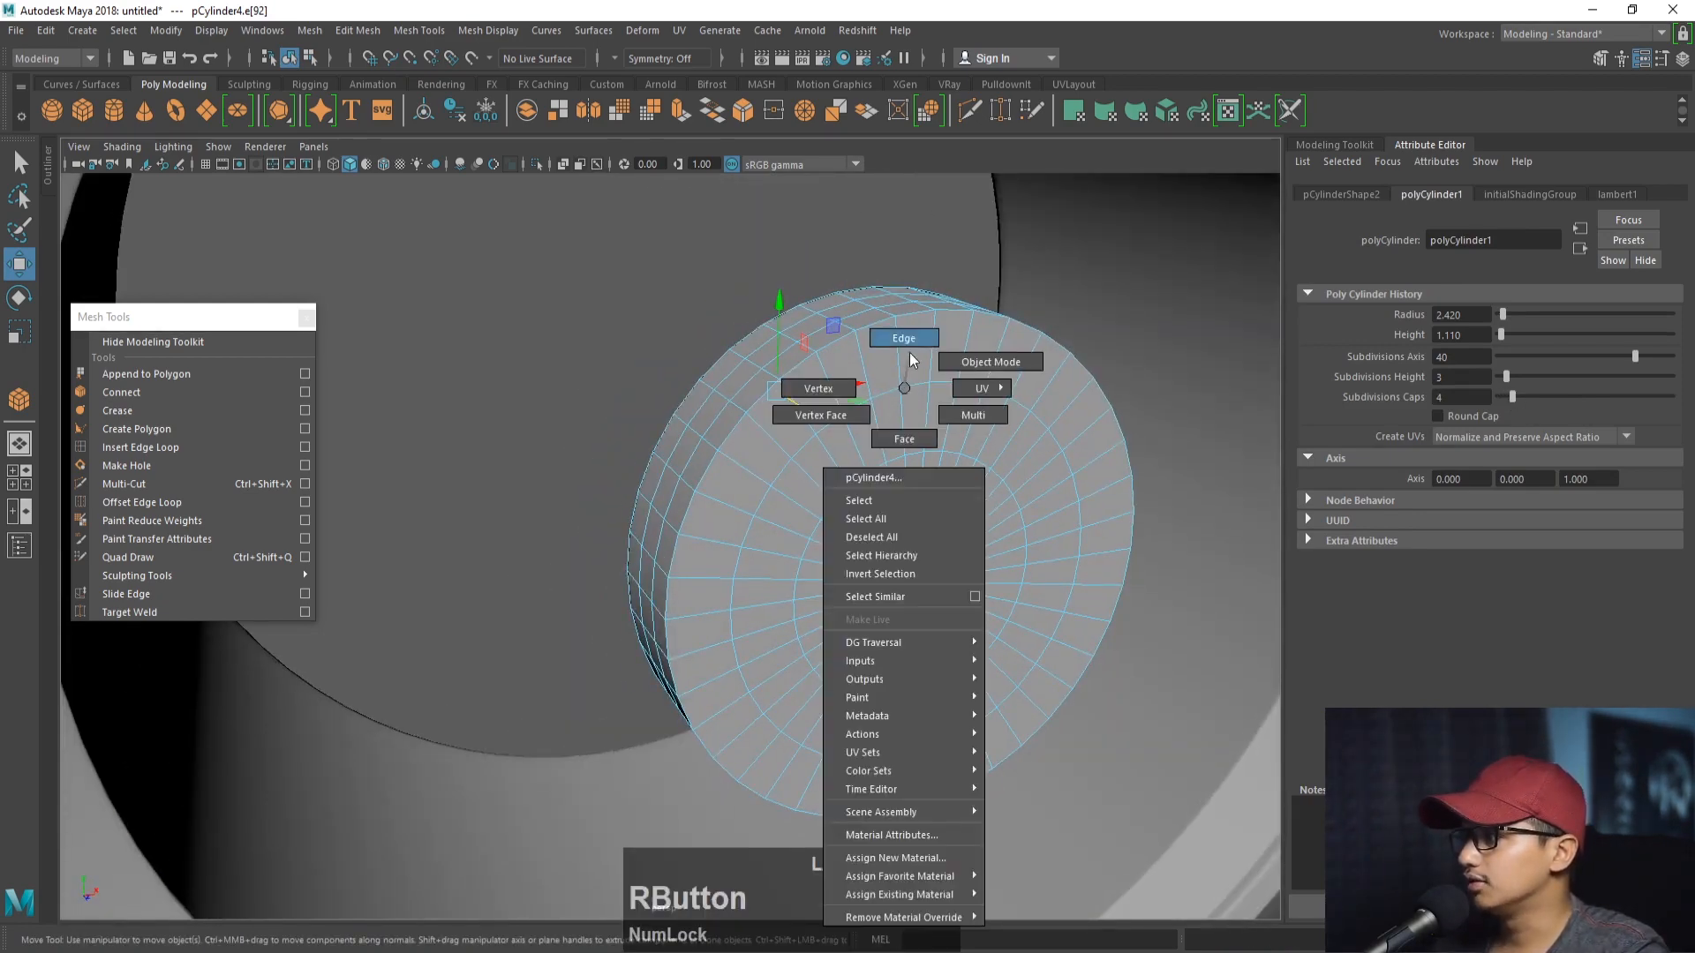
{"action": "double_click", "coordinate": [927, 383]}
{"action": "key", "text": "r"}
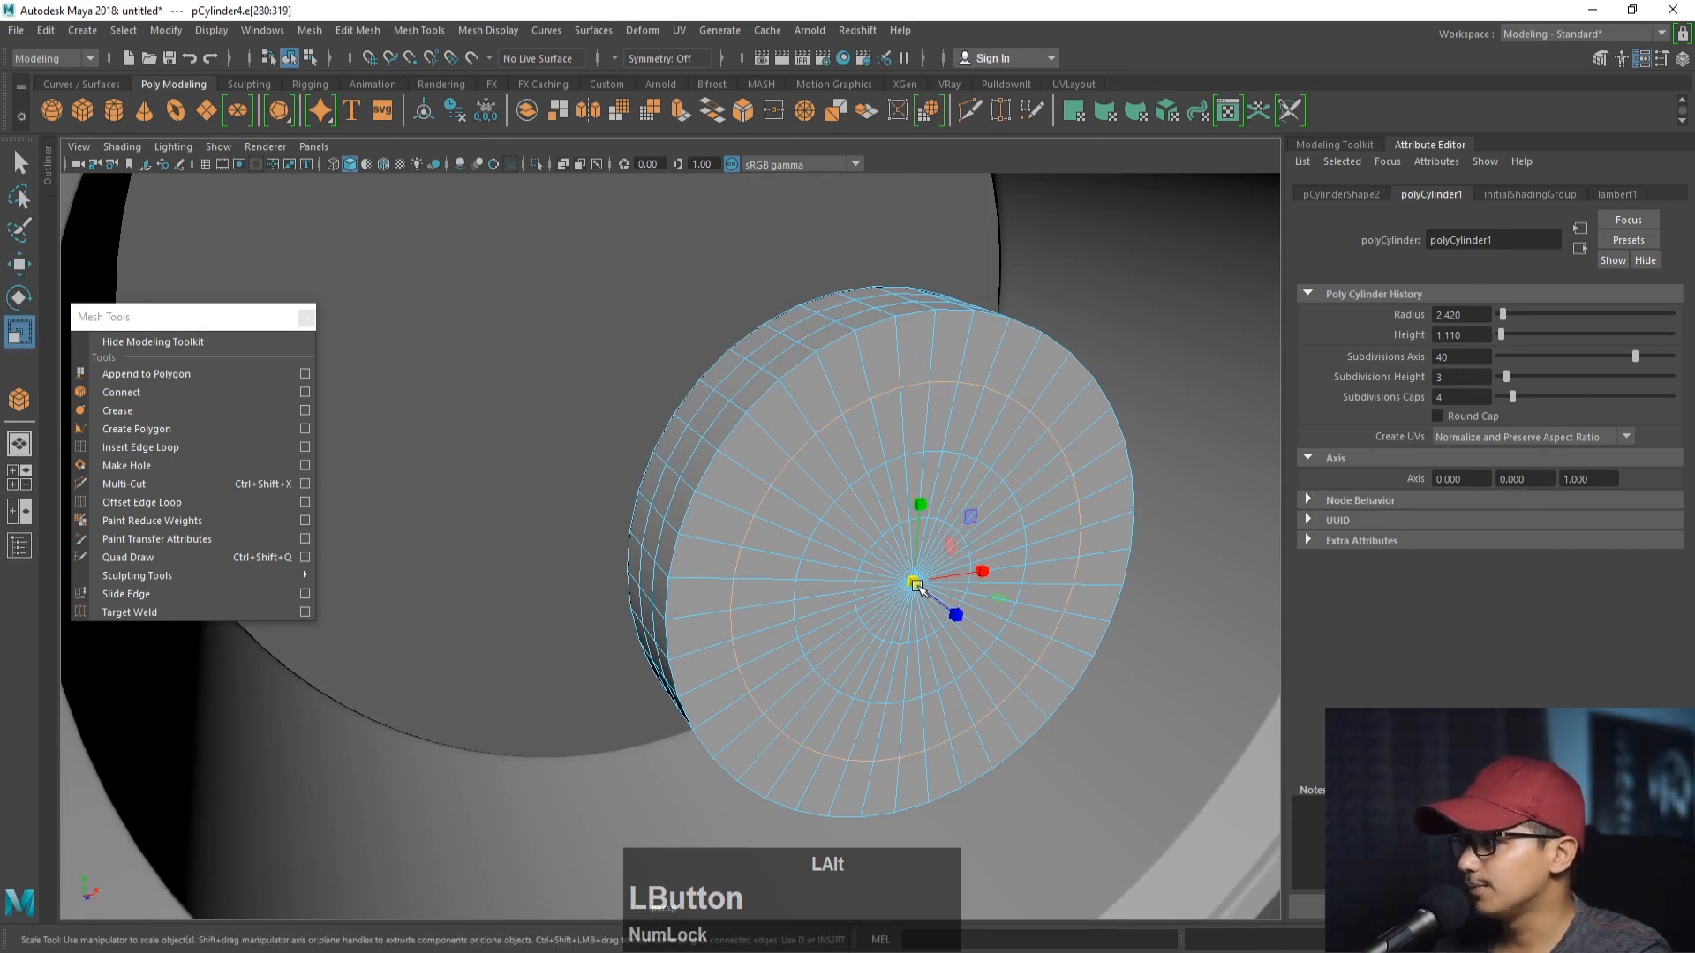
{"action": "left_click_drag", "start_coordinate": [918, 585], "coordinate": [992, 596]}
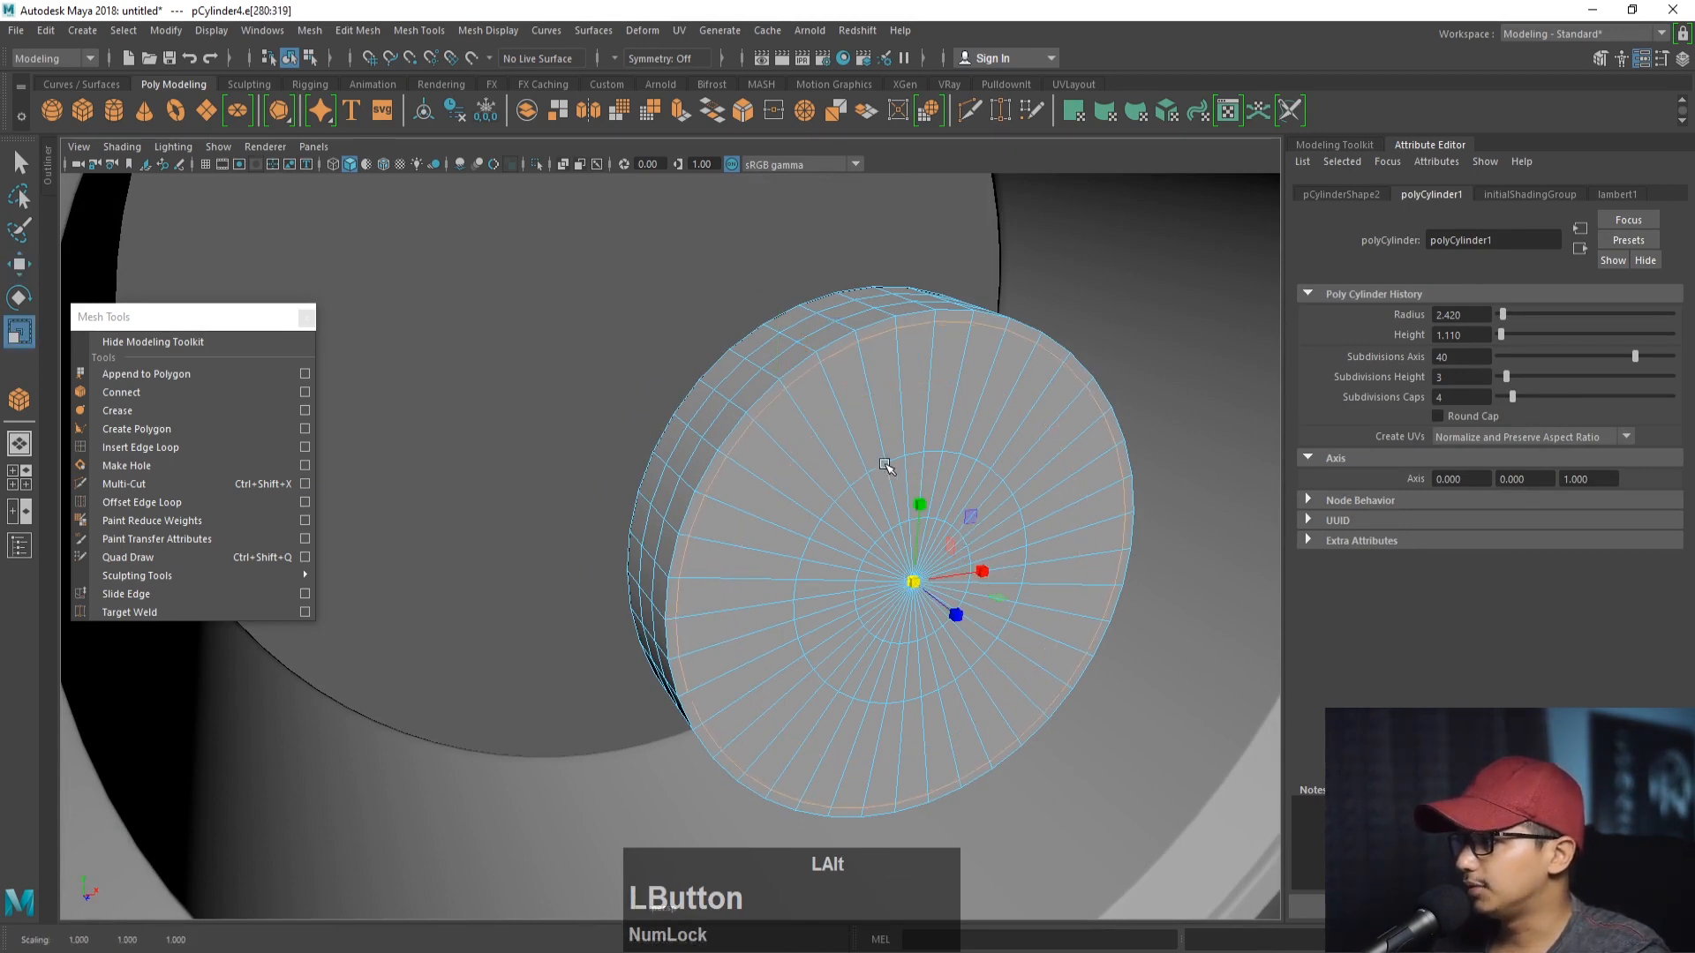
{"action": "double_click", "coordinate": [878, 468]}
{"action": "left_click_drag", "start_coordinate": [918, 582], "coordinate": [861, 523]}
- Shift the cylinder's two side edge loops along its axis toward the front face
{"action": "right_click_drag", "start_coordinate": [930, 468], "coordinate": [859, 443], "text": "alt"}
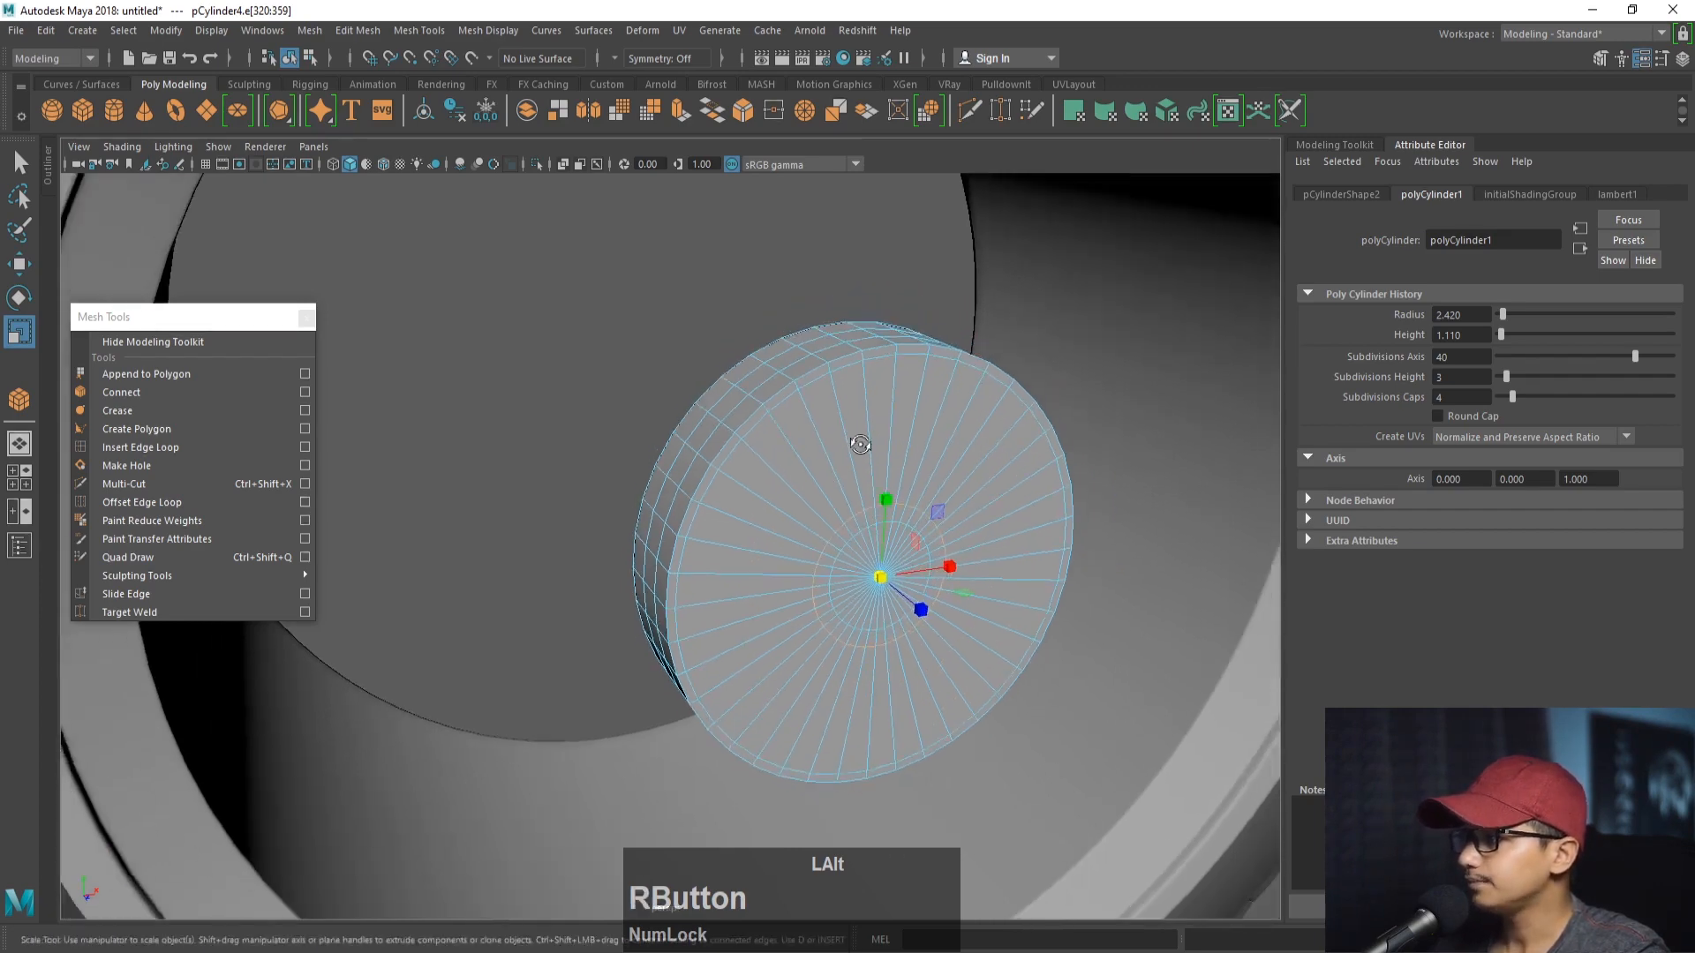
{"action": "left_click_drag", "start_coordinate": [799, 433], "coordinate": [861, 436], "text": "alt"}
{"action": "right_click_drag", "start_coordinate": [786, 428], "coordinate": [820, 431], "text": "alt"}
{"action": "double_click", "coordinate": [710, 393]}
{"action": "key", "text": "w"}
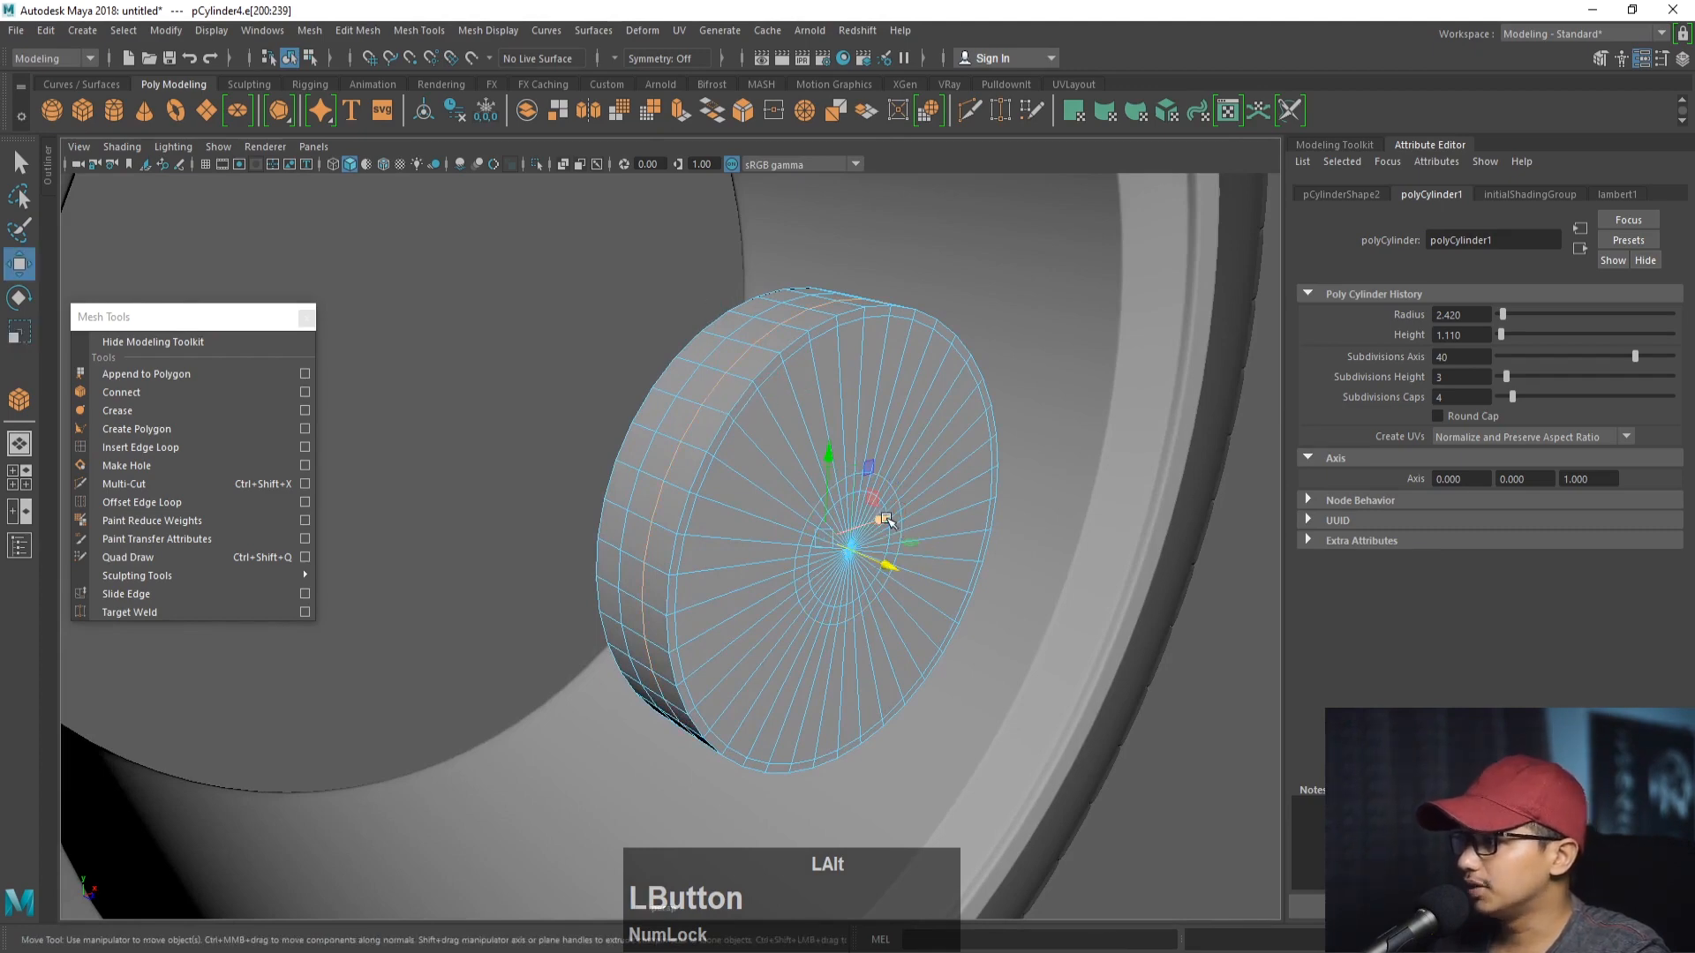
{"action": "mouse_move", "coordinate": [867, 545]}
{"action": "left_mouse_down"}
{"action": "mouse_move", "coordinate": [898, 555]}
{"action": "mouse_move", "coordinate": [871, 552]}
{"action": "left_mouse_up"}
{"action": "double_click", "coordinate": [673, 406]}
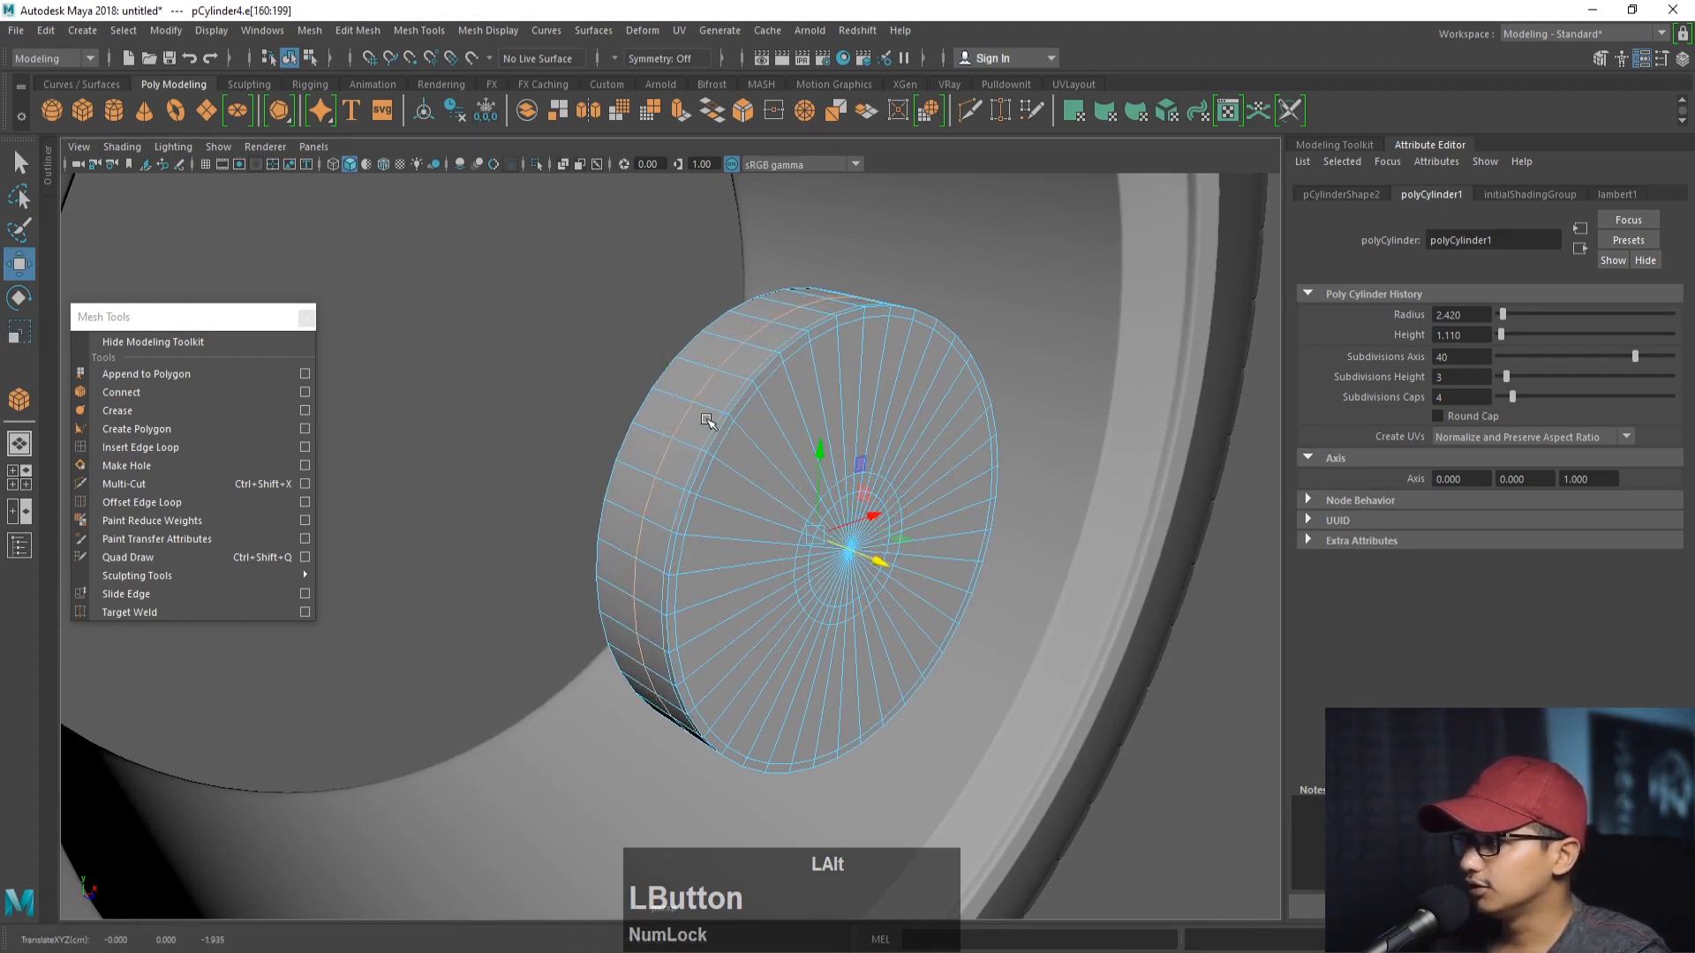
- Try extruding the whole middle ring of side faces outward as separate spokes with a local translate Z of 5.3
{"action": "right_click_drag", "start_coordinate": [705, 419], "coordinate": [705, 467]}
{"action": "double_click", "coordinate": [702, 424]}
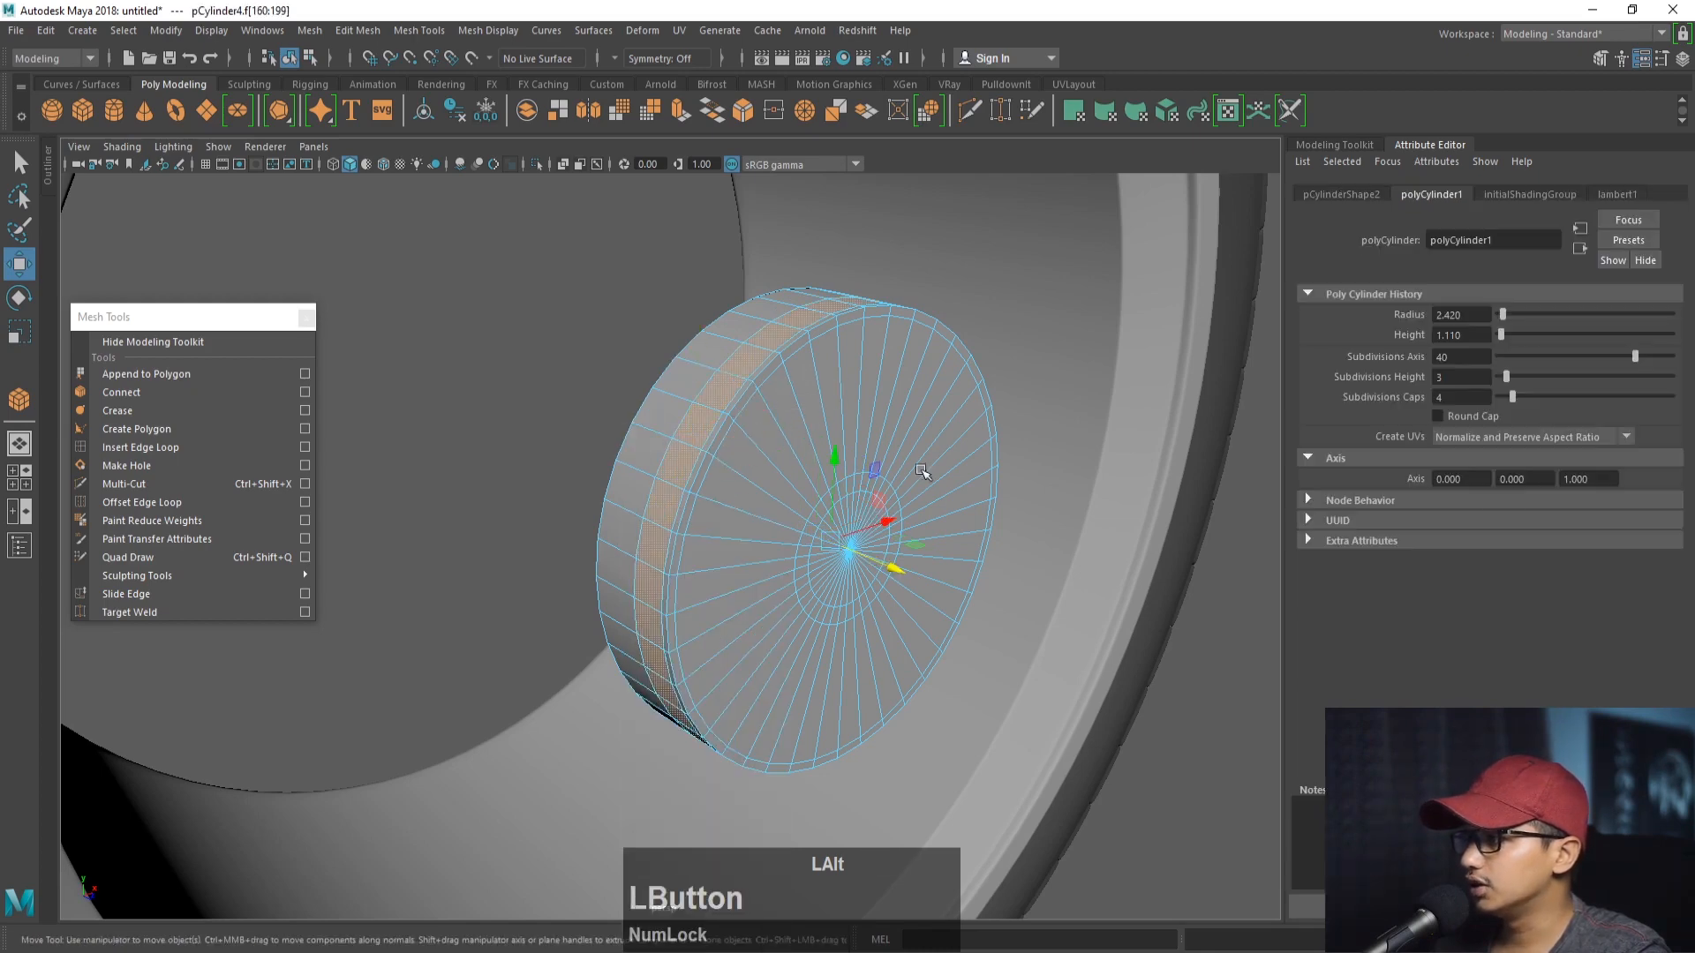
{"action": "left_click_drag", "start_coordinate": [847, 503], "coordinate": [893, 509], "text": "alt"}
{"action": "right_click_drag", "start_coordinate": [685, 458], "coordinate": [674, 394], "text": "alt"}
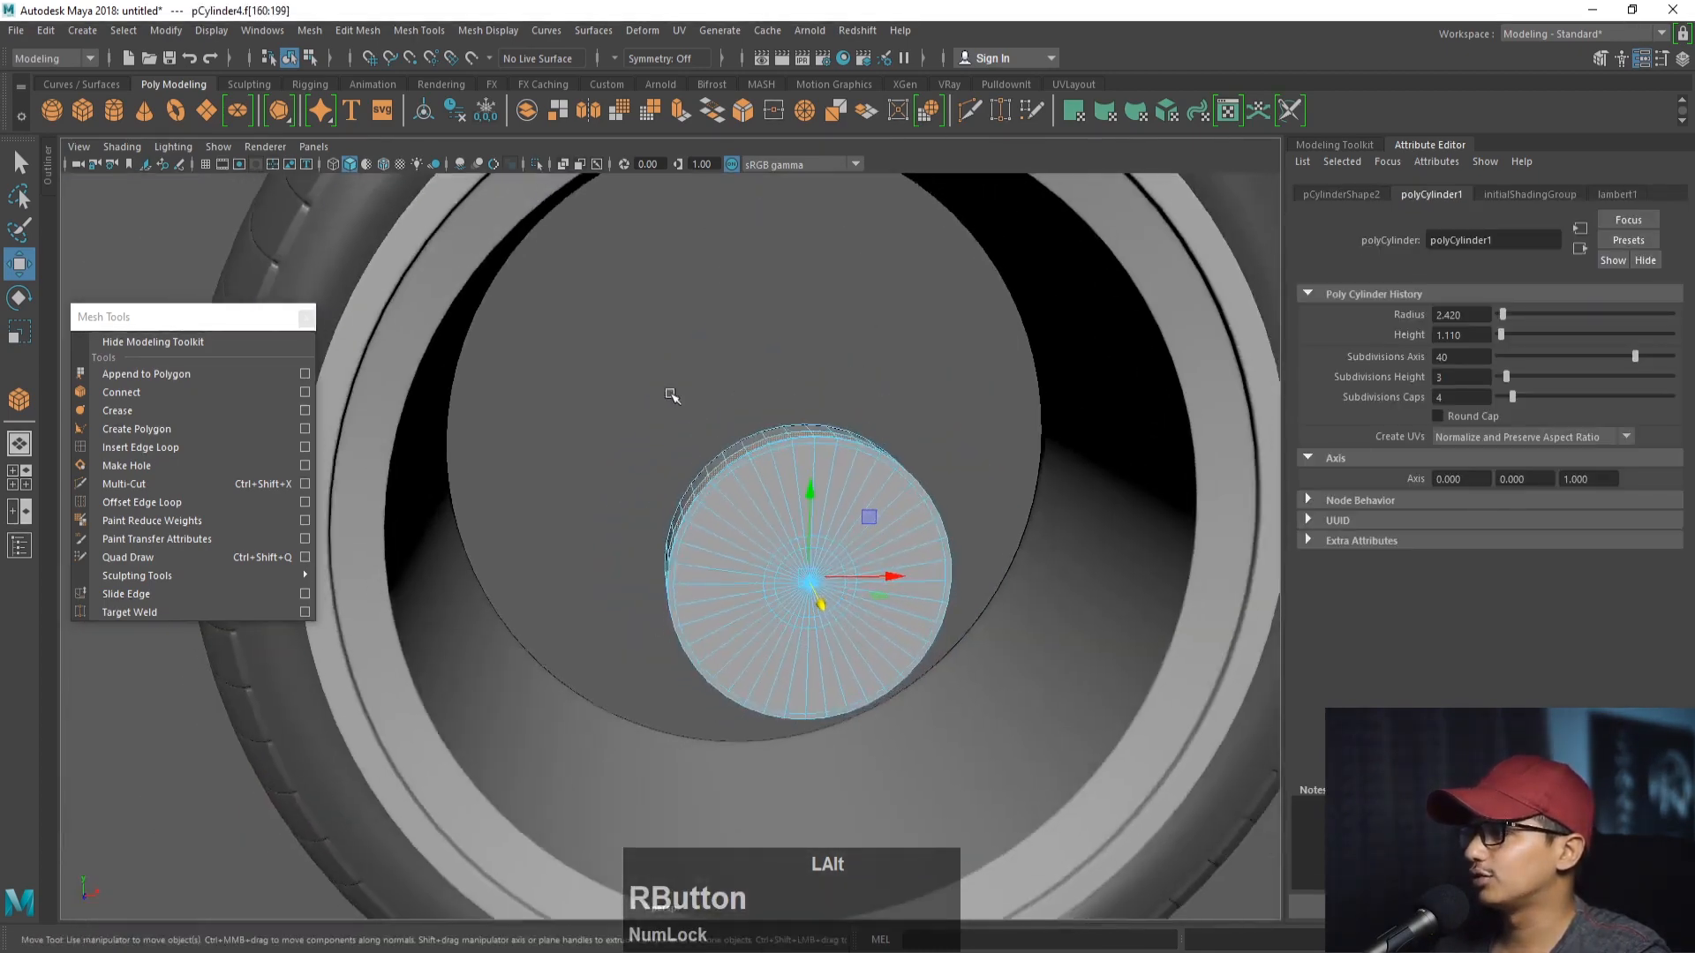
{"action": "left_click_drag", "start_coordinate": [674, 394], "coordinate": [843, 538], "text": "alt"}
{"action": "right_click_drag", "start_coordinate": [843, 538], "coordinate": [883, 540], "text": "alt"}
{"action": "middle_click_drag", "start_coordinate": [883, 541], "coordinate": [941, 545], "text": "alt"}
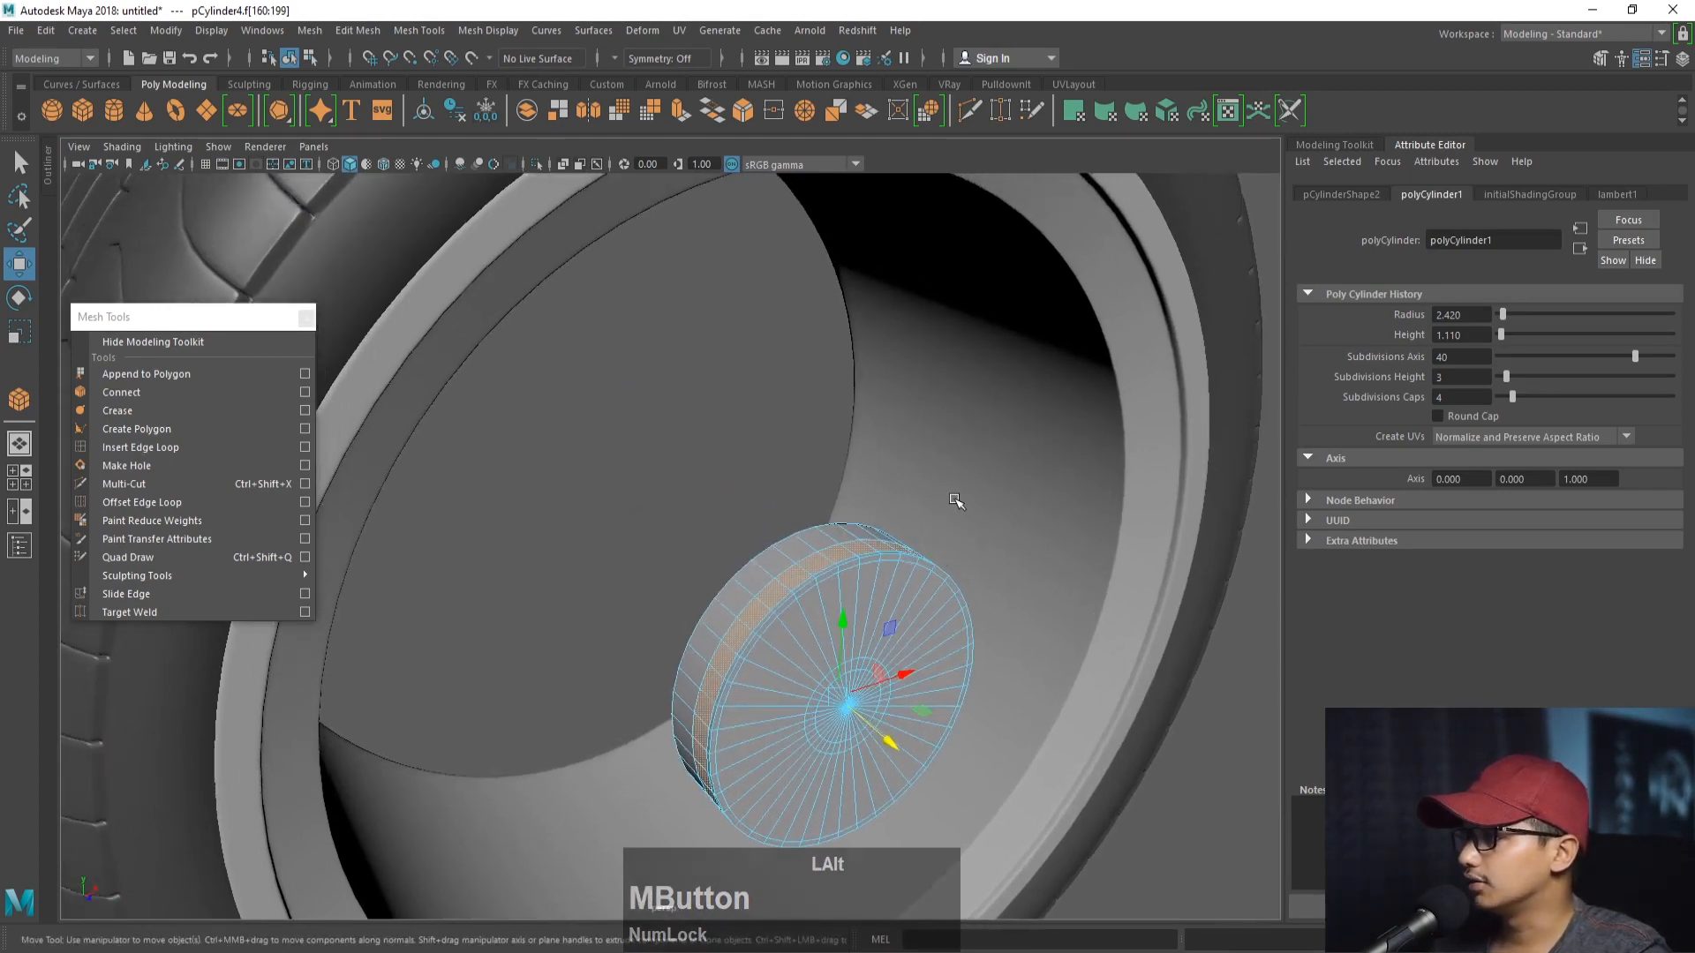
{"action": "key", "text": "ctrl+e"}
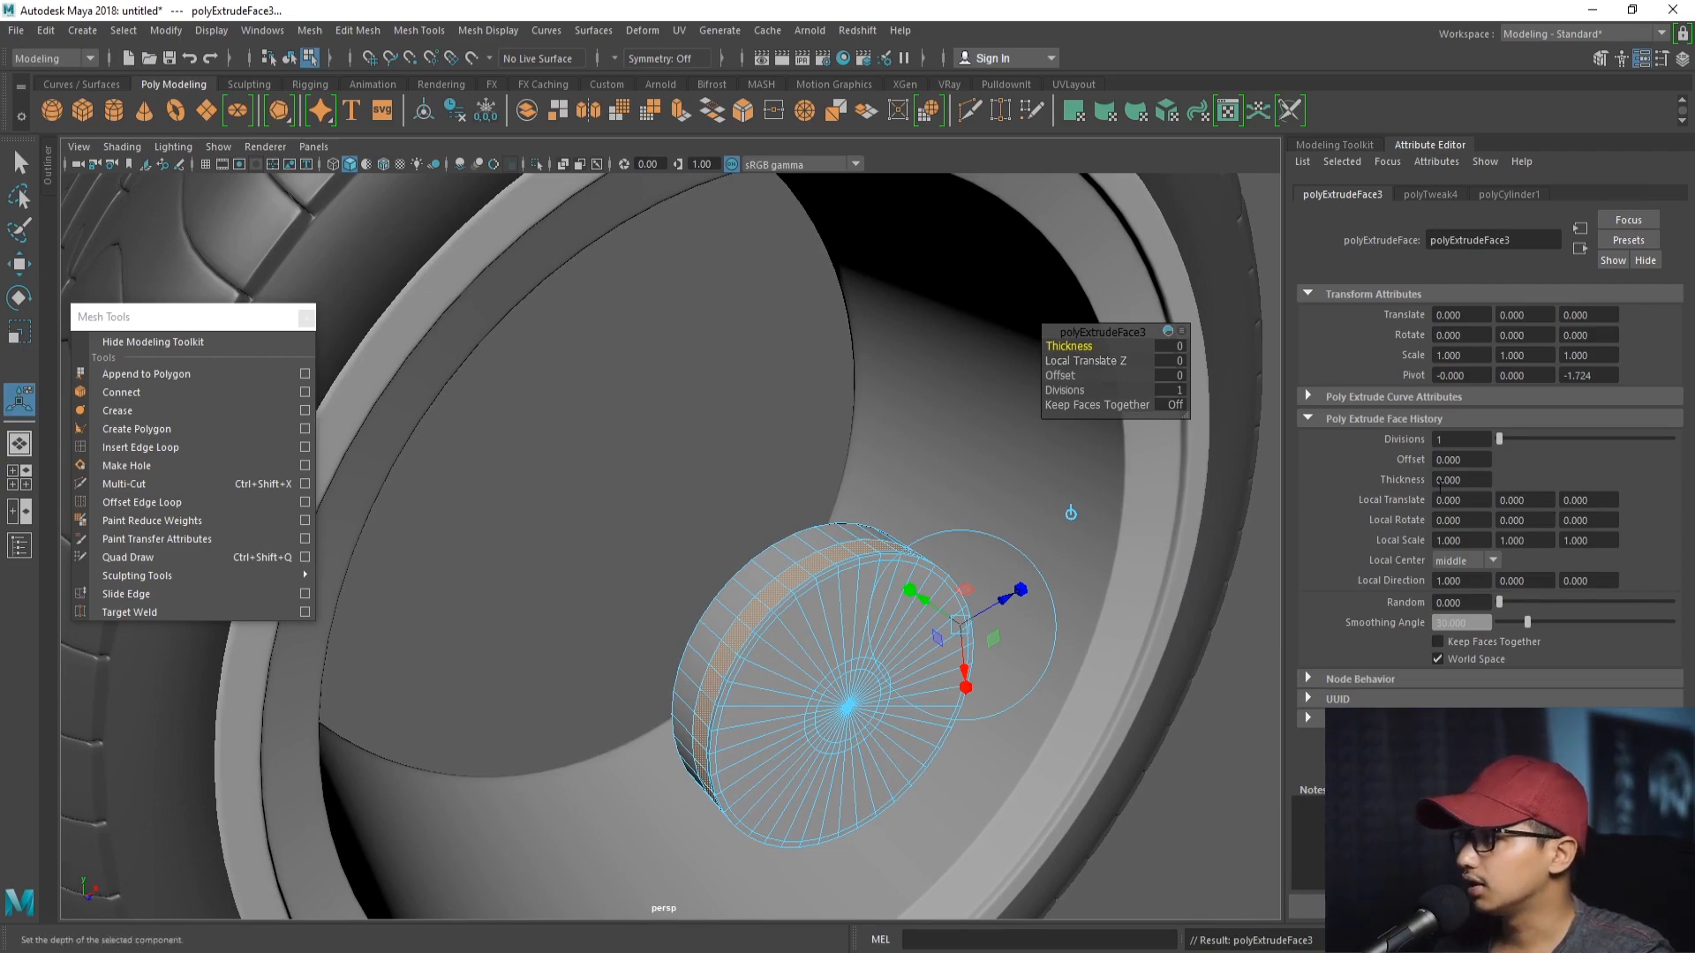
{"action": "left_click_drag", "start_coordinate": [1093, 361], "coordinate": [1163, 362]}
- Check the full fan of spokes against the rim and undo its outward offset
{"action": "right_click_drag", "start_coordinate": [972, 435], "coordinate": [854, 435], "text": "alt"}
{"action": "left_click_drag", "start_coordinate": [854, 436], "coordinate": [798, 397], "text": "alt"}
{"action": "right_click_drag", "start_coordinate": [798, 398], "coordinate": [765, 378], "text": "alt"}
{"action": "left_click_drag", "start_coordinate": [765, 379], "coordinate": [846, 389], "text": "alt"}
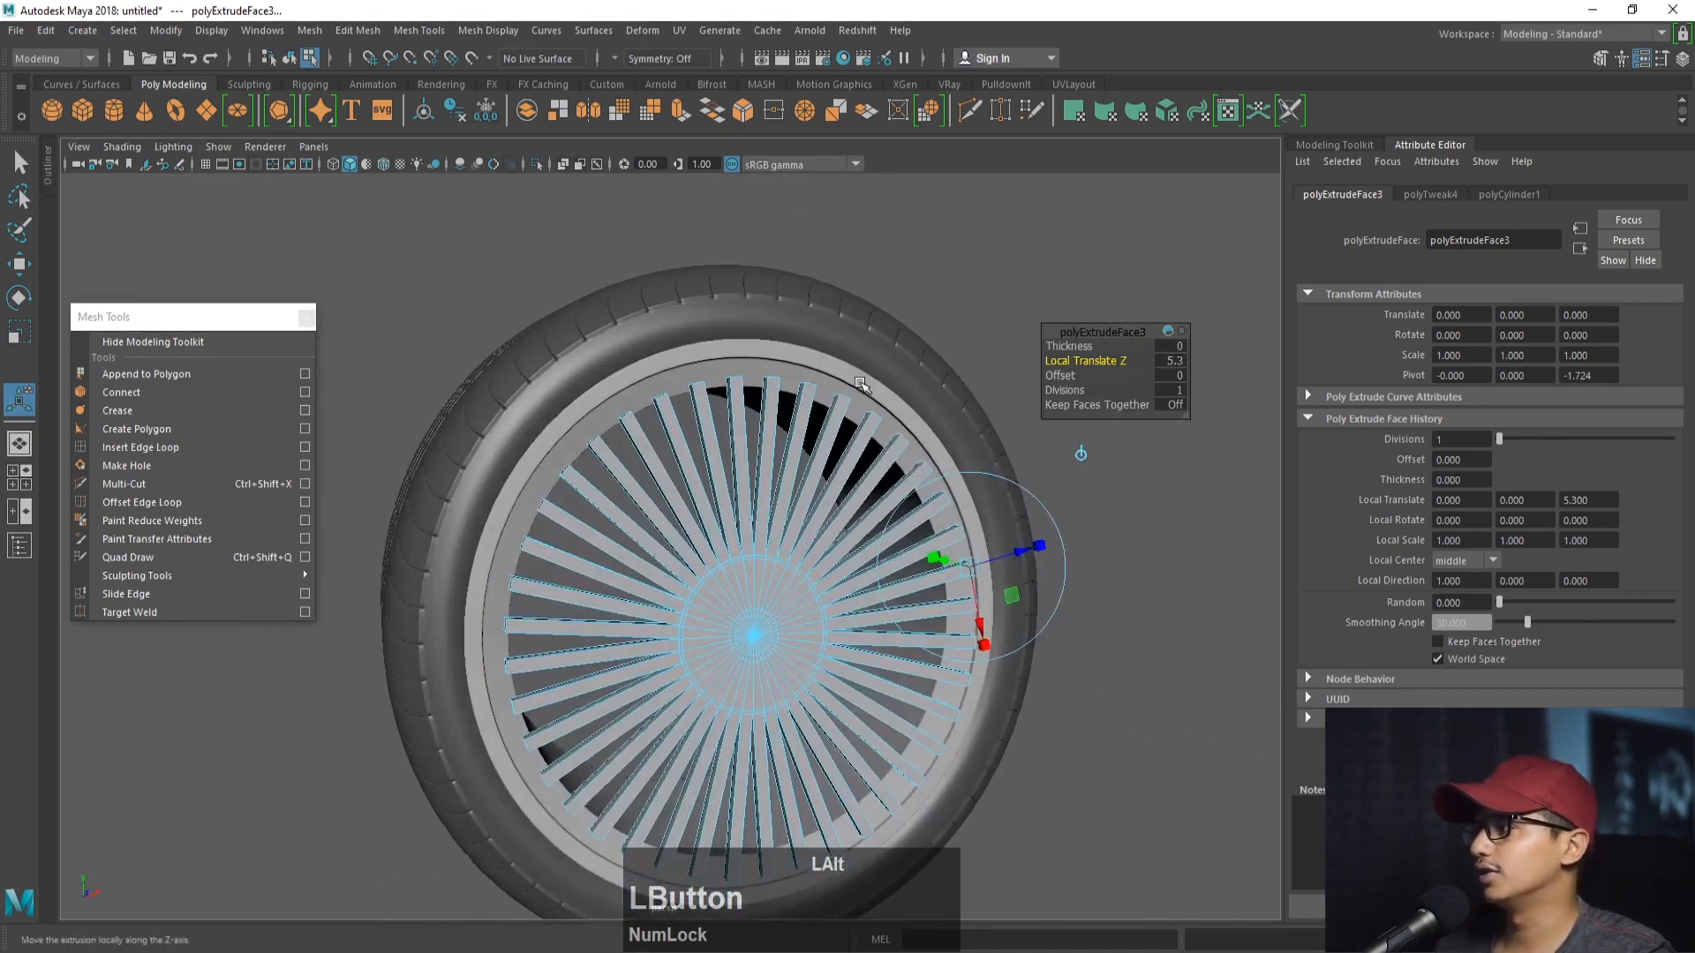
{"action": "left_click_drag", "start_coordinate": [795, 574], "coordinate": [914, 537], "text": "alt"}
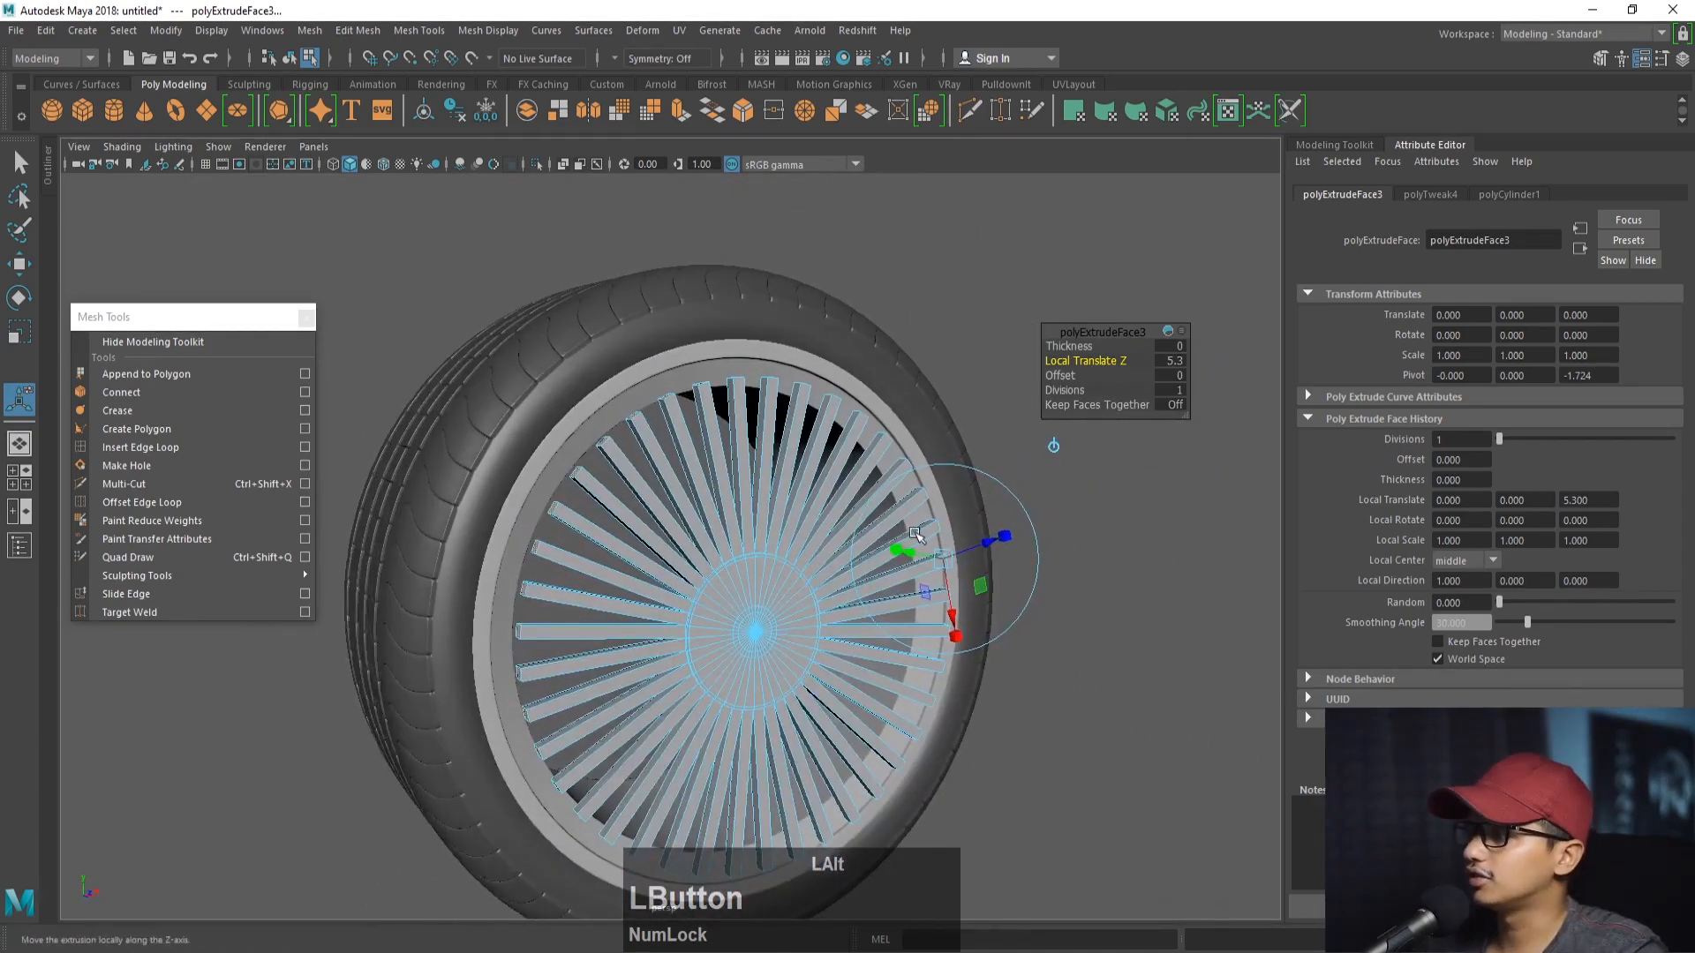
{"action": "right_click_drag", "start_coordinate": [890, 516], "coordinate": [777, 481], "text": "alt"}
{"action": "middle_click_drag", "start_coordinate": [777, 481], "coordinate": [768, 417], "text": "alt"}
{"action": "left_click_drag", "start_coordinate": [768, 417], "coordinate": [818, 408], "text": "alt"}
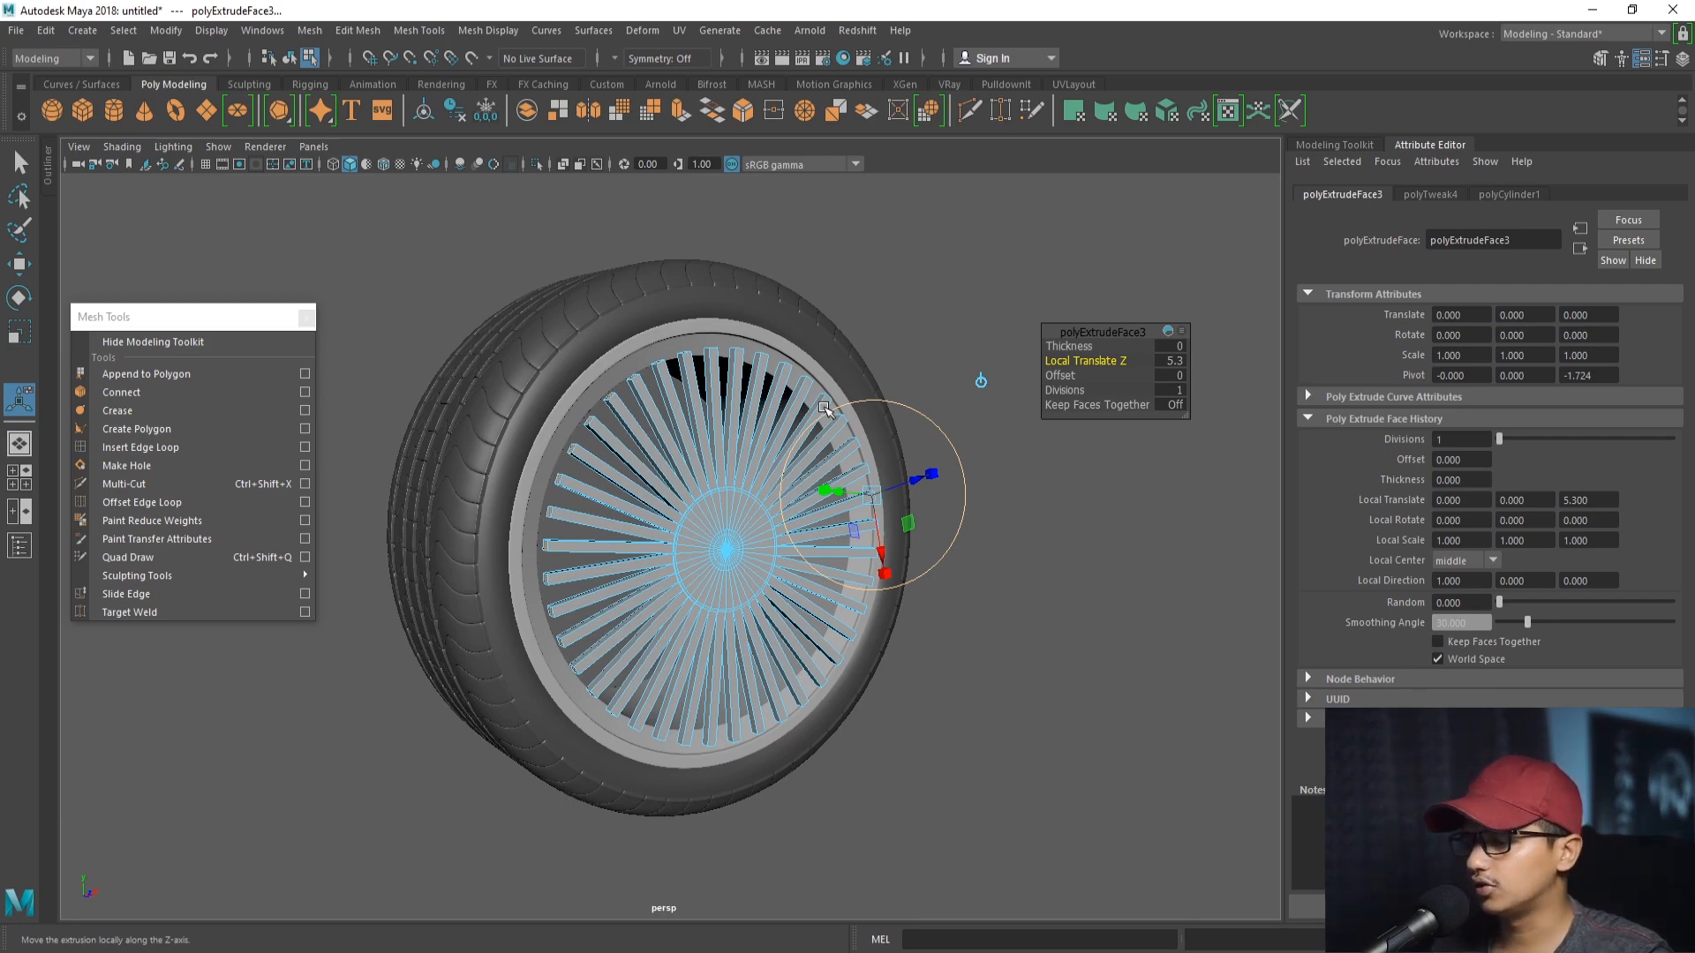
{"action": "key", "text": "ctrl+z"}
- Try to deselect two neighbouring faces in the selected ring around the hub's side
{"action": "right_click_drag", "start_coordinate": [877, 415], "coordinate": [1110, 393], "text": "alt"}
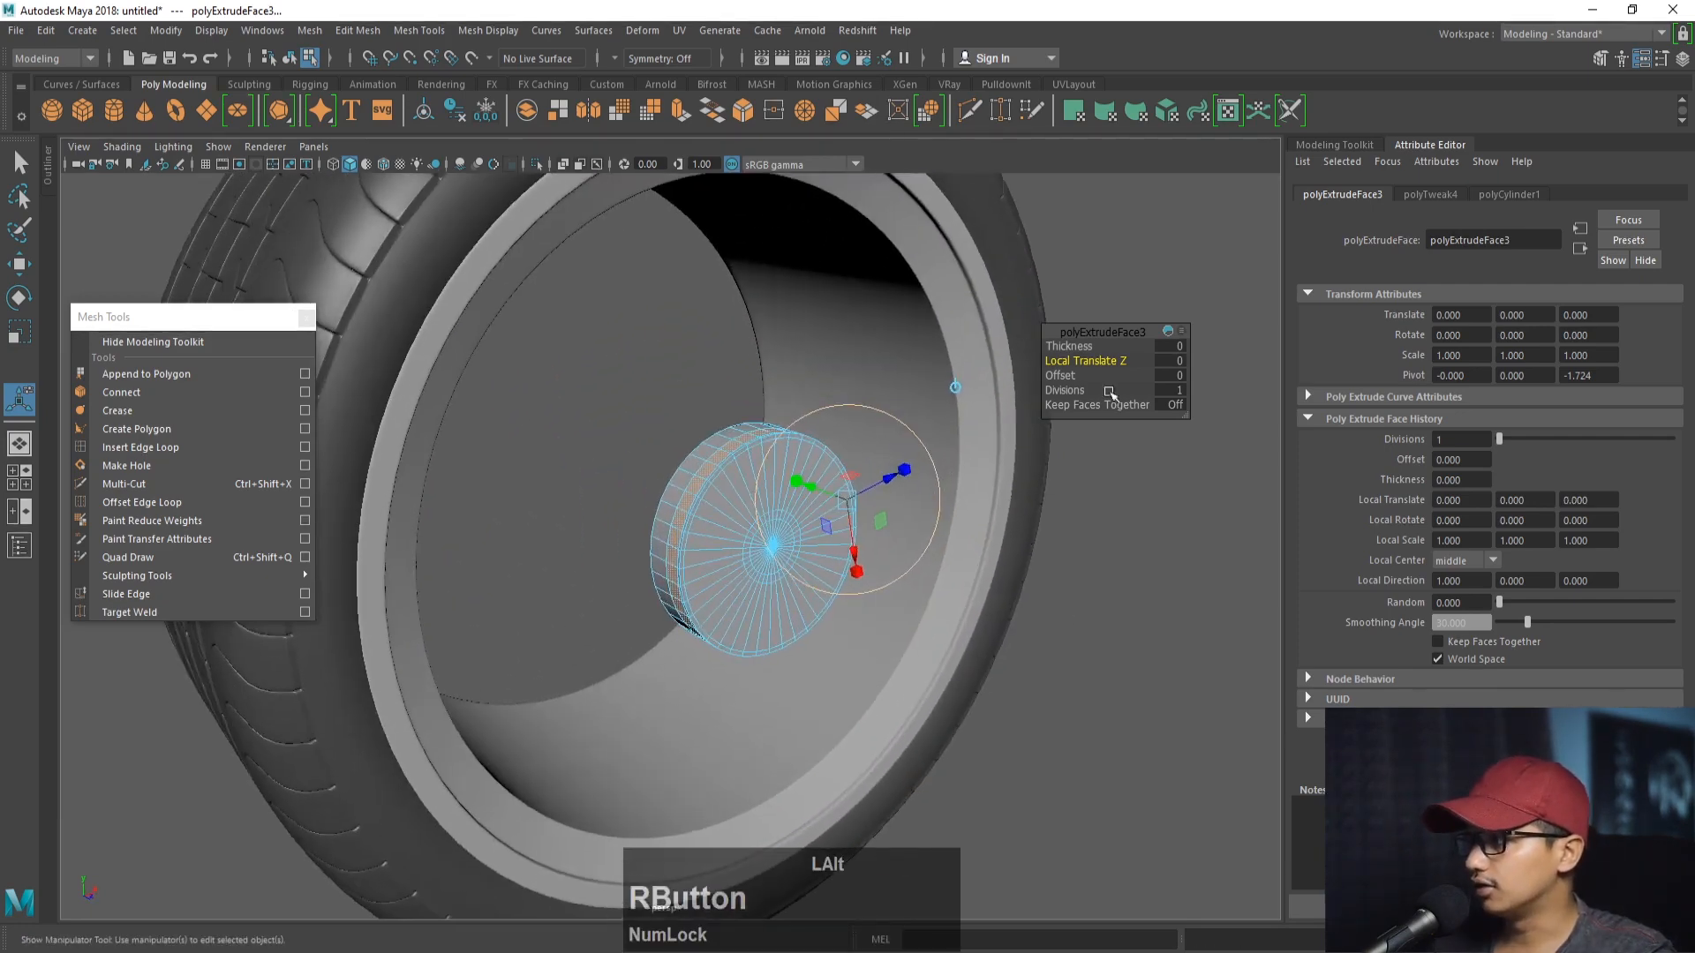
{"action": "left_click_drag", "start_coordinate": [750, 408], "coordinate": [690, 490], "text": "alt"}
{"action": "right_click_drag", "start_coordinate": [690, 490], "coordinate": [907, 596], "text": "alt"}
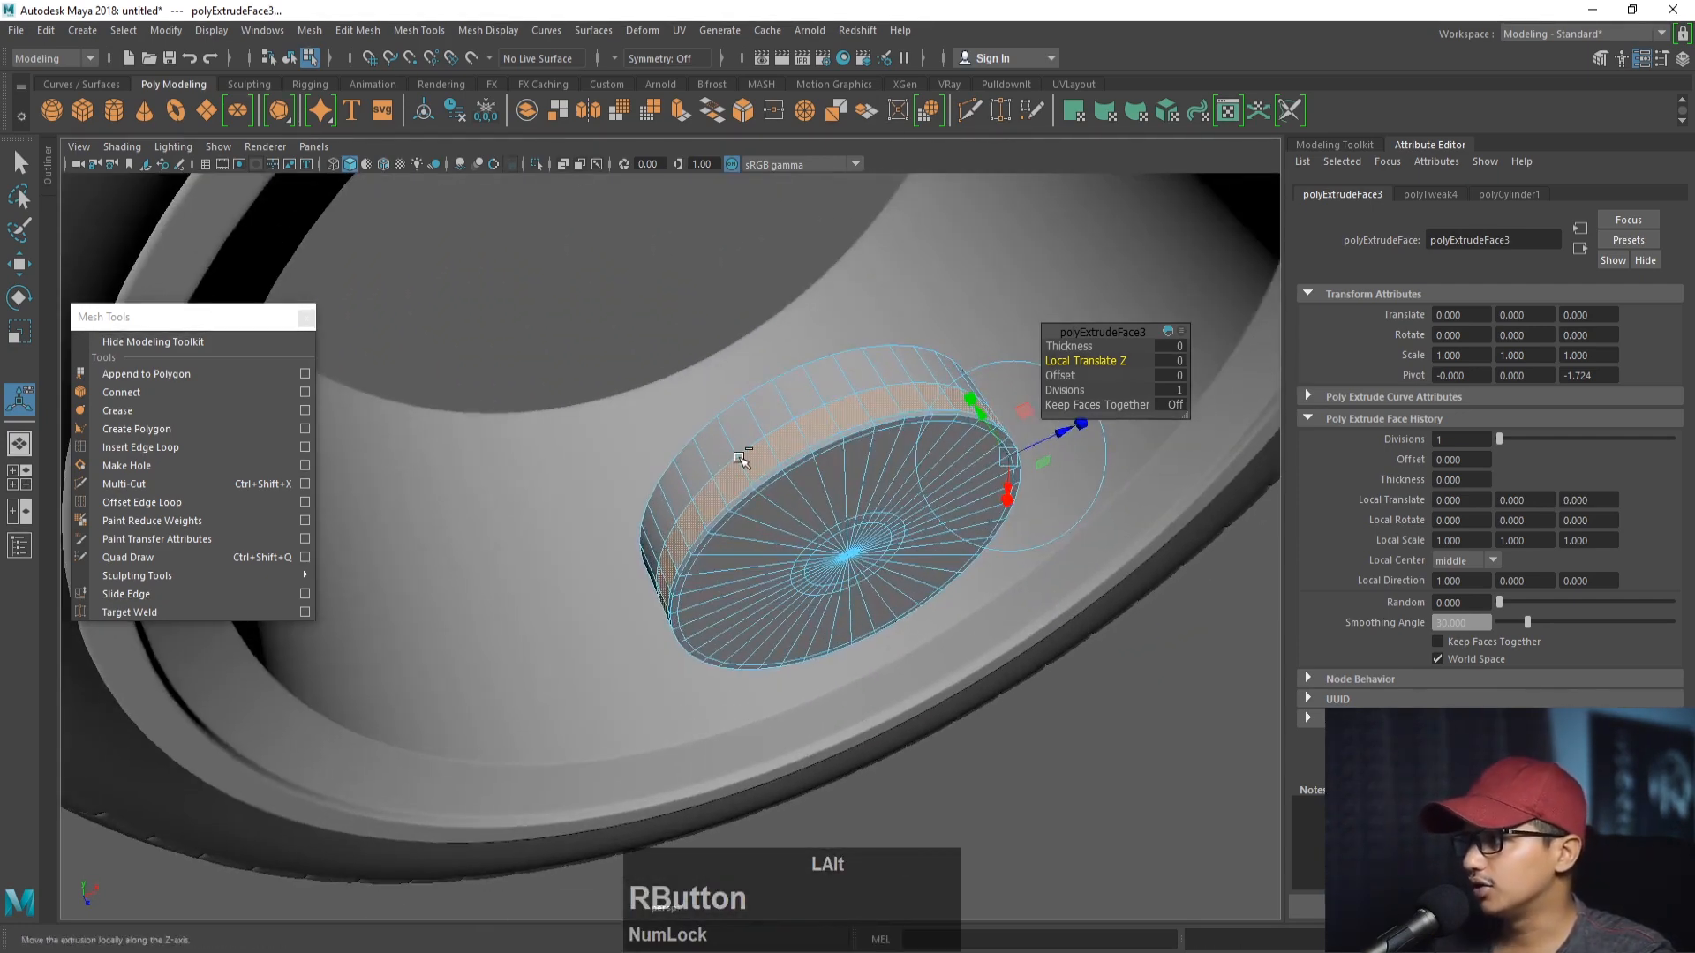
{"action": "left_click", "coordinate": [750, 453], "text": "ctrl"}
{"action": "left_click", "coordinate": [783, 443], "text": "ctrl"}
{"action": "left_click_drag", "start_coordinate": [809, 477], "coordinate": [704, 465], "text": "alt"}
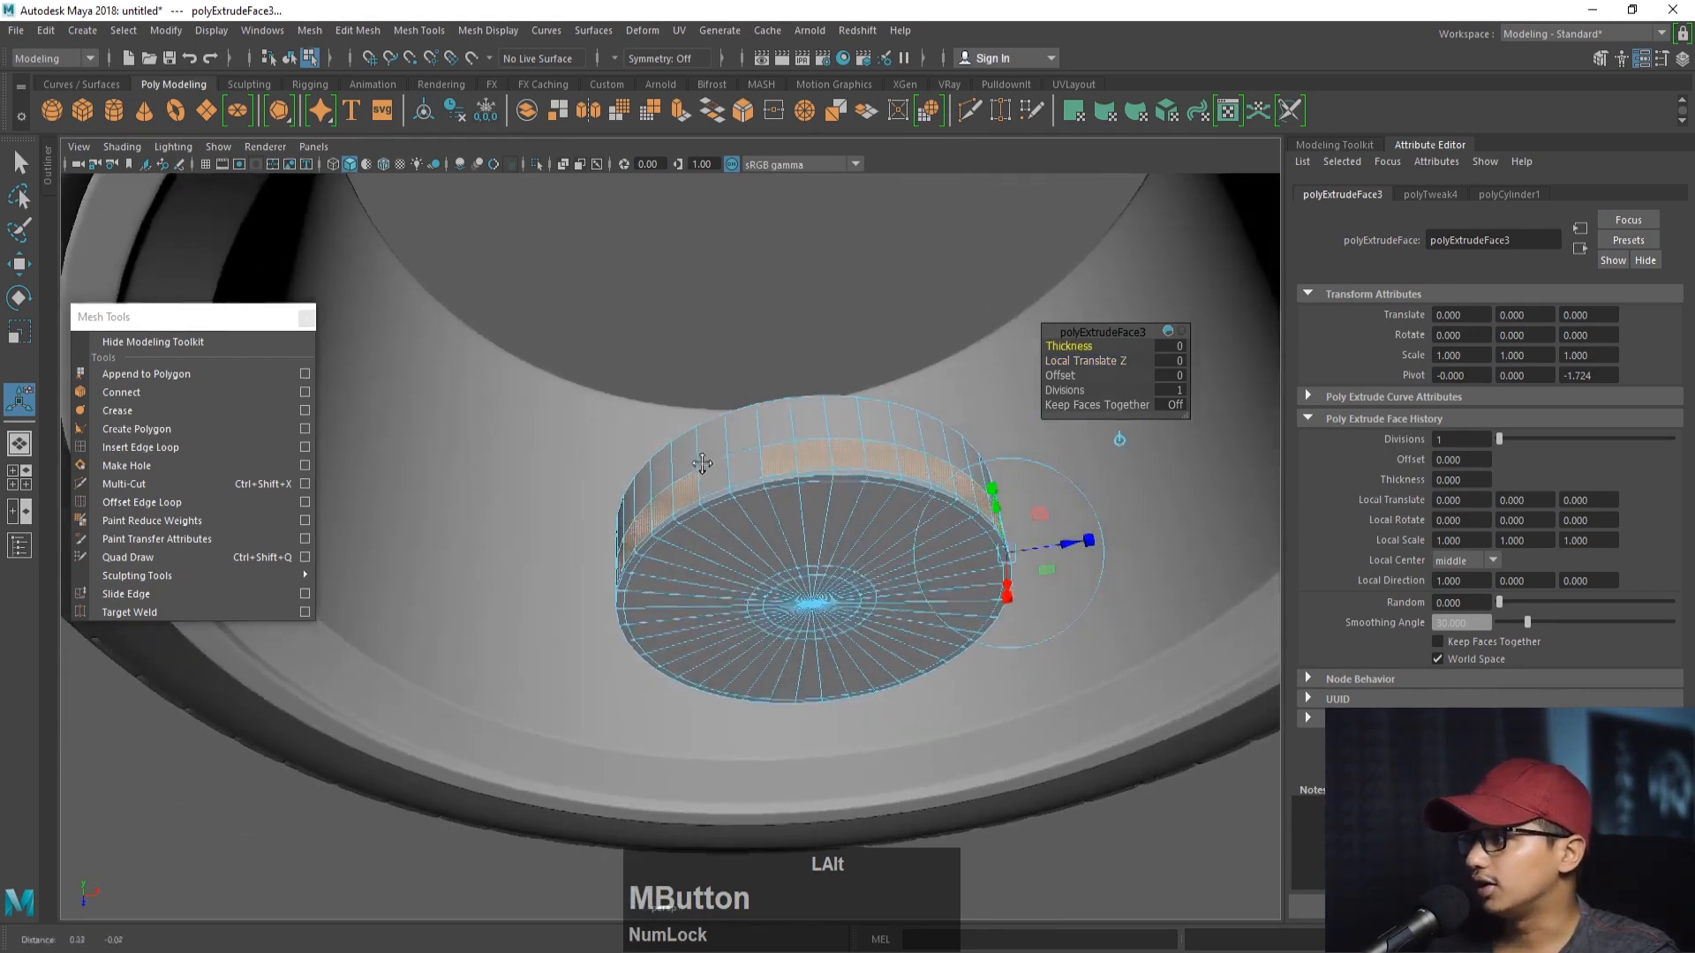
{"action": "middle_click_drag", "start_coordinate": [704, 465], "coordinate": [635, 428], "text": "alt"}
{"action": "left_click_drag", "start_coordinate": [750, 459], "coordinate": [719, 462], "text": "alt"}
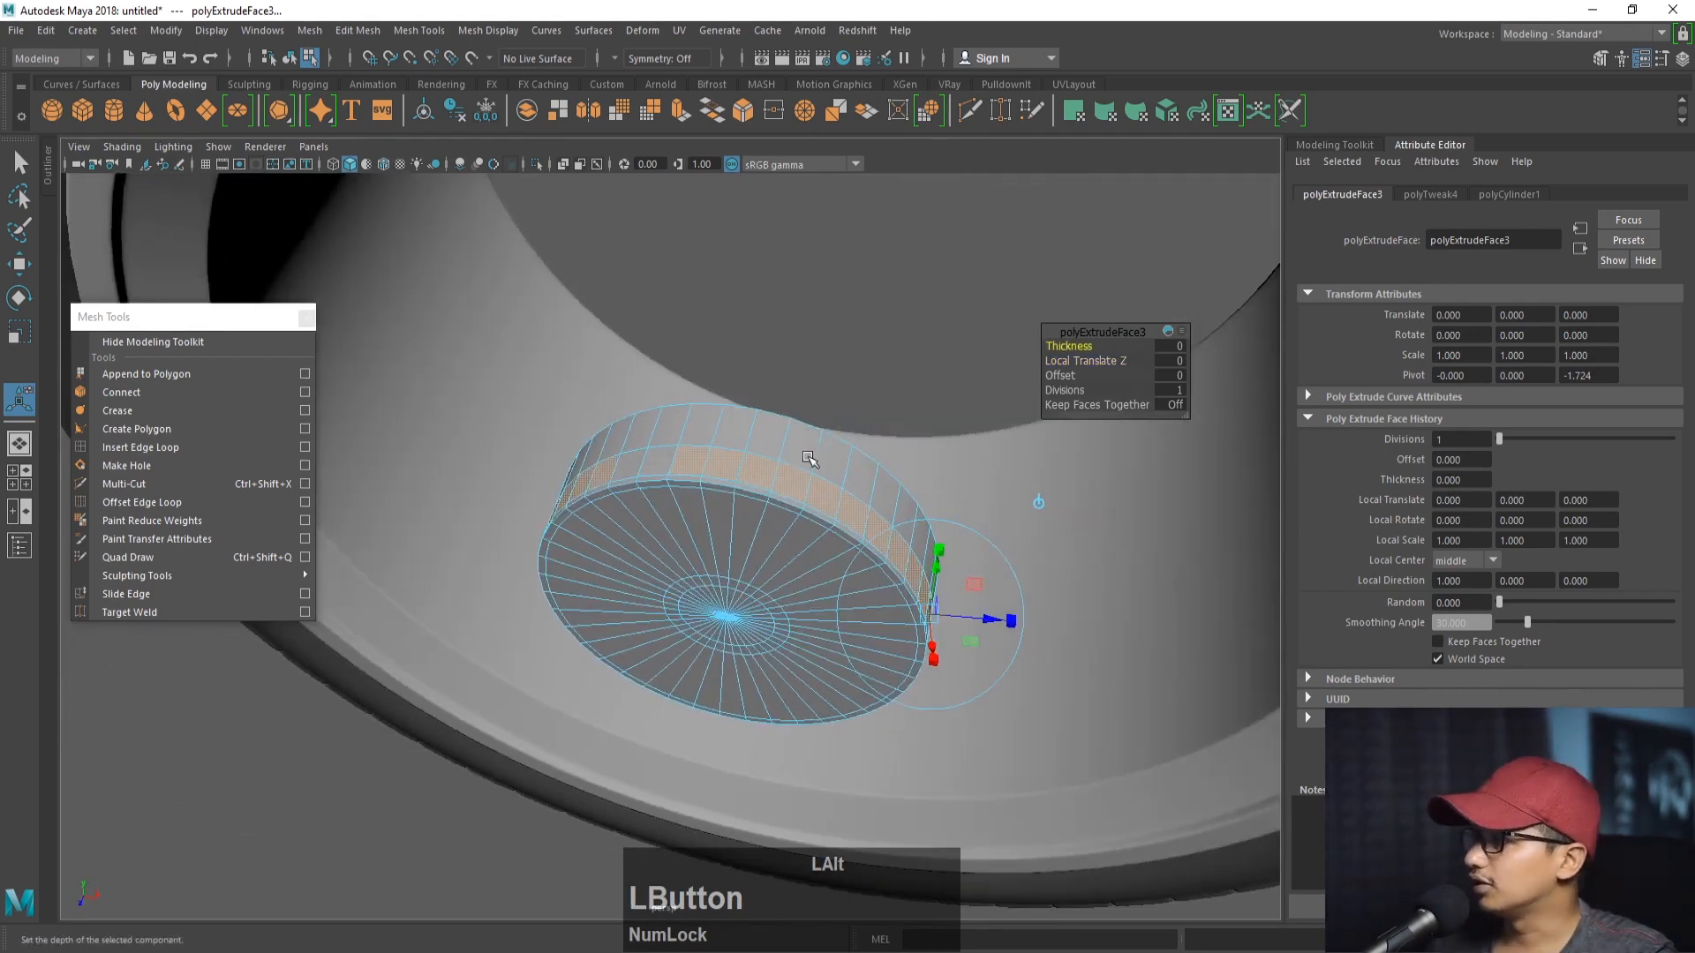
- Select three adjacent faces in the hub's middle side band as a spoke group
{"action": "middle_click_drag", "start_coordinate": [806, 460], "coordinate": [710, 452], "text": "alt"}
{"action": "right_click_drag", "start_coordinate": [710, 452], "coordinate": [755, 456], "text": "alt"}
{"action": "left_click_drag", "start_coordinate": [618, 435], "coordinate": [638, 480], "text": "alt"}
{"action": "left_click", "coordinate": [593, 435]}
{"action": "left_click", "coordinate": [639, 438], "text": "shift"}
{"action": "left_click", "coordinate": [667, 440], "text": "shift"}
{"action": "right_click_drag", "start_coordinate": [638, 480], "coordinate": [682, 475], "text": "alt"}
{"action": "middle_click_drag", "start_coordinate": [681, 475], "coordinate": [694, 466], "text": "alt"}
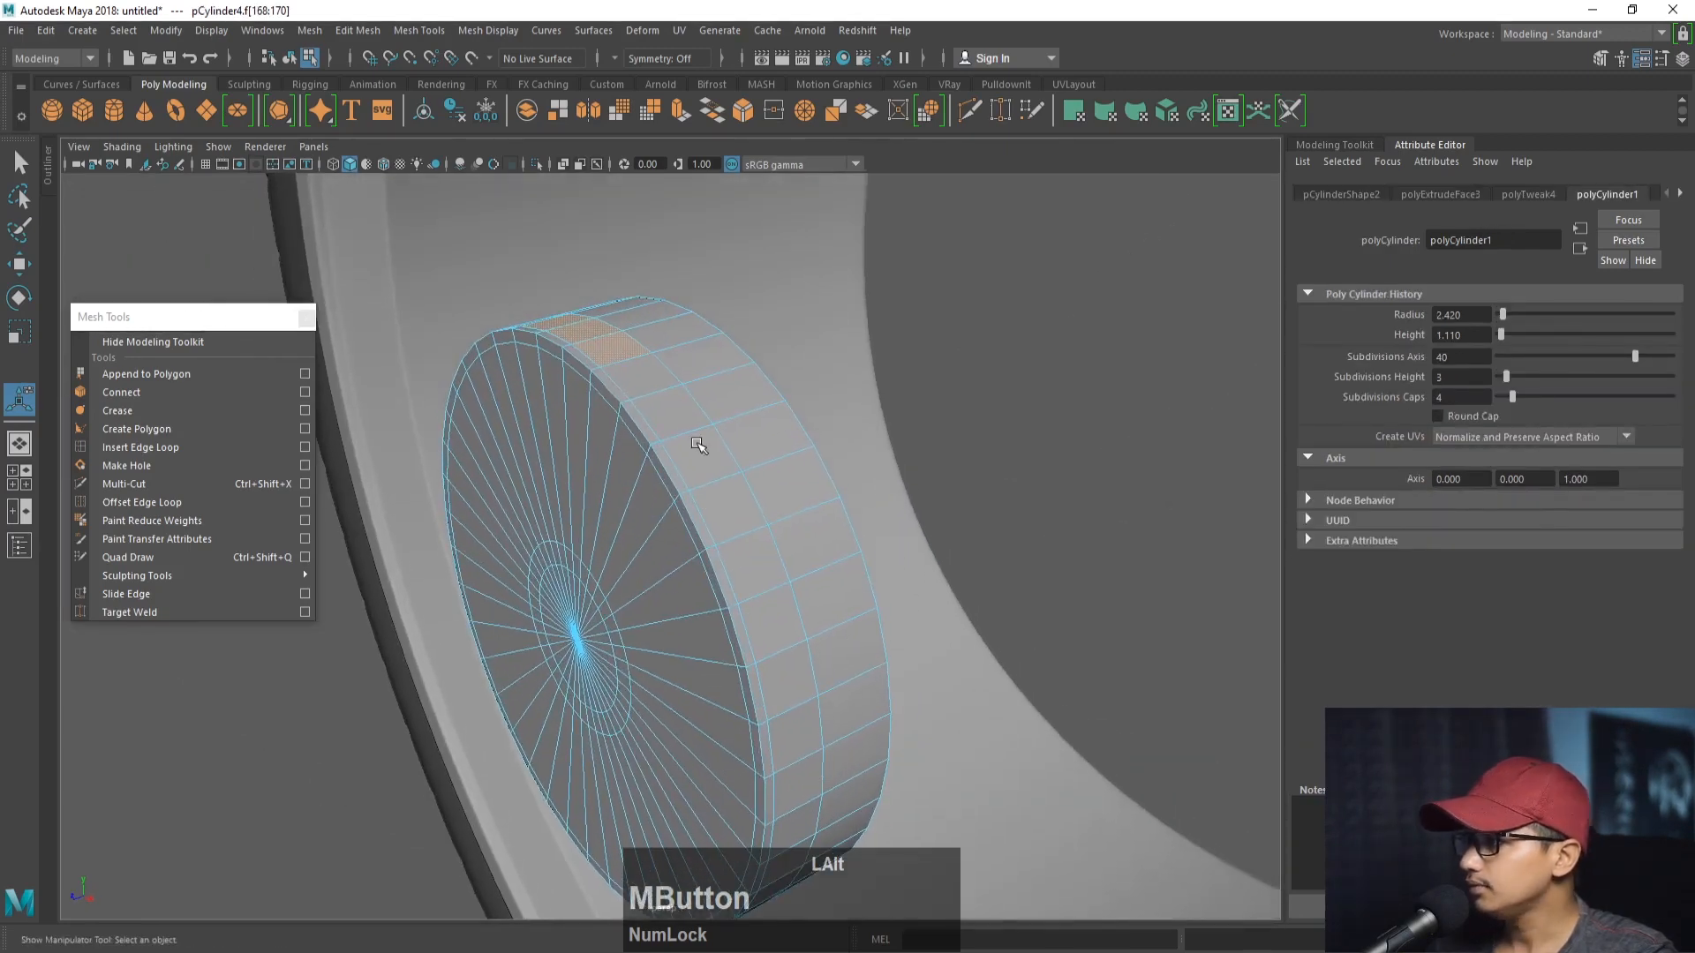
- Add further groups of three adjacent side faces to the selection, giving five evenly spaced groups around the hub
{"action": "left_click", "coordinate": [730, 500], "text": "shift"}
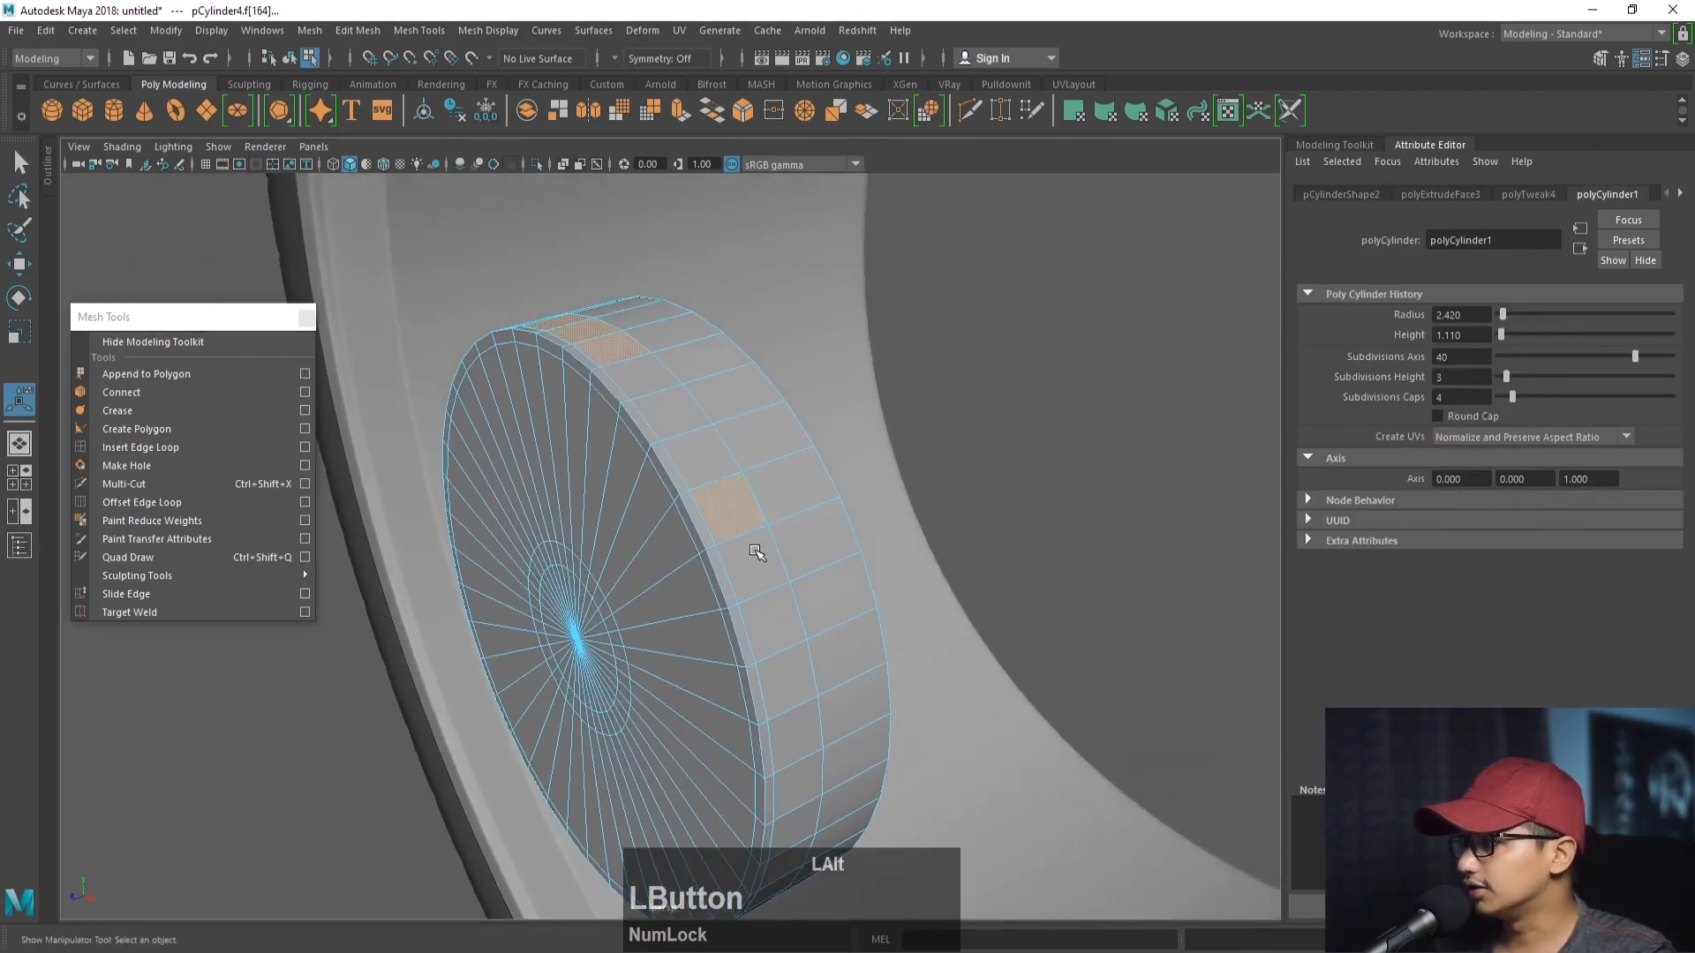
{"action": "left_click", "coordinate": [757, 569], "text": "shift"}
{"action": "left_click", "coordinate": [764, 605], "text": "shift"}
{"action": "left_click_drag", "start_coordinate": [777, 666], "coordinate": [787, 618], "text": "alt"}
{"action": "middle_click_drag", "start_coordinate": [786, 618], "coordinate": [787, 594], "text": "alt"}
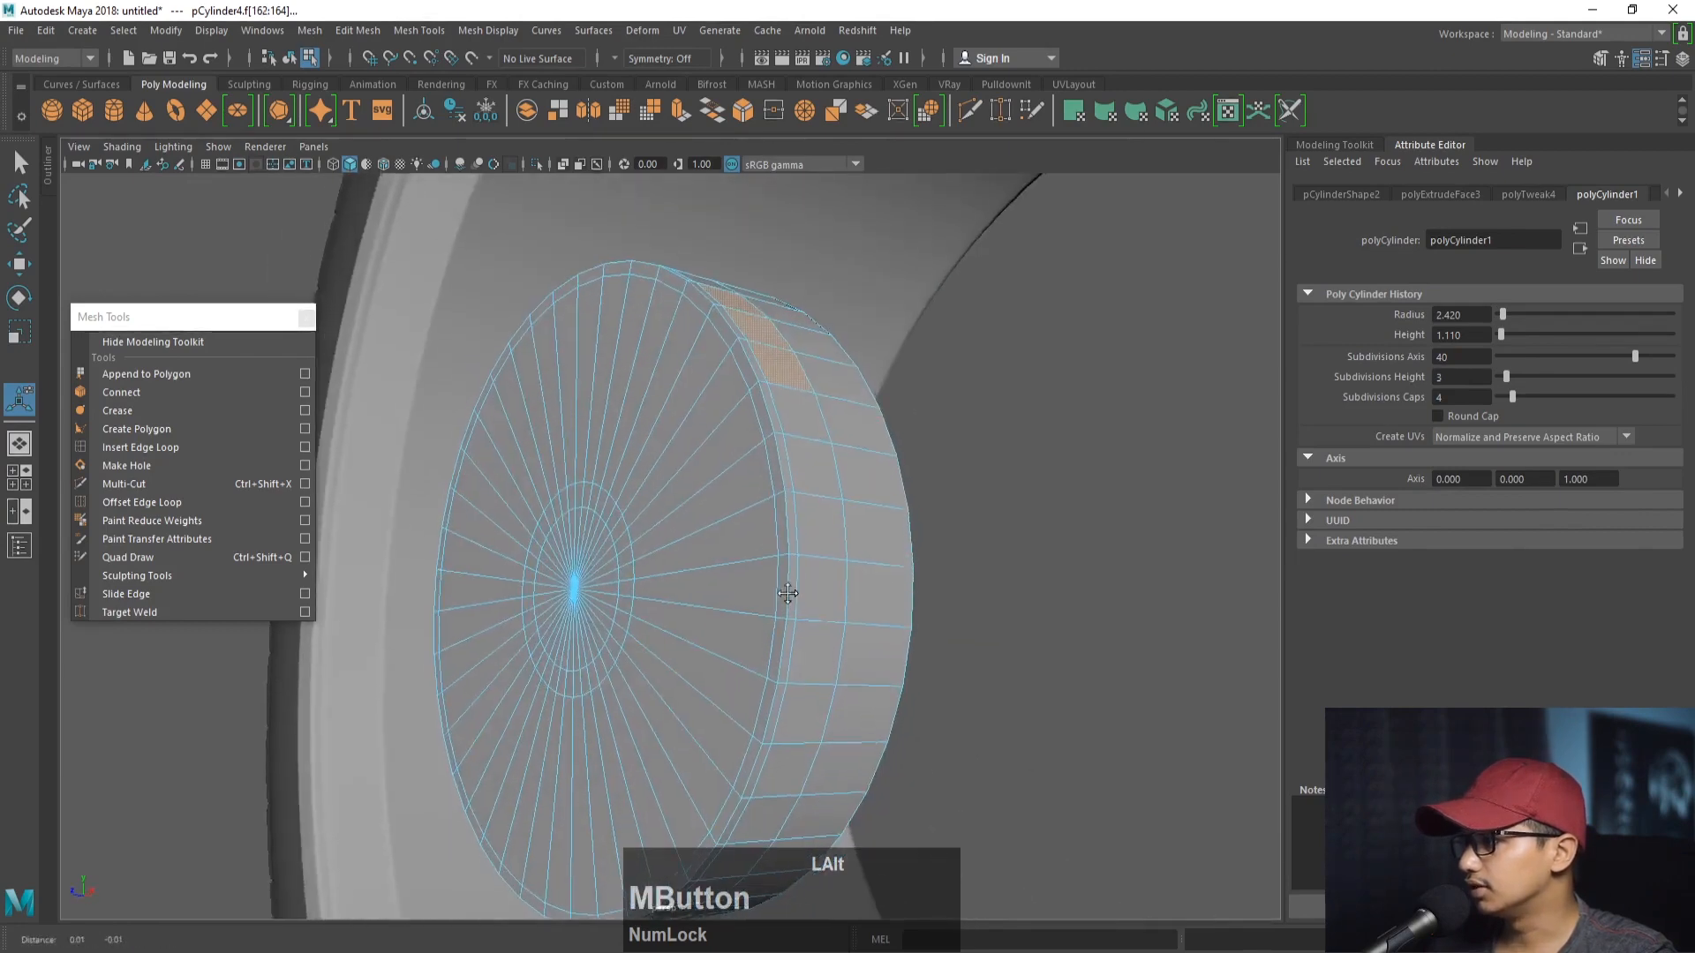
{"action": "left_click_drag", "start_coordinate": [787, 594], "coordinate": [789, 591], "text": "alt"}
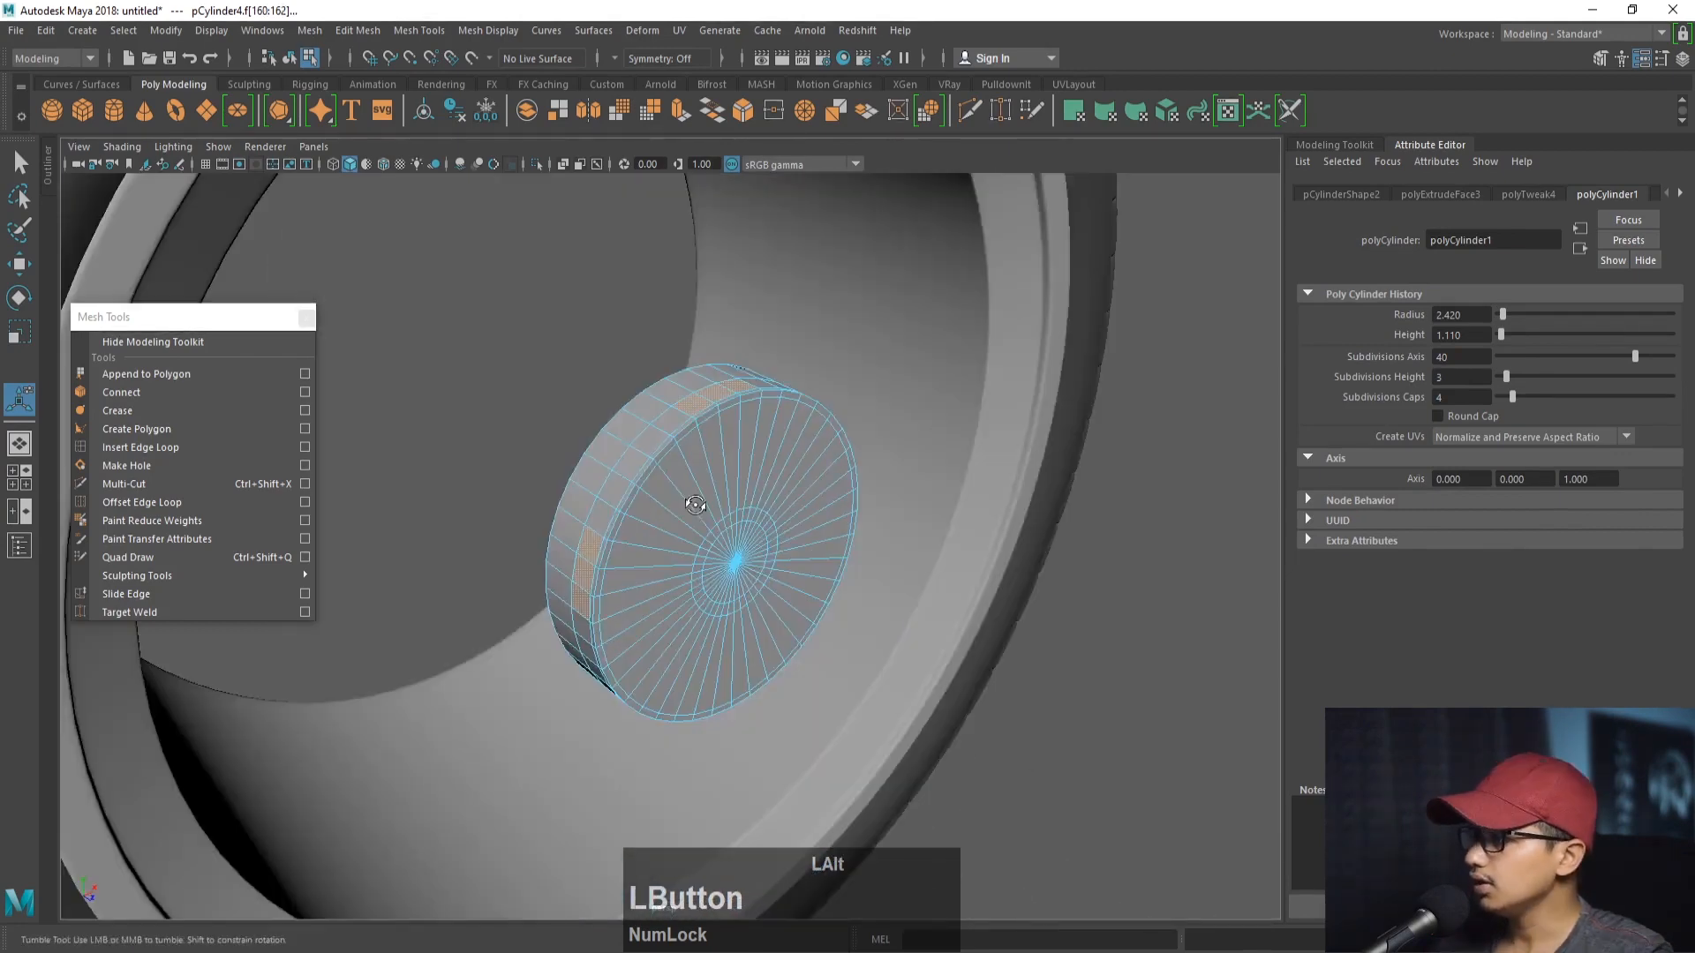
- Examine the placement and spacing of the selected face groups around the hub from several angles
{"action": "left_click_drag", "start_coordinate": [742, 477], "coordinate": [666, 506], "text": "alt"}
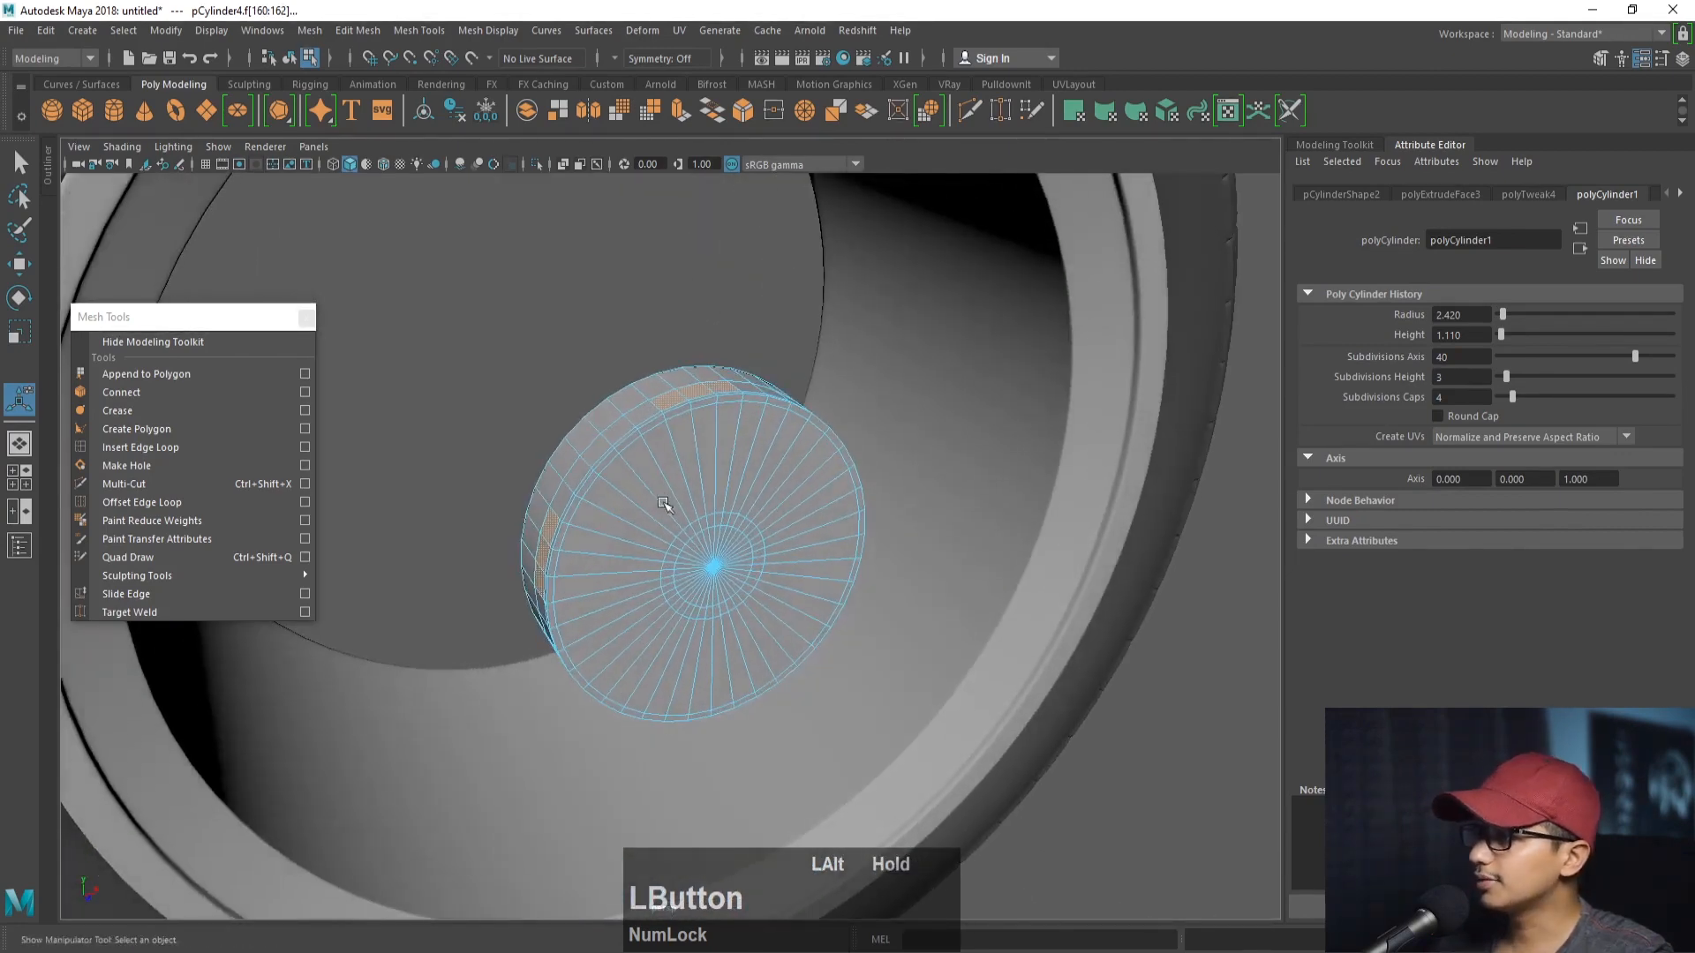
{"action": "right_click_drag", "start_coordinate": [665, 507], "coordinate": [733, 556], "text": "alt"}
{"action": "middle_click_drag", "start_coordinate": [733, 556], "coordinate": [757, 565], "text": "alt"}
{"action": "right_click_drag", "start_coordinate": [721, 557], "coordinate": [492, 382], "text": "alt"}
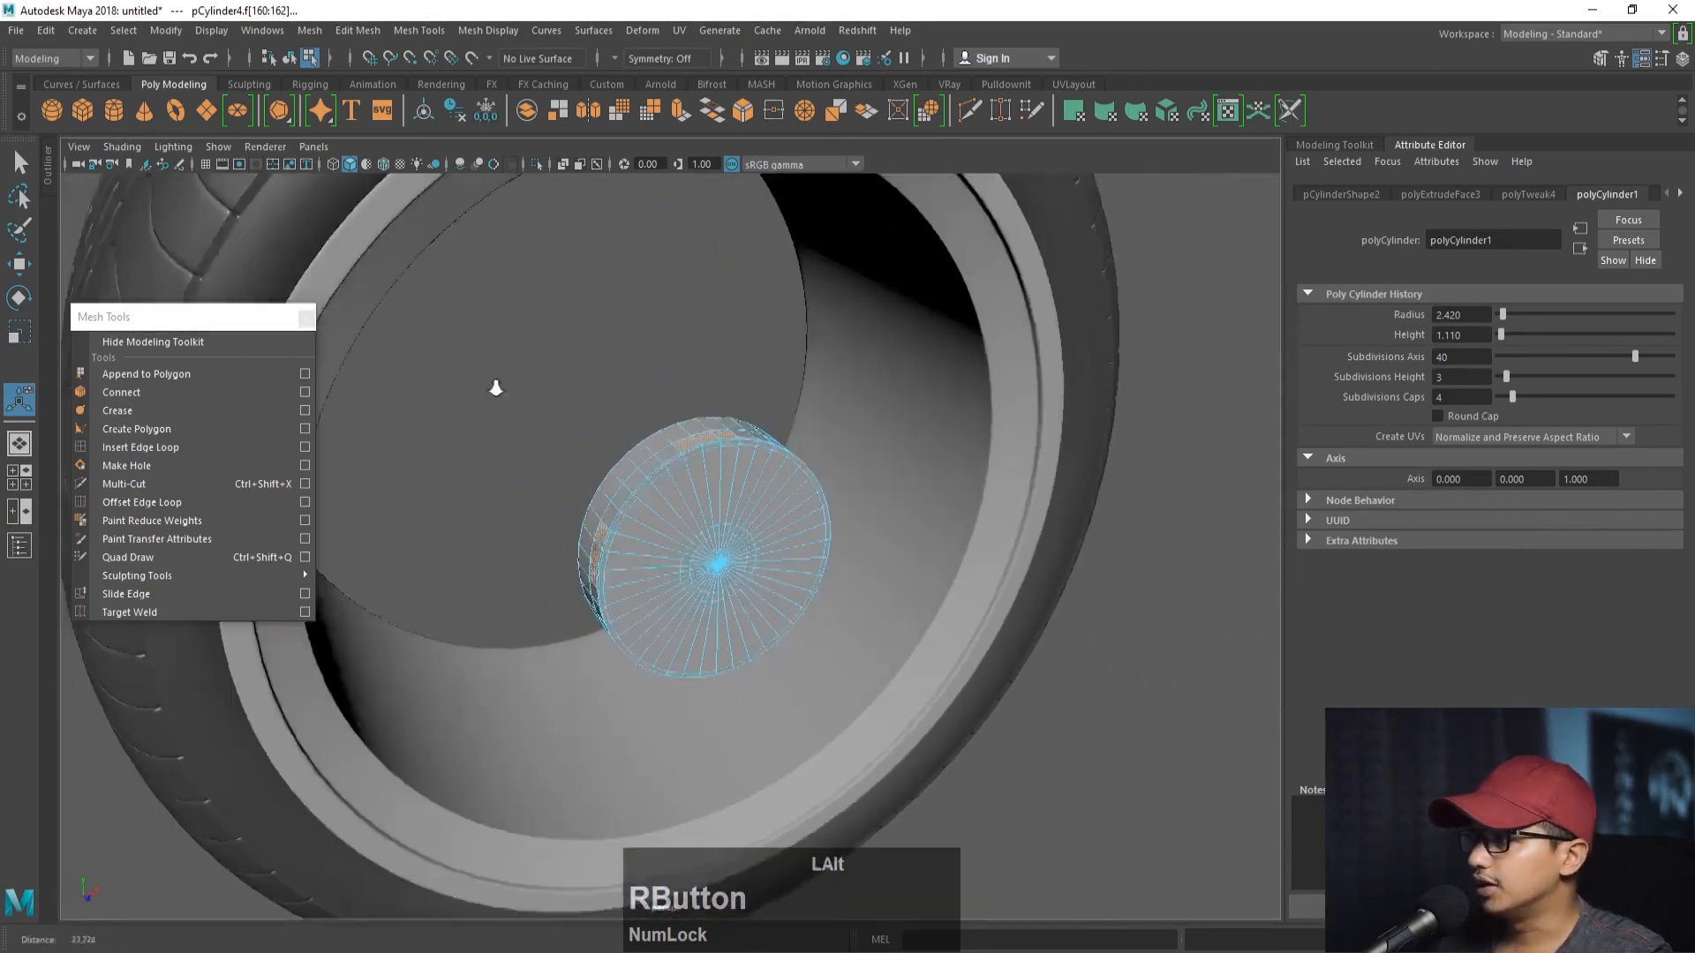
{"action": "left_click_drag", "start_coordinate": [492, 382], "coordinate": [707, 468], "text": "alt"}
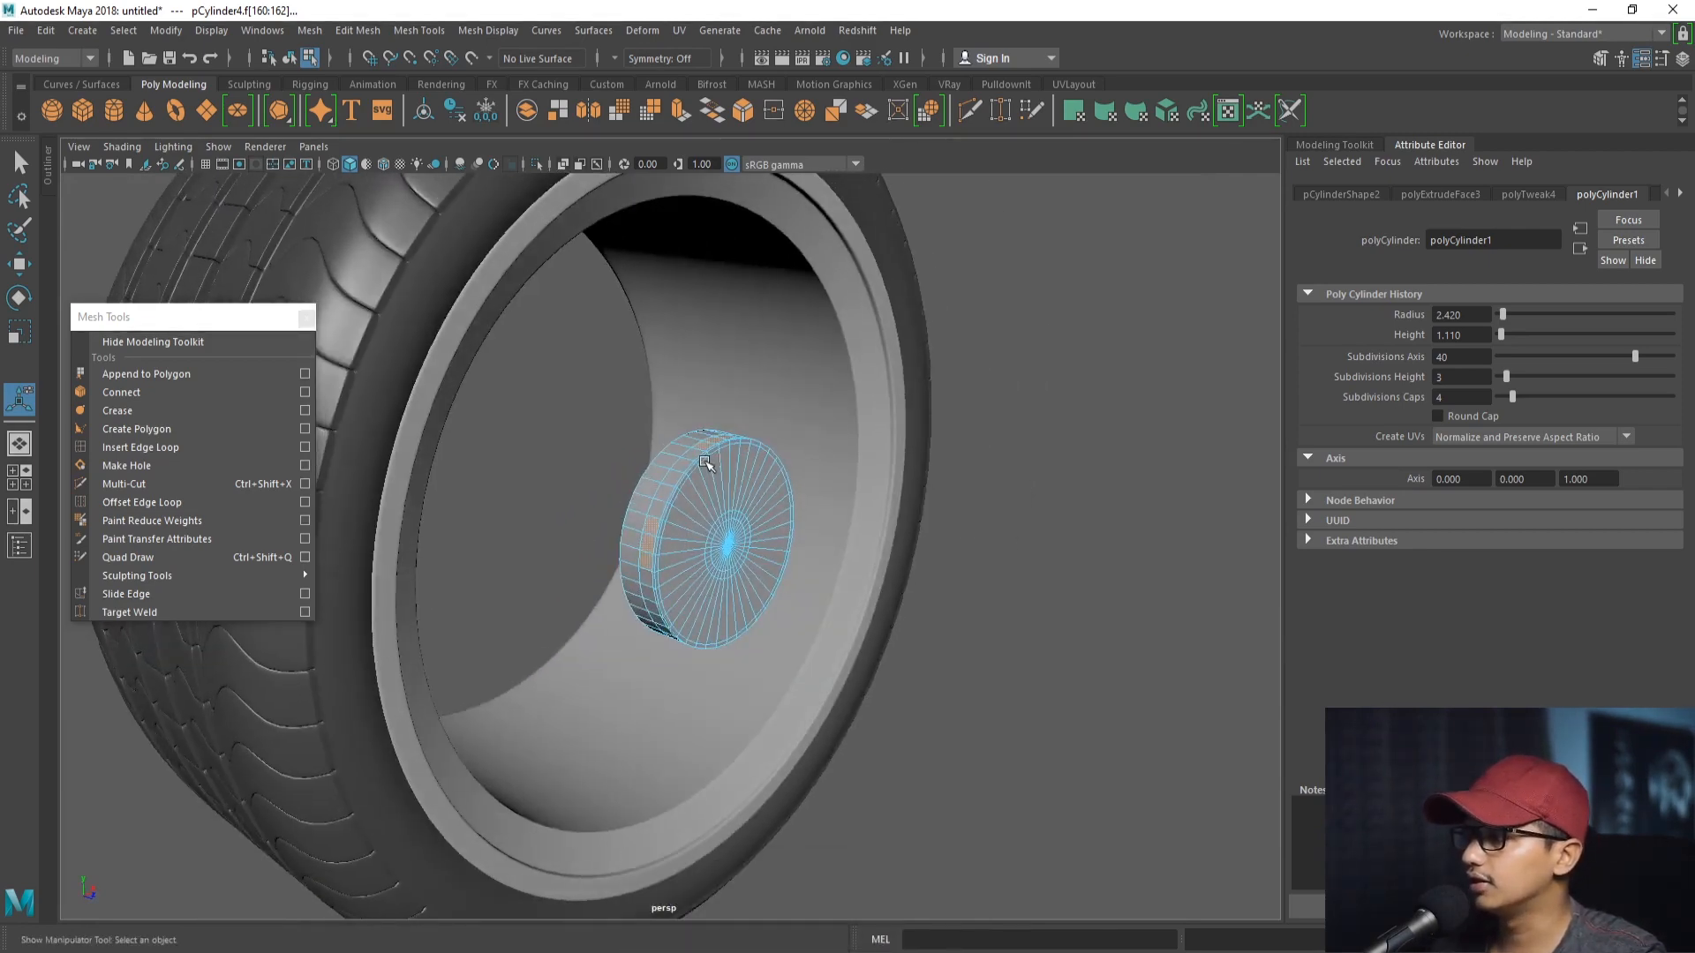
{"action": "left_click_drag", "start_coordinate": [706, 464], "coordinate": [673, 466], "text": "alt"}
{"action": "right_click_drag", "start_coordinate": [673, 465], "coordinate": [1017, 441], "text": "alt"}
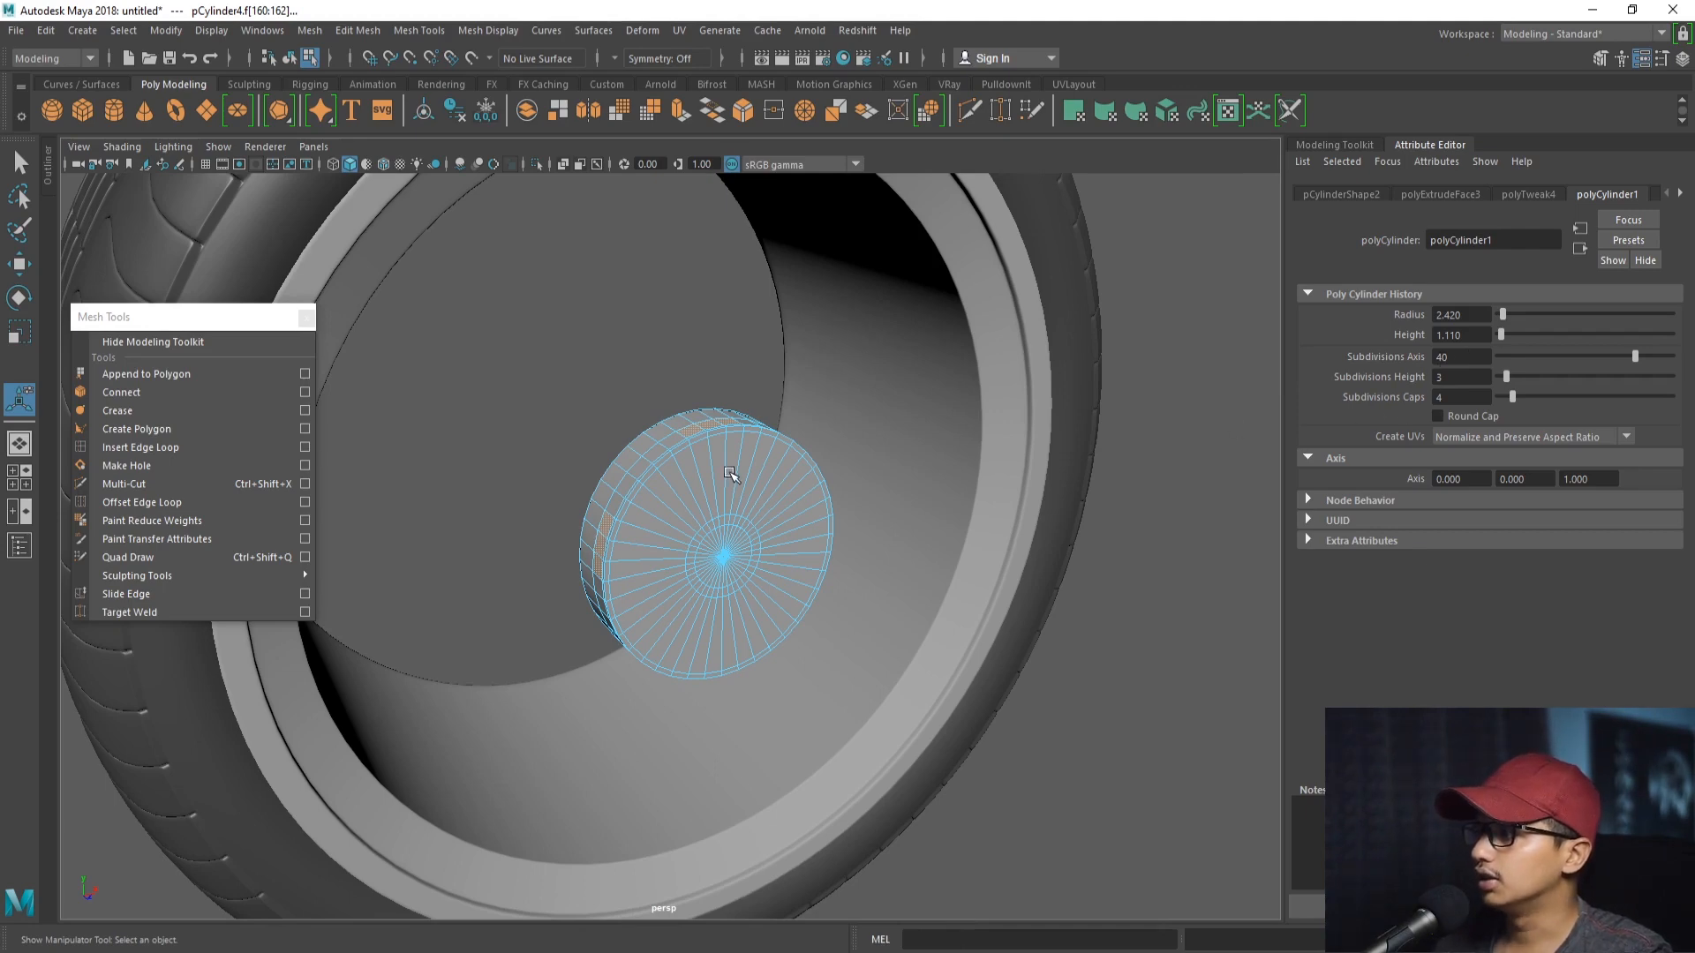
{"action": "right_click_drag", "start_coordinate": [729, 474], "coordinate": [863, 473], "text": "alt"}
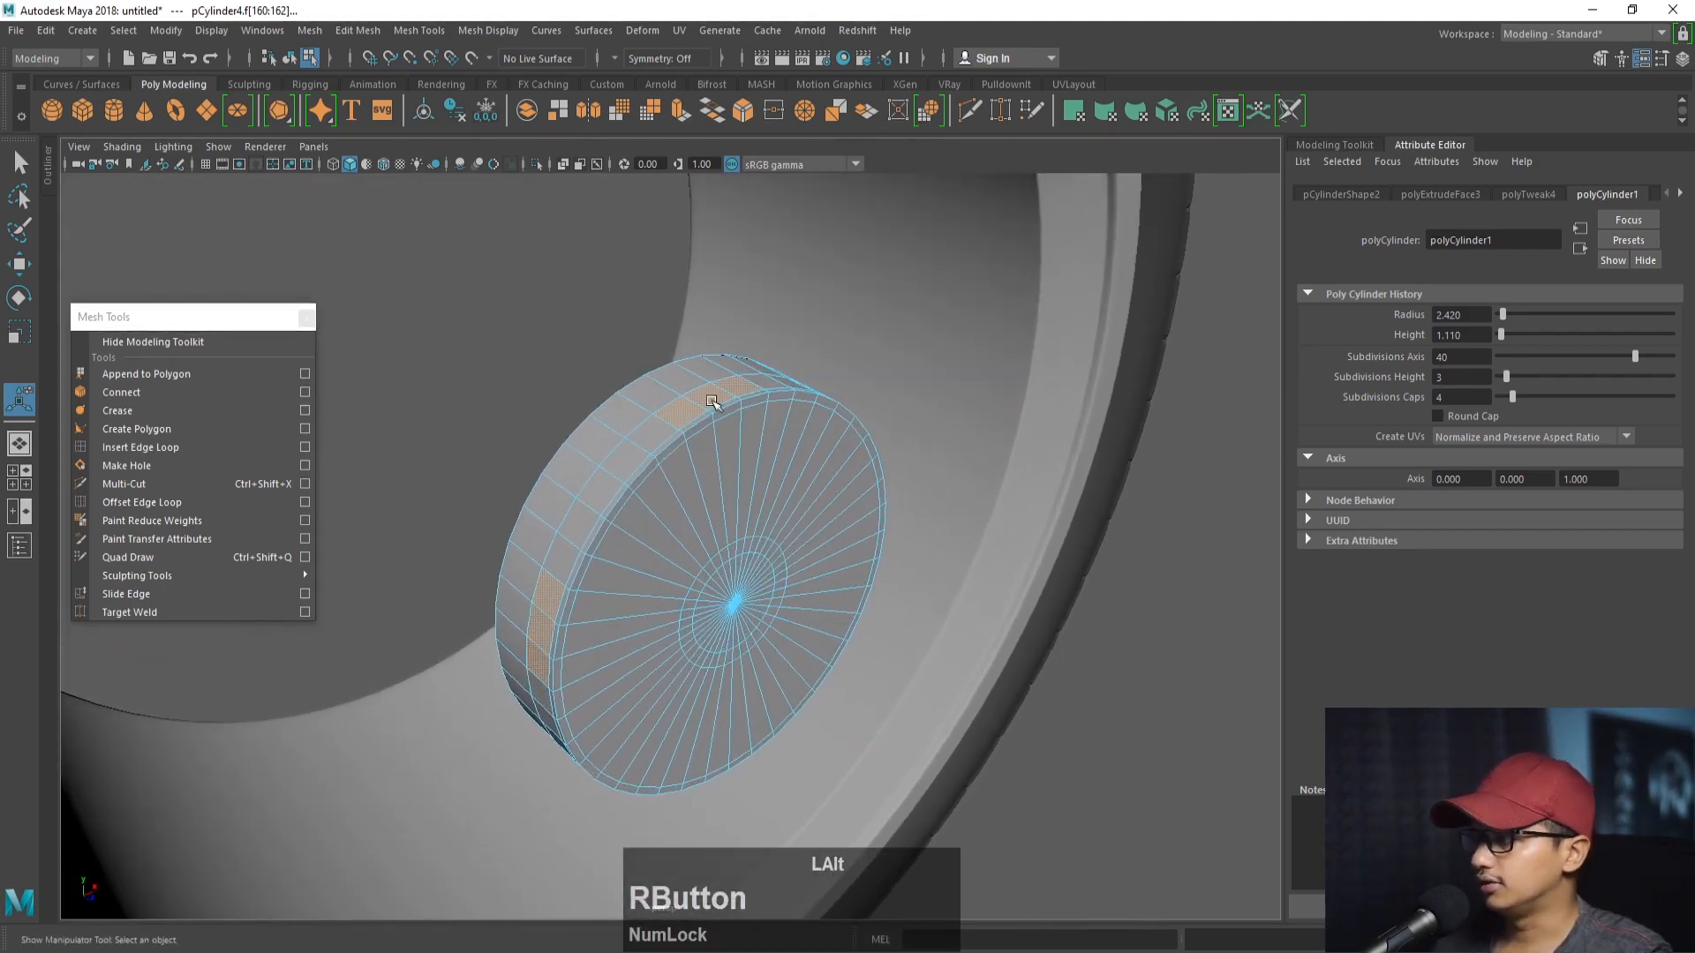
{"action": "left_click_drag", "start_coordinate": [712, 402], "coordinate": [672, 443], "text": "alt"}
{"action": "left_click_drag", "start_coordinate": [784, 431], "coordinate": [760, 456], "text": "alt"}
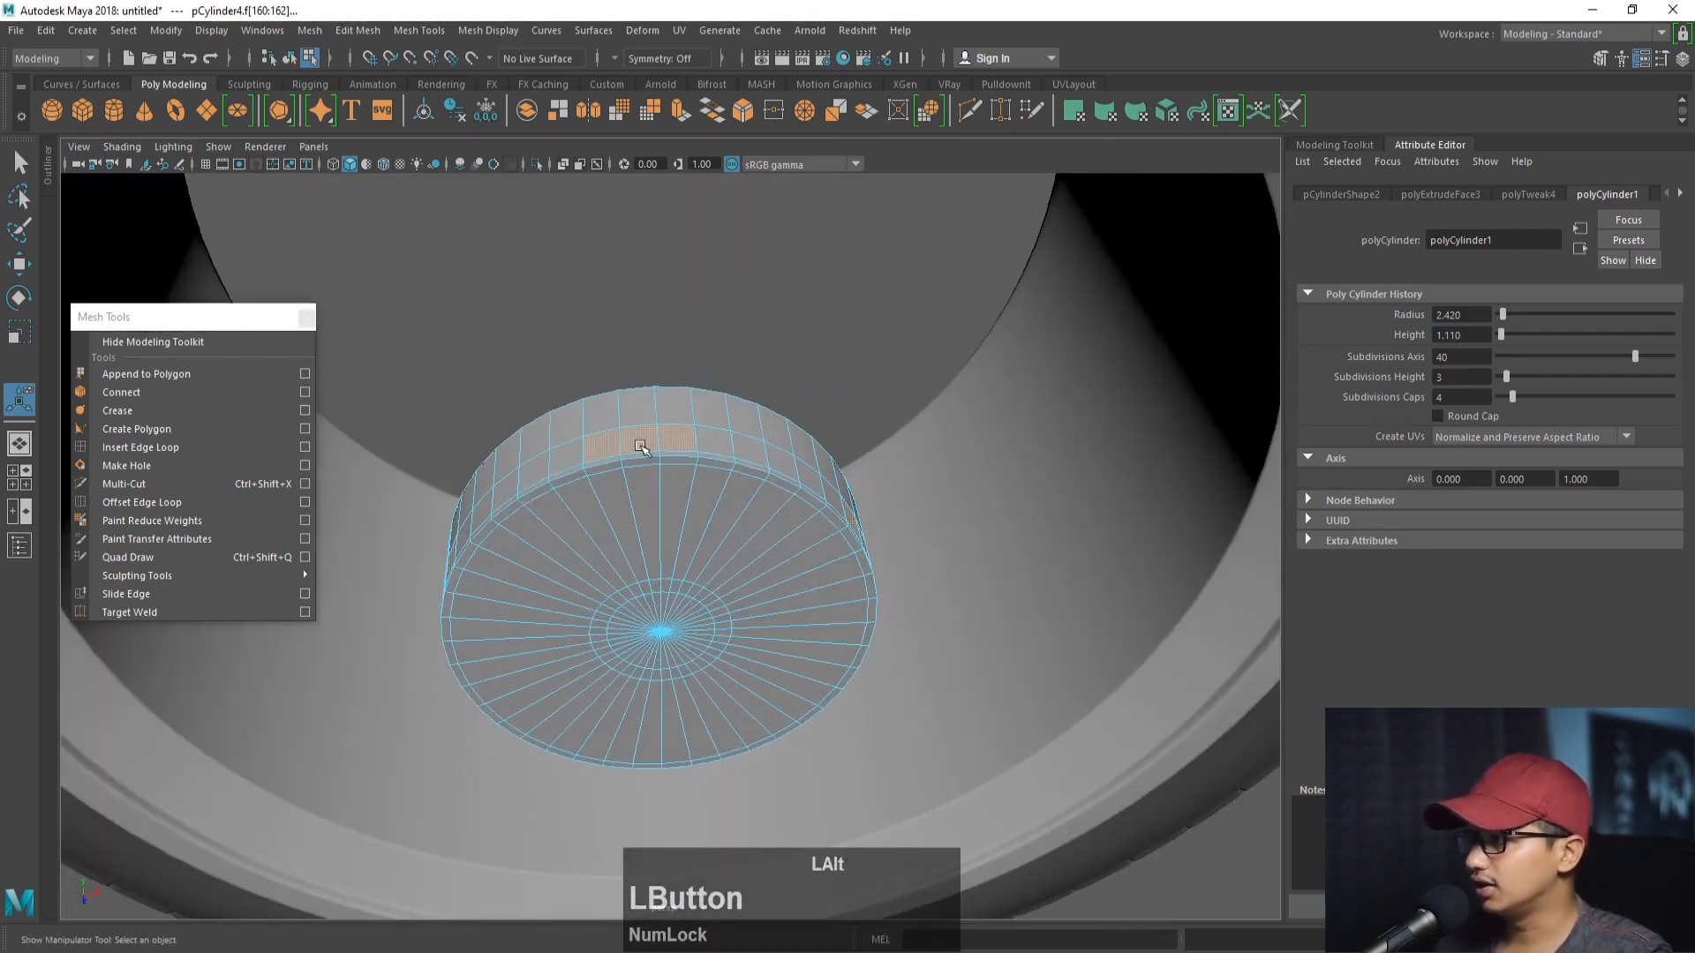
{"action": "left_click_drag", "start_coordinate": [640, 446], "coordinate": [601, 511], "text": "alt"}
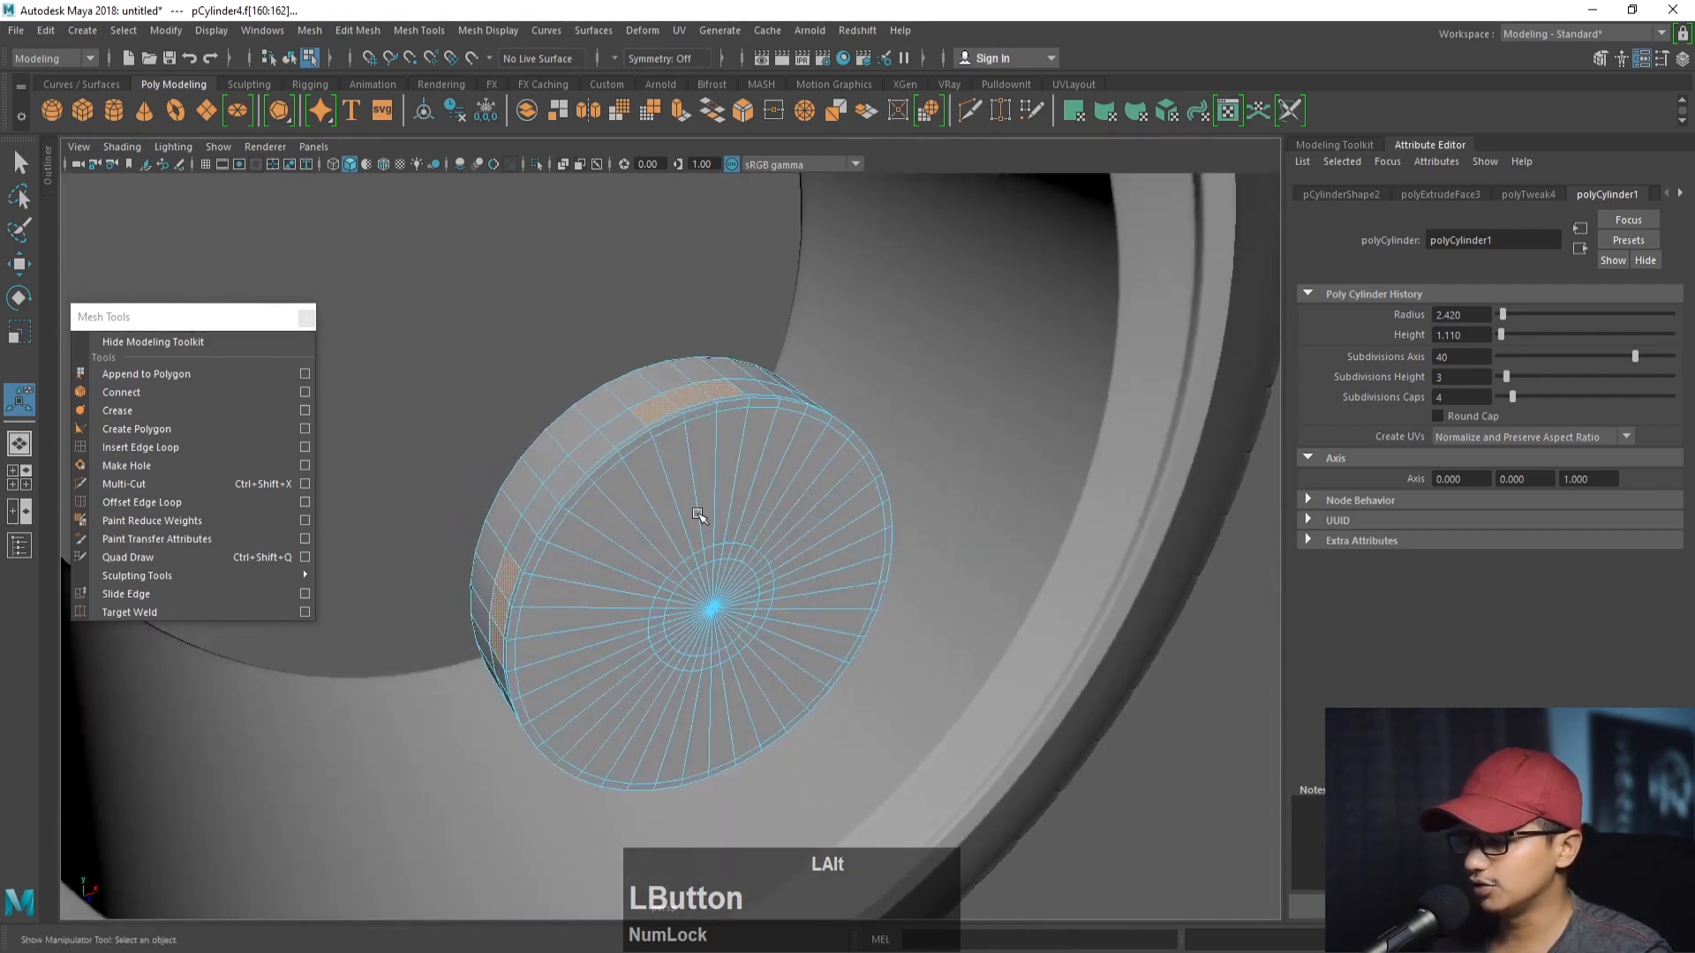
- Extrude the five selected face groups outward as individual spokes with a local translate Z of 5
{"action": "key", "text": "ctrl+e"}
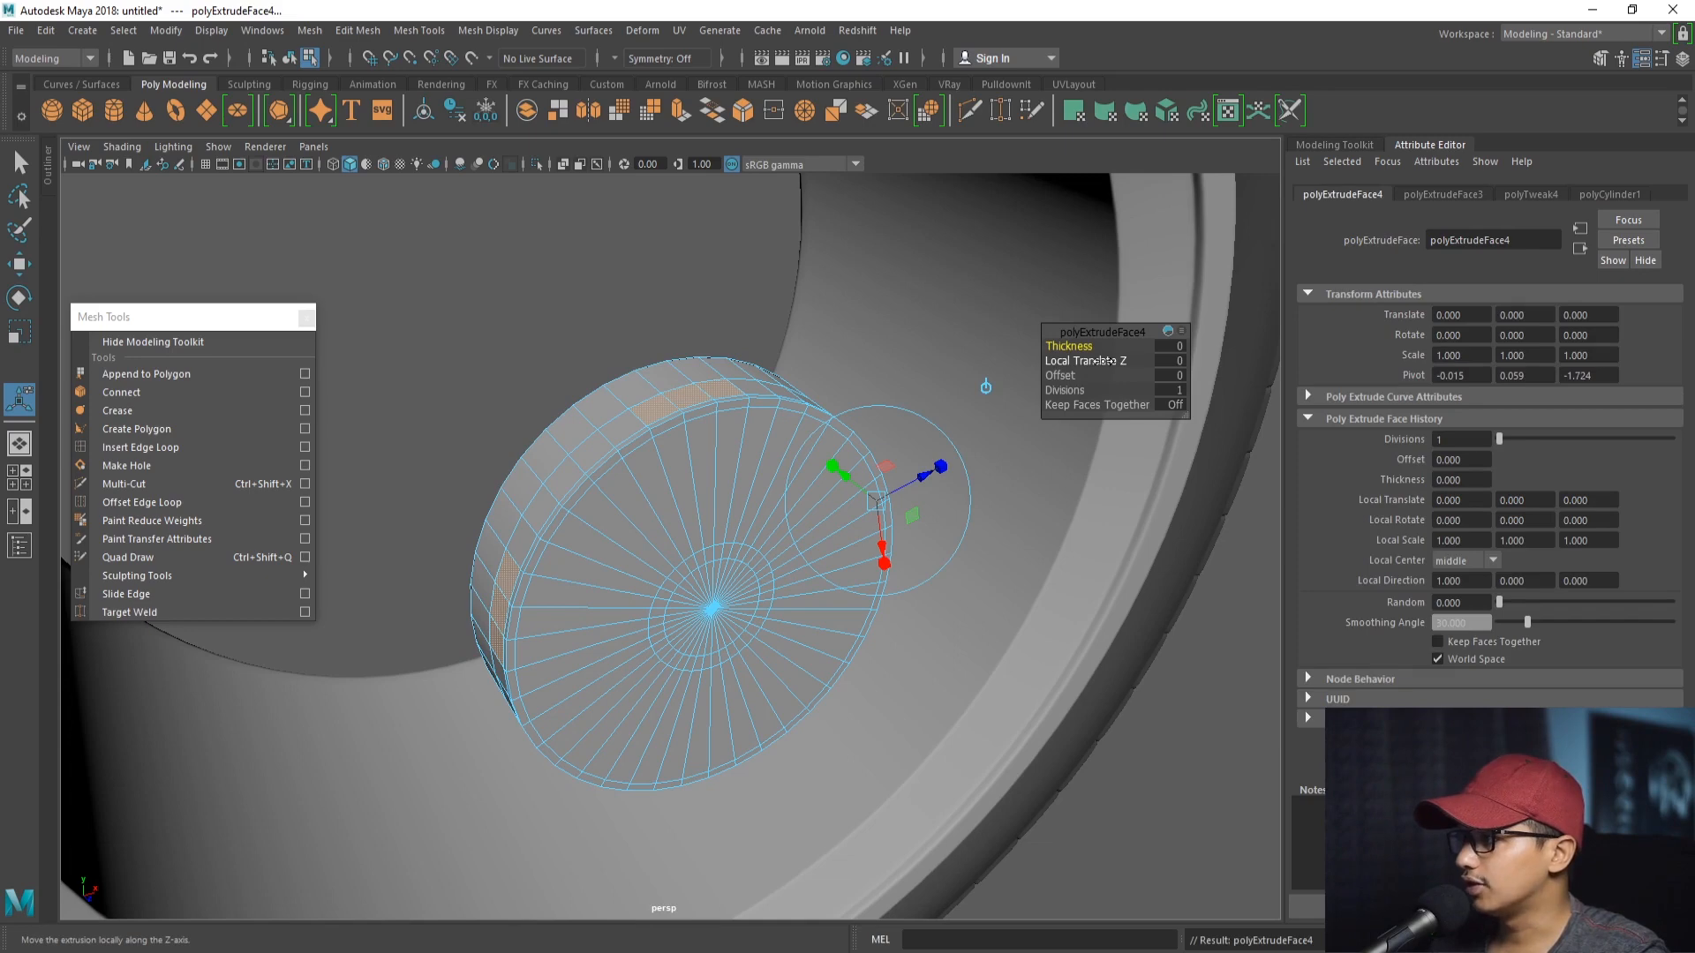
{"action": "left_click_drag", "start_coordinate": [1092, 361], "coordinate": [1126, 361]}
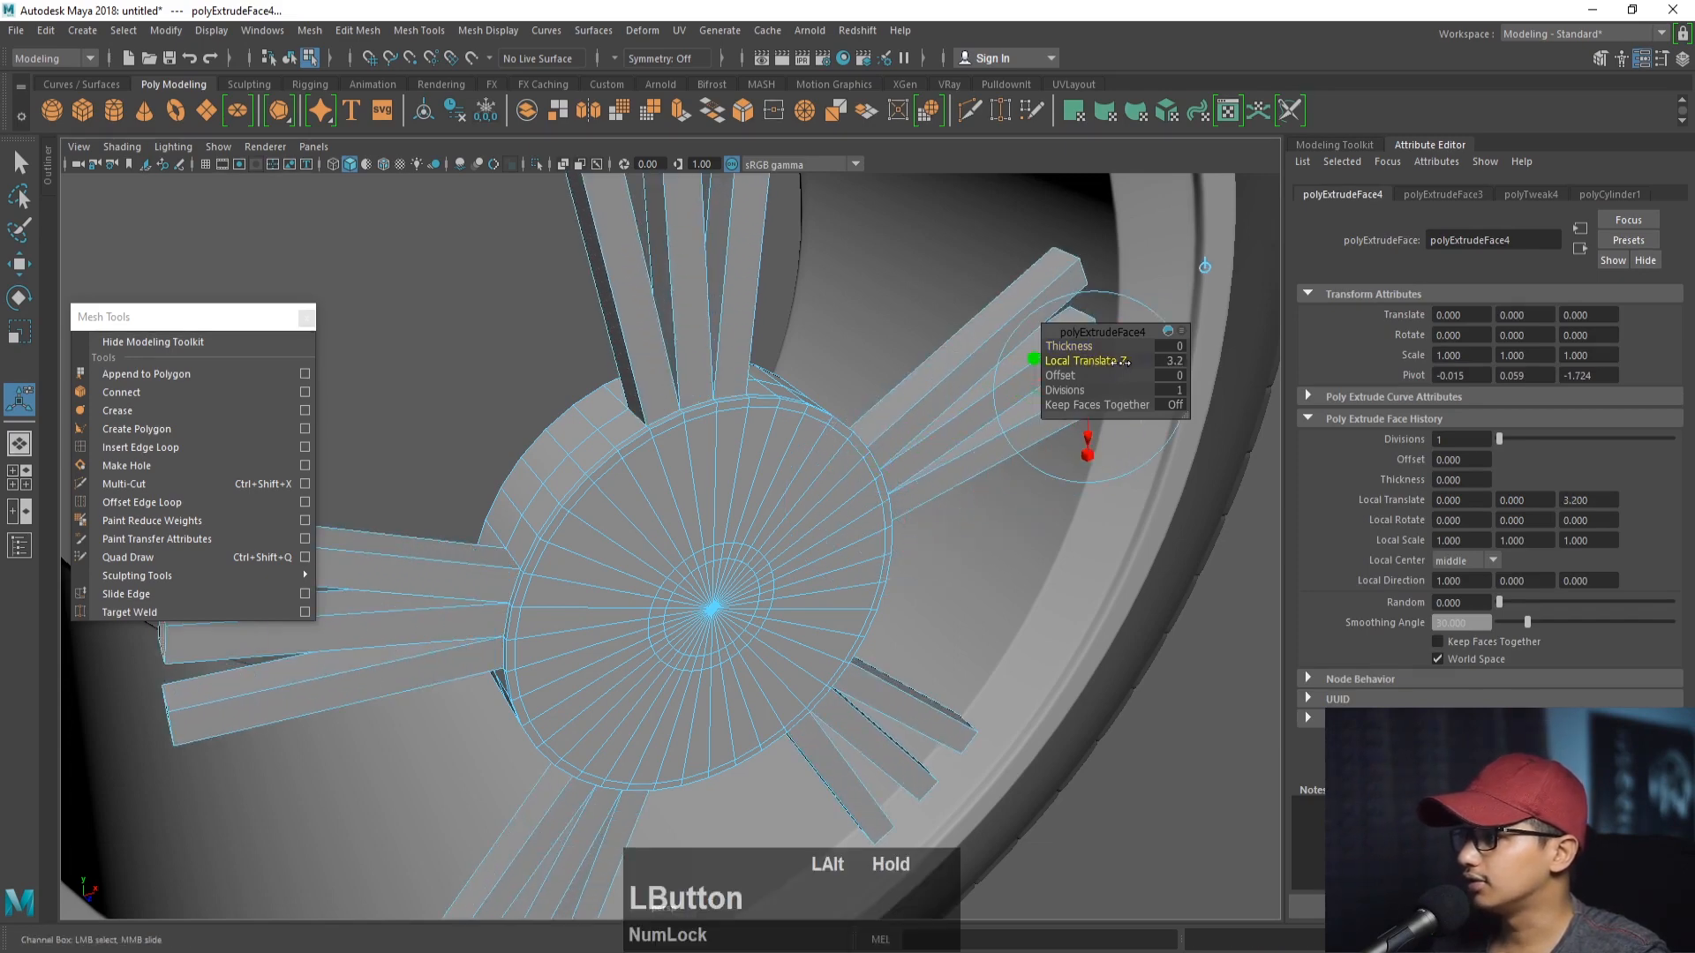
{"action": "left_click_drag", "start_coordinate": [813, 496], "coordinate": [799, 438], "text": "alt"}
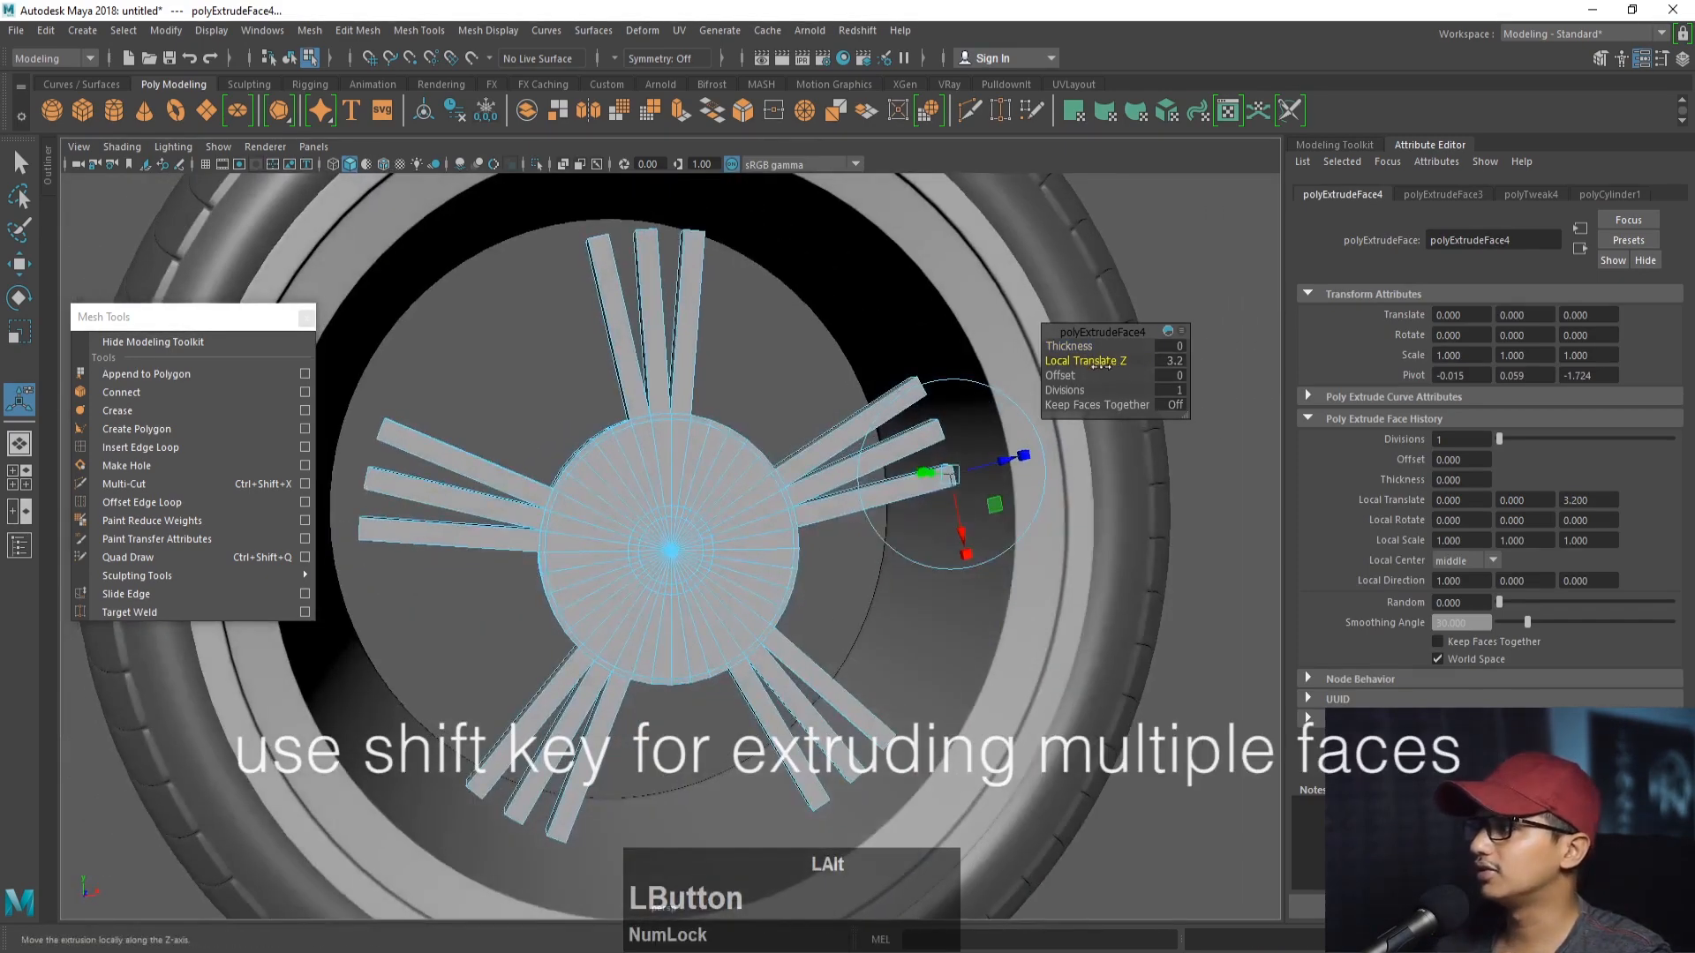
{"action": "left_click_drag", "start_coordinate": [1101, 362], "coordinate": [1130, 362]}
{"action": "right_click_drag", "start_coordinate": [1130, 363], "coordinate": [637, 422], "text": "alt"}
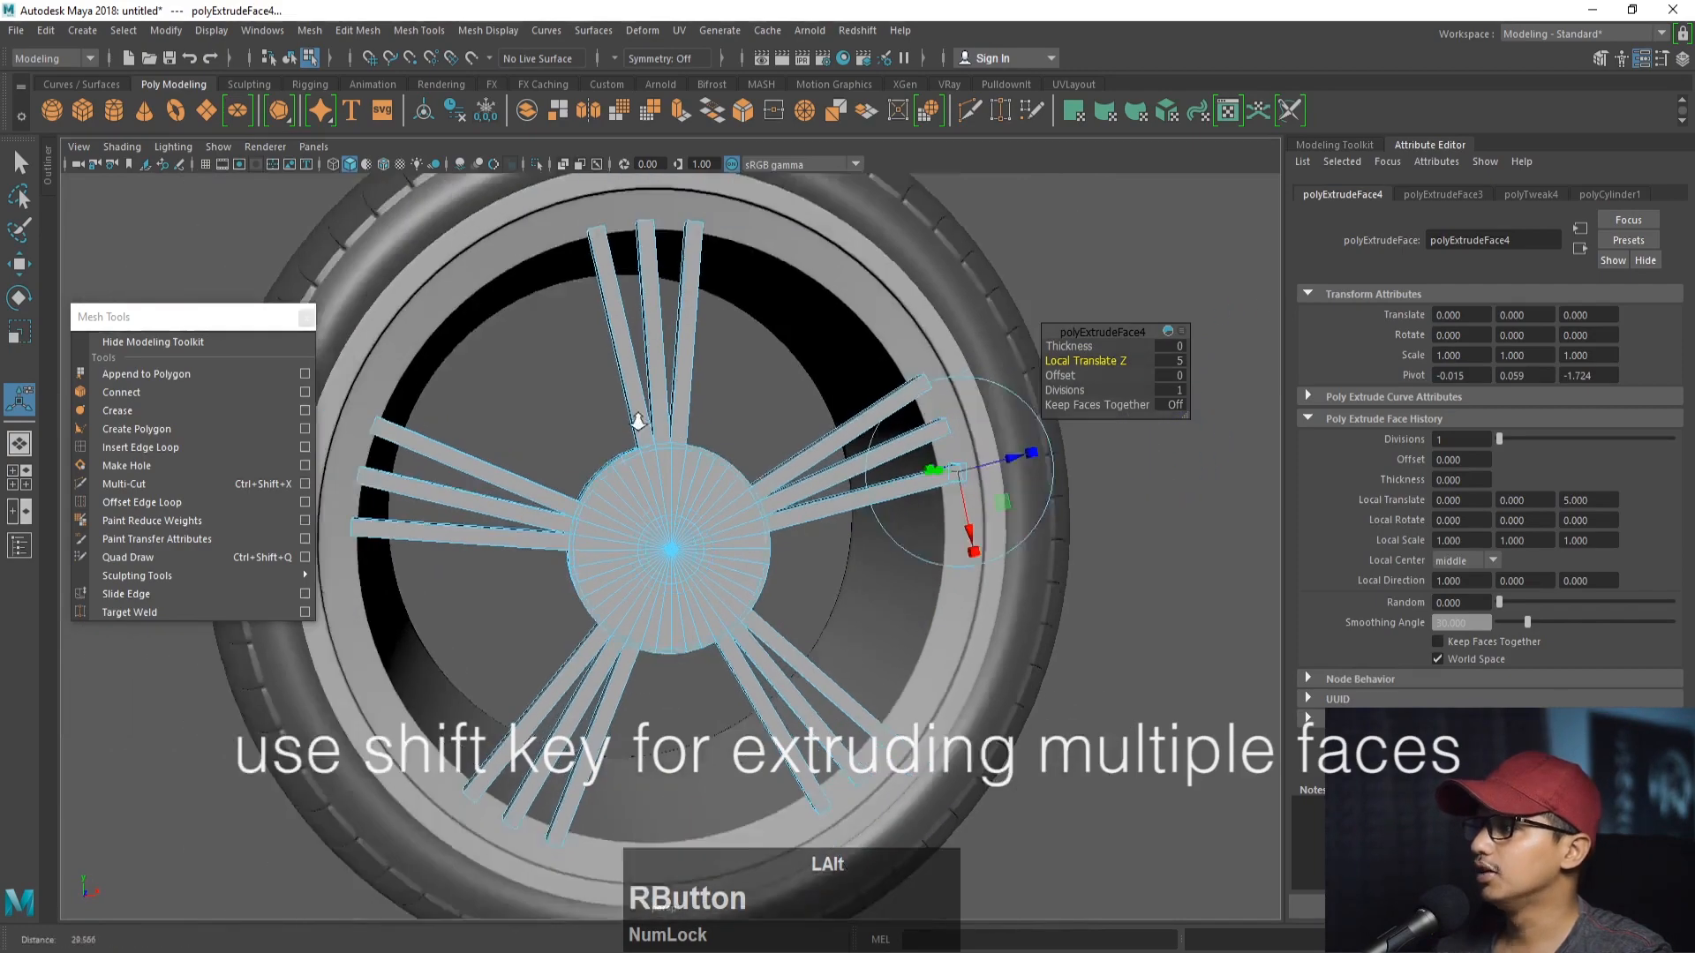
{"action": "left_click_drag", "start_coordinate": [638, 422], "coordinate": [964, 360], "text": "alt"}
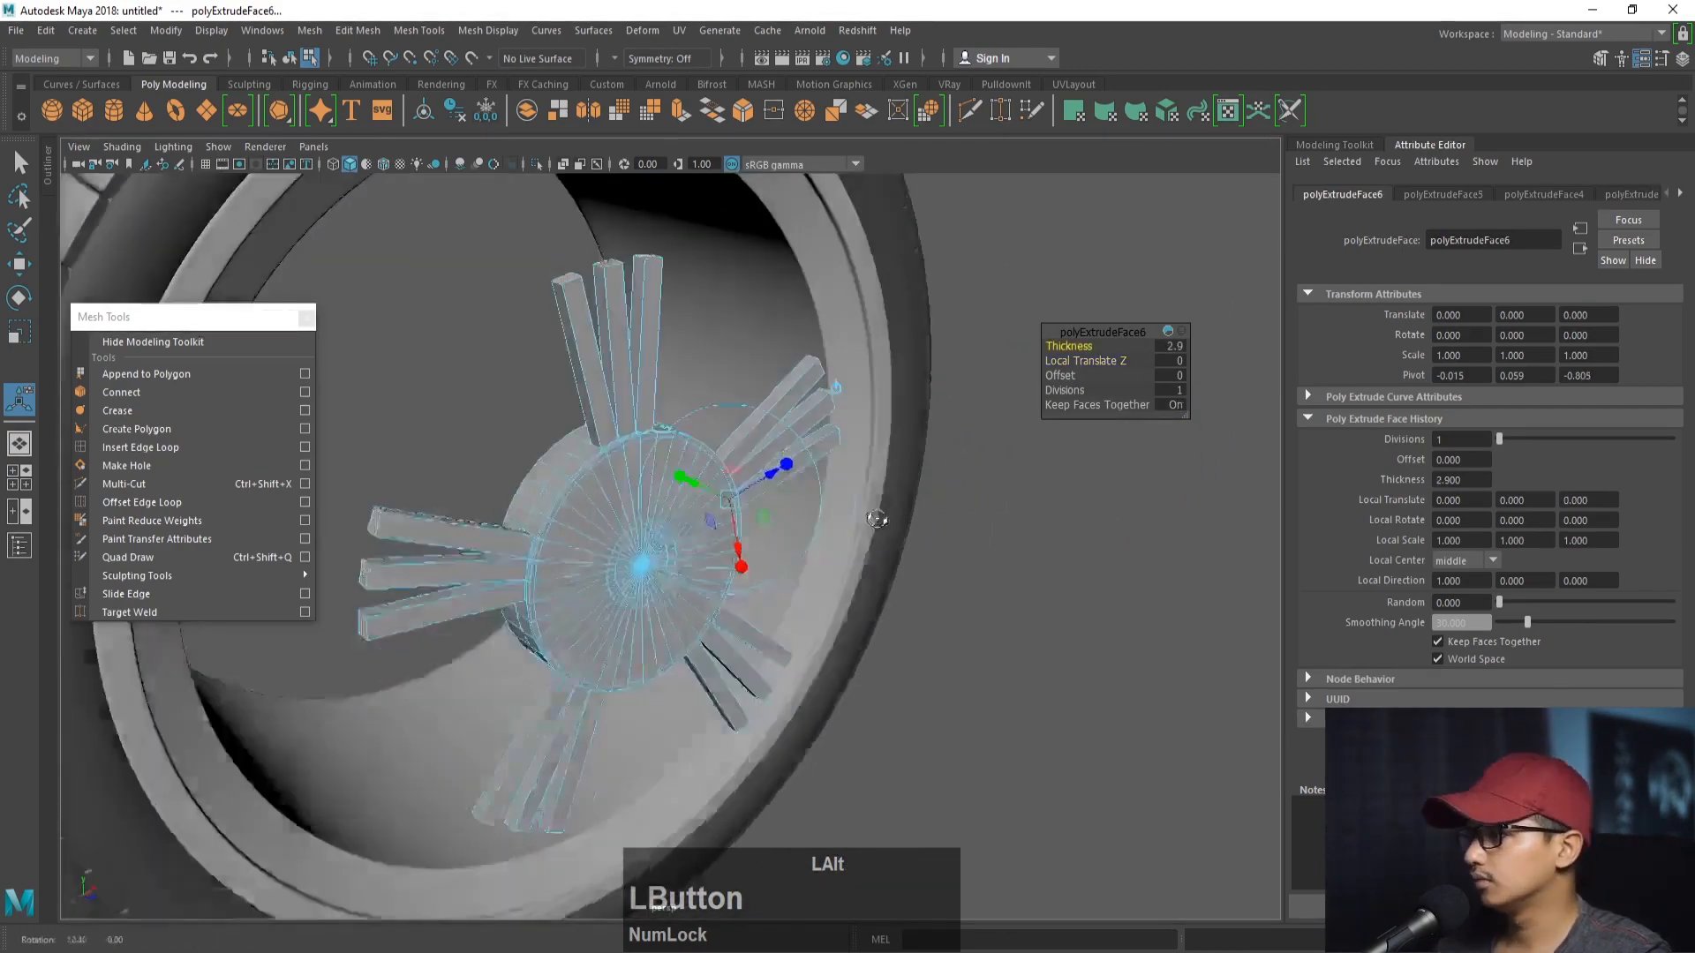
- Set the current spoke extrusion's local translate Z to -0.2
{"action": "left_click_drag", "start_coordinate": [877, 519], "coordinate": [905, 519], "text": "alt"}
{"action": "middle_click_drag", "start_coordinate": [905, 519], "coordinate": [953, 518], "text": "alt"}
{"action": "right_click_drag", "start_coordinate": [954, 519], "coordinate": [984, 565], "text": "alt"}
{"action": "left_click_drag", "start_coordinate": [984, 565], "coordinate": [995, 586], "text": "alt"}
{"action": "middle_click_drag", "start_coordinate": [995, 586], "coordinate": [1044, 590], "text": "alt"}
{"action": "left_click_drag", "start_coordinate": [1044, 590], "coordinate": [1096, 574], "text": "alt"}
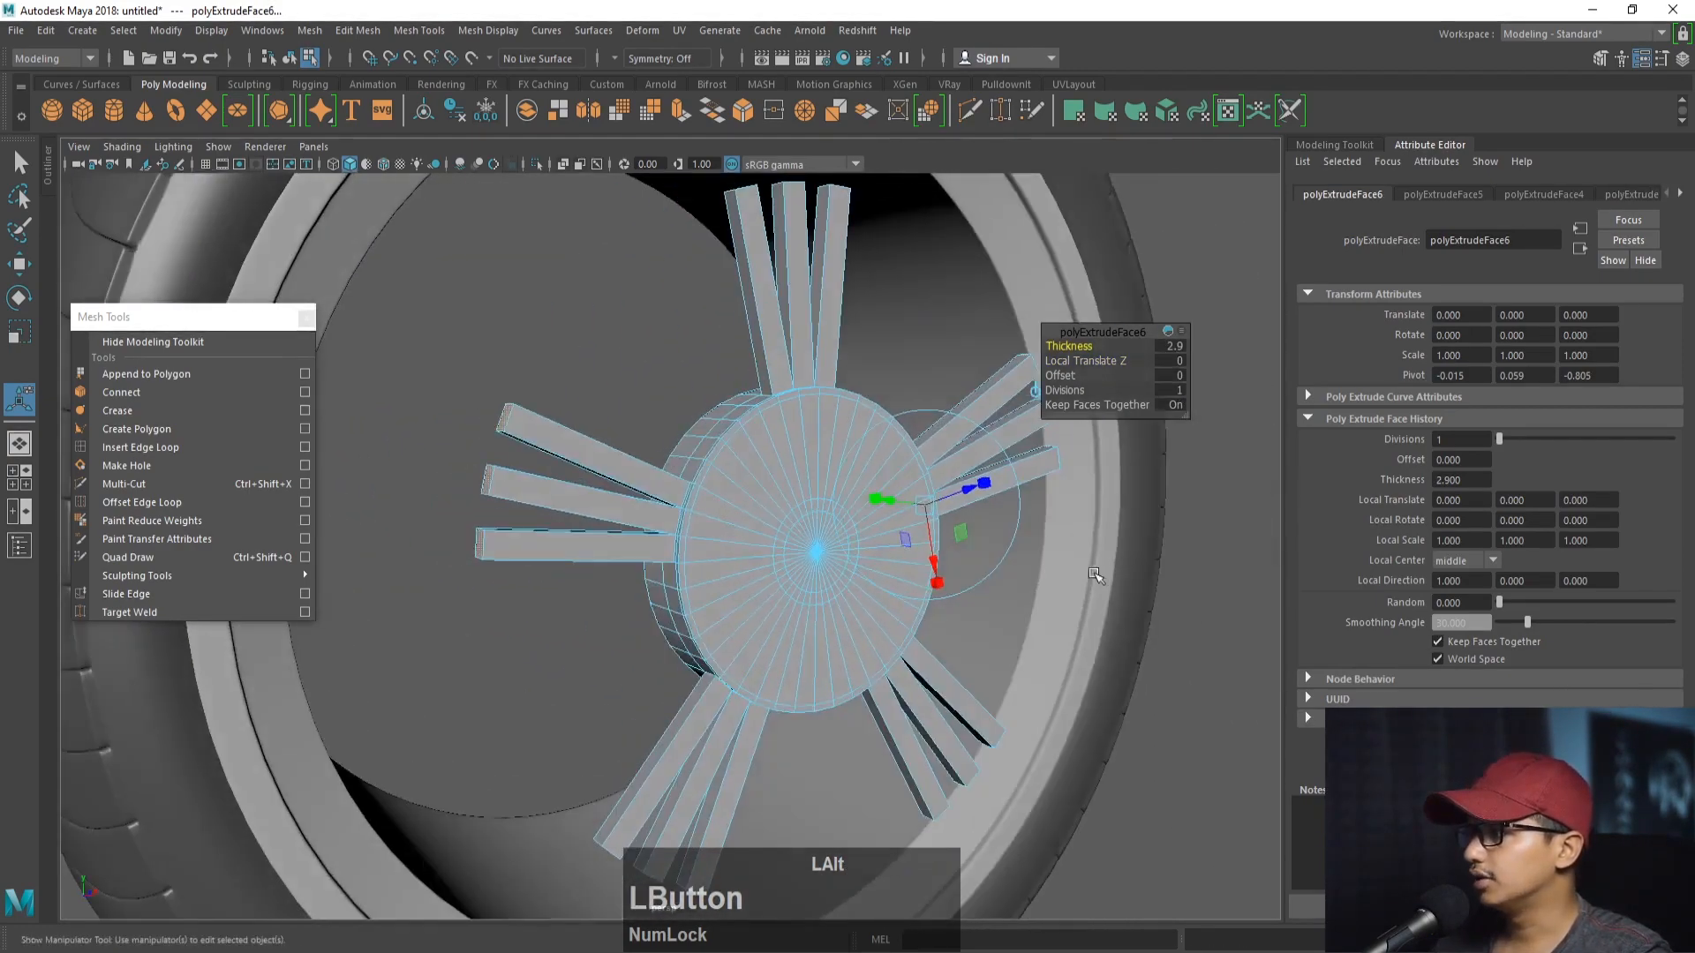
{"action": "right_click_drag", "start_coordinate": [1042, 412], "coordinate": [976, 495], "text": "alt"}
{"action": "mouse_move", "coordinate": [976, 495]}
{"action": "left_mouse_down", "text": "alt"}
{"action": "mouse_move", "coordinate": [935, 500]}
{"action": "mouse_move", "coordinate": [954, 491]}
{"action": "left_mouse_up", "text": "alt"}
{"action": "left_click_drag", "start_coordinate": [1093, 360], "coordinate": [1092, 352]}
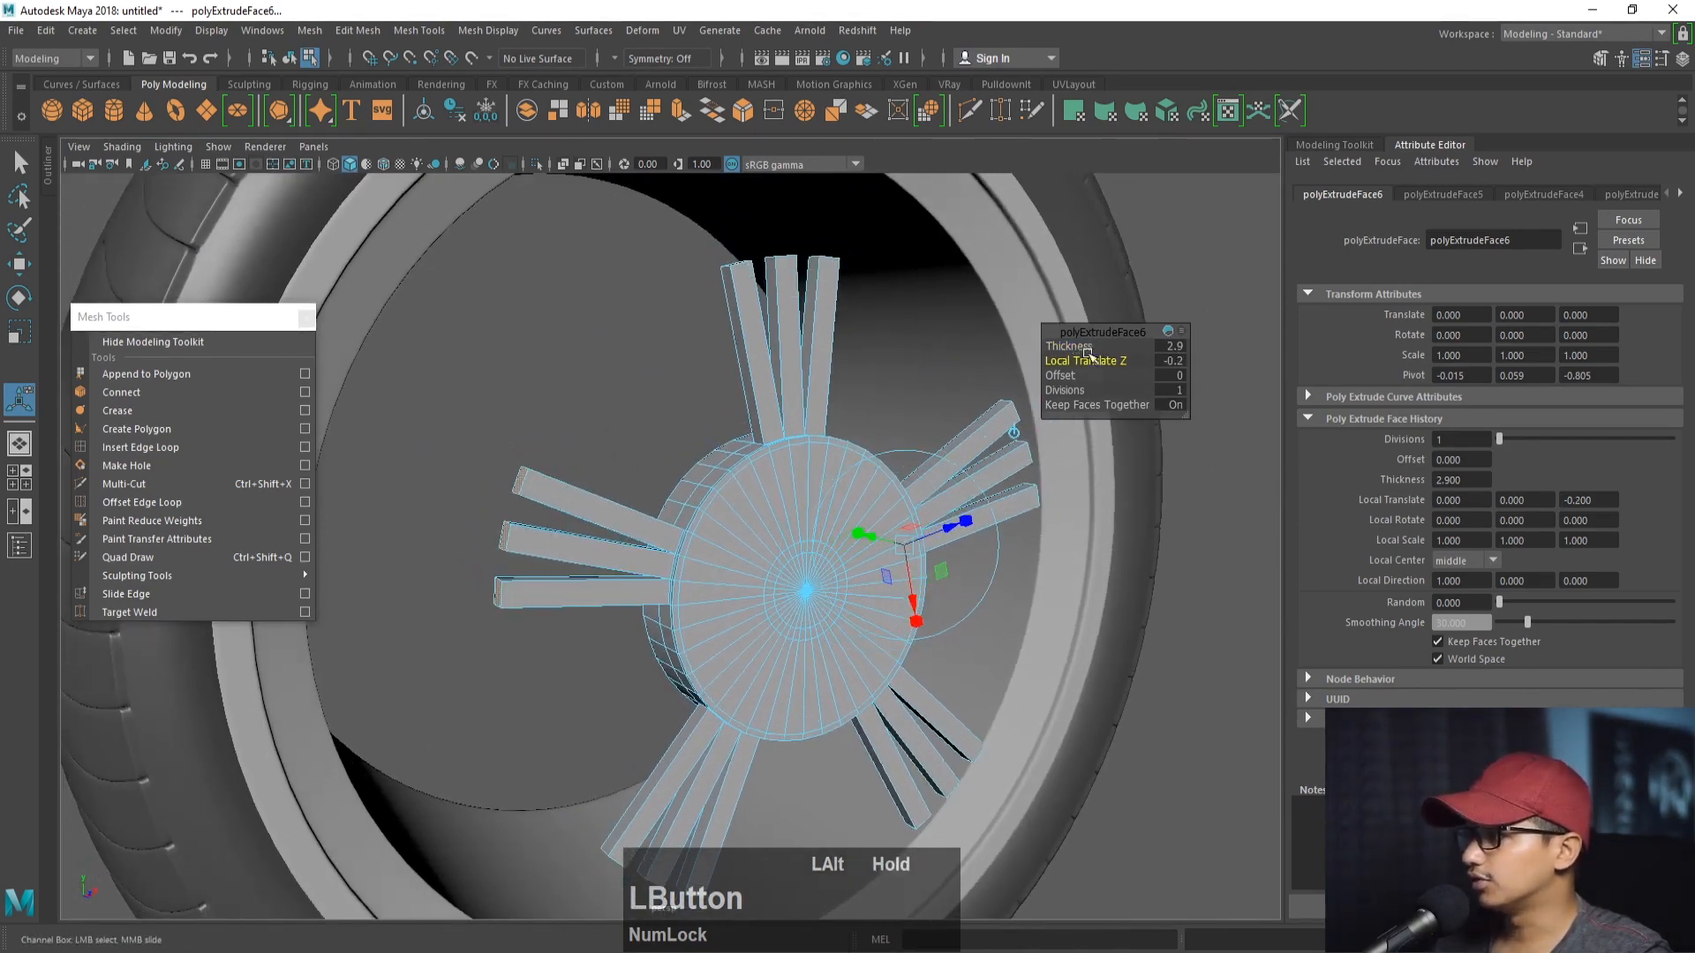
- Set the current spoke extrusion to 4 divisions
{"action": "mouse_move", "coordinate": [918, 519]}
{"action": "left_mouse_down", "text": "alt"}
{"action": "mouse_move", "coordinate": [836, 511]}
{"action": "mouse_move", "coordinate": [980, 517]}
{"action": "mouse_move", "coordinate": [887, 515]}
{"action": "left_mouse_up", "text": "alt"}
{"action": "right_click_drag", "start_coordinate": [887, 515], "coordinate": [848, 499], "text": "alt"}
{"action": "middle_click_drag", "start_coordinate": [1037, 480], "coordinate": [1052, 521], "text": "alt"}
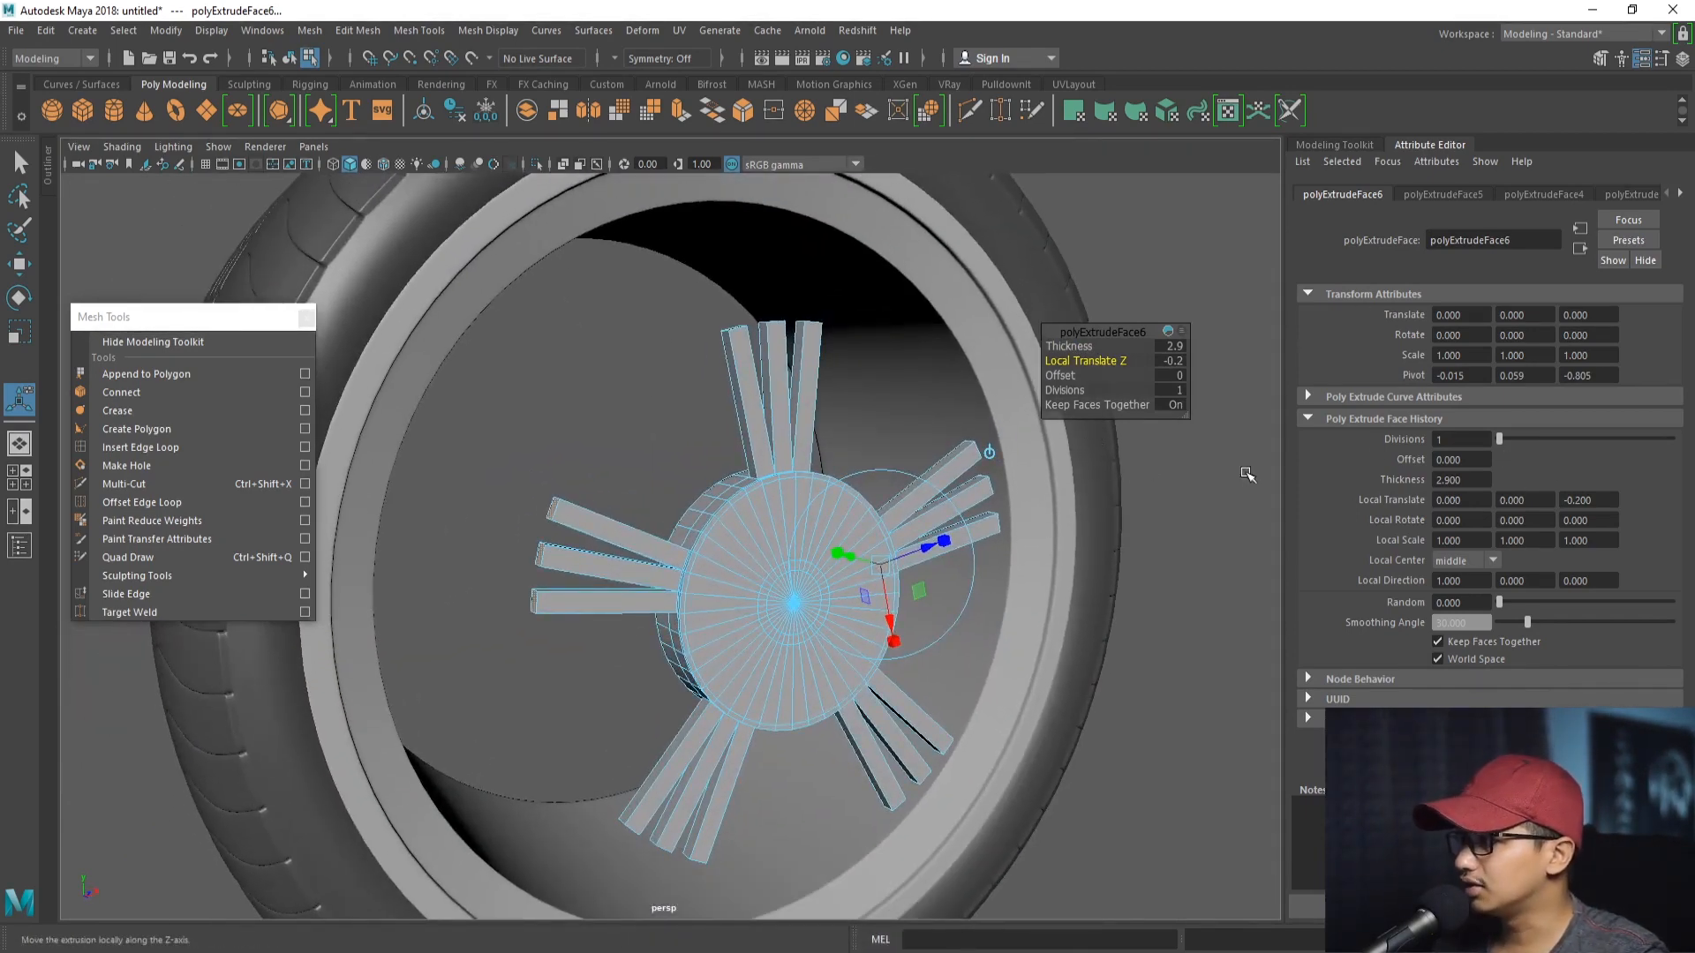
{"action": "left_click_drag", "start_coordinate": [1497, 440], "coordinate": [1504, 440]}
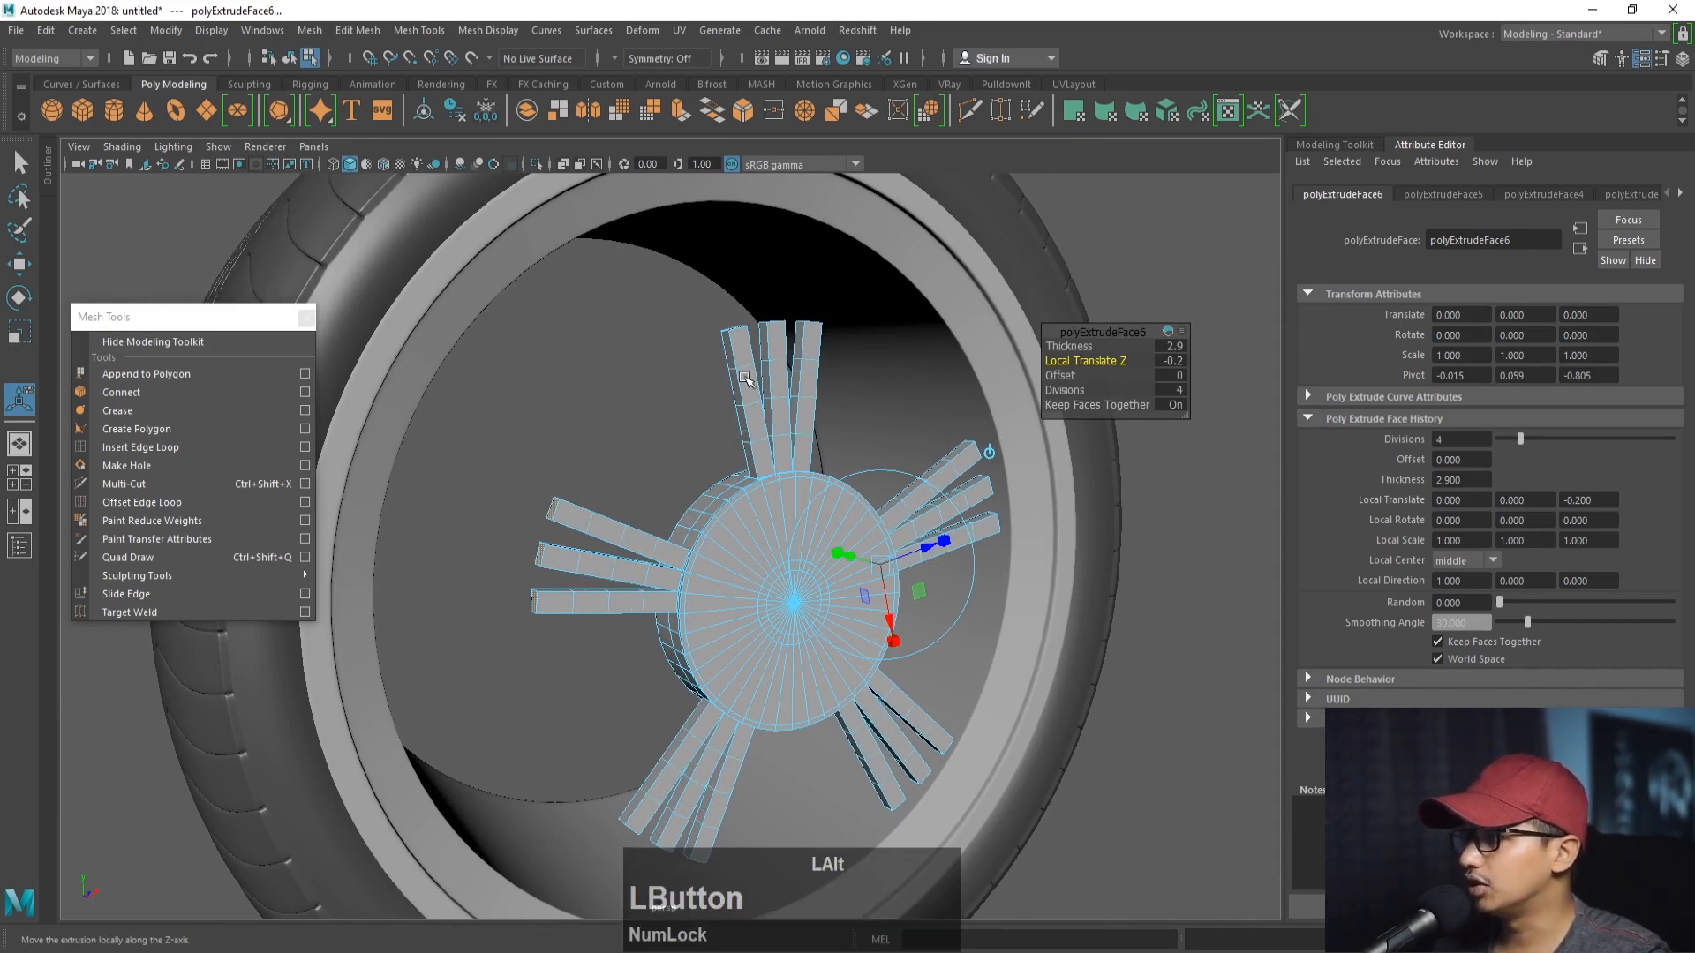
{"action": "left_click_drag", "start_coordinate": [804, 401], "coordinate": [821, 419], "text": "alt"}
{"action": "right_click_drag", "start_coordinate": [821, 419], "coordinate": [878, 494], "text": "alt"}
{"action": "middle_click_drag", "start_coordinate": [878, 495], "coordinate": [901, 534], "text": "alt"}
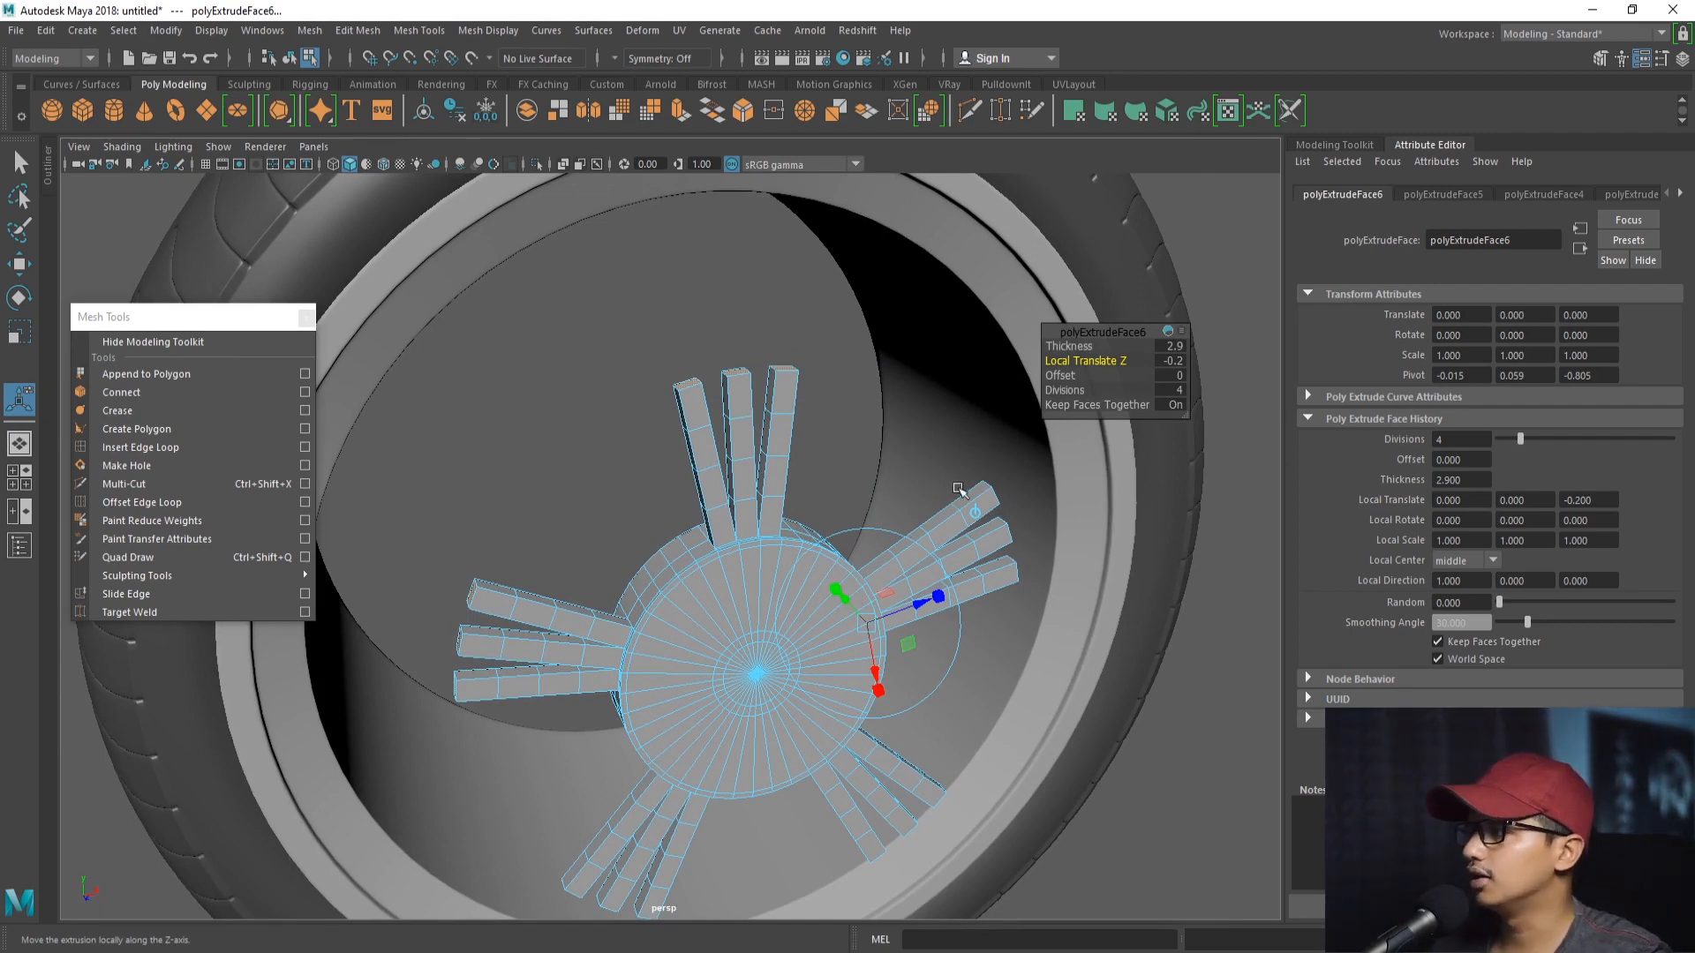
- Try an offset of 0.3 on the spoke extrusion
{"action": "left_click", "coordinate": [1080, 376]}
{"action": "left_click_drag", "start_coordinate": [1079, 376], "coordinate": [1077, 376], "text": "alt"}
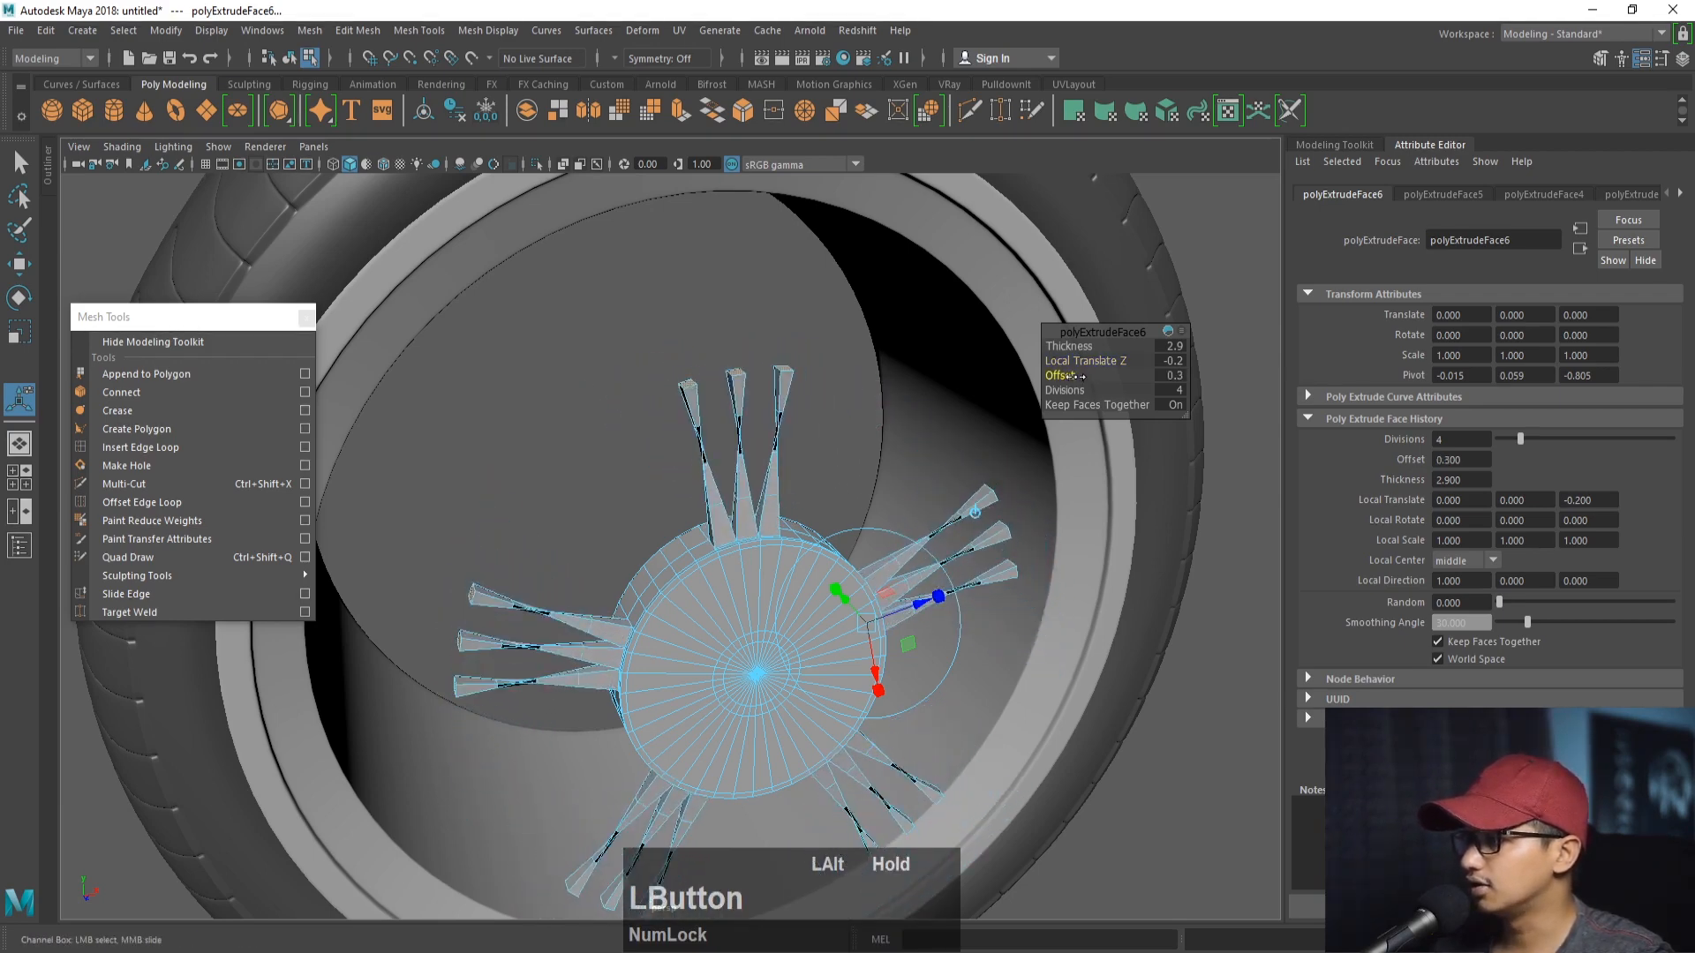
{"action": "left_click_drag", "start_coordinate": [946, 565], "coordinate": [882, 546], "text": "alt"}
{"action": "key", "text": "ctrl+z"}
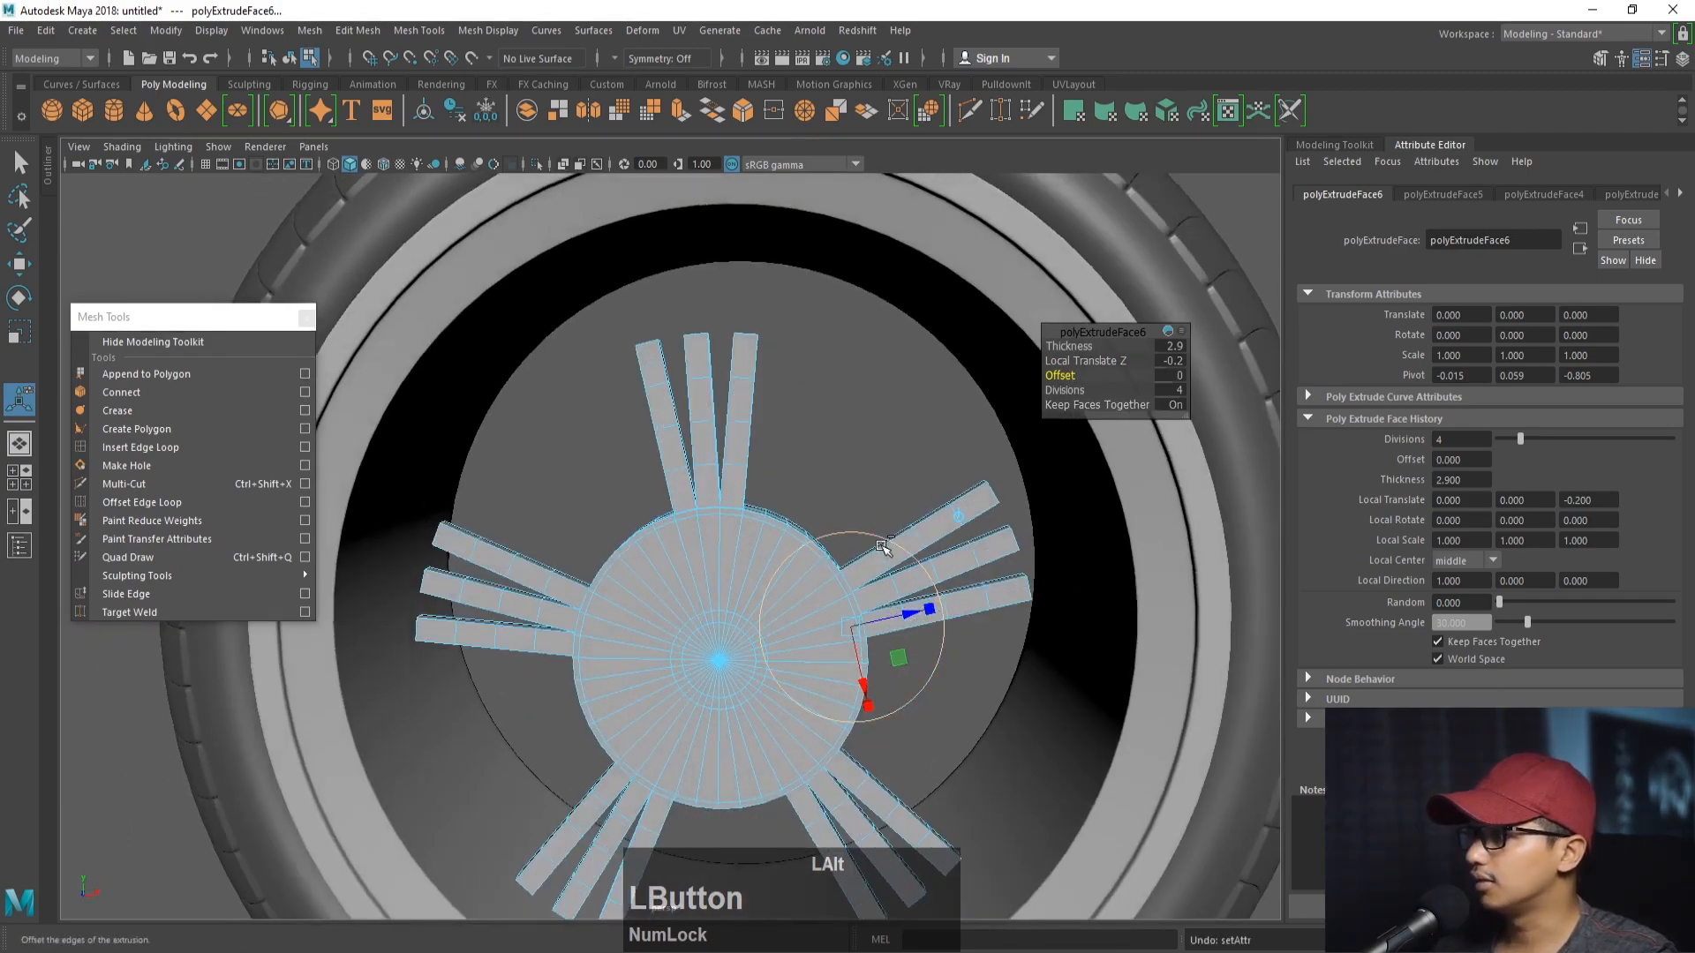
- Extrude the spokes' end faces outward again with a local translate Z of 3.711
{"action": "left_click_drag", "start_coordinate": [874, 488], "coordinate": [893, 499], "text": "alt"}
{"action": "right_click_drag", "start_coordinate": [893, 499], "coordinate": [971, 521], "text": "alt"}
{"action": "left_click_drag", "start_coordinate": [971, 521], "coordinate": [1088, 558], "text": "alt"}
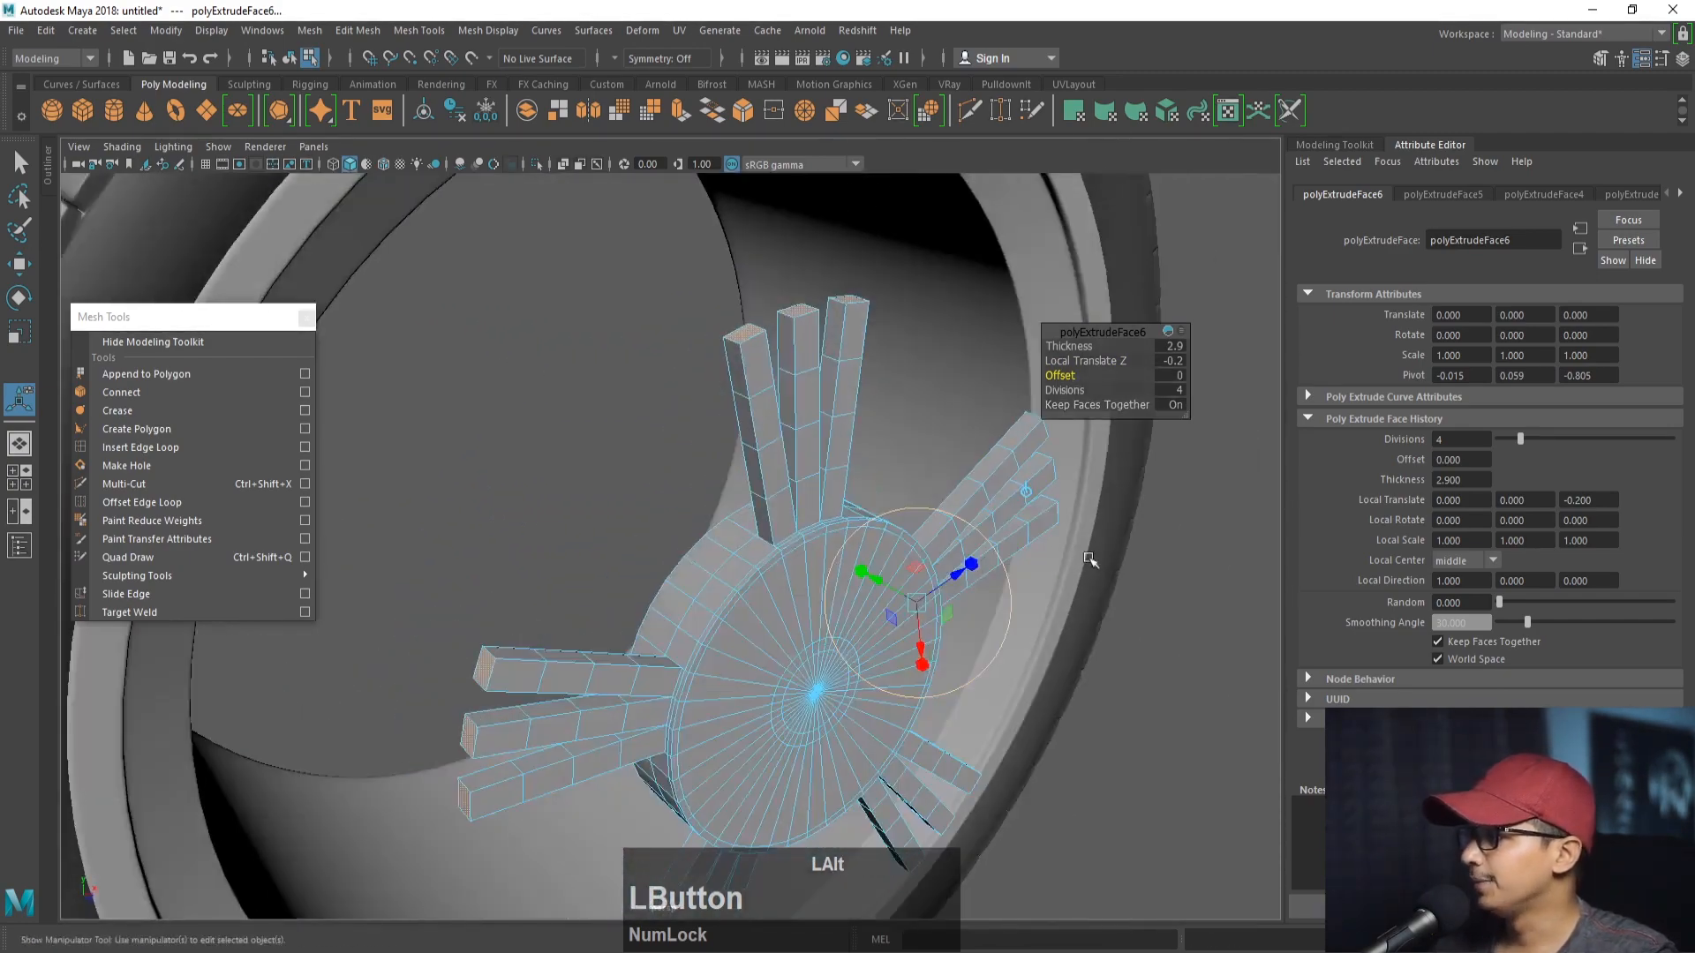
{"action": "key", "text": "ctrl+e"}
{"action": "right_click_drag", "start_coordinate": [1003, 518], "coordinate": [832, 498], "text": "alt"}
{"action": "left_click_drag", "start_coordinate": [832, 498], "coordinate": [870, 504], "text": "alt"}
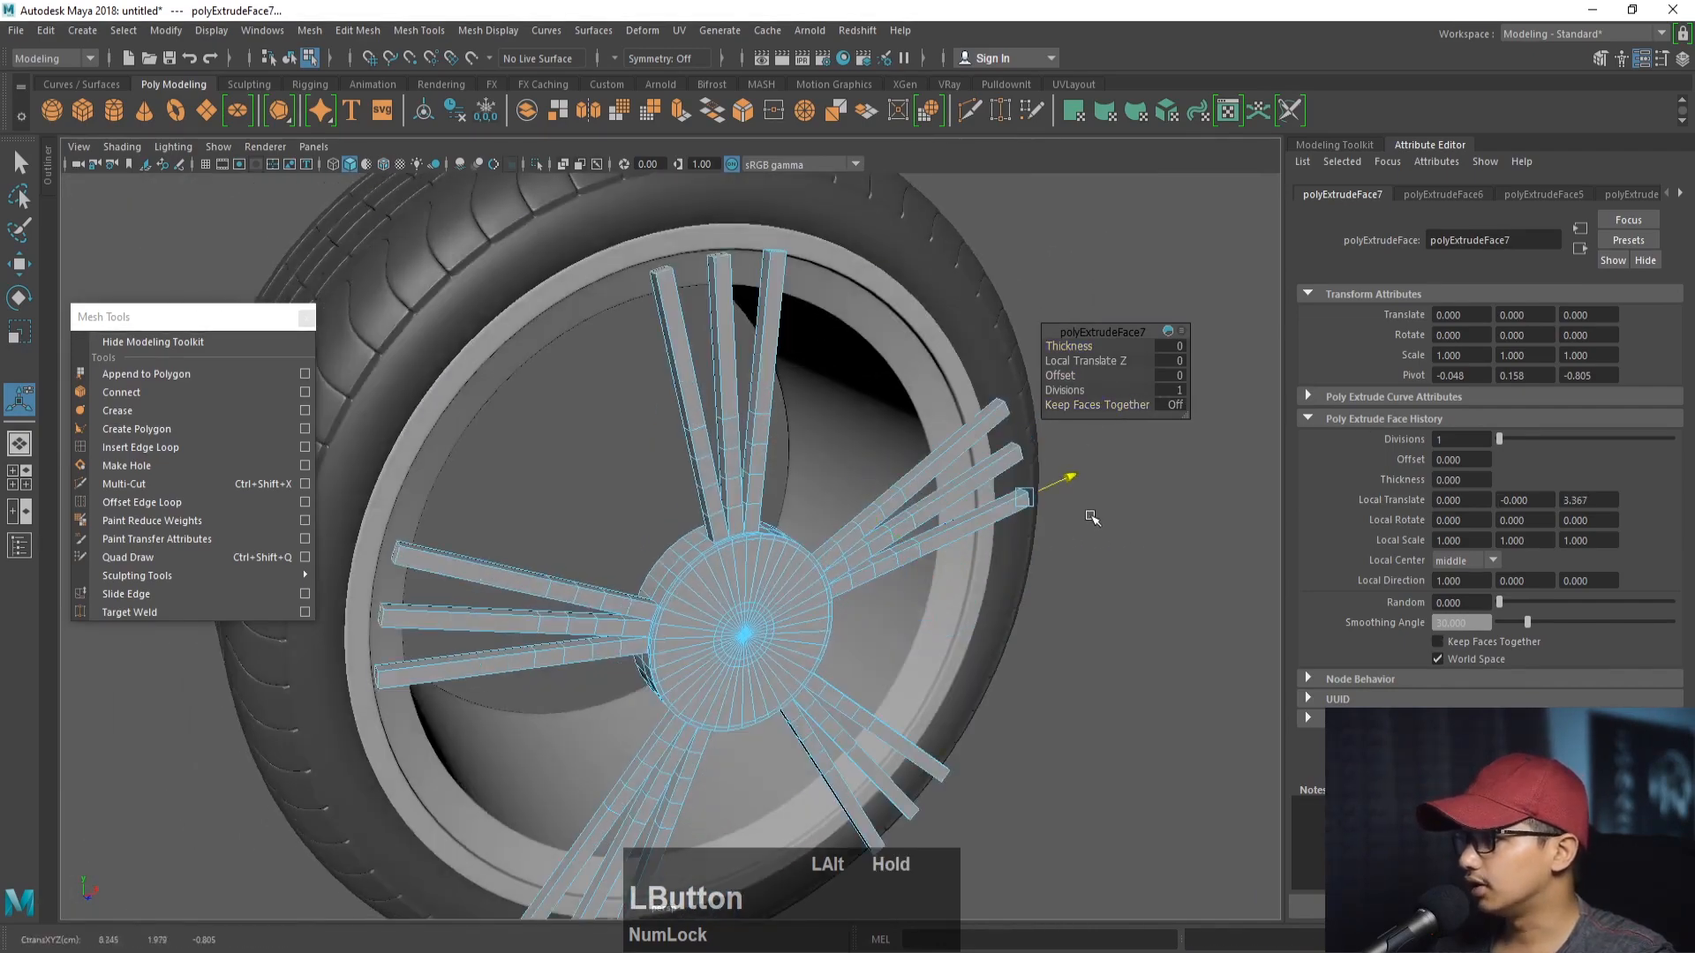
{"action": "left_click_drag", "start_coordinate": [1089, 515], "coordinate": [1098, 512]}
{"action": "right_click_drag", "start_coordinate": [1098, 512], "coordinate": [991, 495], "text": "alt"}
{"action": "left_click_drag", "start_coordinate": [980, 496], "coordinate": [664, 388], "text": "alt"}
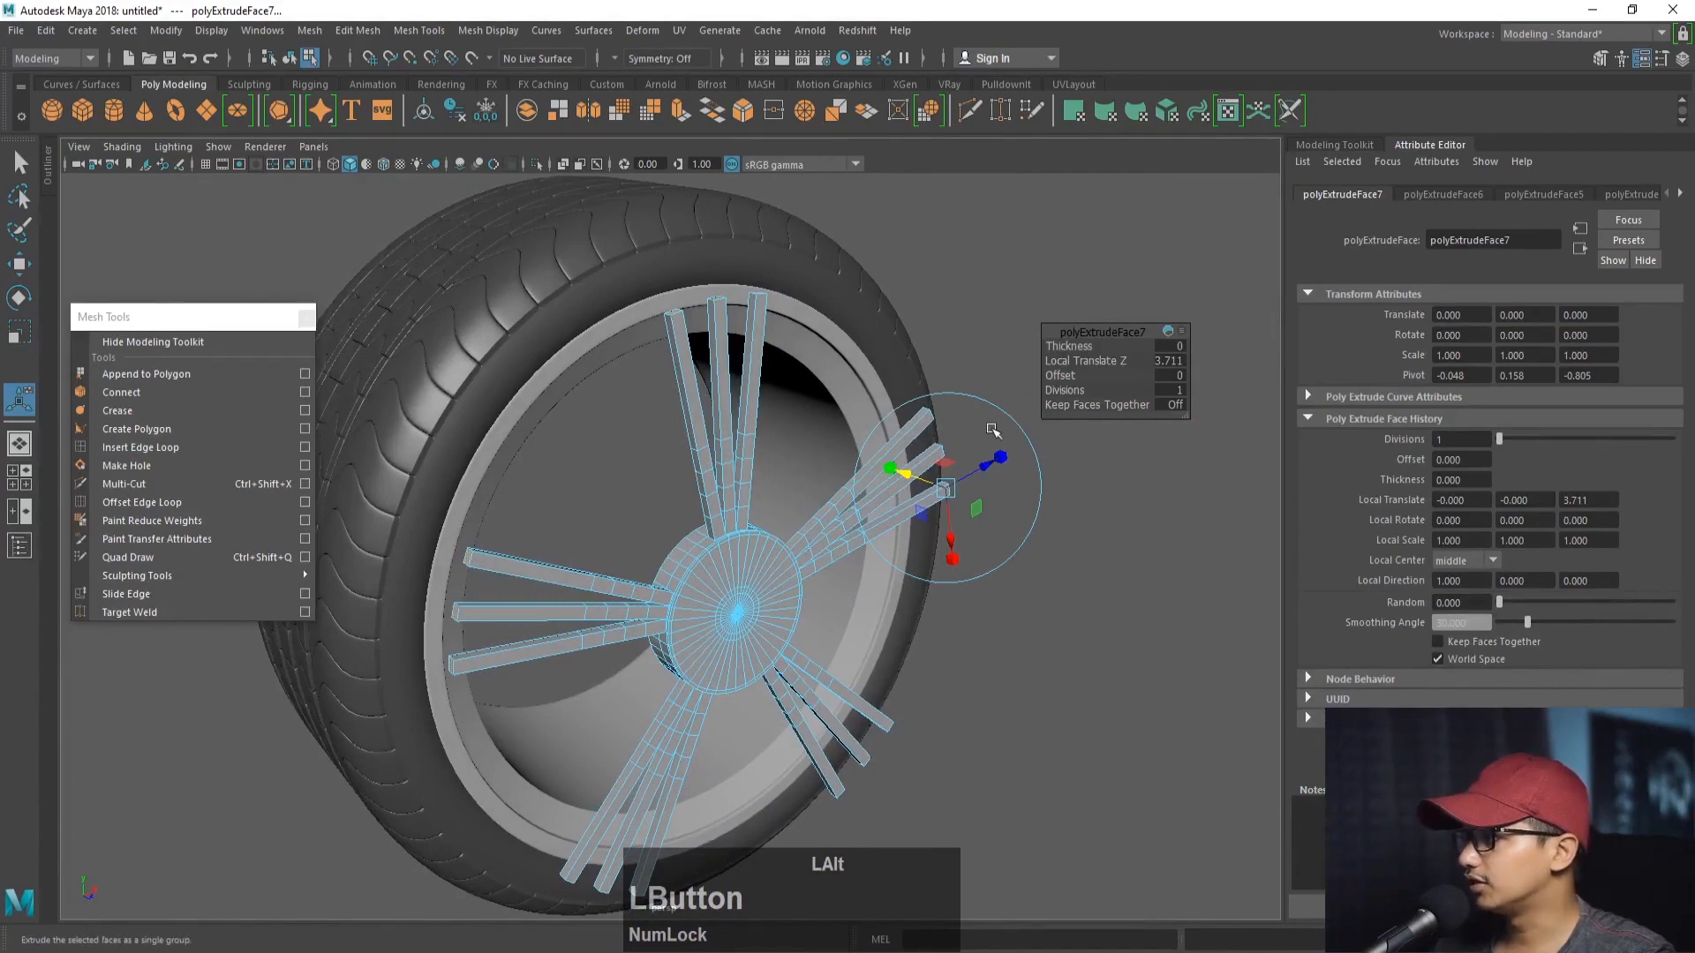
- Rotate the spokes' outer ends about the hub axis and move them along that axis to bend the outer segments
{"action": "key", "text": "r"}
{"action": "key", "text": "e"}
{"action": "left_click_drag", "start_coordinate": [696, 546], "coordinate": [794, 539]}
{"action": "key", "text": "w"}
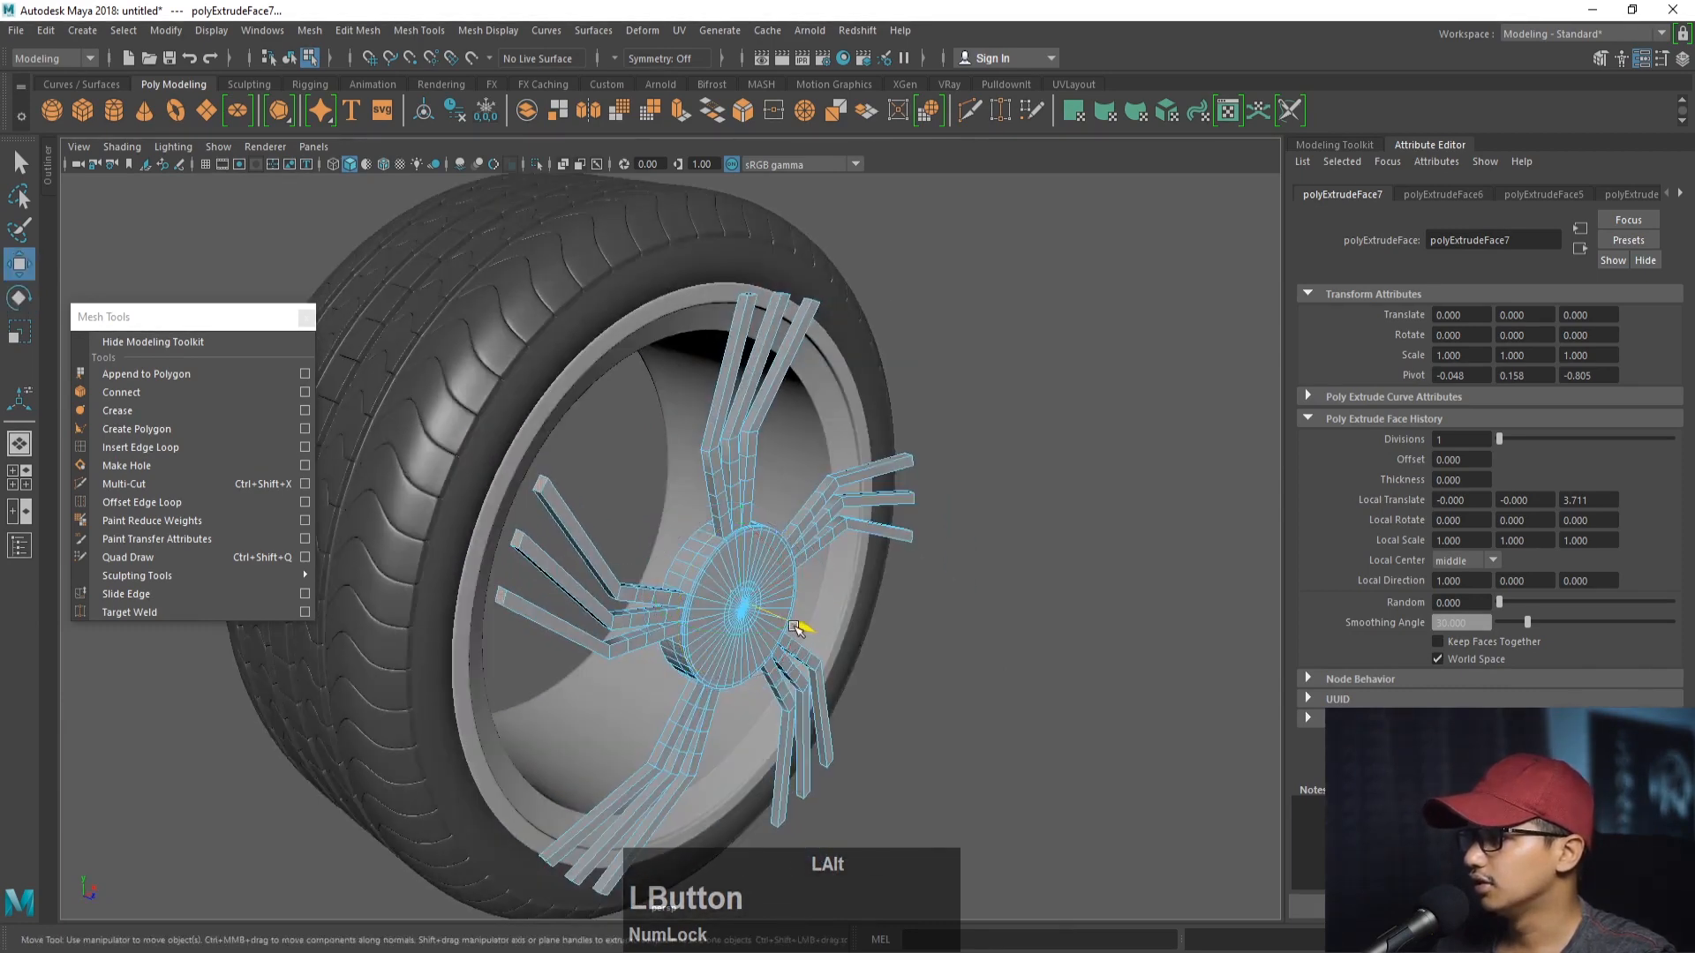
{"action": "left_click_drag", "start_coordinate": [795, 627], "coordinate": [748, 615], "text": "alt"}
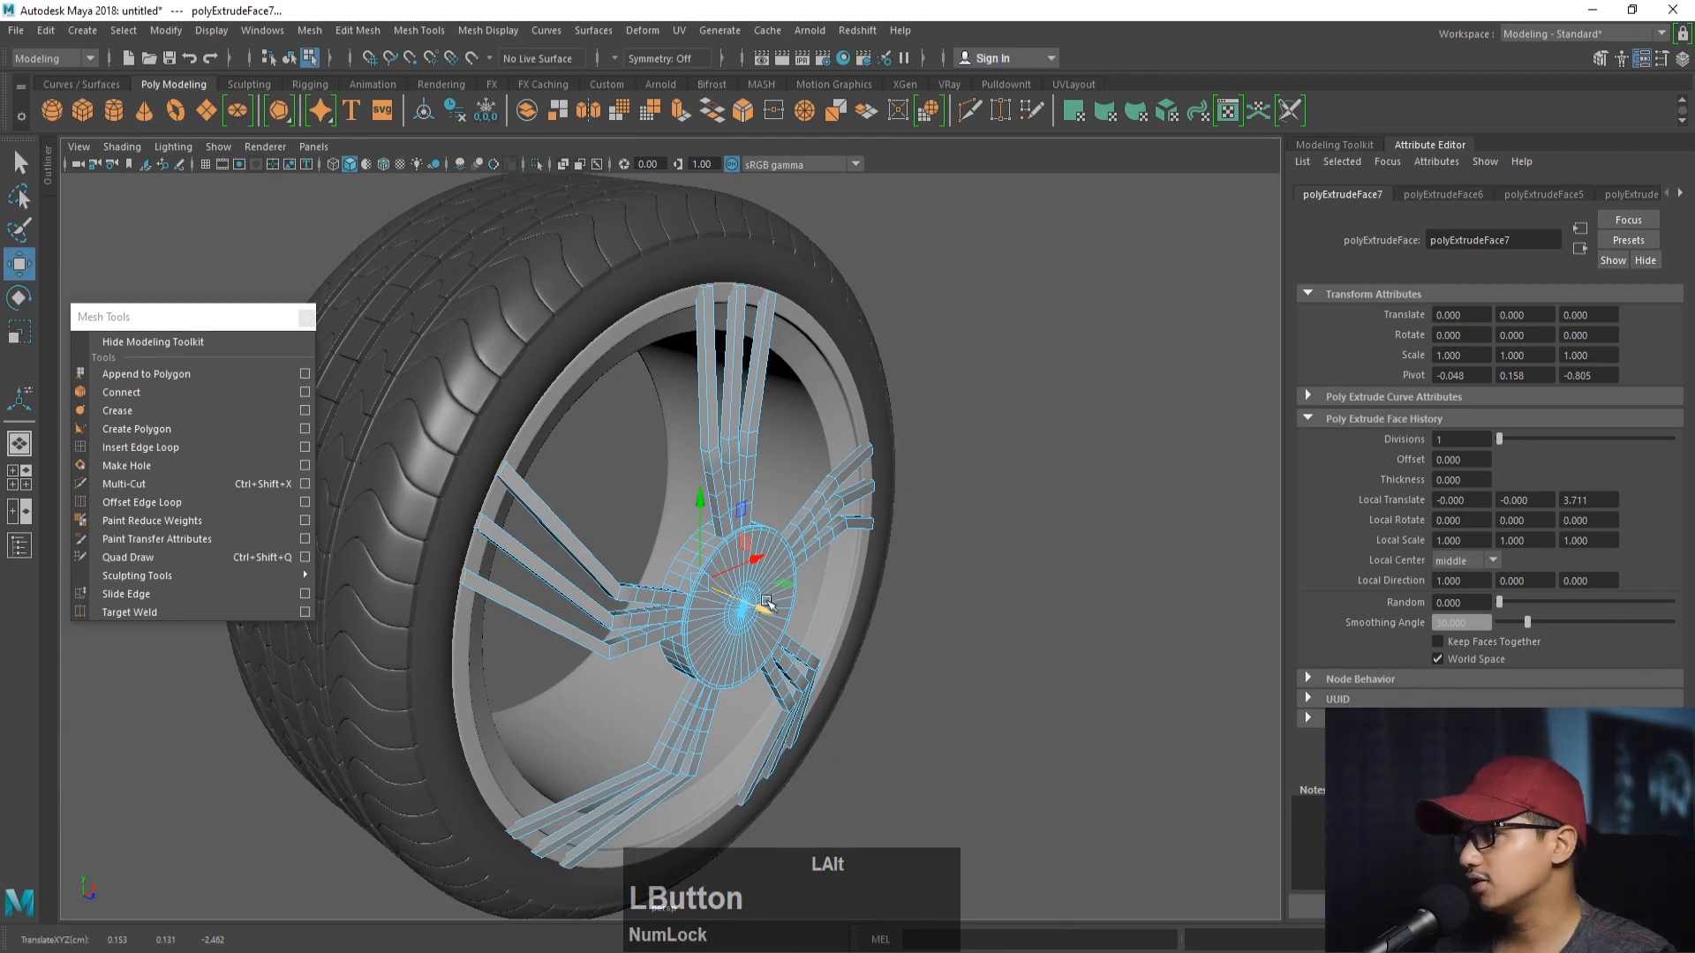
{"action": "left_click_drag", "start_coordinate": [766, 603], "coordinate": [827, 626]}
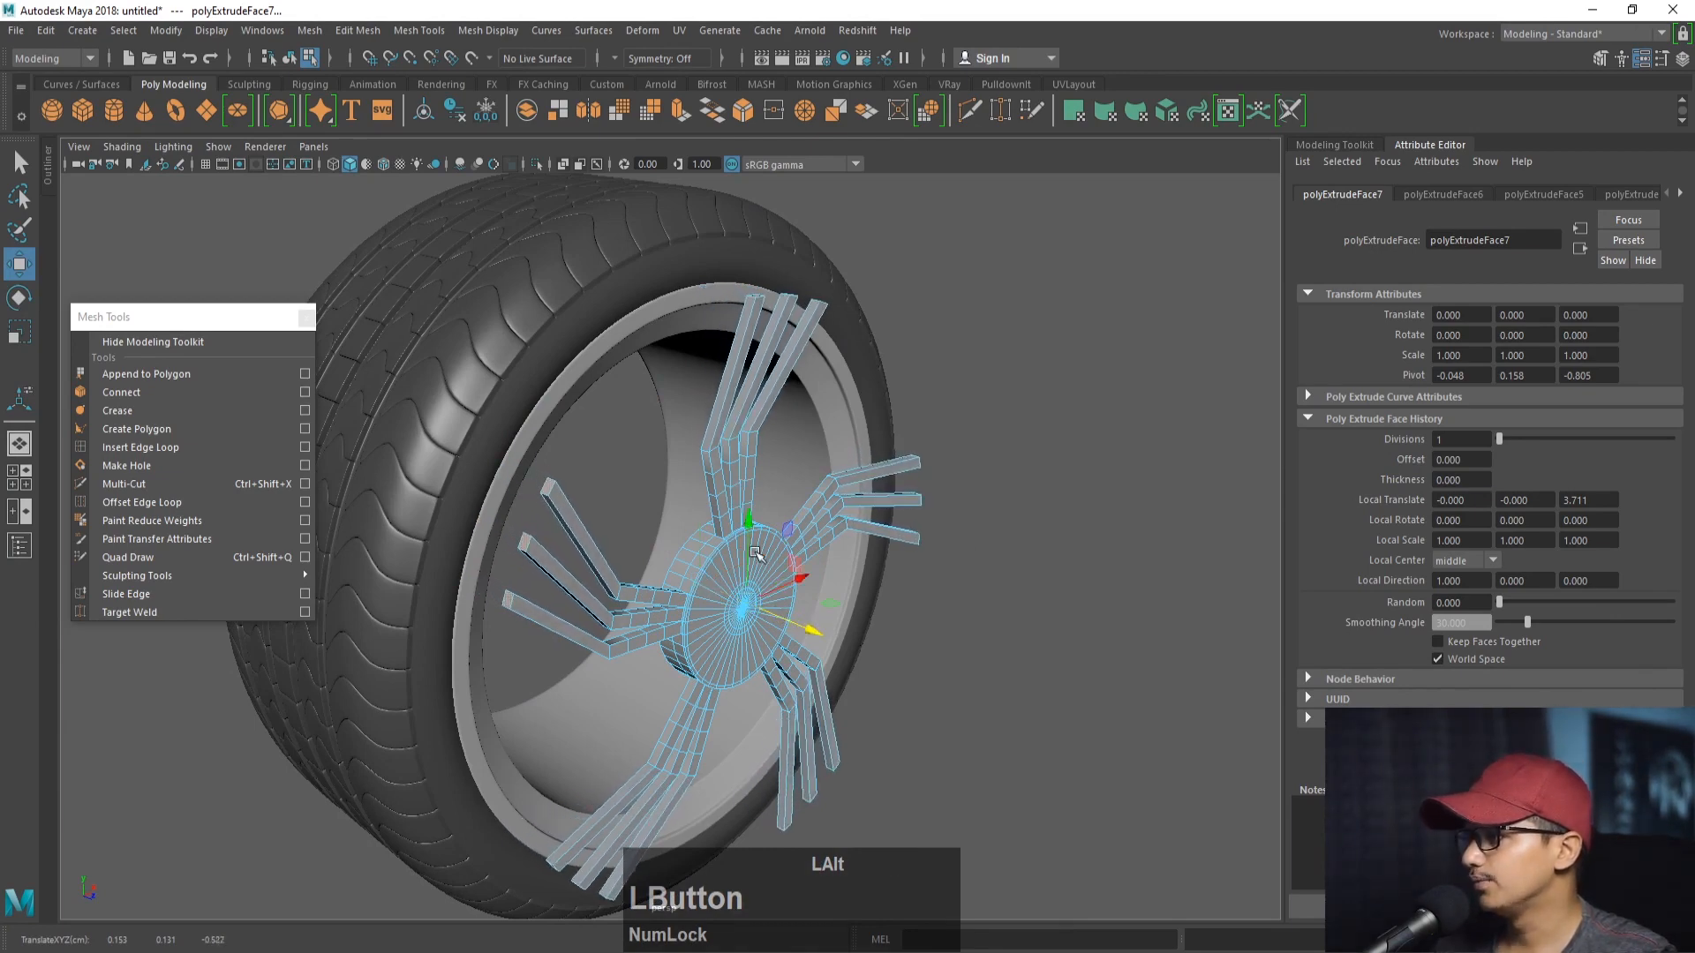
- Select the whole hub with its spokes and move it along its axis, deeper into the rim
{"action": "left_click_drag", "start_coordinate": [755, 553], "coordinate": [741, 487], "text": "alt"}
{"action": "right_click_drag", "start_coordinate": [742, 488], "coordinate": [791, 513]}
{"action": "left_click_drag", "start_coordinate": [752, 611], "coordinate": [855, 481], "text": "alt"}
{"action": "middle_click_drag", "start_coordinate": [855, 480], "coordinate": [828, 479], "text": "alt"}
{"action": "left_click", "coordinate": [775, 554]}
{"action": "right_click_drag", "start_coordinate": [775, 555], "coordinate": [817, 569], "text": "alt"}
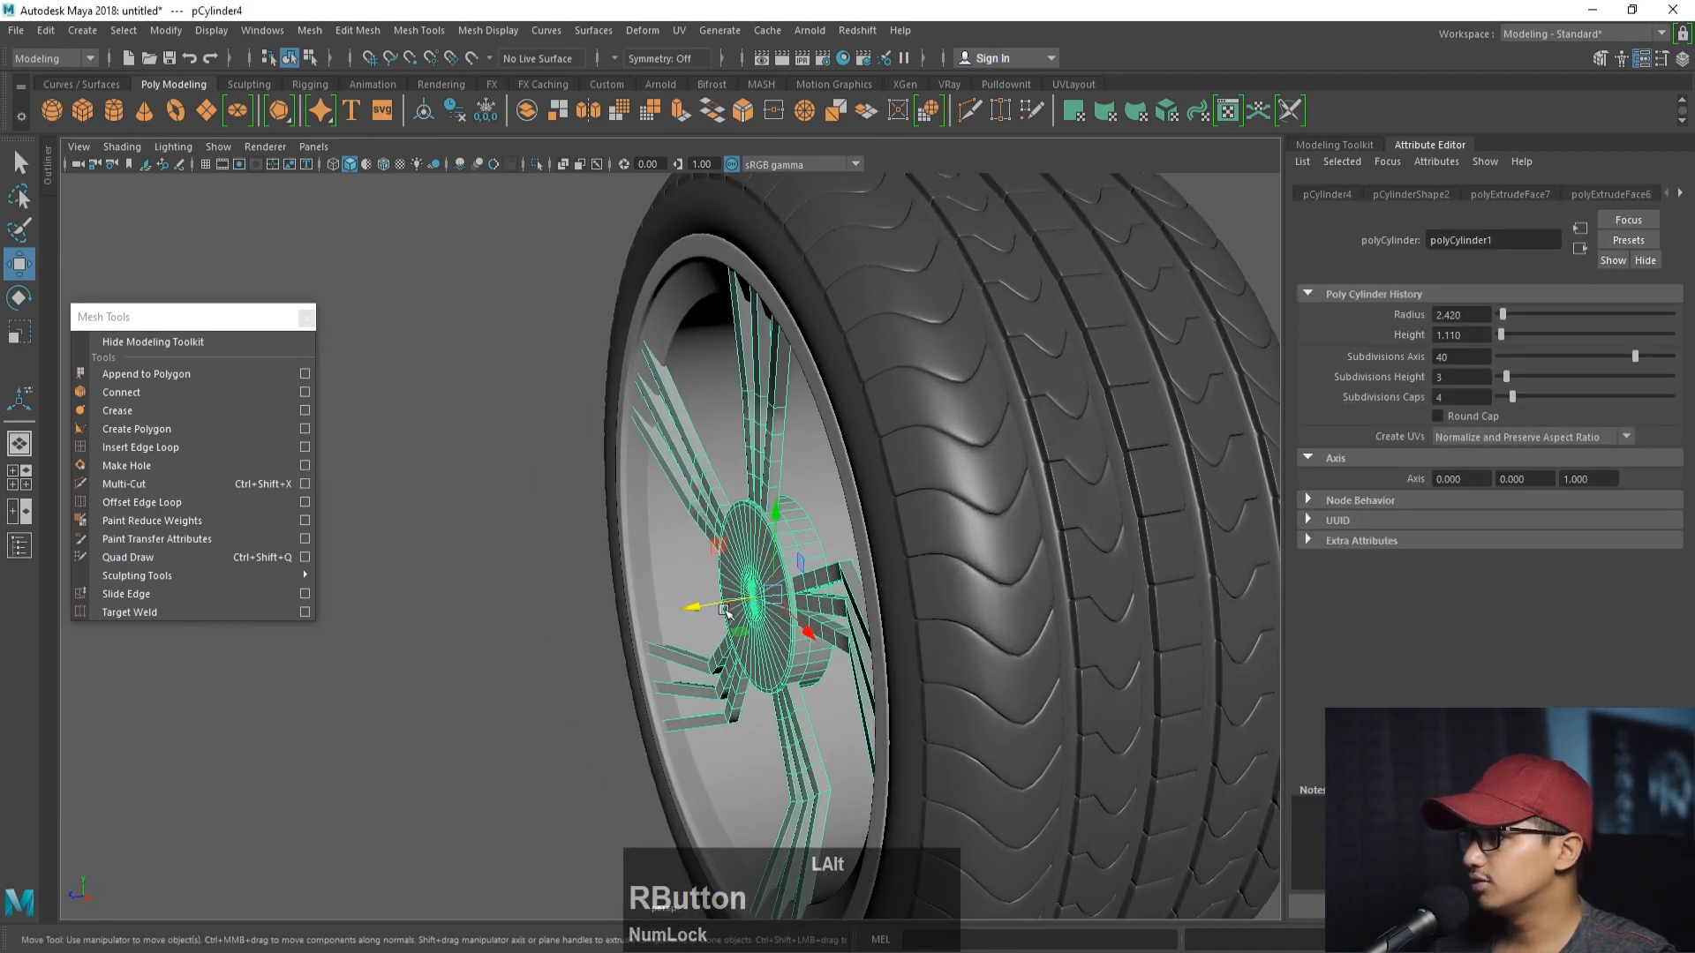
{"action": "left_click_drag", "start_coordinate": [719, 603], "coordinate": [881, 593]}
{"action": "right_click_drag", "start_coordinate": [881, 593], "coordinate": [770, 556], "text": "alt"}
- Rescale the hub and spokes as one object within the rim
{"action": "key", "text": "r"}
{"action": "left_click_drag", "start_coordinate": [700, 557], "coordinate": [957, 575]}
{"action": "left_click", "coordinate": [957, 575]}
{"action": "right_click_drag", "start_coordinate": [957, 575], "coordinate": [874, 551], "text": "alt"}
{"action": "left_click_drag", "start_coordinate": [874, 552], "coordinate": [779, 549], "text": "alt"}
{"action": "right_click_drag", "start_coordinate": [779, 549], "coordinate": [901, 639], "text": "alt"}
{"action": "left_click_drag", "start_coordinate": [900, 640], "coordinate": [752, 633], "text": "alt"}
{"action": "left_click", "coordinate": [755, 549]}
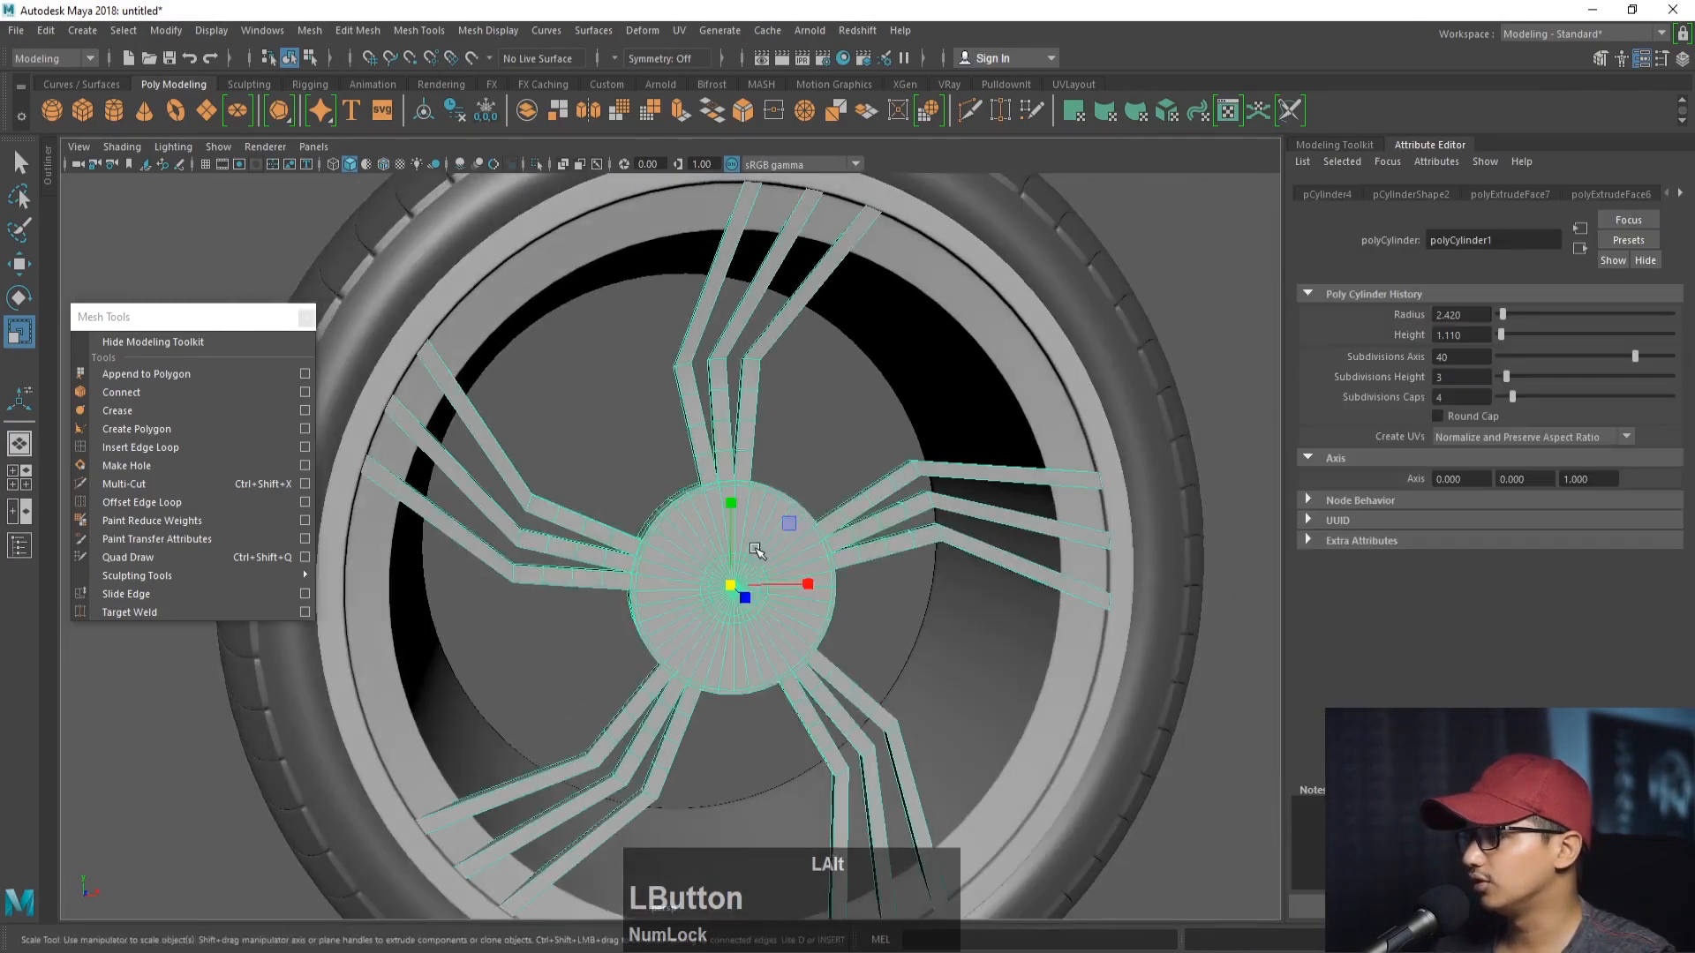
{"action": "middle_click_drag", "start_coordinate": [756, 551], "coordinate": [761, 555], "text": "alt"}
{"action": "right_click_drag", "start_coordinate": [761, 554], "coordinate": [991, 688], "text": "alt"}
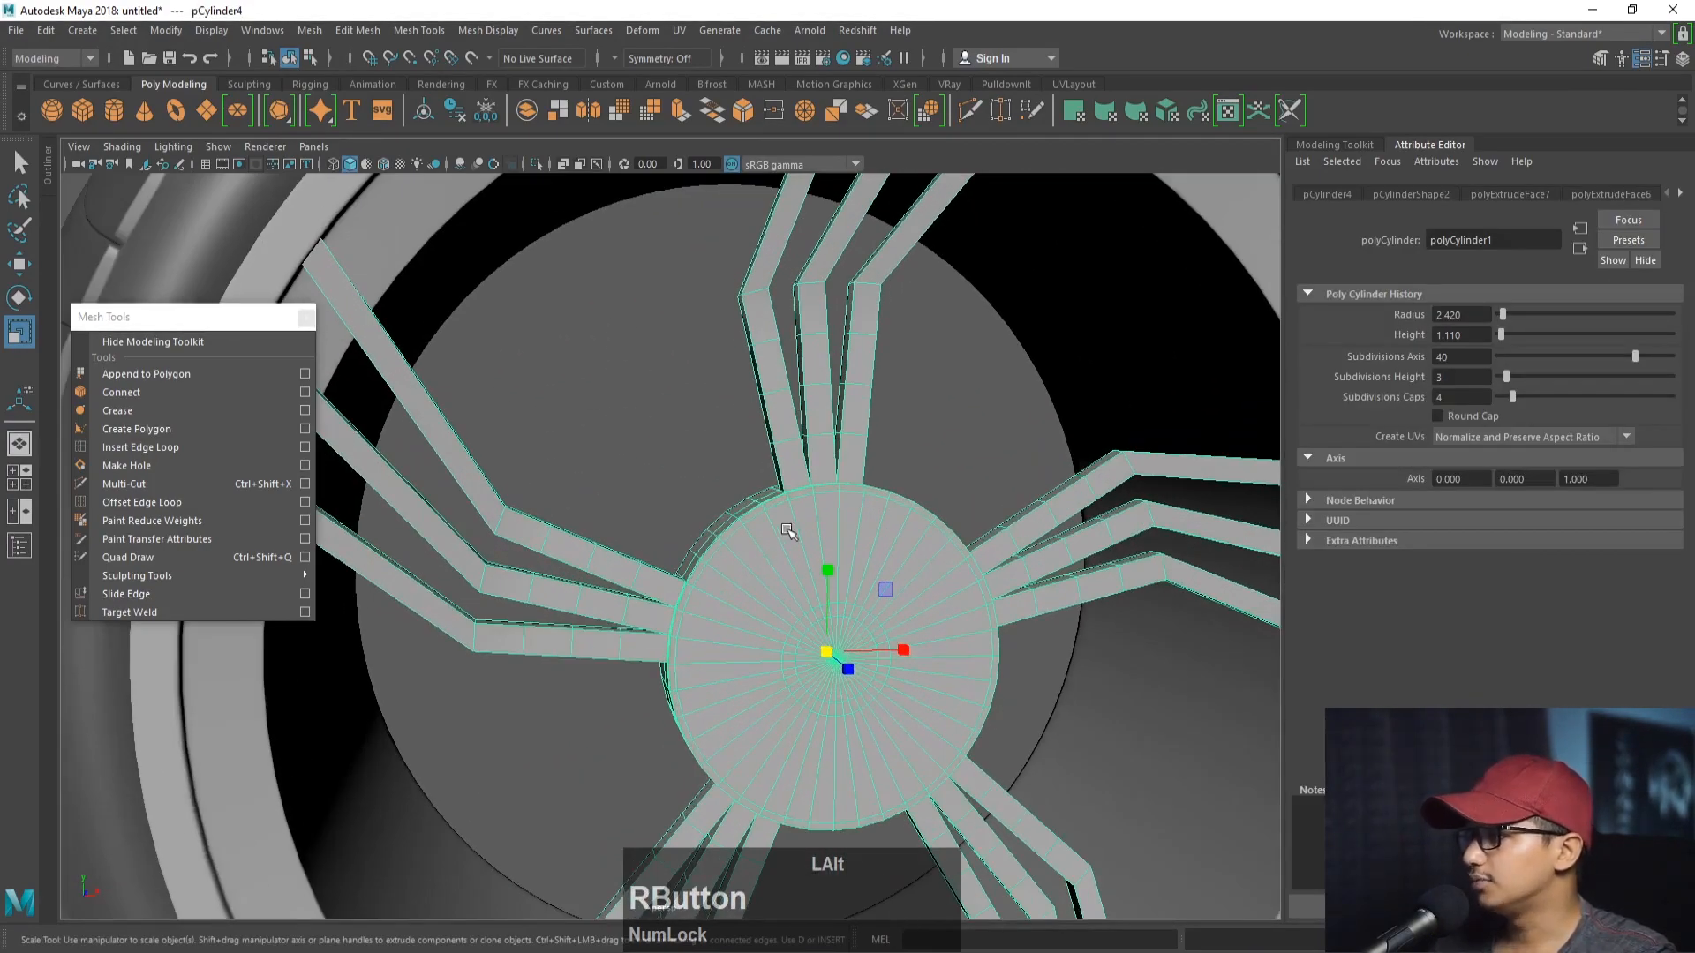
- Select side faces on the hub cylinder in the gaps between the upper spoke clusters
{"action": "right_click_drag", "start_coordinate": [787, 528], "coordinate": [662, 504], "text": "alt"}
{"action": "left_click_drag", "start_coordinate": [662, 503], "coordinate": [692, 537], "text": "alt"}
{"action": "right_click_drag", "start_coordinate": [618, 424], "coordinate": [675, 495], "text": "alt"}
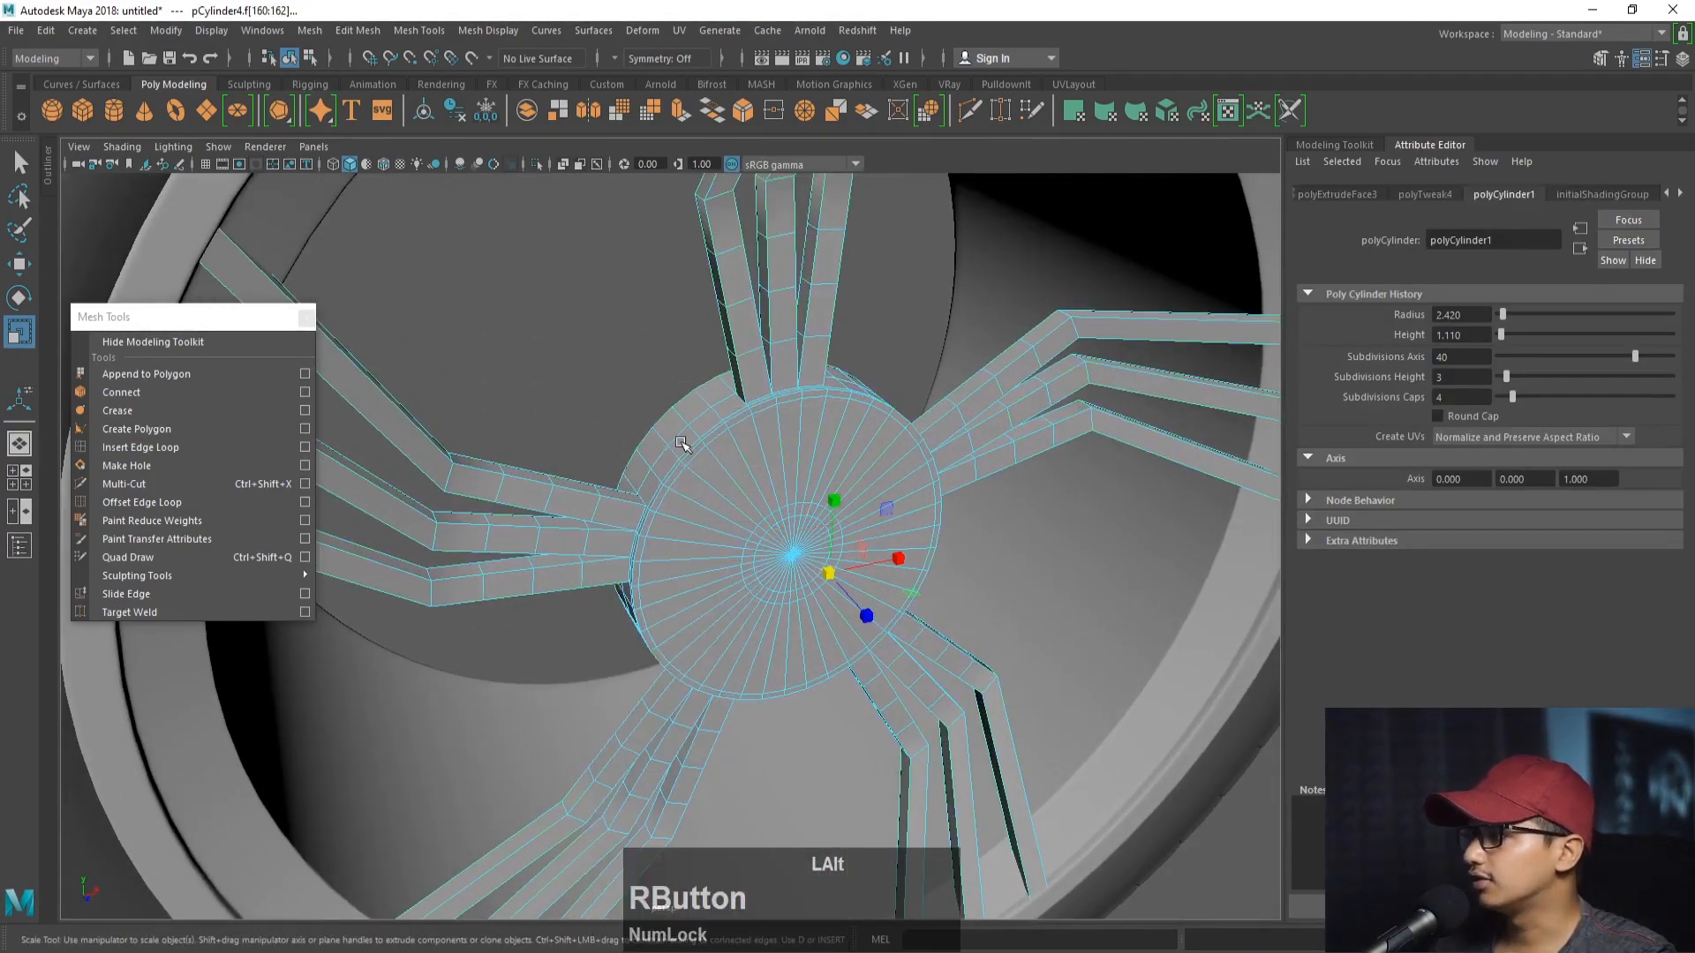
{"action": "left_click", "coordinate": [681, 442]}
{"action": "left_click_drag", "start_coordinate": [821, 504], "coordinate": [756, 528], "text": "alt"}
{"action": "middle_click_drag", "start_coordinate": [757, 528], "coordinate": [756, 543], "text": "alt"}
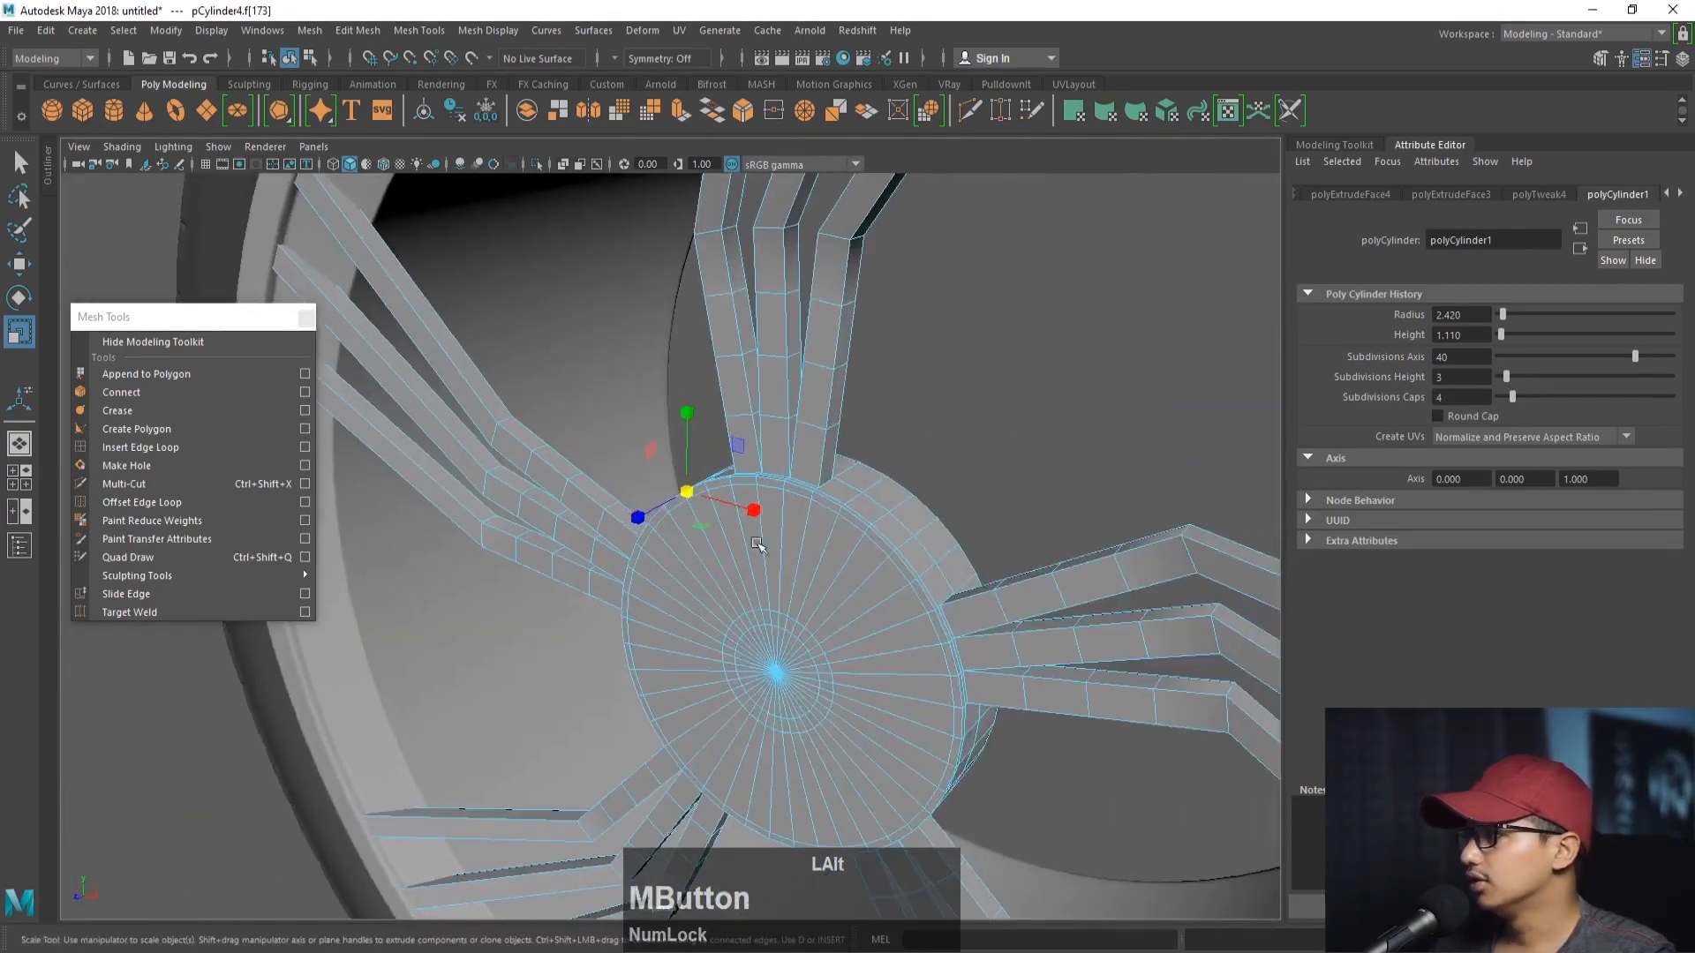
{"action": "middle_click_drag", "start_coordinate": [896, 530], "coordinate": [857, 406], "text": "alt"}
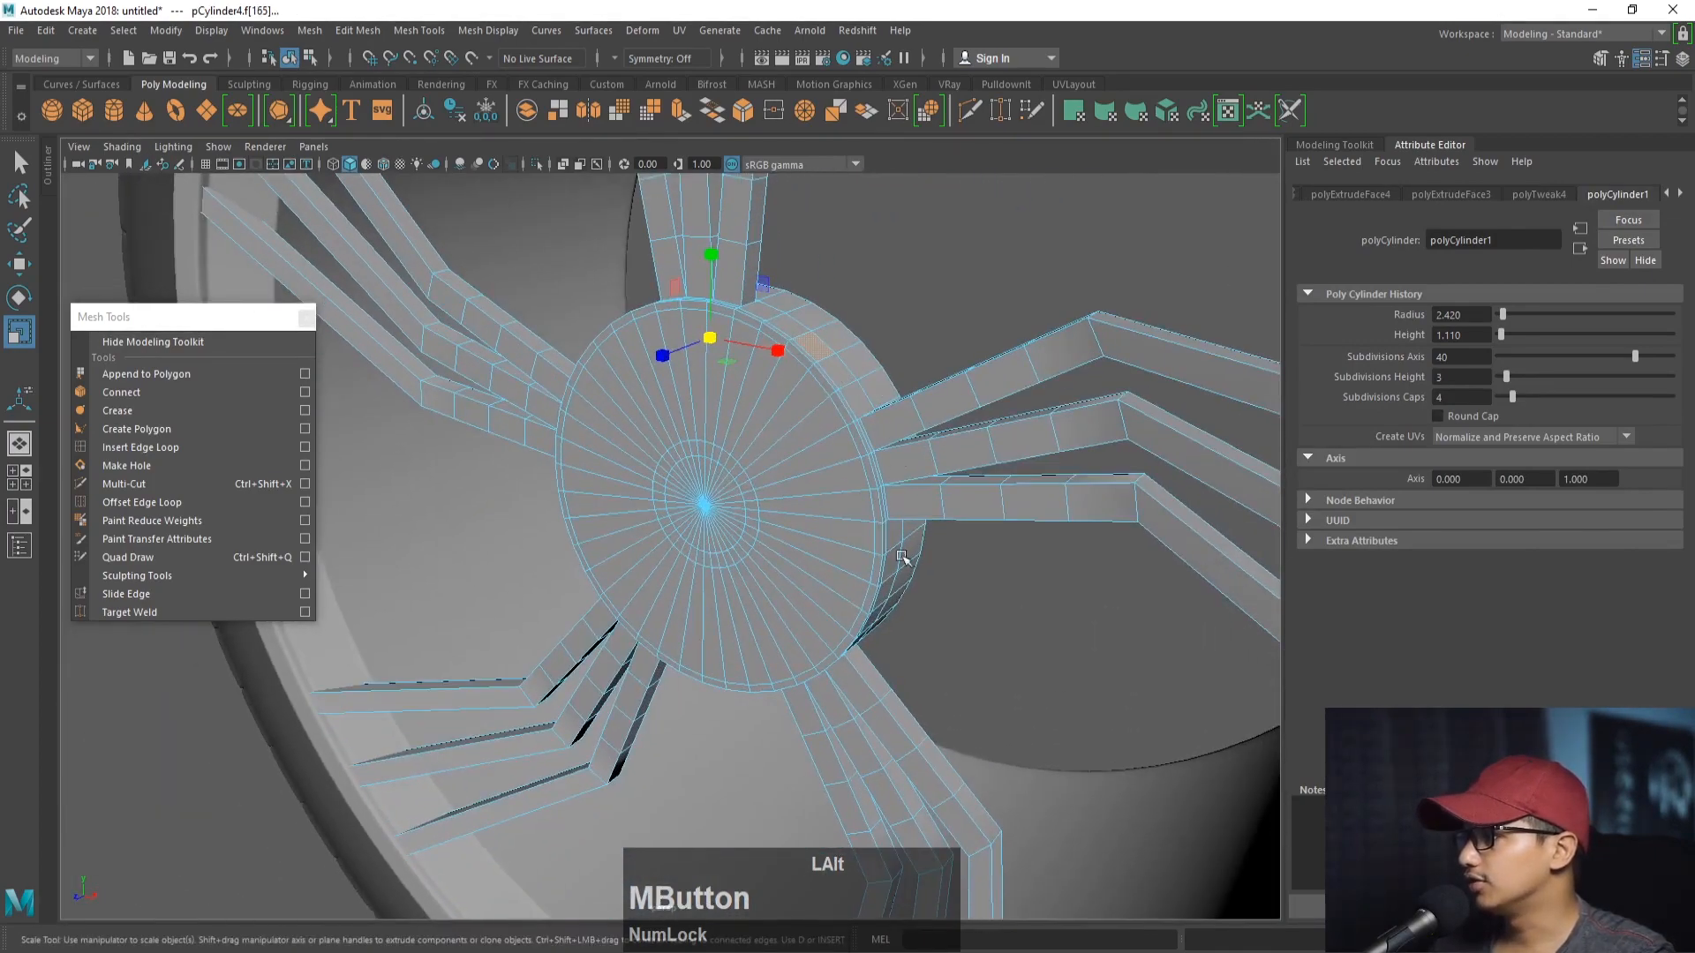
{"action": "left_click", "coordinate": [768, 313]}
{"action": "left_click_drag", "start_coordinate": [768, 313], "coordinate": [778, 375], "text": "alt"}
{"action": "middle_click_drag", "start_coordinate": [779, 375], "coordinate": [763, 521], "text": "alt"}
{"action": "left_click", "coordinate": [763, 505], "text": "shift"}
{"action": "left_click_drag", "start_coordinate": [764, 508], "coordinate": [590, 550], "text": "alt"}
{"action": "left_click", "coordinate": [587, 500]}
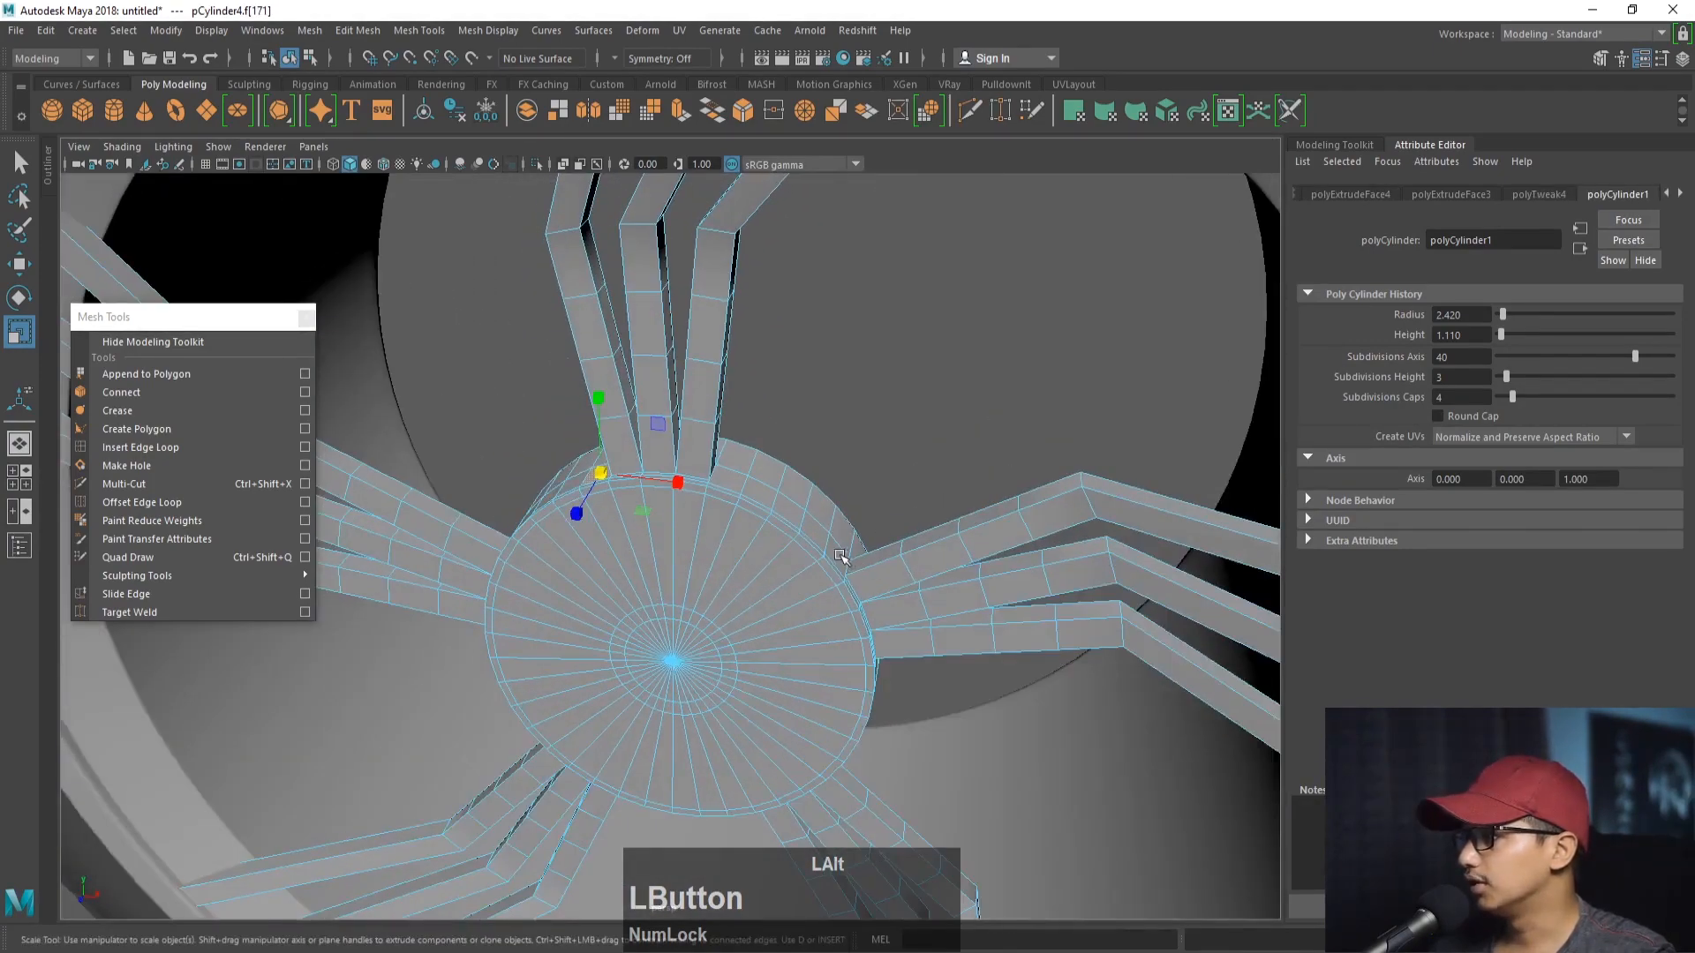
- Add side faces from the remaining gaps between the spoke clusters to the selection
{"action": "left_click", "coordinate": [839, 556], "text": "shift"}
{"action": "left_click_drag", "start_coordinate": [840, 556], "coordinate": [873, 639], "text": "alt"}
{"action": "middle_click_drag", "start_coordinate": [872, 639], "coordinate": [874, 576], "text": "alt"}
{"action": "left_click_drag", "start_coordinate": [847, 726], "coordinate": [770, 724], "text": "alt"}
{"action": "middle_click_drag", "start_coordinate": [769, 724], "coordinate": [842, 553], "text": "alt"}
{"action": "left_click_drag", "start_coordinate": [677, 629], "coordinate": [757, 636], "text": "alt"}
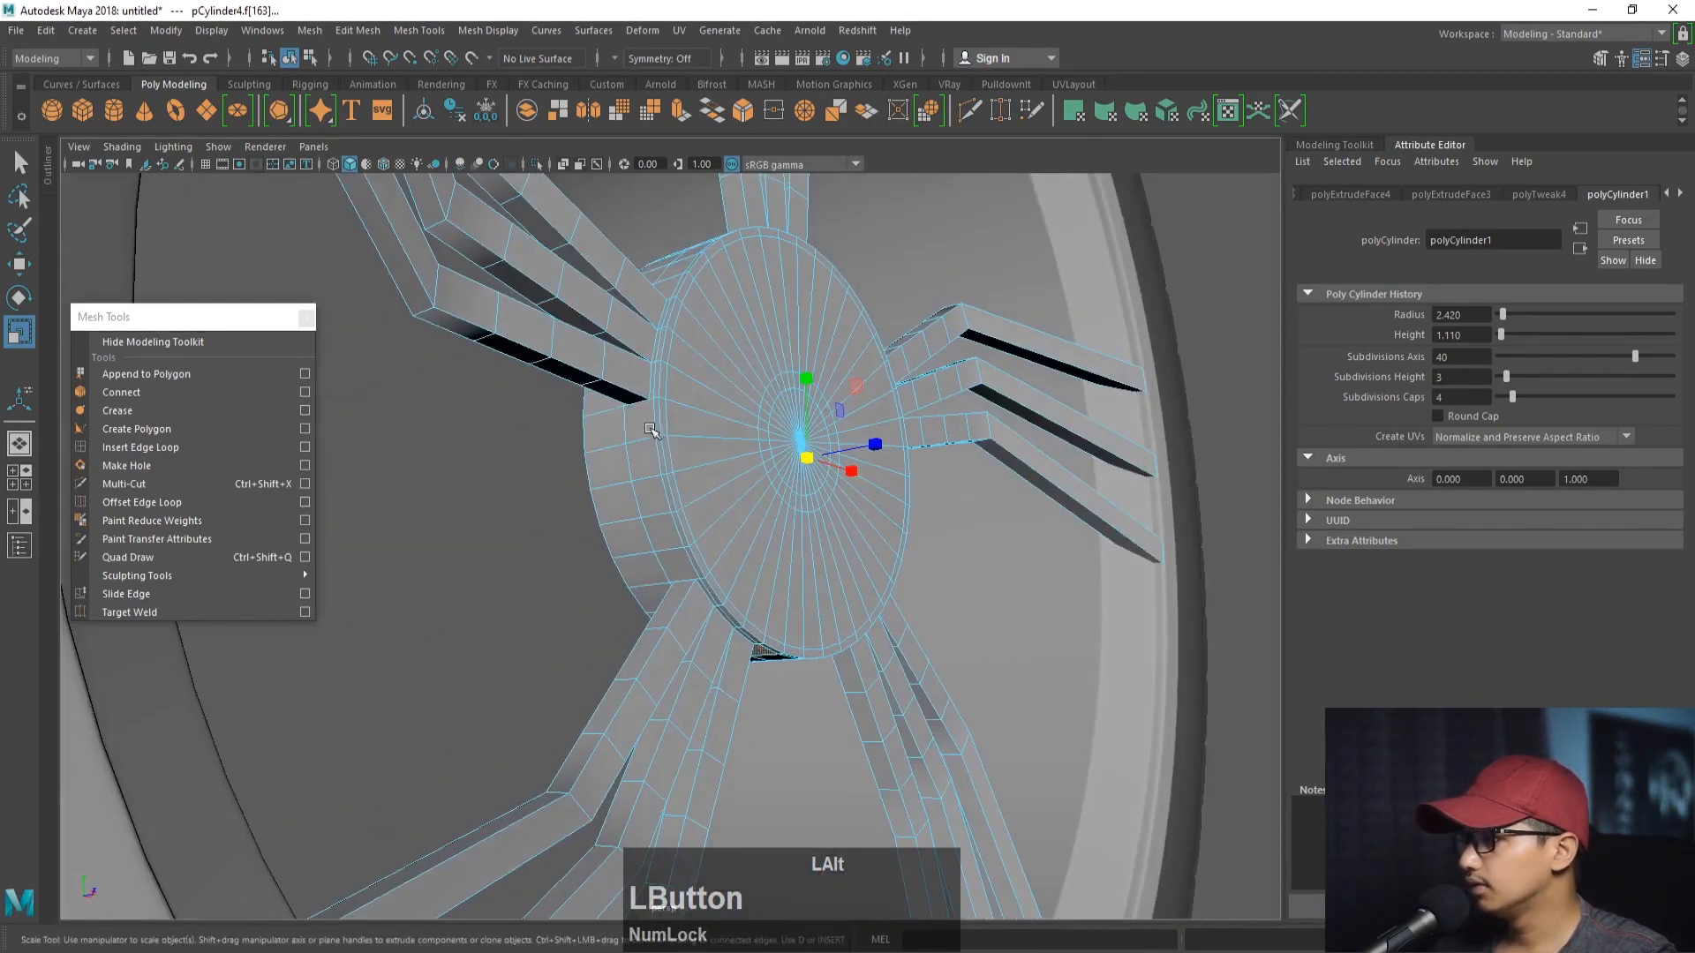
{"action": "left_click", "coordinate": [646, 426], "text": "shift"}
{"action": "left_click_drag", "start_coordinate": [650, 425], "coordinate": [636, 495], "text": "alt"}
{"action": "middle_click_drag", "start_coordinate": [744, 491], "coordinate": [753, 548], "text": "alt"}
{"action": "left_click_drag", "start_coordinate": [753, 548], "coordinate": [741, 554], "text": "alt"}
- Try to extrude the selected hub side faces along local Z
{"action": "key", "text": "ctrl+e"}
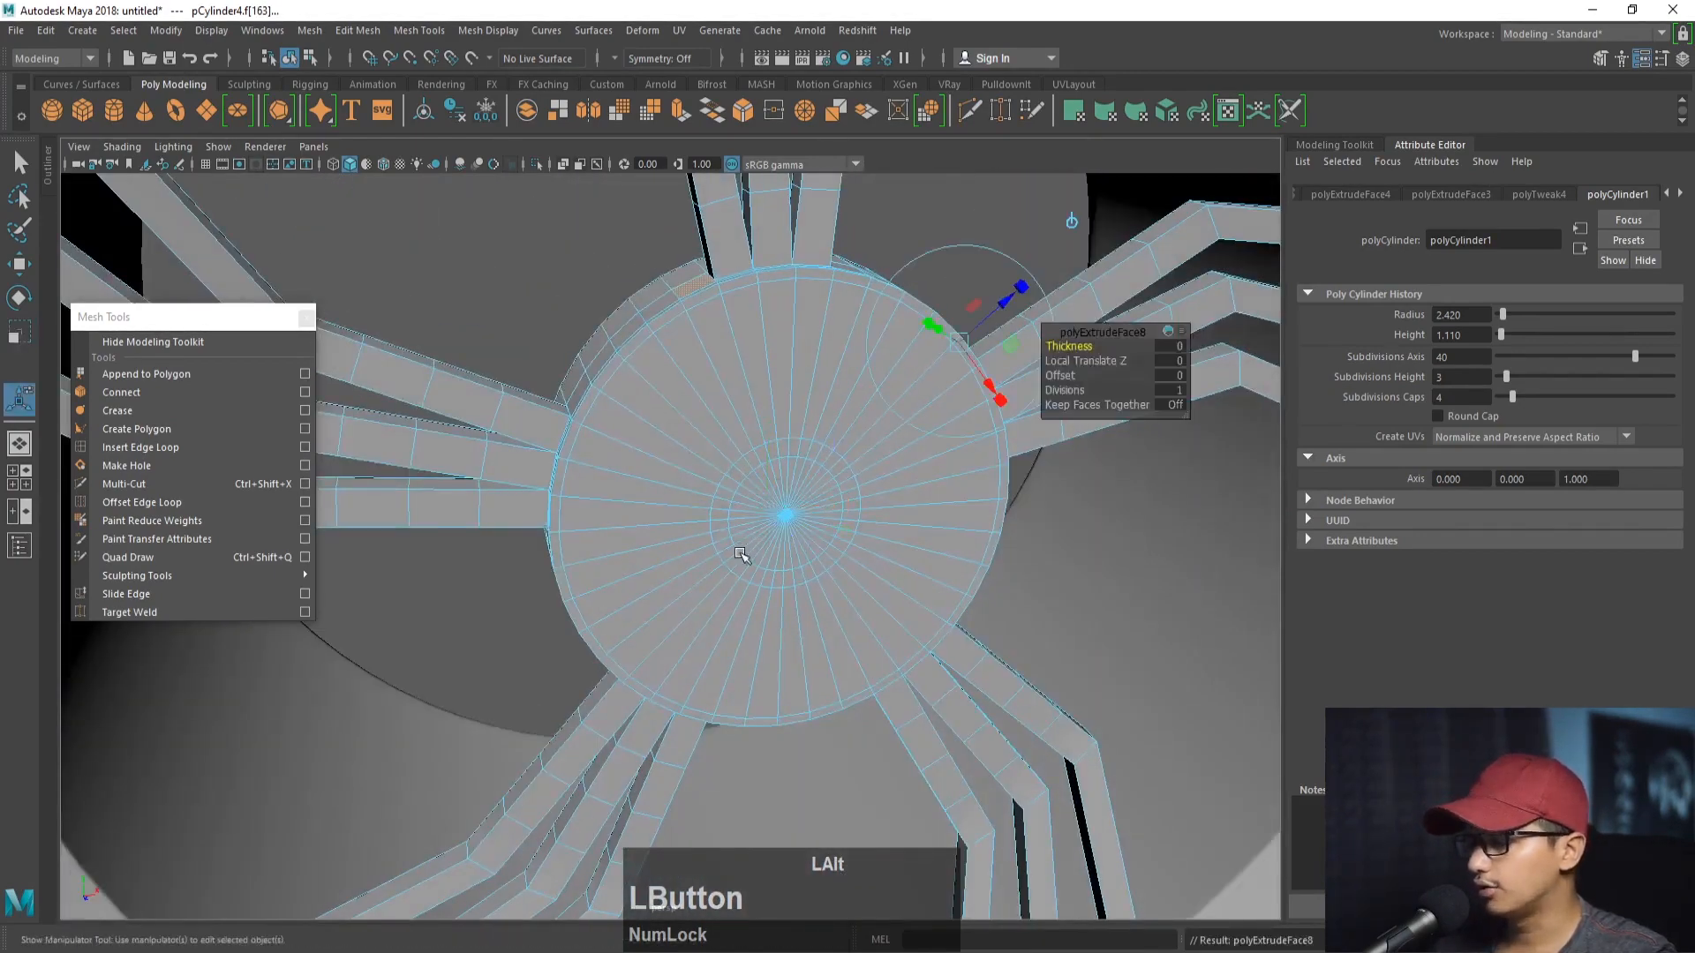
{"action": "left_click_drag", "start_coordinate": [1173, 361], "coordinate": [1179, 361]}
{"action": "right_click_drag", "start_coordinate": [795, 494], "coordinate": [531, 475], "text": "alt"}
{"action": "mouse_move", "coordinate": [797, 548]}
{"action": "left_mouse_down", "text": "alt"}
{"action": "mouse_move", "coordinate": [745, 526]}
{"action": "mouse_move", "coordinate": [802, 533]}
{"action": "left_mouse_up", "text": "alt"}
{"action": "right_click_drag", "start_coordinate": [839, 521], "coordinate": [793, 497], "text": "alt"}
{"action": "key", "text": "z"}
{"action": "key", "text": "z"}
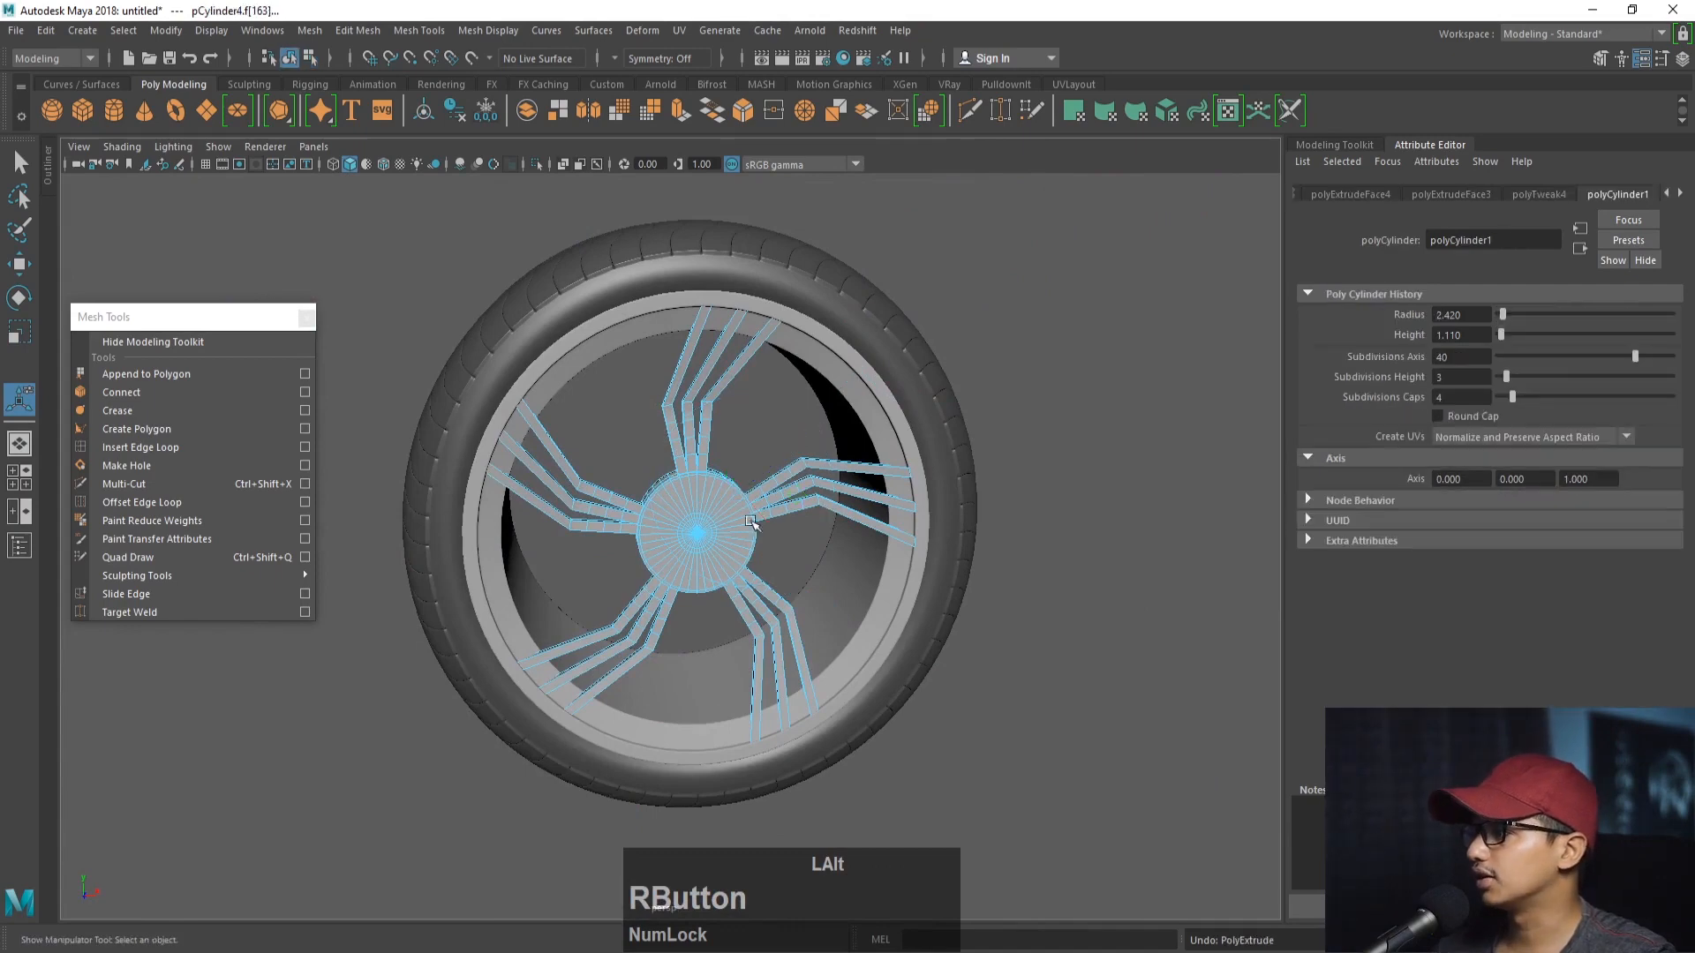
- Select the wide ring of faces on the hub's front, scale it and push it back to recess it around the centre
{"action": "left_click_drag", "start_coordinate": [787, 439], "coordinate": [731, 455], "text": "alt"}
{"action": "right_click_drag", "start_coordinate": [724, 443], "coordinate": [804, 422]}
{"action": "right_click_drag", "start_coordinate": [825, 521], "coordinate": [989, 600], "text": "alt"}
{"action": "left_click_drag", "start_coordinate": [768, 481], "coordinate": [810, 485], "text": "alt"}
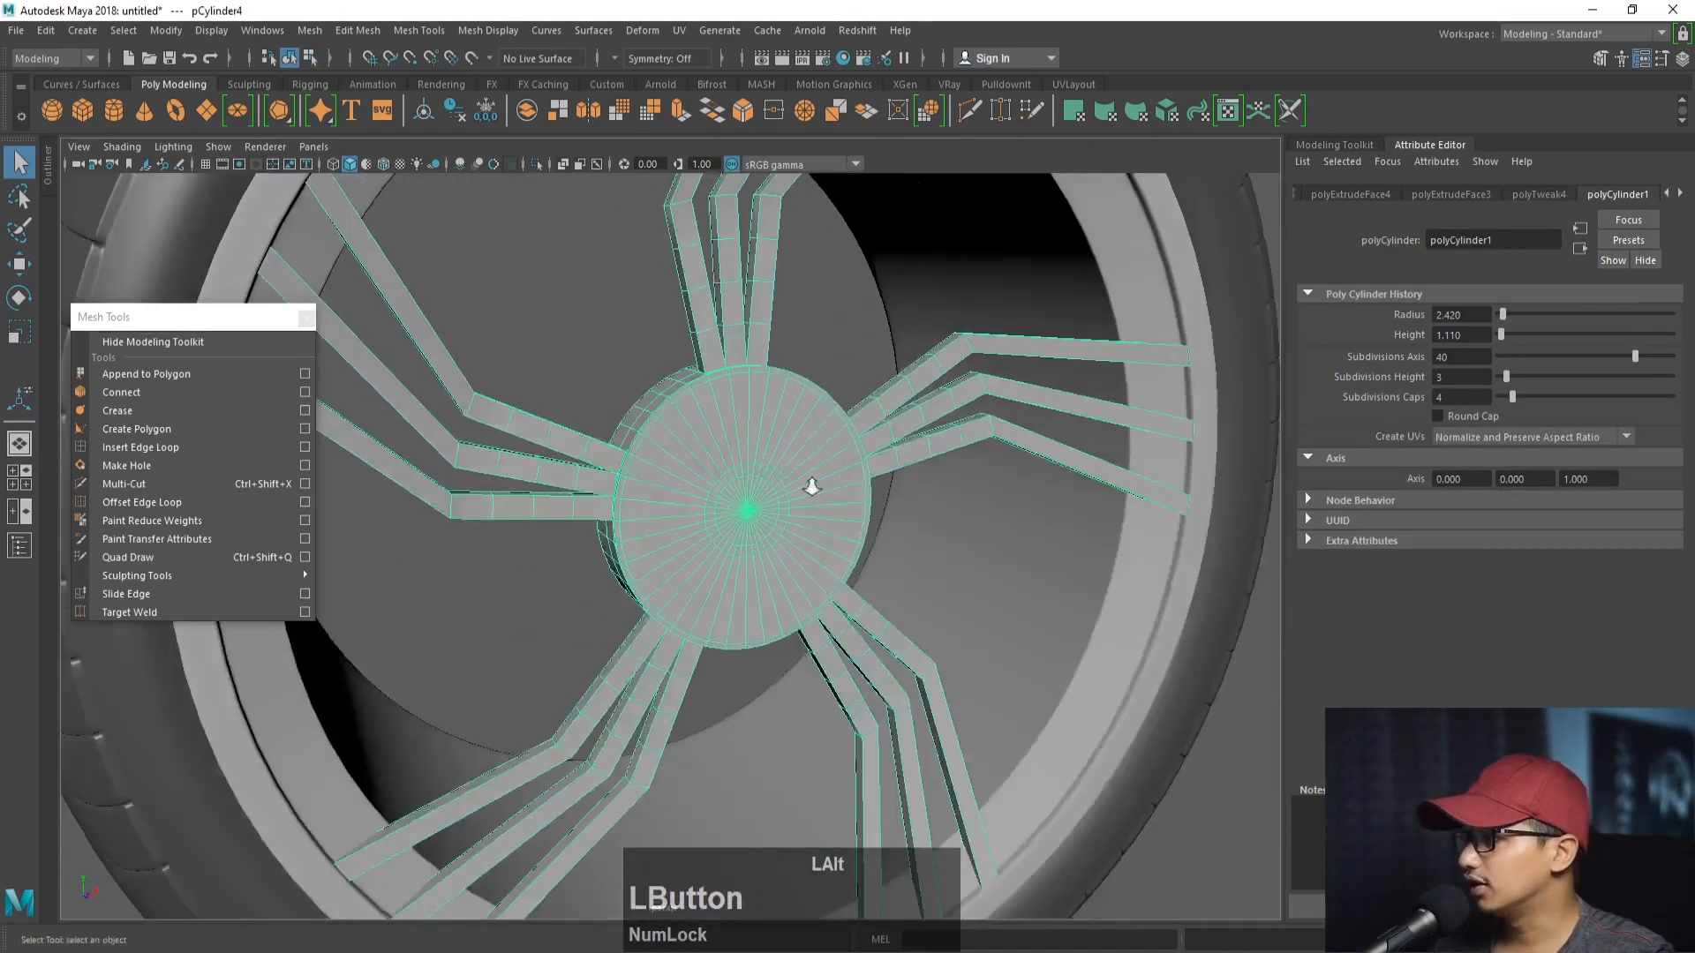
{"action": "right_click_drag", "start_coordinate": [809, 485], "coordinate": [878, 494], "text": "alt"}
{"action": "right_click_drag", "start_coordinate": [761, 348], "coordinate": [761, 397]}
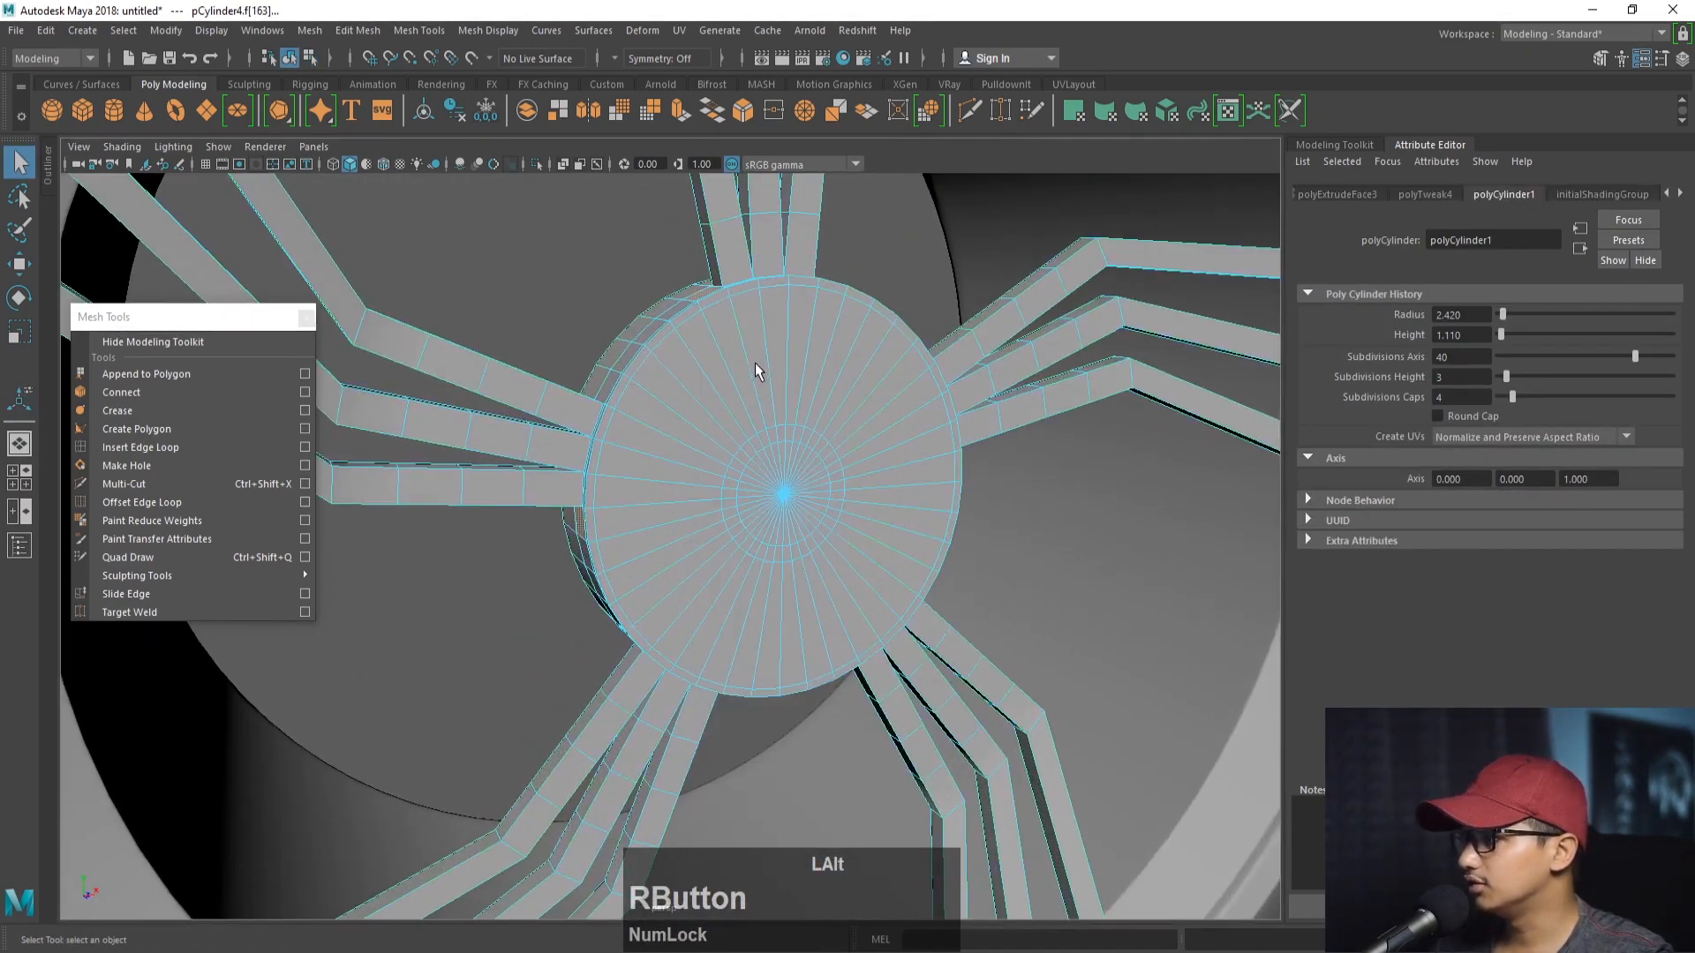
{"action": "left_click", "coordinate": [755, 362]}
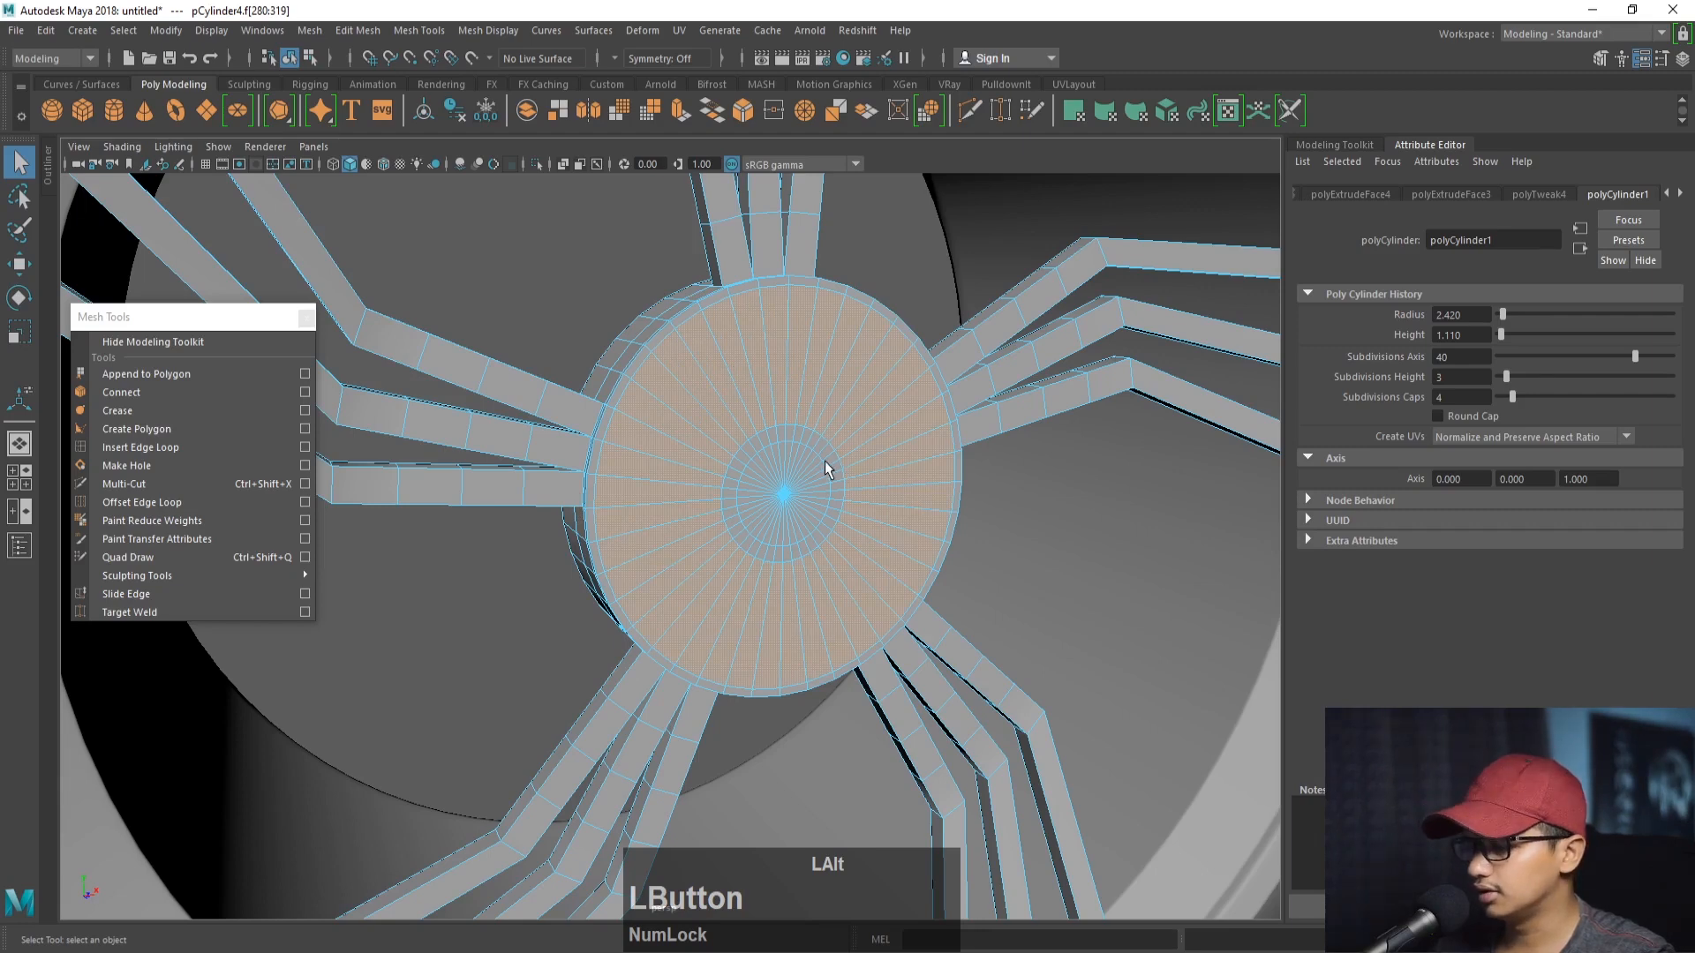
{"action": "key", "text": "r"}
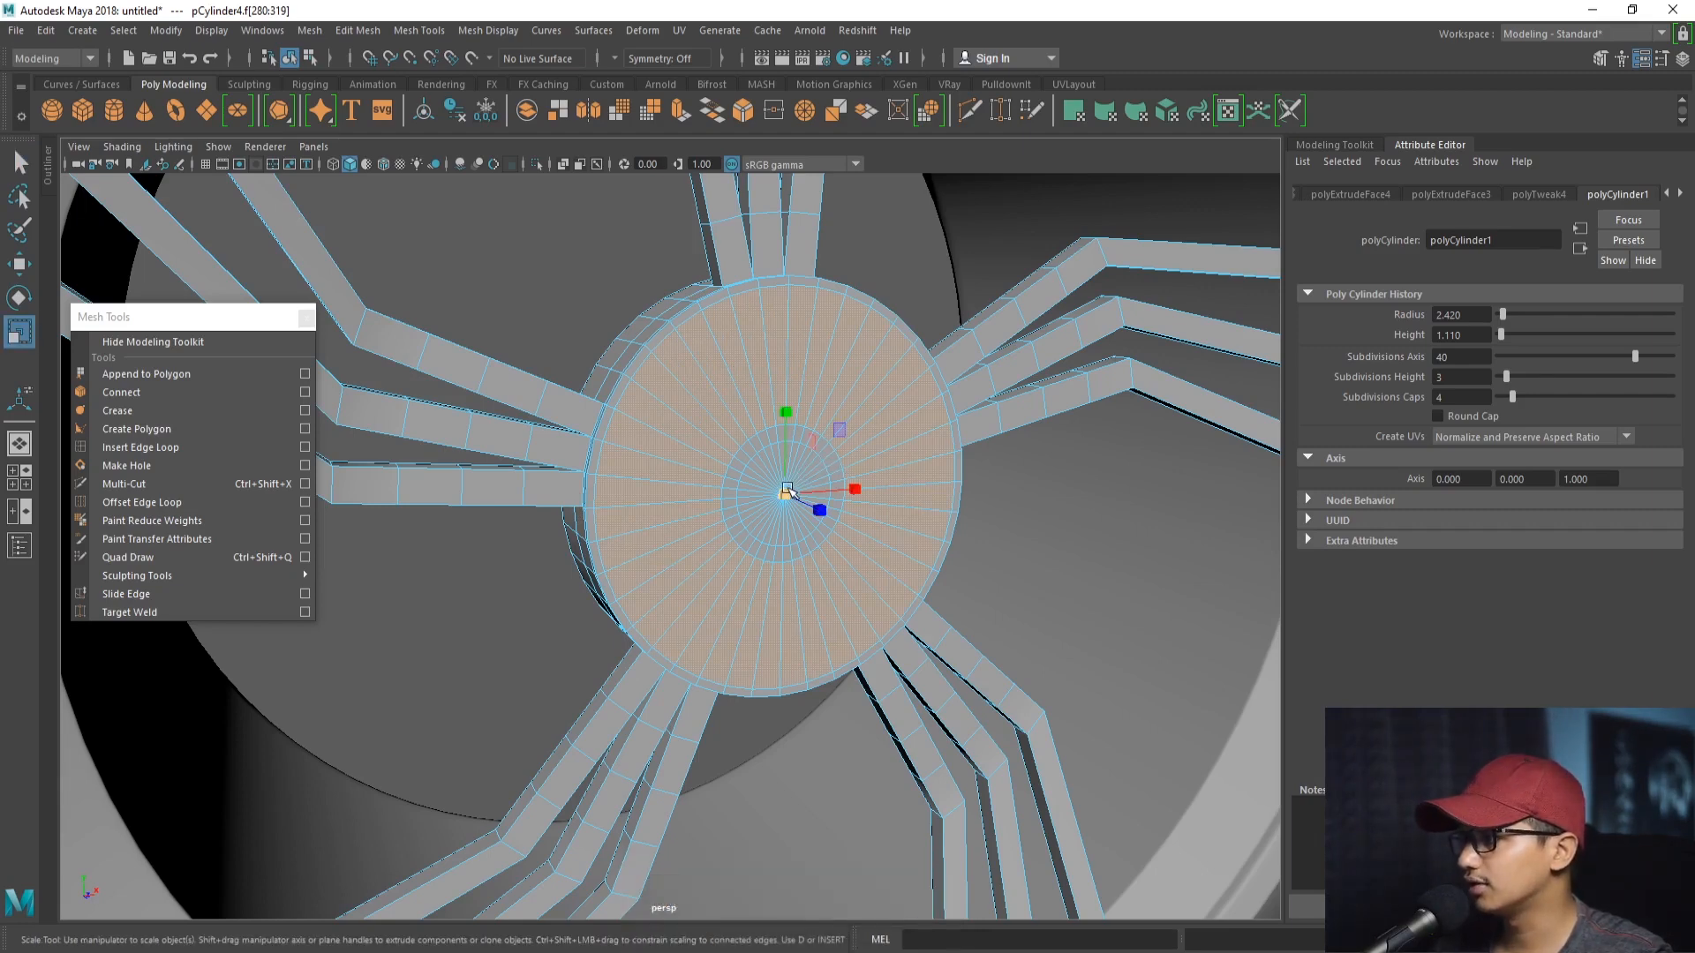
{"action": "left_click_drag", "start_coordinate": [793, 491], "coordinate": [843, 522]}
{"action": "key", "text": "w"}
{"action": "right_click_drag", "start_coordinate": [843, 522], "coordinate": [930, 336], "text": "alt"}
{"action": "left_click_drag", "start_coordinate": [929, 335], "coordinate": [799, 312], "text": "alt"}
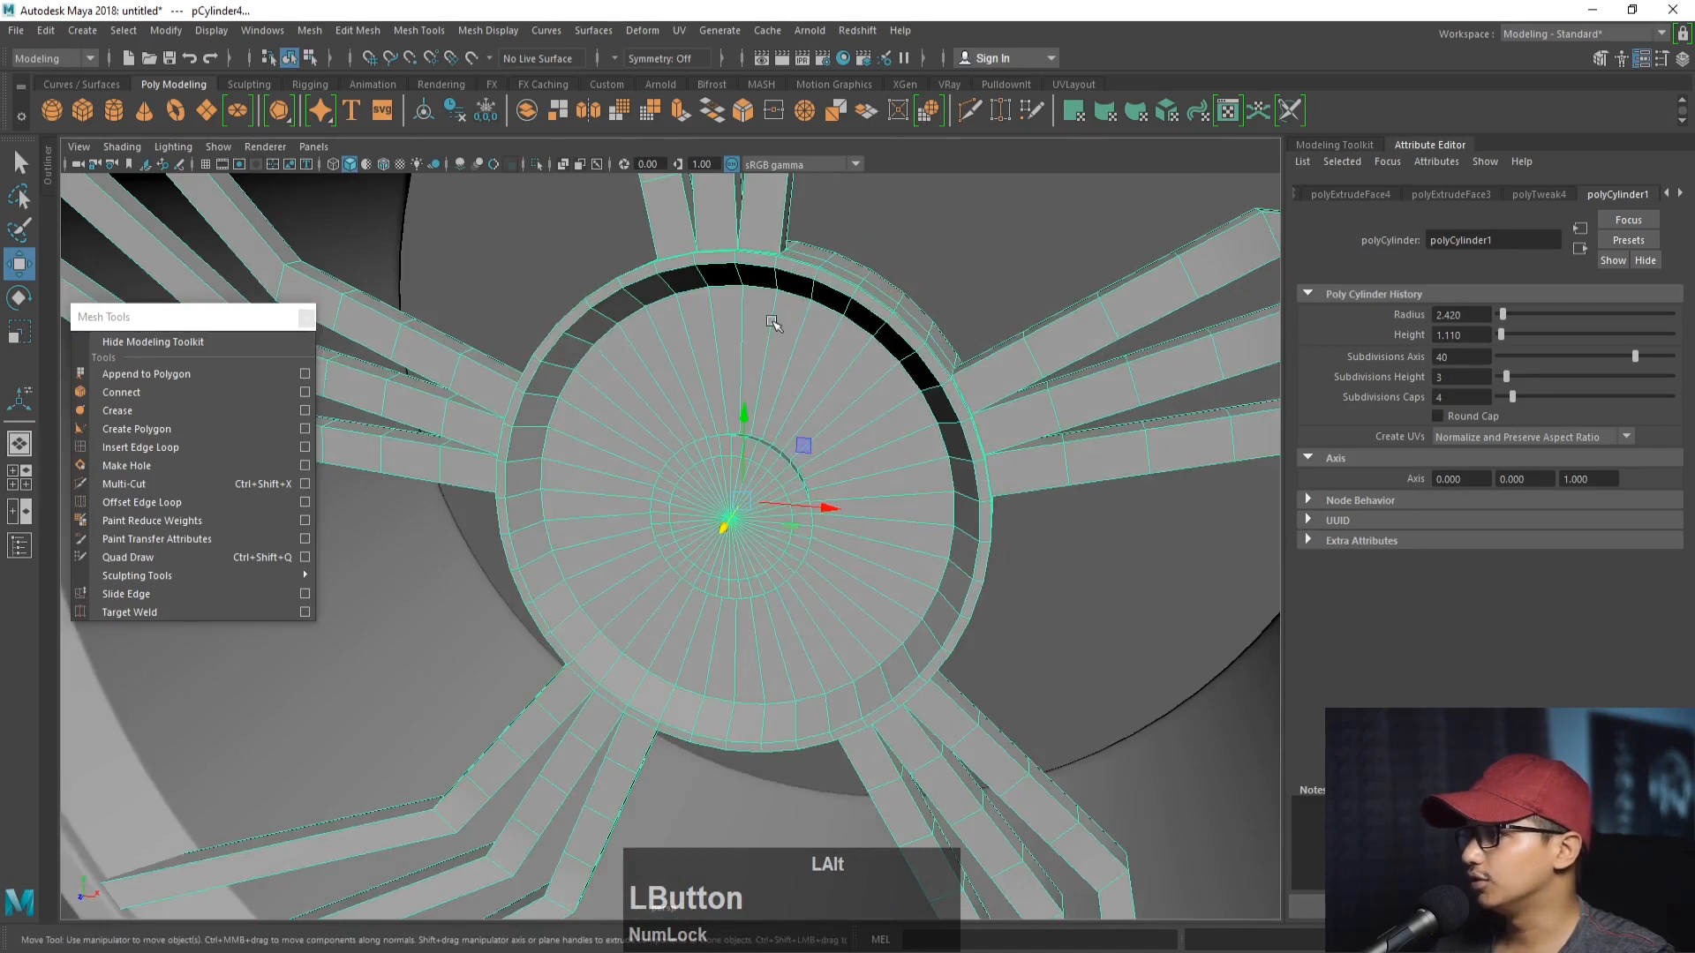
- Scale the edge loop at the recess opening inward to widen the hub's flat front rim
{"action": "right_click_drag", "start_coordinate": [772, 324], "coordinate": [523, 282], "text": "alt"}
{"action": "middle_click_drag", "start_coordinate": [524, 283], "coordinate": [526, 336], "text": "alt"}
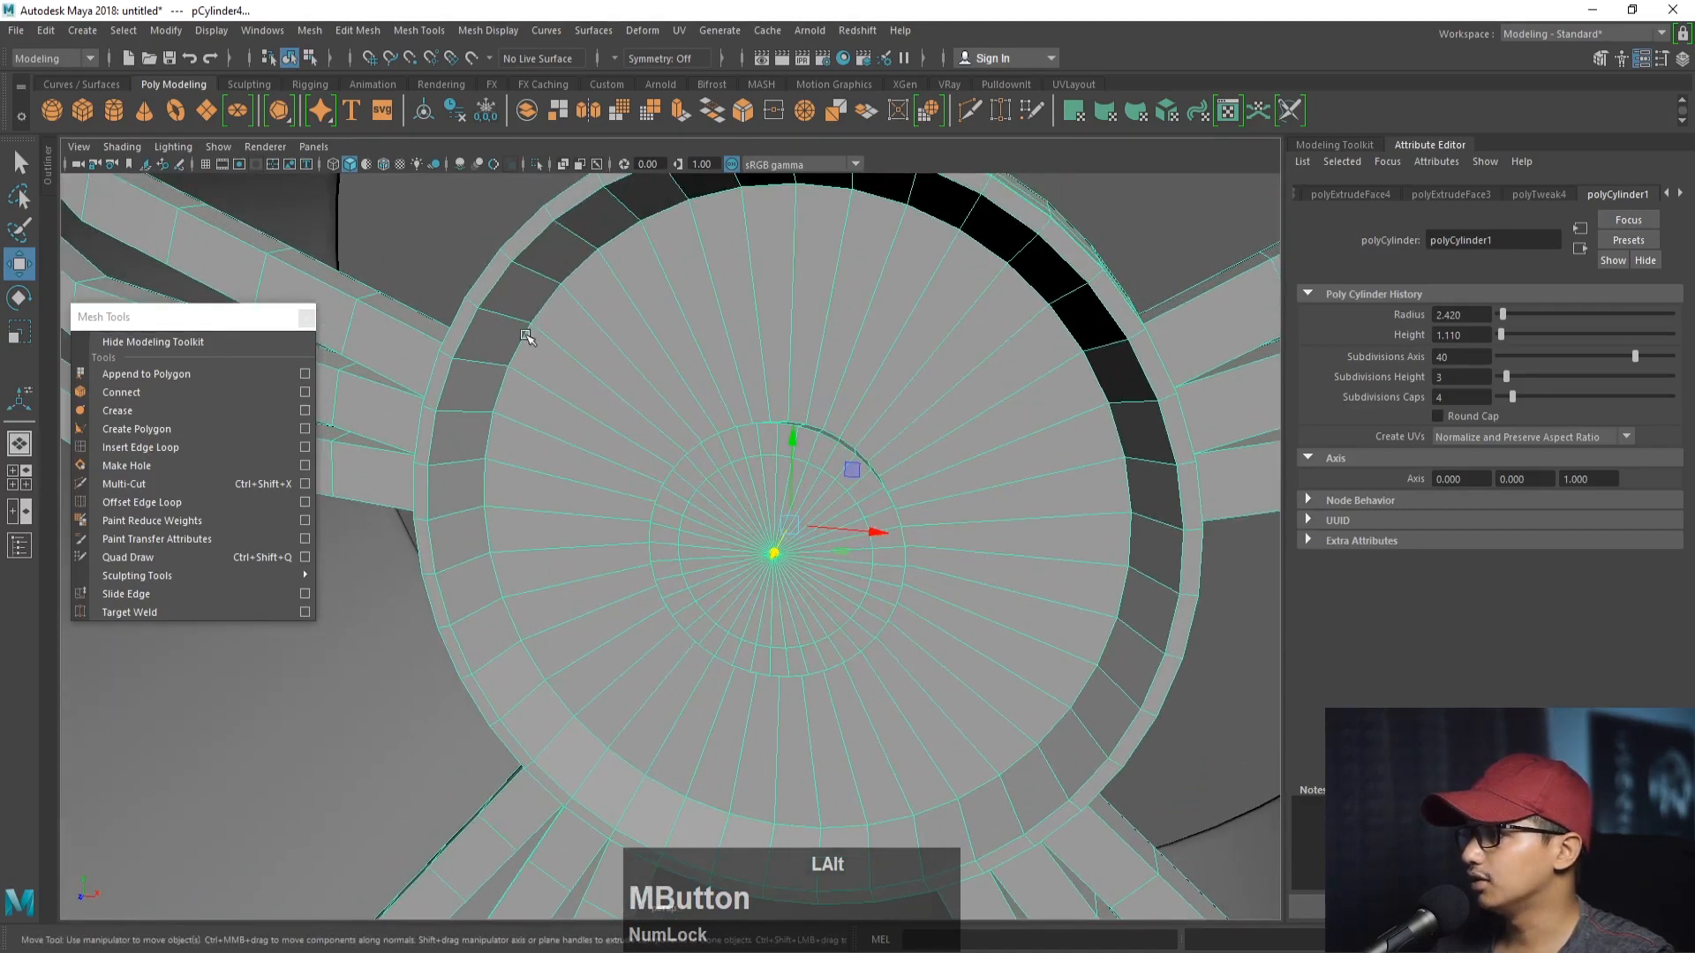
{"action": "right_click_drag", "start_coordinate": [505, 279], "coordinate": [505, 228]}
{"action": "double_click", "coordinate": [495, 284]}
{"action": "key", "text": "r"}
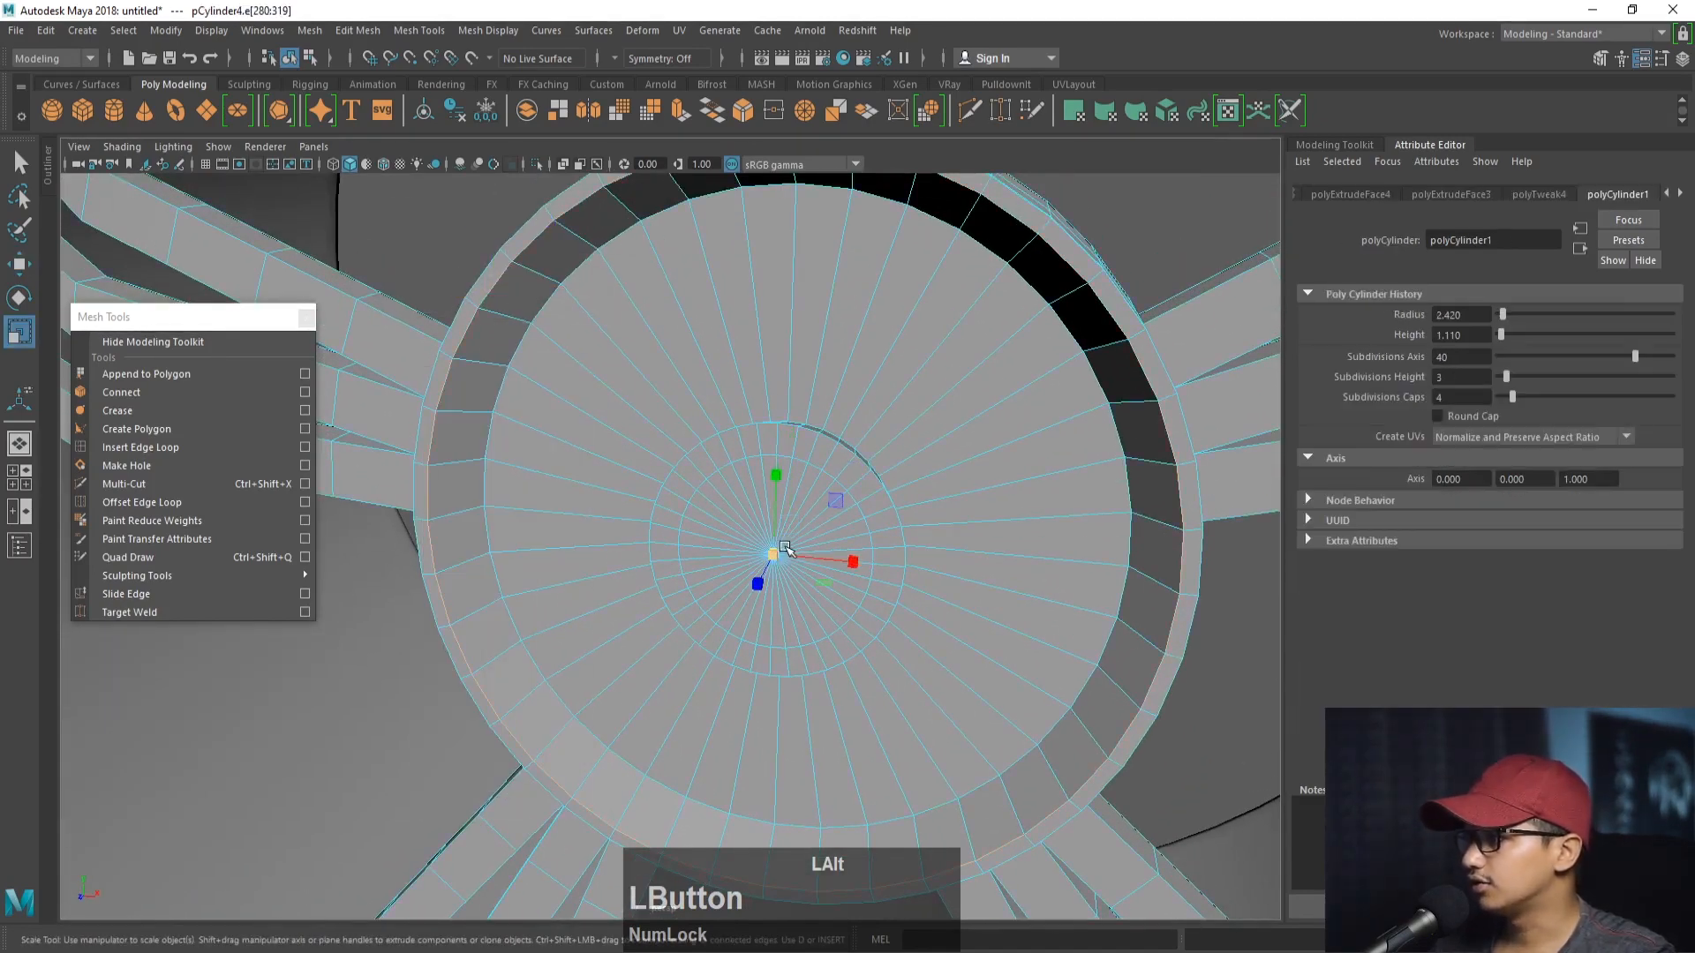
{"action": "left_click_drag", "start_coordinate": [786, 549], "coordinate": [854, 474]}
{"action": "right_click_drag", "start_coordinate": [854, 474], "coordinate": [761, 380], "text": "alt"}
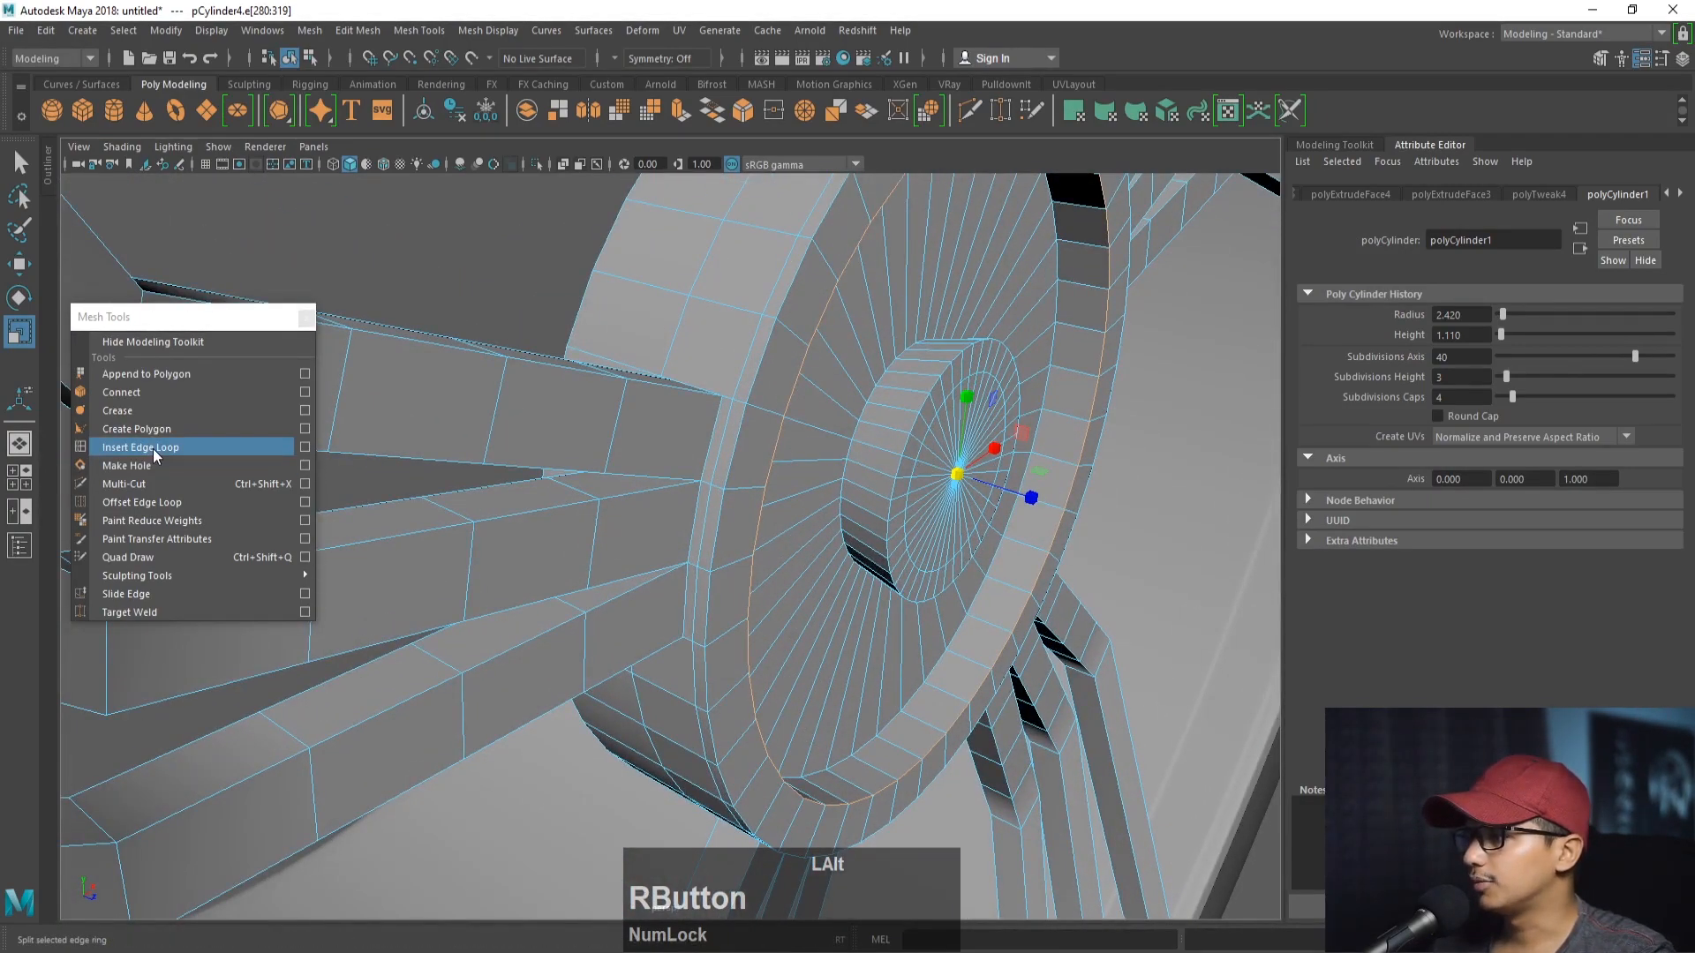
- Insert supporting edge loops around the hub's front rim and recess edges
{"action": "left_click", "coordinate": [141, 448]}
{"action": "left_click", "coordinate": [859, 478]}
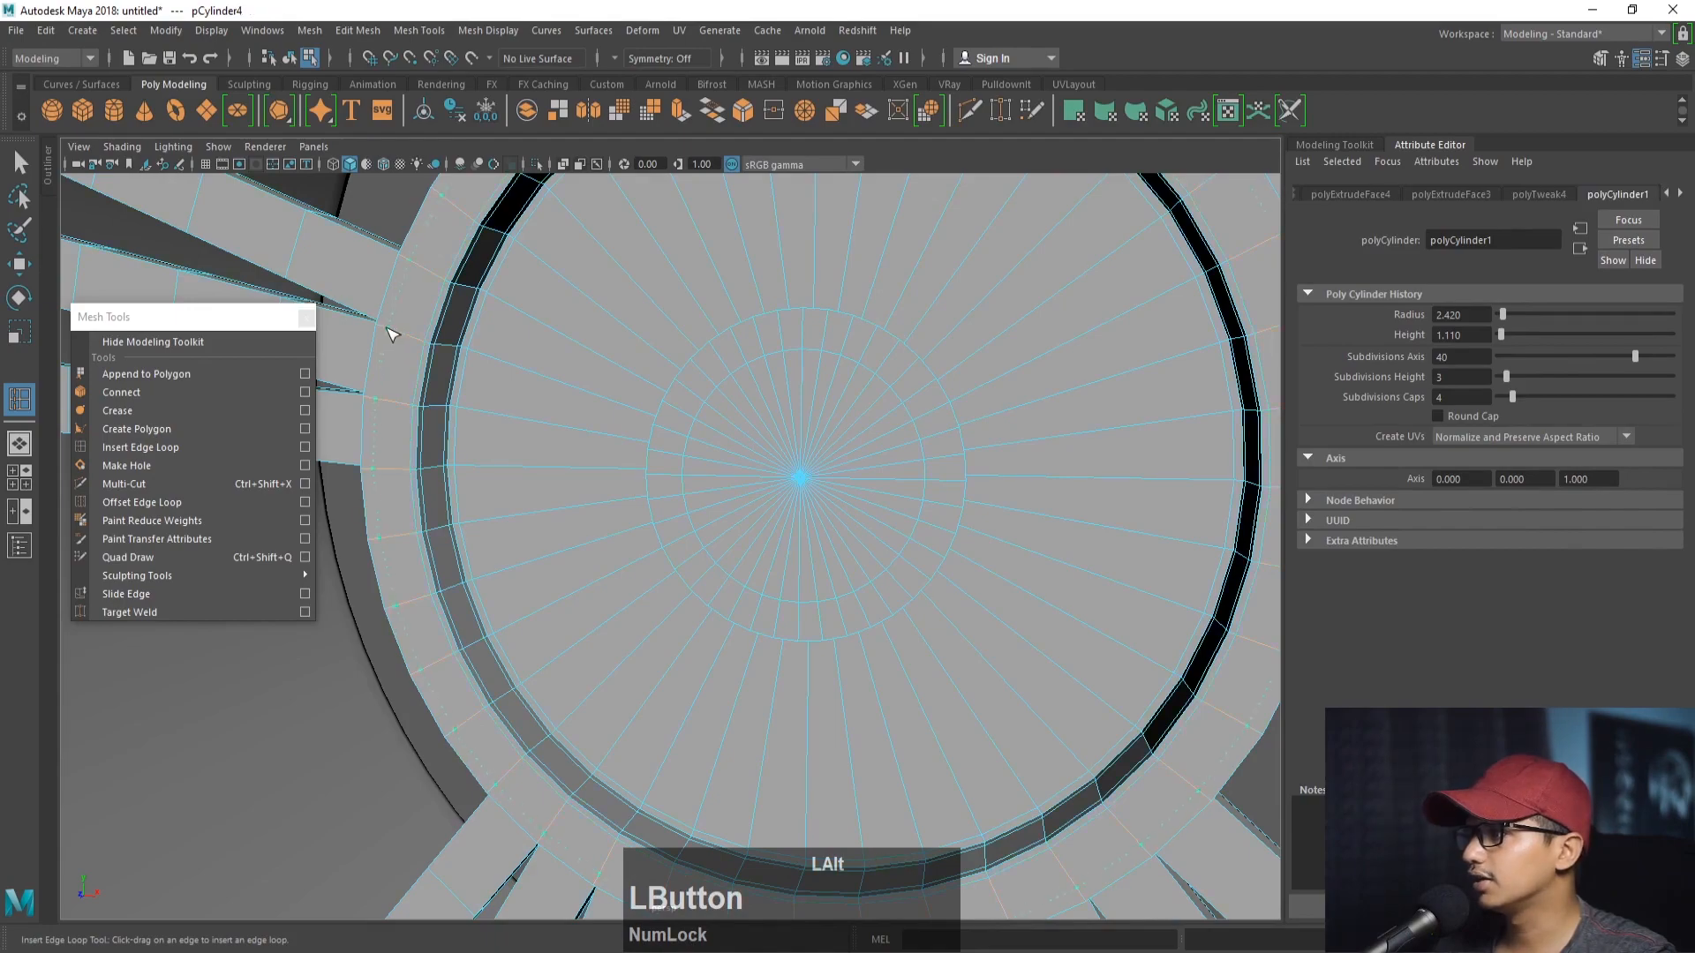
{"action": "right_click_drag", "start_coordinate": [389, 333], "coordinate": [513, 392], "text": "alt"}
{"action": "middle_click_drag", "start_coordinate": [513, 392], "coordinate": [494, 415], "text": "alt"}
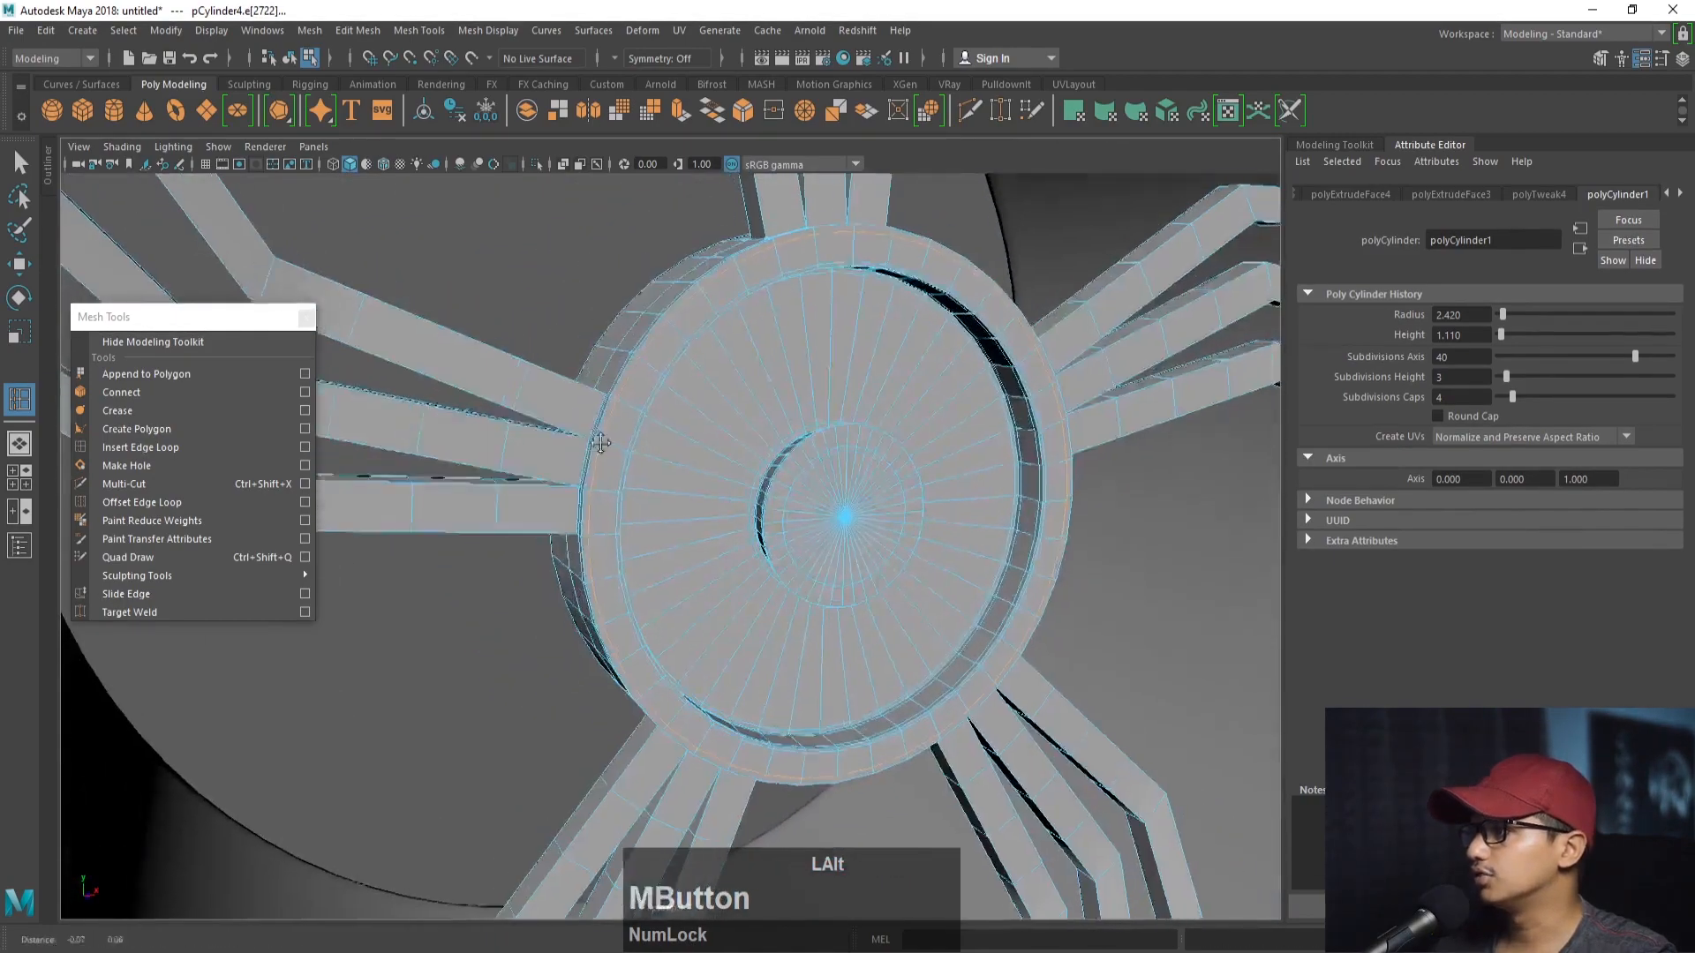
{"action": "right_click_drag", "start_coordinate": [494, 415], "coordinate": [480, 447], "text": "alt"}
{"action": "left_click_drag", "start_coordinate": [480, 447], "coordinate": [537, 446], "text": "alt"}
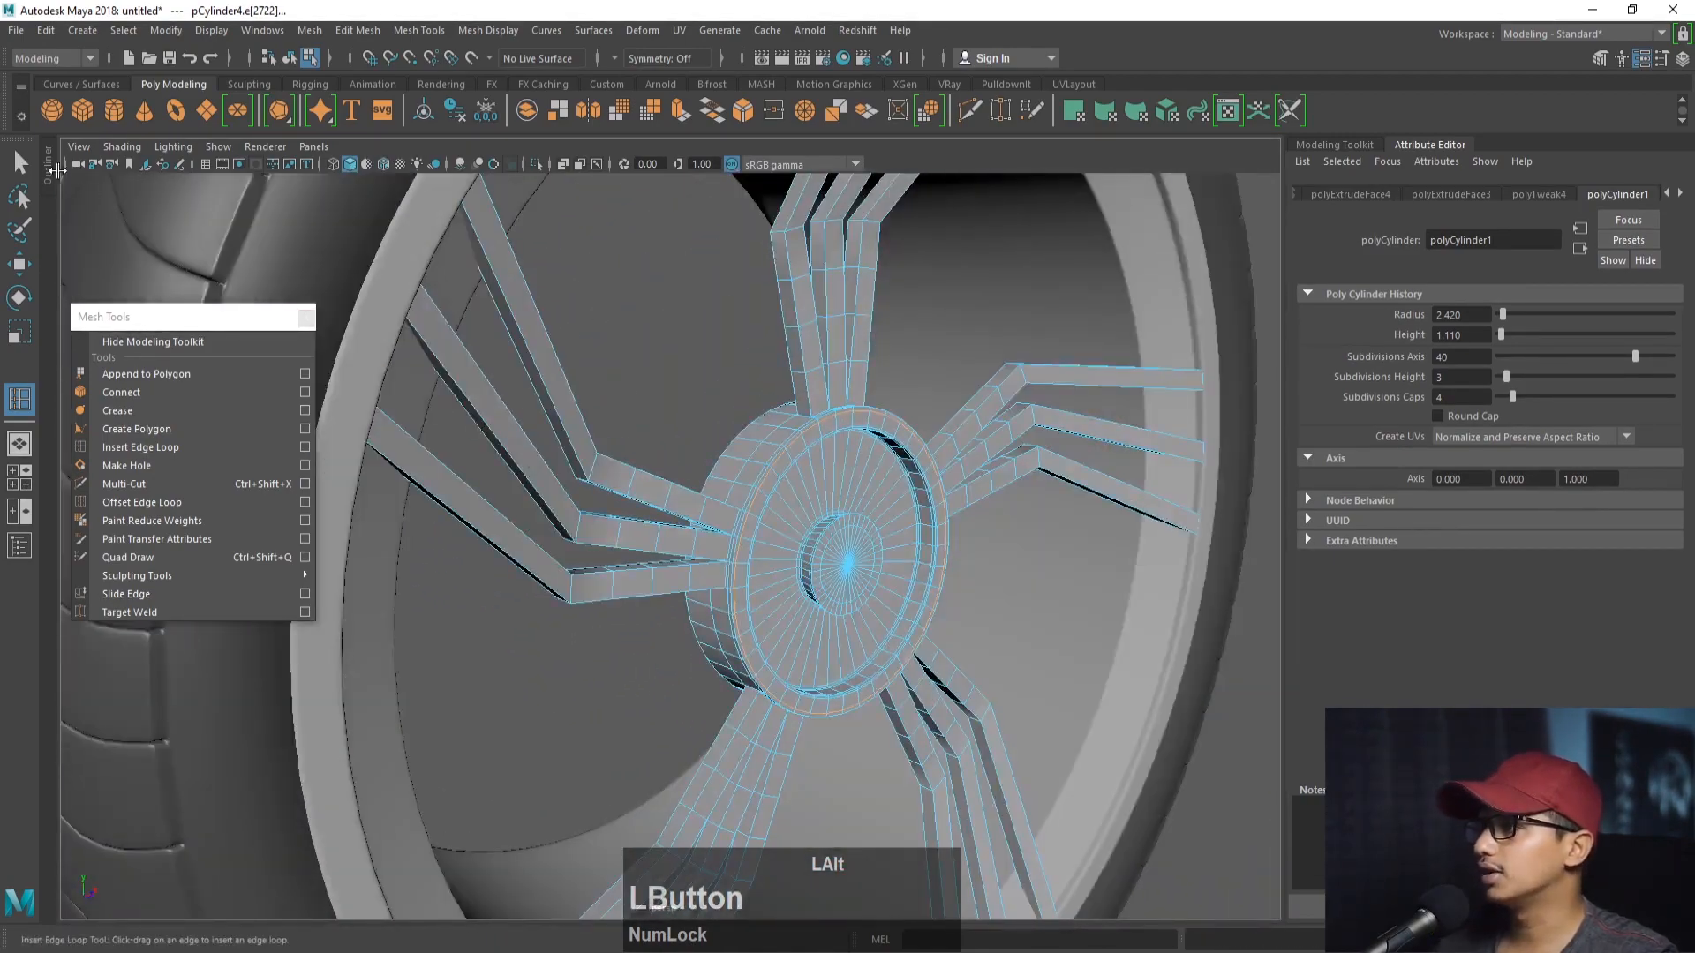
{"action": "key", "text": "q"}
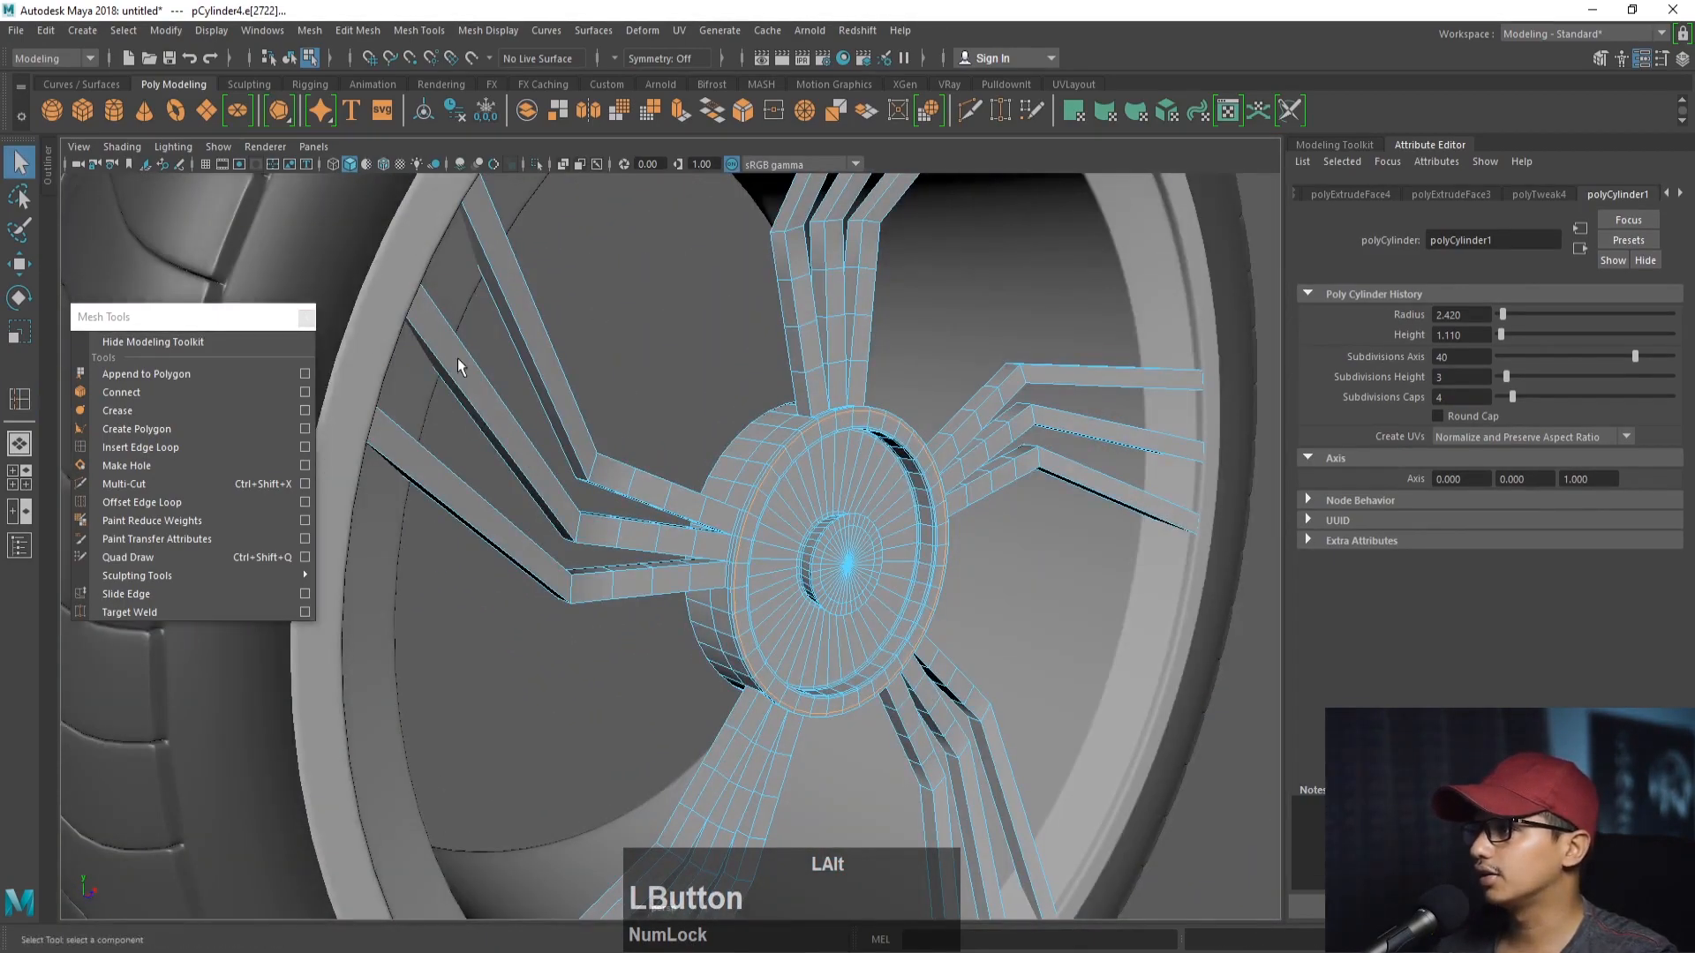
- Select the bend vertices of all five spoke clusters in the front view and move them back along the Z axis
{"action": "left_click_drag", "start_coordinate": [458, 357], "coordinate": [606, 459], "text": "alt"}
{"action": "right_click", "coordinate": [596, 444]}
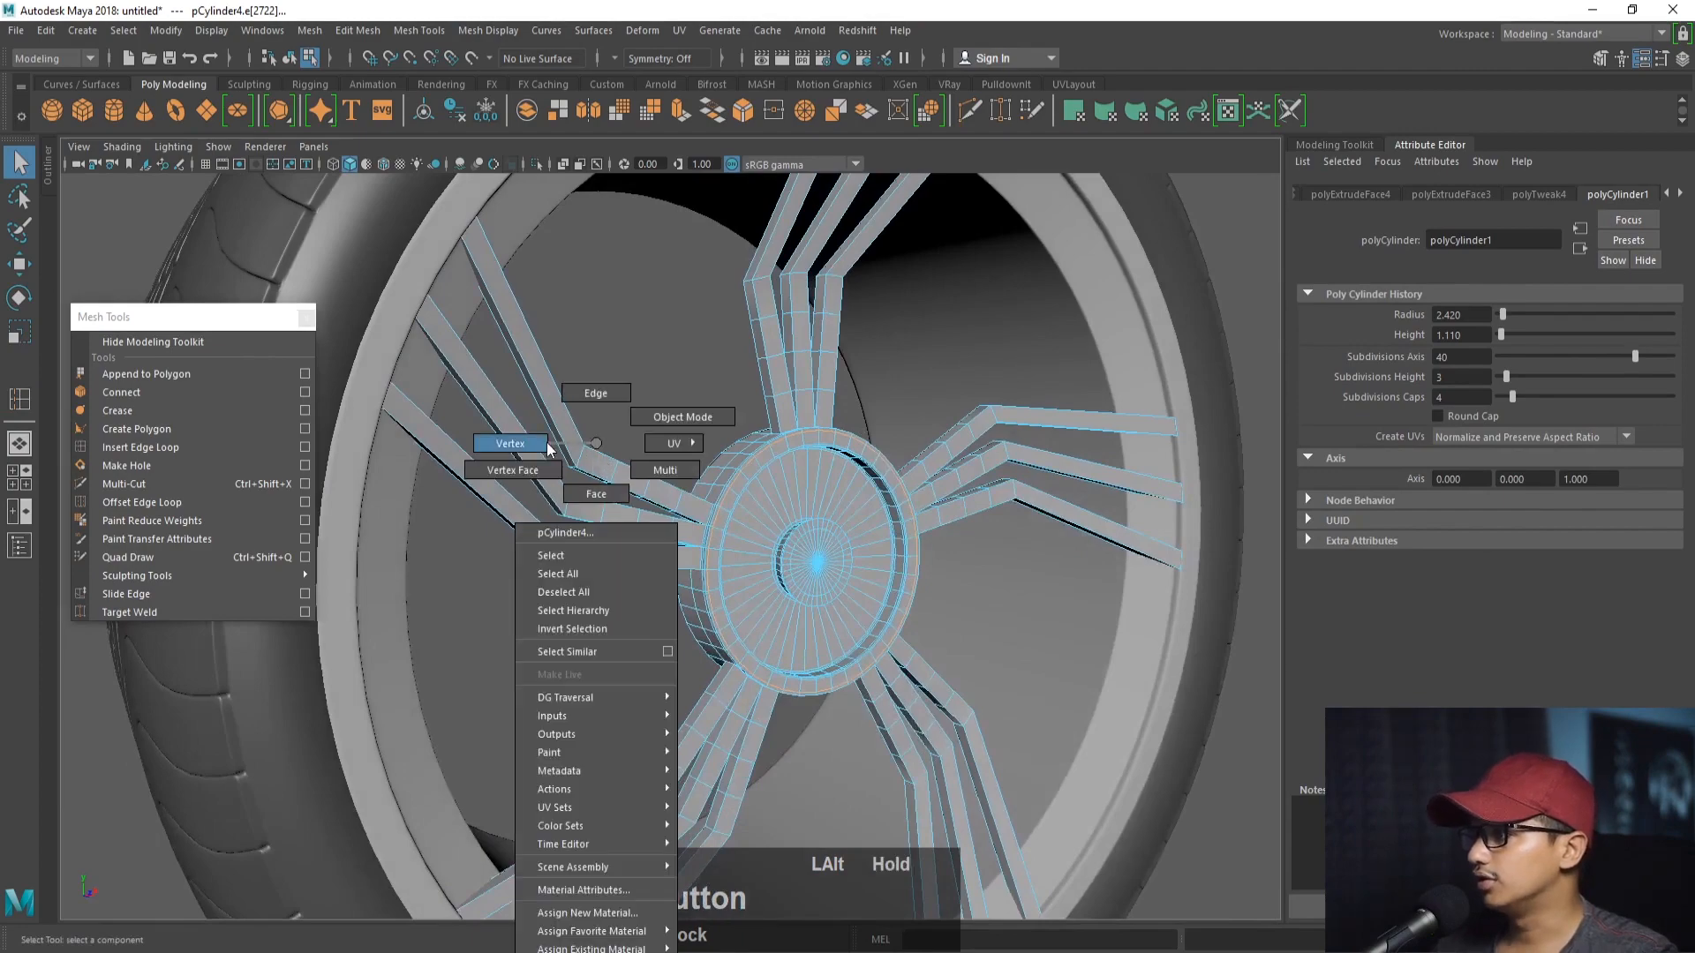
{"action": "right_click_drag", "start_coordinate": [547, 449], "coordinate": [540, 446]}
{"action": "key", "text": "space"}
{"action": "key", "text": "space"}
{"action": "right_click_drag", "start_coordinate": [357, 649], "coordinate": [380, 650], "text": "alt"}
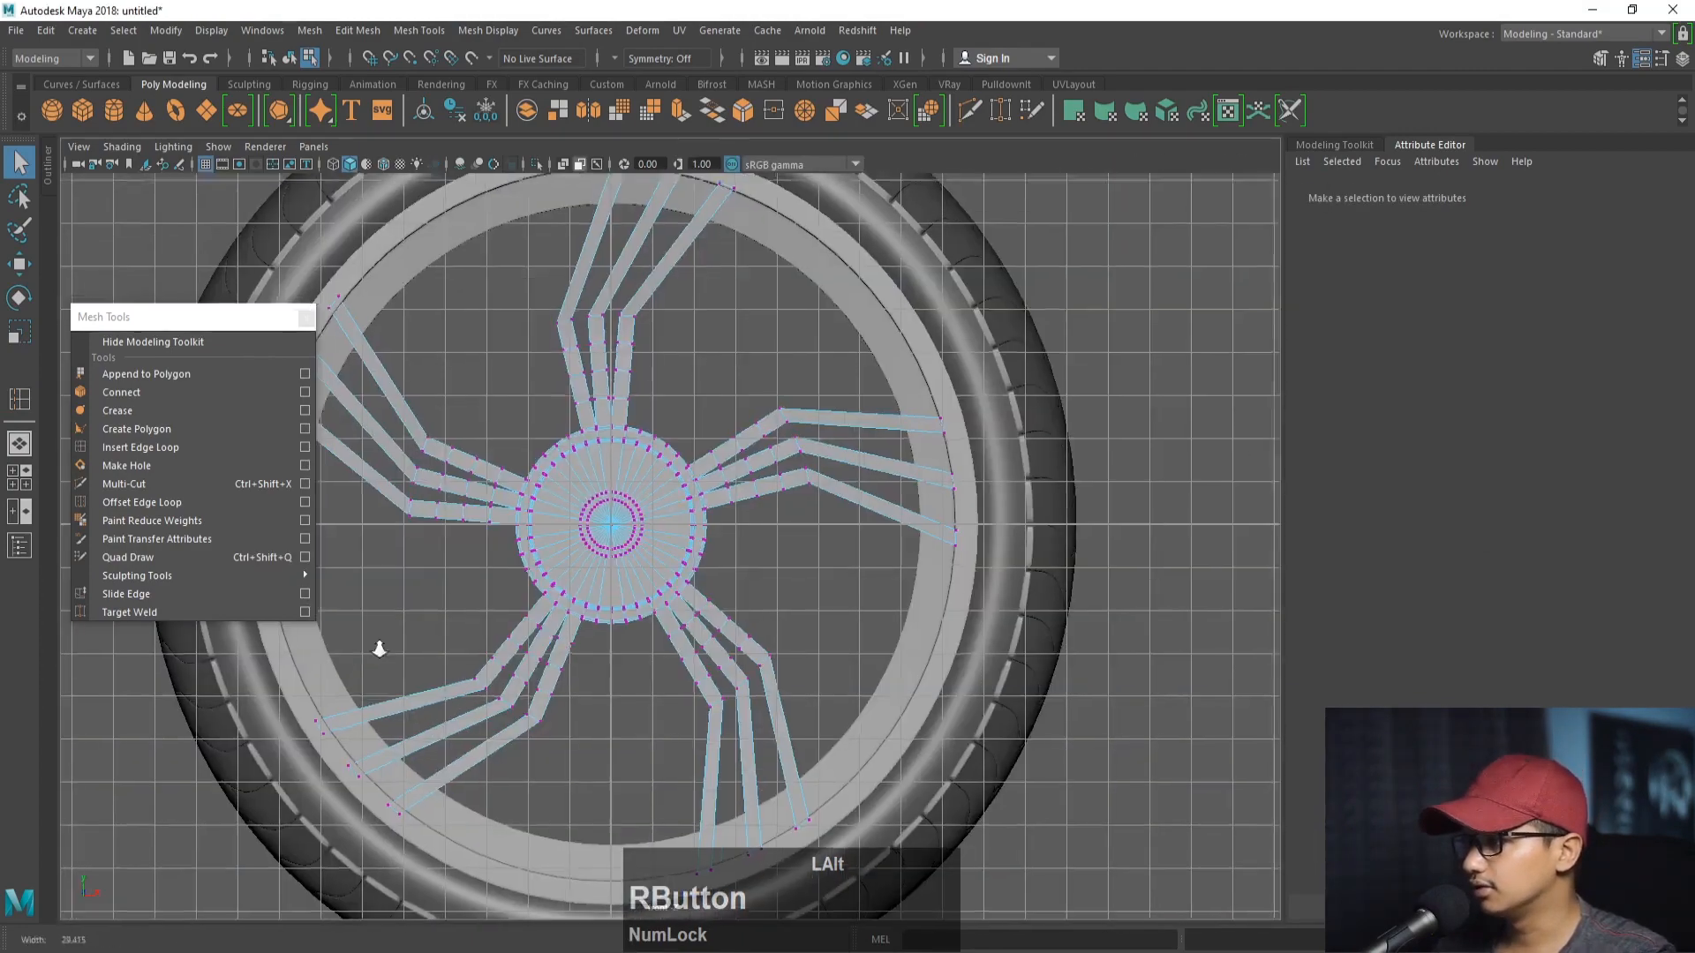
{"action": "middle_click_drag", "start_coordinate": [380, 650], "coordinate": [779, 680], "text": "alt"}
{"action": "right_click_drag", "start_coordinate": [779, 680], "coordinate": [676, 628], "text": "alt"}
{"action": "middle_click_drag", "start_coordinate": [675, 628], "coordinate": [642, 585], "text": "alt"}
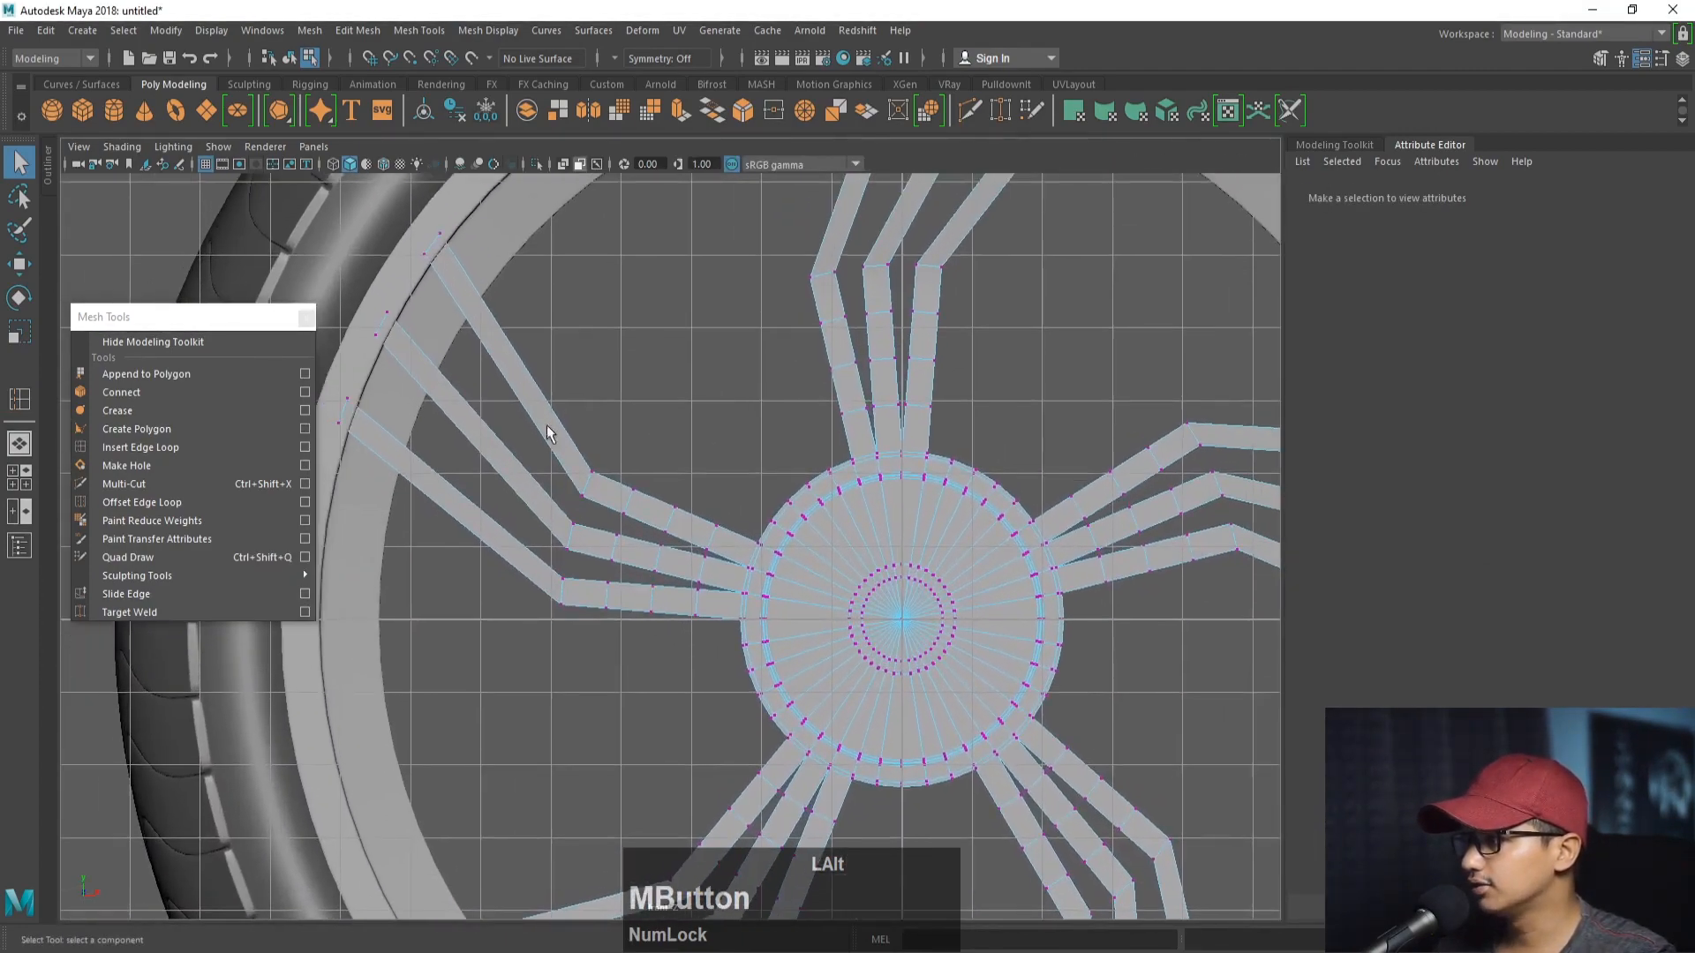
{"action": "left_click_drag", "start_coordinate": [609, 660], "coordinate": [610, 658]}
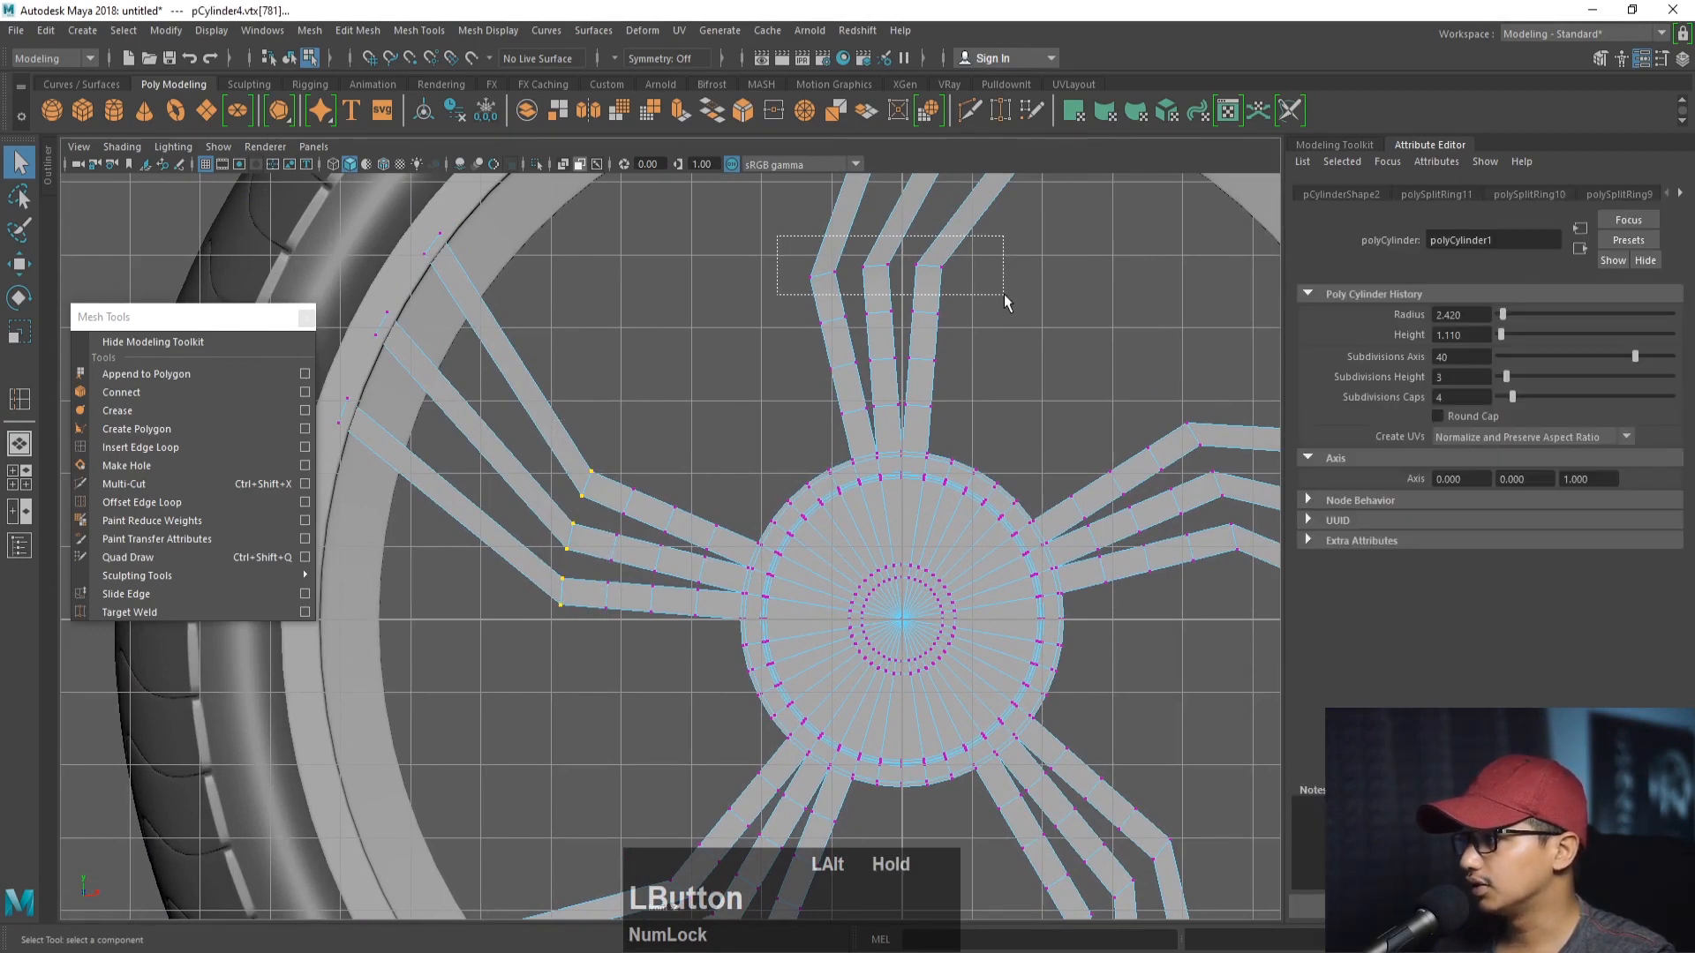
{"action": "left_click_drag", "start_coordinate": [1003, 294], "coordinate": [1003, 294]}
{"action": "right_click_drag", "start_coordinate": [1004, 294], "coordinate": [943, 482], "text": "alt"}
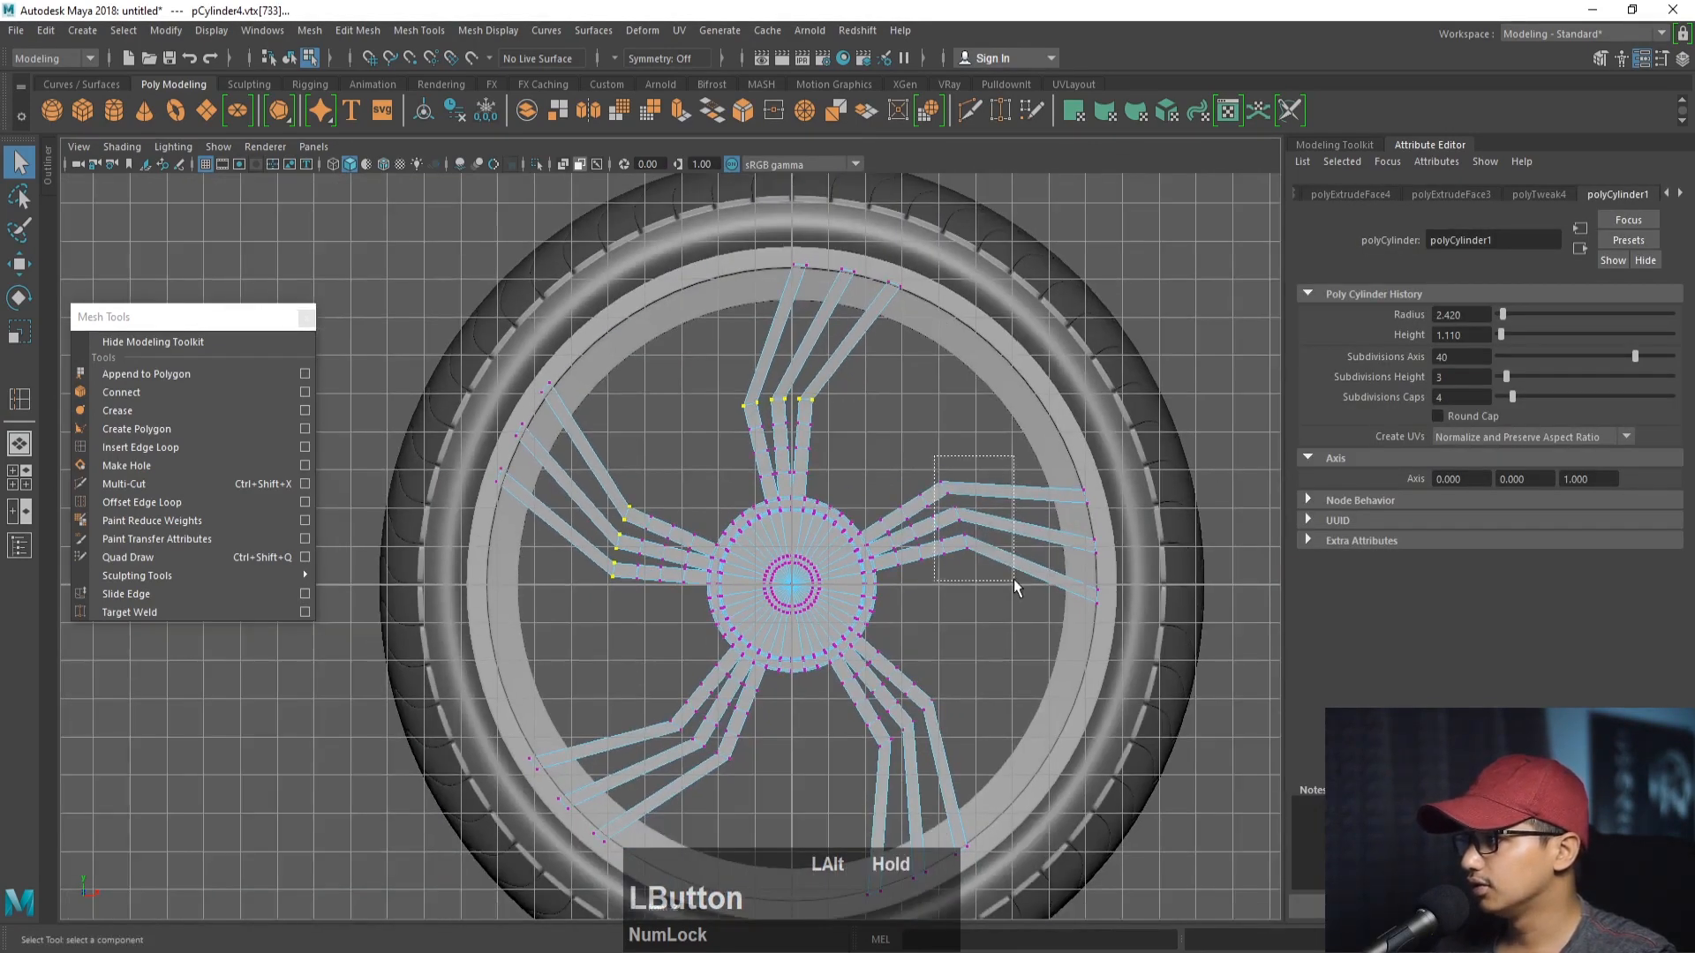
{"action": "left_click_drag", "start_coordinate": [947, 557], "coordinate": [946, 557], "text": "ctrl"}
{"action": "middle_click_drag", "start_coordinate": [904, 723], "coordinate": [898, 616], "text": "alt"}
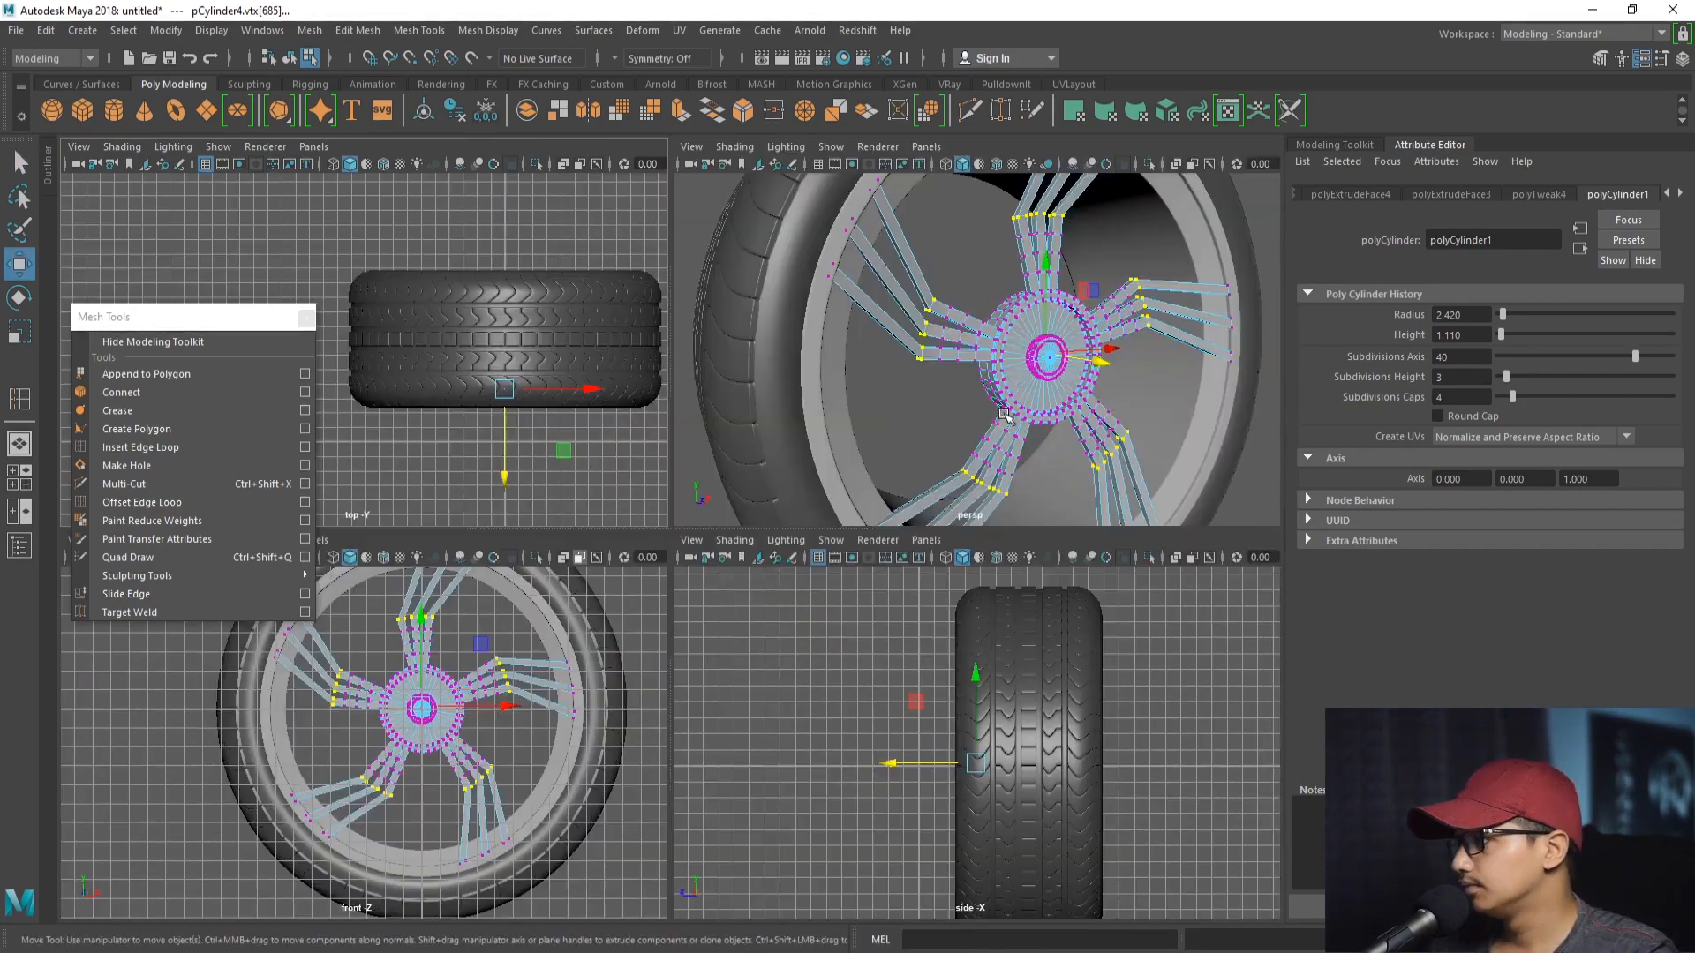
{"action": "key", "text": "space"}
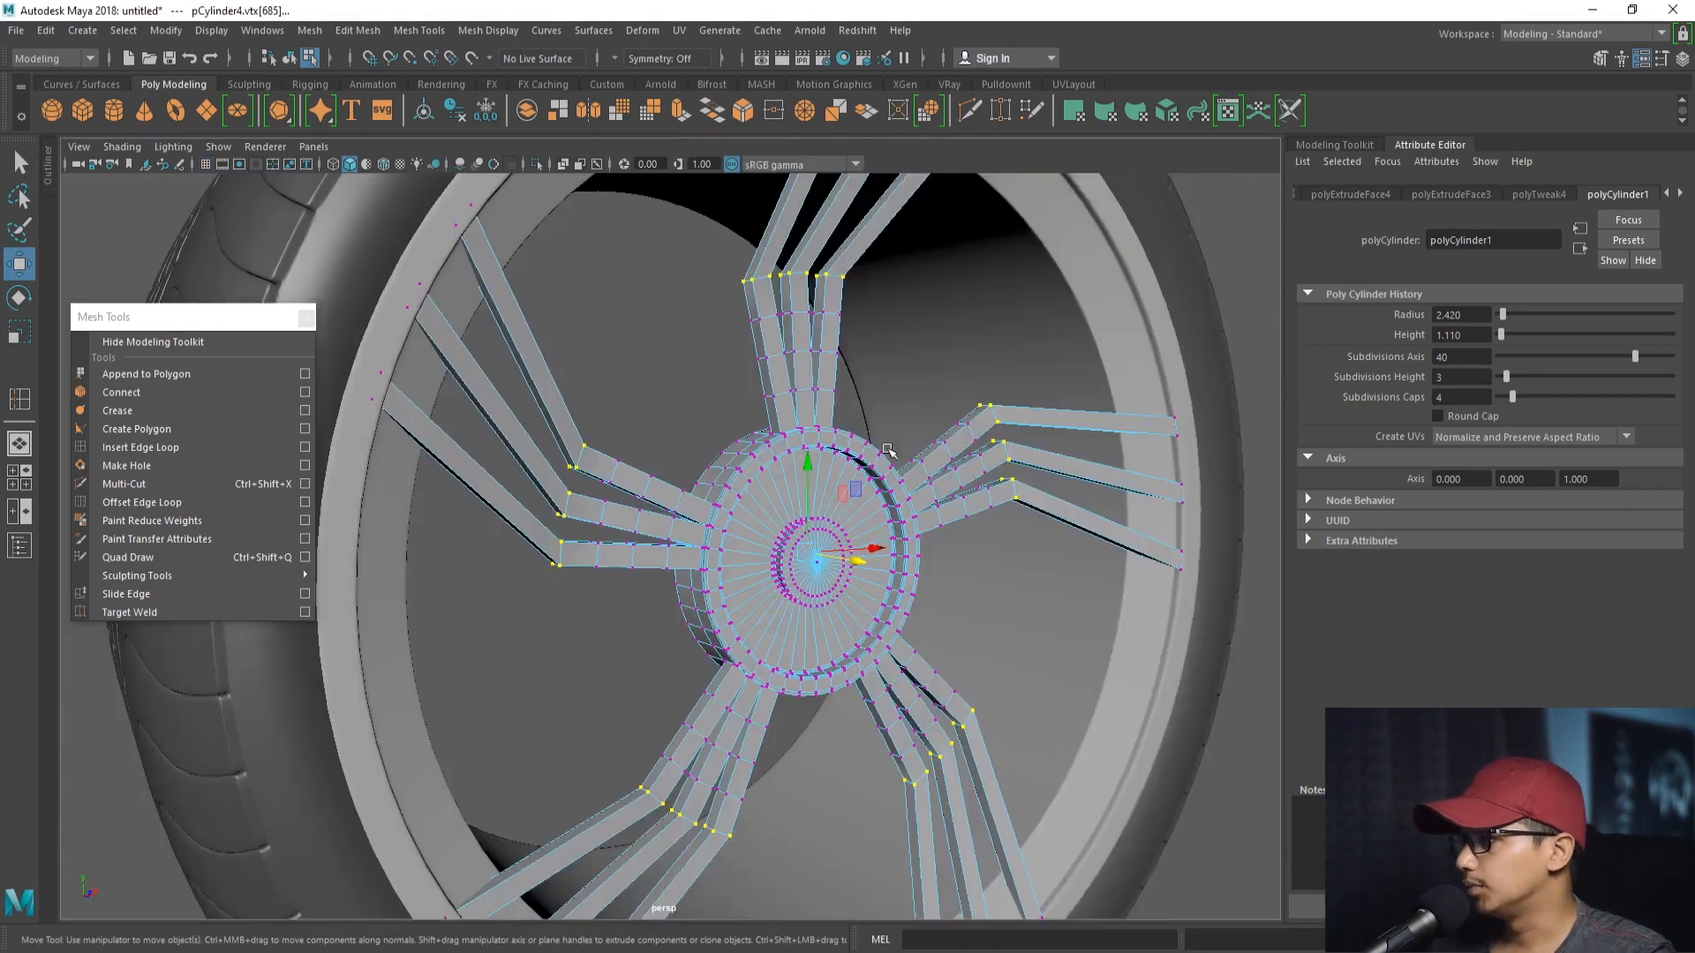
{"action": "left_click_drag", "start_coordinate": [887, 476], "coordinate": [936, 507], "text": "alt"}
{"action": "right_click_drag", "start_coordinate": [936, 508], "coordinate": [978, 538], "text": "alt"}
{"action": "left_click_drag", "start_coordinate": [897, 555], "coordinate": [785, 529]}
{"action": "right_click_drag", "start_coordinate": [764, 411], "coordinate": [712, 348], "text": "alt"}
{"action": "left_click", "coordinate": [854, 359]}
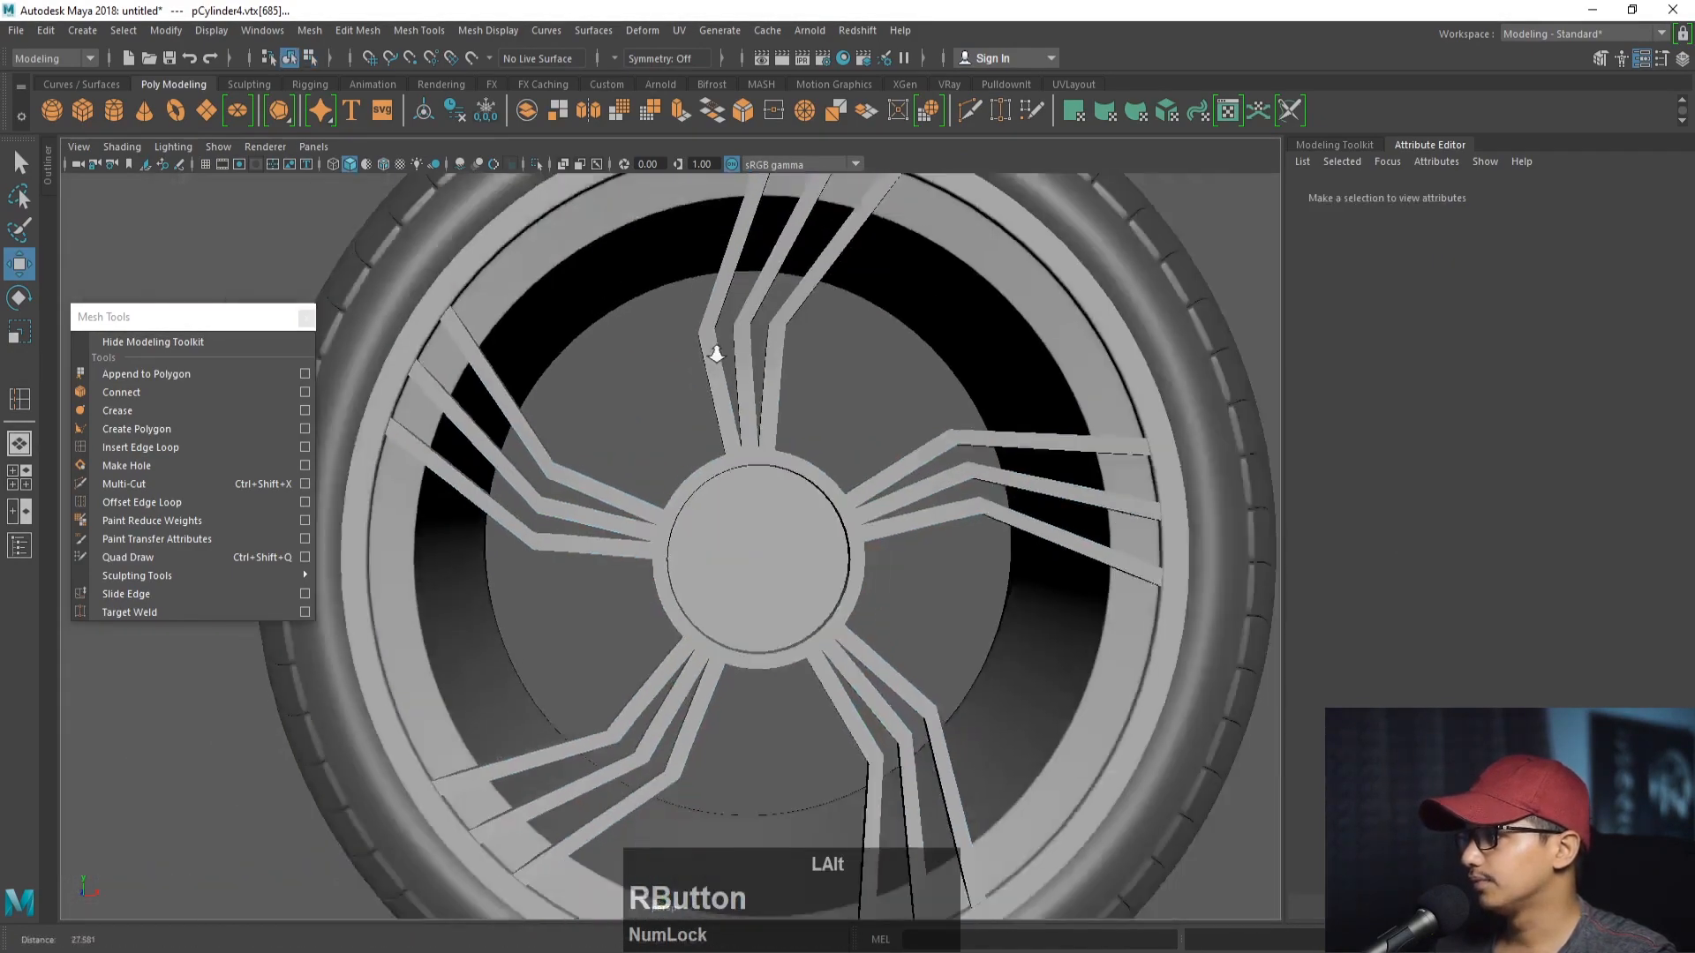
- Insert two supporting edge loops running lengthwise along the sides of the spokes
{"action": "left_click_drag", "start_coordinate": [712, 348], "coordinate": [842, 530], "text": "alt"}
{"action": "left_click", "coordinate": [764, 393]}
{"action": "key", "text": "3"}
{"action": "key", "text": "1"}
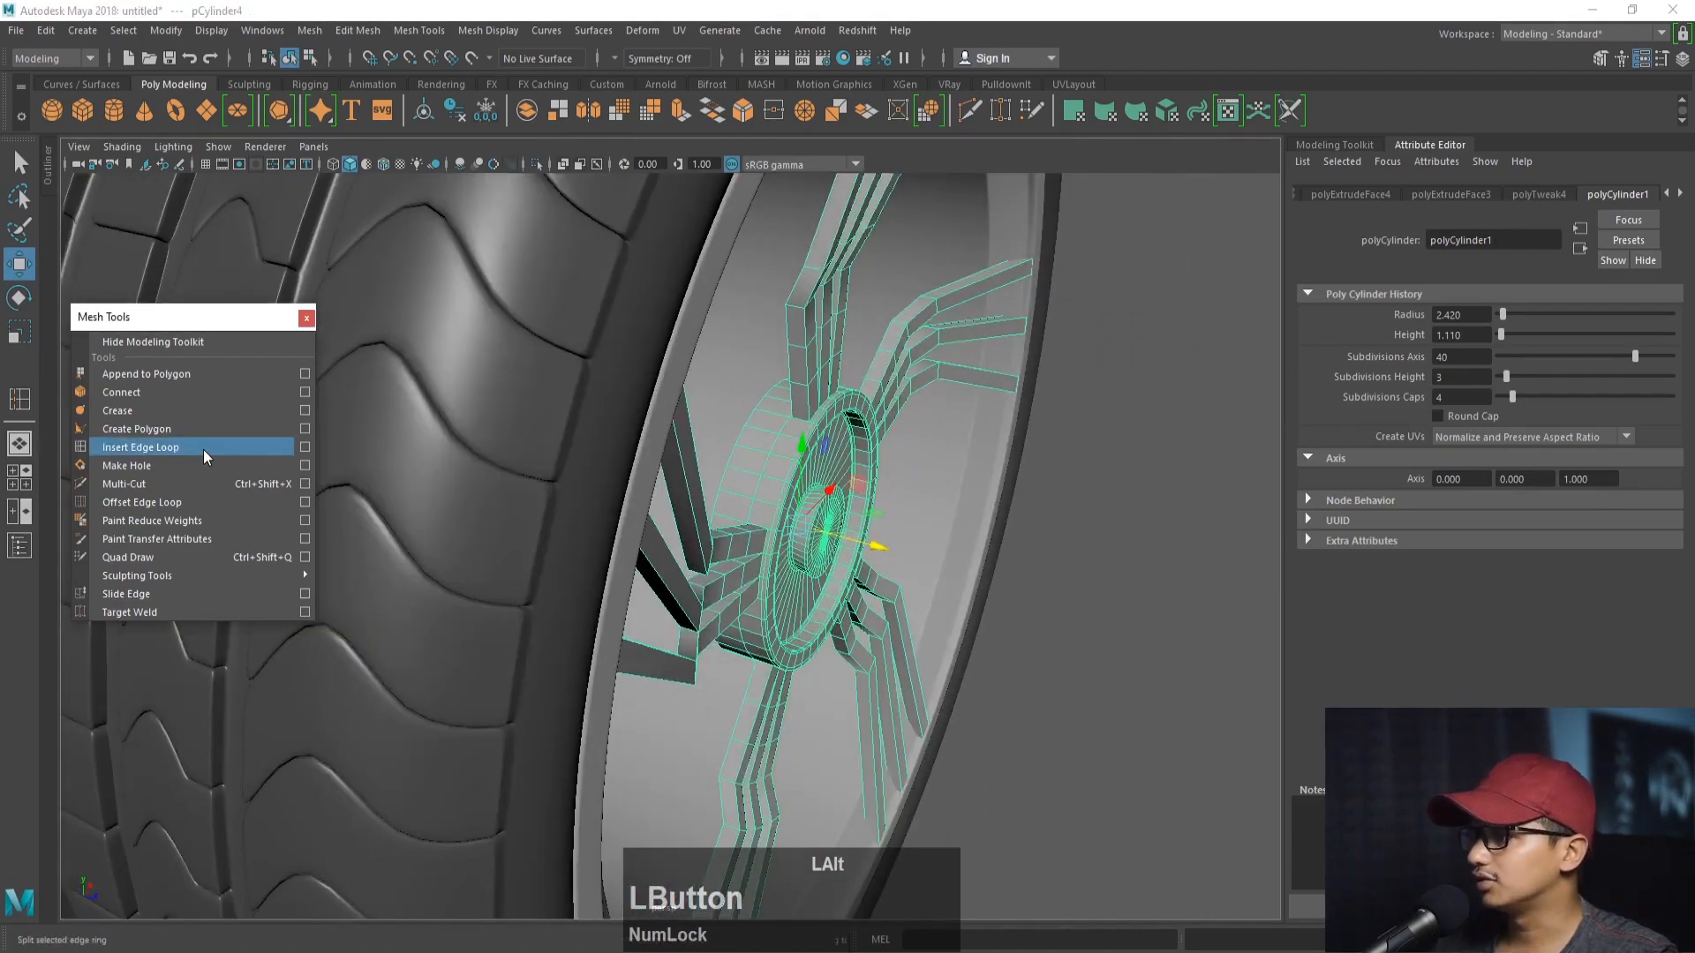
{"action": "left_click", "coordinate": [204, 448]}
{"action": "right_click_drag", "start_coordinate": [671, 494], "coordinate": [712, 597], "text": "alt"}
{"action": "left_click_drag", "start_coordinate": [712, 598], "coordinate": [772, 594], "text": "alt"}
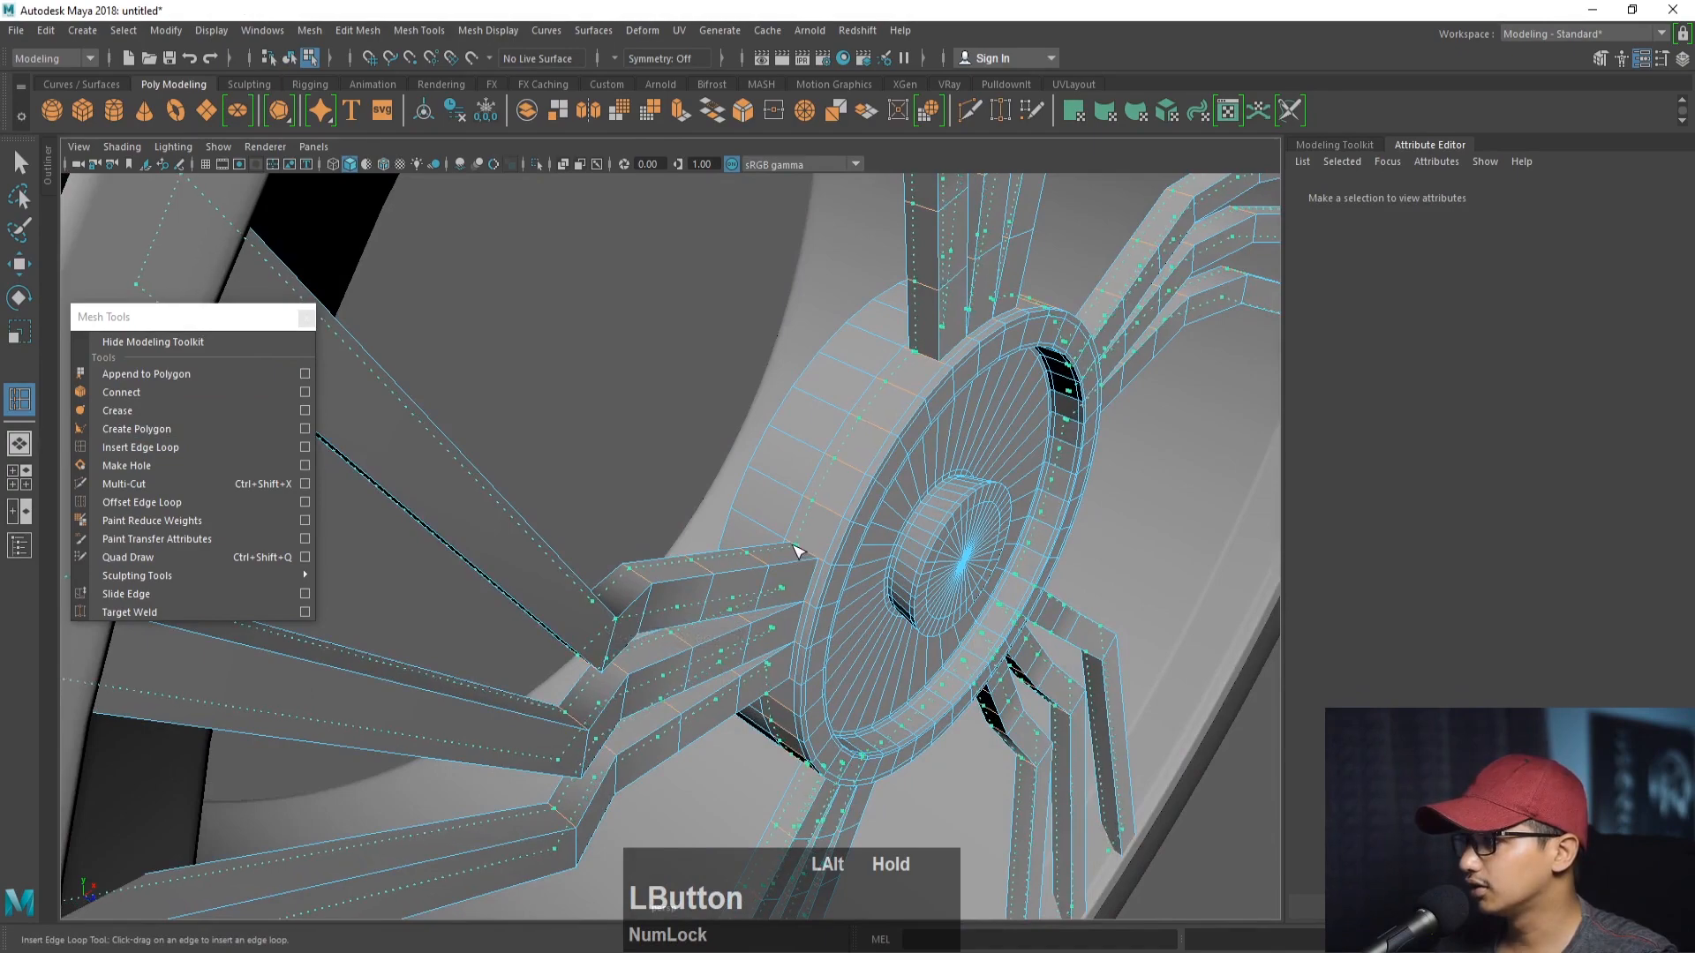
{"action": "left_click", "coordinate": [792, 551]}
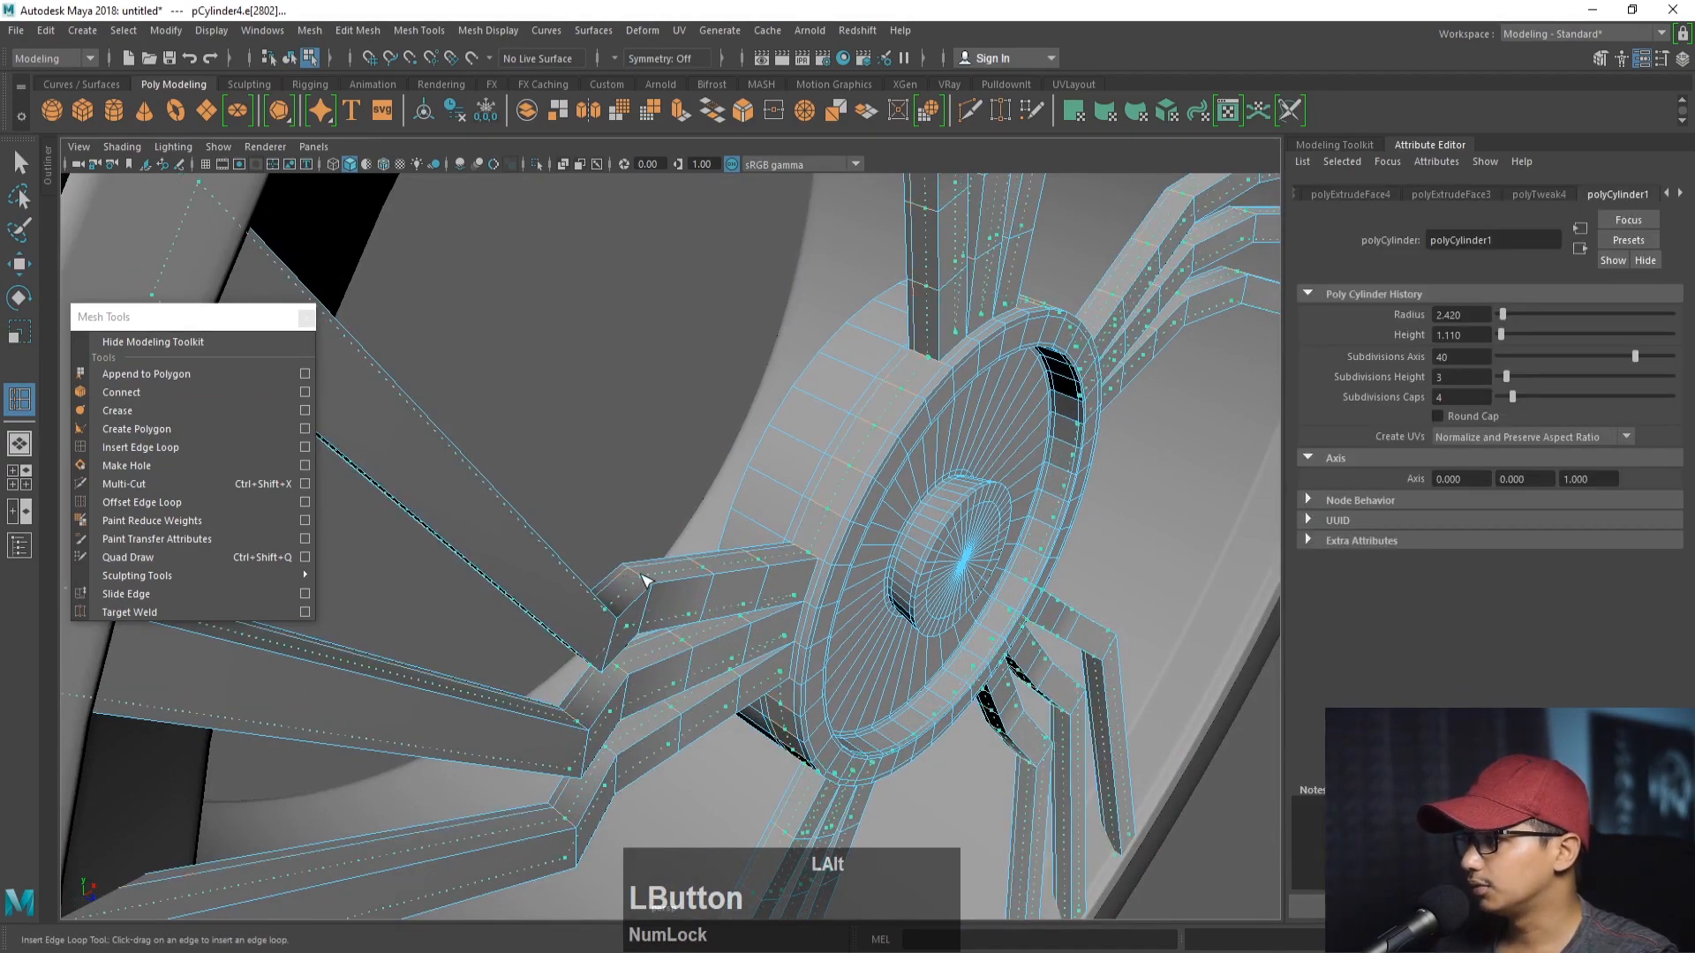
{"action": "left_click", "coordinate": [651, 582]}
- Return the rim mesh to object mode and examine its smoothed spokes from several angles
{"action": "left_click_drag", "start_coordinate": [650, 582], "coordinate": [168, 305], "text": "alt"}
{"action": "right_click_drag", "start_coordinate": [484, 443], "coordinate": [495, 353]}
{"action": "left_click", "coordinate": [560, 390]}
{"action": "left_click_drag", "start_coordinate": [495, 353], "coordinate": [688, 424], "text": "alt"}
{"action": "right_click_drag", "start_coordinate": [688, 424], "coordinate": [606, 496], "text": "alt"}
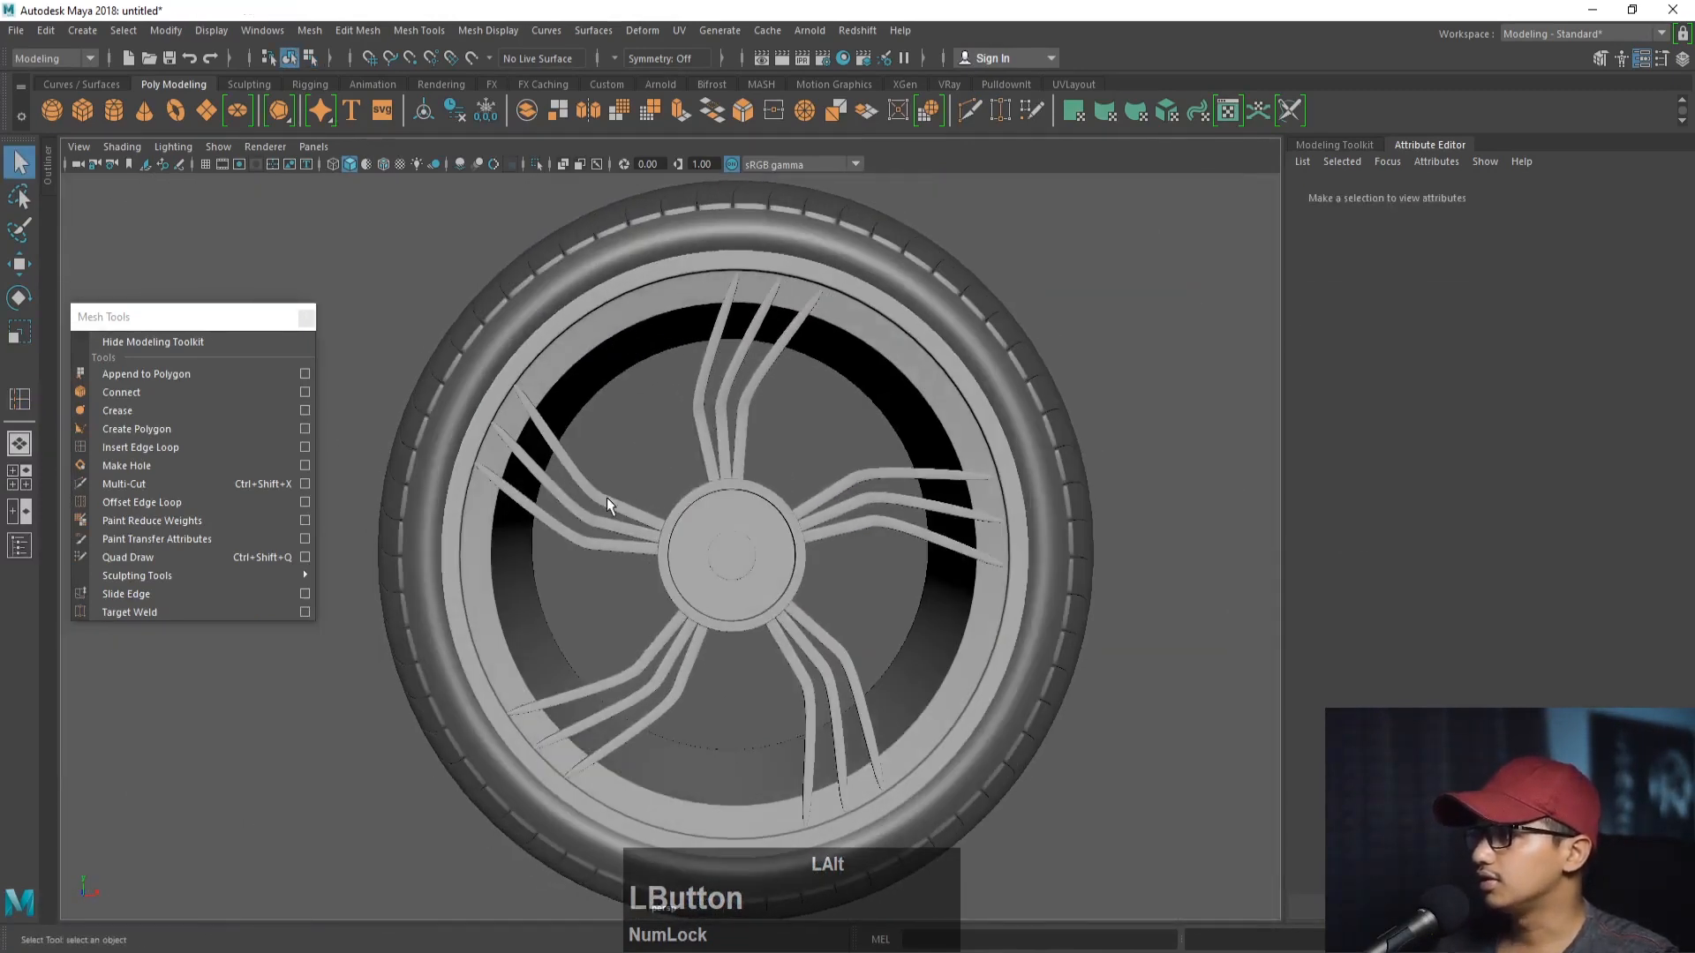
{"action": "left_click", "coordinate": [703, 500]}
{"action": "left_click_drag", "start_coordinate": [703, 500], "coordinate": [785, 530], "text": "alt"}
{"action": "left_click_drag", "start_coordinate": [902, 514], "coordinate": [888, 538], "text": "alt"}
{"action": "right_click_drag", "start_coordinate": [888, 539], "coordinate": [887, 664], "text": "alt"}
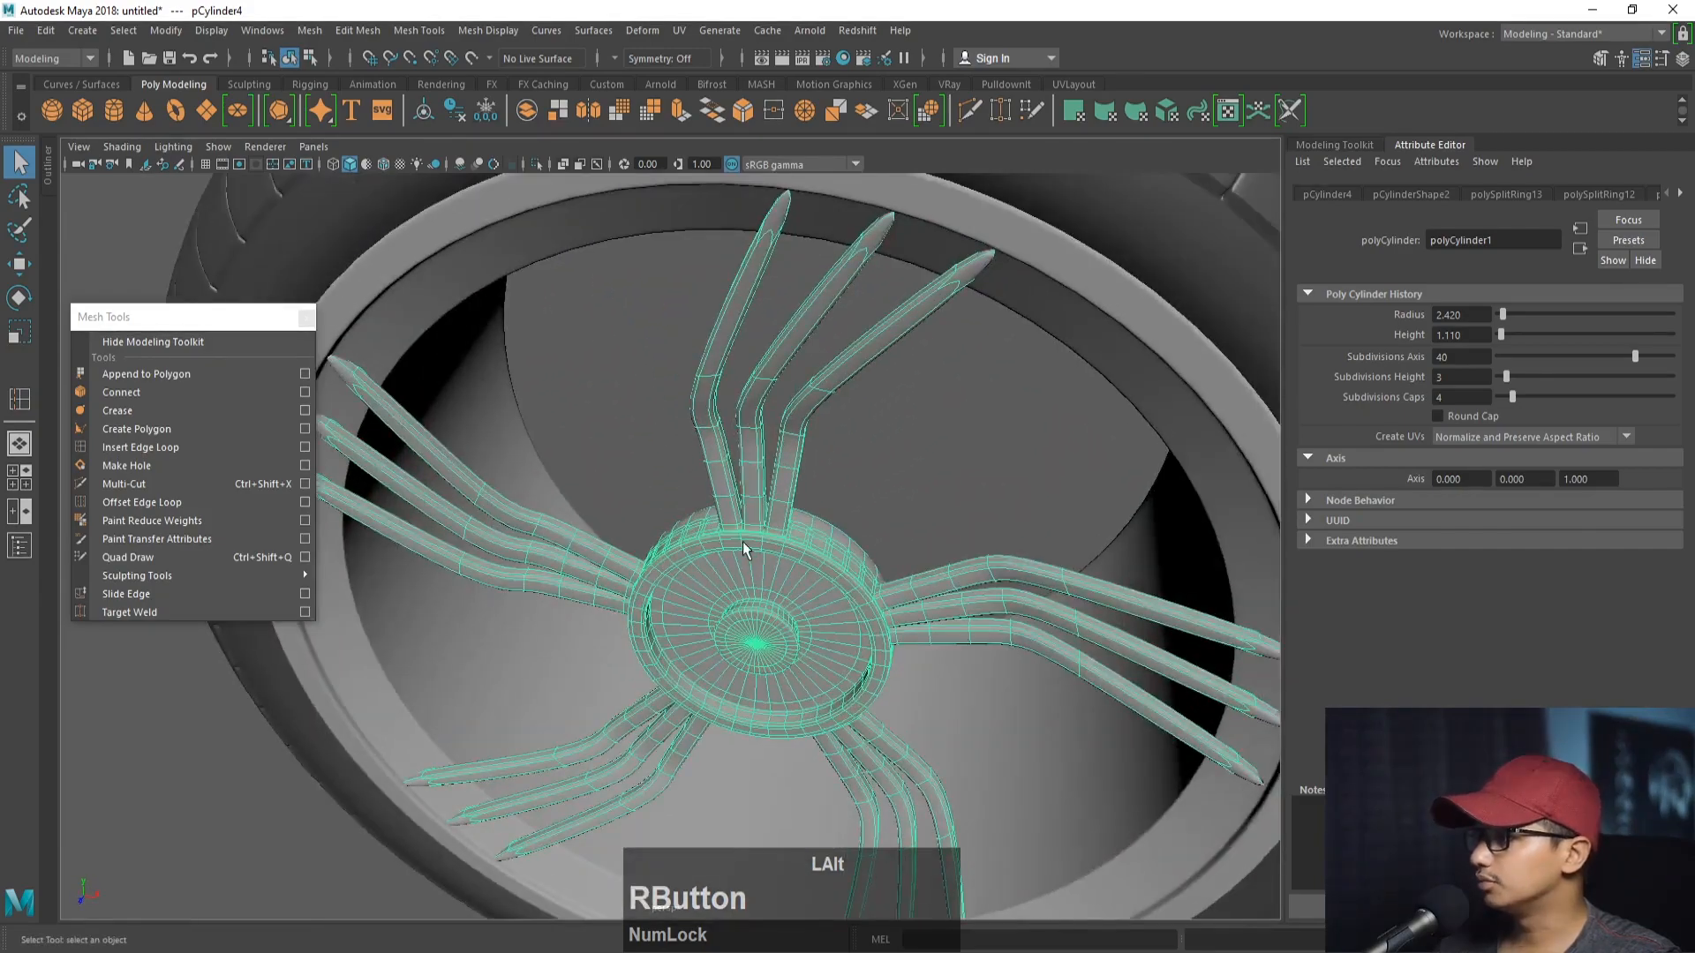
{"action": "right_click_drag", "start_coordinate": [743, 542], "coordinate": [707, 530], "text": "alt"}
{"action": "left_click_drag", "start_coordinate": [706, 529], "coordinate": [783, 496], "text": "alt"}
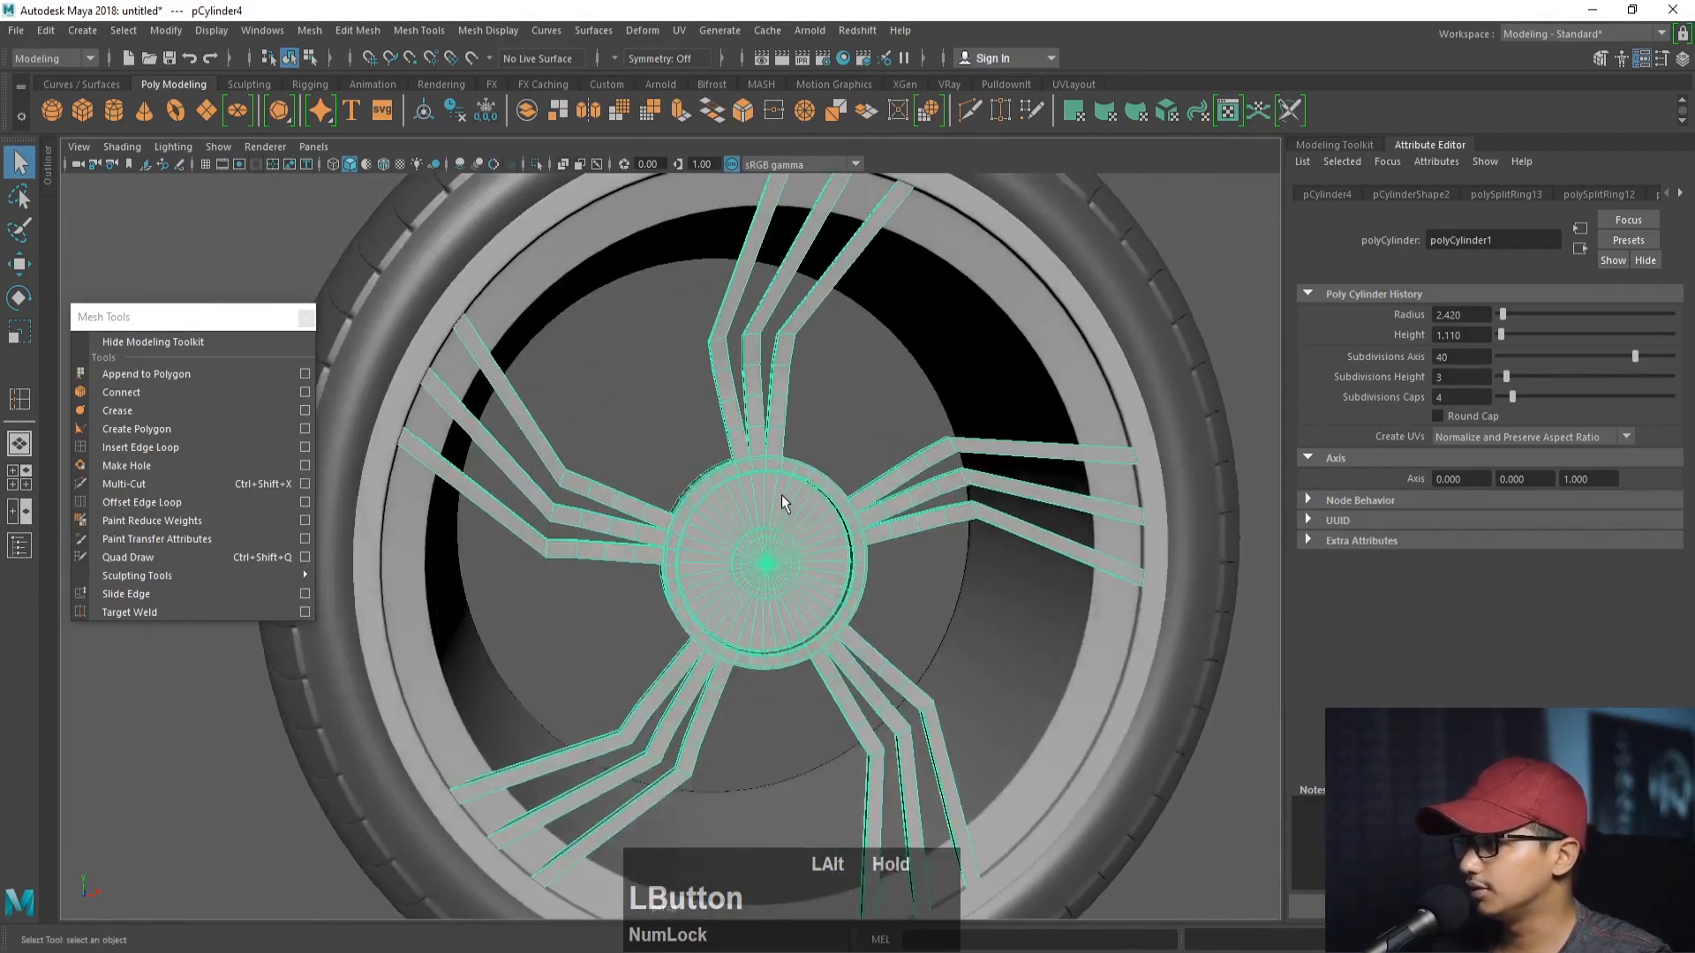
- Insert a series of concentric edge loops across the hub's recessed face, between its outer wall and the raised centre
{"action": "middle_click_drag", "start_coordinate": [783, 495], "coordinate": [658, 513], "text": "alt"}
{"action": "right_click_drag", "start_coordinate": [657, 512], "coordinate": [783, 576], "text": "alt"}
{"action": "middle_click_drag", "start_coordinate": [880, 697], "coordinate": [665, 613], "text": "alt"}
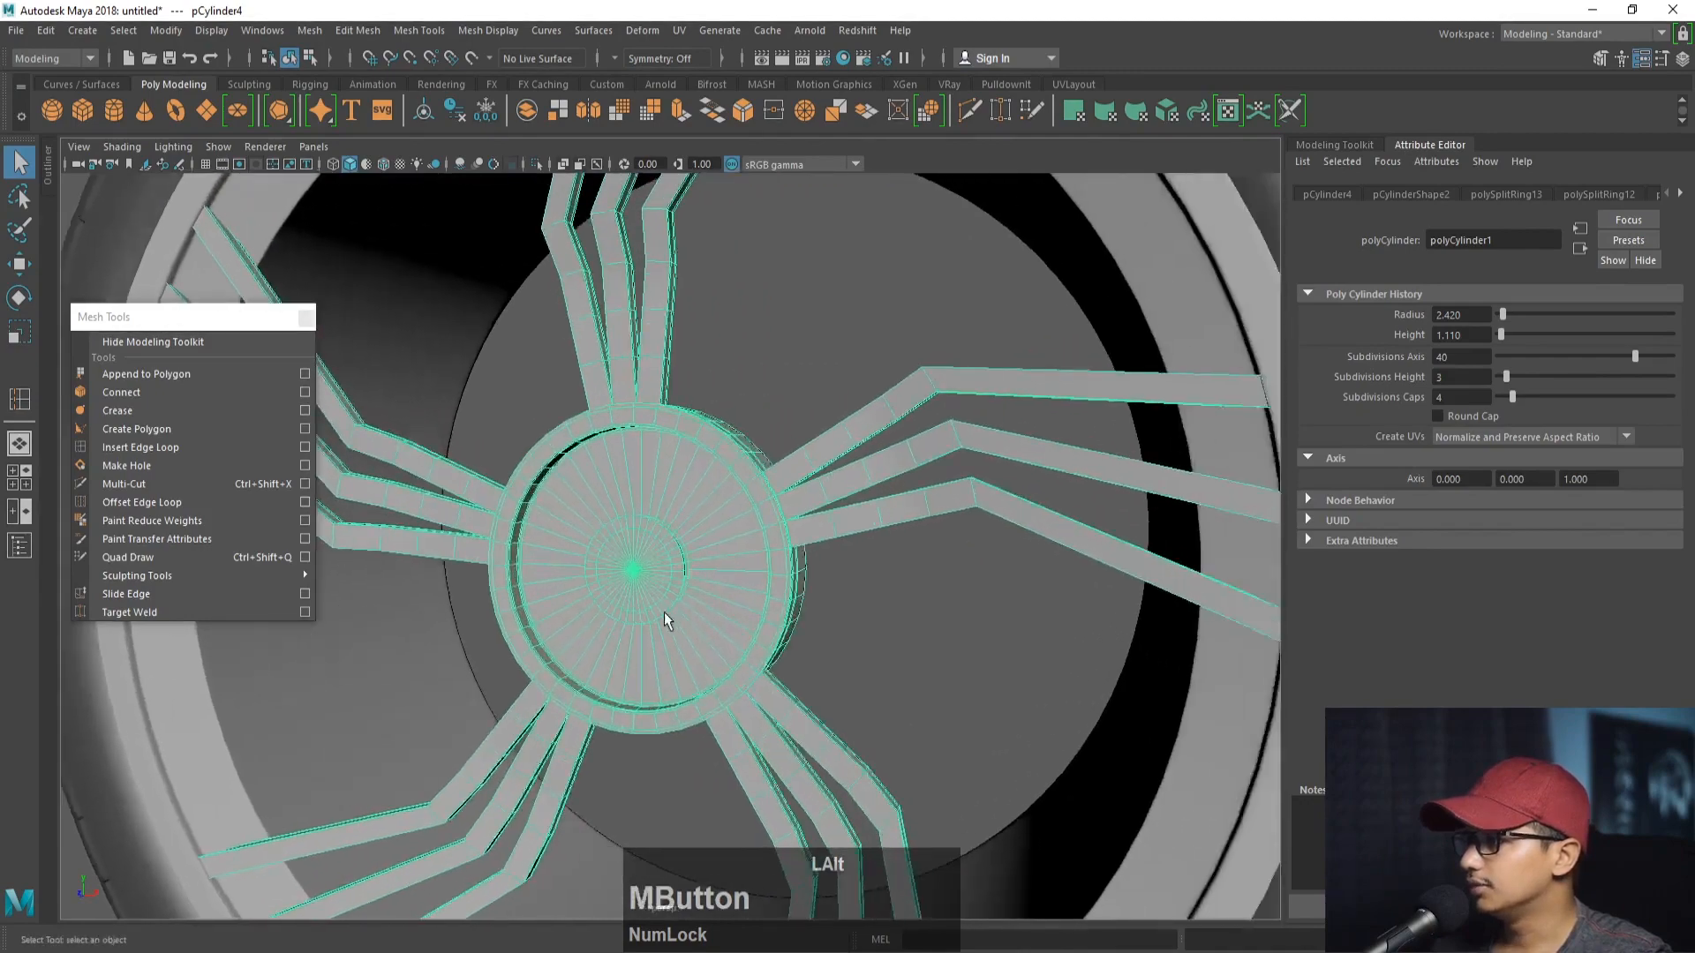
{"action": "left_click_drag", "start_coordinate": [665, 613], "coordinate": [708, 611], "text": "alt"}
{"action": "right_click_drag", "start_coordinate": [708, 611], "coordinate": [761, 457], "text": "alt"}
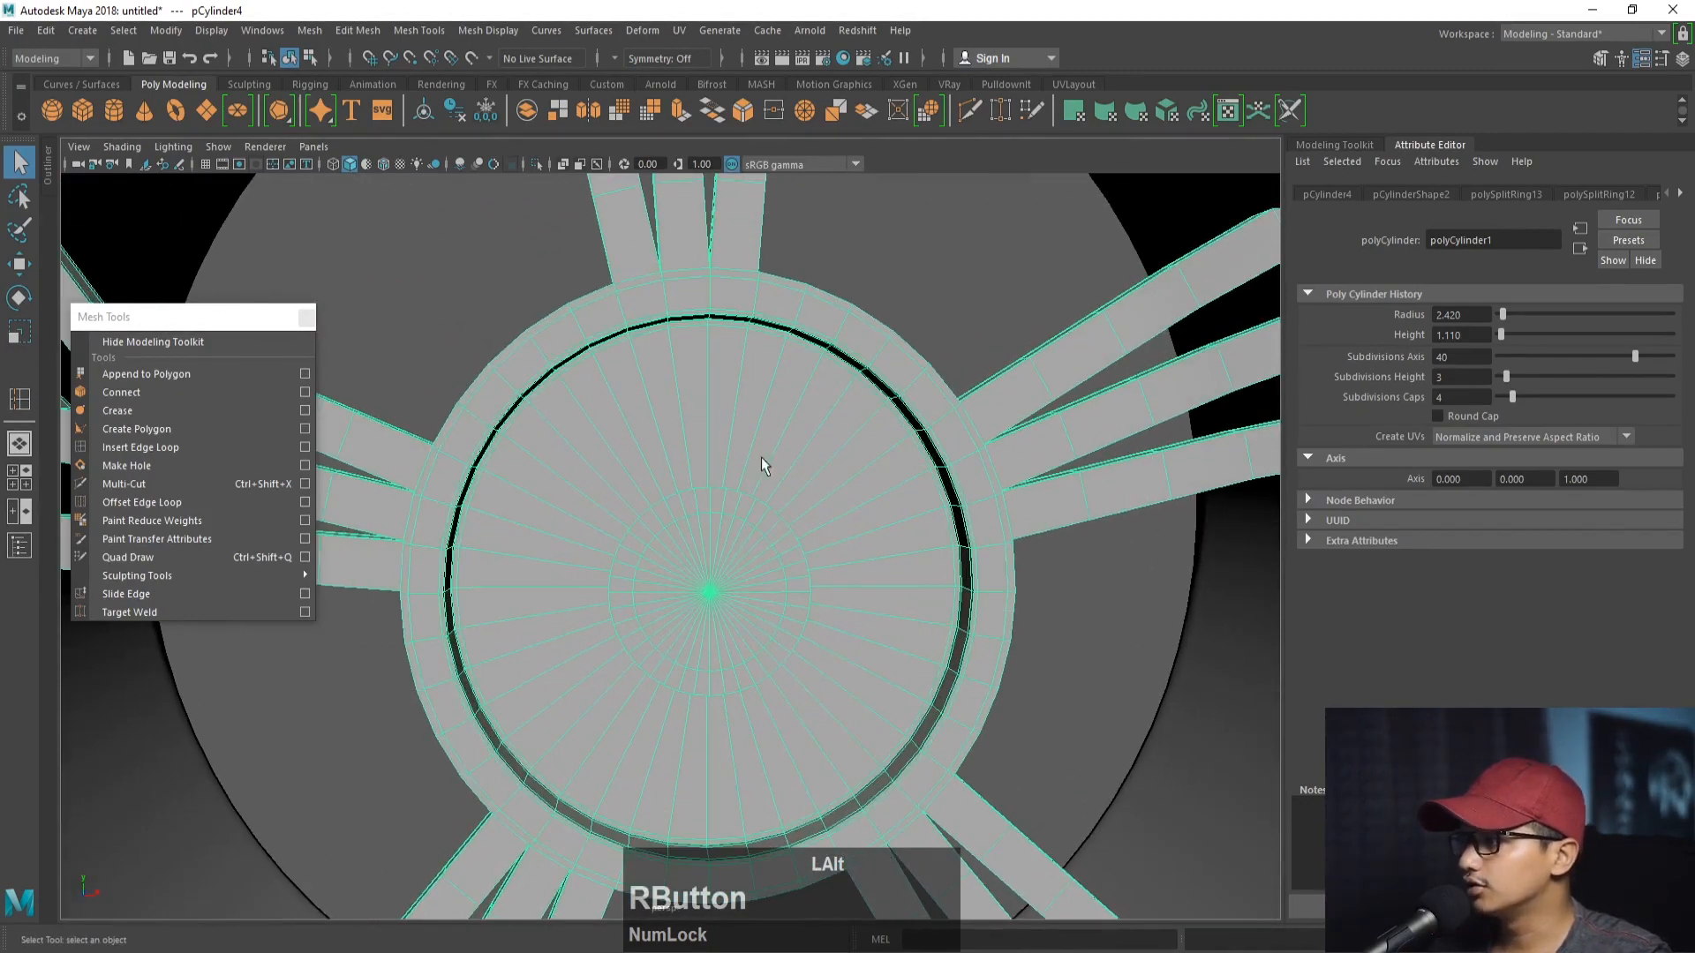
{"action": "middle_click_drag", "start_coordinate": [691, 412], "coordinate": [825, 550], "text": "alt"}
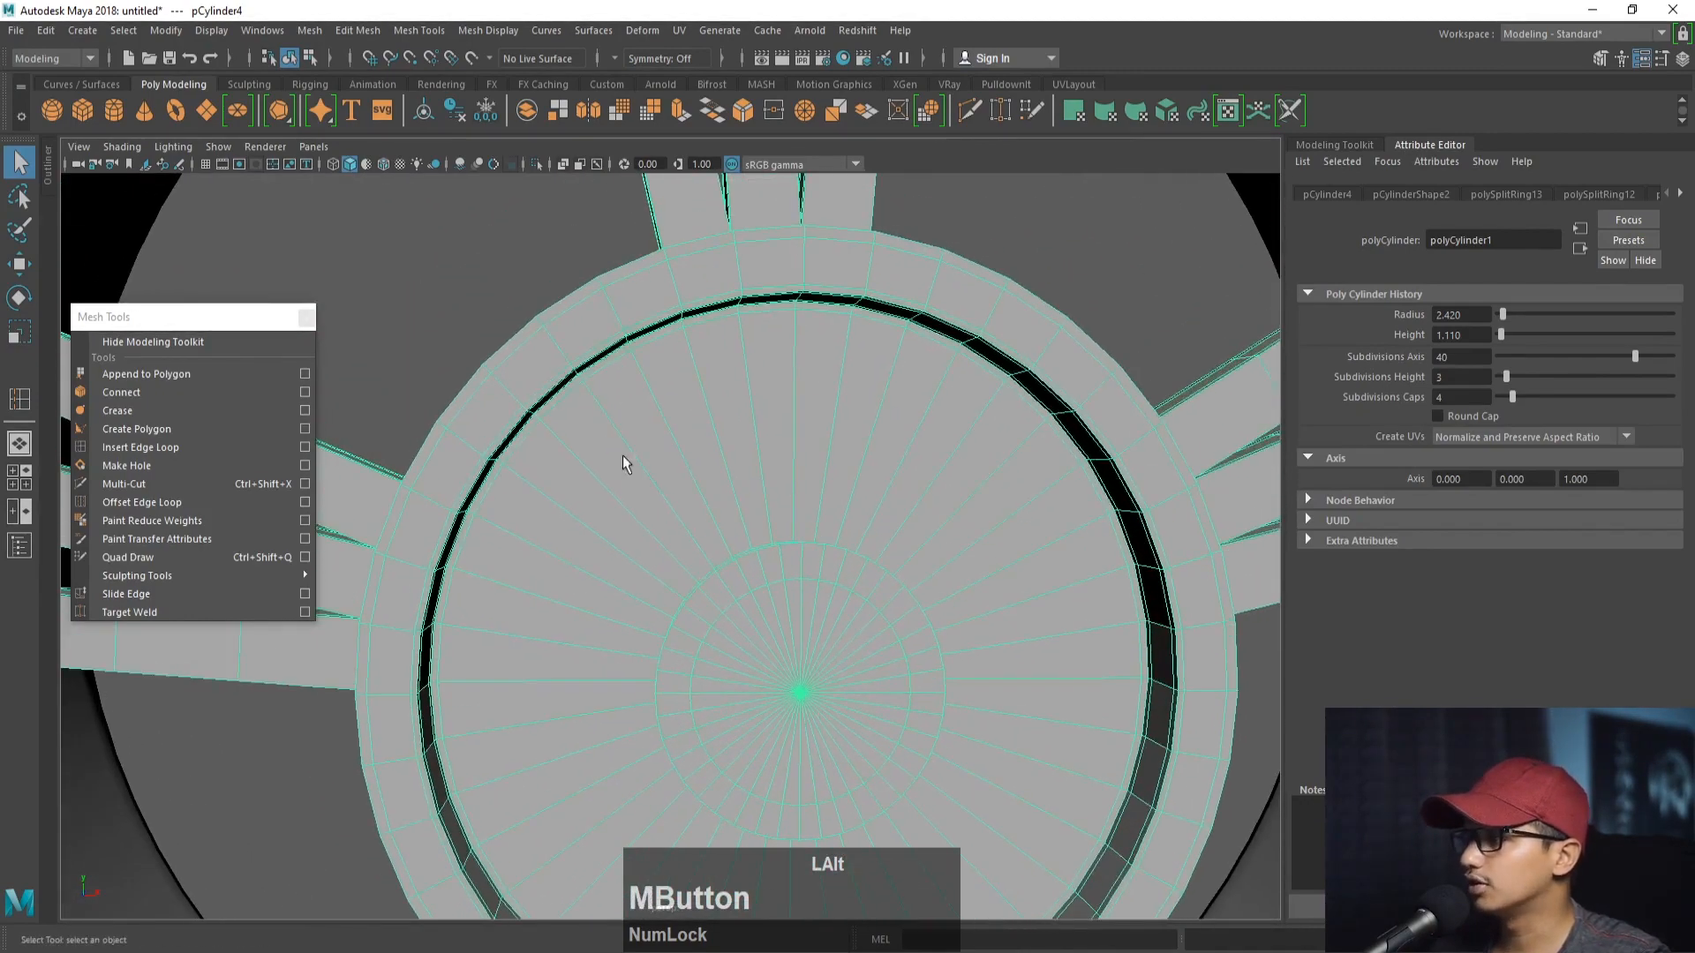
{"action": "left_click", "coordinate": [205, 439]}
{"action": "right_click_drag", "start_coordinate": [618, 490], "coordinate": [662, 525], "text": "alt"}
{"action": "left_click_drag", "start_coordinate": [598, 480], "coordinate": [557, 448]}
{"action": "left_click_drag", "start_coordinate": [574, 459], "coordinate": [632, 507]}
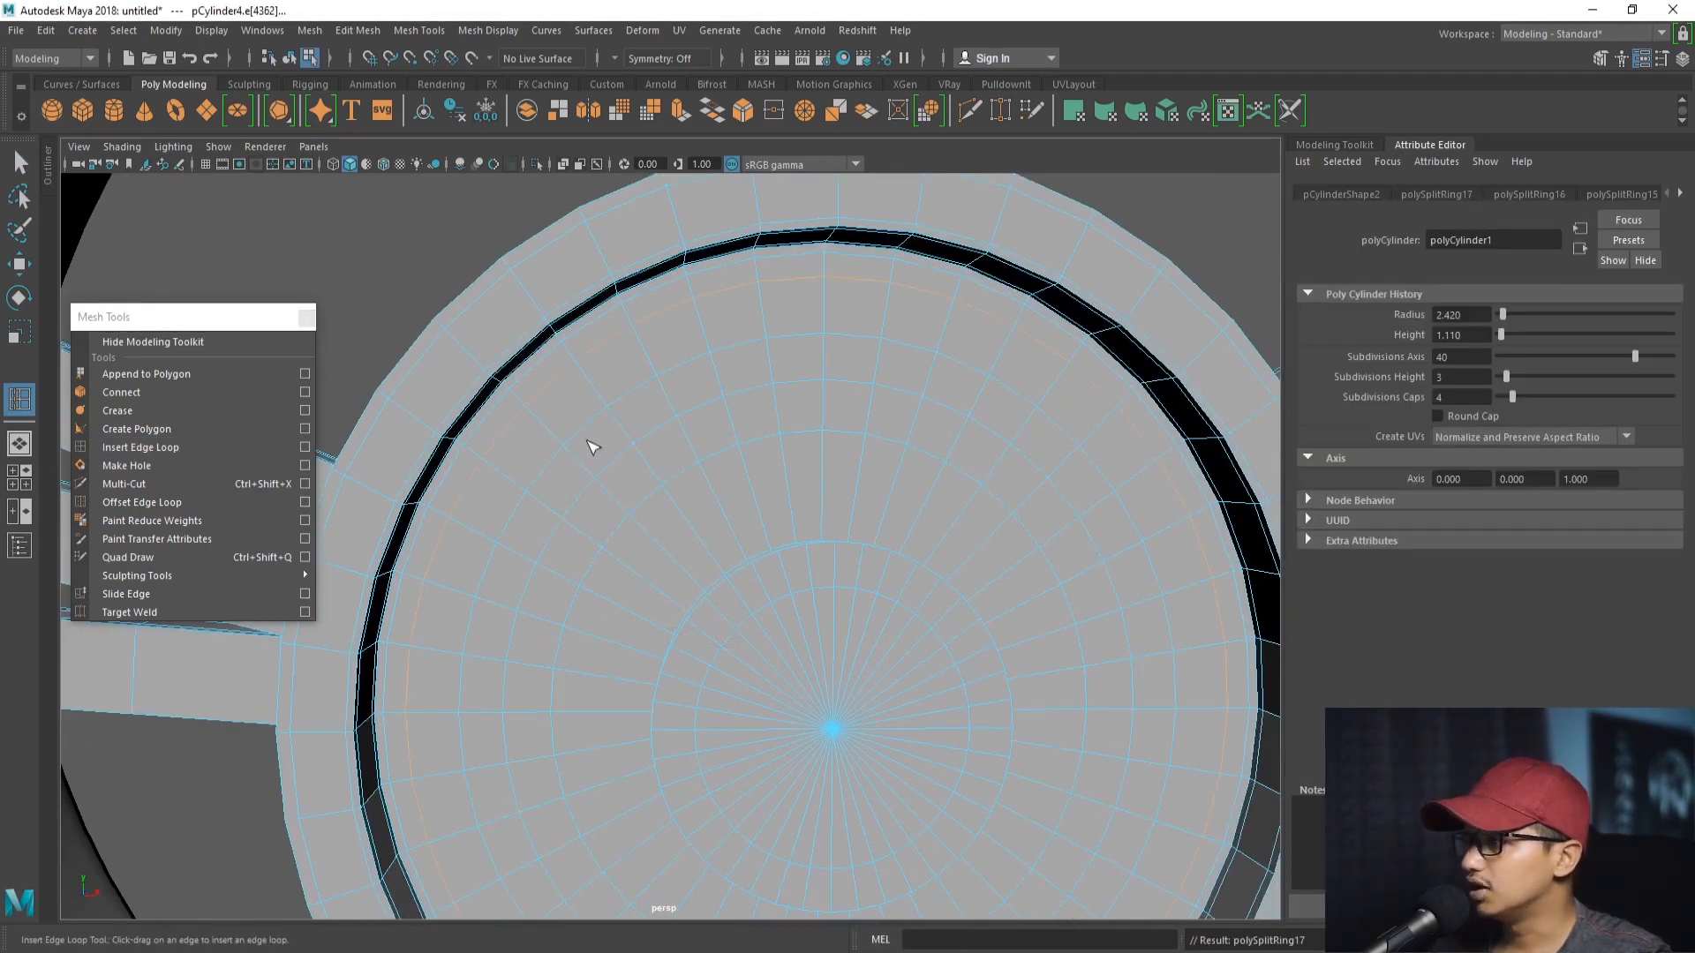
{"action": "left_click_drag", "start_coordinate": [658, 533], "coordinate": [683, 560]}
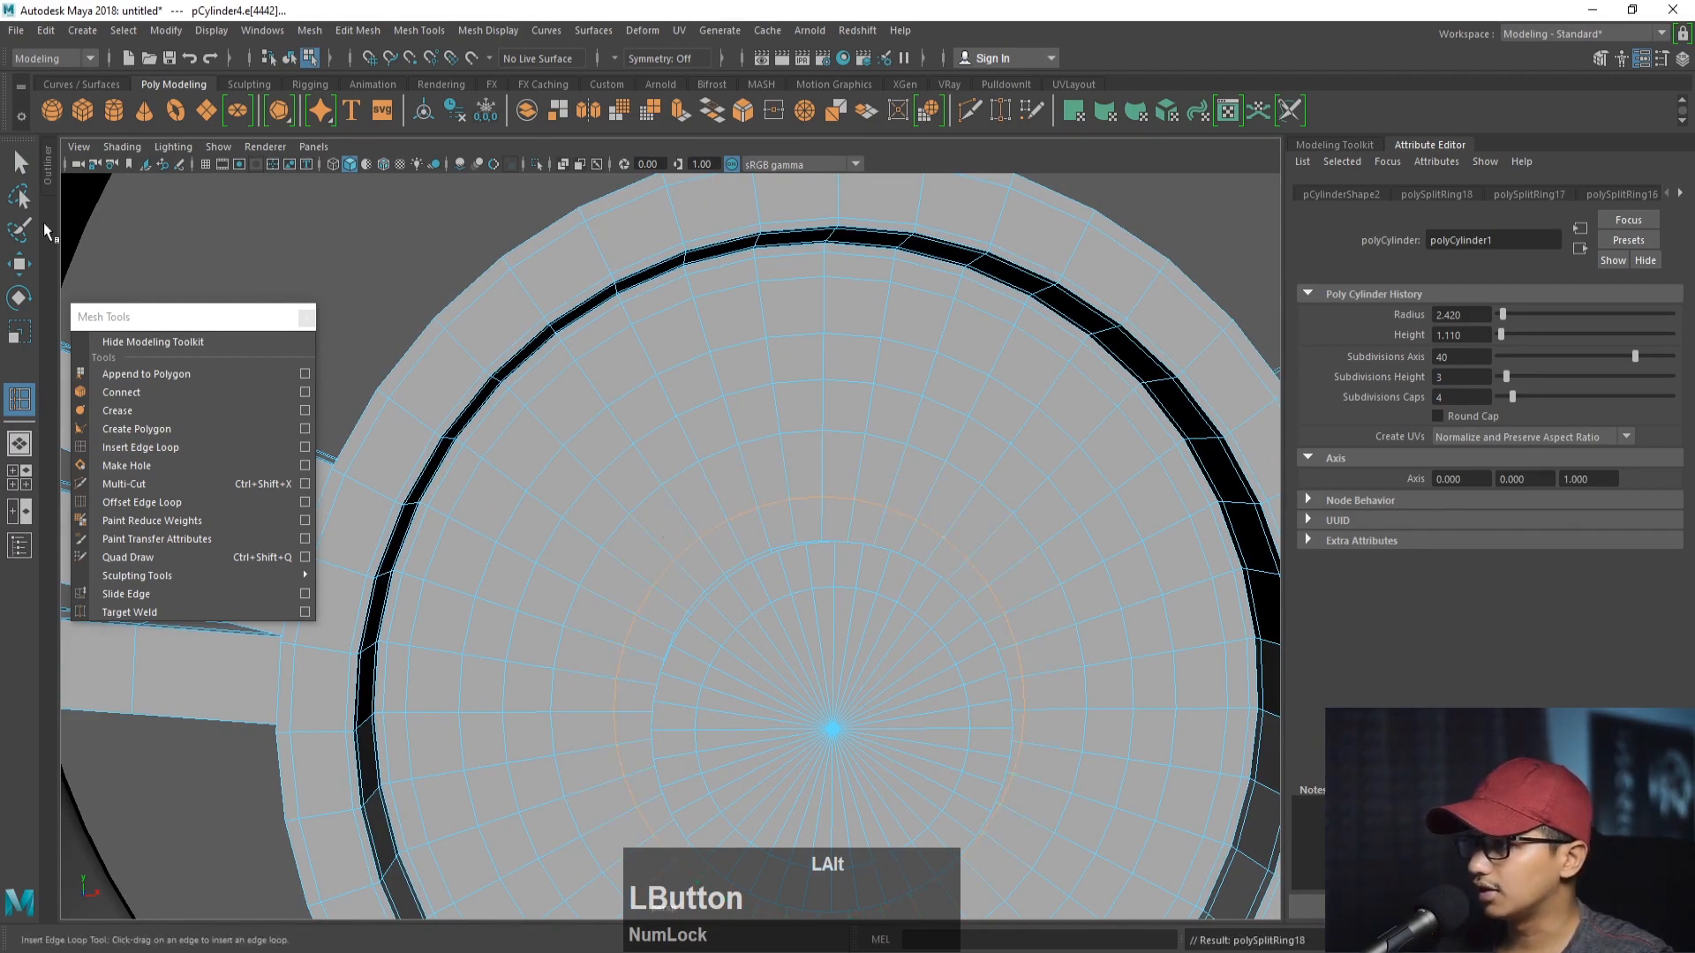
- Select five evenly spaced two-by-two face patches around the hub's recessed face for the lug holes
{"action": "key", "text": "q"}
{"action": "right_click_drag", "start_coordinate": [616, 446], "coordinate": [623, 486]}
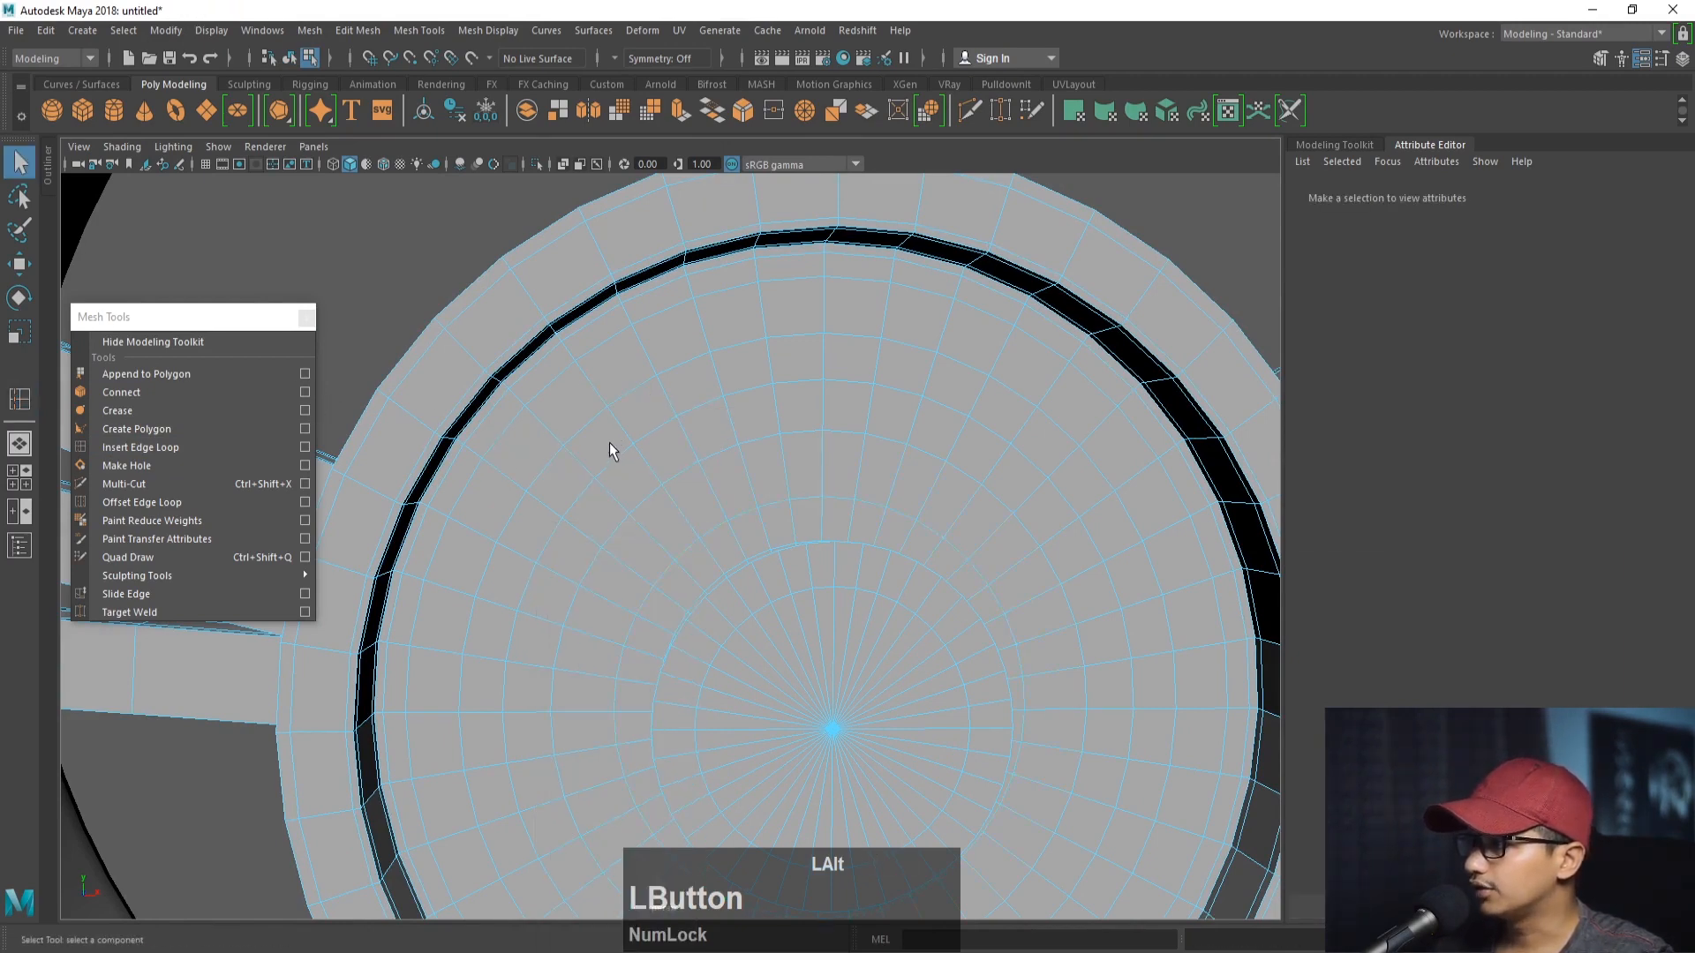
{"action": "left_click_drag", "start_coordinate": [609, 442], "coordinate": [627, 476]}
{"action": "middle_click_drag", "start_coordinate": [627, 477], "coordinate": [707, 526], "text": "alt"}
{"action": "left_click_drag", "start_coordinate": [707, 528], "coordinate": [716, 526], "text": "alt"}
{"action": "middle_click_drag", "start_coordinate": [715, 526], "coordinate": [594, 518], "text": "alt"}
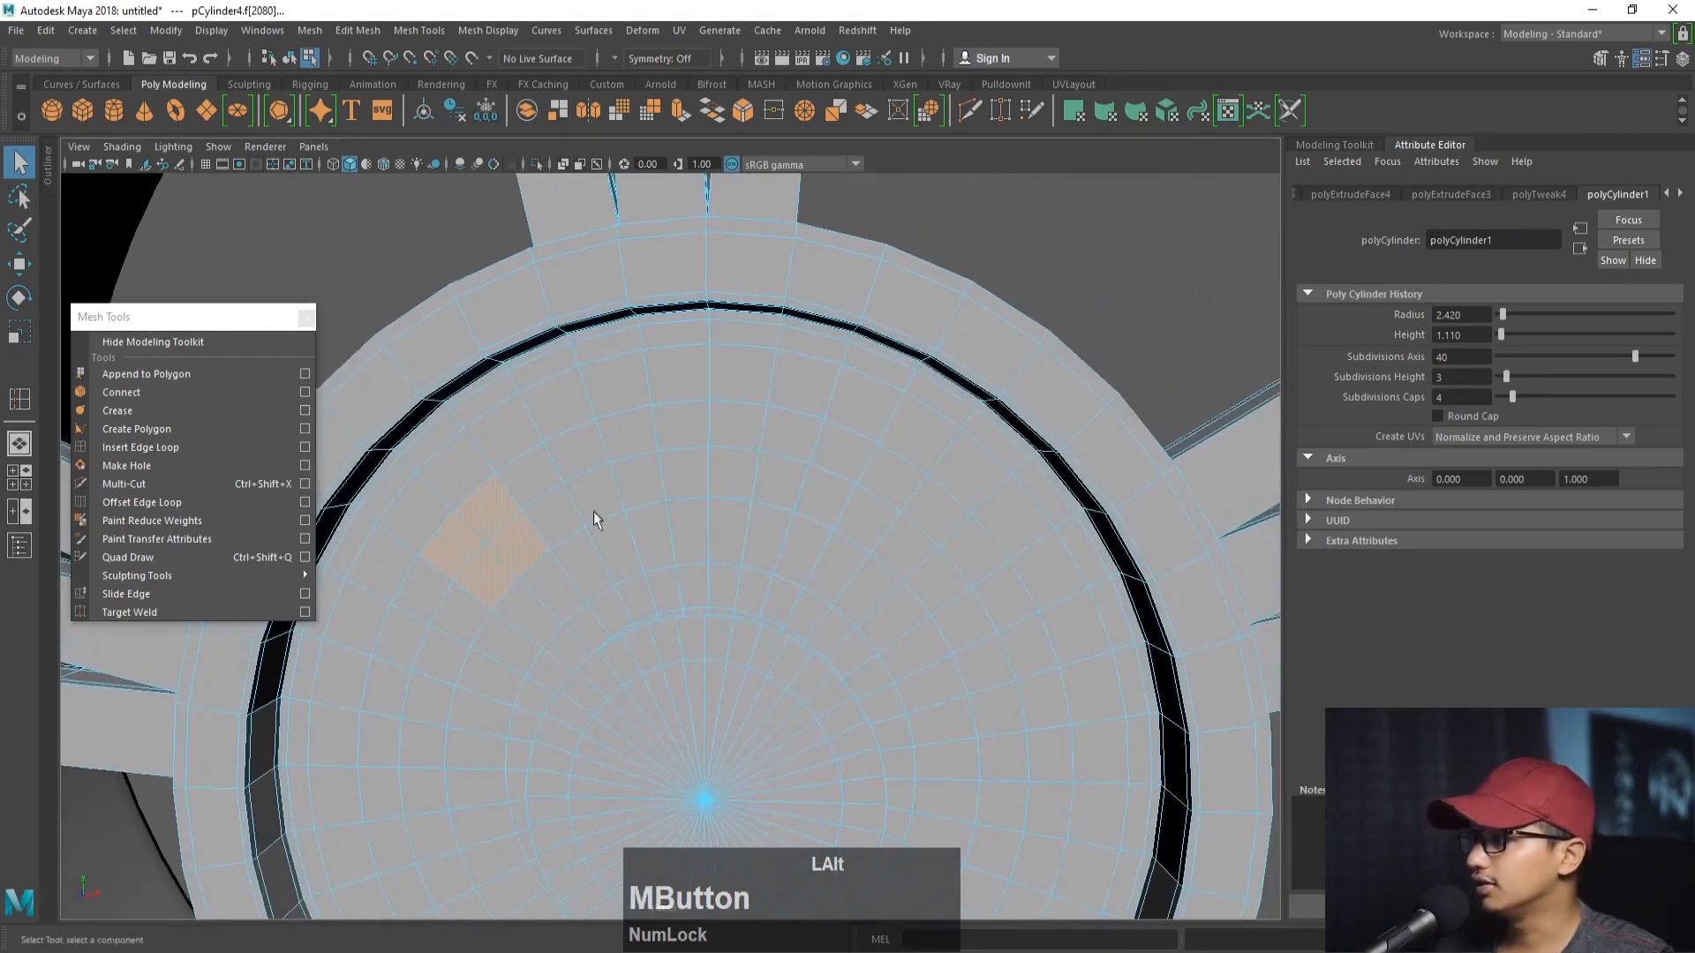
{"action": "right_click_drag", "start_coordinate": [907, 508], "coordinate": [713, 468], "text": "alt"}
{"action": "left_click_drag", "start_coordinate": [713, 468], "coordinate": [822, 525], "text": "alt"}
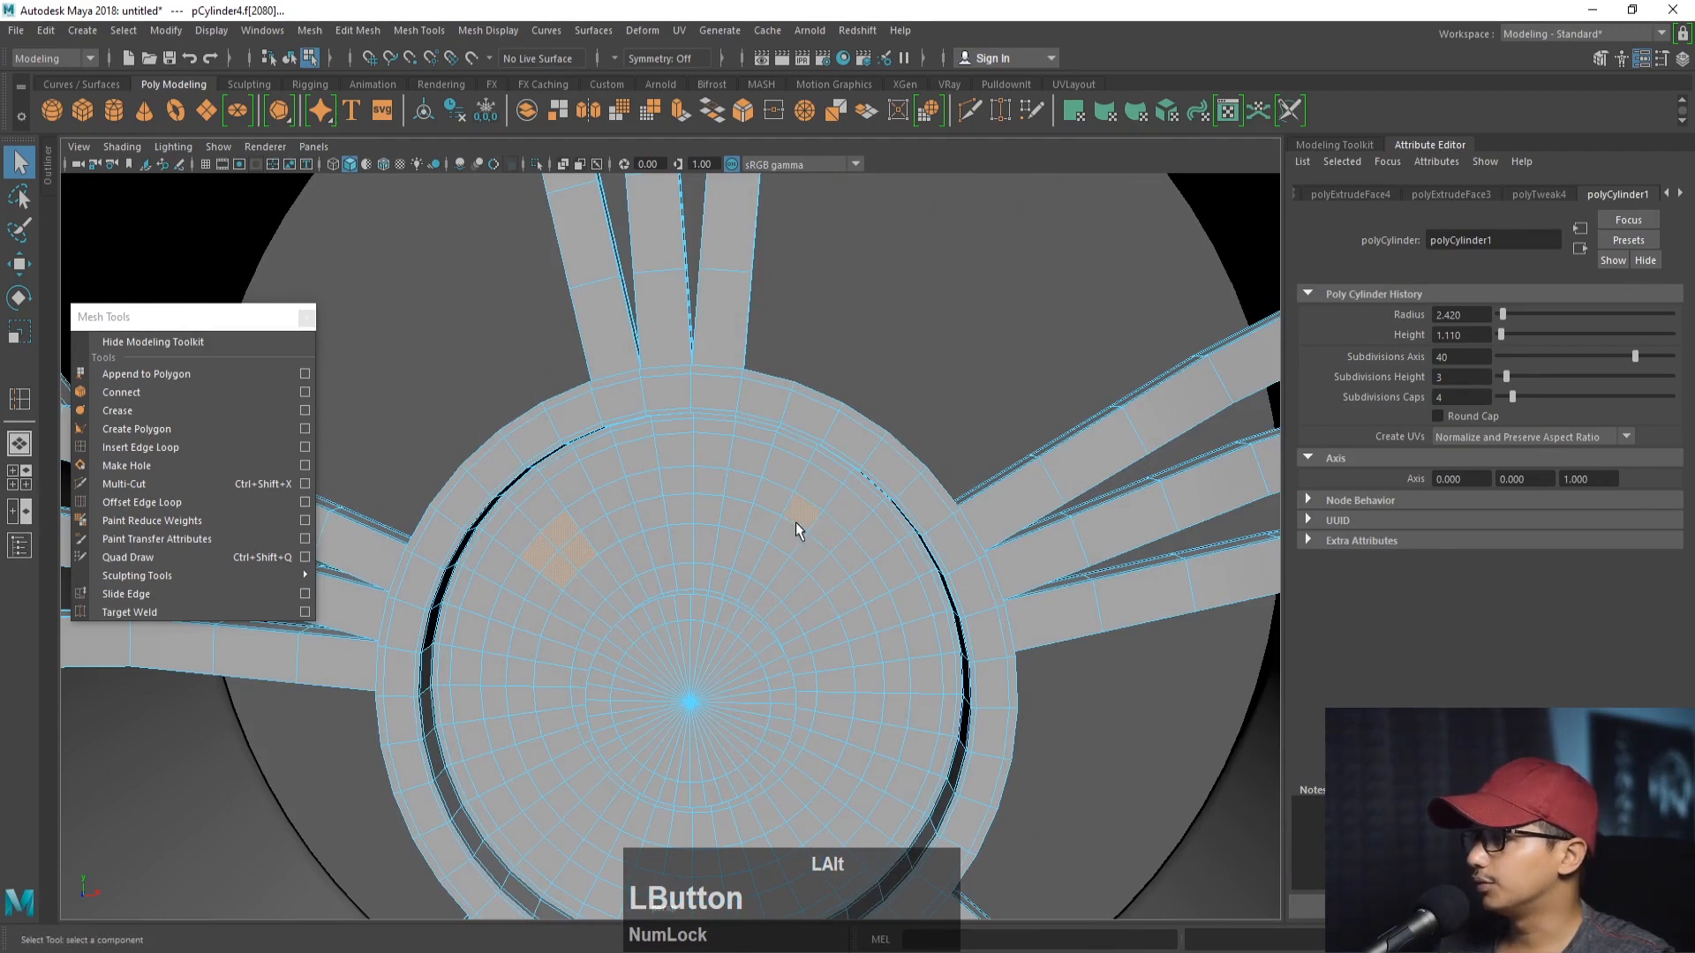
{"action": "middle_click_drag", "start_coordinate": [800, 565], "coordinate": [782, 551], "text": "alt"}
{"action": "left_click_drag", "start_coordinate": [782, 551], "coordinate": [859, 526], "text": "alt"}
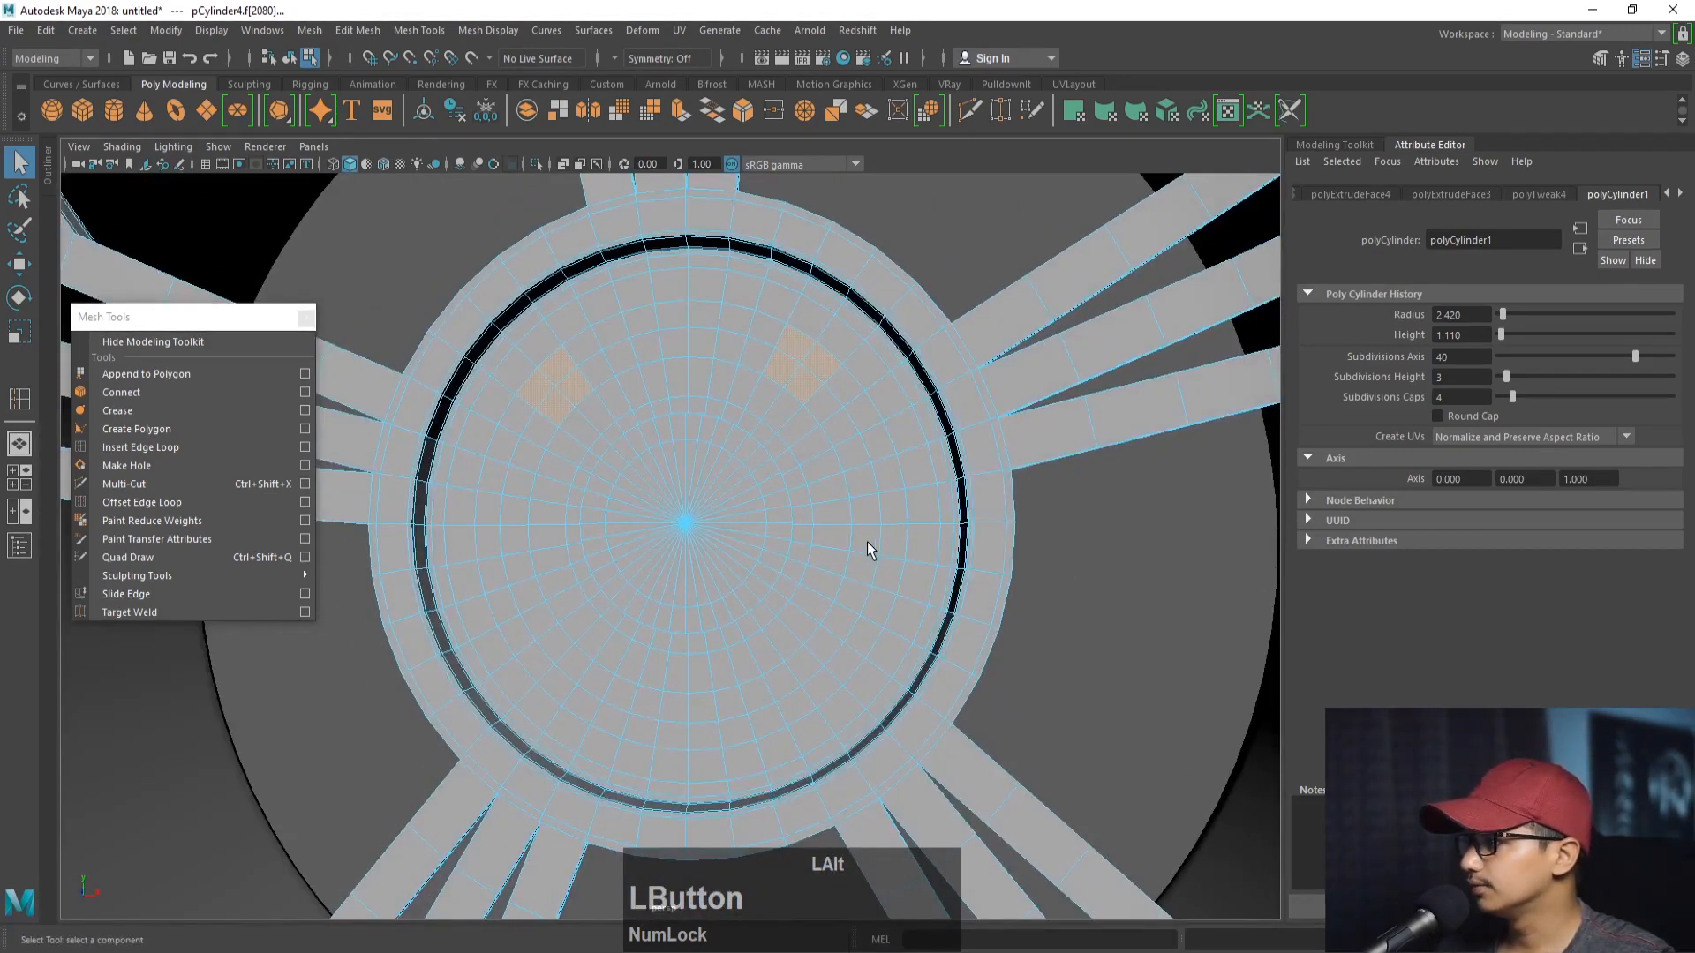
{"action": "middle_click_drag", "start_coordinate": [839, 597], "coordinate": [851, 574], "text": "alt"}
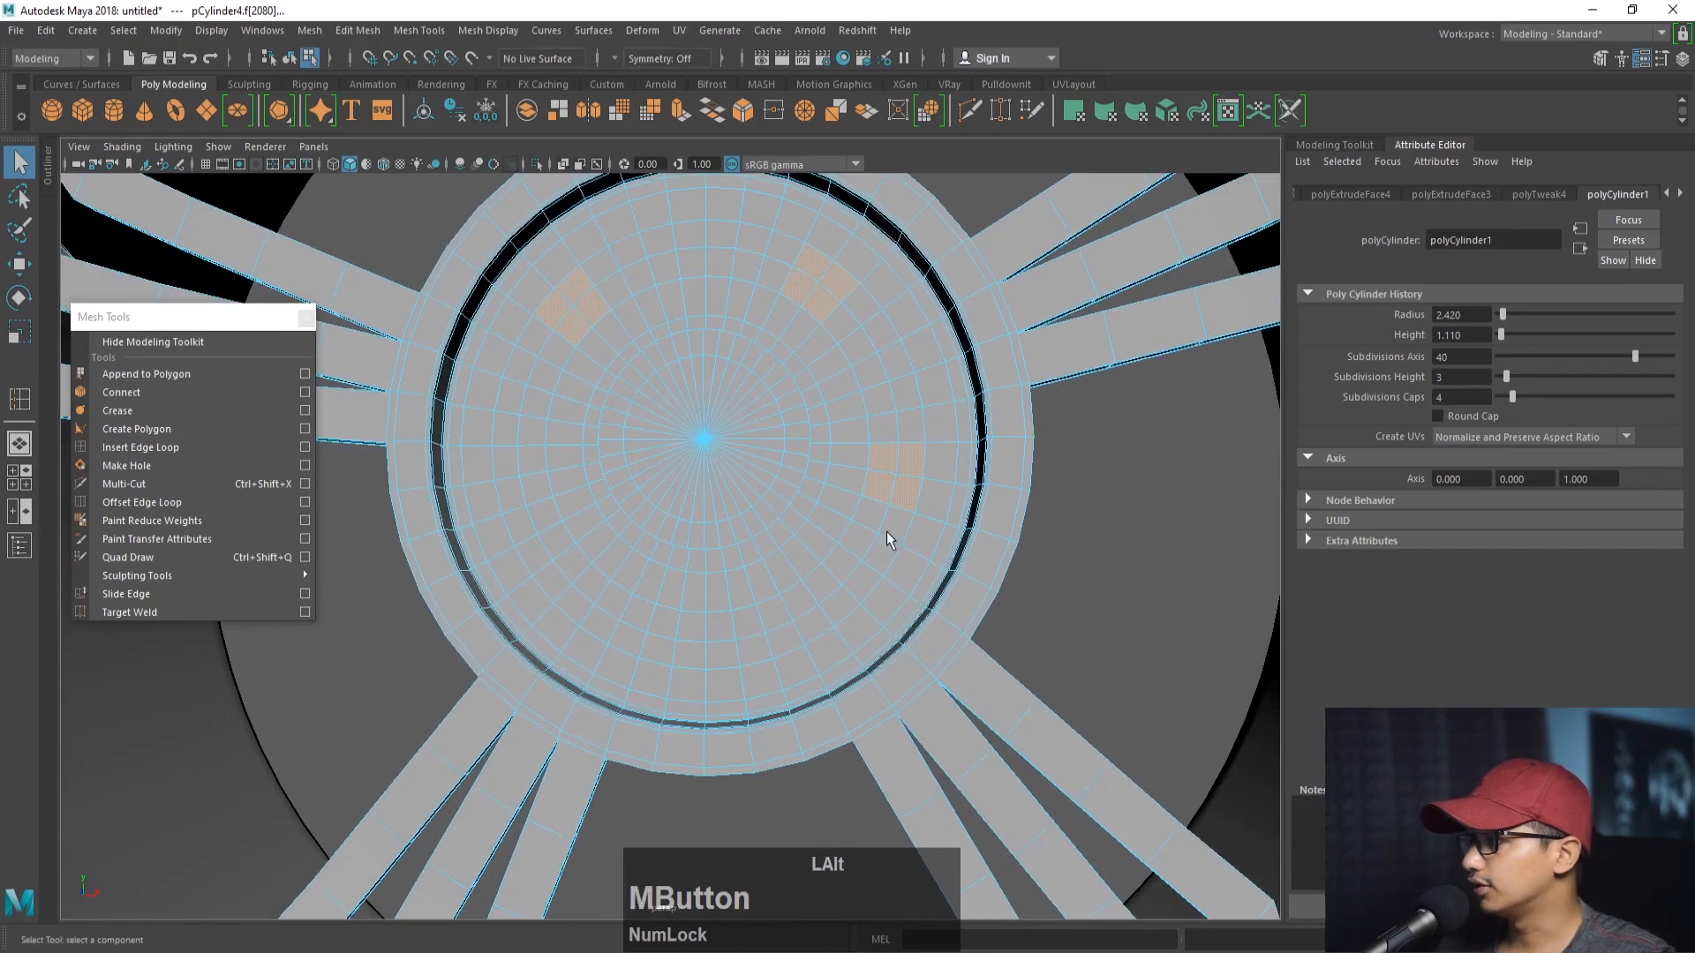
{"action": "left_click", "coordinate": [731, 658], "text": "shift"}
{"action": "left_click", "coordinate": [746, 650], "text": "shift"}
{"action": "left_click", "coordinate": [745, 623], "text": "shift"}
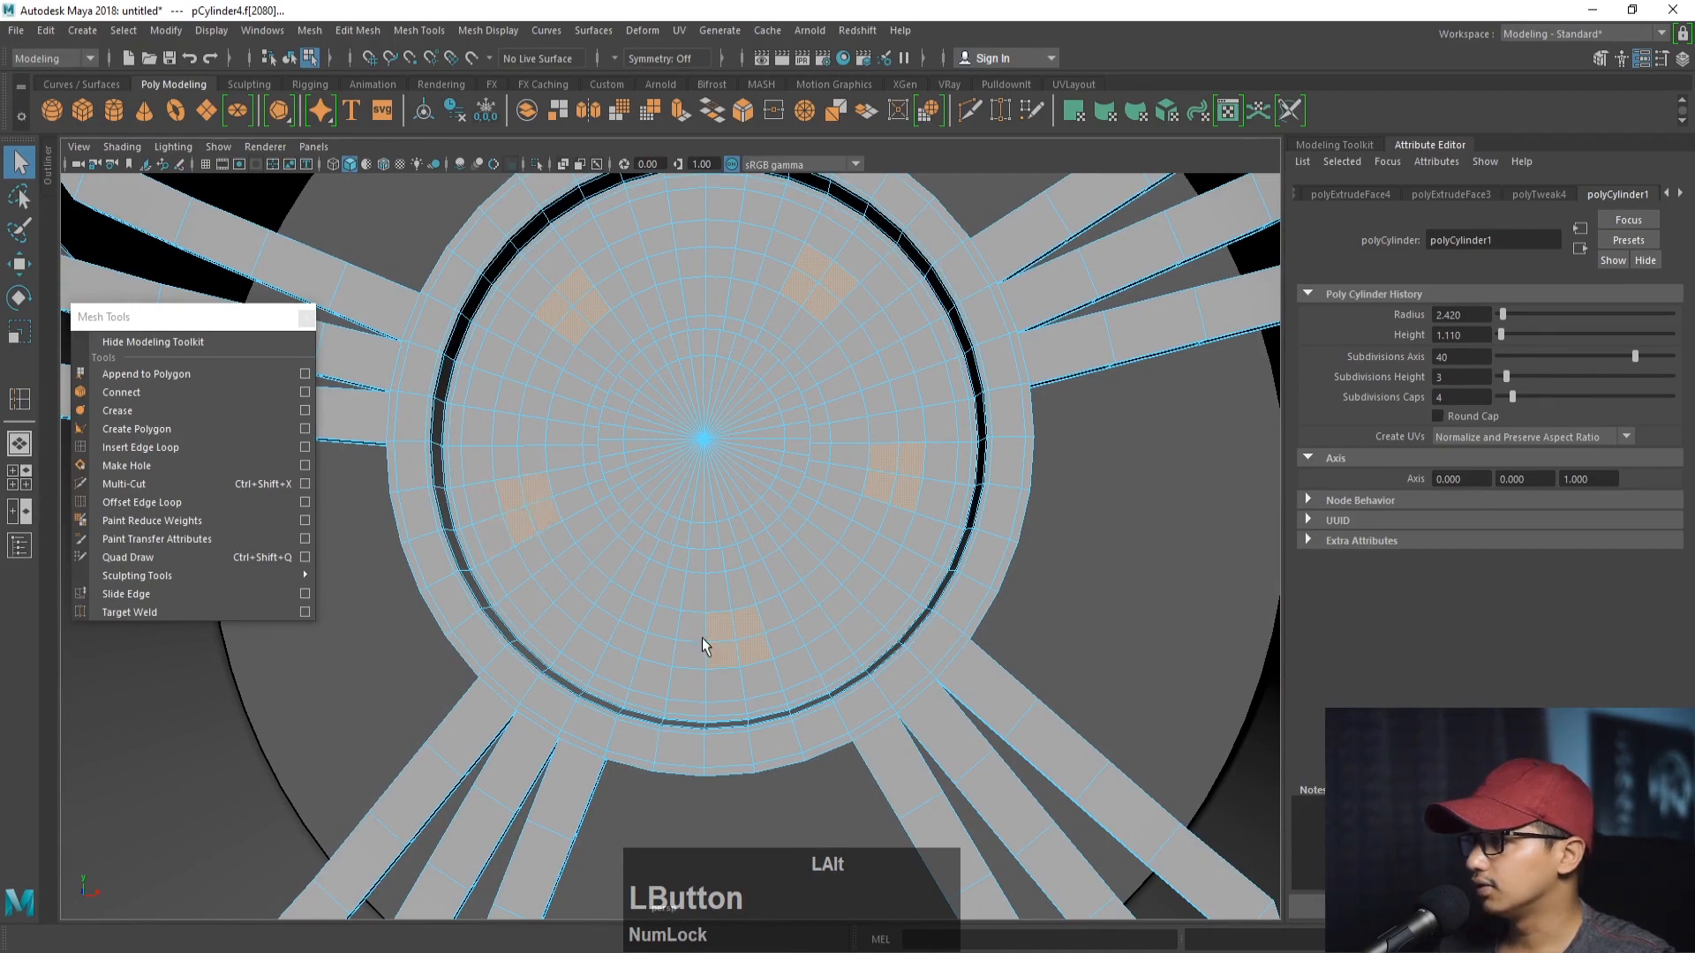
{"action": "right_click_drag", "start_coordinate": [700, 643], "coordinate": [764, 462], "text": "alt"}
{"action": "left_click_drag", "start_coordinate": [764, 462], "coordinate": [738, 490], "text": "alt"}
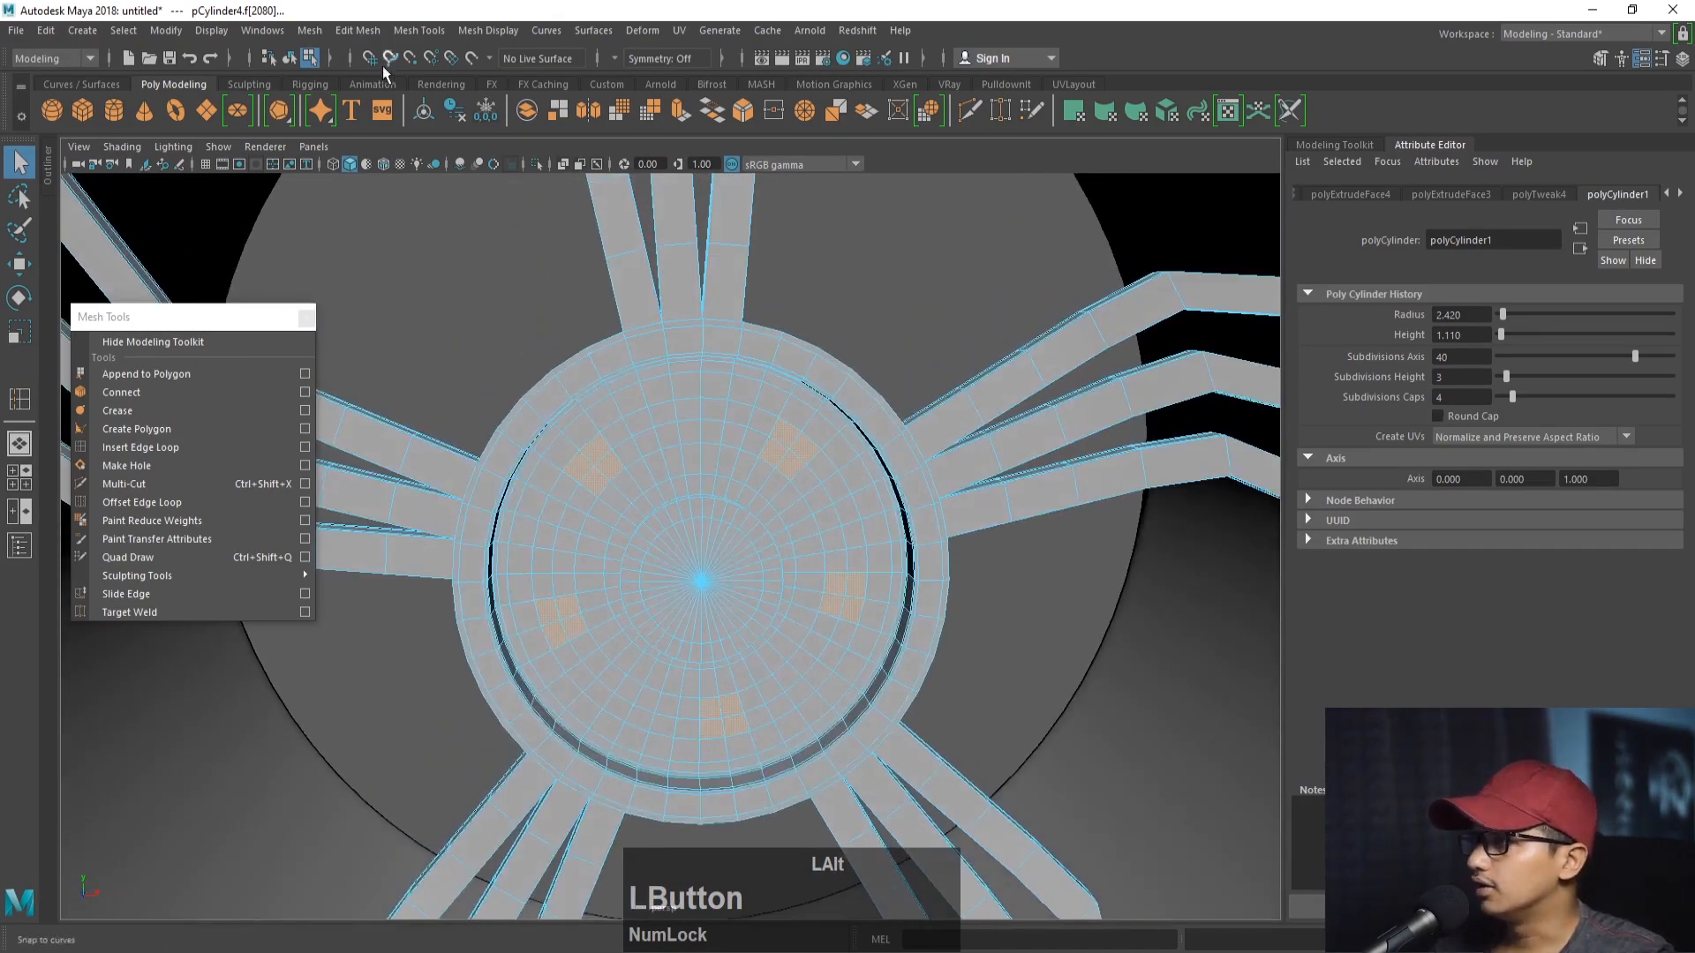
- Circularize the five selected face patches with a radial offset of 0.090
{"action": "left_click", "coordinate": [348, 32]}
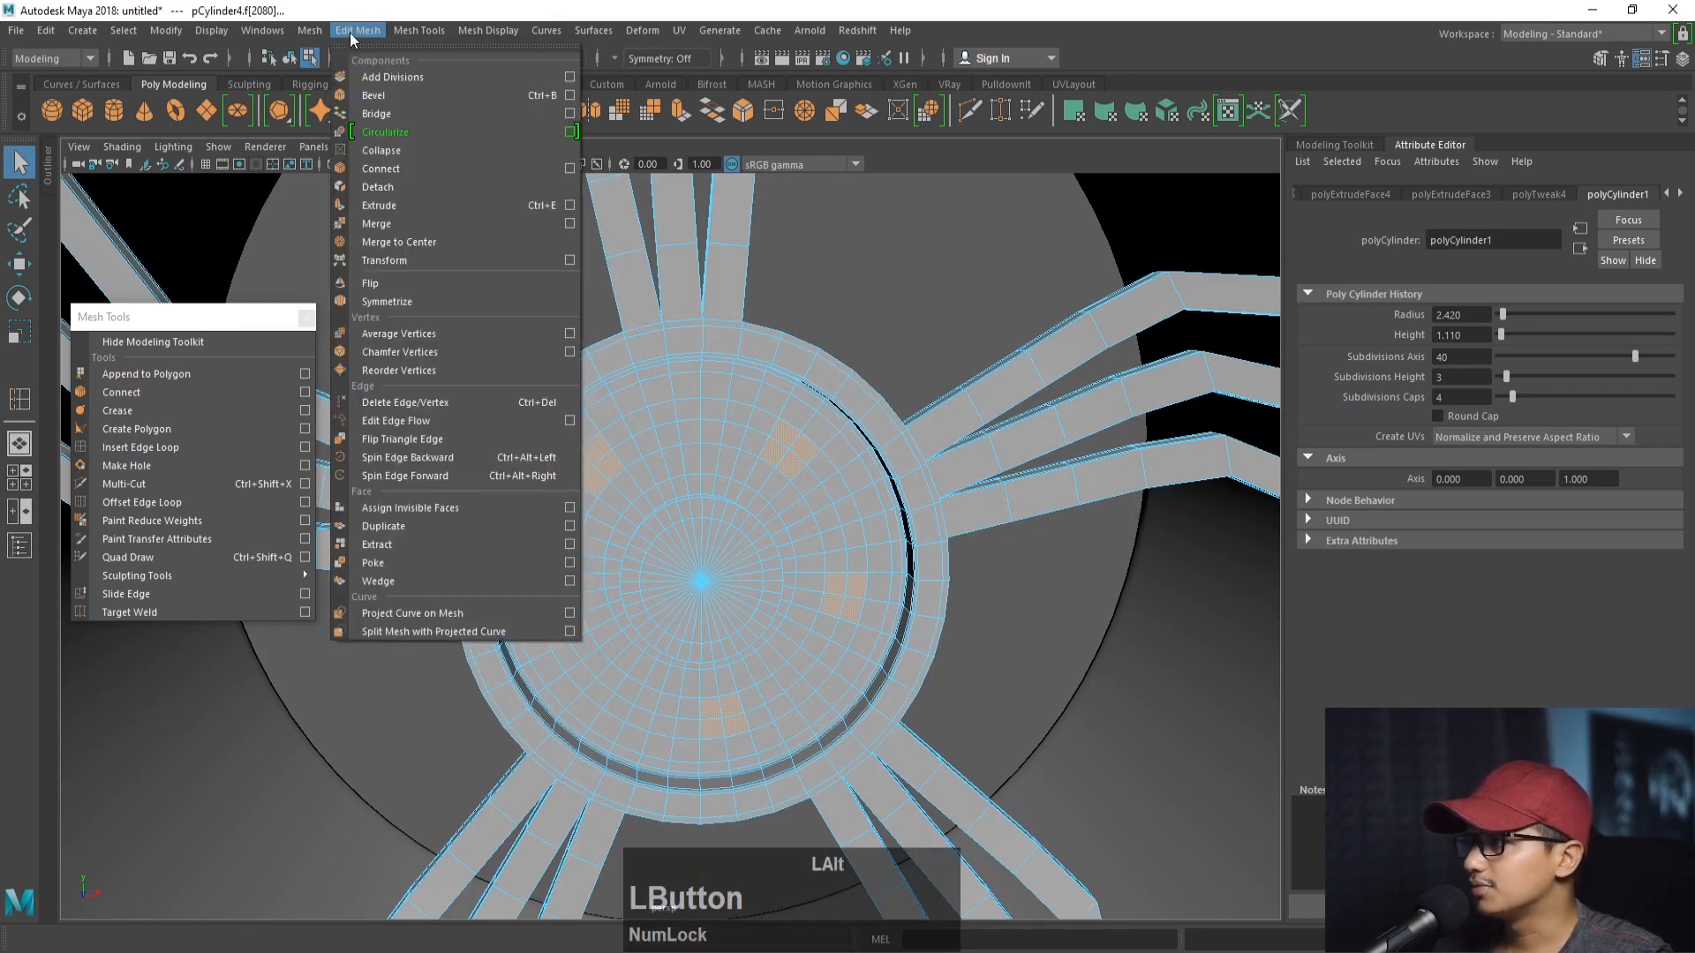
{"action": "left_click", "coordinate": [408, 134]}
{"action": "right_click_drag", "start_coordinate": [653, 380], "coordinate": [1277, 331], "text": "alt"}
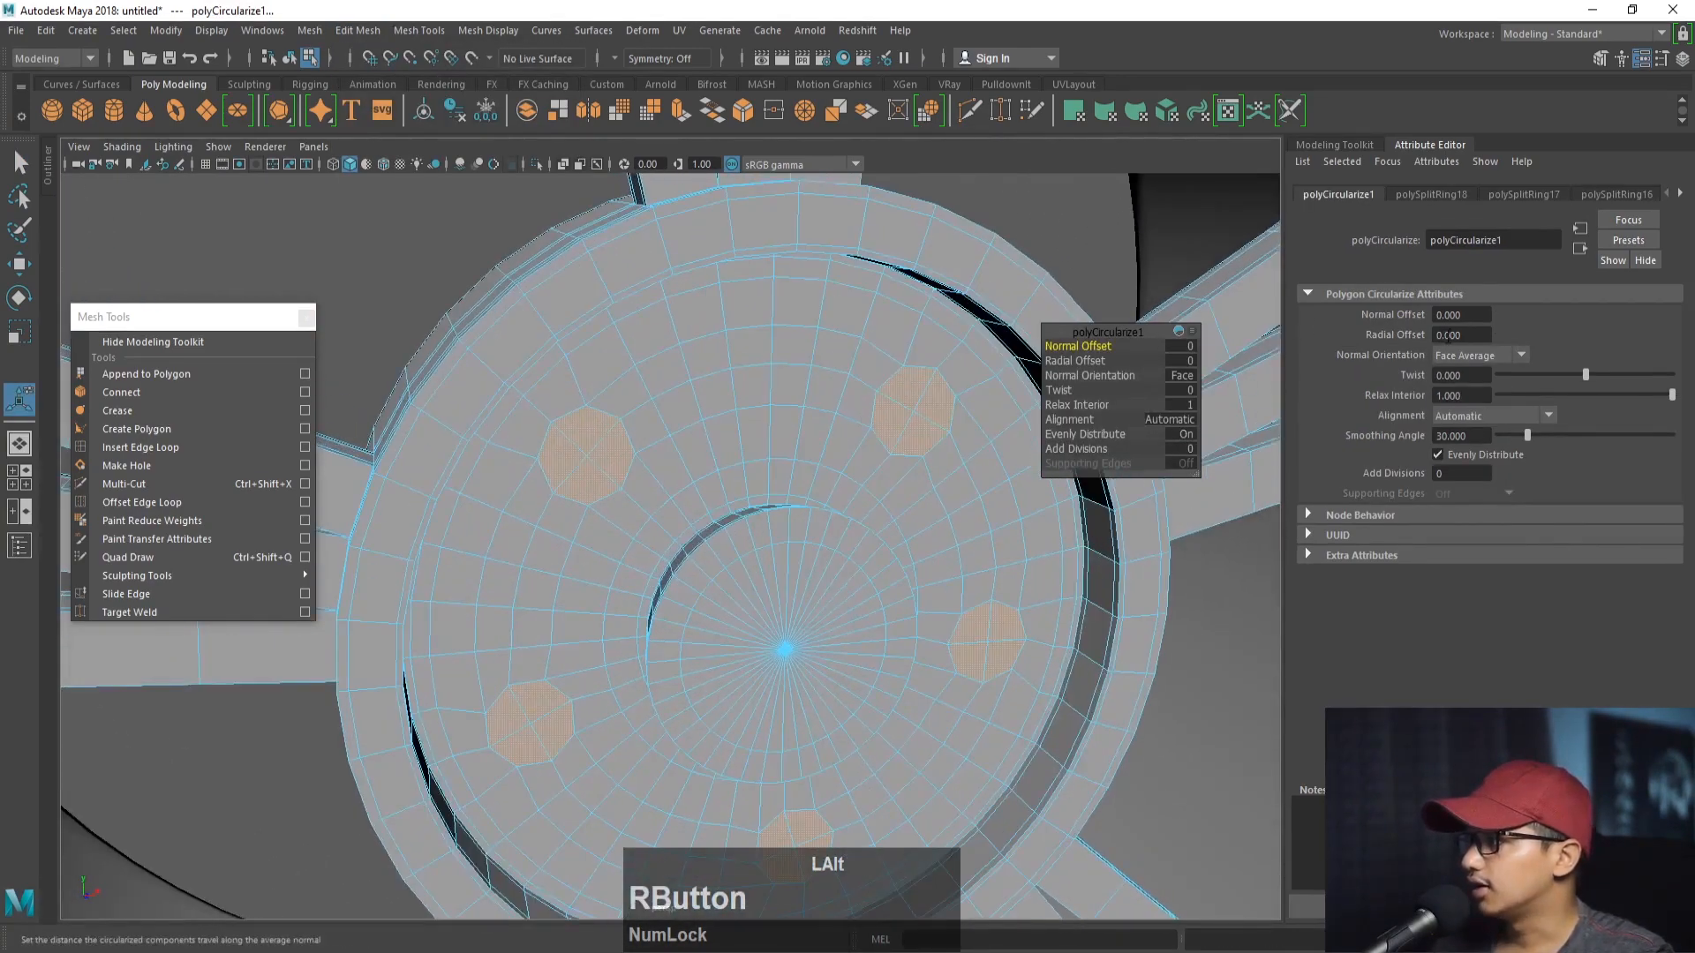
{"action": "left_click_drag", "start_coordinate": [1476, 334], "coordinate": [1483, 336], "text": "alt"}
{"action": "left_click_drag", "start_coordinate": [751, 450], "coordinate": [838, 432], "text": "alt"}
{"action": "mouse_move", "coordinate": [839, 432]}
{"action": "middle_mouse_down", "text": "alt"}
{"action": "mouse_move", "coordinate": [872, 411]}
{"action": "mouse_move", "coordinate": [810, 414]}
{"action": "middle_mouse_up", "text": "alt"}
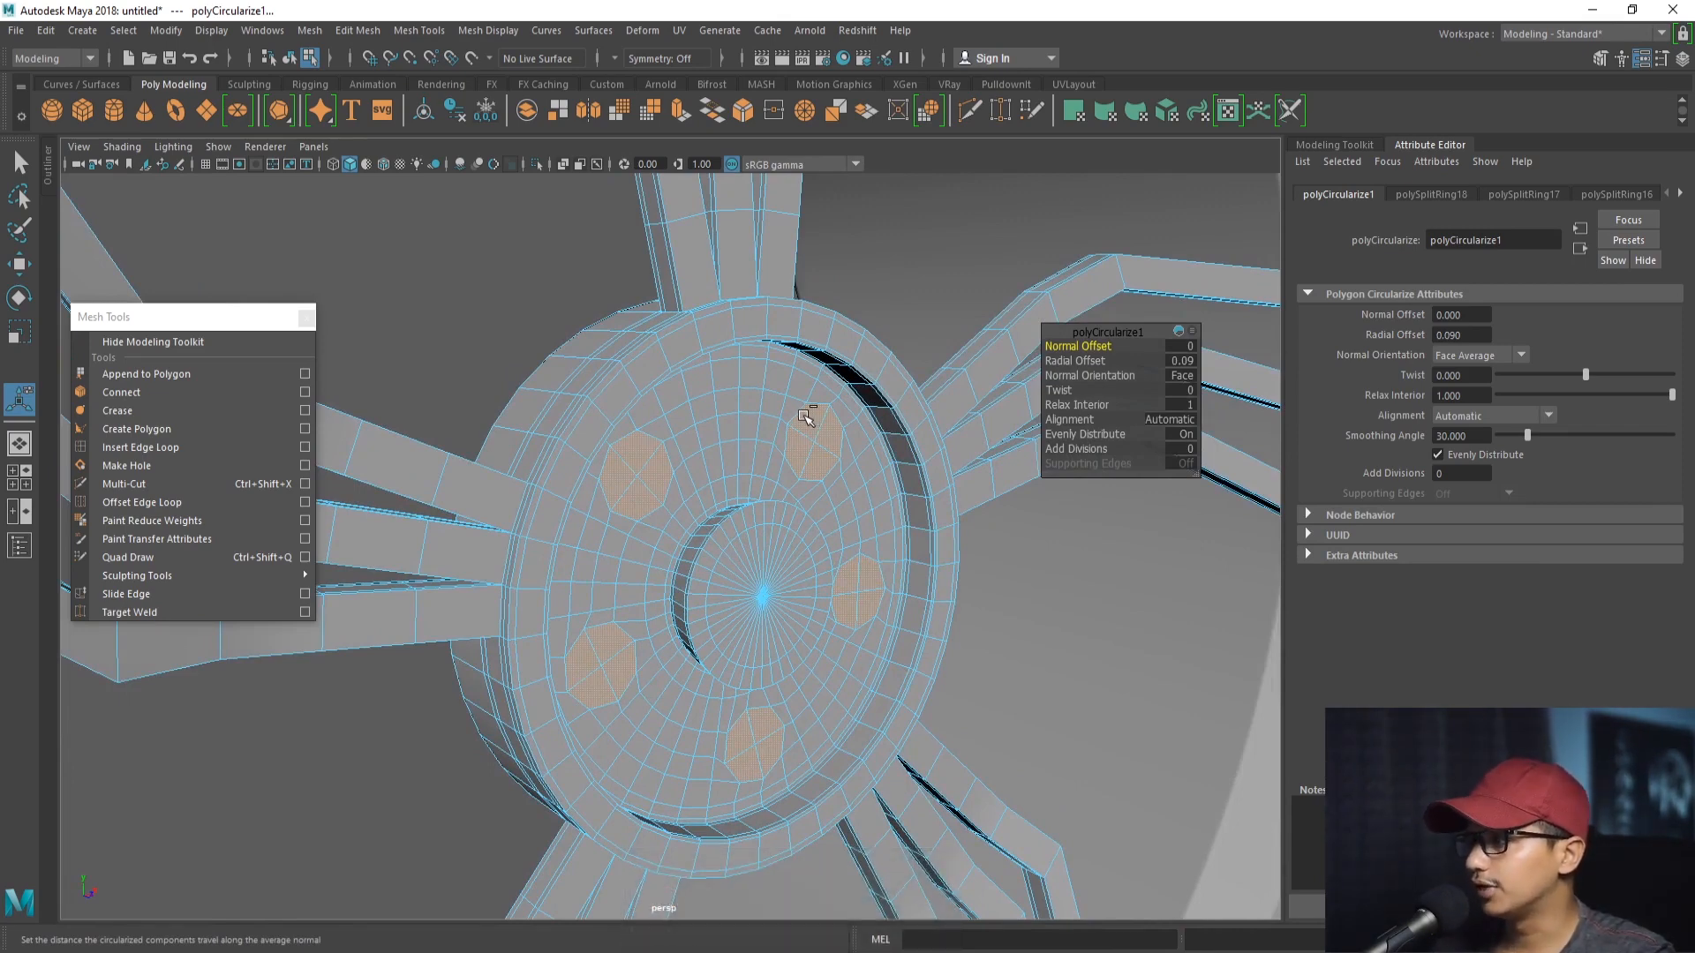
- Extrude the circular patches with Keep Faces Together on and scale them inward to 0.867
{"action": "key", "text": "ctrl+e"}
{"action": "right_click_drag", "start_coordinate": [806, 416], "coordinate": [863, 583], "text": "alt"}
{"action": "left_click", "coordinate": [651, 365]}
{"action": "left_click_drag", "start_coordinate": [655, 444], "coordinate": [636, 447]}
{"action": "left_click", "coordinate": [1091, 408]}
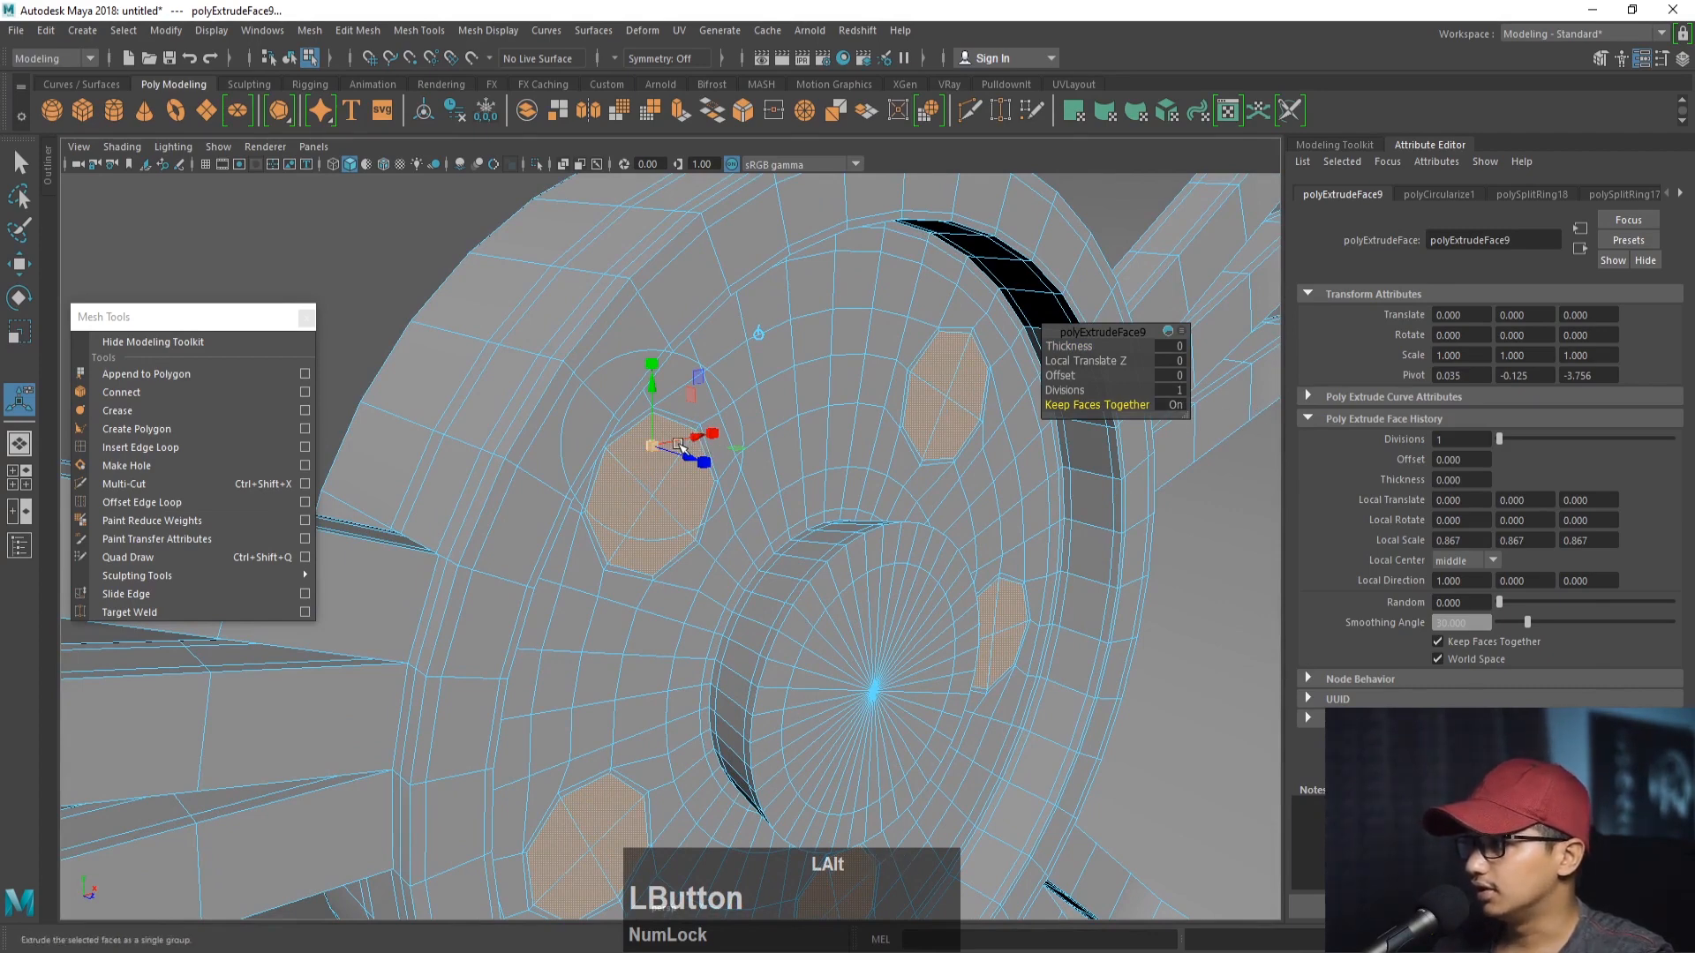
- Extrude the patches again with Keep Faces Together on and push them in to a local Z of -0.476 as lug holes
{"action": "key", "text": "ctrl+e"}
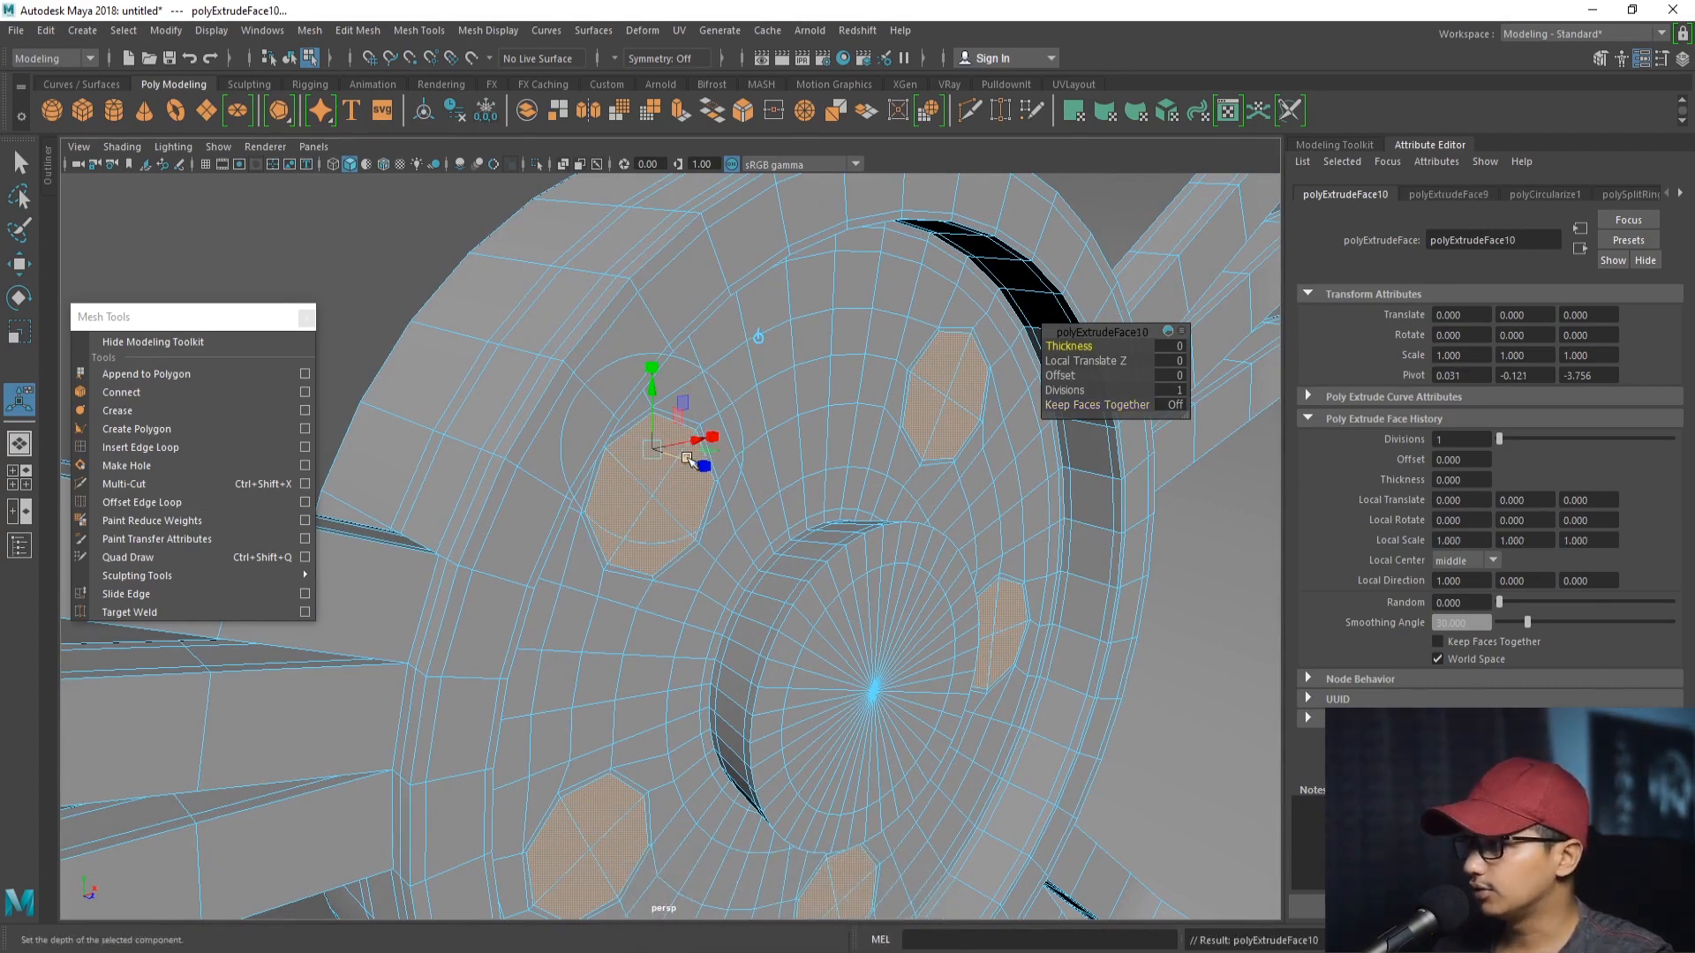
{"action": "left_click", "coordinate": [1136, 404]}
{"action": "left_click_drag", "start_coordinate": [699, 466], "coordinate": [618, 453]}
{"action": "key", "text": "e"}
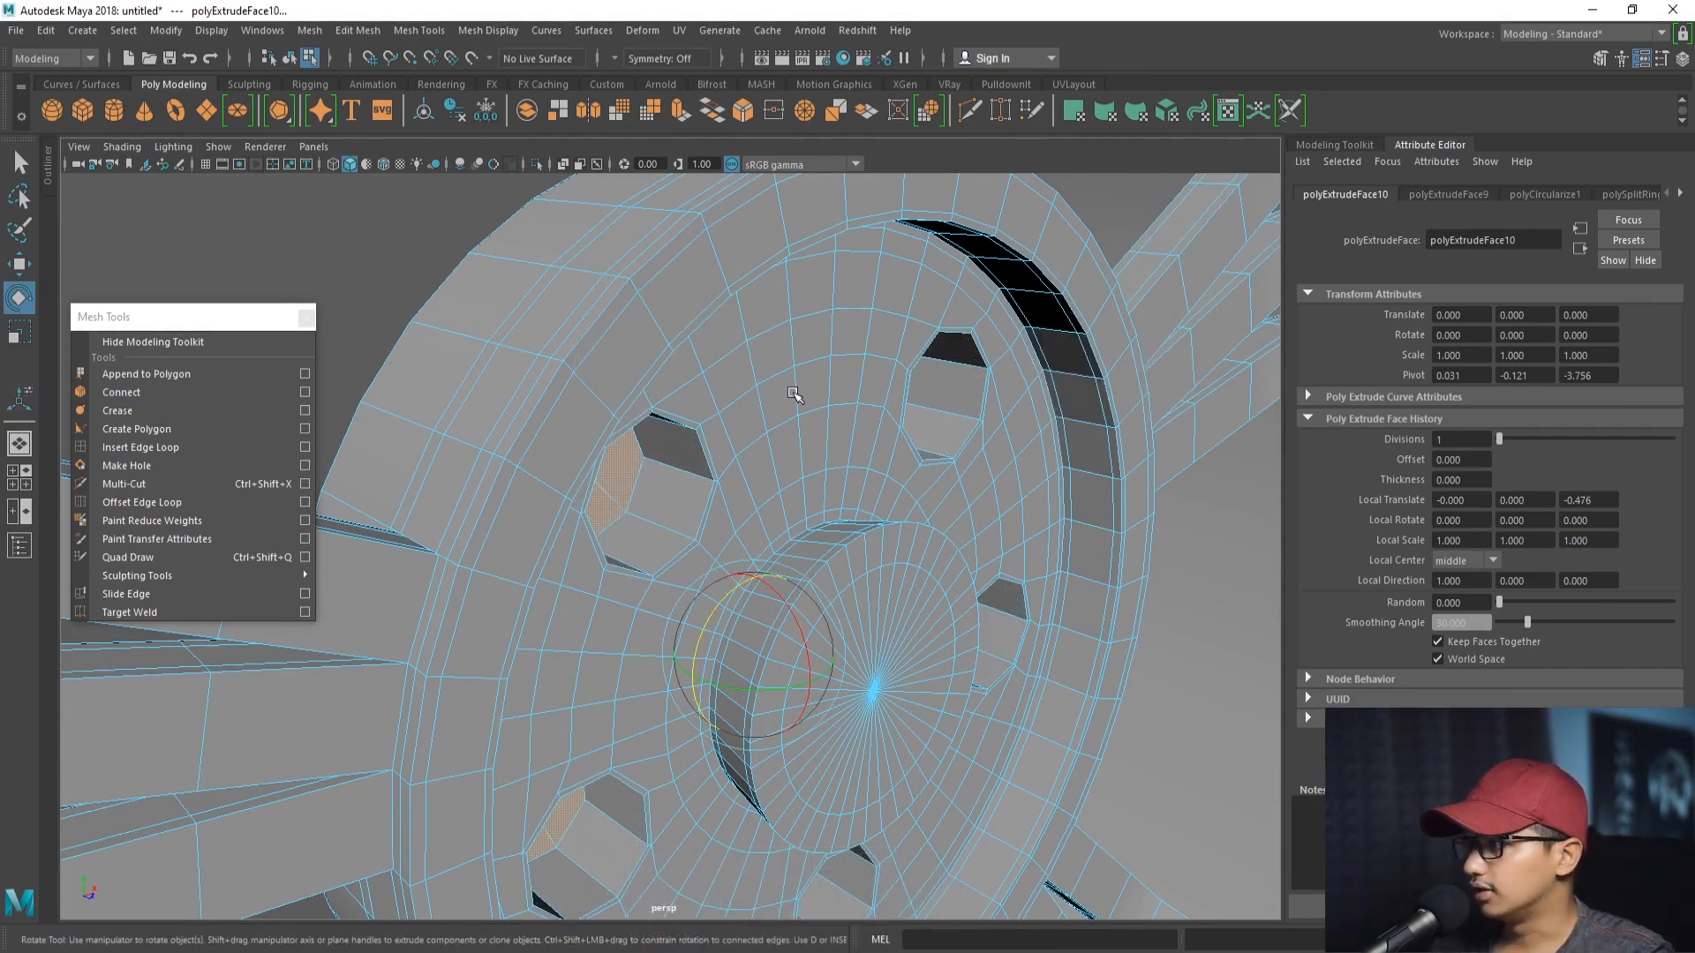
- Preview the rim mesh smoothed, return to object mode and inspect the complete wheel from several angles
{"action": "key", "text": "3"}
{"action": "right_click_drag", "start_coordinate": [766, 393], "coordinate": [887, 367]}
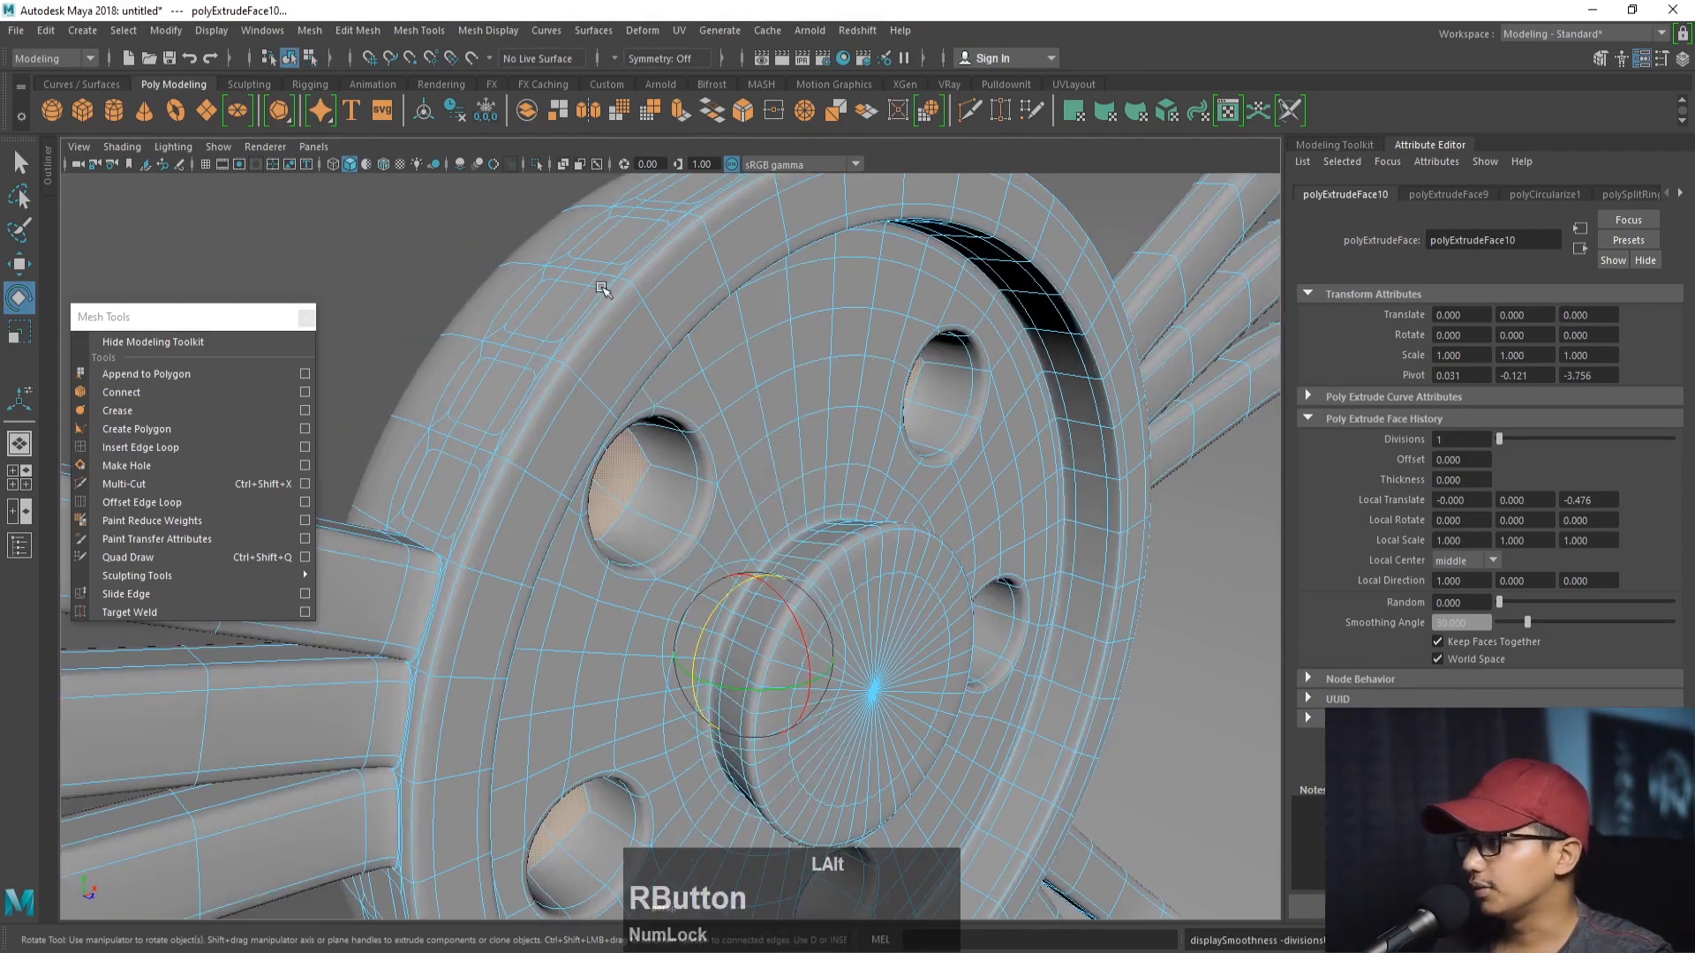
{"action": "left_click", "coordinate": [816, 386]}
{"action": "left_click_drag", "start_coordinate": [817, 386], "coordinate": [733, 401], "text": "alt"}
{"action": "right_click_drag", "start_coordinate": [733, 401], "coordinate": [461, 412], "text": "alt"}
{"action": "left_click_drag", "start_coordinate": [462, 412], "coordinate": [715, 443], "text": "alt"}
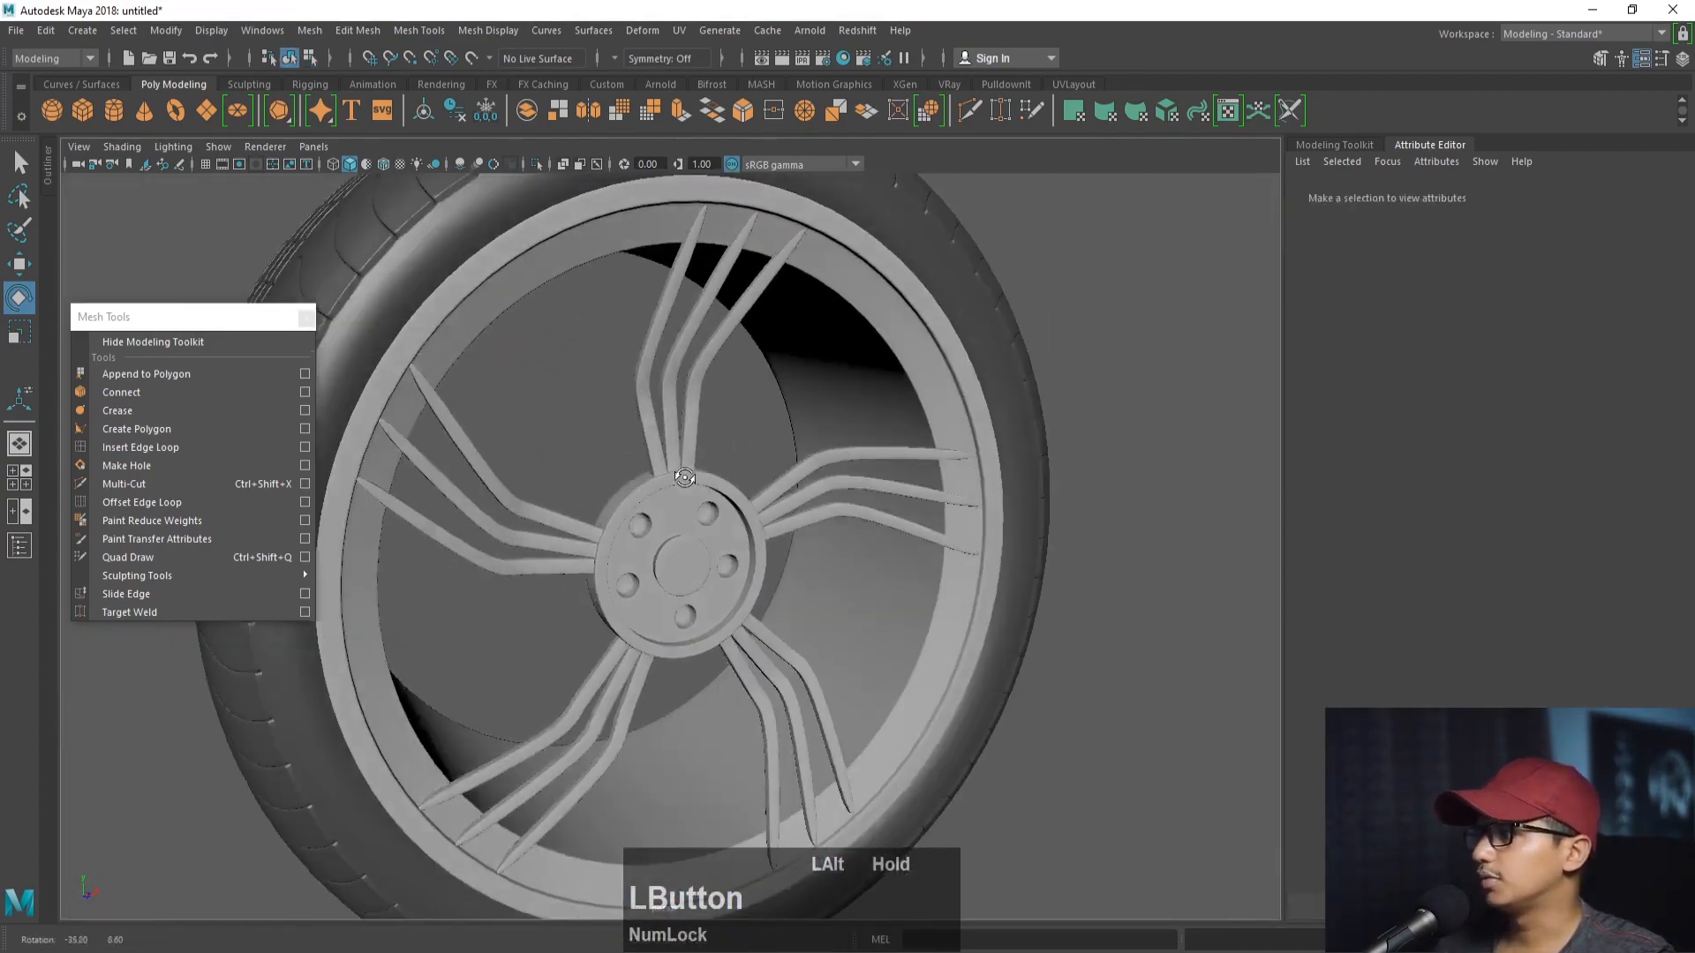
{"action": "left_click_drag", "start_coordinate": [1005, 522], "coordinate": [647, 557], "text": "alt"}
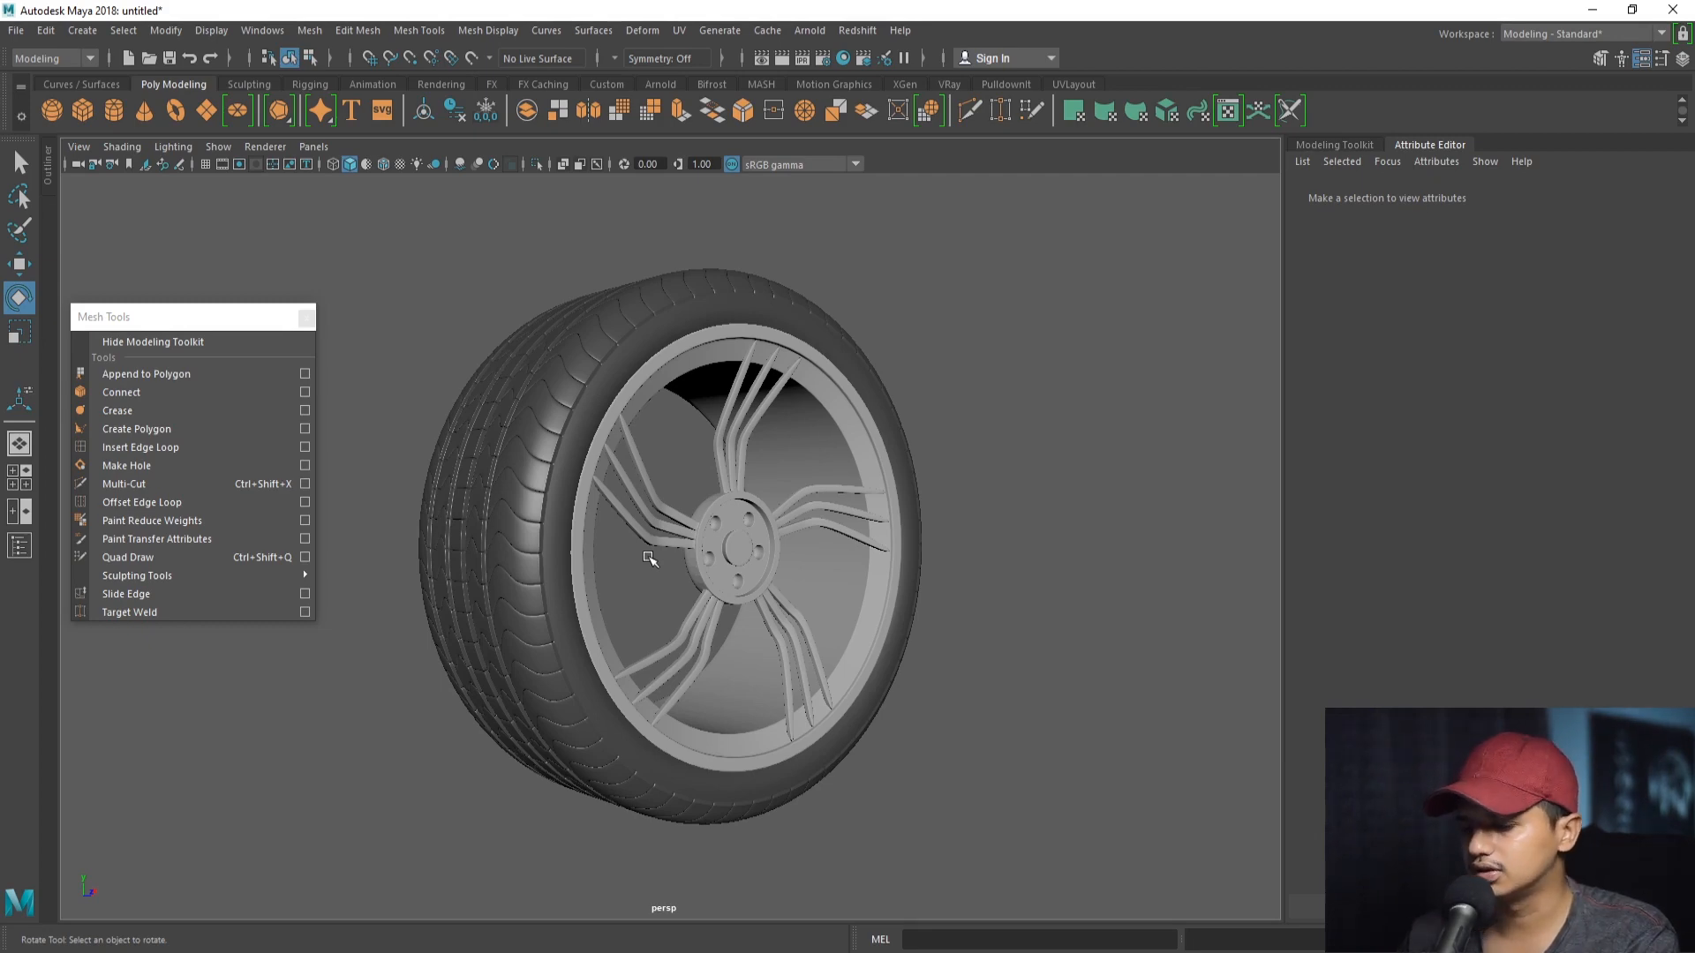
{"action": "mouse_move", "coordinate": [519, 535]}
{"action": "left_mouse_down", "text": "alt"}
{"action": "mouse_move", "coordinate": [655, 536]}
{"action": "mouse_move", "coordinate": [480, 553]}
{"action": "mouse_move", "coordinate": [506, 541]}
{"action": "left_mouse_up", "text": "alt"}
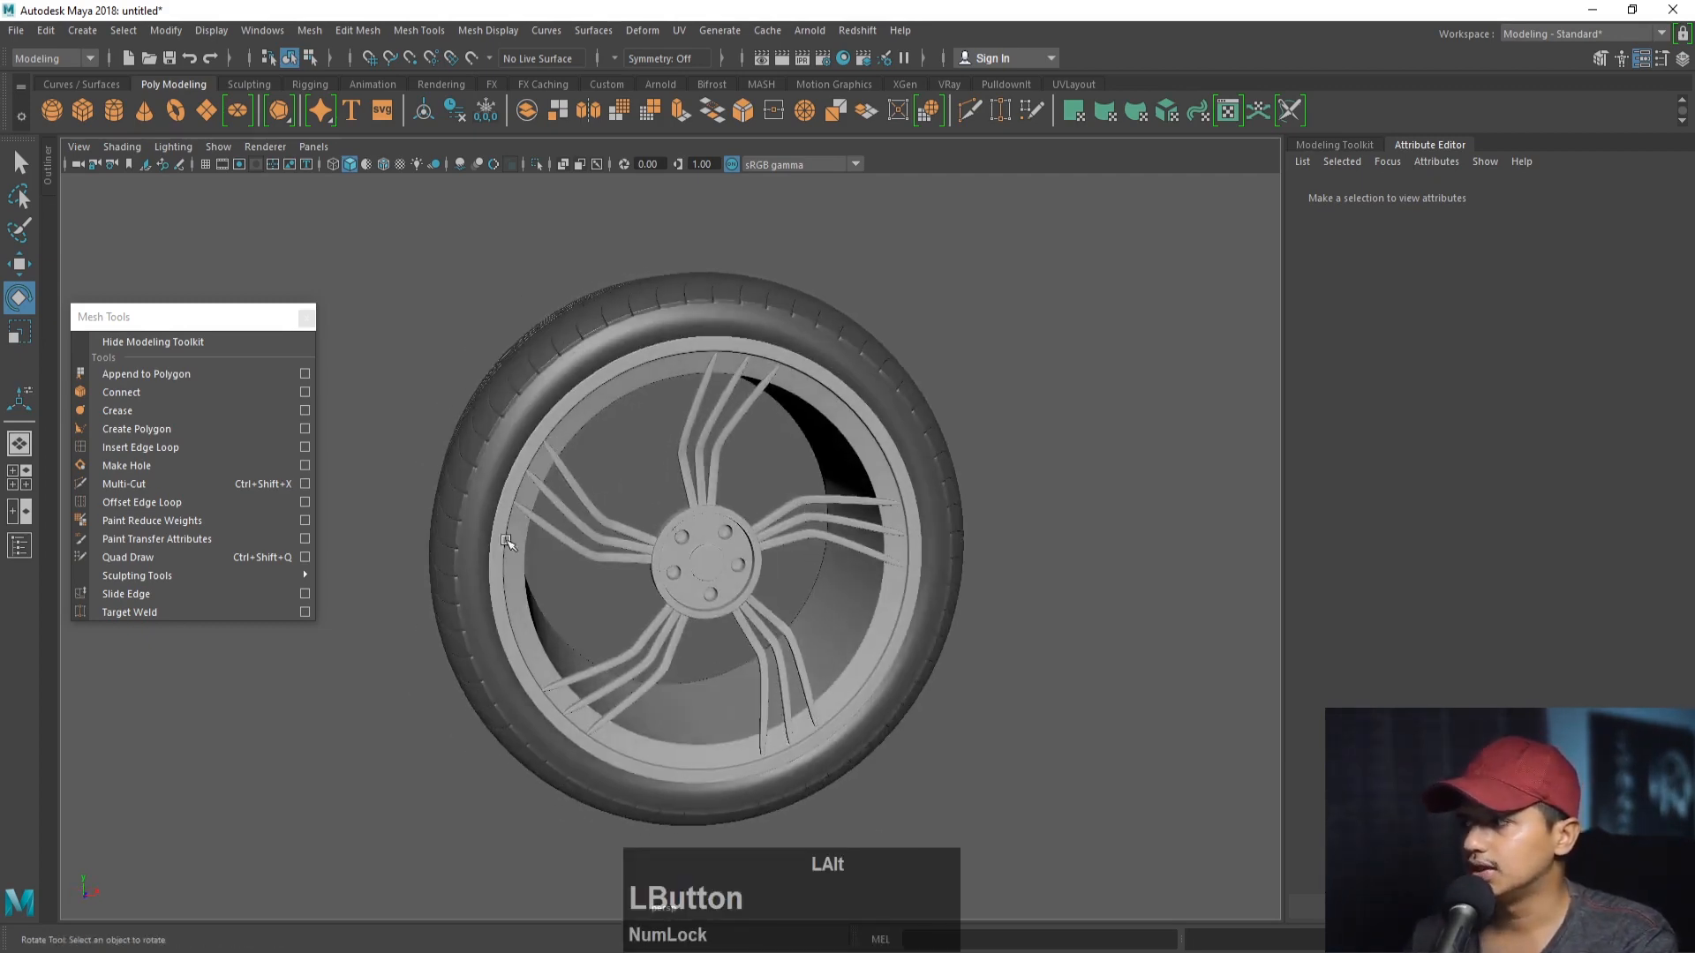